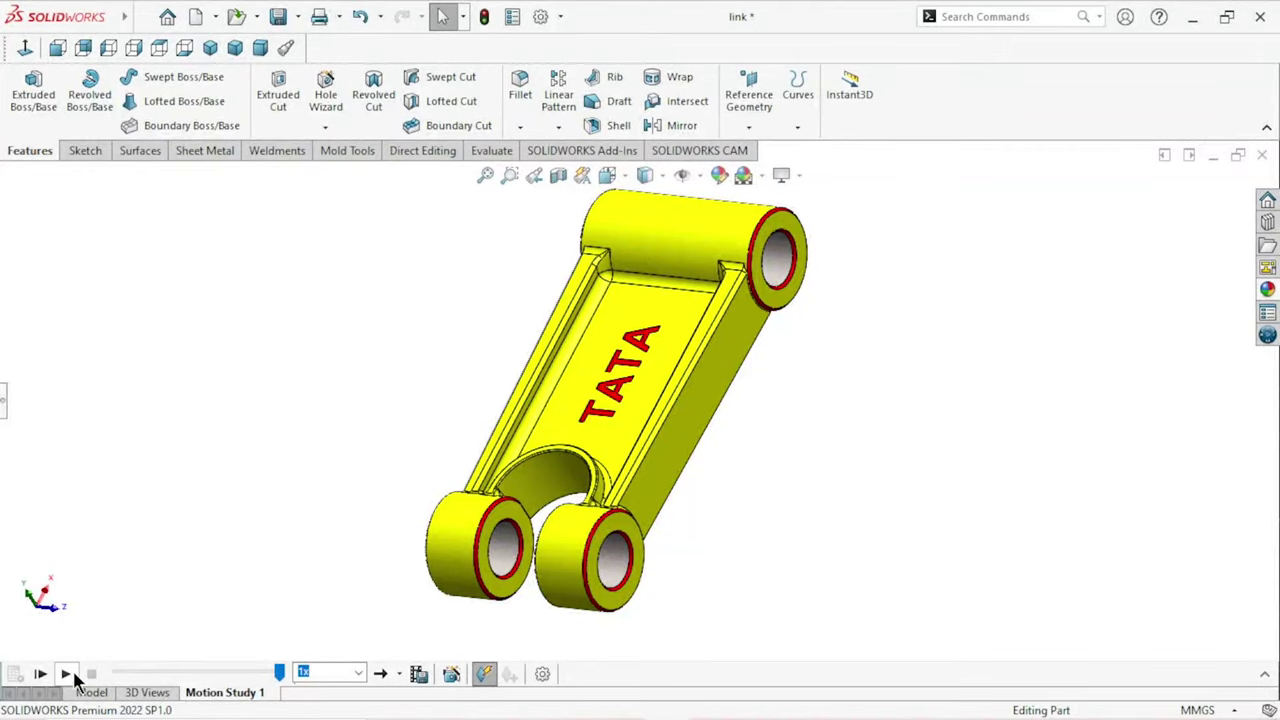
Step: Play the Motion Study animation of the finished connecting link
{"action": "left_click", "coordinate": [65, 675]}
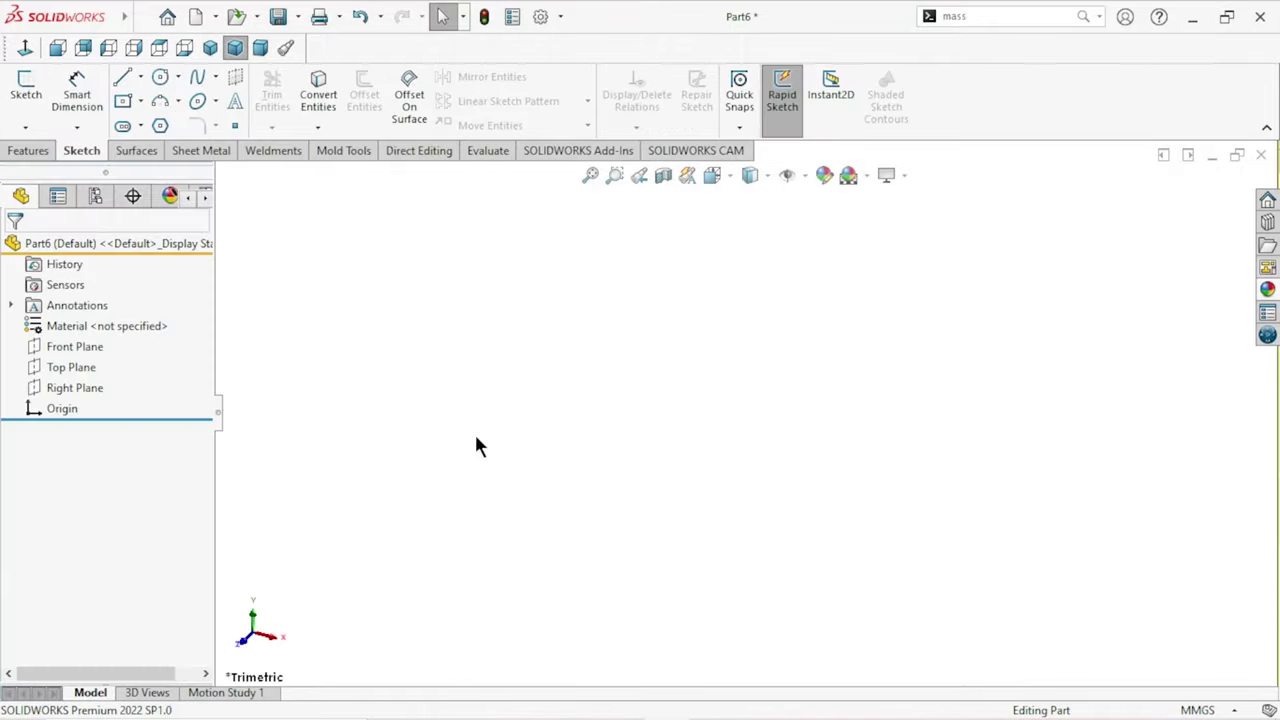
Step: Start a new sketch on the Front Plane
{"action": "left_click", "coordinate": [95, 346]}
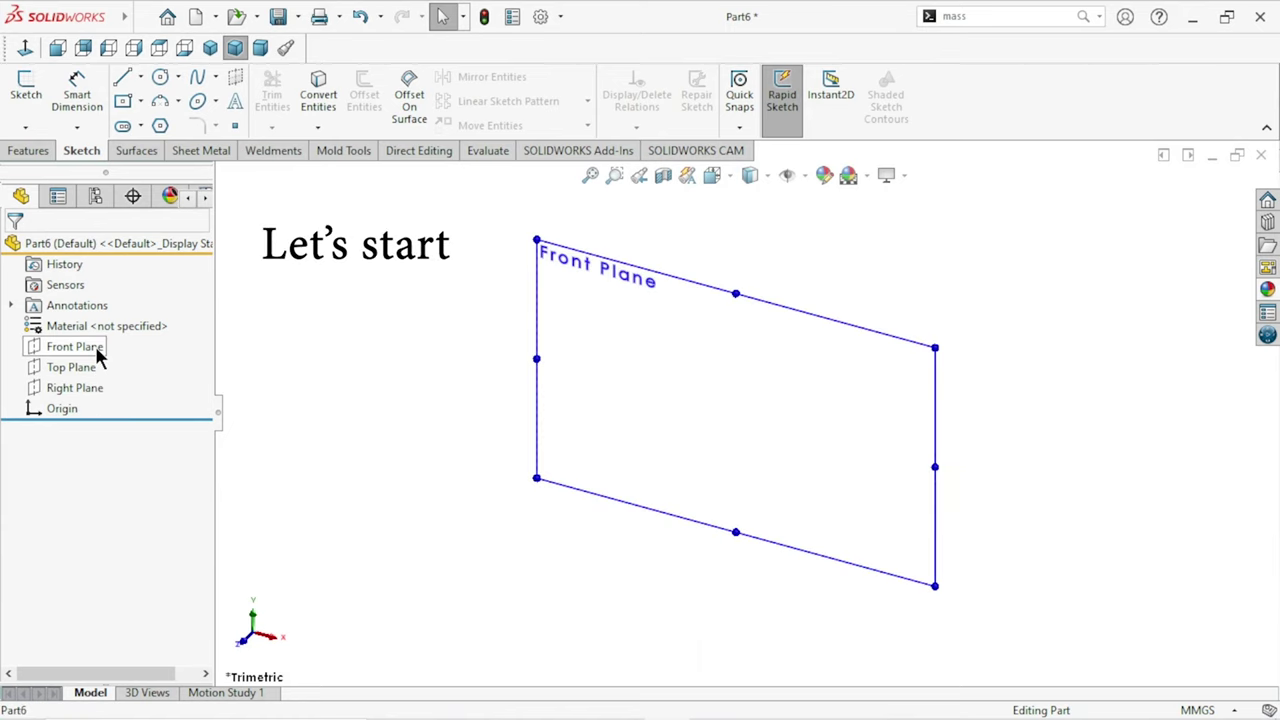
{"action": "left_click", "coordinate": [113, 319]}
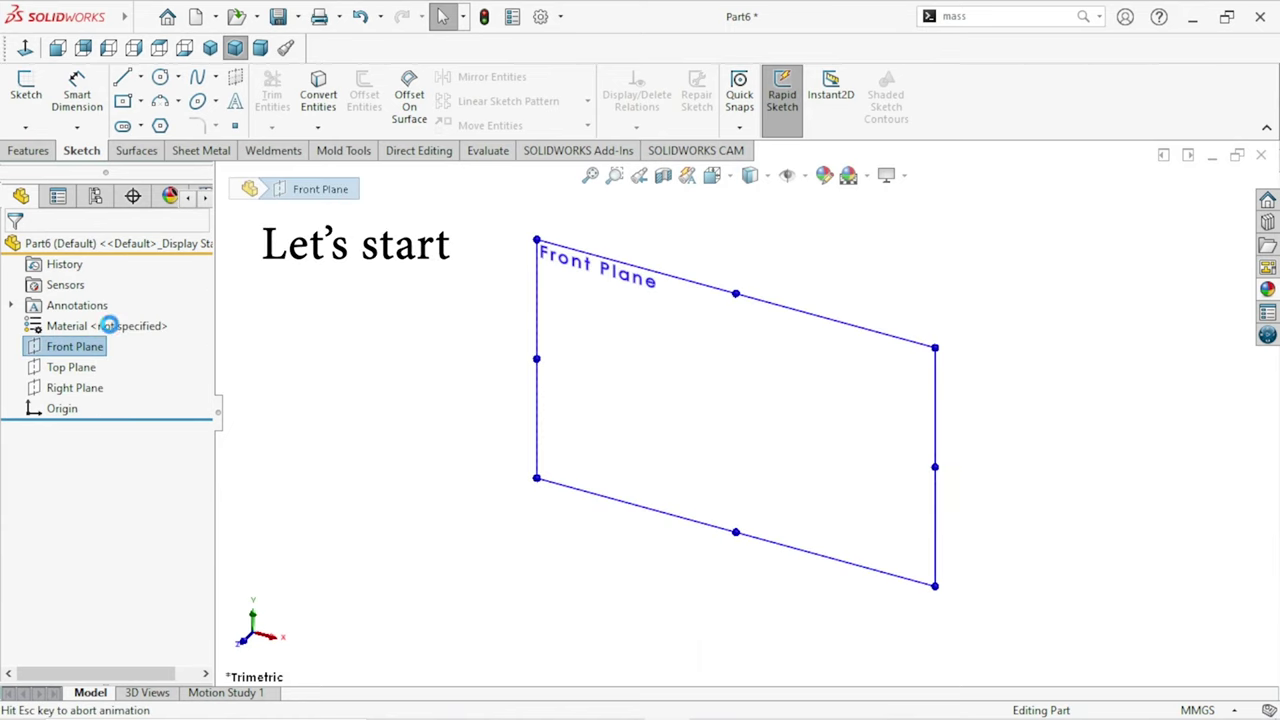
{"action": "left_click", "coordinate": [407, 423]}
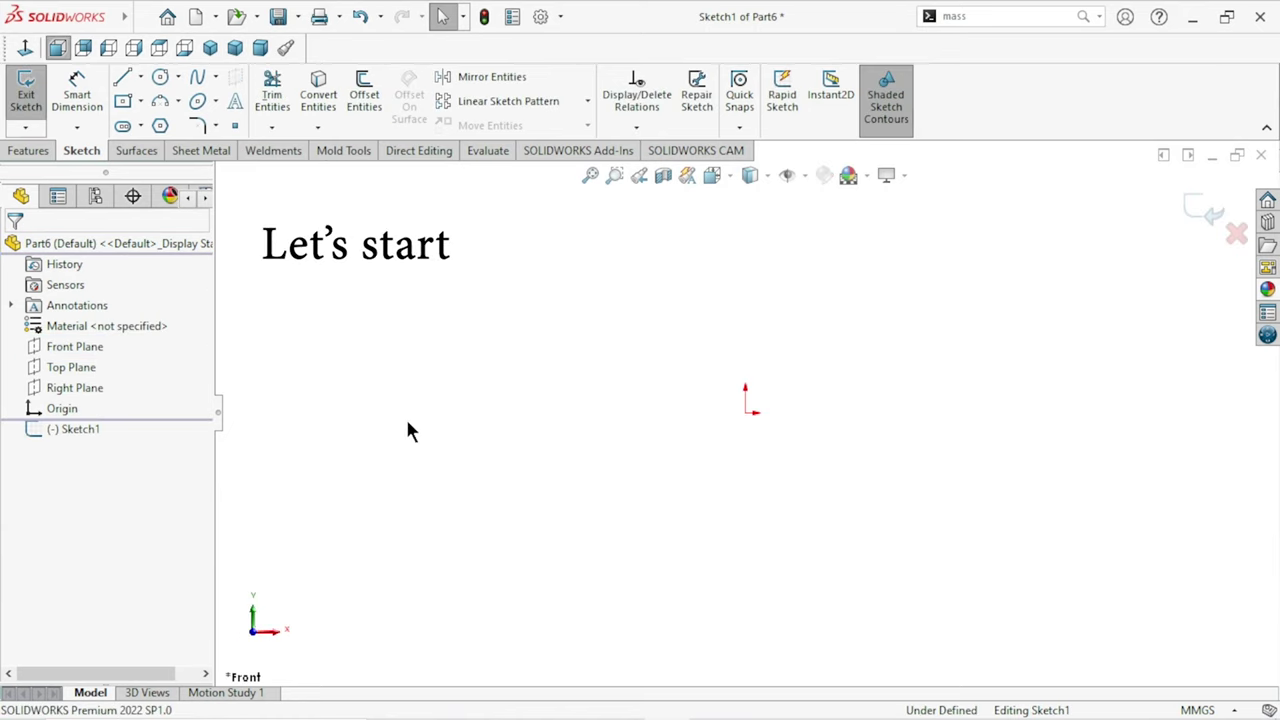
Step: Draw a horizontal construction centerline through the origin
{"action": "left_click", "coordinate": [140, 77]}
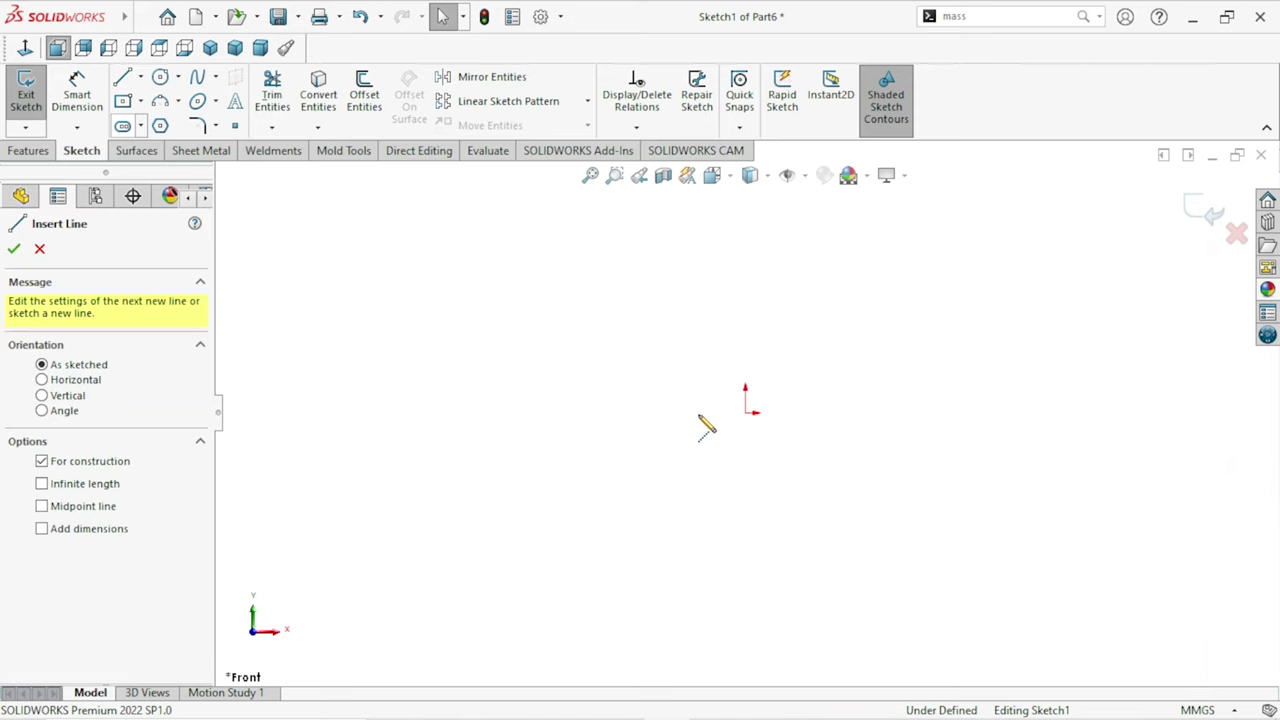
{"action": "left_click", "coordinate": [555, 412]}
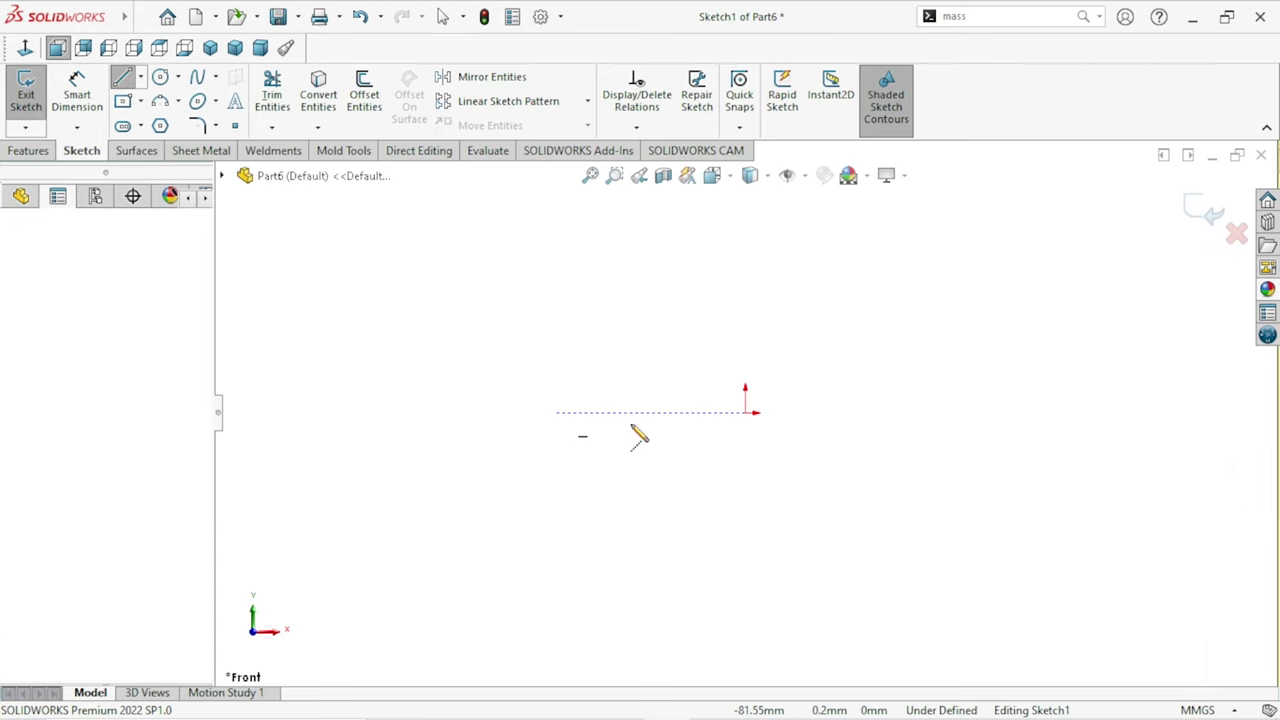
{"action": "left_click", "coordinate": [935, 412]}
{"action": "right_click", "coordinate": [843, 353]}
{"action": "left_click", "coordinate": [886, 366]}
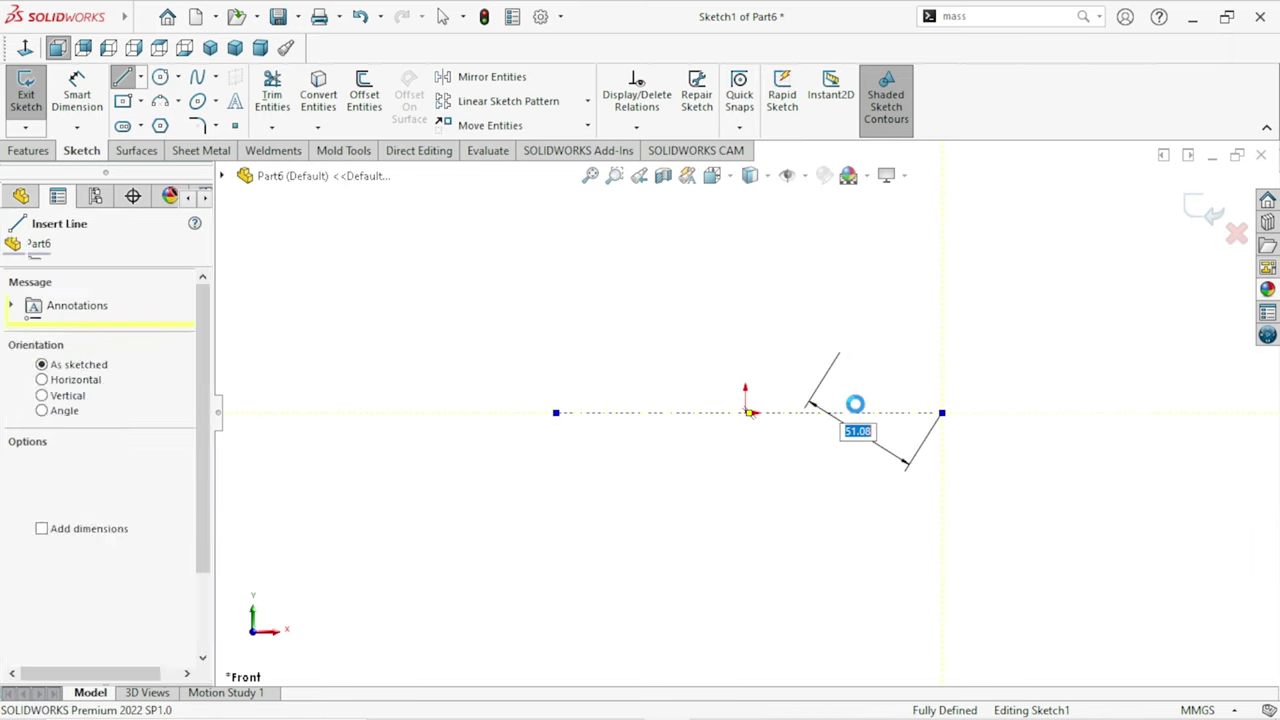
{"action": "left_click", "coordinate": [778, 414]}
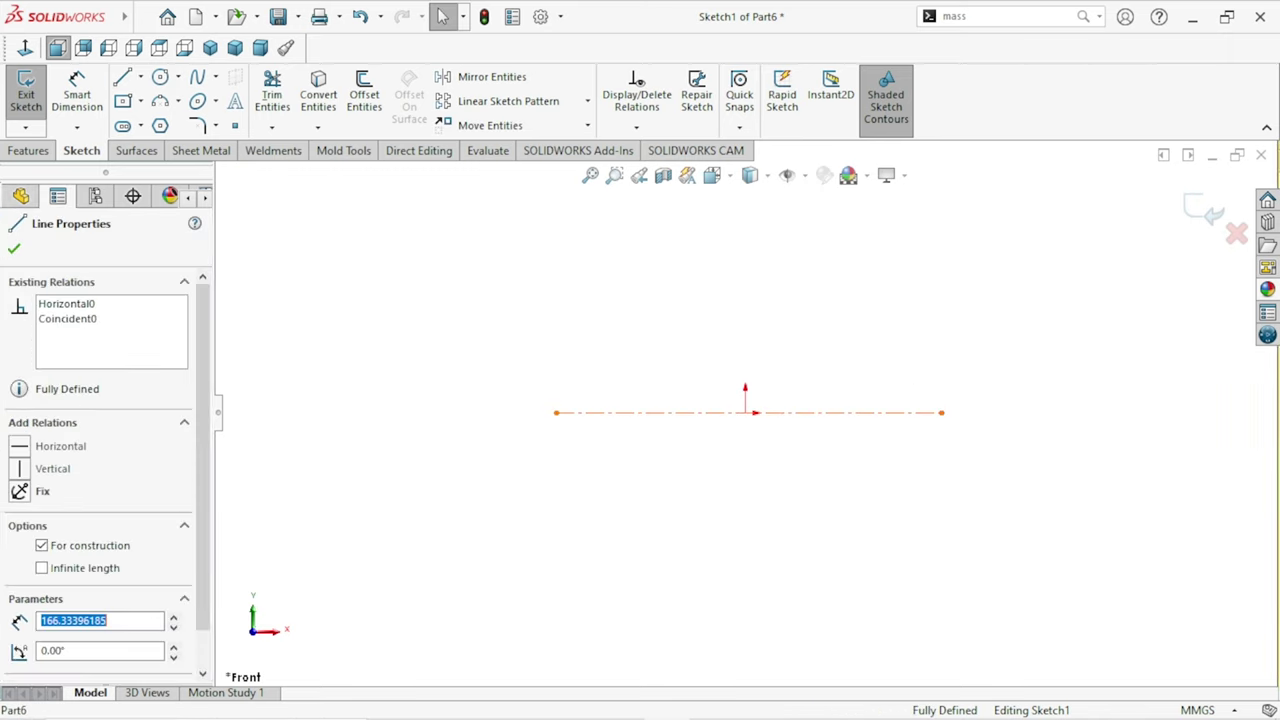
{"action": "left_click", "coordinate": [77, 100]}
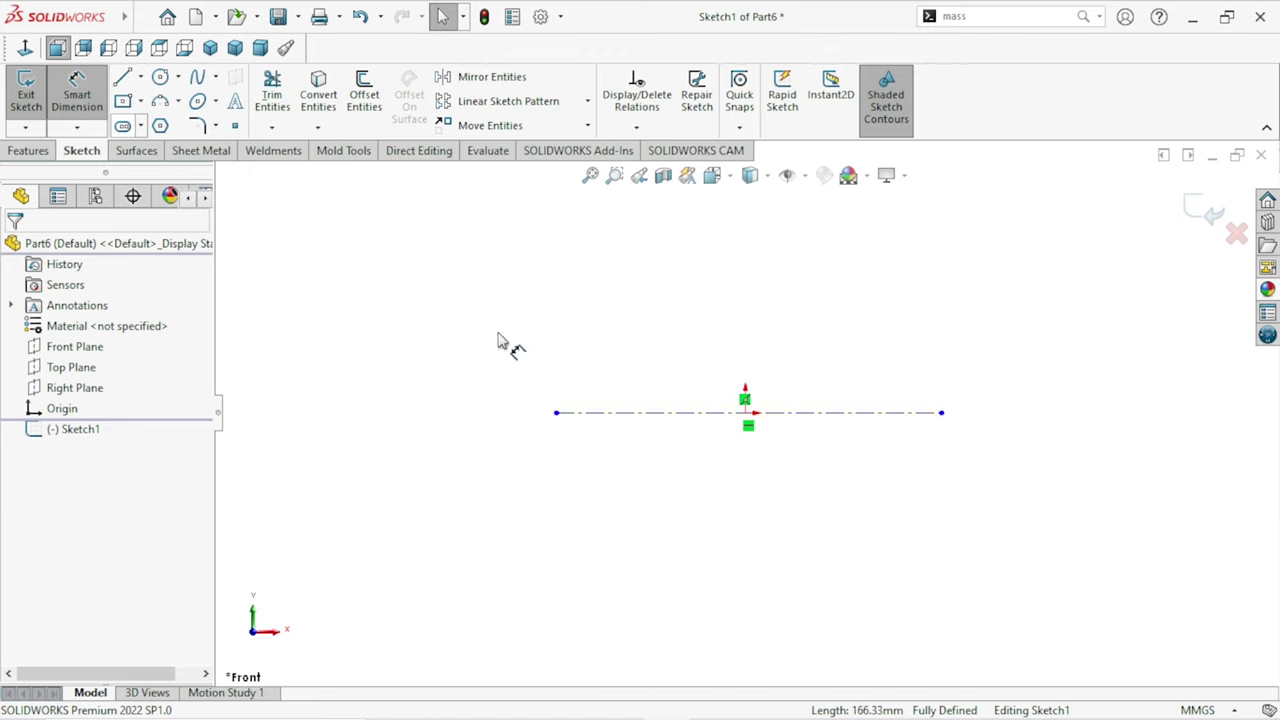
Step: Dimension the centerline to 560 mm long
{"action": "left_click", "coordinate": [716, 413]}
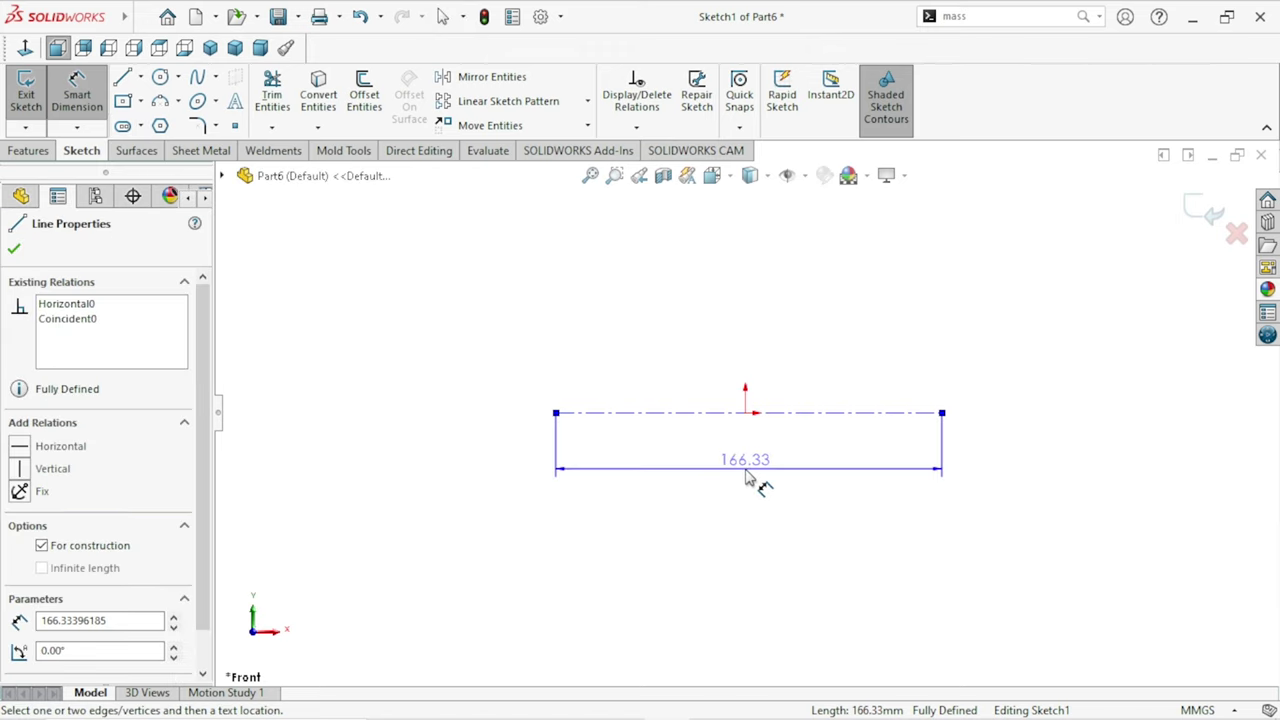
{"action": "left_click", "coordinate": [745, 478]}
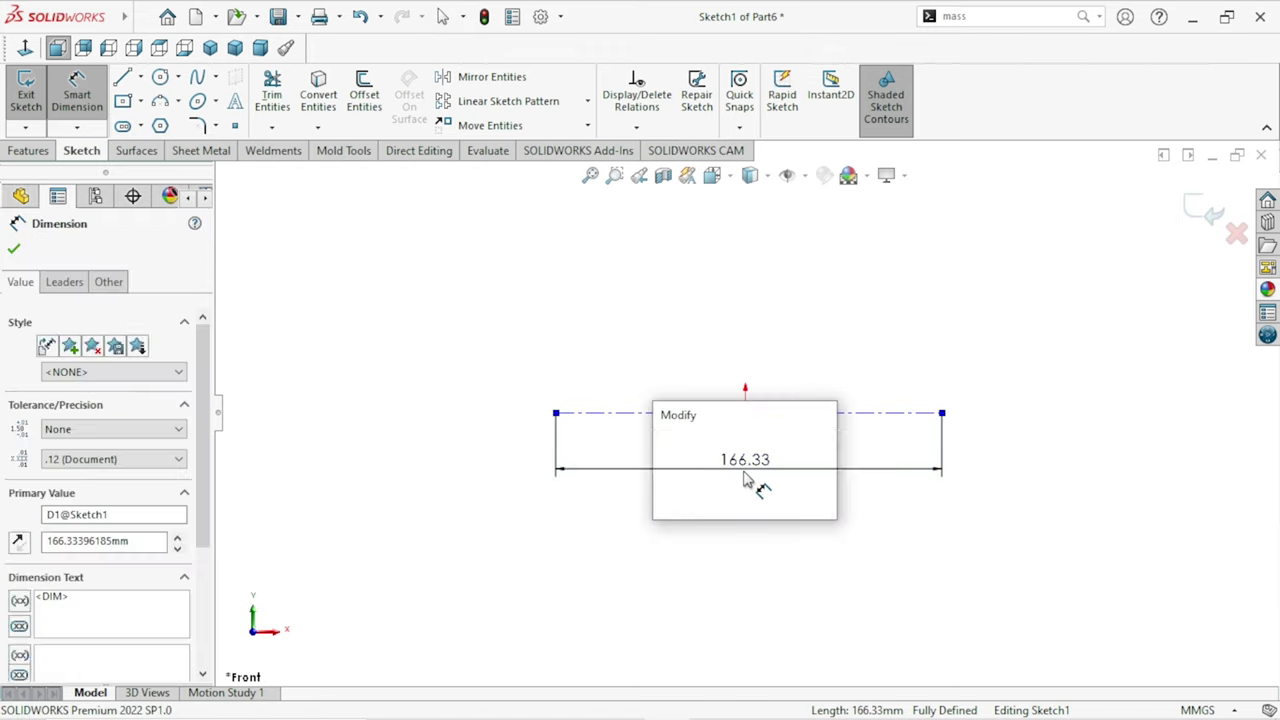
{"action": "type", "text": "560"}
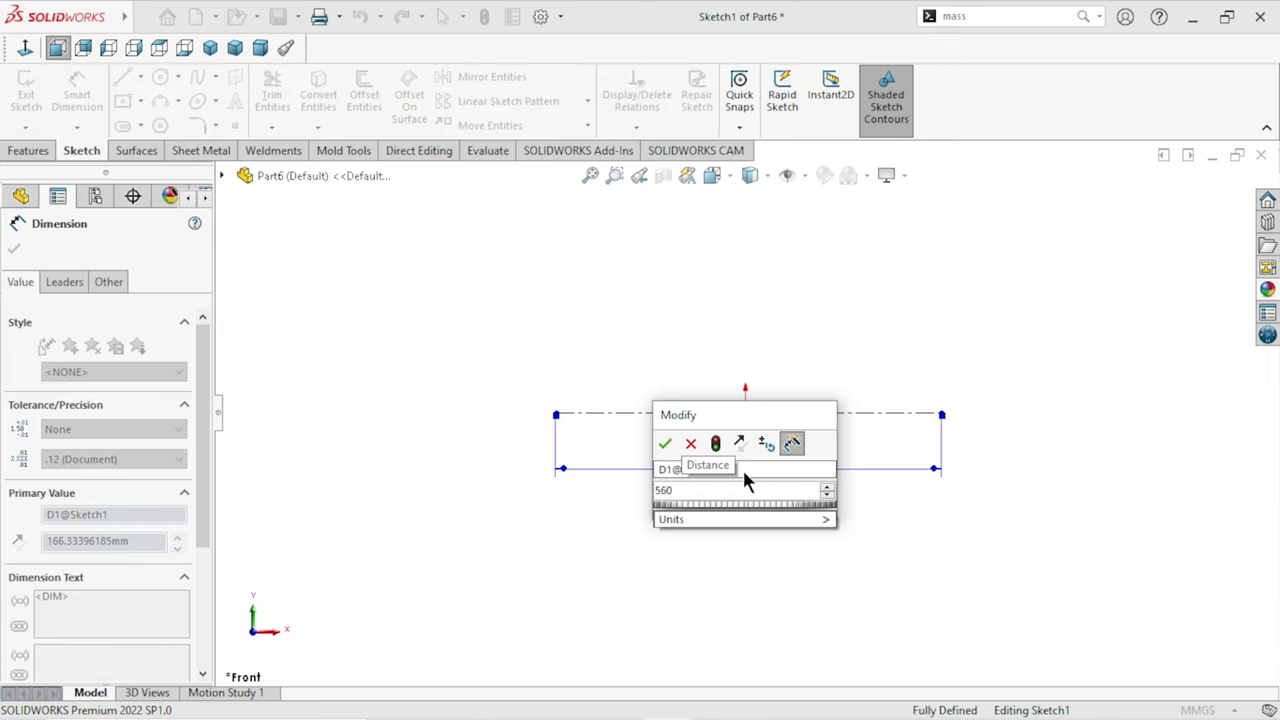
{"action": "left_click", "coordinate": [664, 445]}
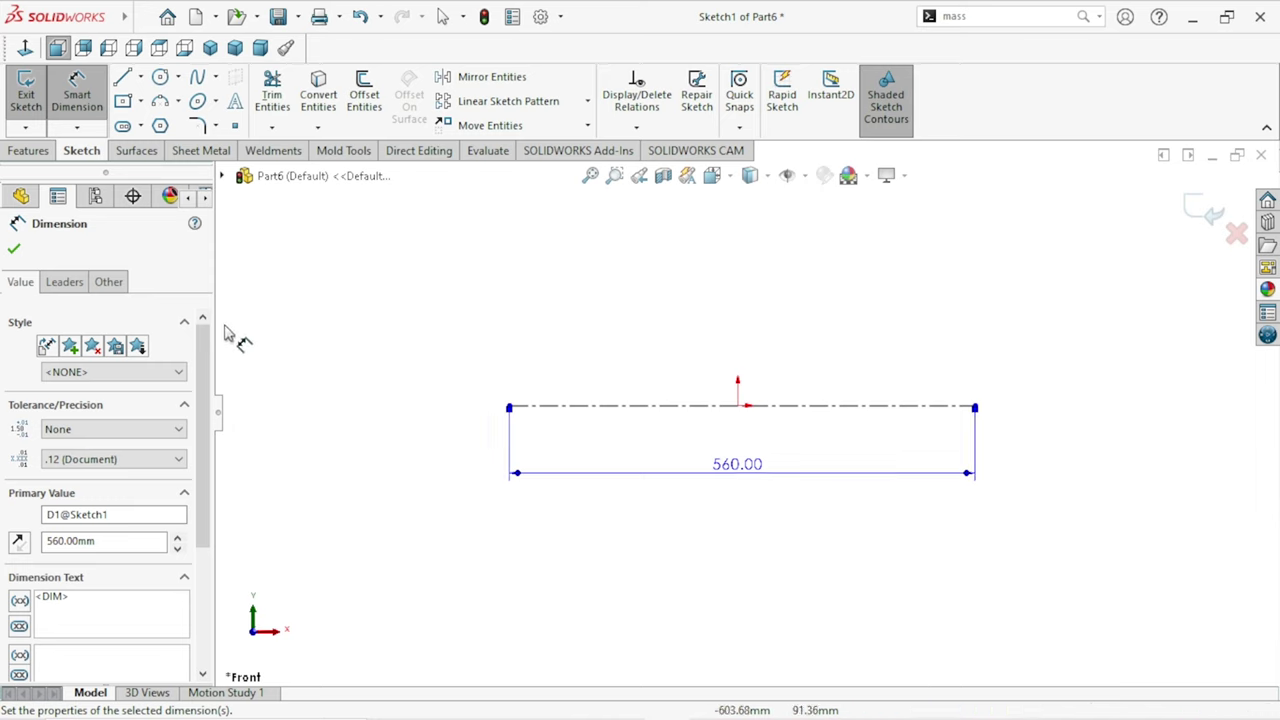
{"action": "left_click", "coordinate": [14, 248]}
{"action": "key", "text": "Escape"}
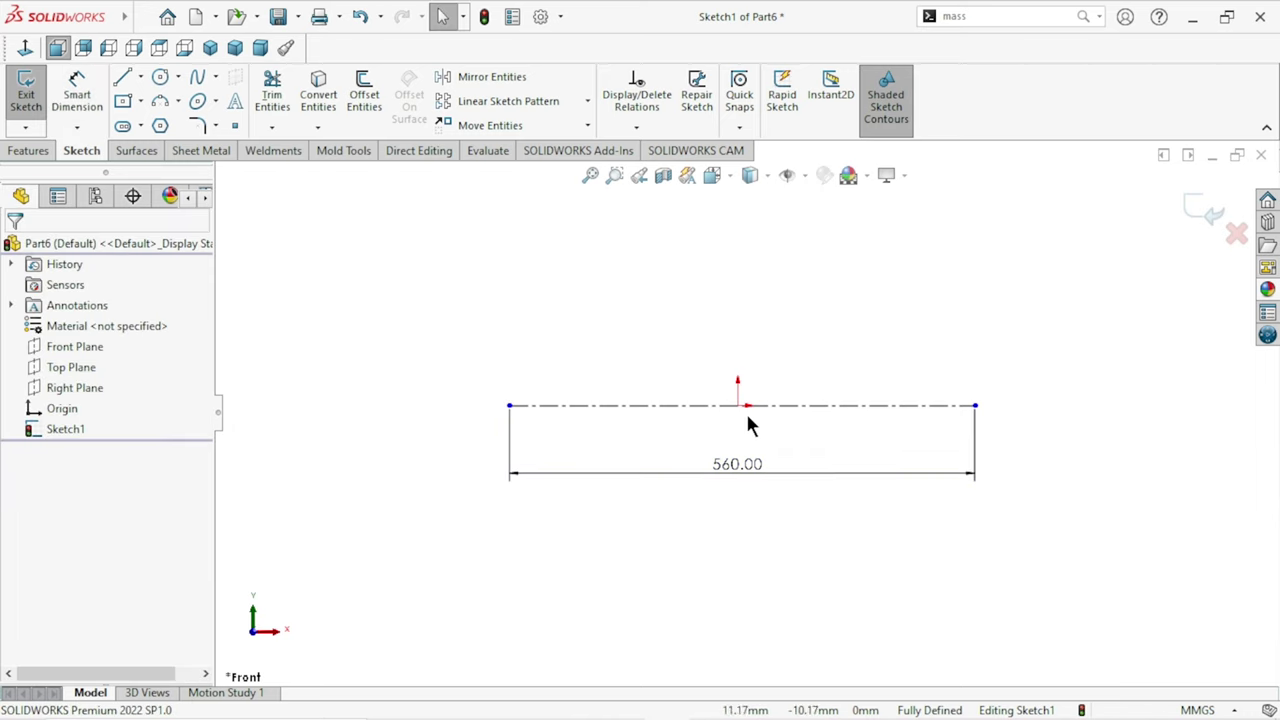
Step: Make the centerline's midpoint coincident with the origin
{"action": "scroll", "coordinate": [740, 413], "scroll_direction": "down", "scroll_amount": 2}
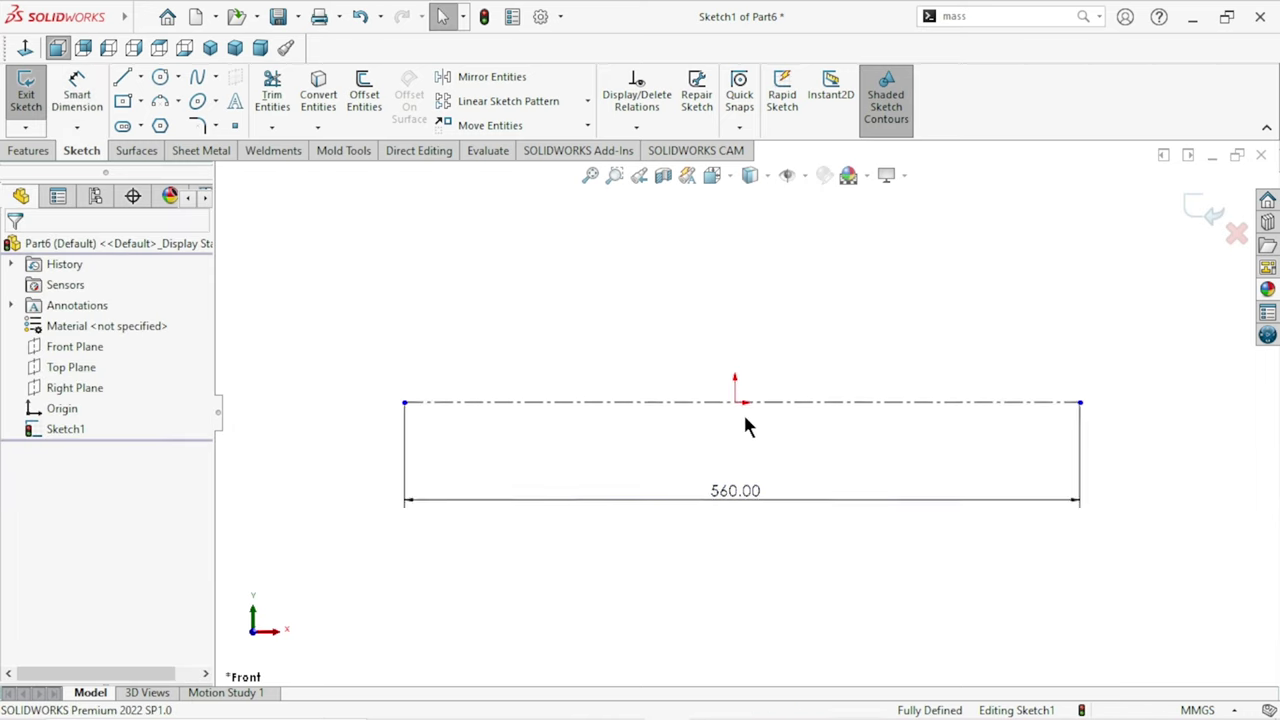
{"action": "scroll", "coordinate": [712, 407], "scroll_direction": "down", "scroll_amount": 2}
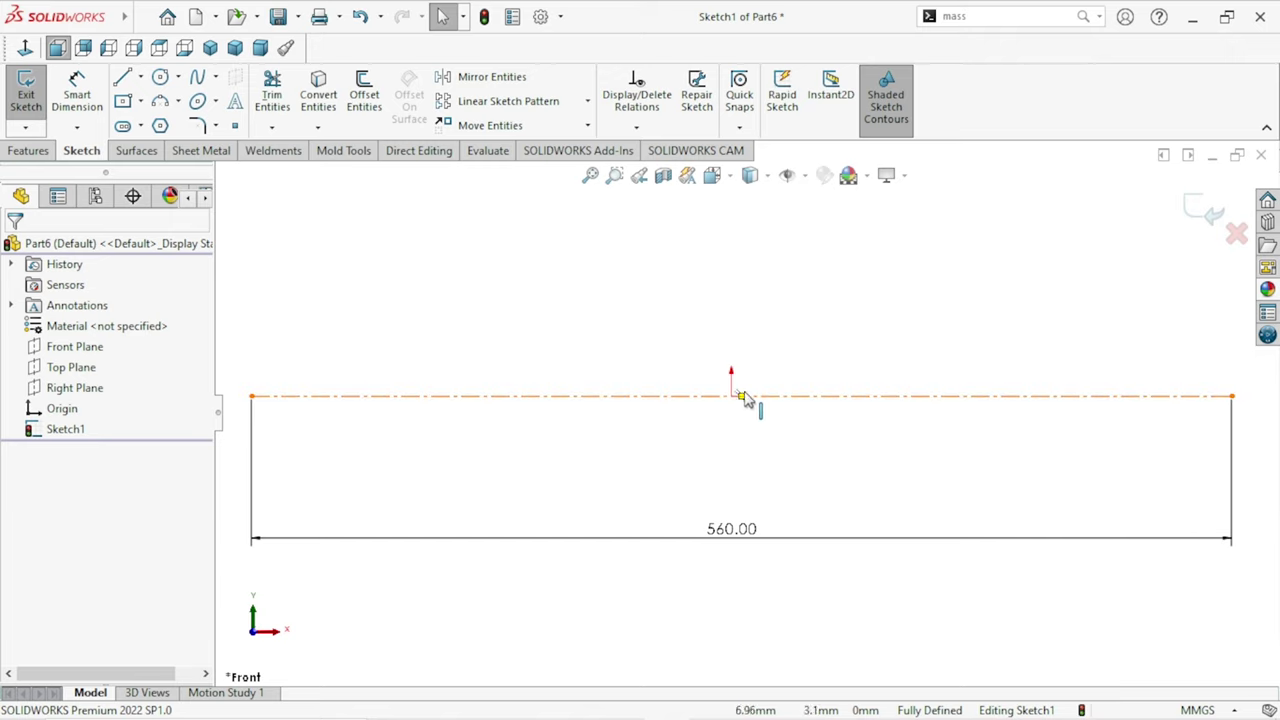
{"action": "left_click", "coordinate": [738, 397]}
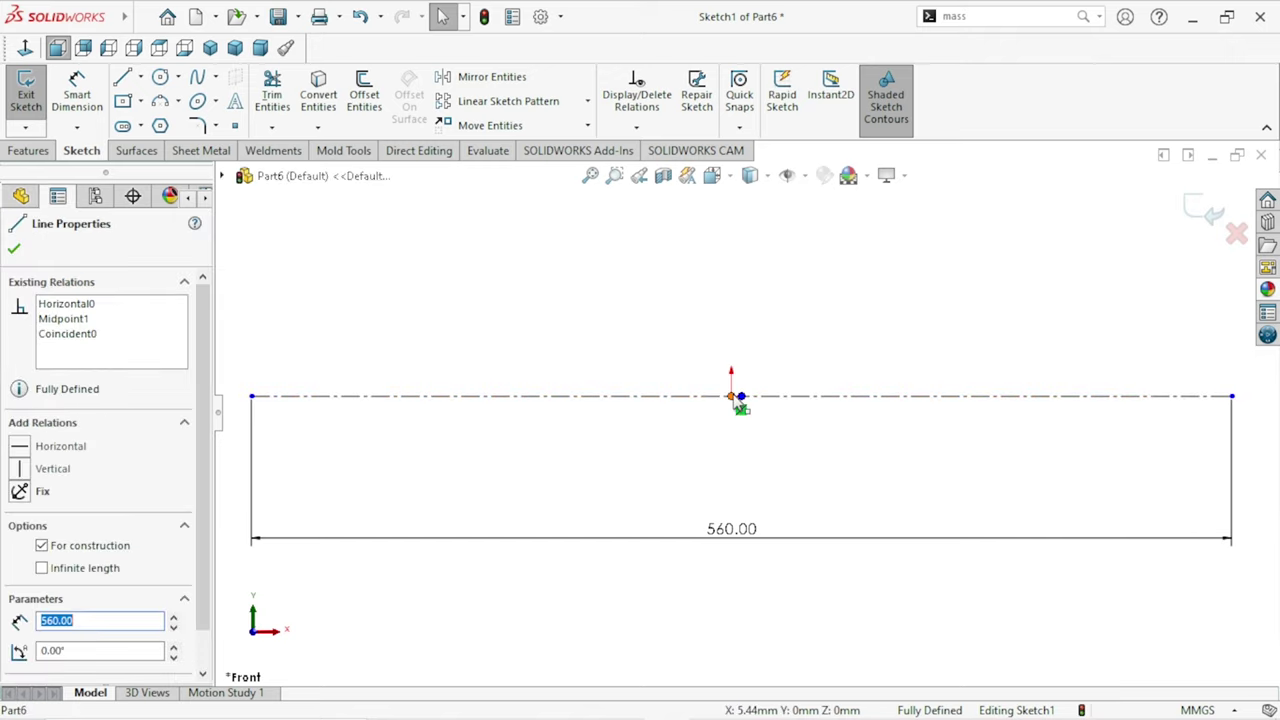
{"action": "left_click_drag", "start_coordinate": [738, 400], "coordinate": [760, 390]}
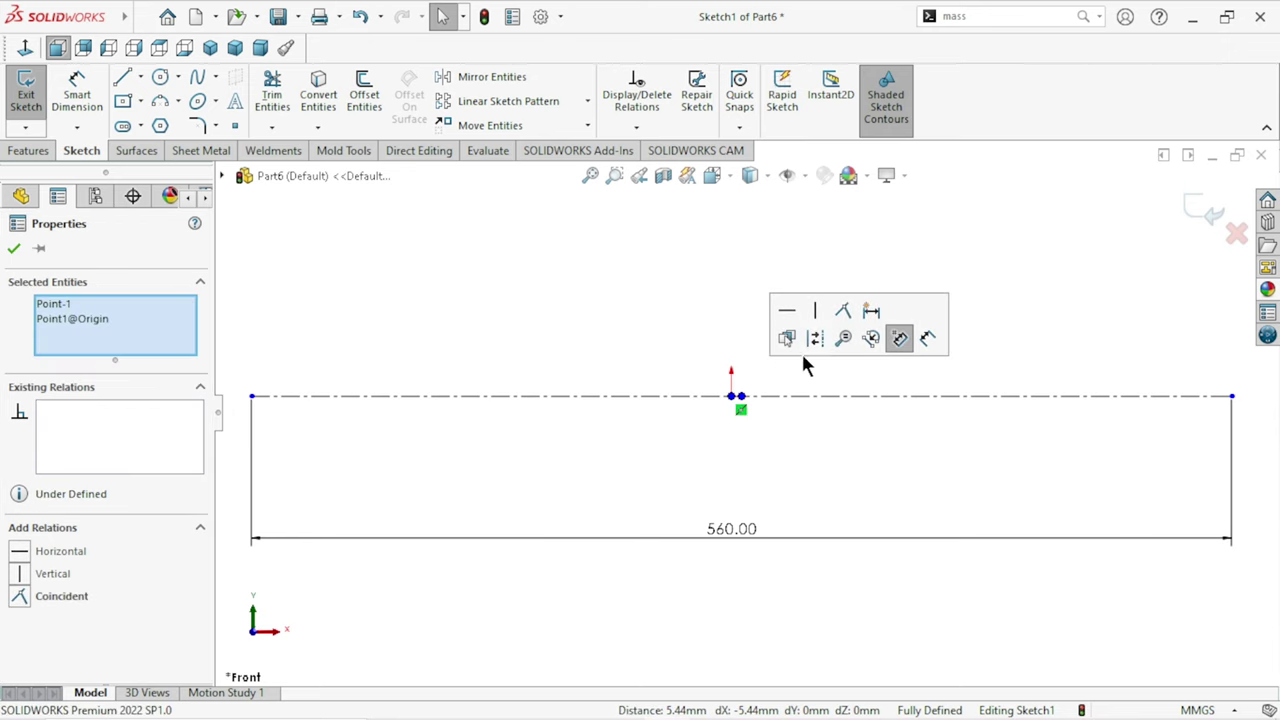
{"action": "left_click", "coordinate": [840, 308]}
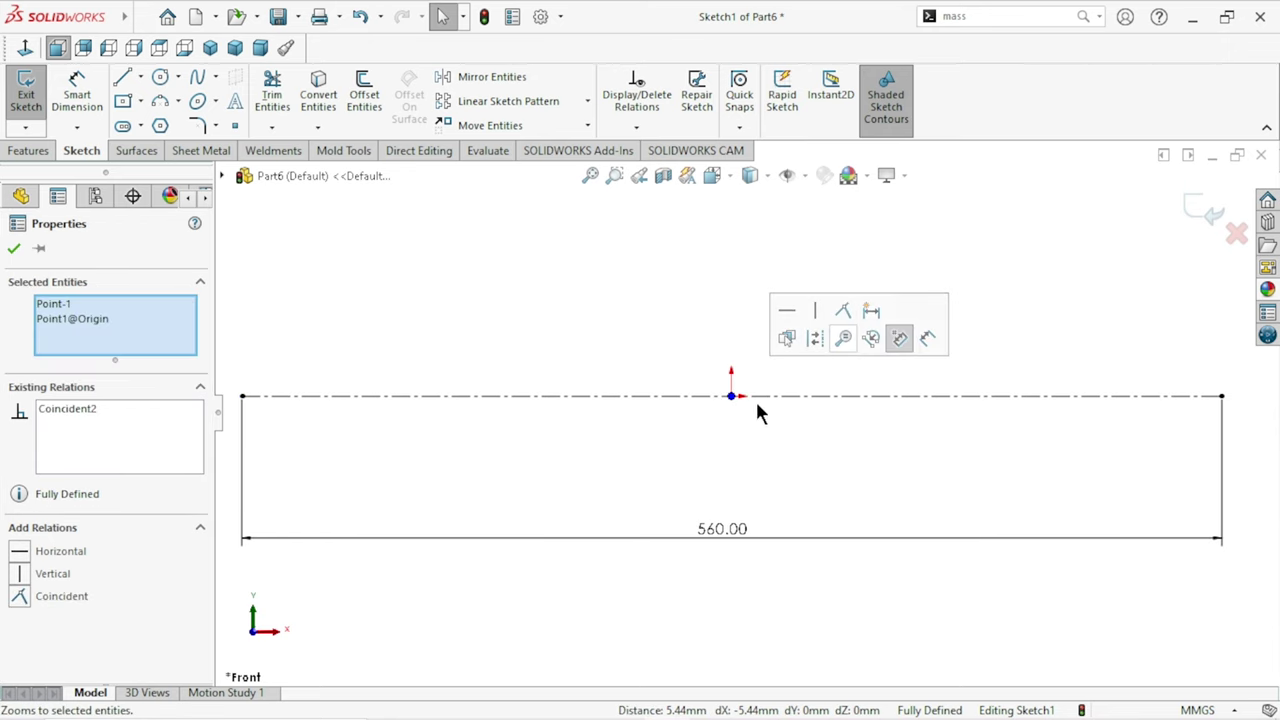
{"action": "scroll", "coordinate": [758, 412], "scroll_direction": "up", "scroll_amount": 5}
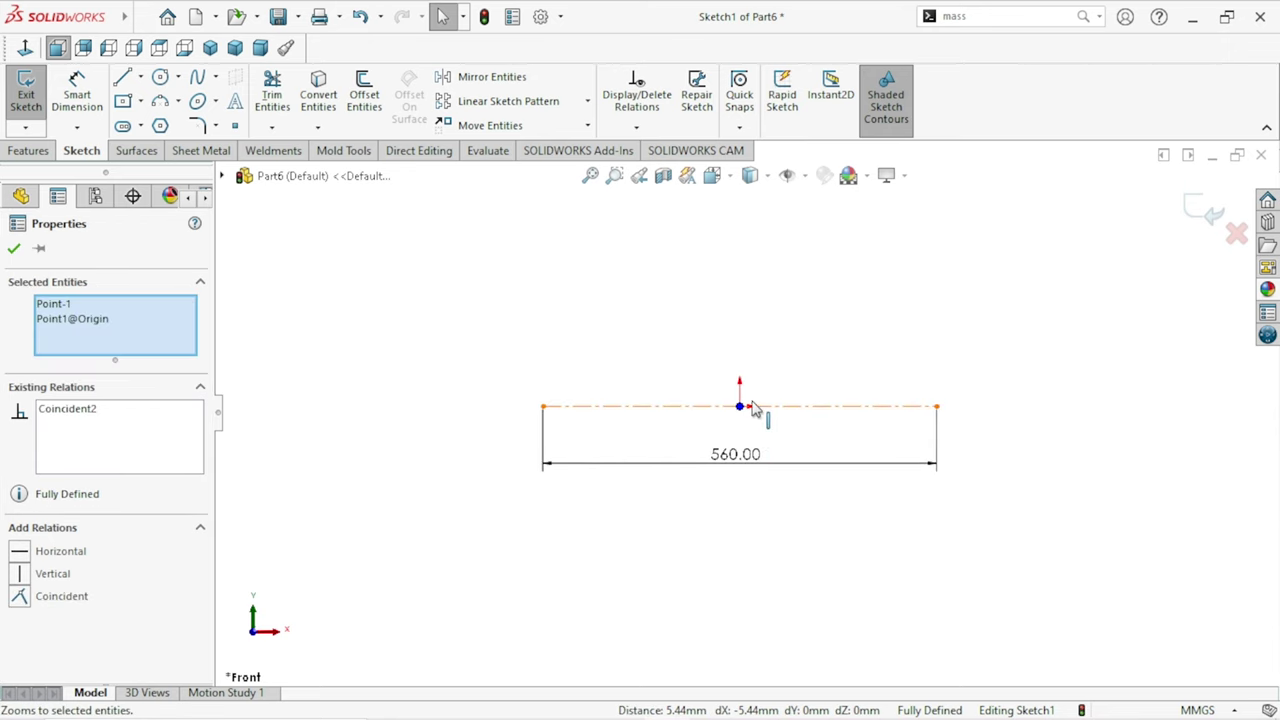
{"action": "left_click", "coordinate": [14, 249]}
{"action": "left_click", "coordinate": [158, 77]}
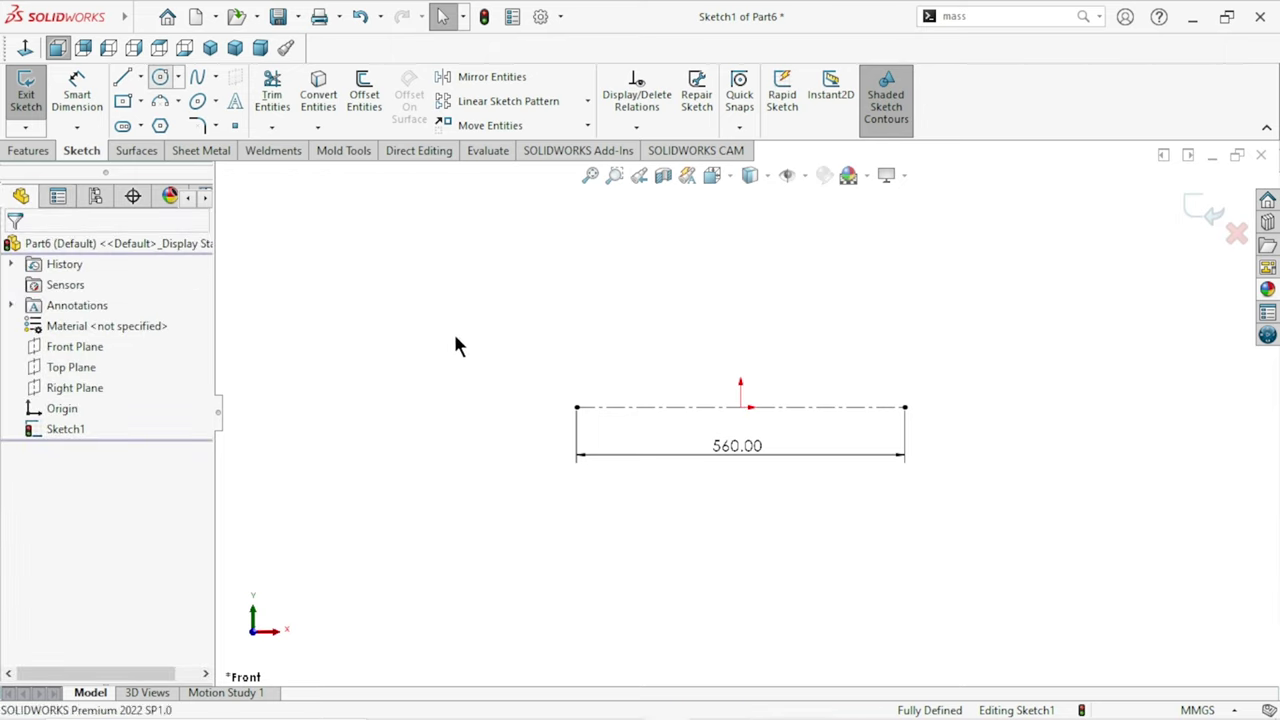
Step: Draw concentric outer and inner circles at both ends of the centerline
{"action": "left_click", "coordinate": [574, 408]}
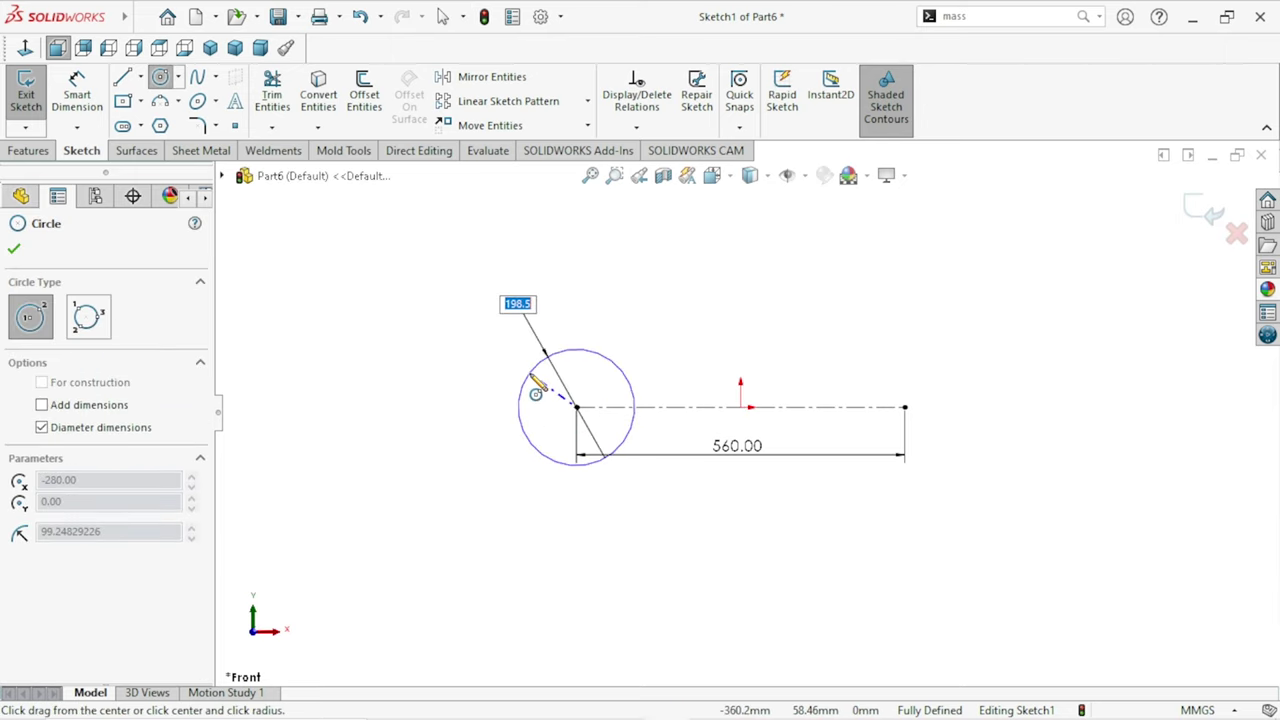
{"action": "left_click", "coordinate": [530, 374]}
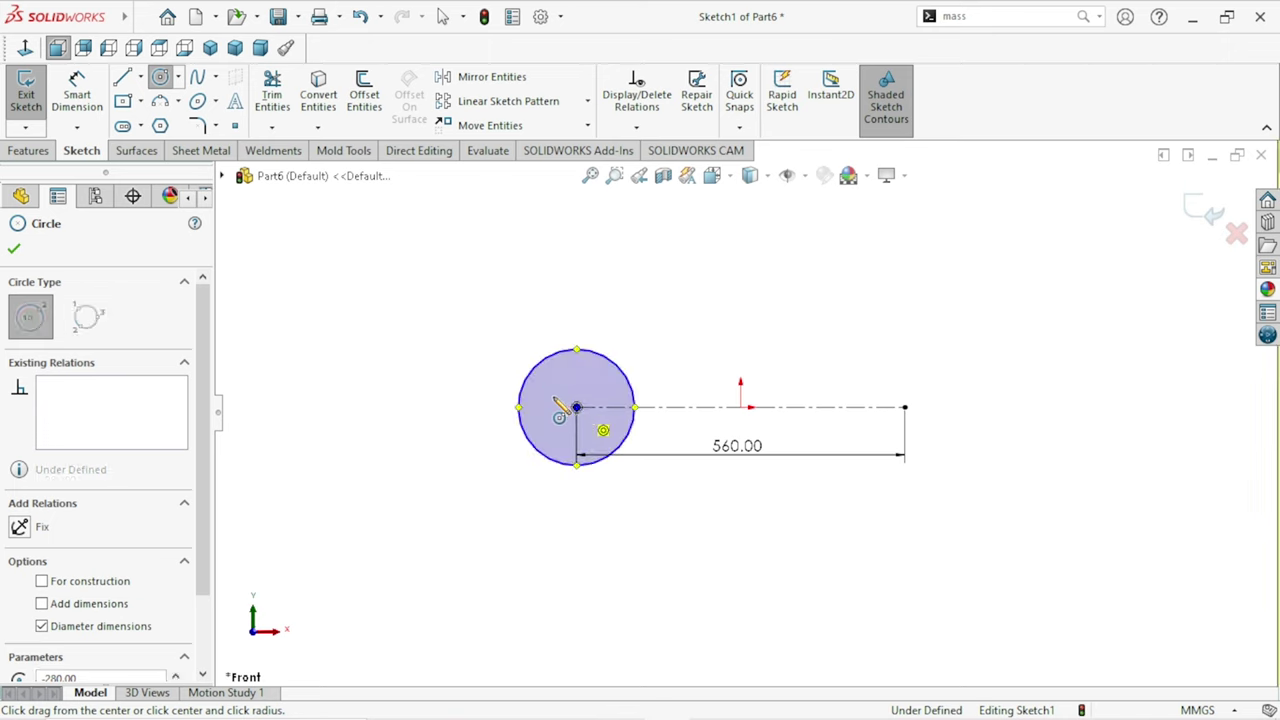
{"action": "left_click", "coordinate": [577, 408]}
{"action": "left_click", "coordinate": [546, 399]}
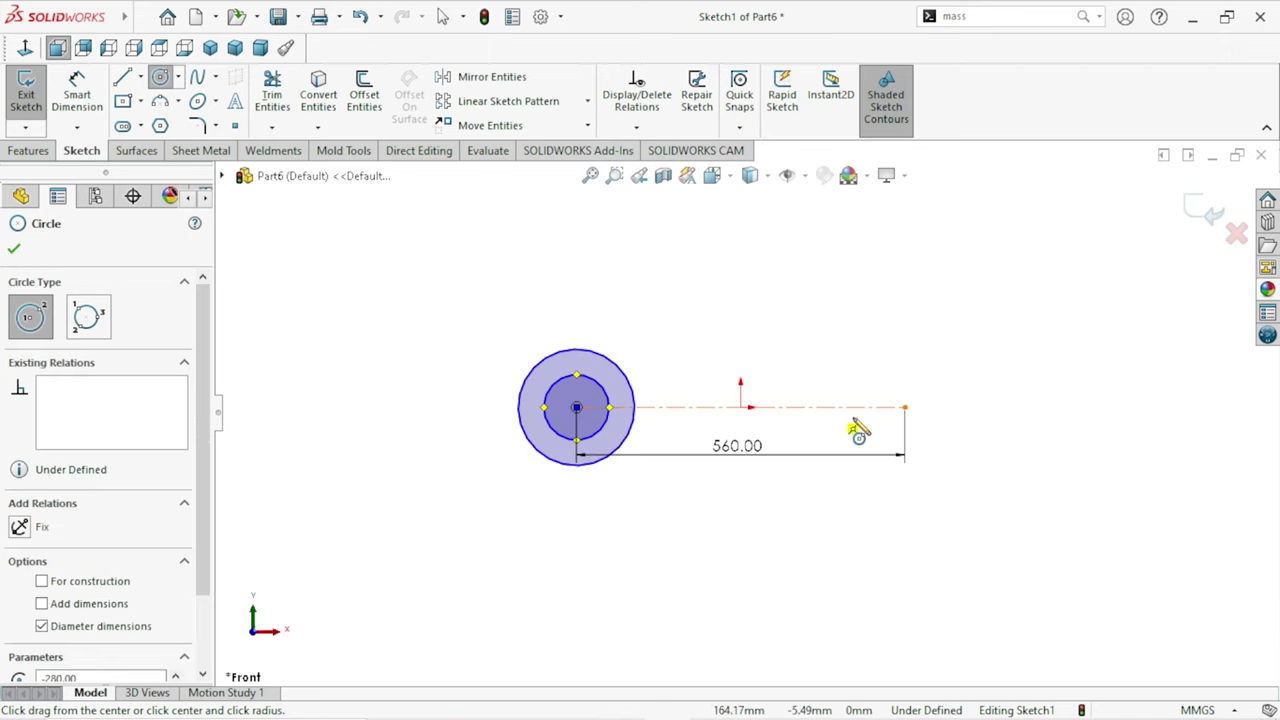
{"action": "left_click", "coordinate": [904, 407]}
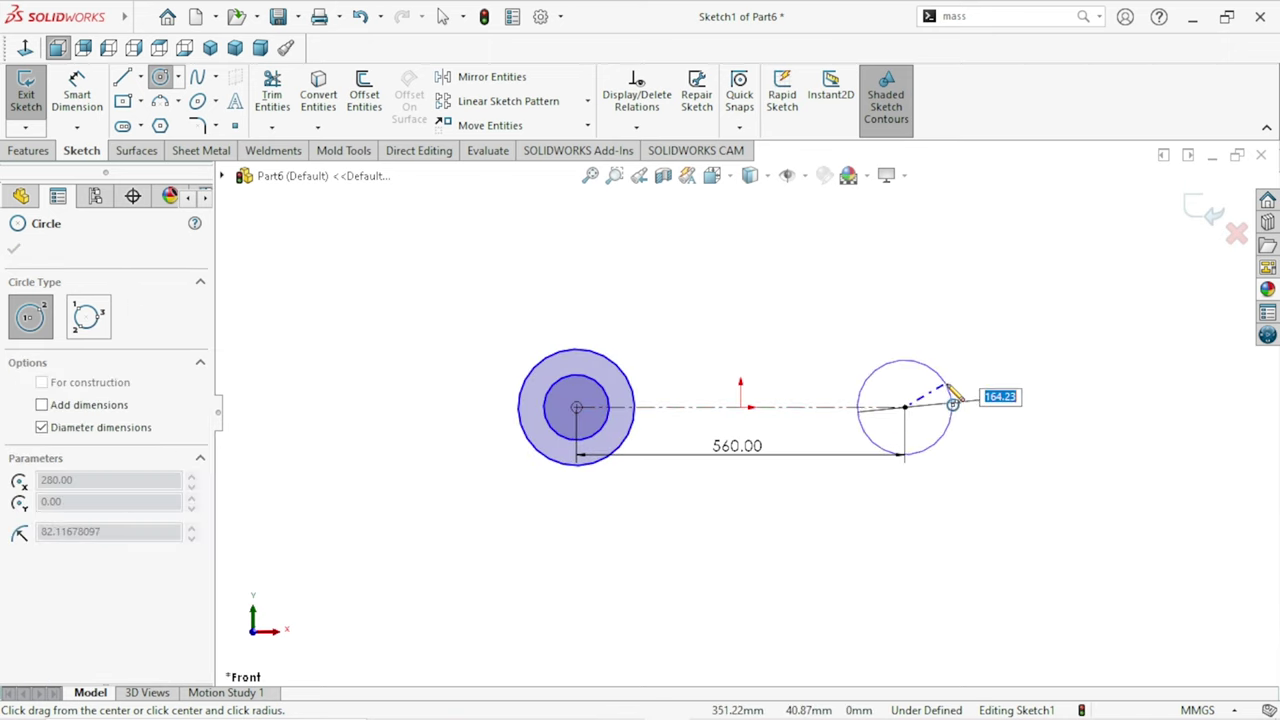
{"action": "left_click", "coordinate": [950, 405]}
{"action": "left_click", "coordinate": [904, 407]}
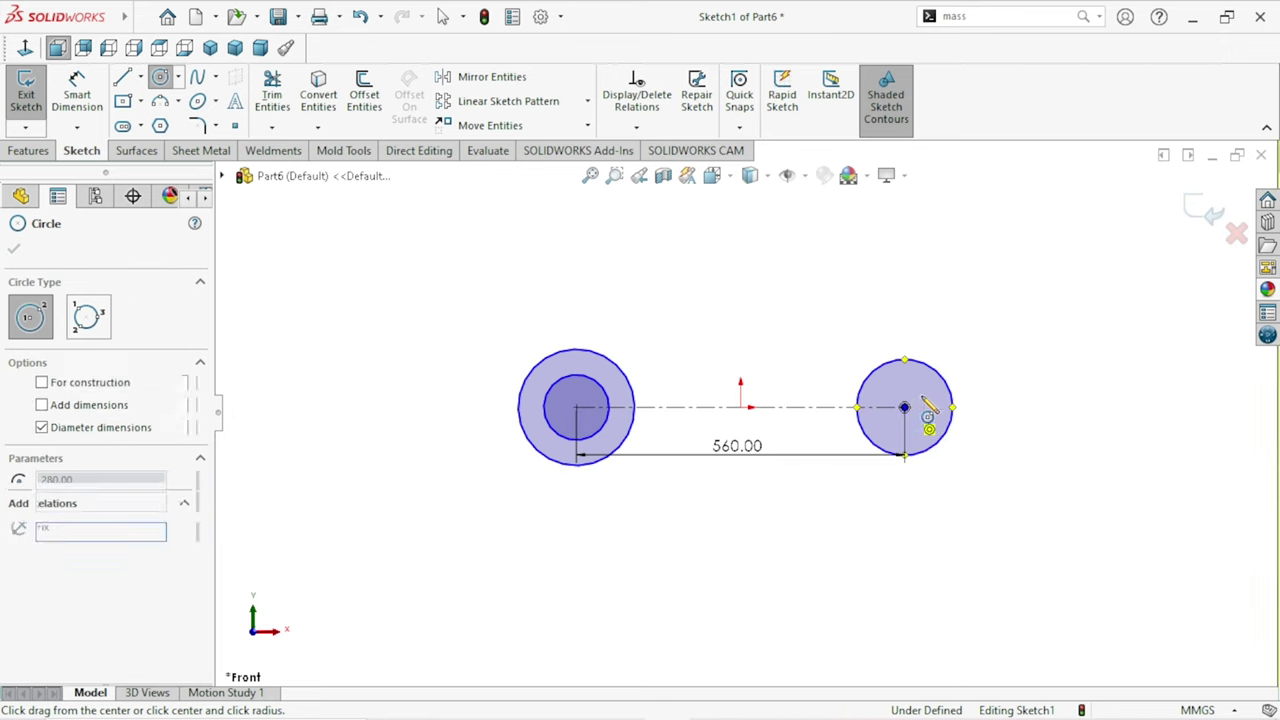
{"action": "left_click", "coordinate": [935, 405]}
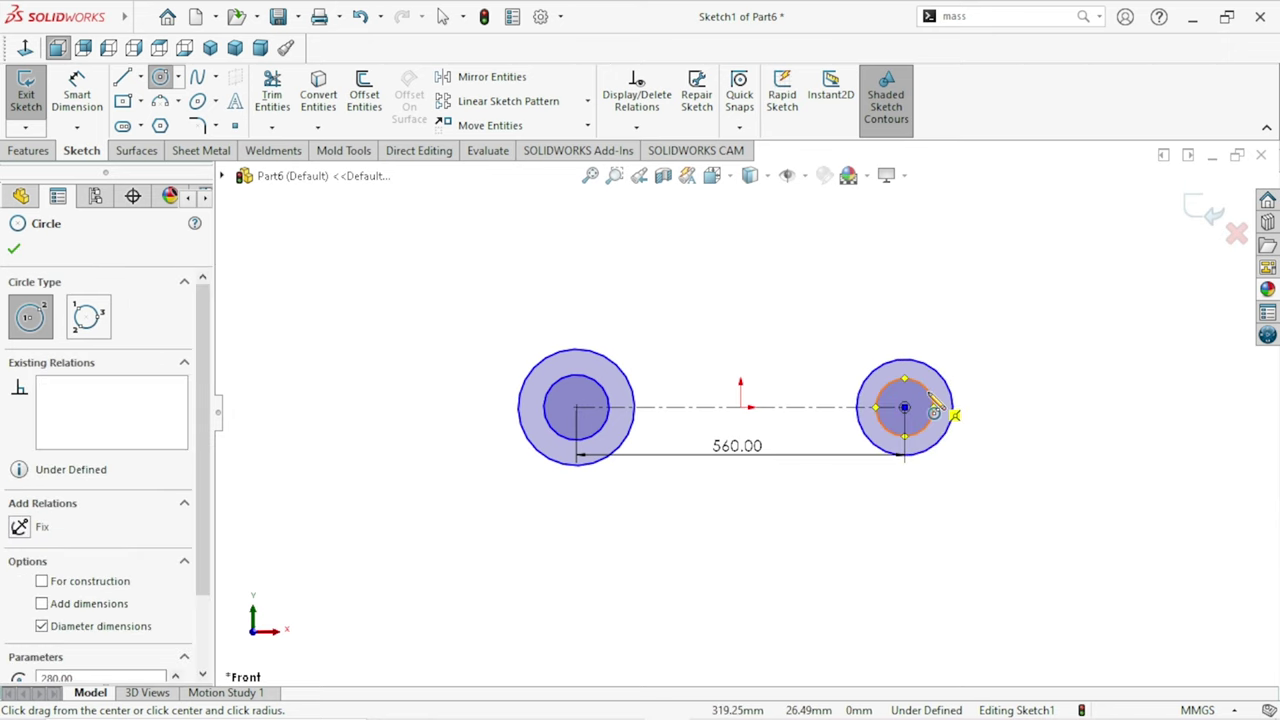
{"action": "right_click", "coordinate": [788, 338]}
{"action": "left_click", "coordinate": [835, 350]}
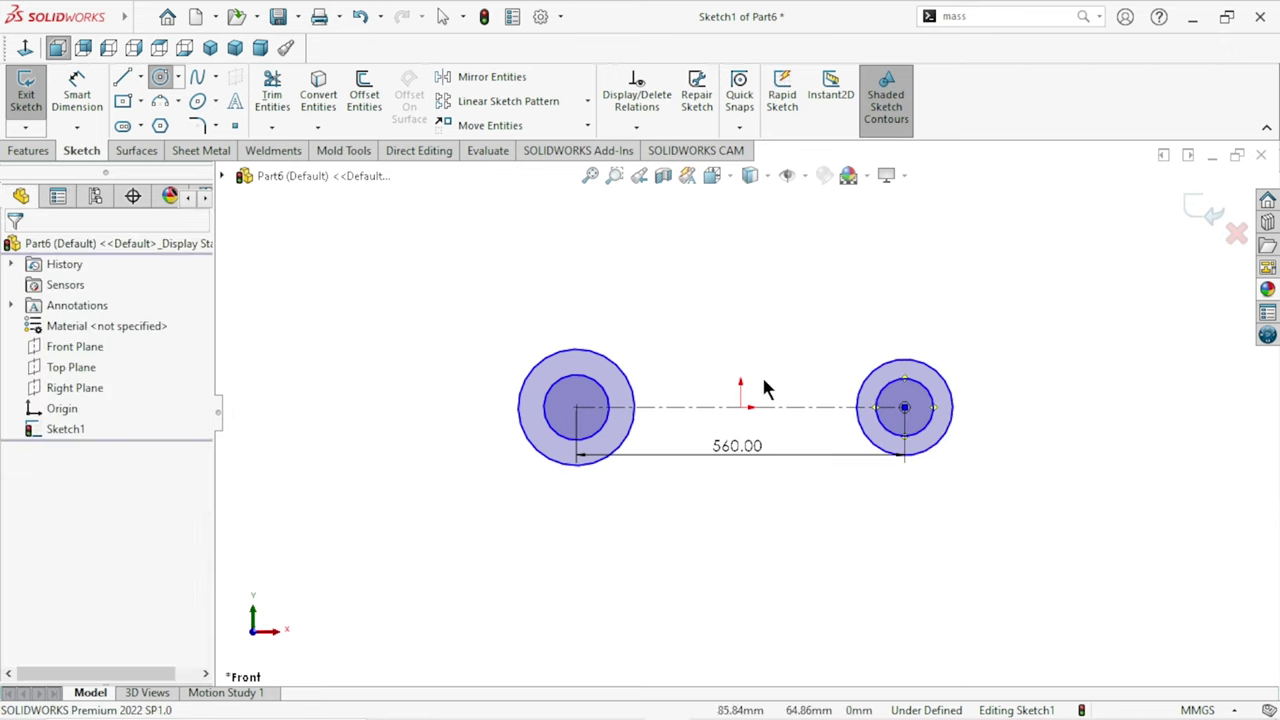
Step: Make the two outer lug circles equal, undoing an accidental four-circle equal
{"action": "left_click", "coordinate": [634, 399]}
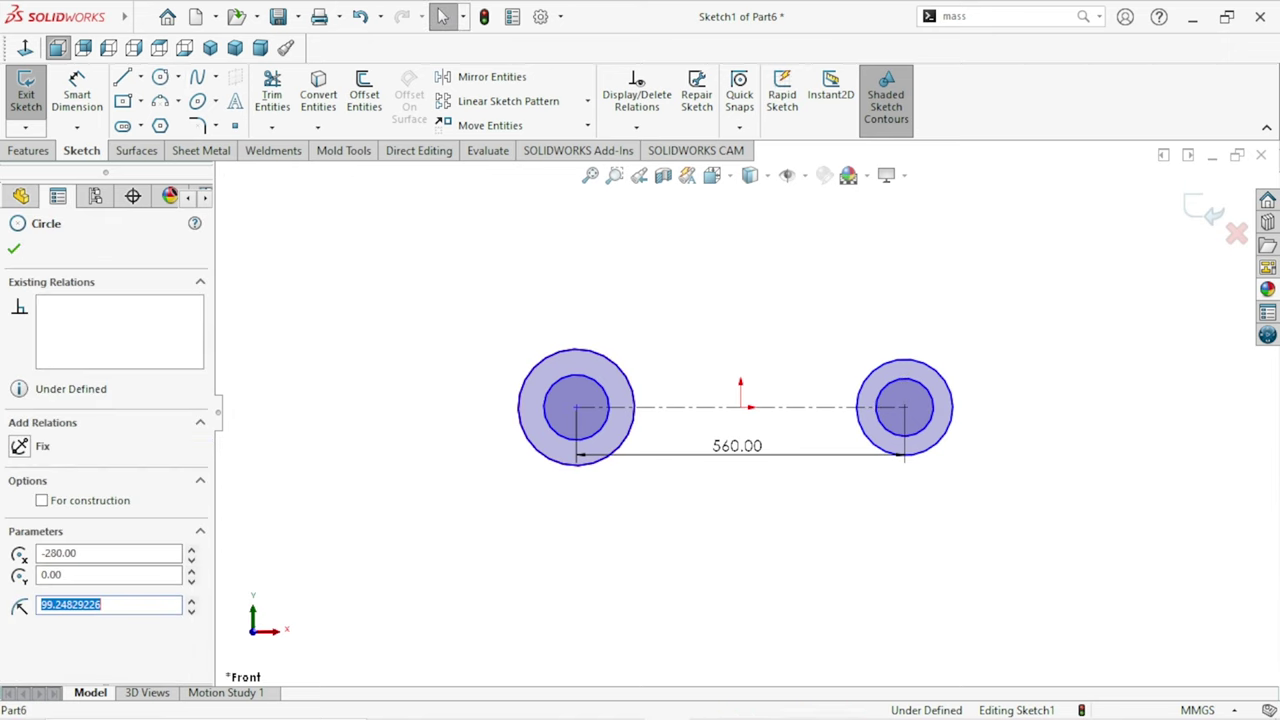
{"action": "left_click", "coordinate": [875, 378], "text": "ctrl"}
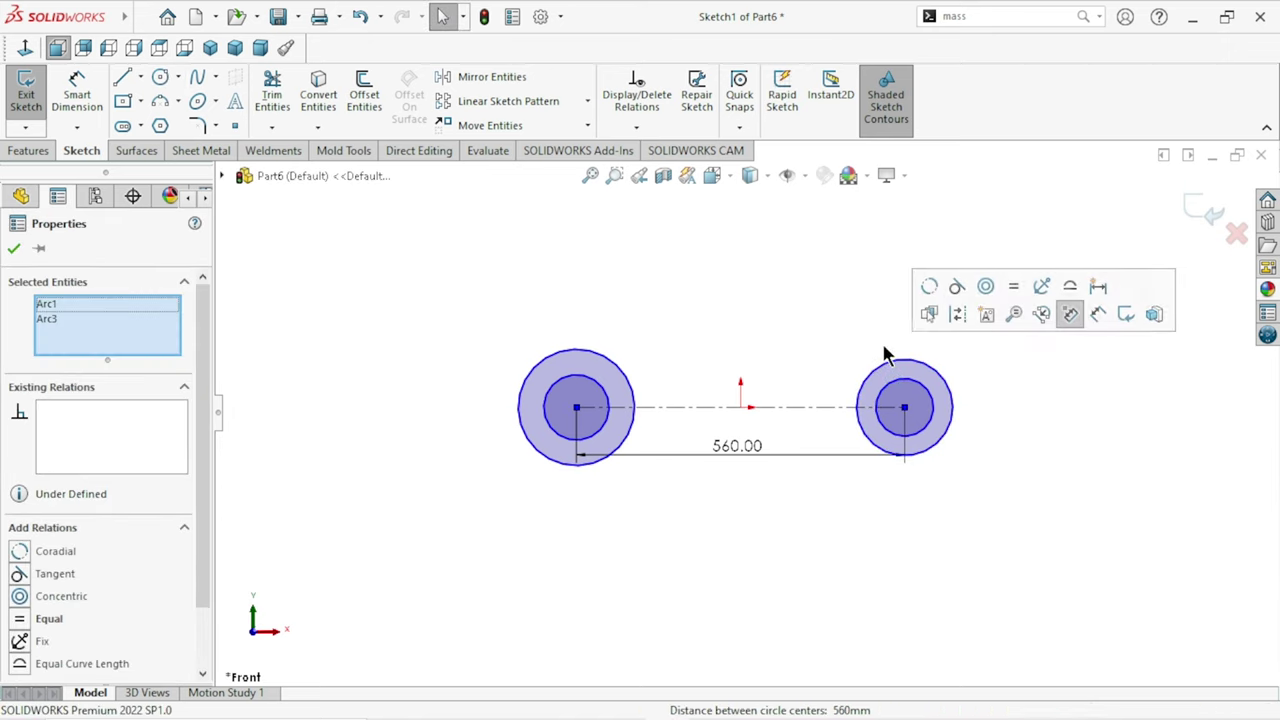
{"action": "left_click", "coordinate": [1013, 287]}
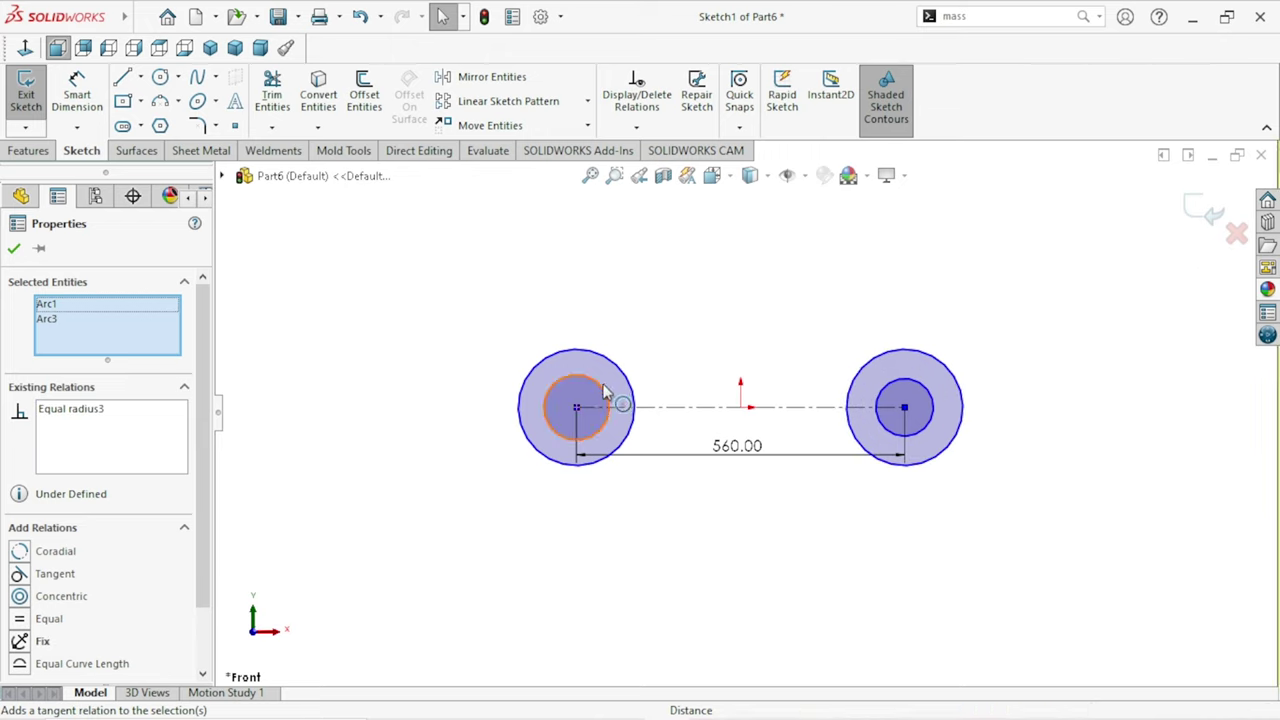
{"action": "left_click", "coordinate": [885, 390], "text": "ctrl"}
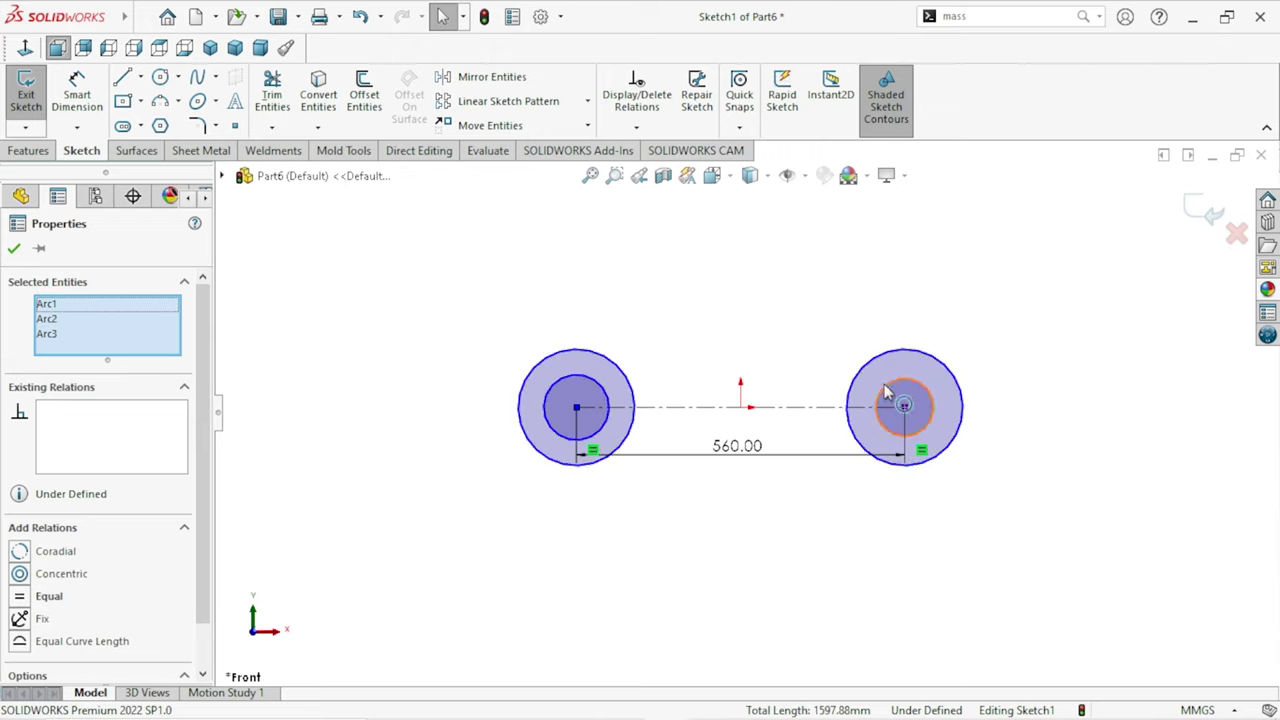
{"action": "left_click", "coordinate": [900, 388], "text": "ctrl"}
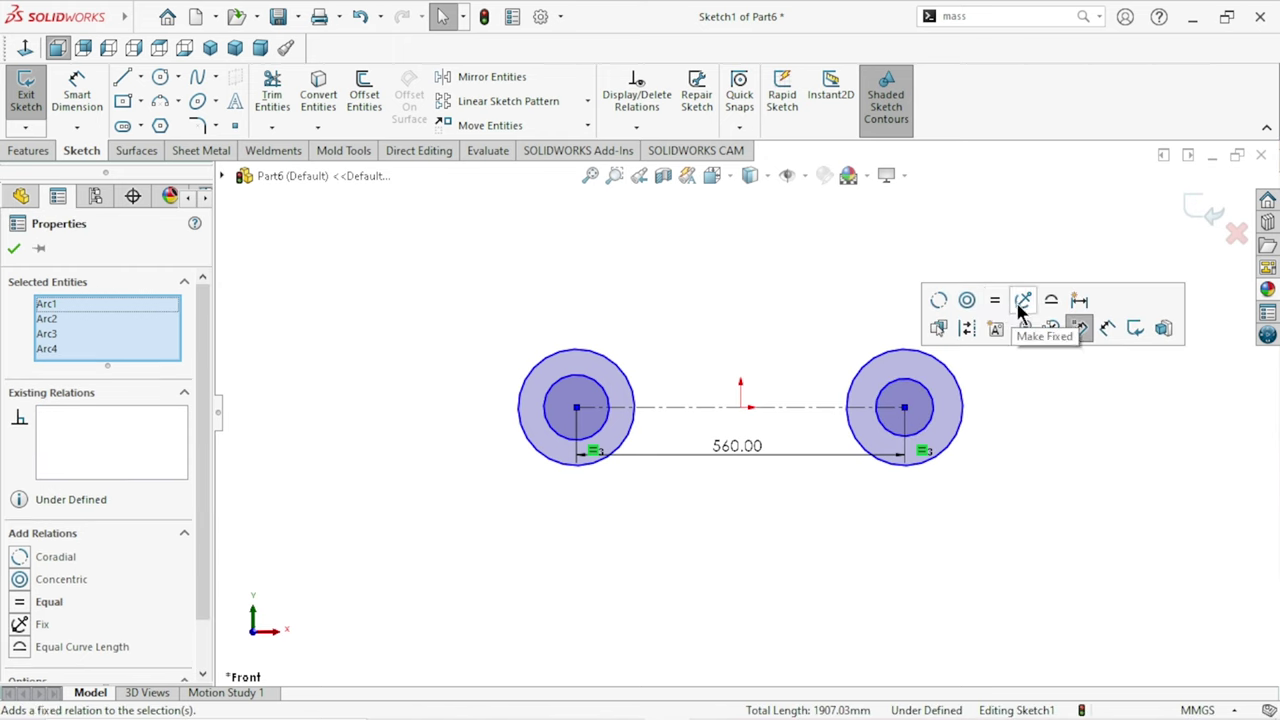
{"action": "left_click", "coordinate": [997, 305]}
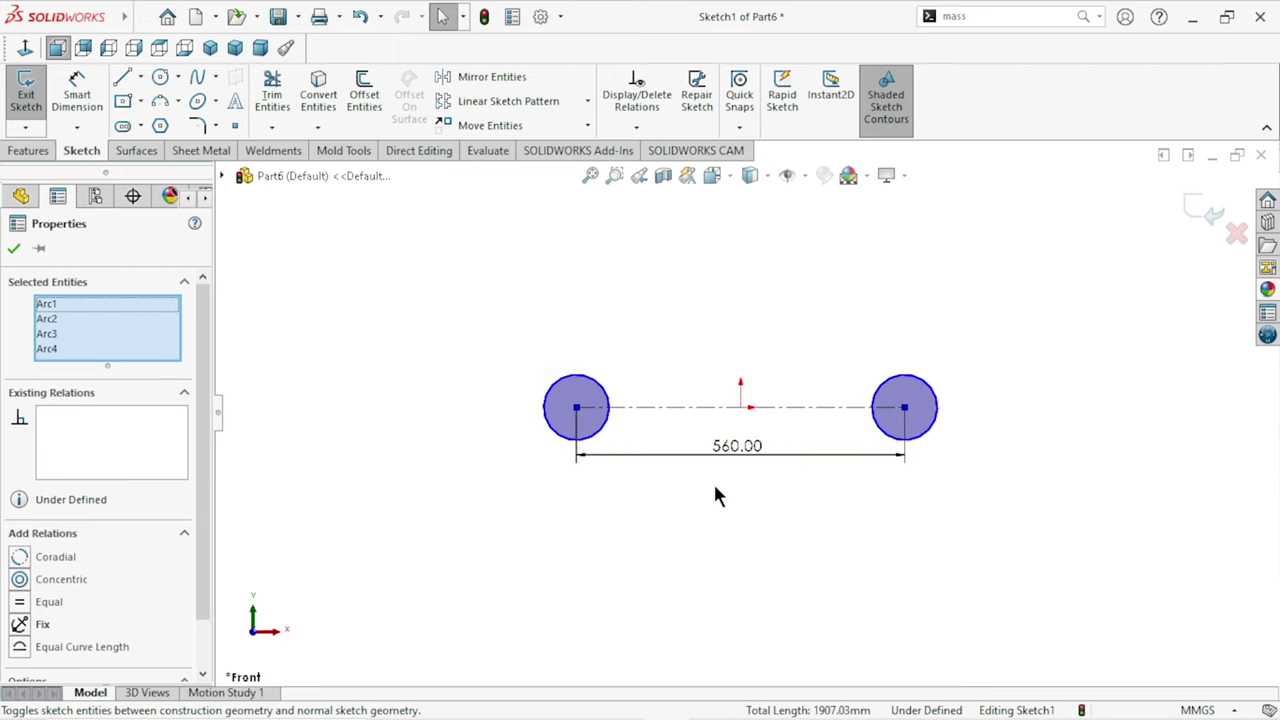
{"action": "key", "text": "ctrl+z"}
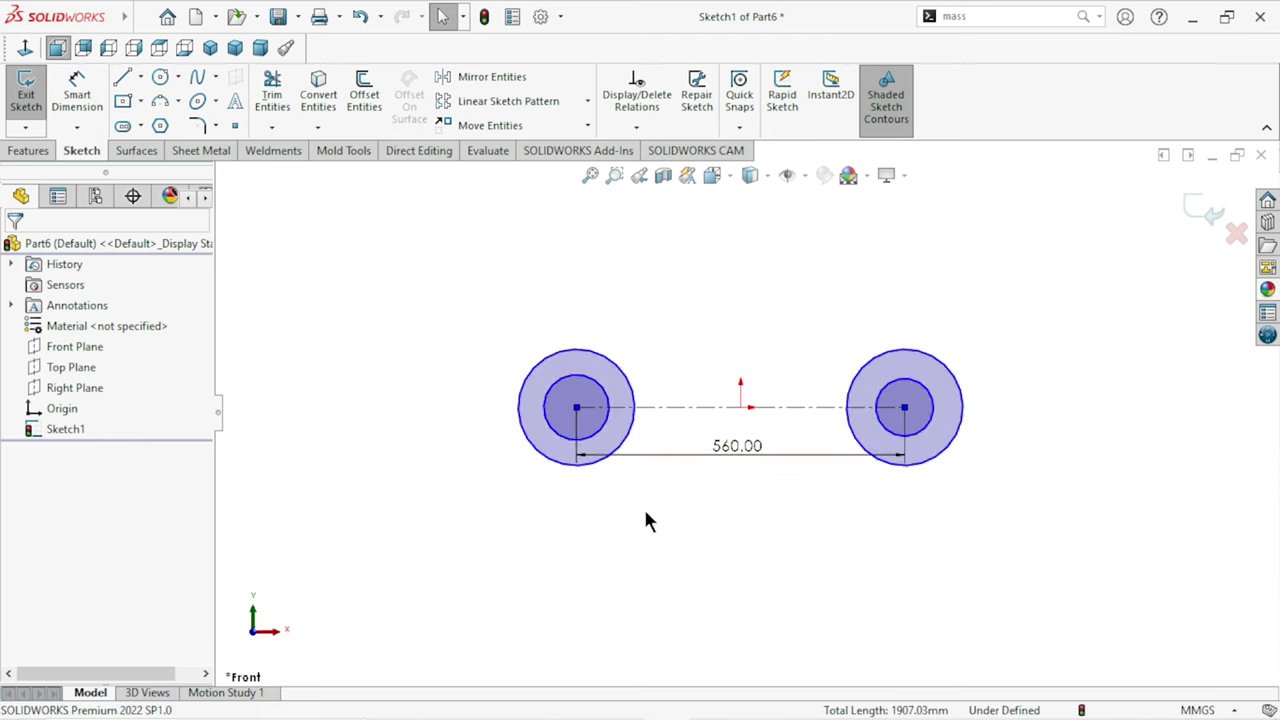
Step: Make the two inner hole circles equal in size
{"action": "left_click", "coordinate": [626, 377]}
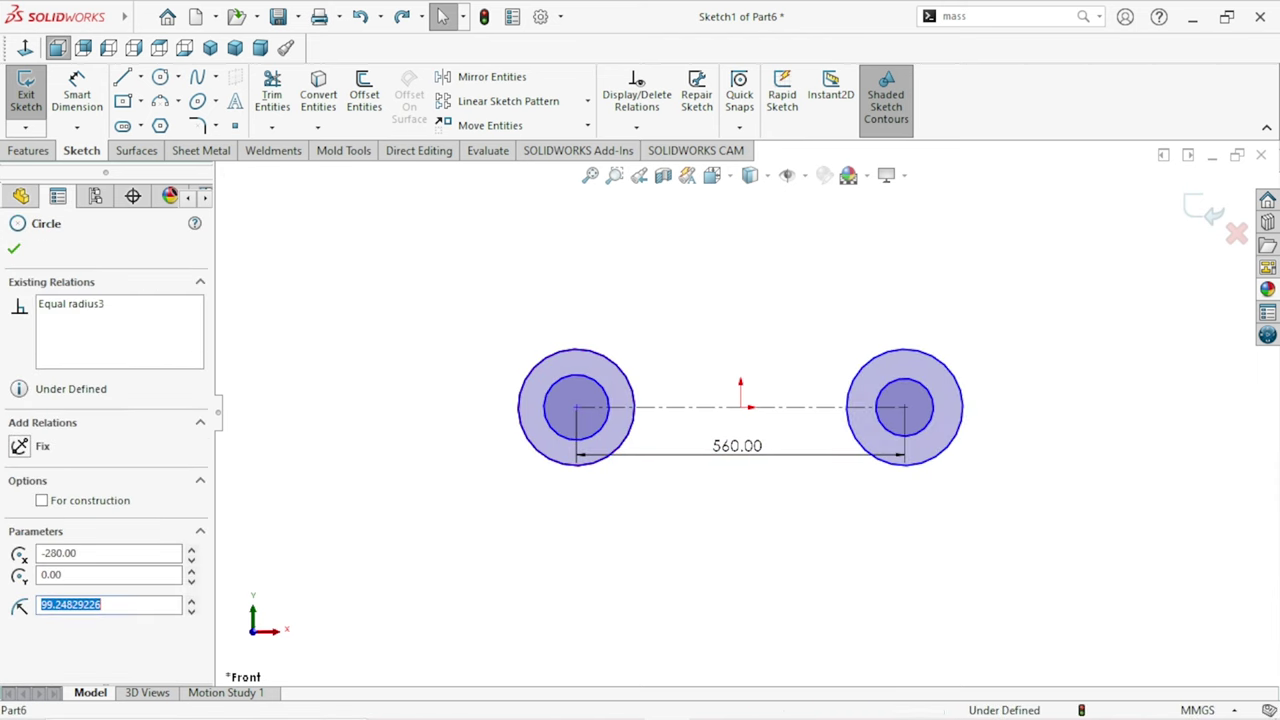
{"action": "left_click", "coordinate": [882, 355], "text": "ctrl"}
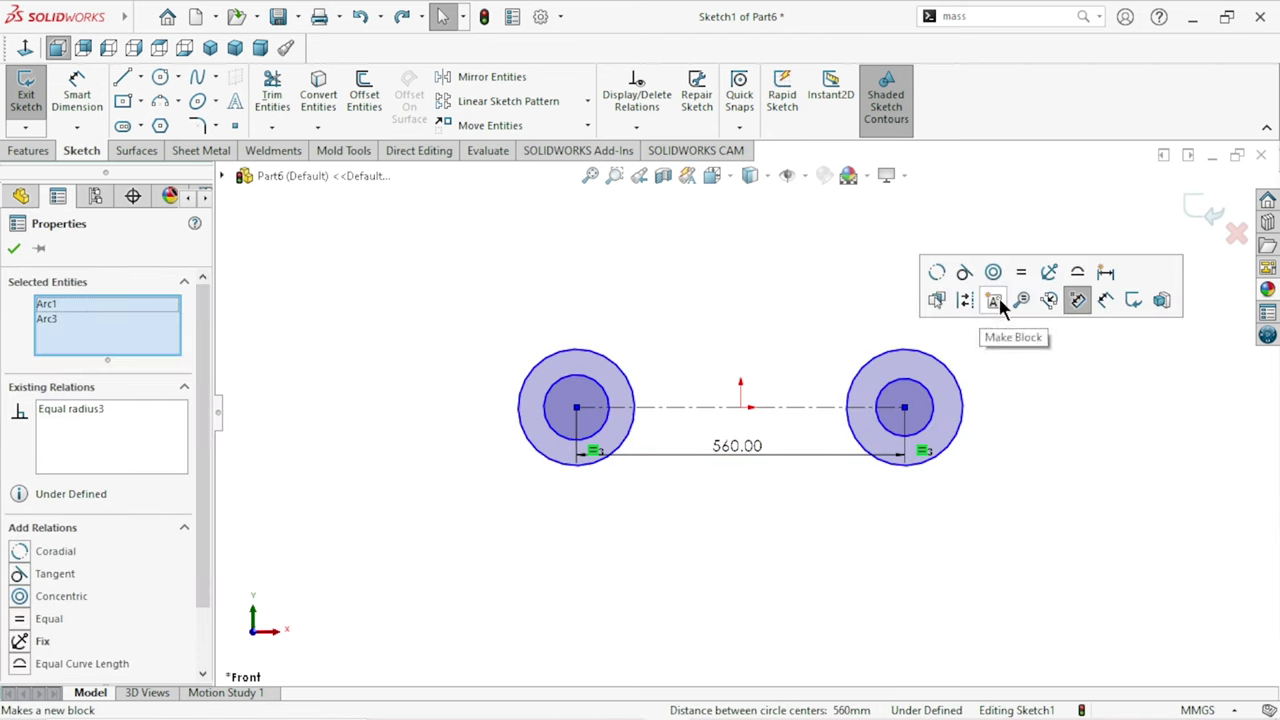
{"action": "left_click", "coordinate": [1013, 295]}
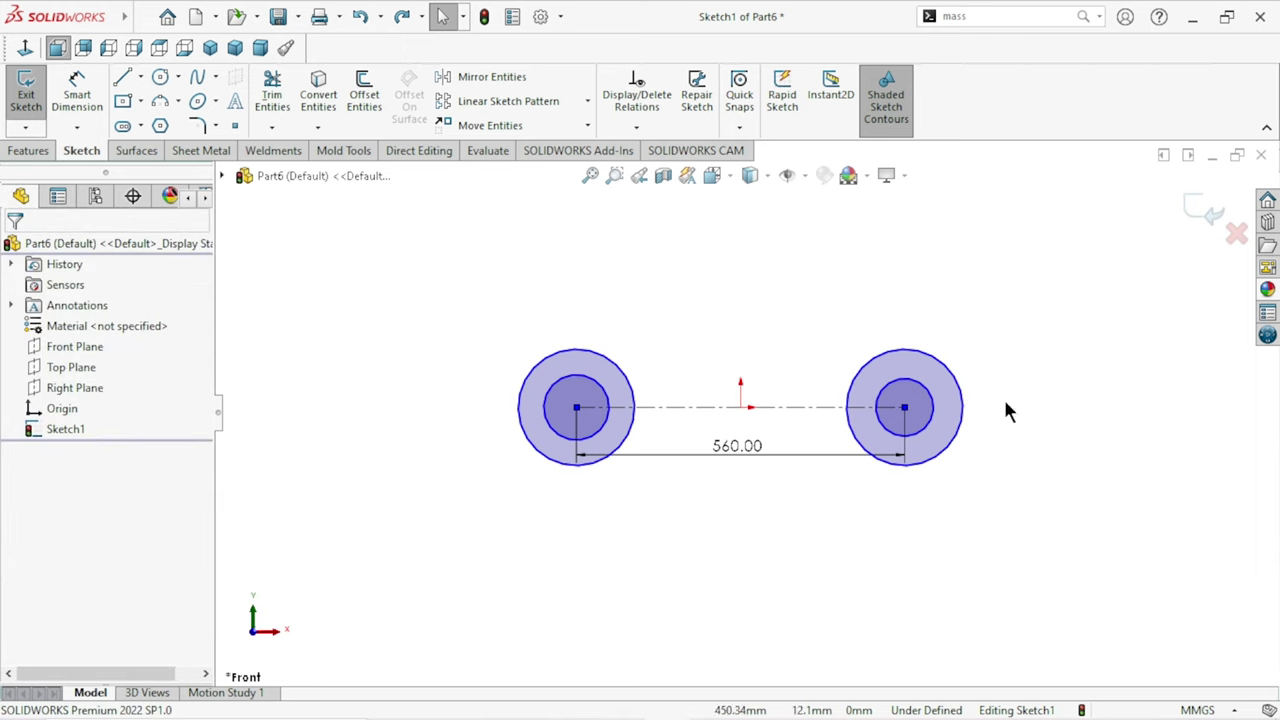
{"action": "left_click", "coordinate": [928, 395]}
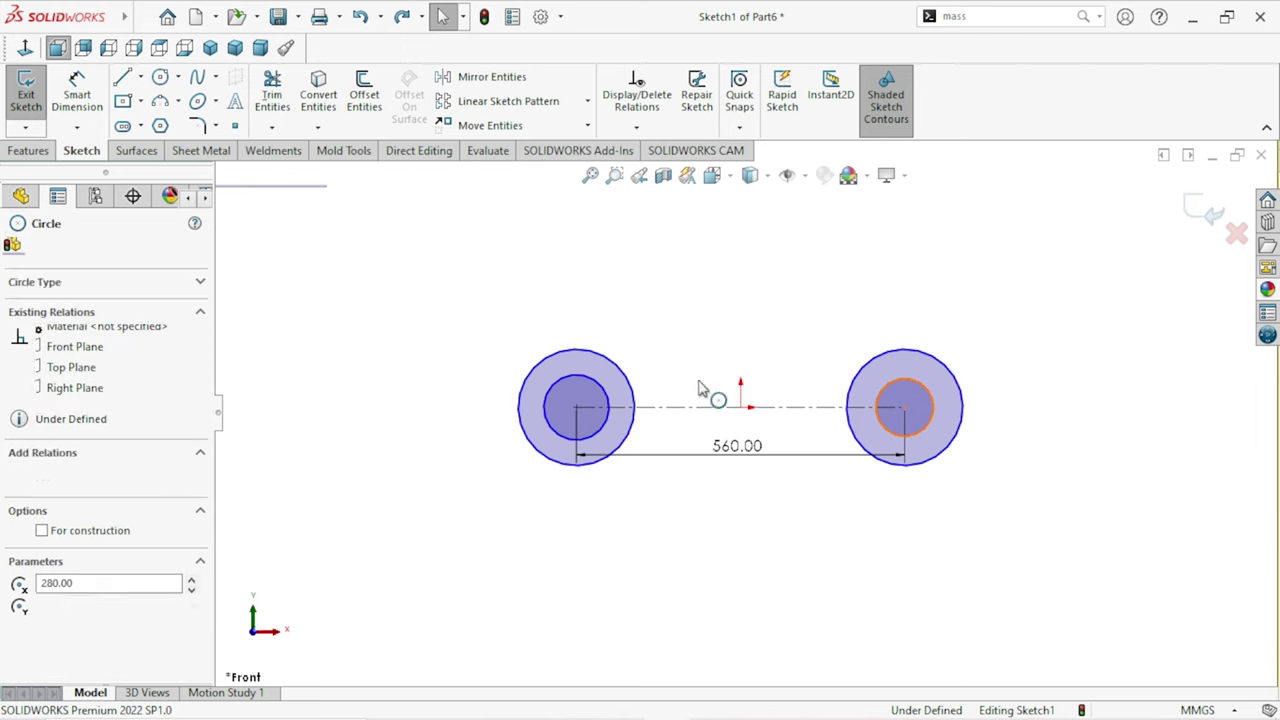
{"action": "left_click", "coordinate": [608, 400], "text": "ctrl"}
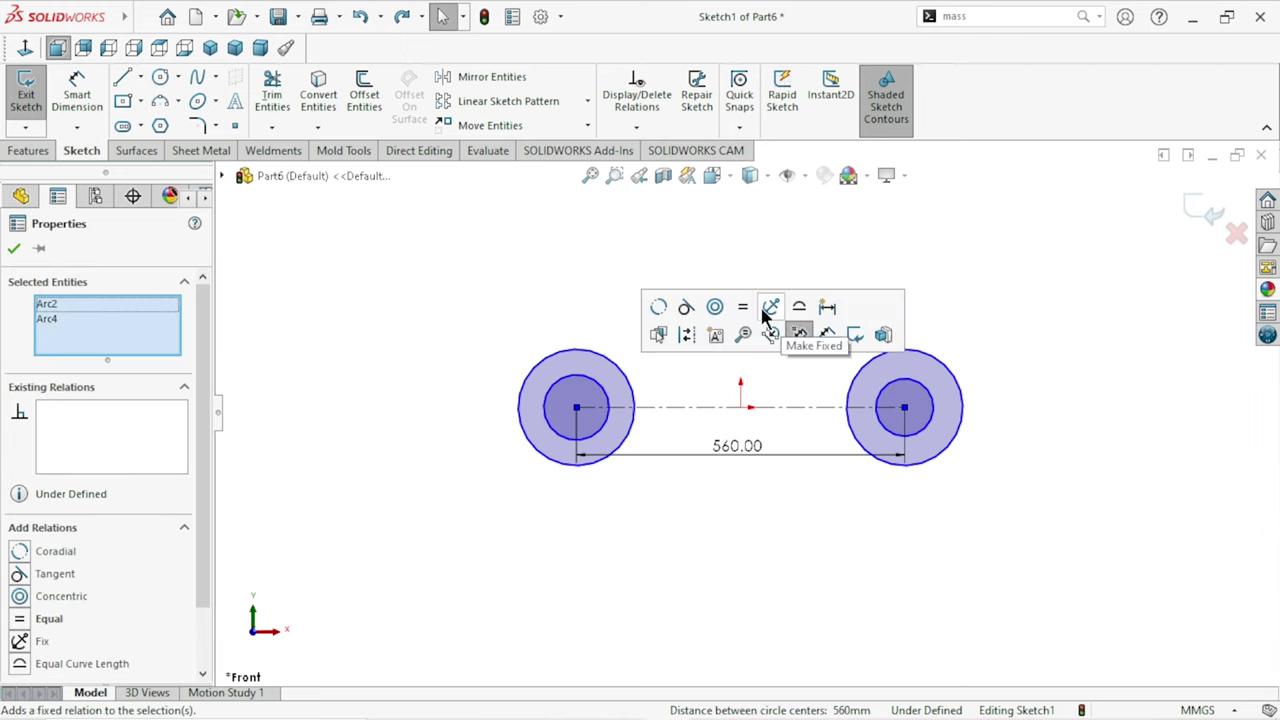
{"action": "left_click", "coordinate": [743, 306]}
{"action": "left_click", "coordinate": [706, 522]}
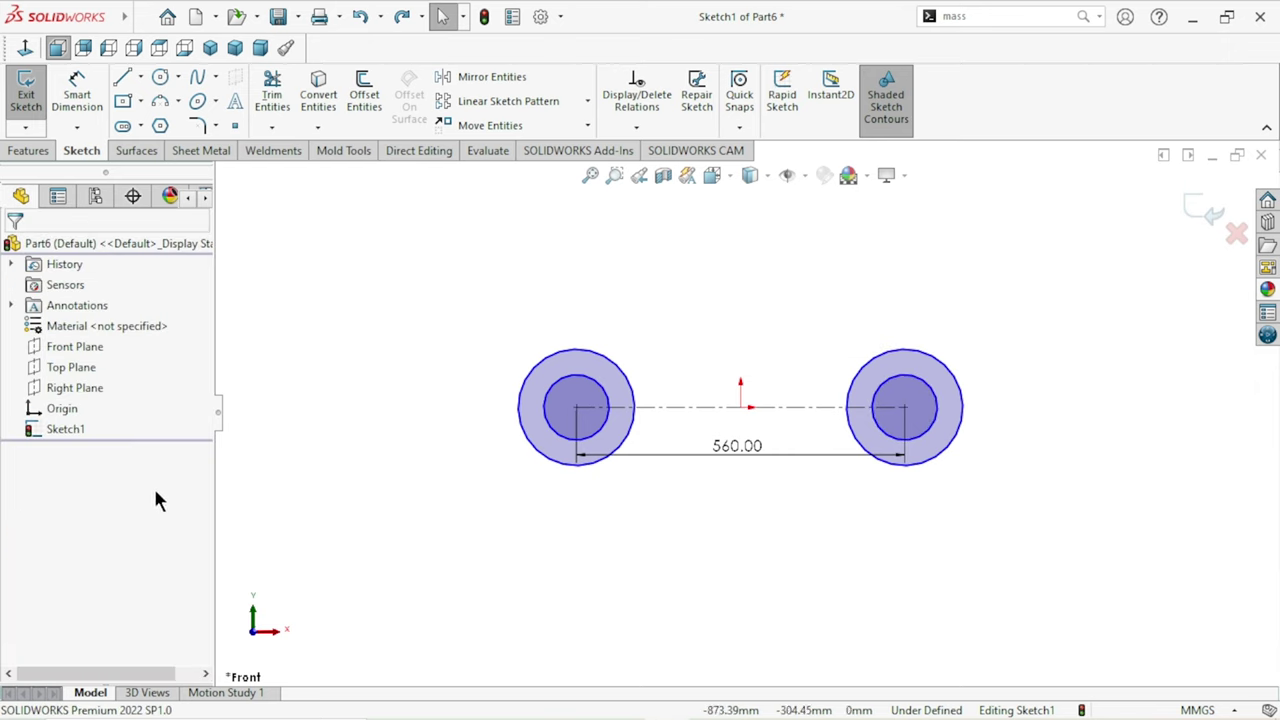
Step: Dimension the left outer lug circle to Ø150 mm
{"action": "left_click", "coordinate": [76, 102]}
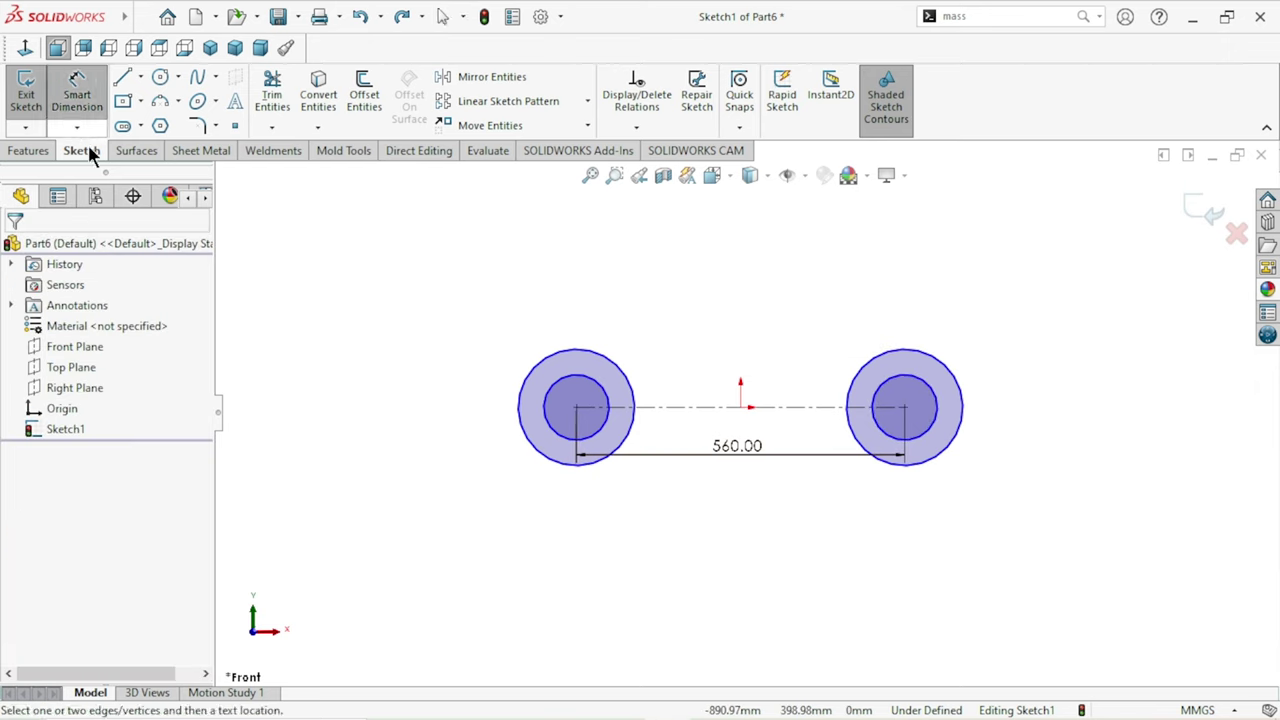
{"action": "key", "text": "Escape"}
{"action": "left_click", "coordinate": [485, 413]}
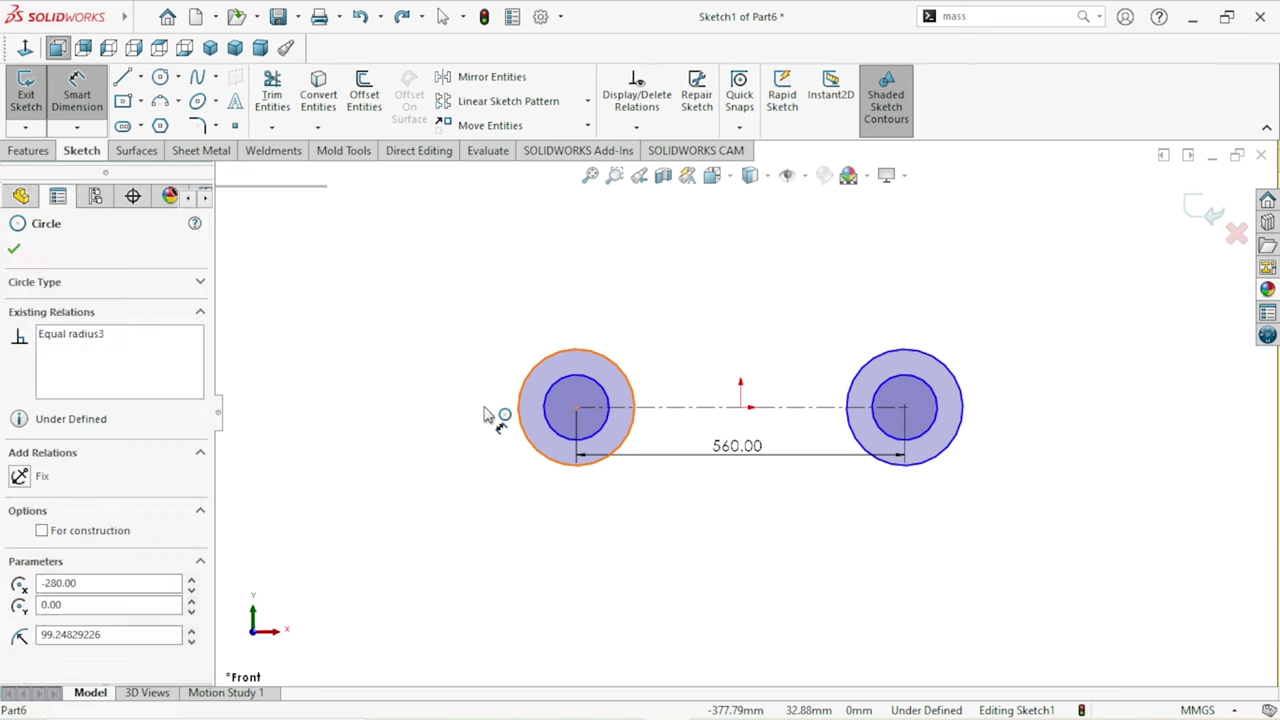
{"action": "key", "text": "d"}
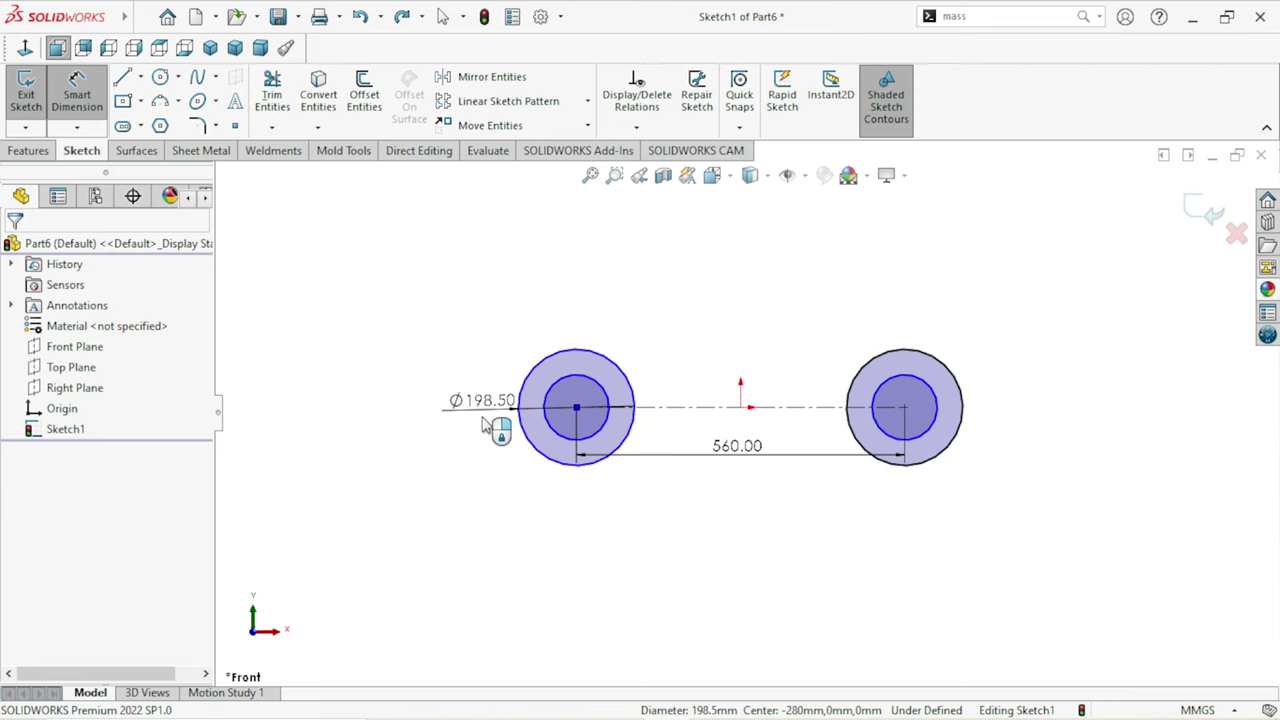
{"action": "left_click", "coordinate": [484, 424]}
{"action": "type", "text": "150"}
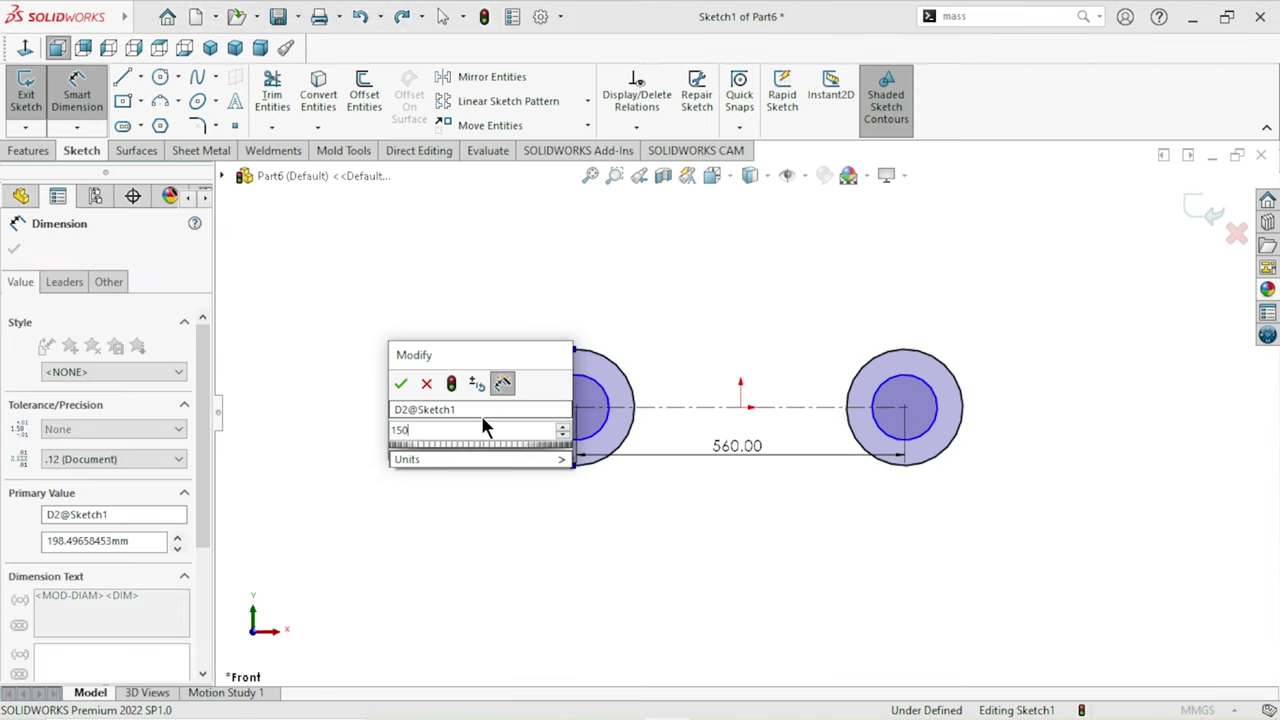
{"action": "key", "text": "Return"}
{"action": "left_click", "coordinate": [404, 383]}
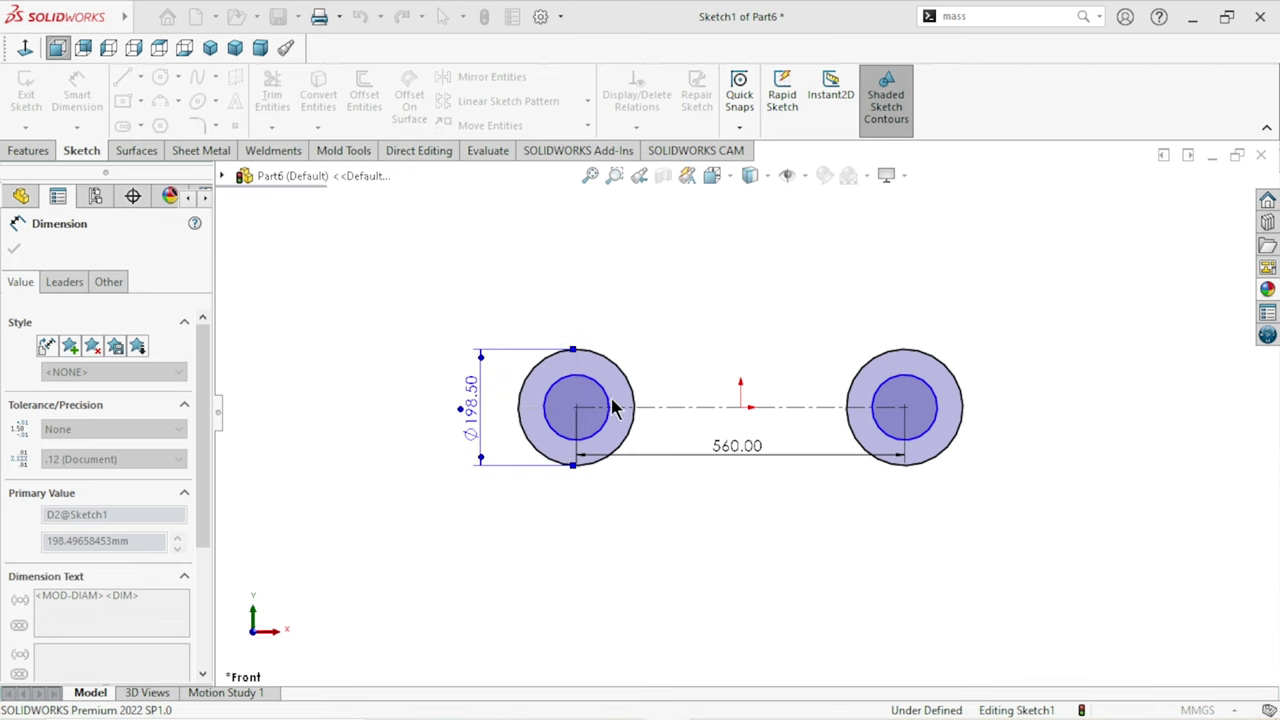
Step: Dimension the left inner hole circle to Ø80 mm
{"action": "left_click", "coordinate": [538, 414]}
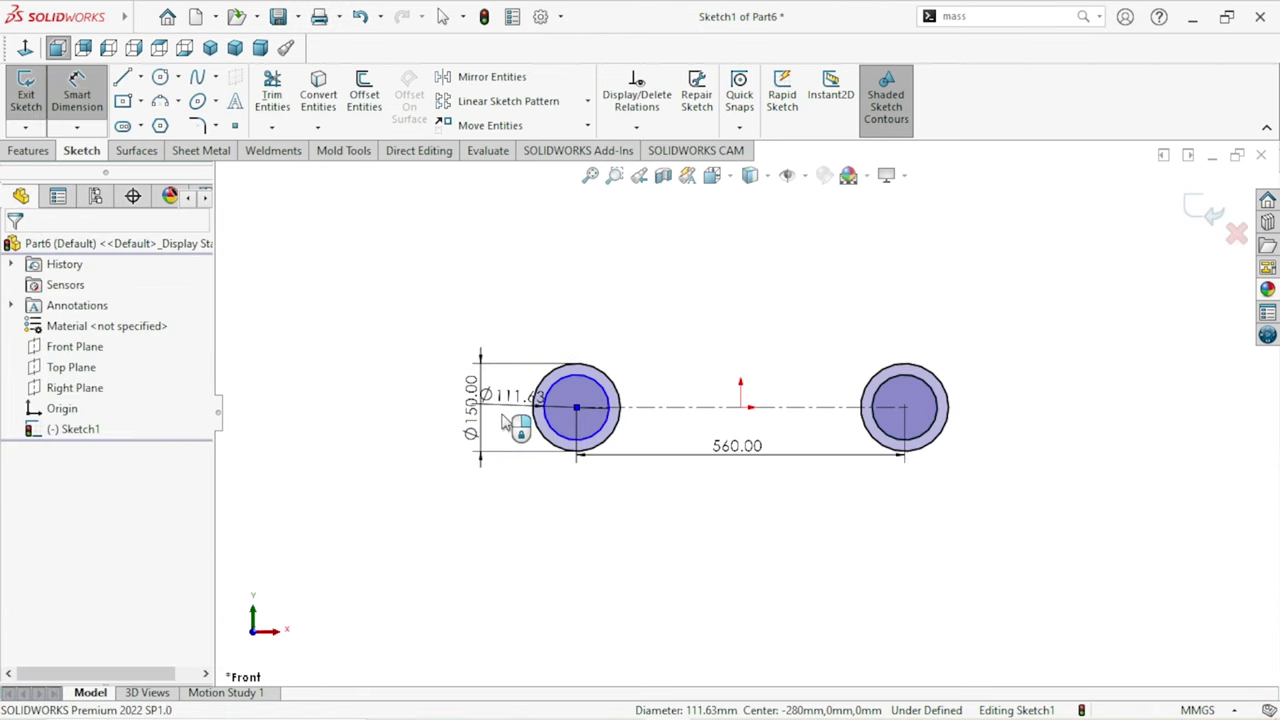
{"action": "left_click", "coordinate": [505, 421]}
{"action": "type", "text": "8"}
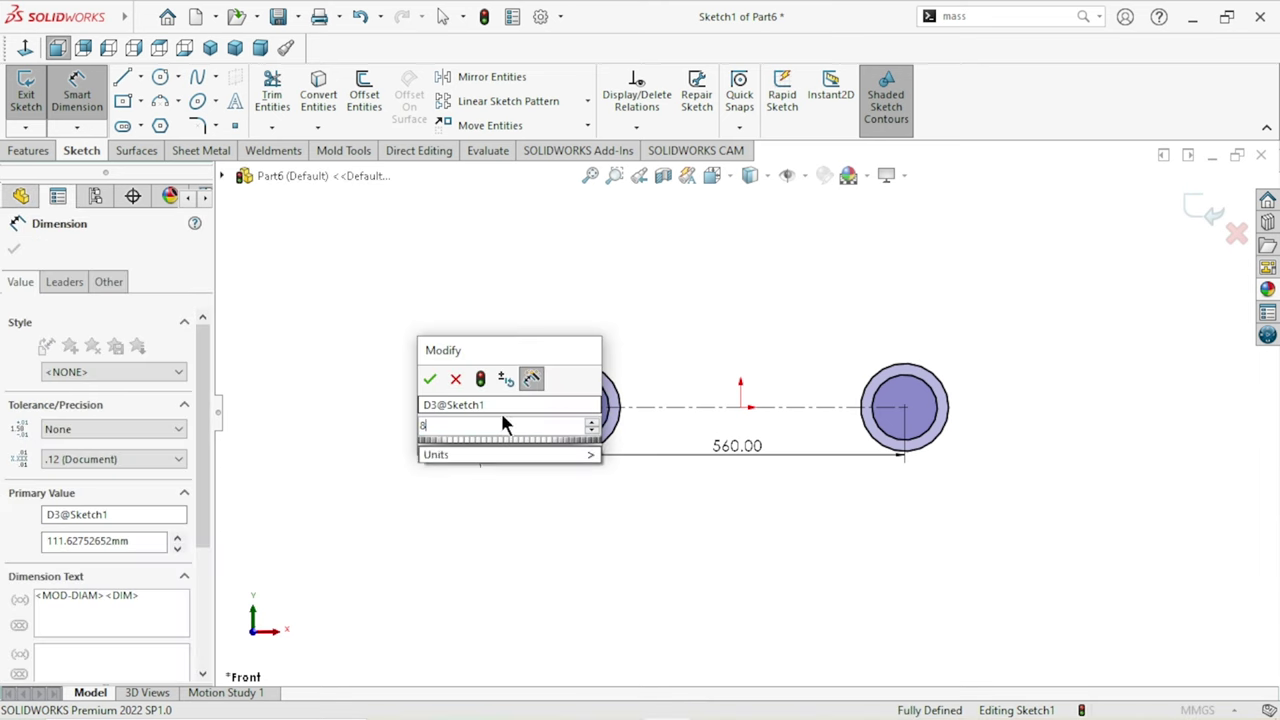
{"action": "type", "text": "0"}
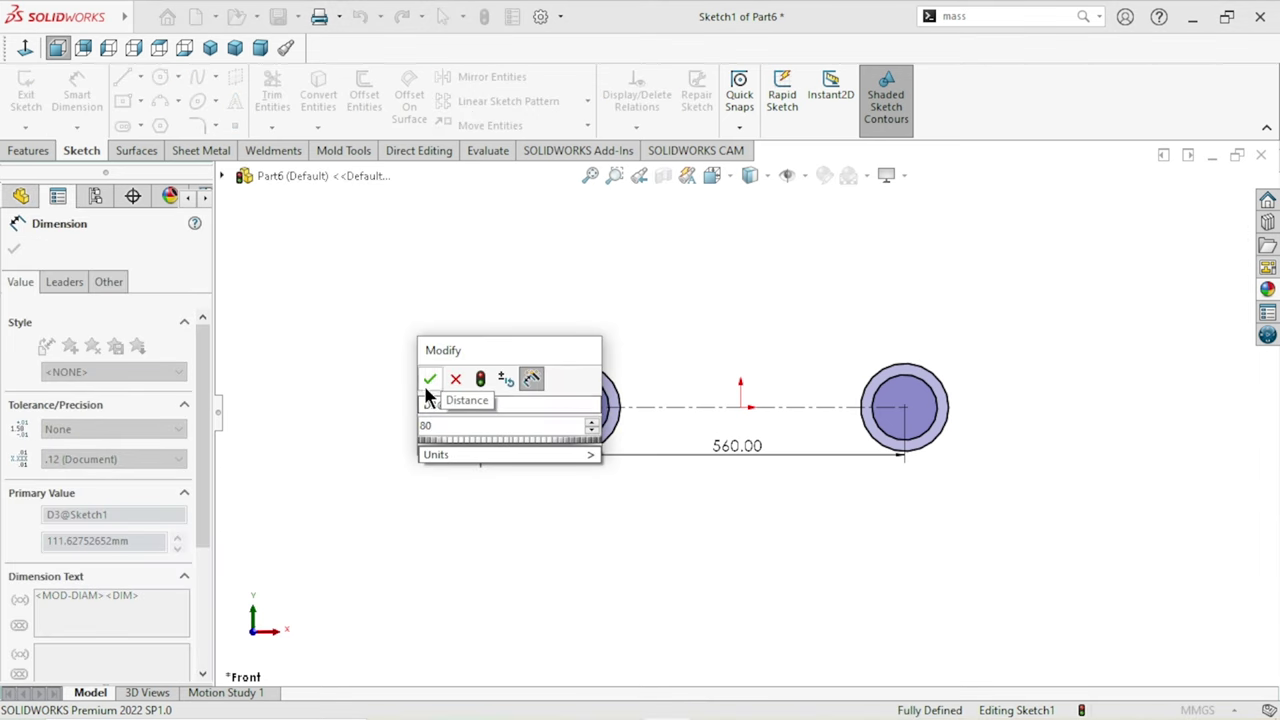
{"action": "left_click", "coordinate": [430, 381]}
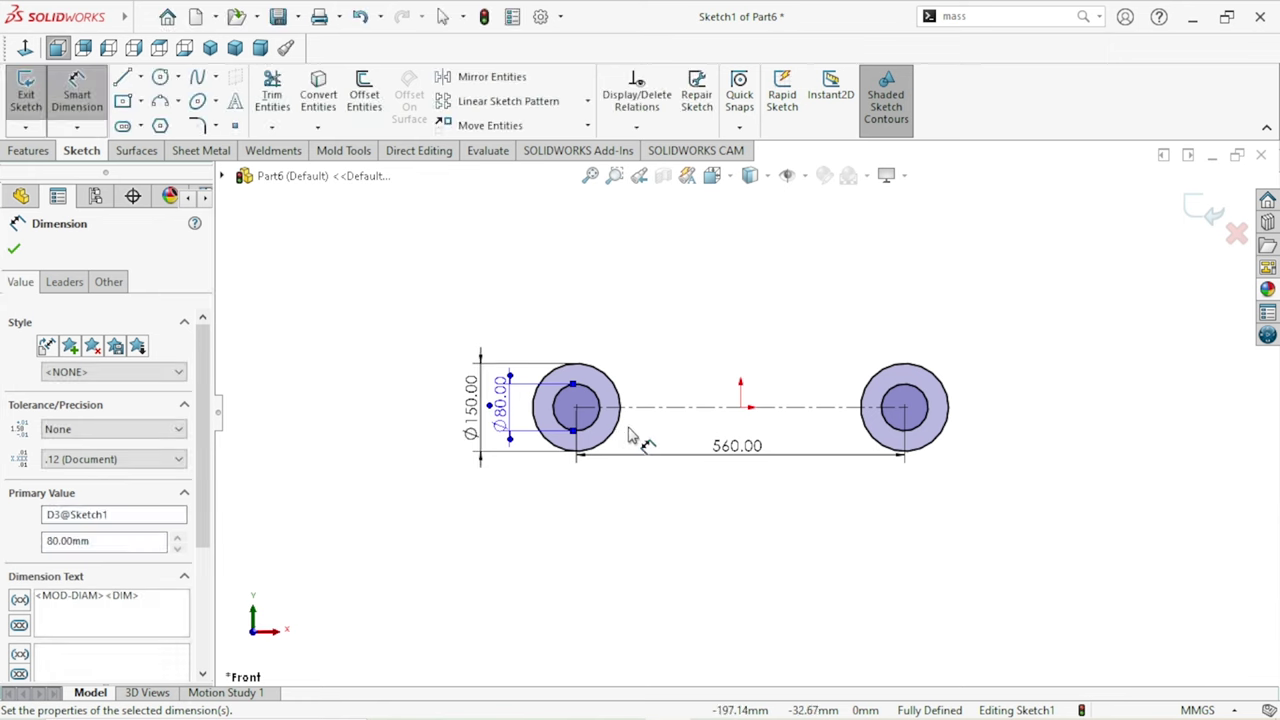
{"action": "scroll", "coordinate": [630, 435], "scroll_direction": "down", "scroll_amount": 2}
{"action": "scroll", "coordinate": [670, 440], "scroll_direction": "up", "scroll_amount": 1}
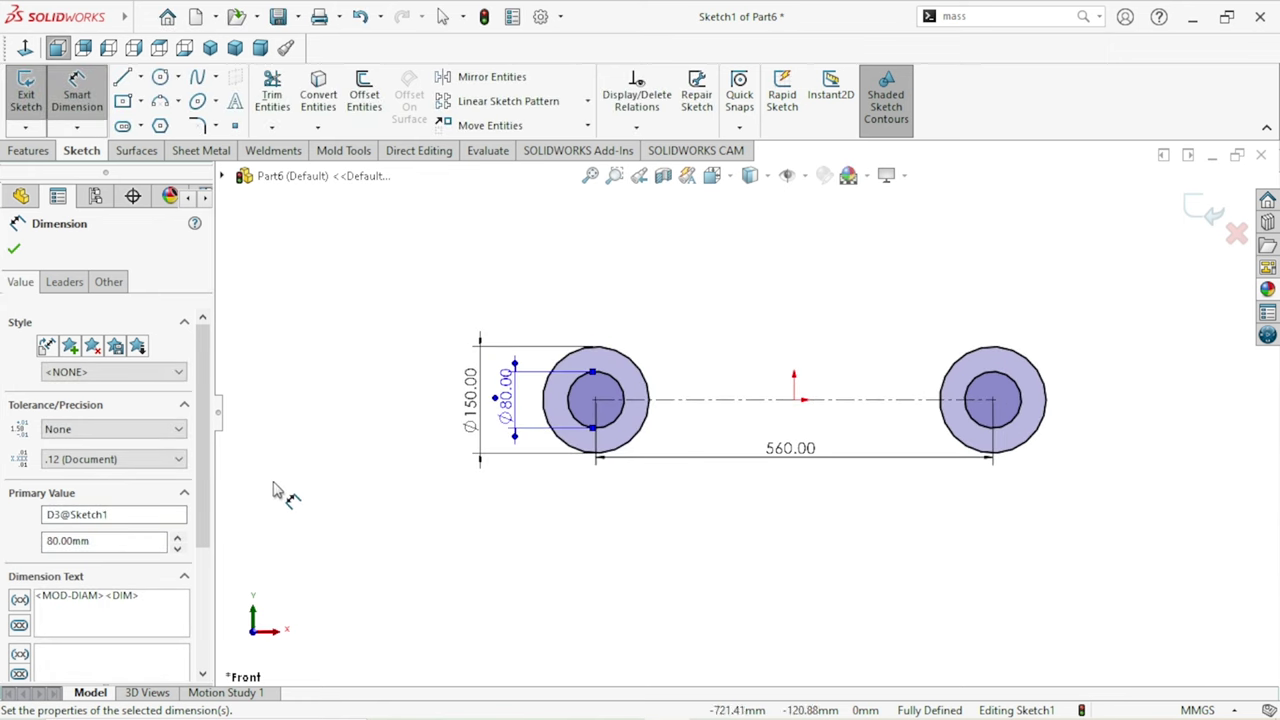
{"action": "left_click", "coordinate": [15, 250]}
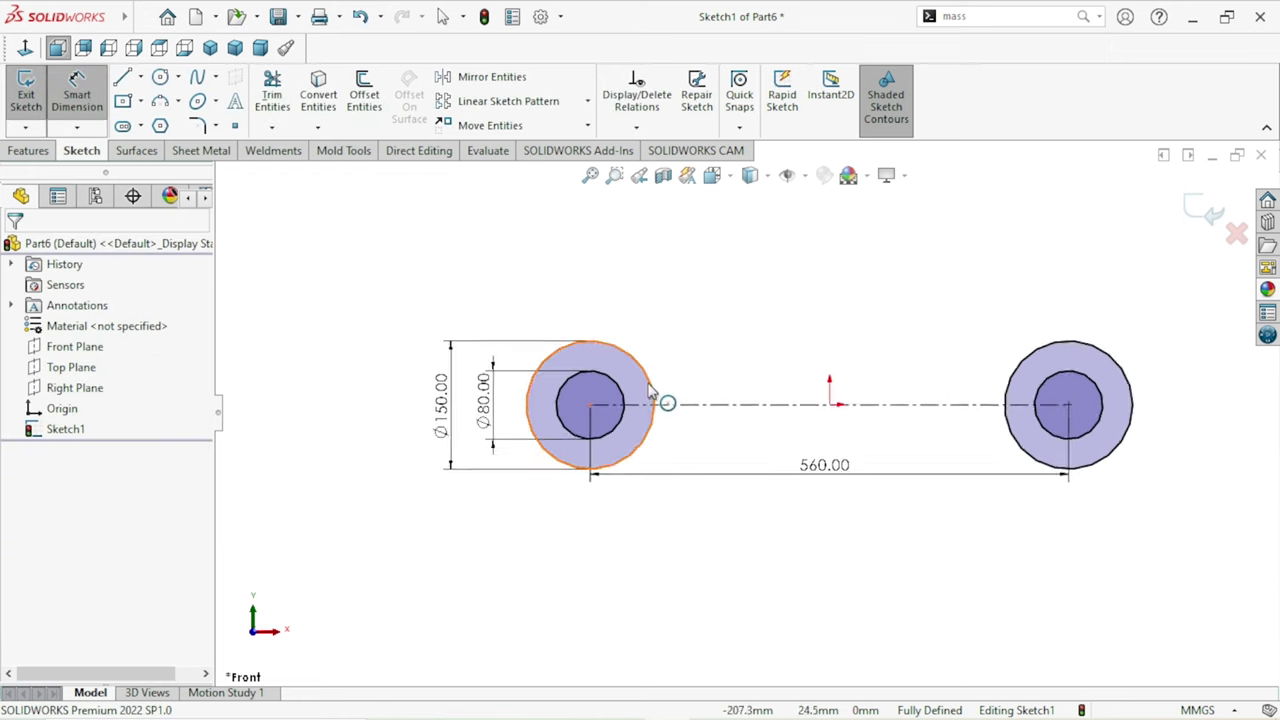
{"action": "scroll", "coordinate": [597, 363], "scroll_direction": "down", "scroll_amount": 3}
{"action": "scroll", "coordinate": [602, 300], "scroll_direction": "down", "scroll_amount": 1}
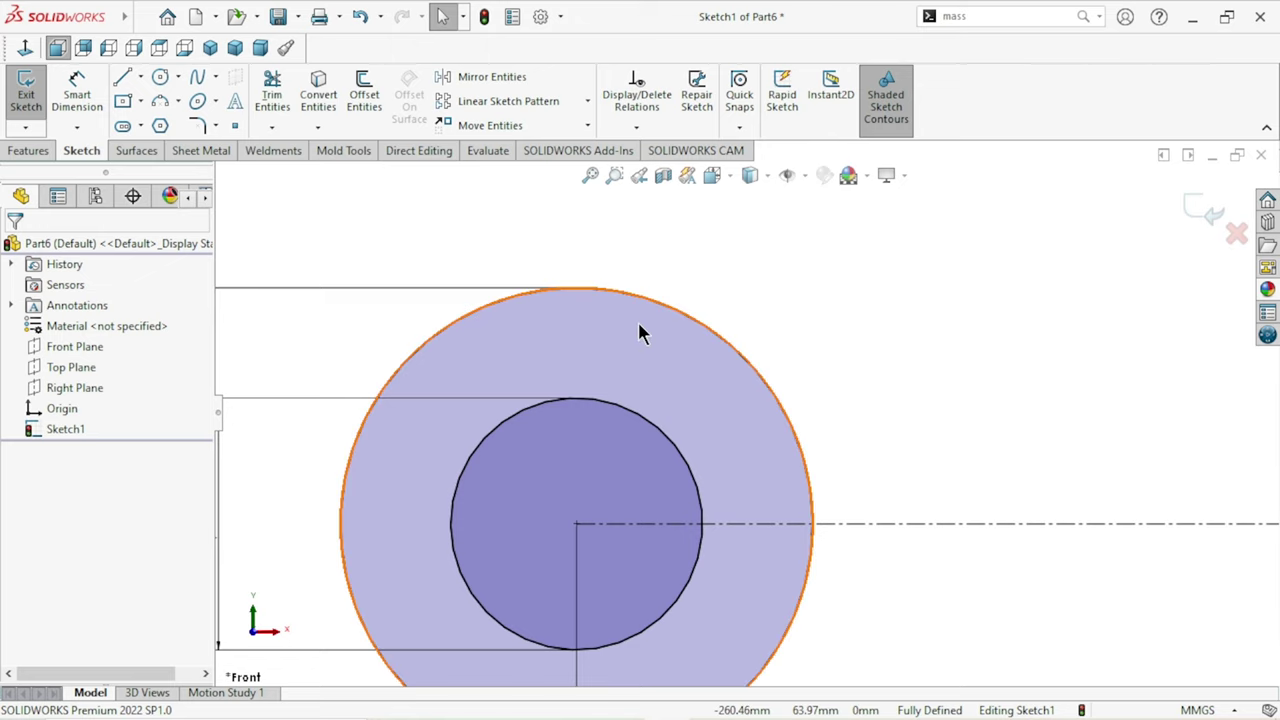
Step: Raise the document's wireframe image quality resolution to High
{"action": "scroll", "coordinate": [640, 331], "scroll_direction": "down", "scroll_amount": 3}
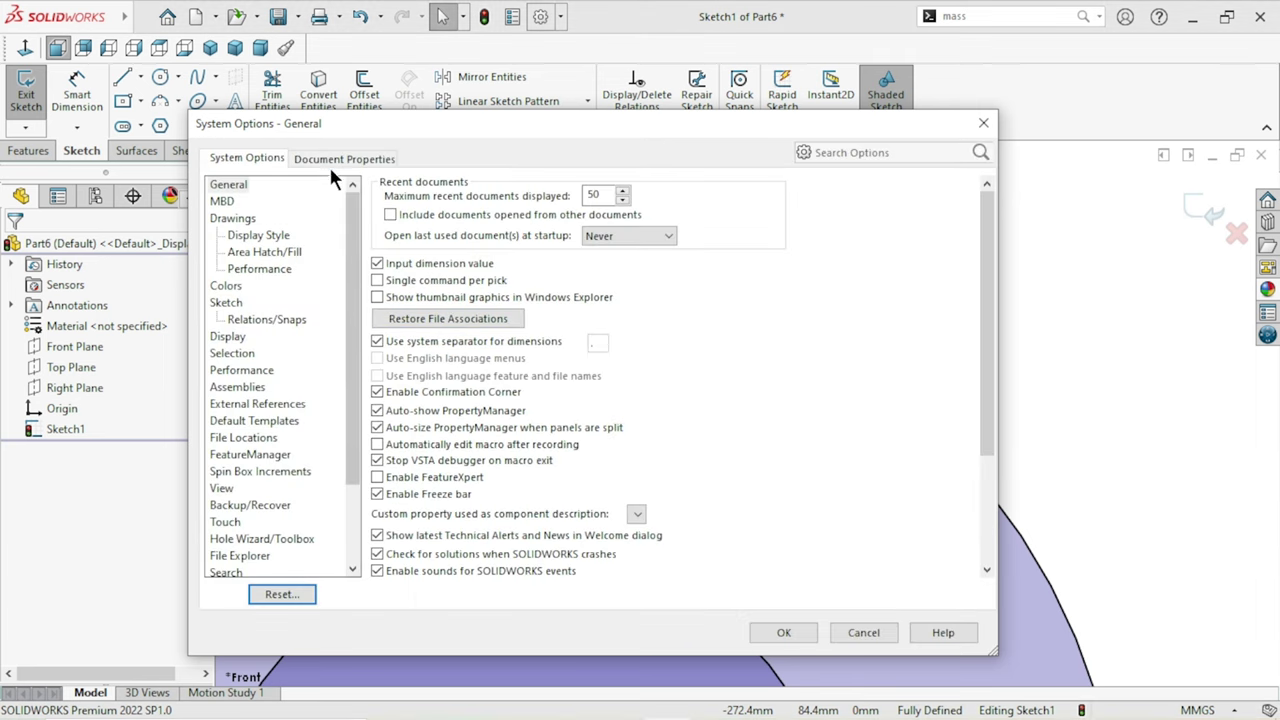
{"action": "left_click", "coordinate": [330, 163]}
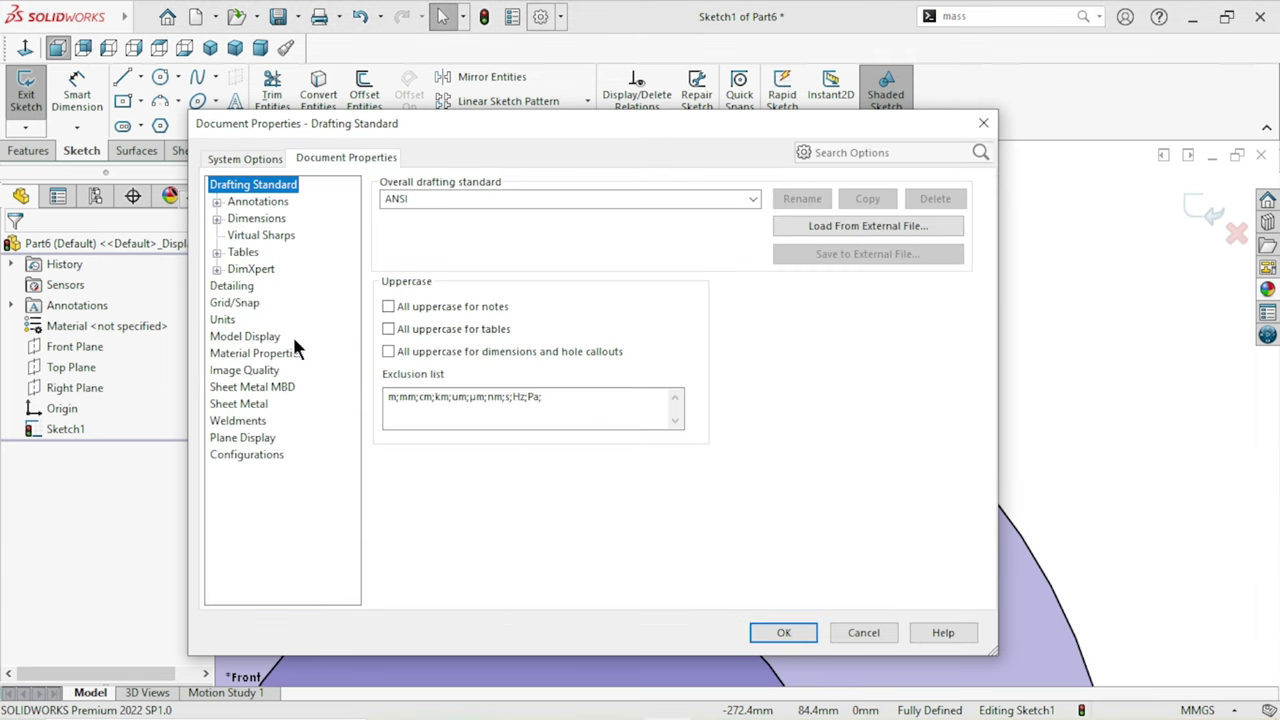
{"action": "left_click", "coordinate": [262, 374]}
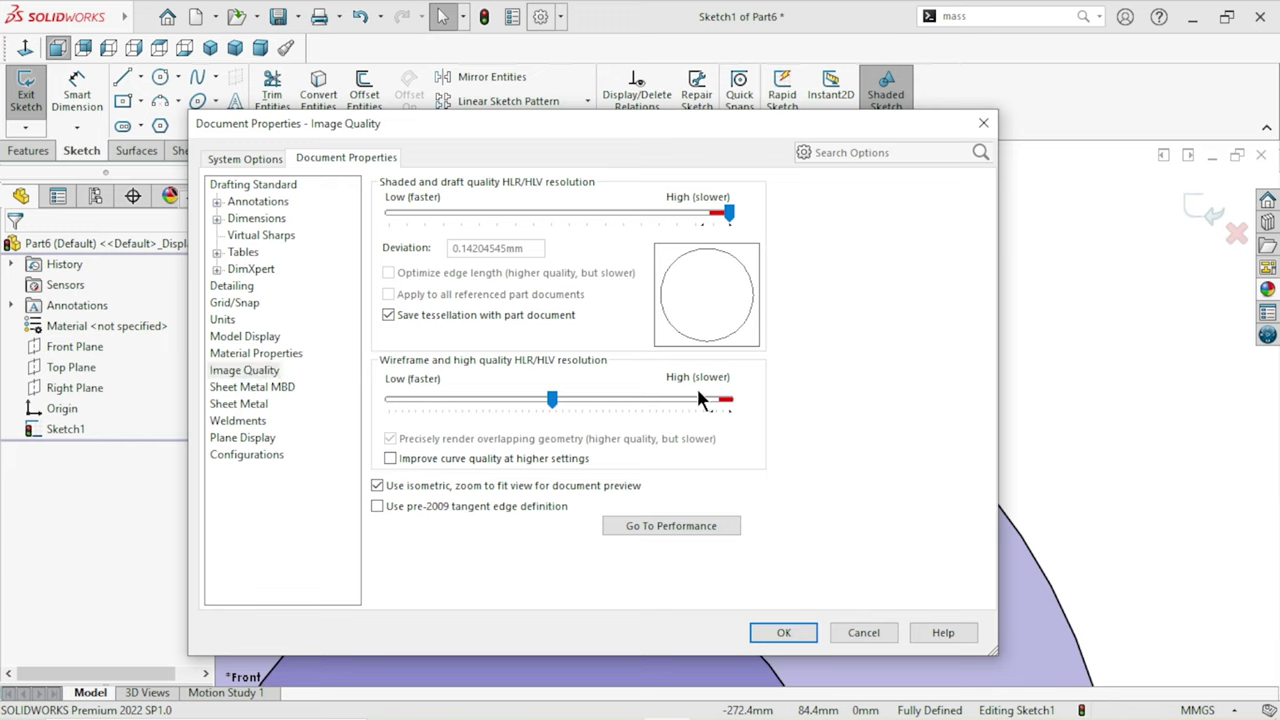
{"action": "left_click_drag", "start_coordinate": [553, 400], "coordinate": [748, 395]}
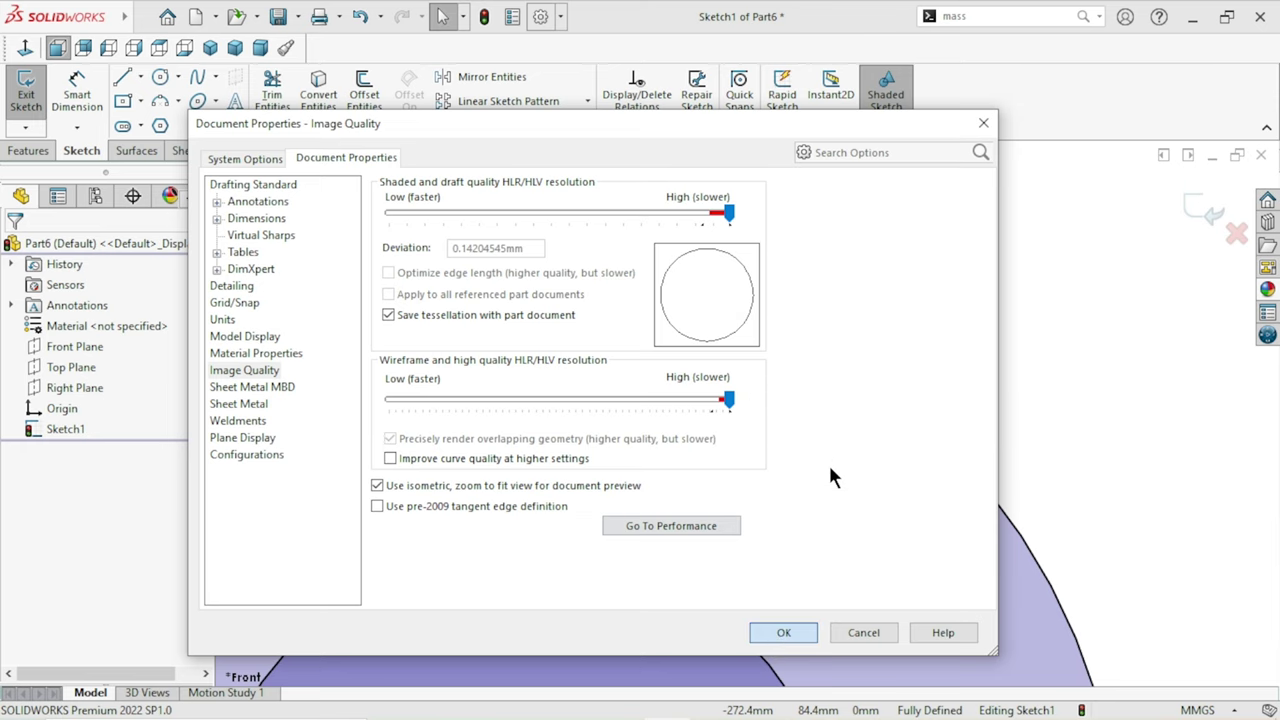
{"action": "left_click", "coordinate": [775, 628]}
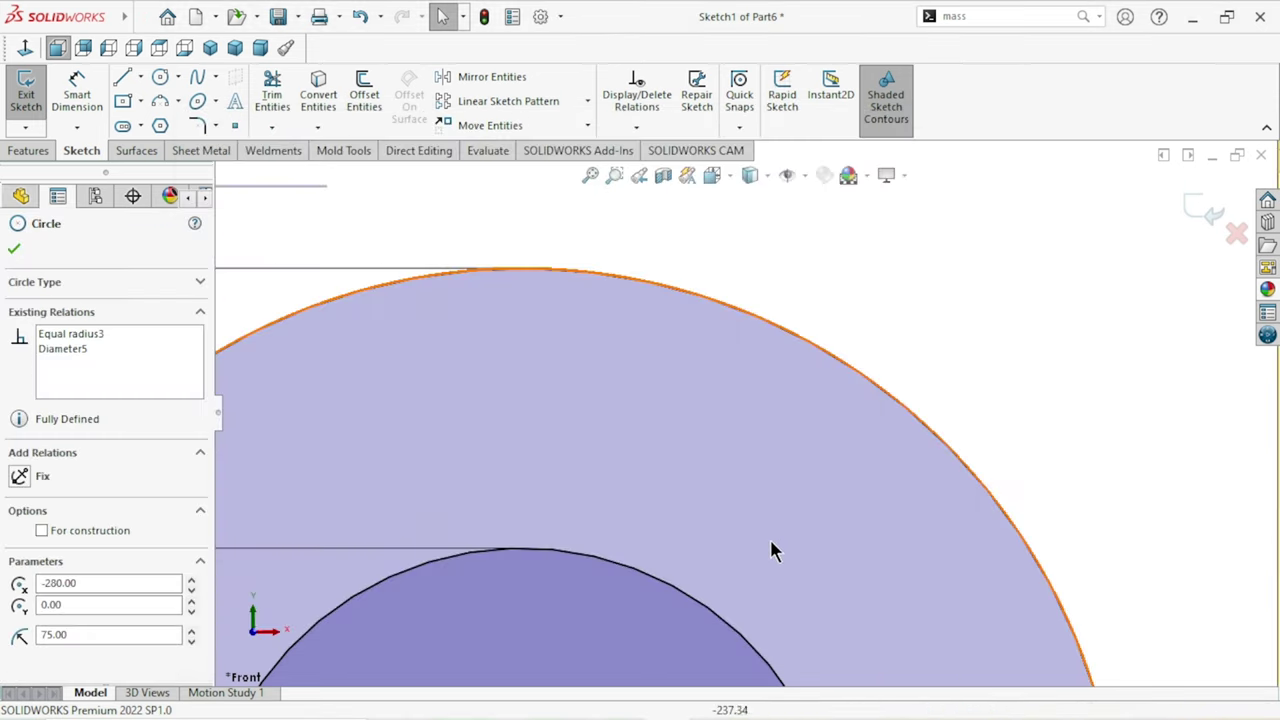
{"action": "scroll", "coordinate": [772, 553], "scroll_direction": "up", "scroll_amount": 10}
{"action": "scroll", "coordinate": [766, 545], "scroll_direction": "up", "scroll_amount": 3}
{"action": "scroll", "coordinate": [960, 480], "scroll_direction": "down", "scroll_amount": 3}
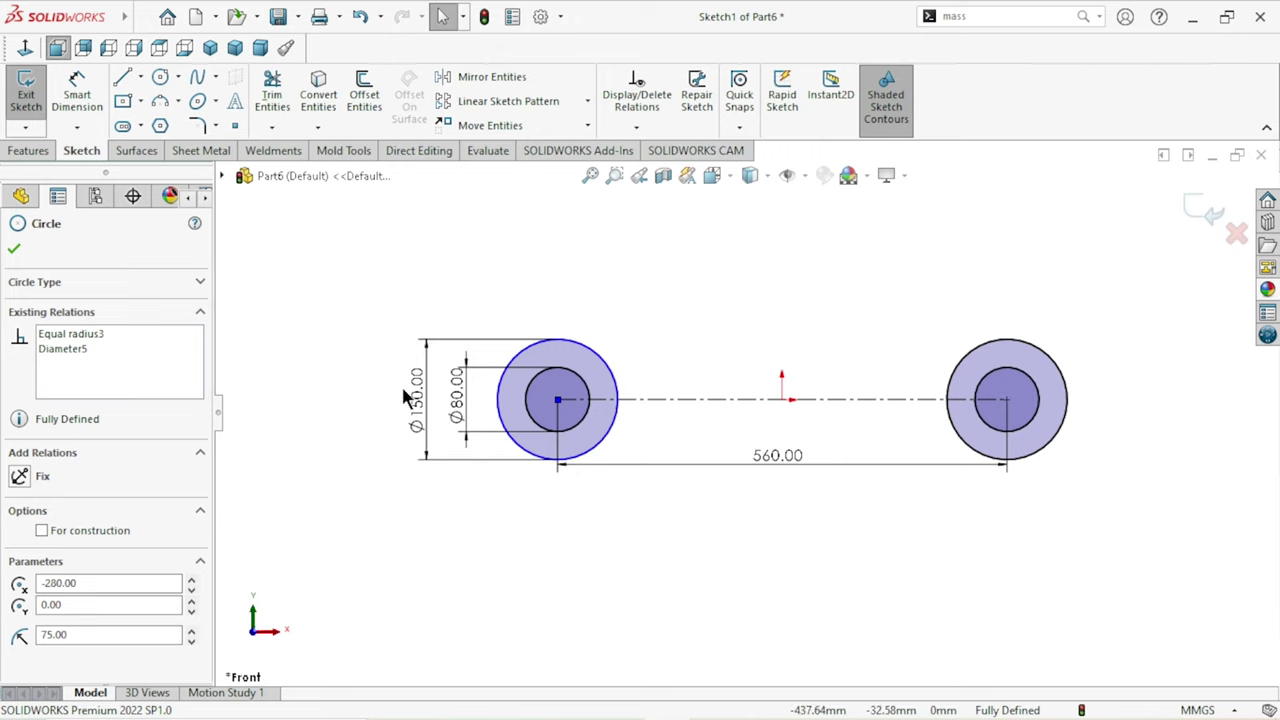
Step: Exit the sketch and set up an Extruded Boss/Base 300 mm deep
{"action": "left_click", "coordinate": [15, 250]}
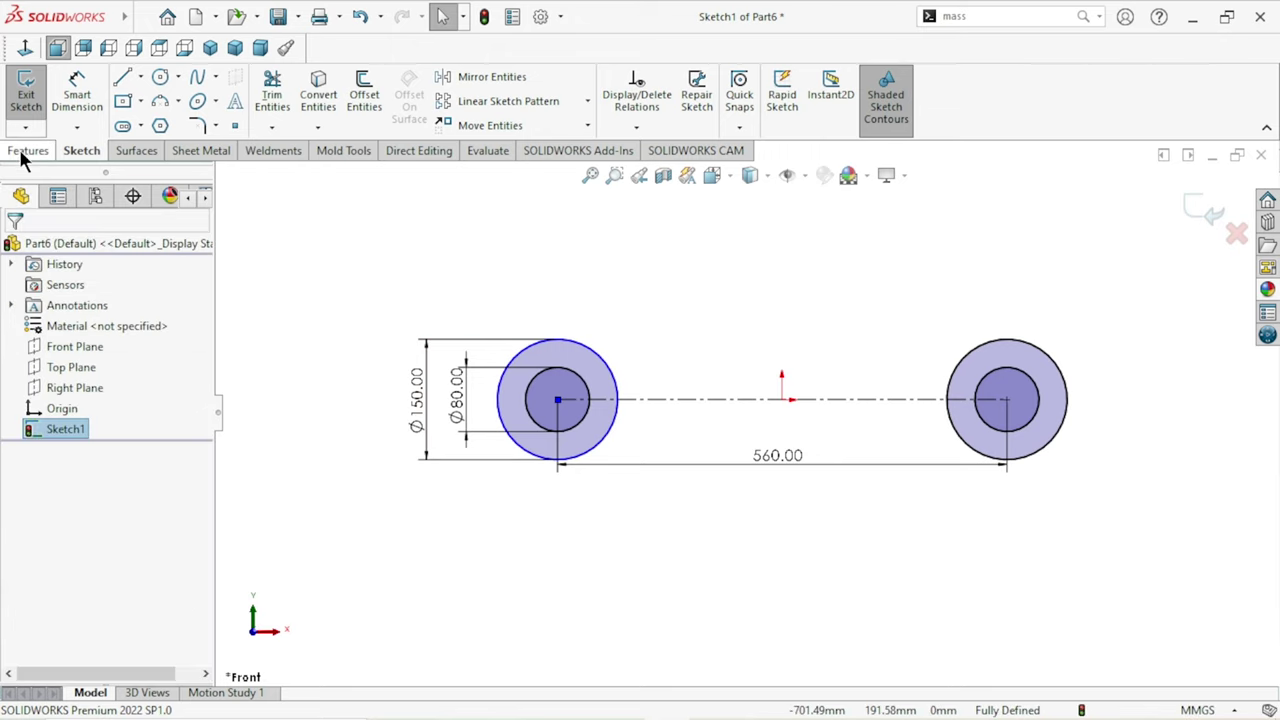
{"action": "left_click", "coordinate": [24, 153]}
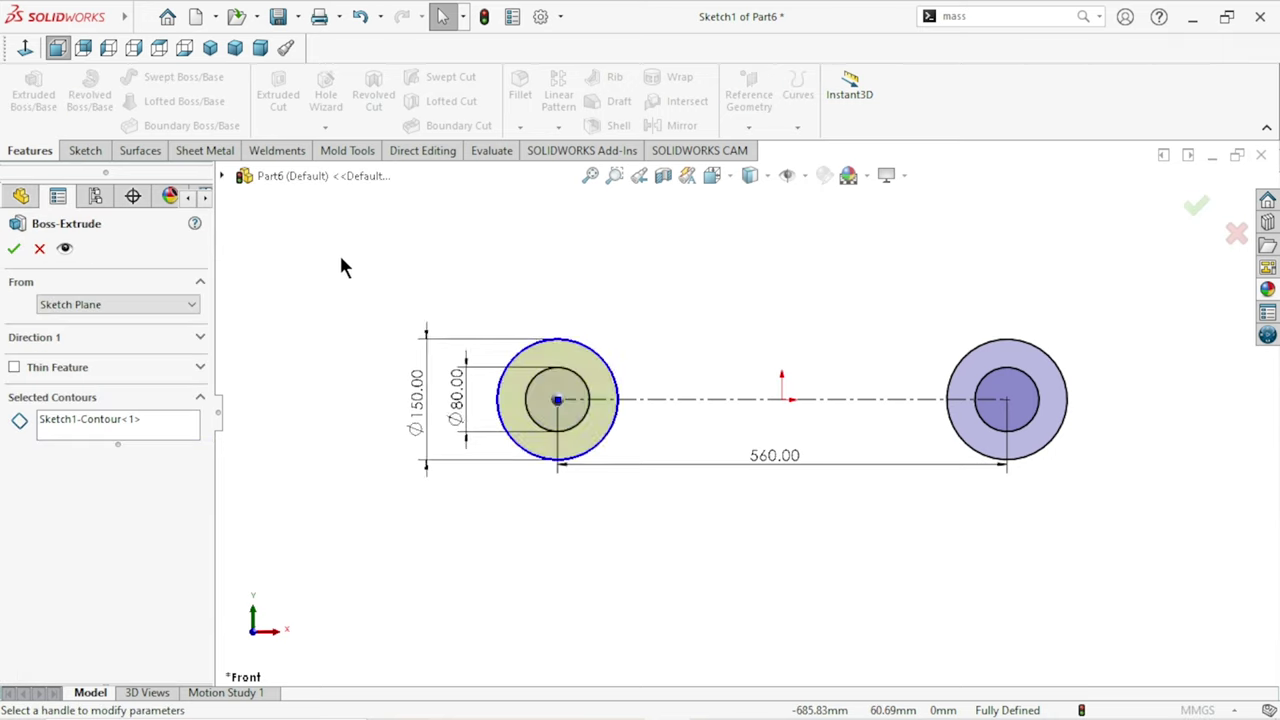
{"action": "left_click", "coordinate": [96, 339]}
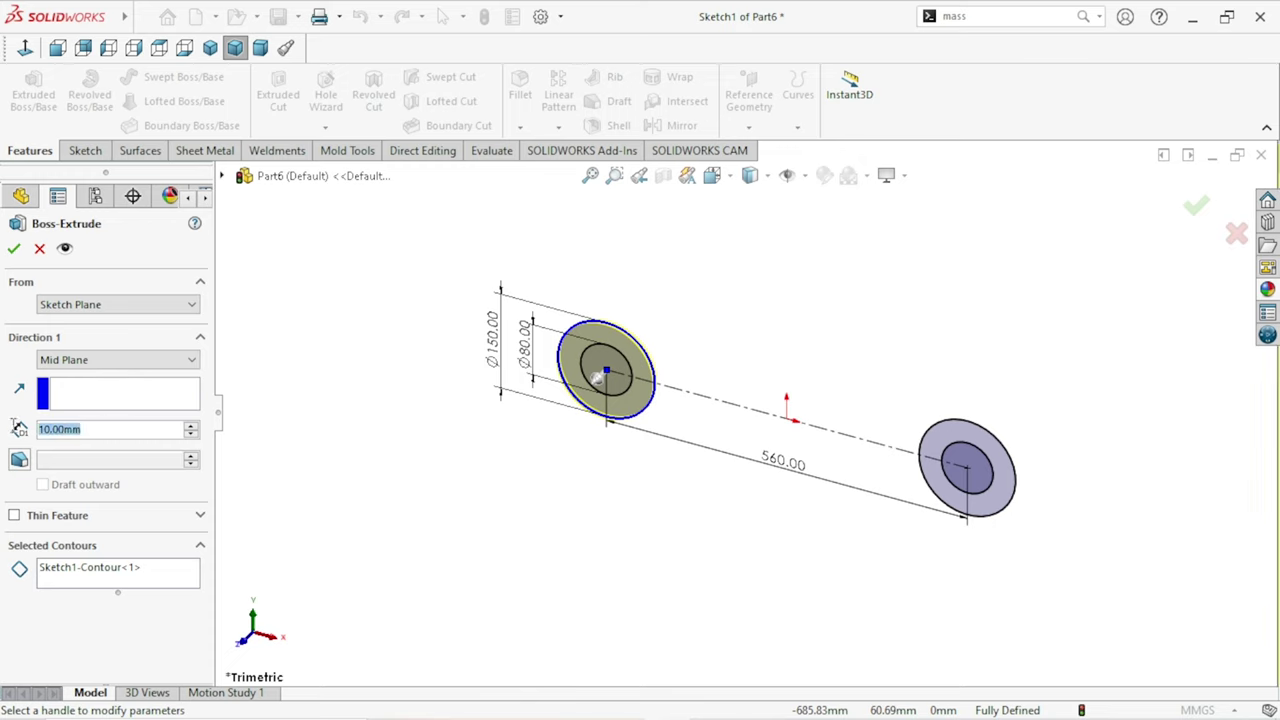
{"action": "type", "text": "300"}
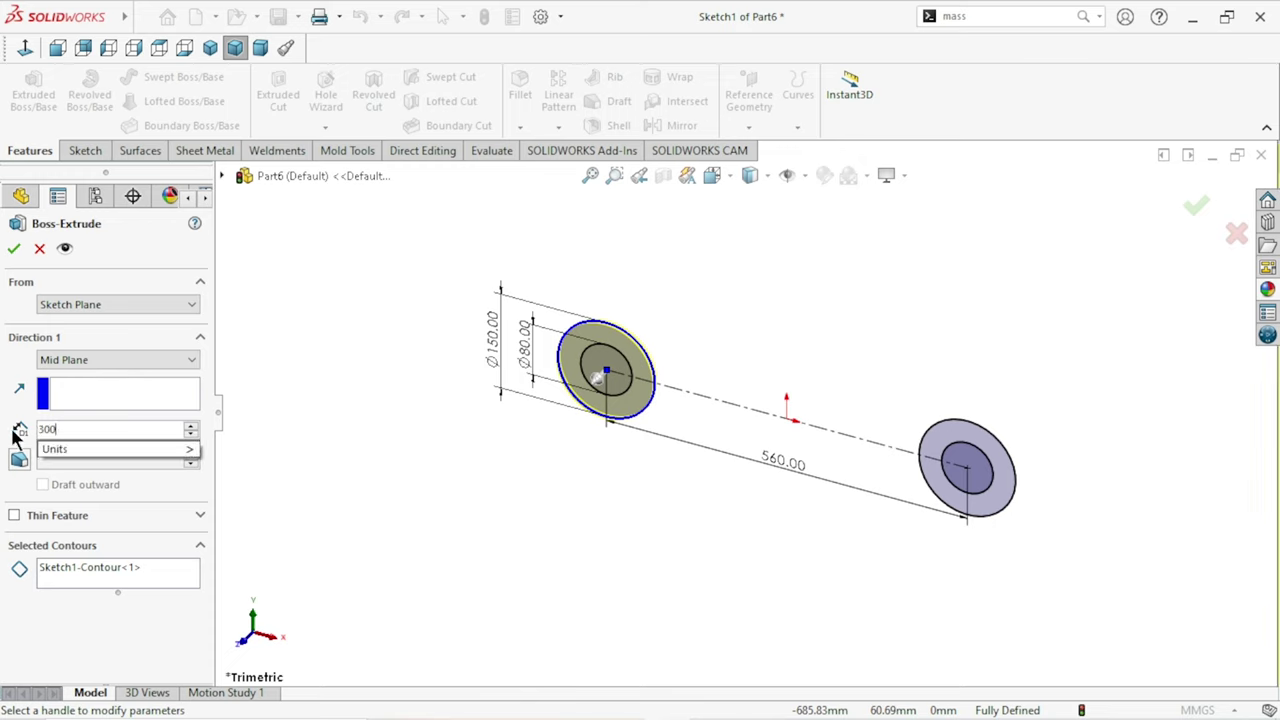
{"action": "key", "text": "Return"}
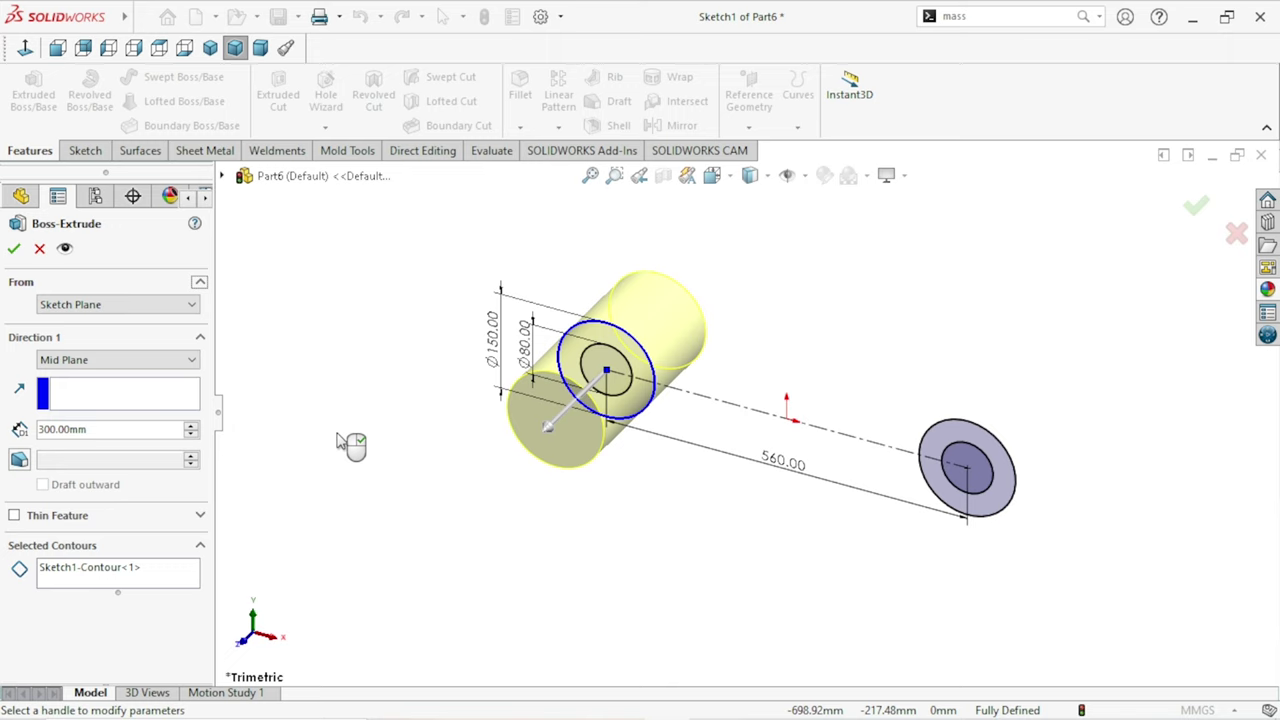
Step: Select both annular ring regions, keep Mid Plane, and complete the extrusion
{"action": "left_click", "coordinate": [178, 588]}
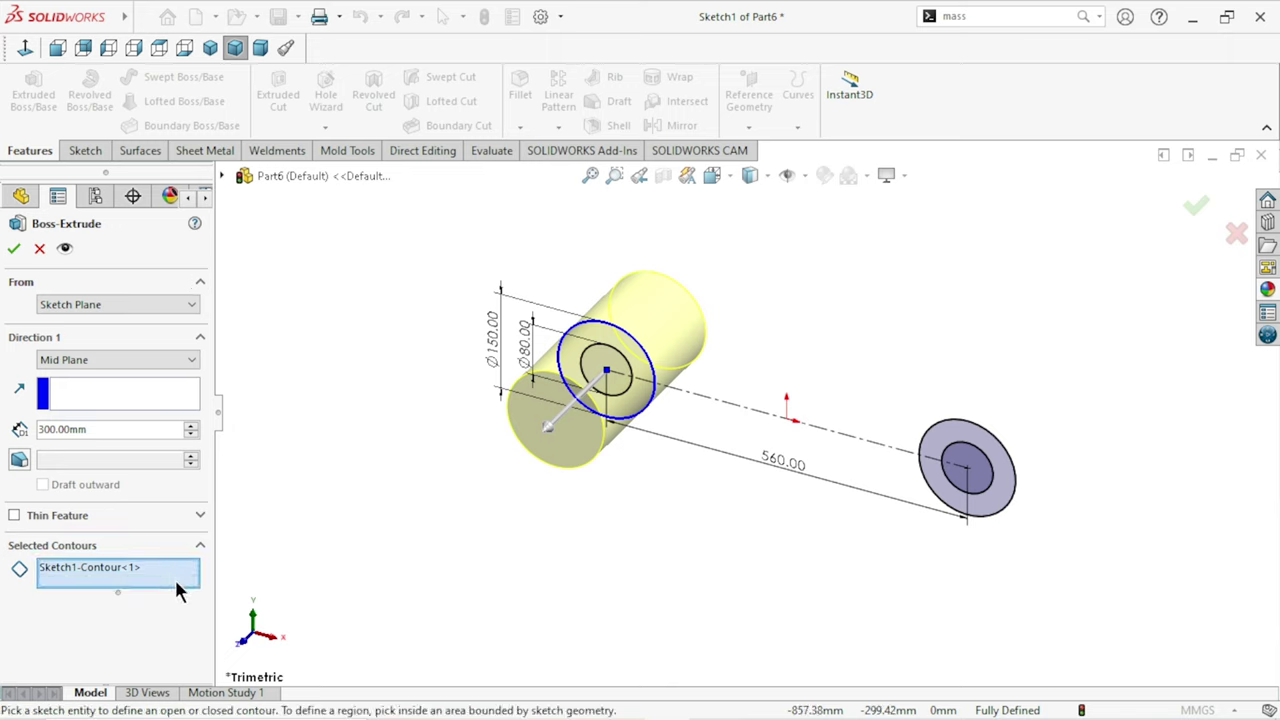
{"action": "left_click", "coordinate": [972, 432]}
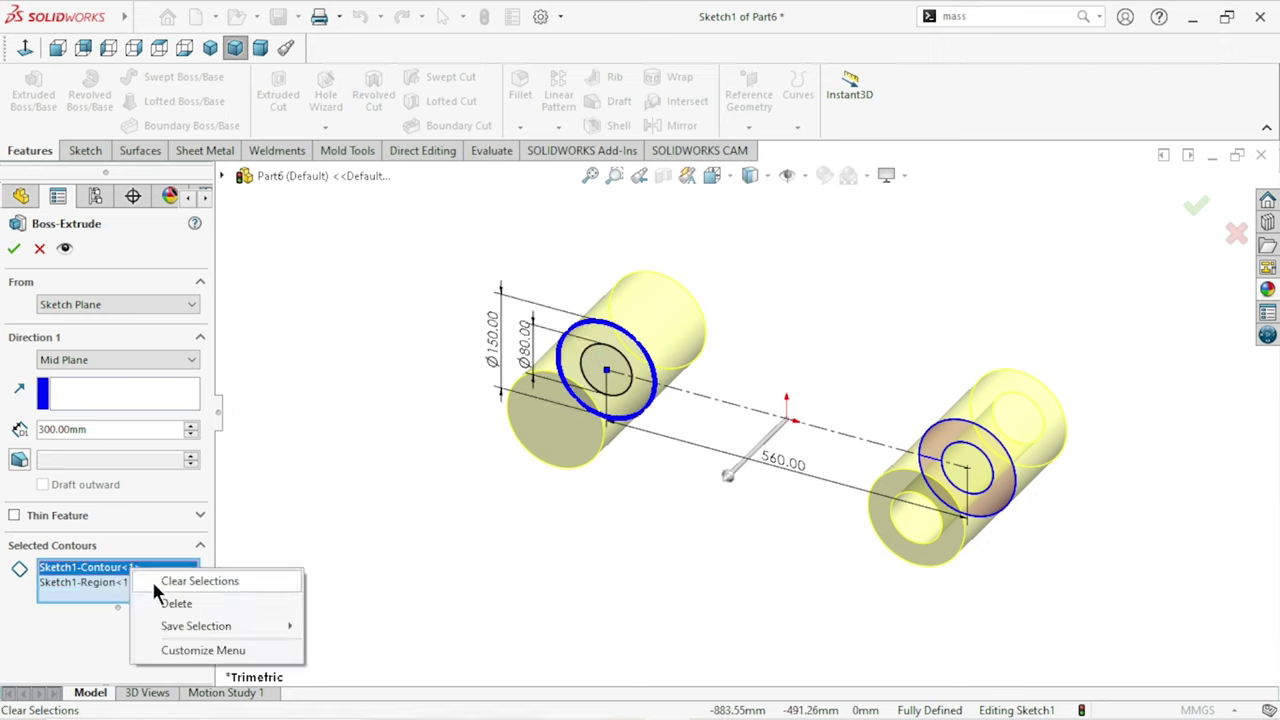
{"action": "left_click", "coordinate": [165, 581]}
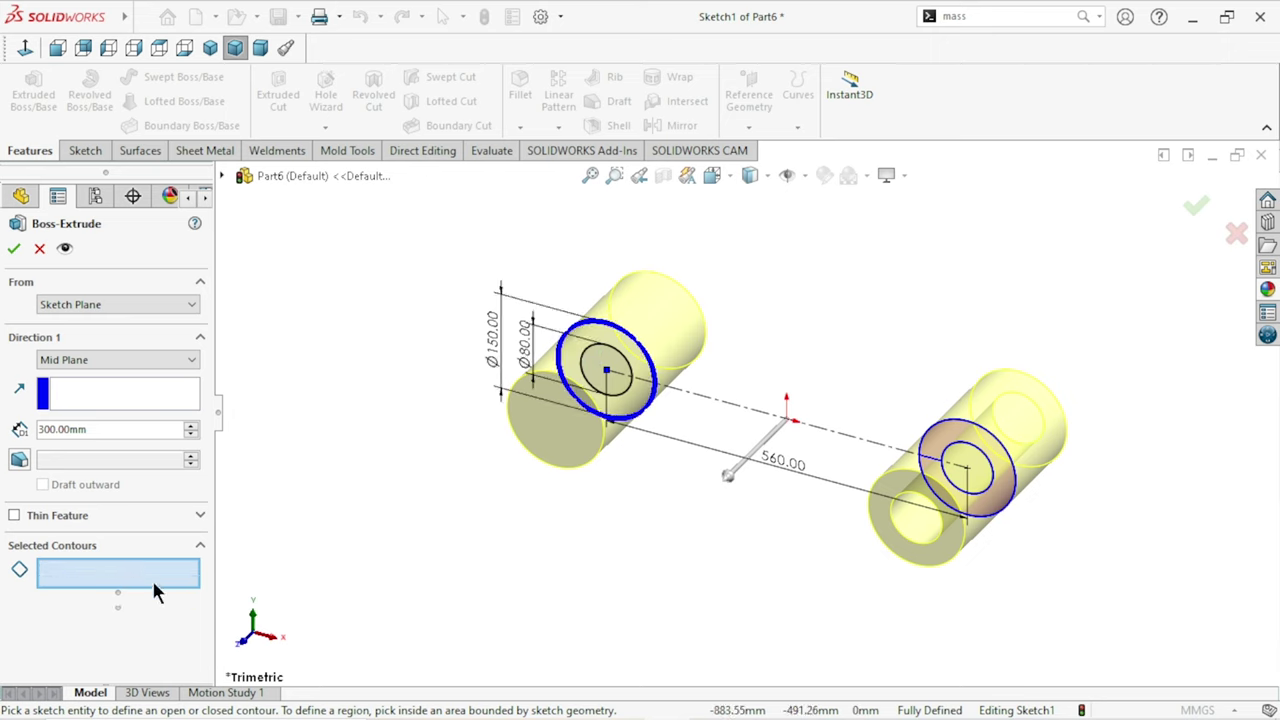
{"action": "left_click", "coordinate": [603, 338]}
{"action": "left_click", "coordinate": [932, 452]}
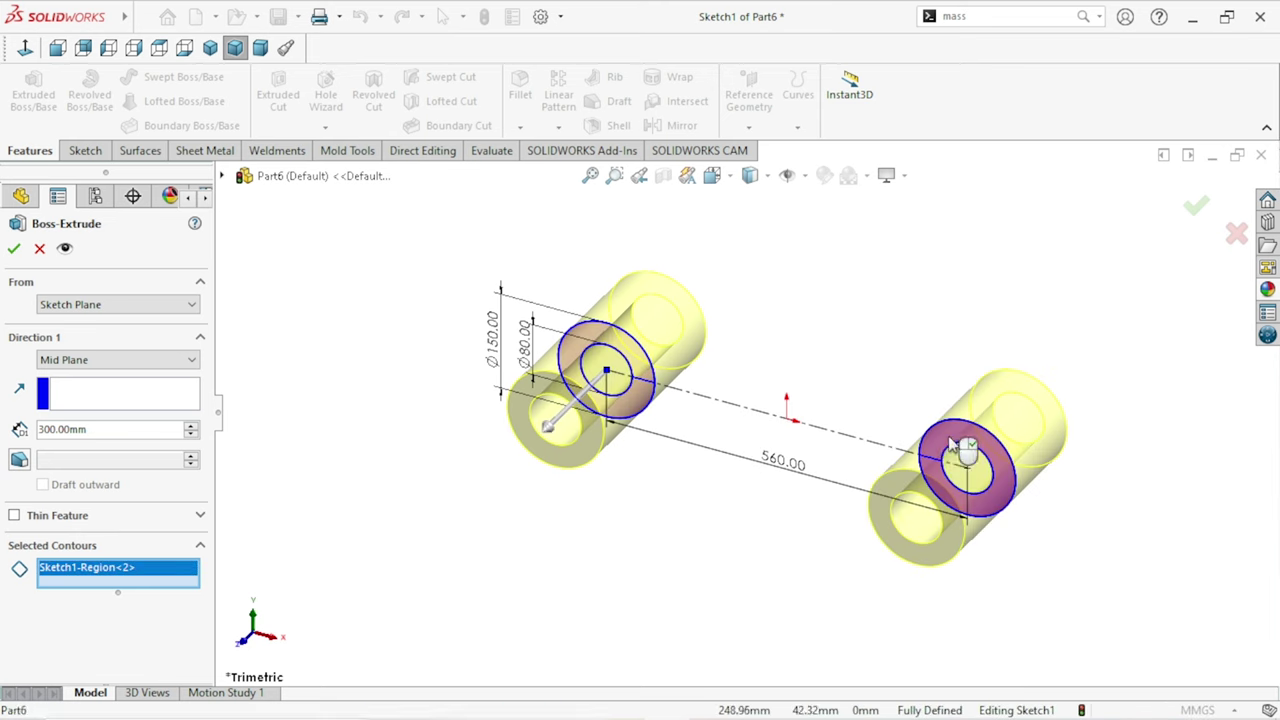
{"action": "left_click", "coordinate": [116, 366]}
{"action": "left_click", "coordinate": [82, 433]}
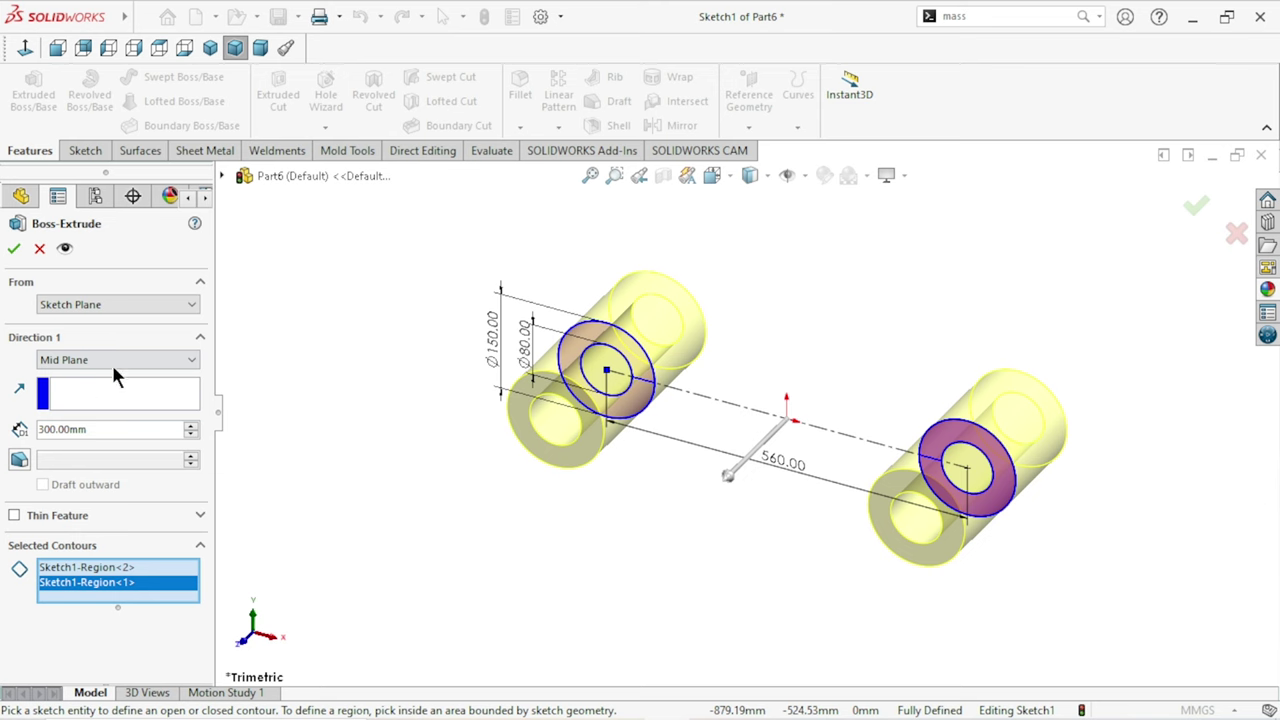
{"action": "left_click", "coordinate": [14, 249]}
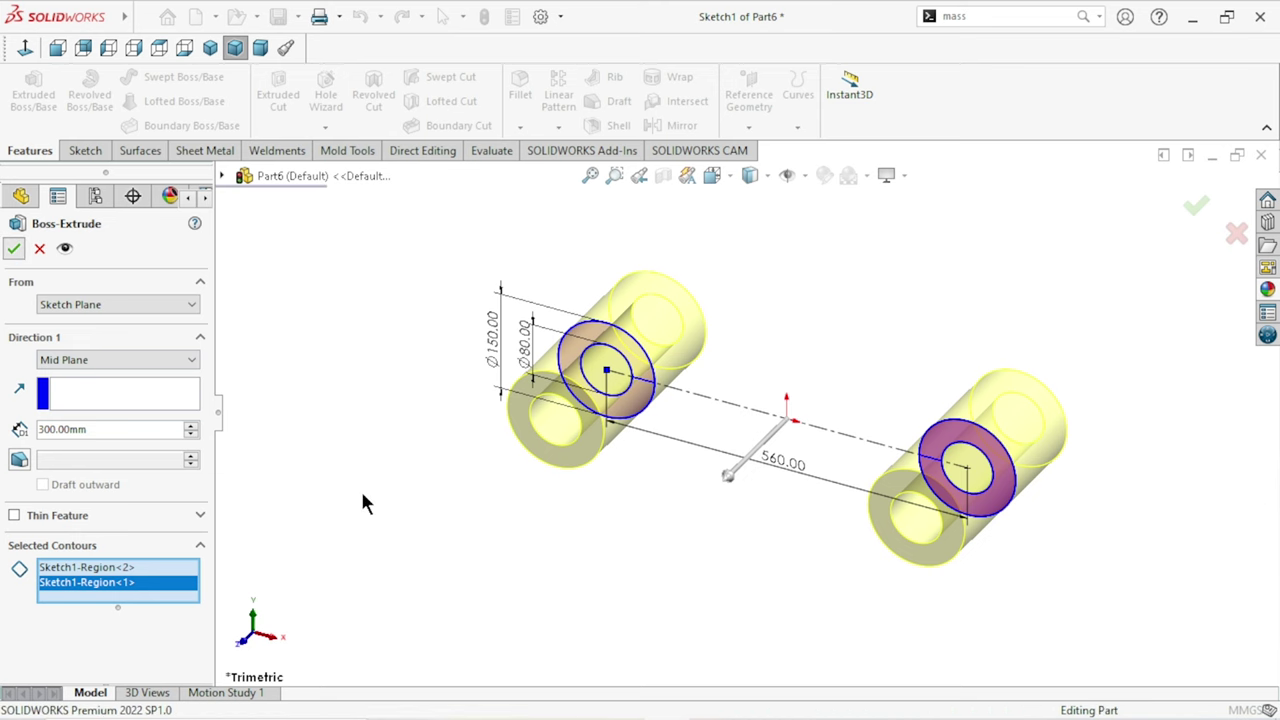
{"action": "middle_click_drag", "start_coordinate": [597, 533], "coordinate": [528, 473]}
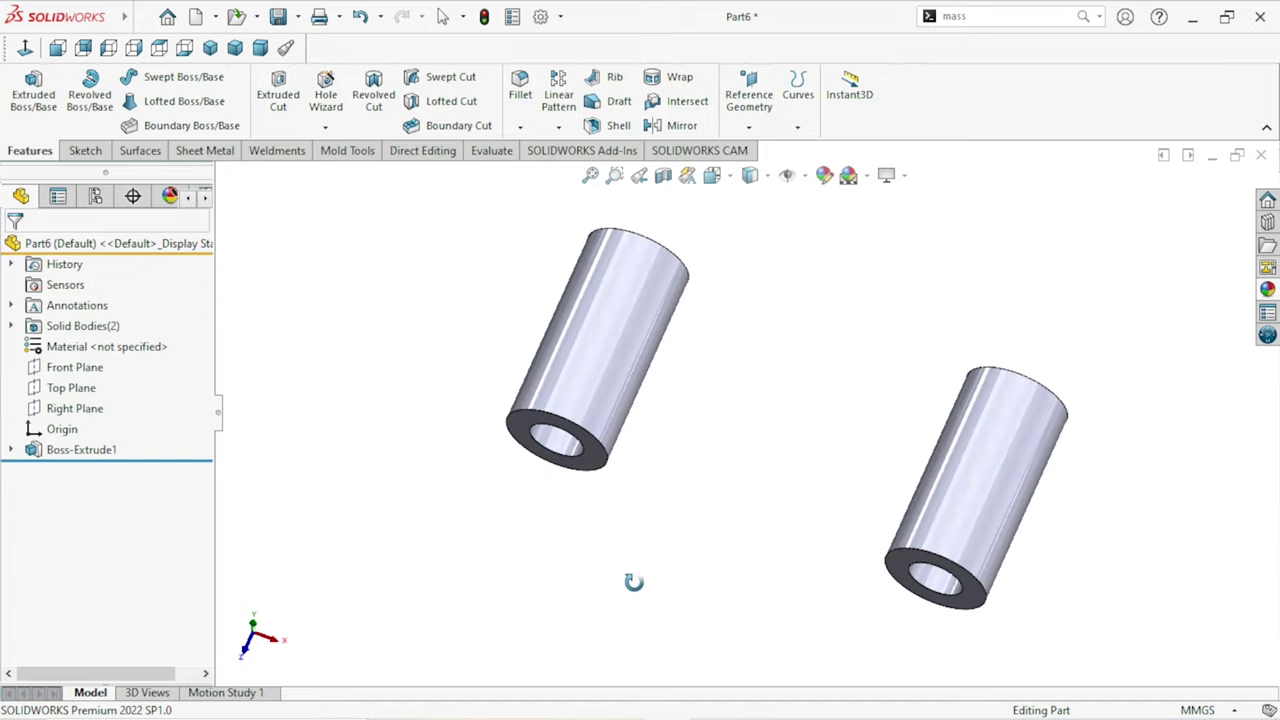
Step: Start a new sketch on the Front Plane, viewed normal to it
{"action": "middle_click_drag", "start_coordinate": [528, 473], "coordinate": [641, 555]}
{"action": "scroll", "coordinate": [810, 495], "scroll_direction": "up", "scroll_amount": 1}
{"action": "scroll", "coordinate": [811, 498], "scroll_direction": "up", "scroll_amount": 1}
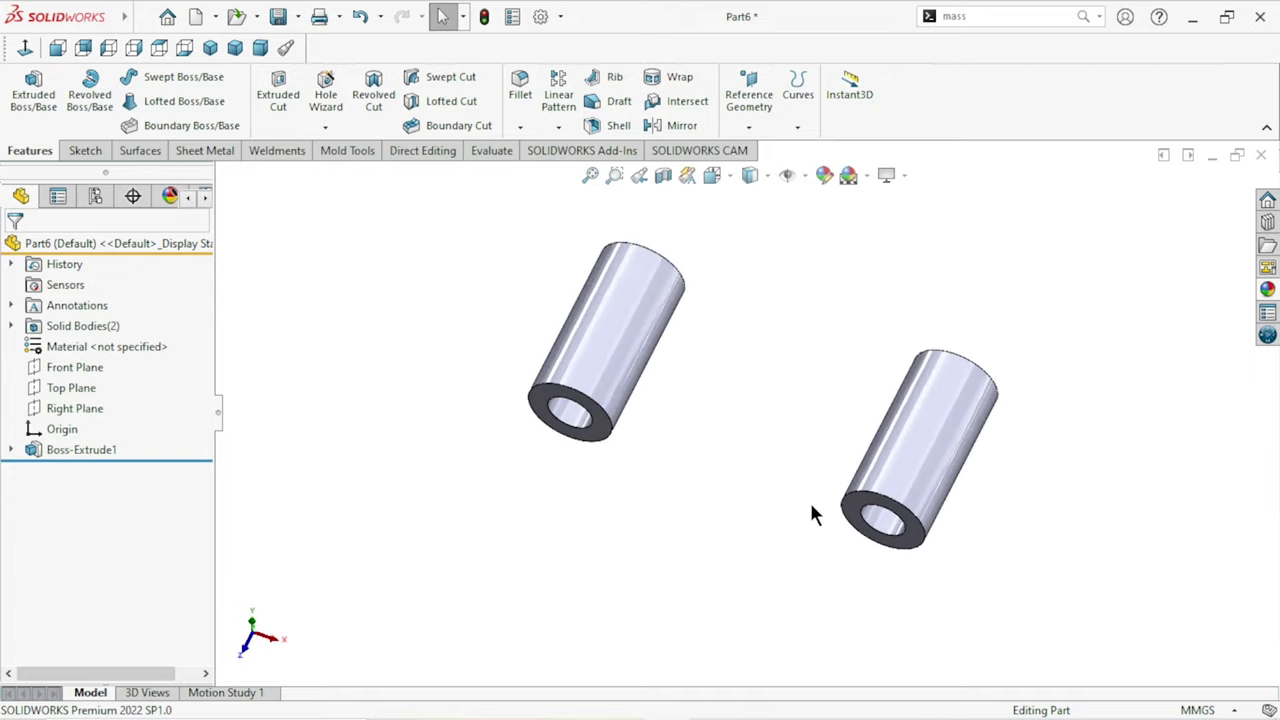
{"action": "mouse_move", "coordinate": [861, 554]}
{"action": "middle_mouse_down"}
{"action": "mouse_move", "coordinate": [791, 526]}
{"action": "mouse_move", "coordinate": [769, 449]}
{"action": "mouse_move", "coordinate": [740, 440]}
{"action": "middle_mouse_up"}
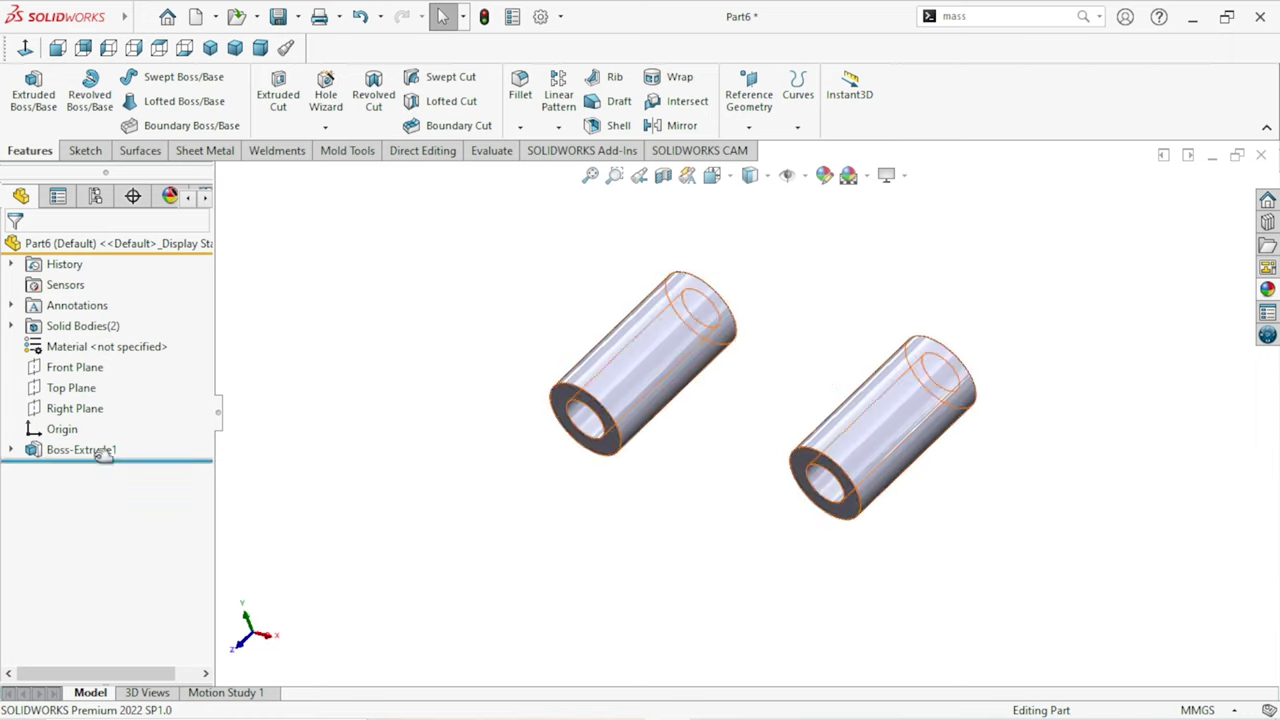
{"action": "left_click", "coordinate": [83, 369]}
{"action": "left_click", "coordinate": [104, 345]}
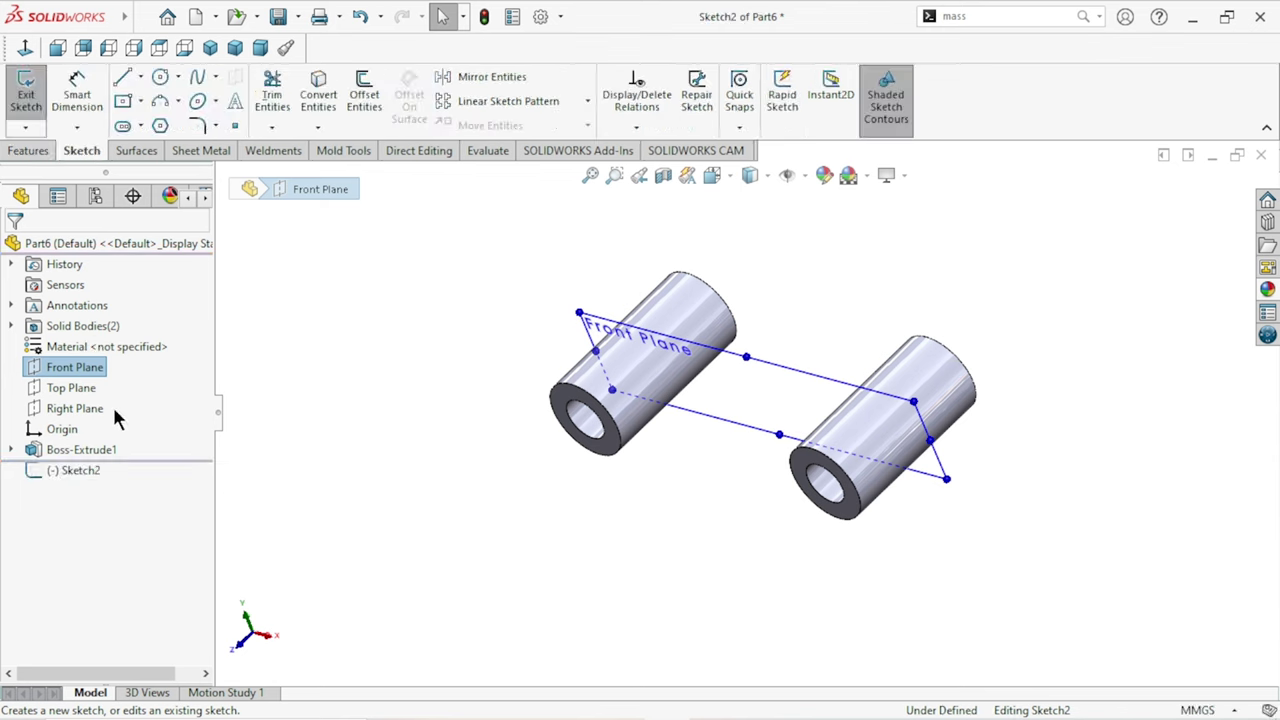
{"action": "left_click", "coordinate": [20, 52]}
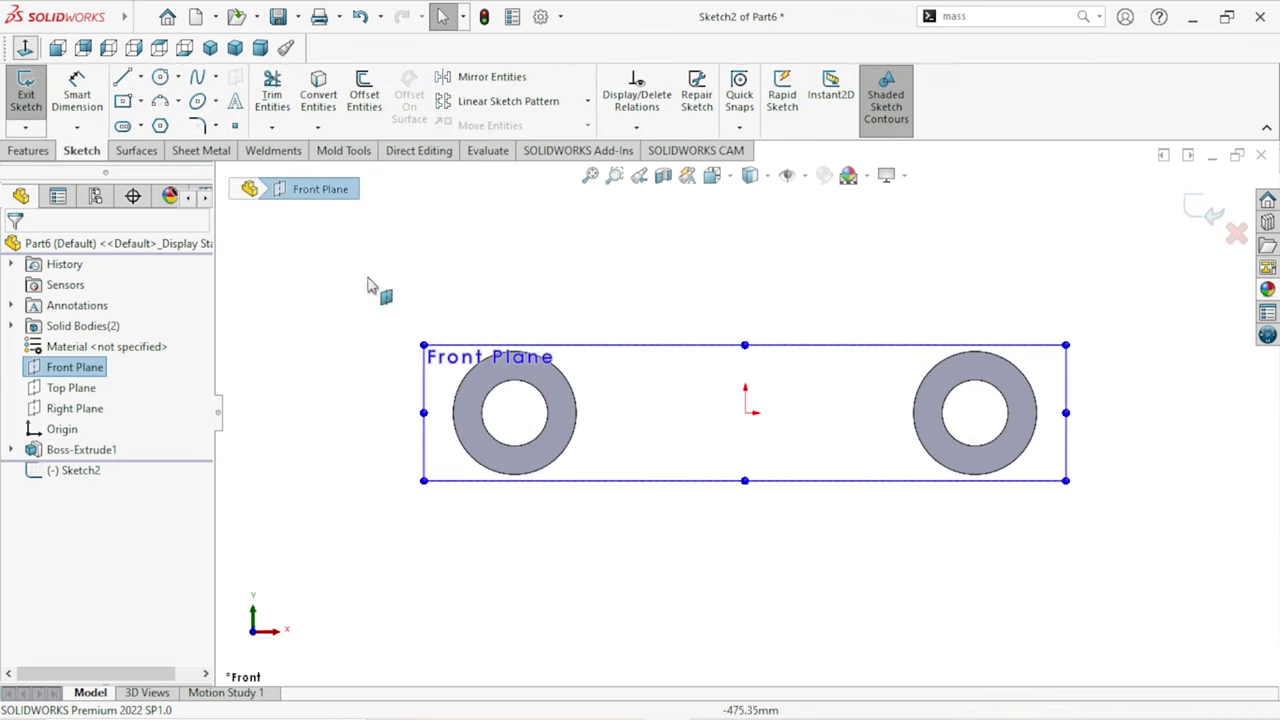
{"action": "scroll", "coordinate": [585, 445], "scroll_direction": "down", "scroll_amount": 2}
{"action": "left_click", "coordinate": [624, 440]}
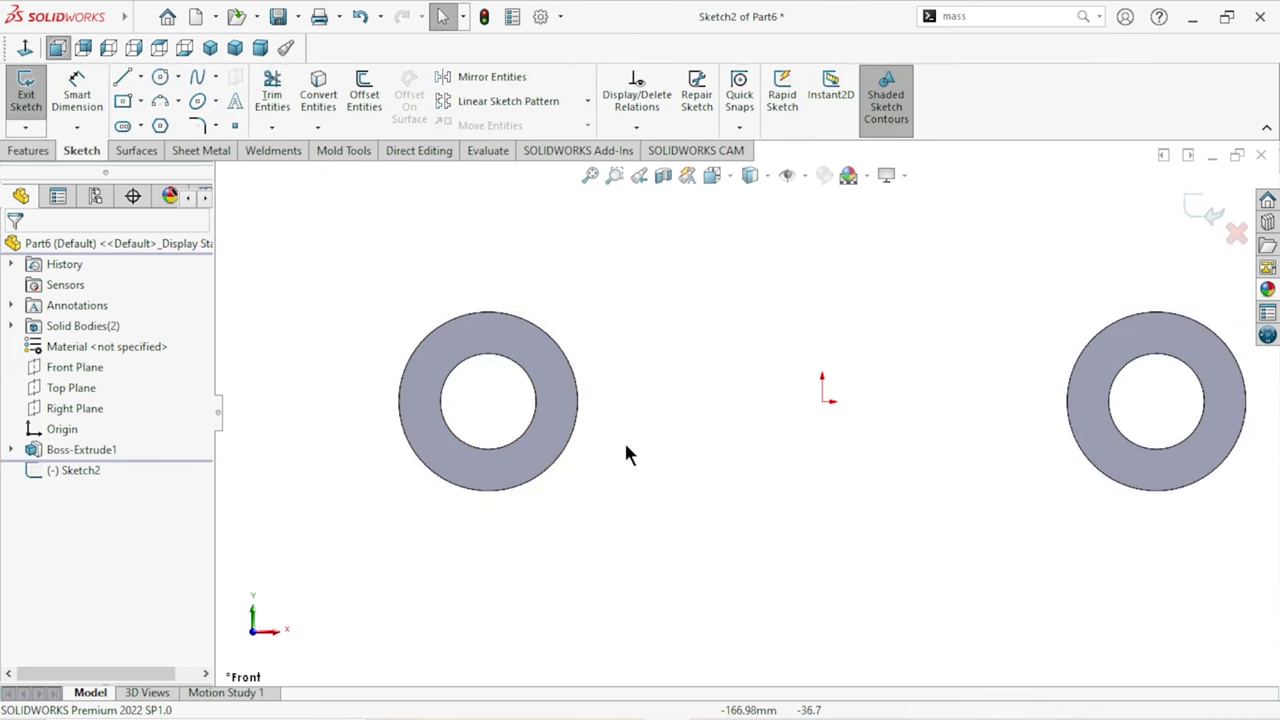
{"action": "scroll", "coordinate": [735, 448], "scroll_direction": "up", "scroll_amount": 2}
{"action": "scroll", "coordinate": [848, 432], "scroll_direction": "down", "scroll_amount": 1}
{"action": "scroll", "coordinate": [848, 432], "scroll_direction": "down", "scroll_amount": 1}
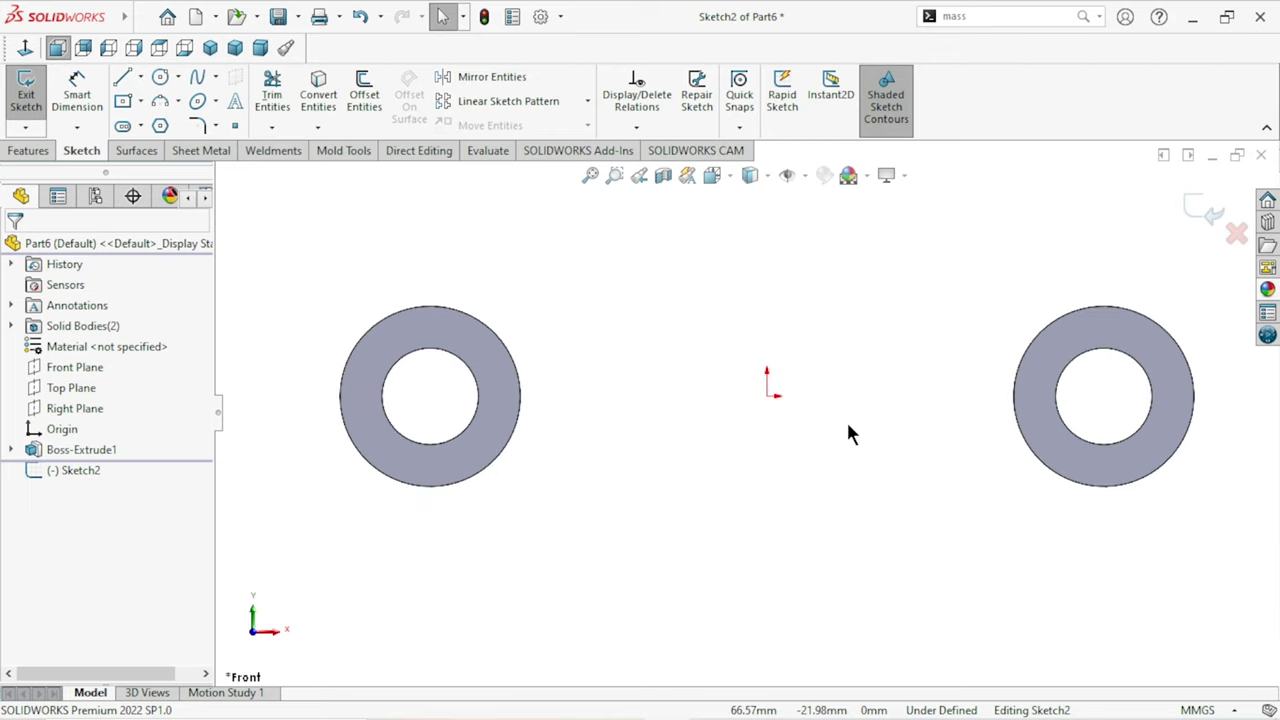
Step: Convert both bosses' outer circular edges into sketch circles
{"action": "left_click", "coordinate": [525, 415]}
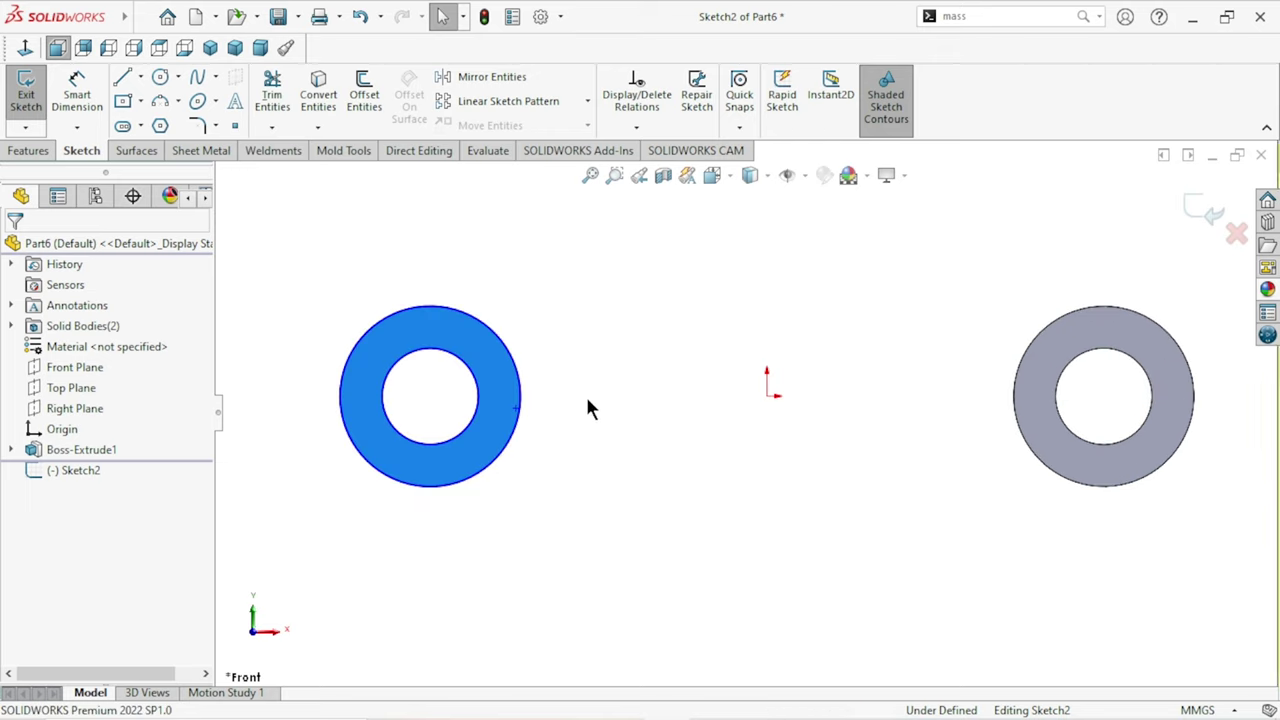
{"action": "left_click", "coordinate": [588, 406]}
{"action": "left_click", "coordinate": [522, 418]}
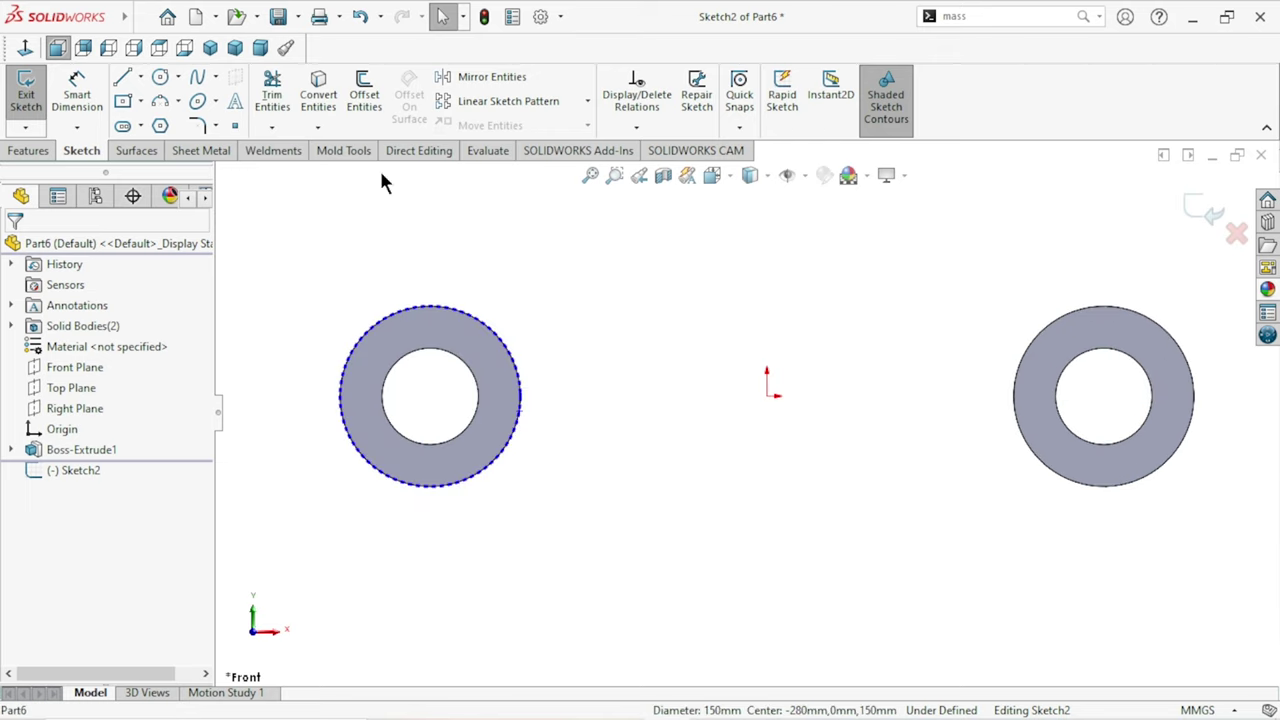
{"action": "left_click", "coordinate": [318, 110]}
{"action": "left_click", "coordinate": [1015, 390]}
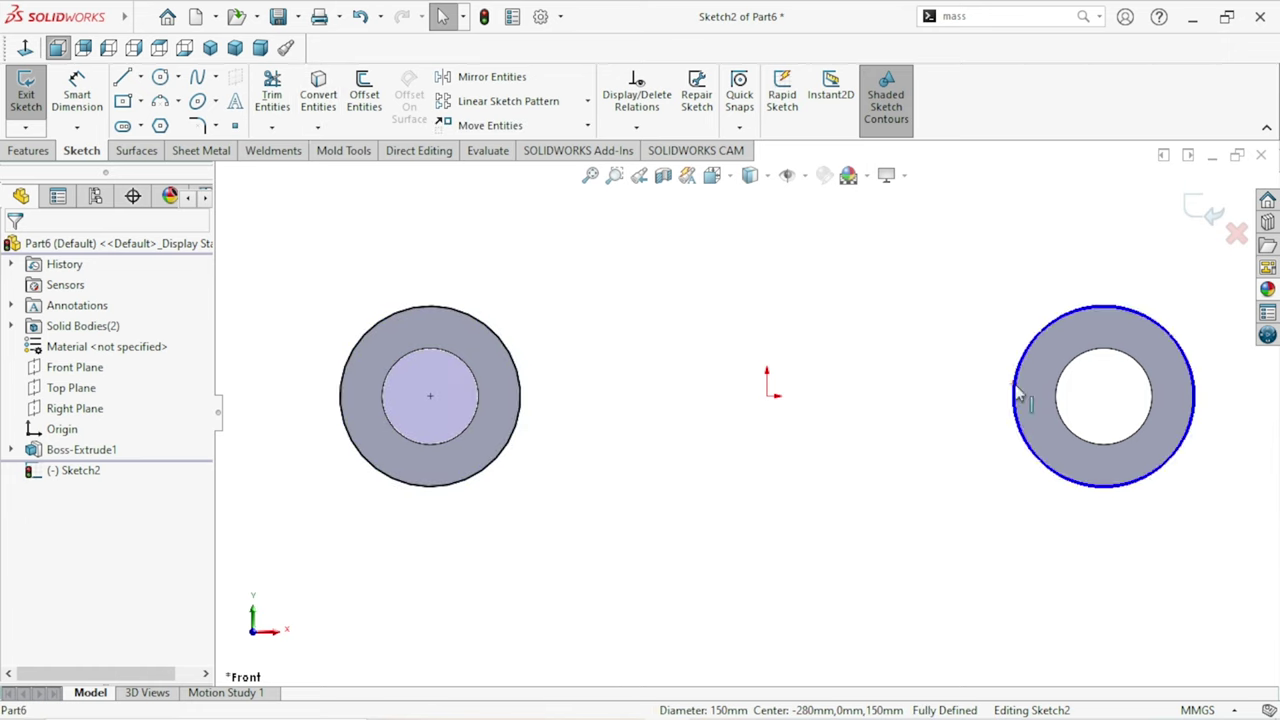
{"action": "left_click", "coordinate": [320, 108]}
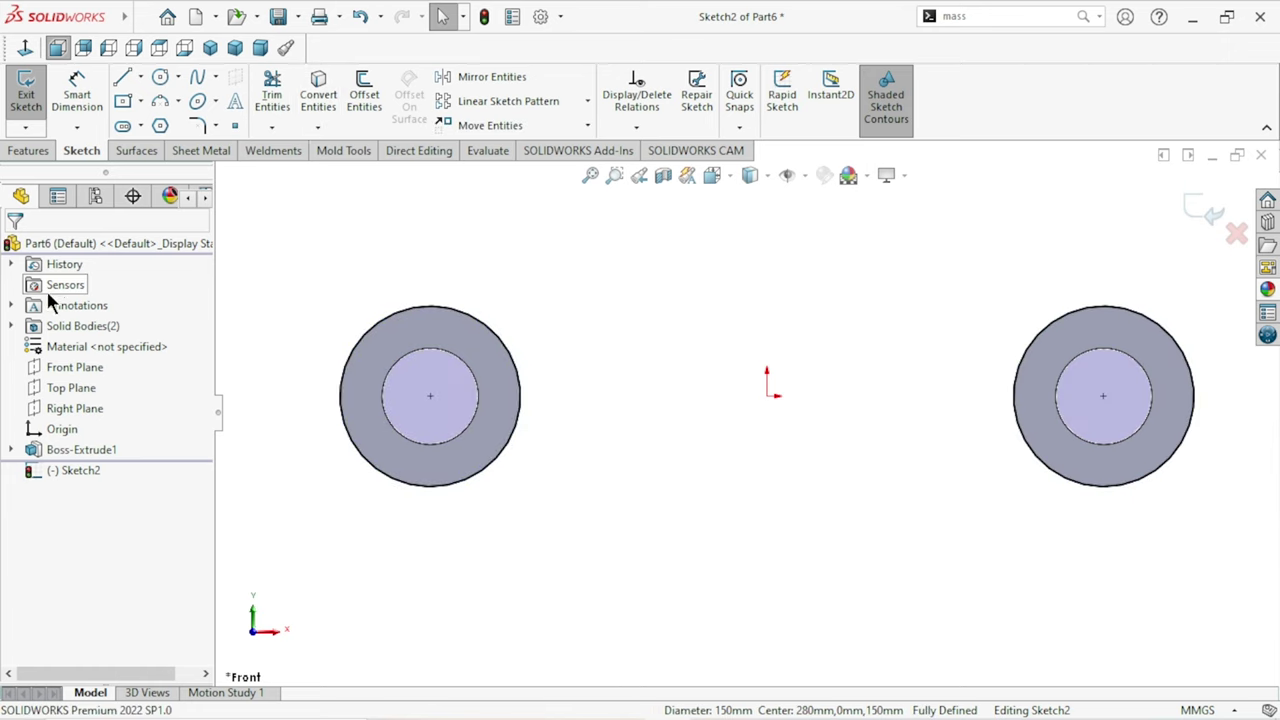
{"action": "left_click", "coordinate": [140, 77]}
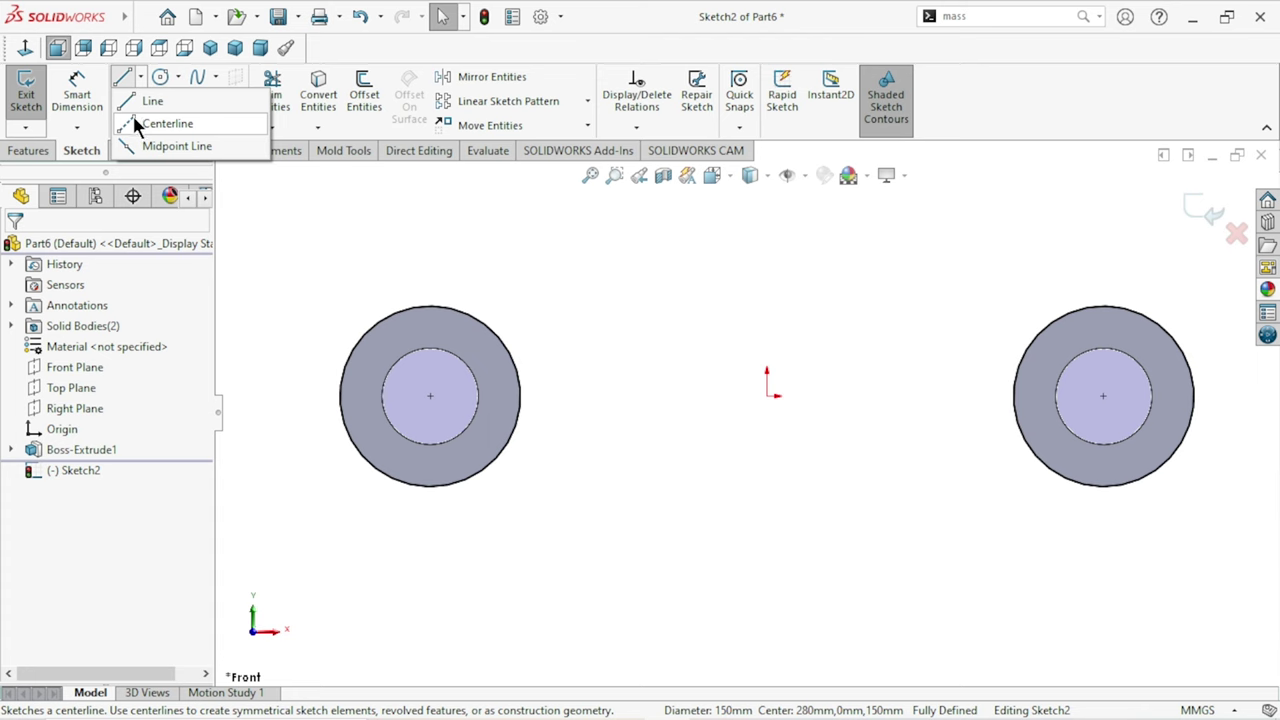
Step: Draw a centerline between the boss edges and a center rectangle bridging both bosses
{"action": "left_click", "coordinate": [133, 117]}
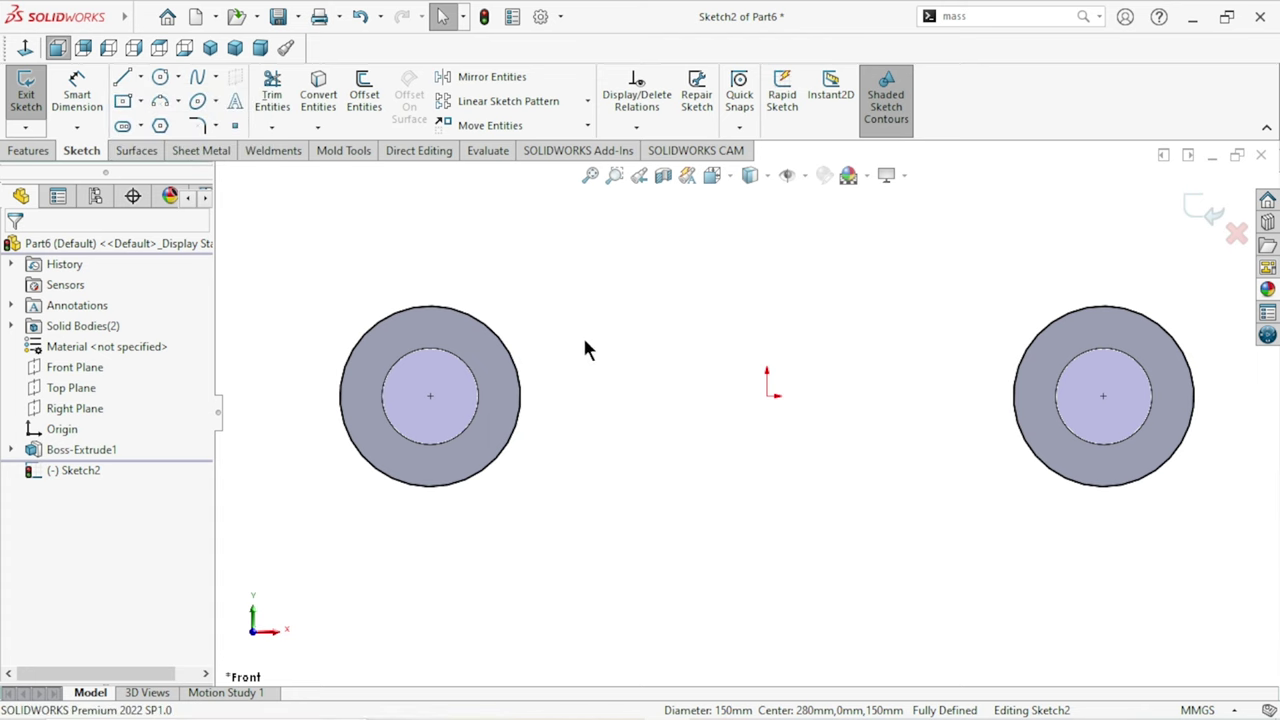
{"action": "left_click", "coordinate": [520, 397]}
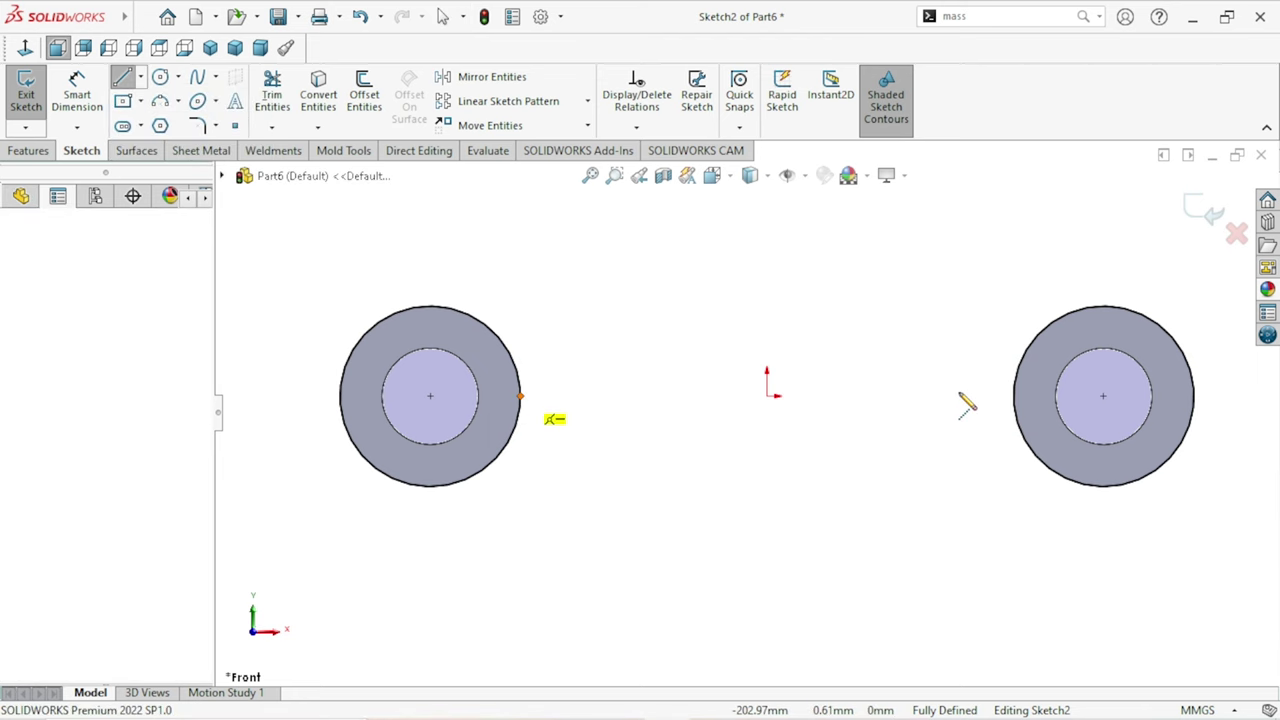
{"action": "left_click", "coordinate": [1014, 397]}
{"action": "right_click", "coordinate": [835, 344]}
{"action": "left_click", "coordinate": [873, 358]}
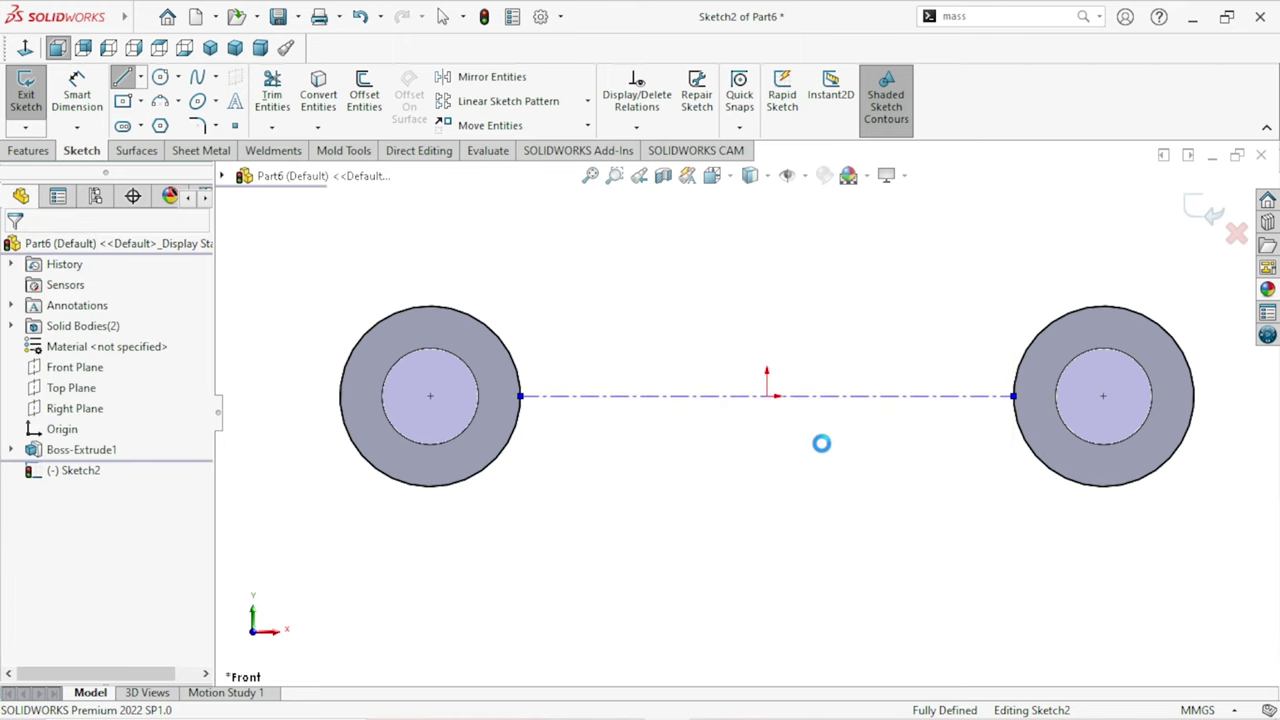
{"action": "left_click", "coordinate": [764, 392]}
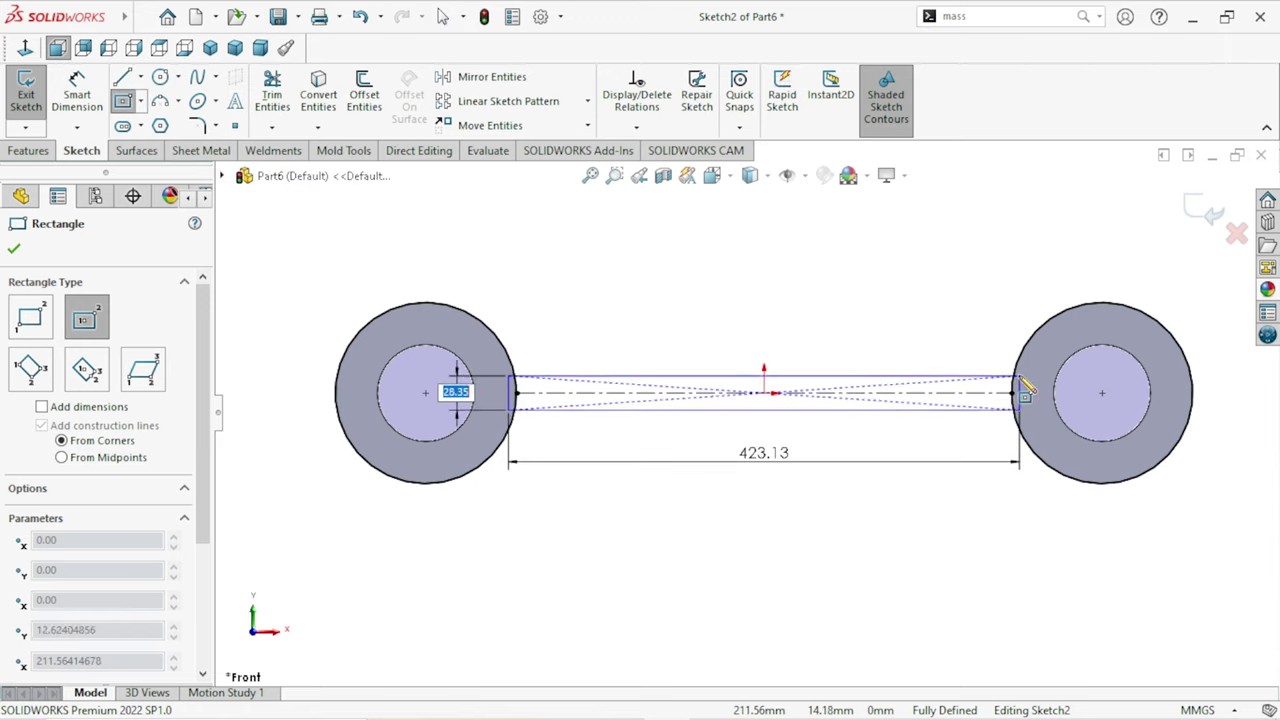
{"action": "left_click", "coordinate": [1018, 378]}
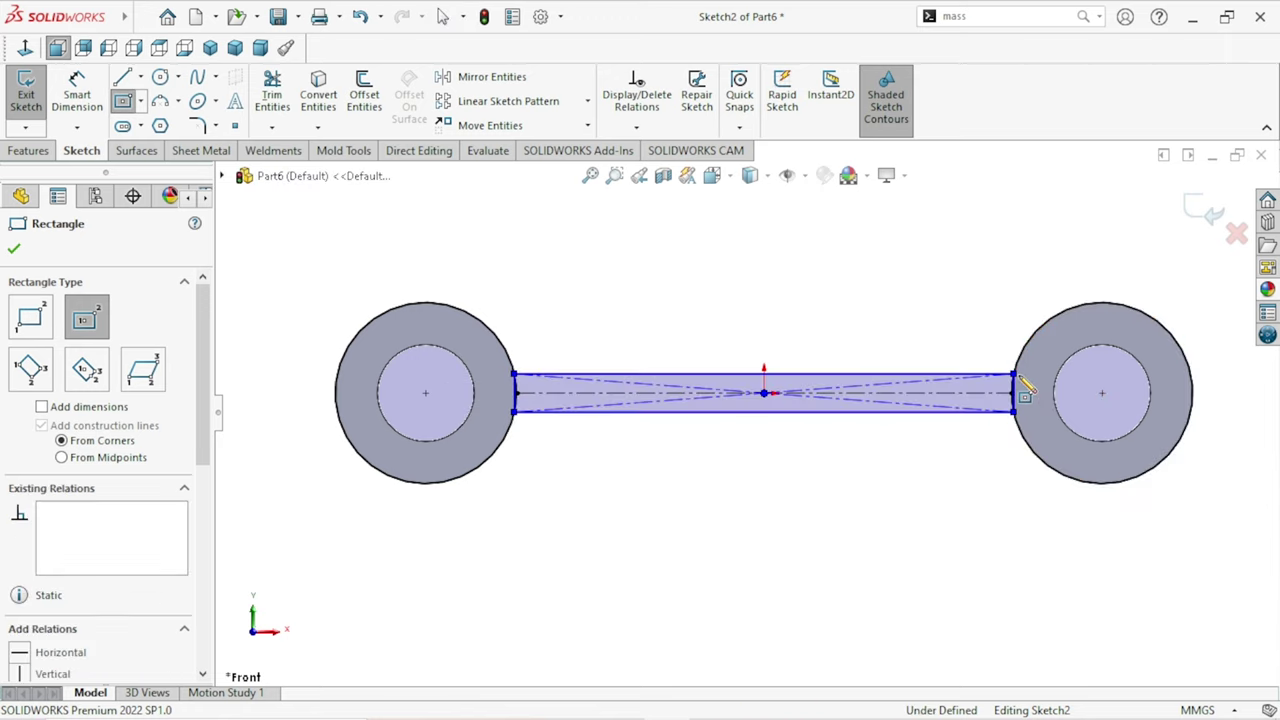
{"action": "right_click", "coordinate": [890, 362]}
{"action": "left_click", "coordinate": [908, 366]}
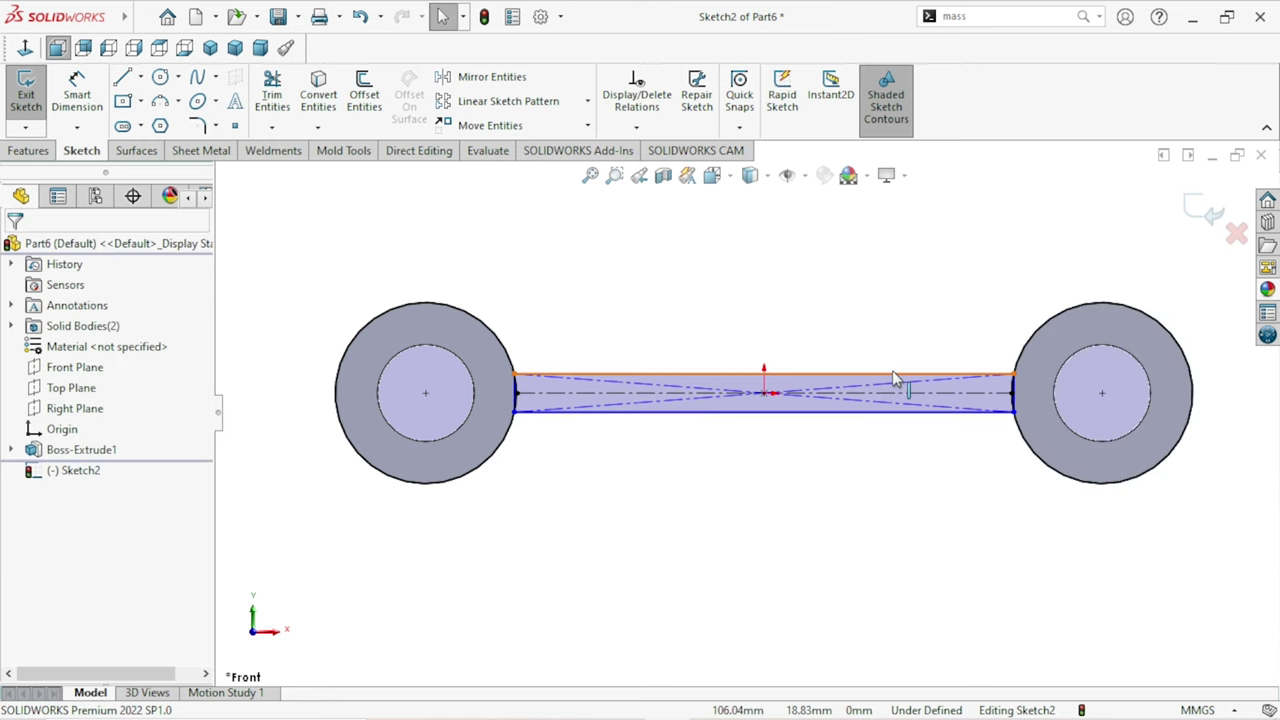
Step: Dimension the bar rectangle's height to 35 mm
{"action": "left_click", "coordinate": [56, 100]}
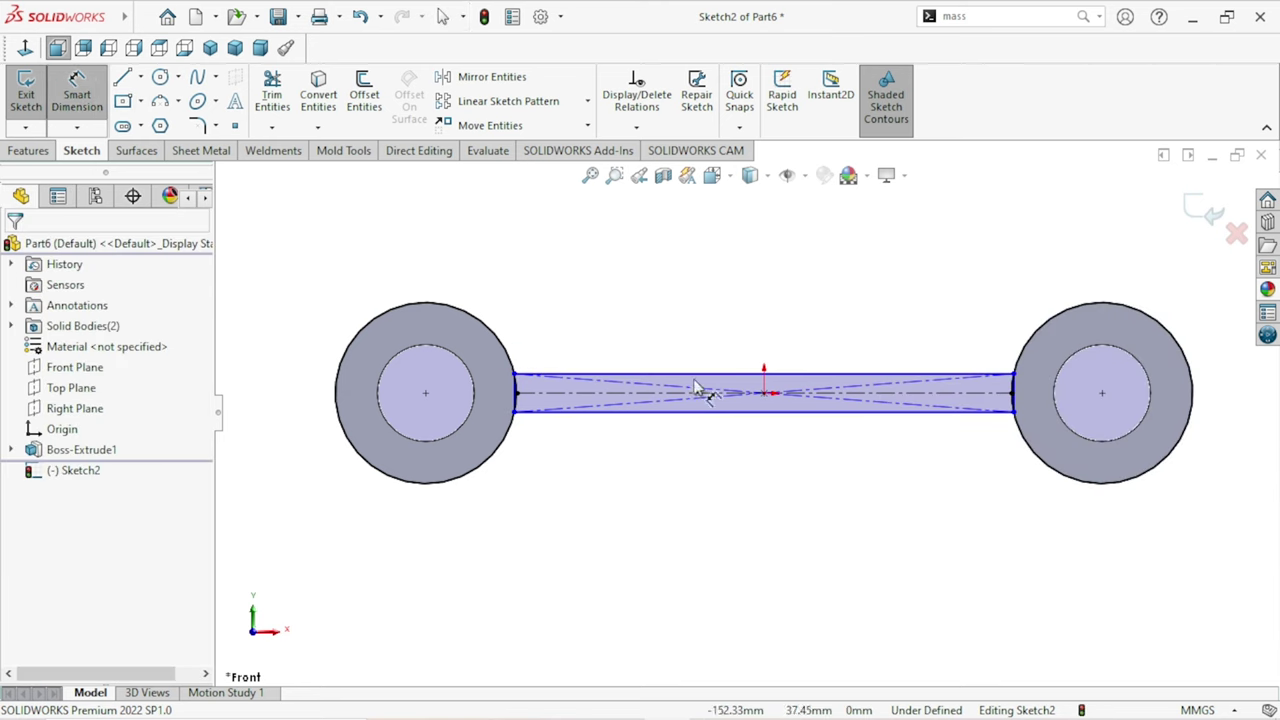
{"action": "left_click", "coordinate": [697, 410]}
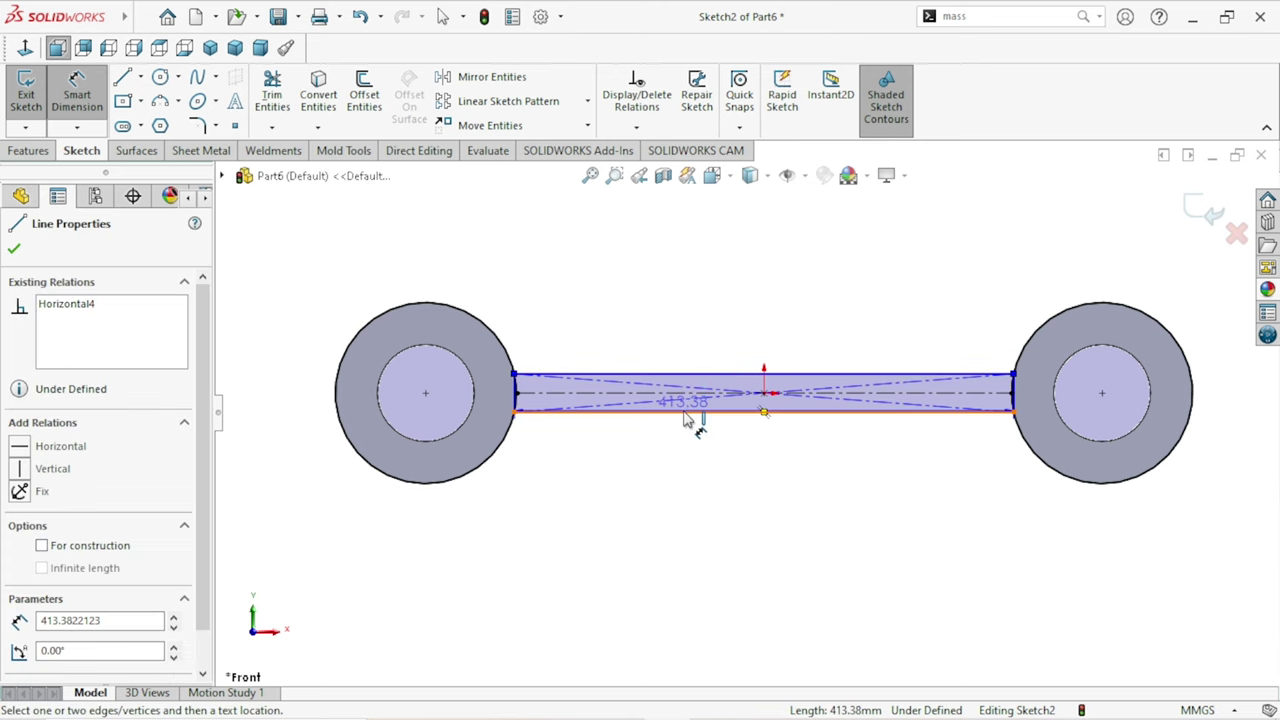
{"action": "left_click", "coordinate": [695, 376]}
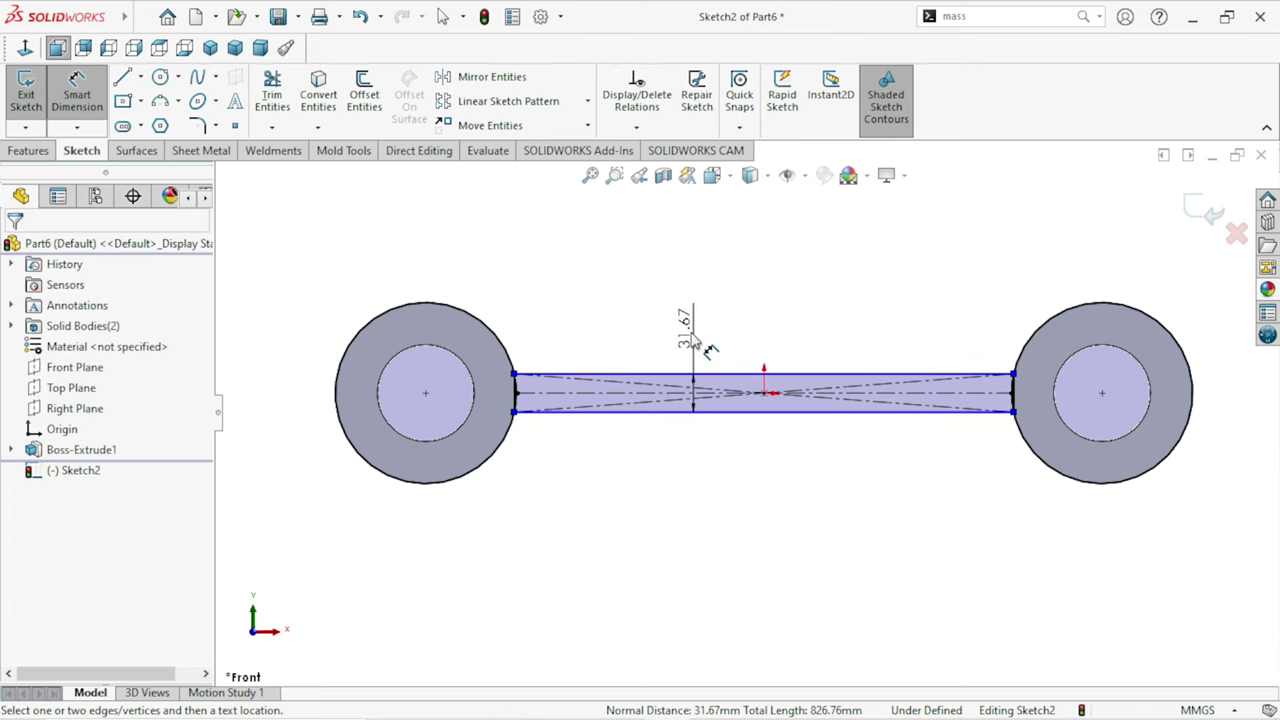
{"action": "left_click", "coordinate": [695, 340]}
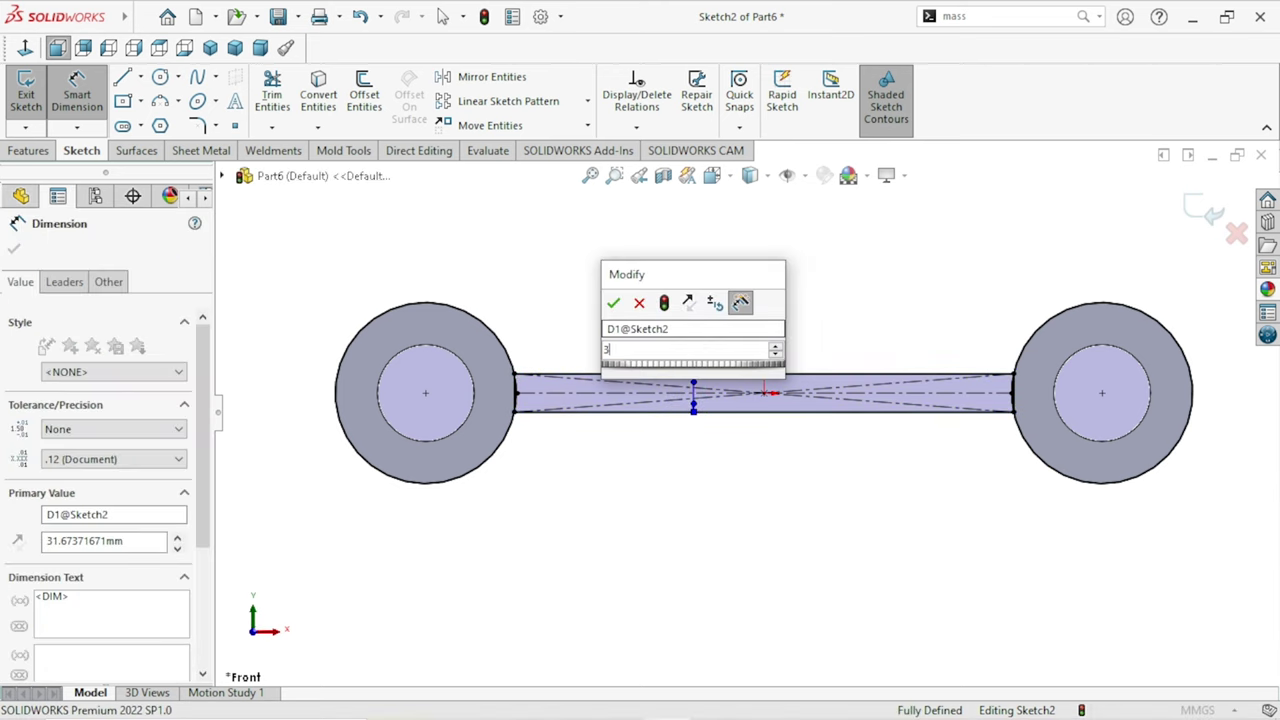
{"action": "type", "text": "35"}
{"action": "key", "text": "Escape"}
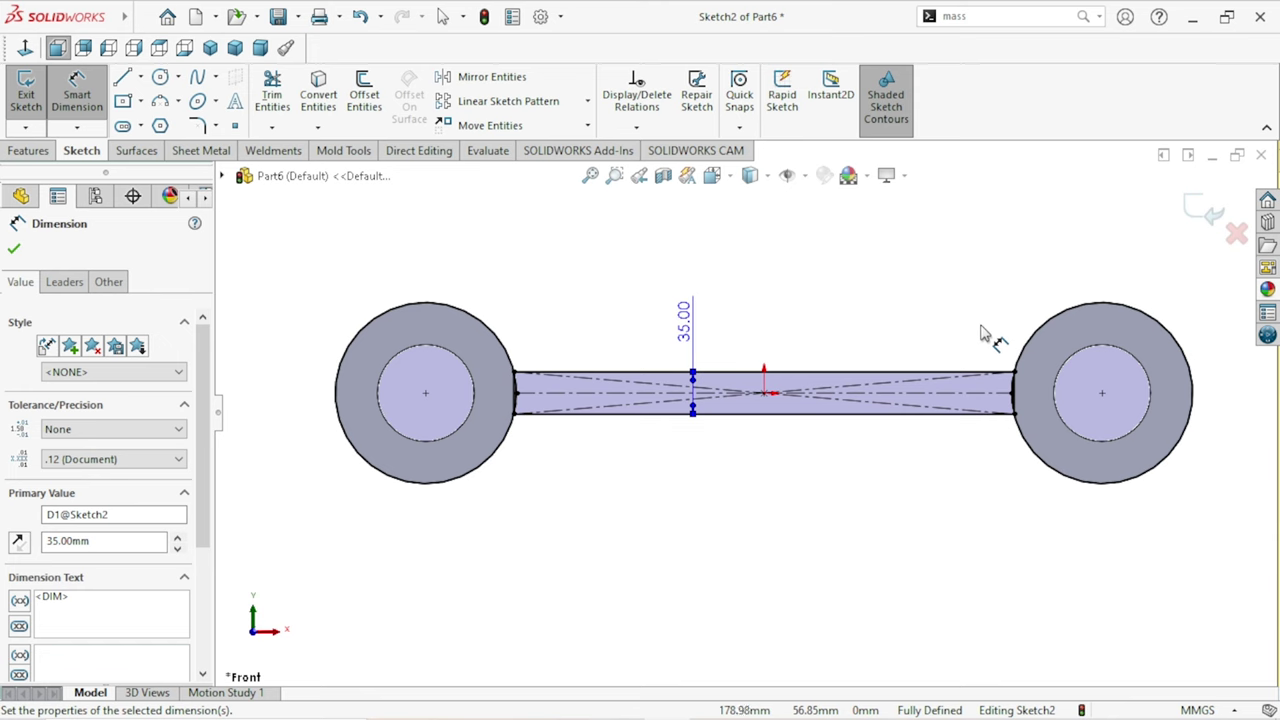
{"action": "scroll", "coordinate": [540, 405], "scroll_direction": "down", "scroll_amount": 4}
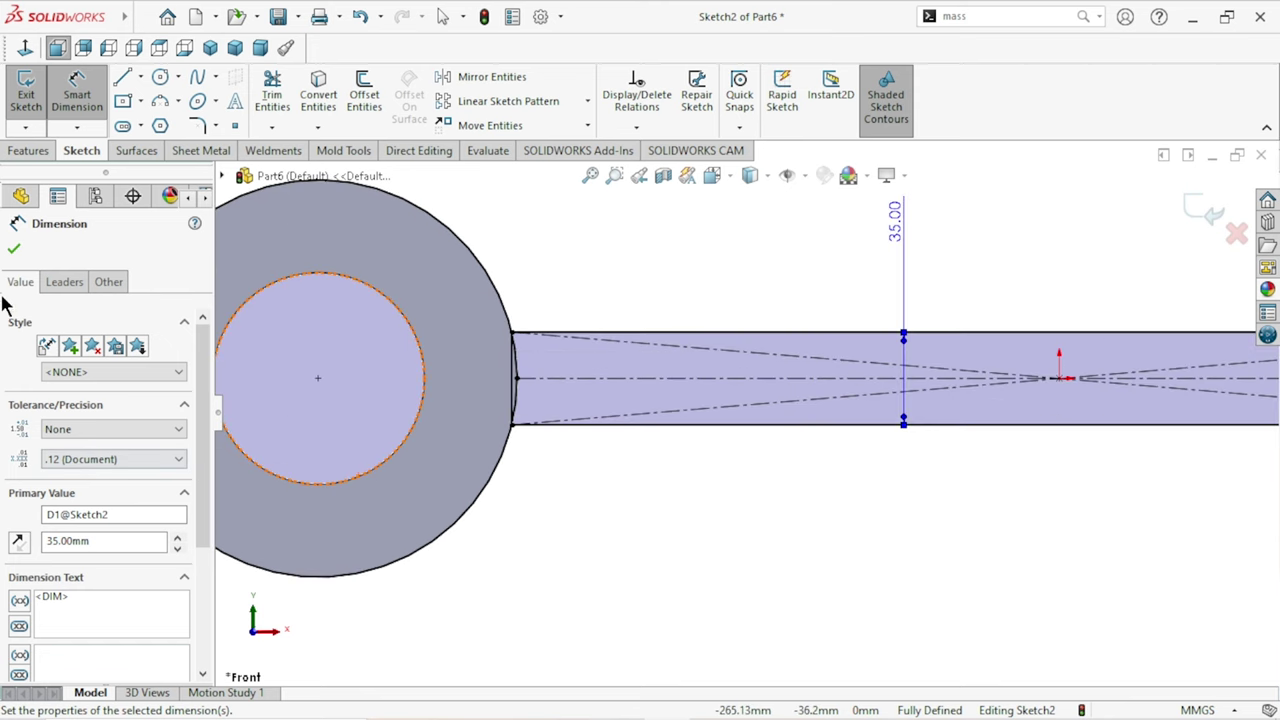
{"action": "left_click", "coordinate": [13, 251]}
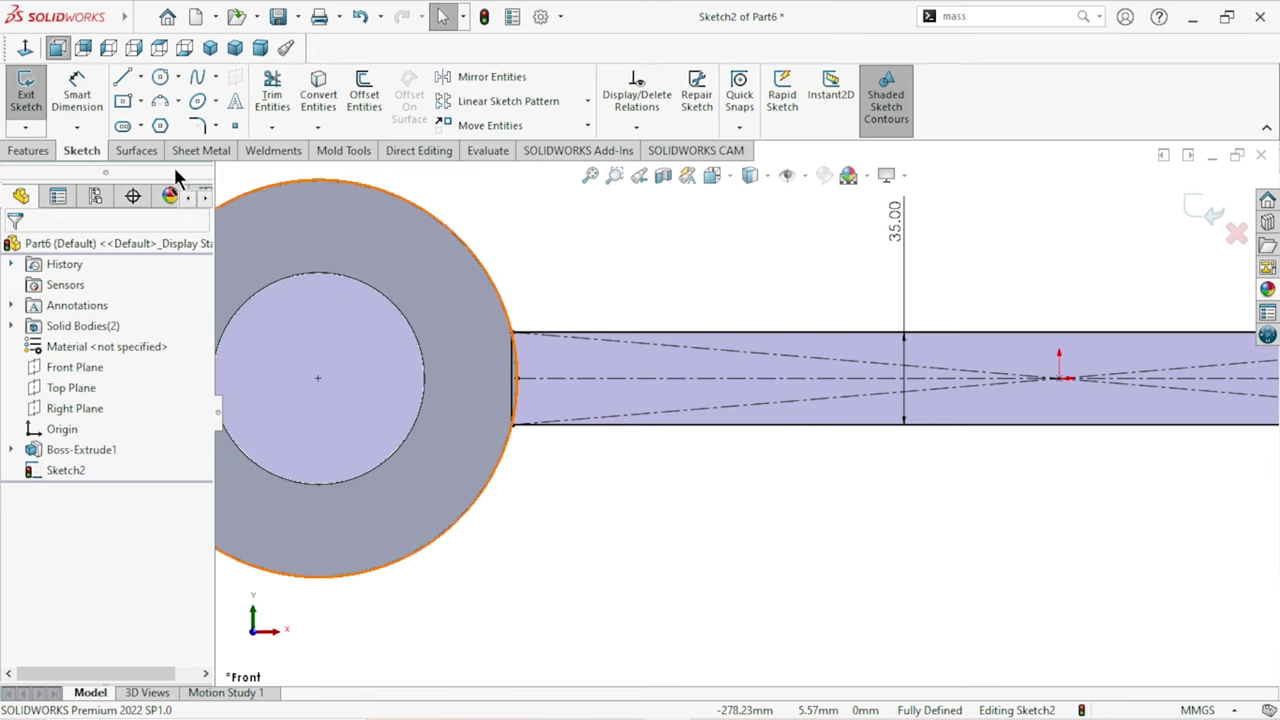
{"action": "left_click", "coordinate": [272, 92]}
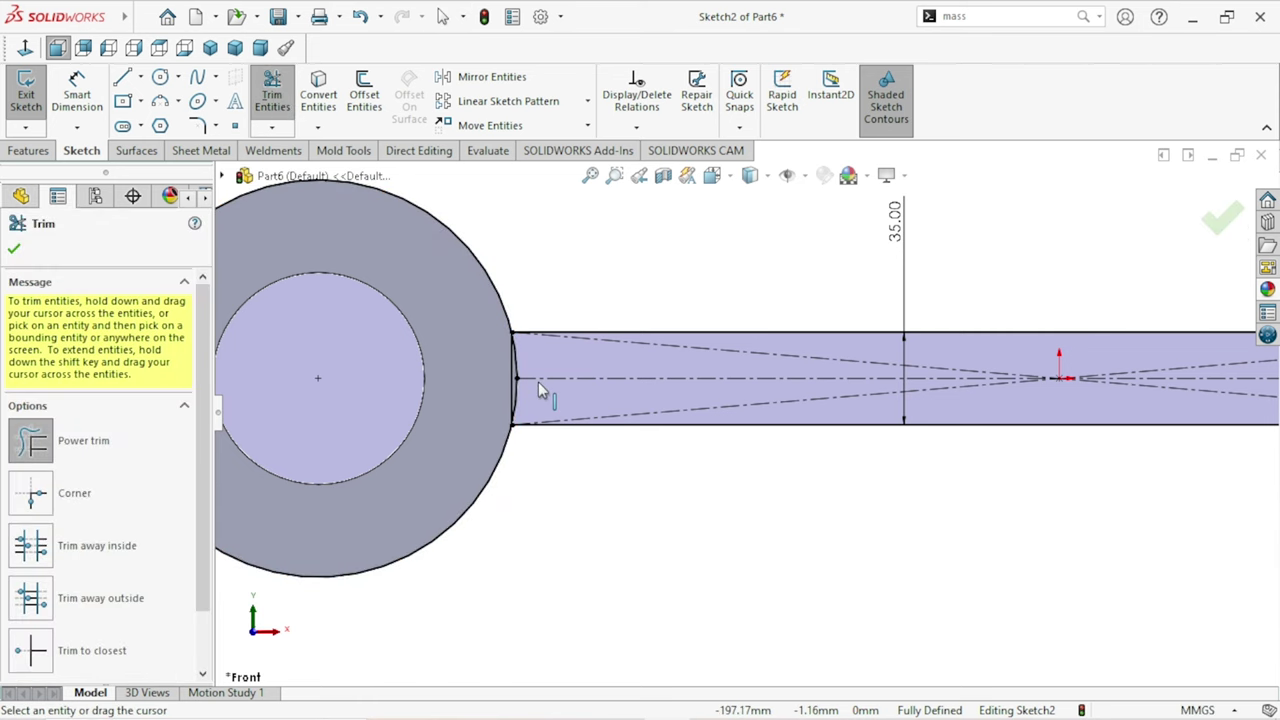
Step: Power-trim away the connecting bar's left end edge
{"action": "scroll", "coordinate": [540, 382], "scroll_direction": "down", "scroll_amount": 4}
{"action": "scroll", "coordinate": [553, 378], "scroll_direction": "down", "scroll_amount": 2}
{"action": "left_click_drag", "start_coordinate": [516, 338], "coordinate": [560, 366]}
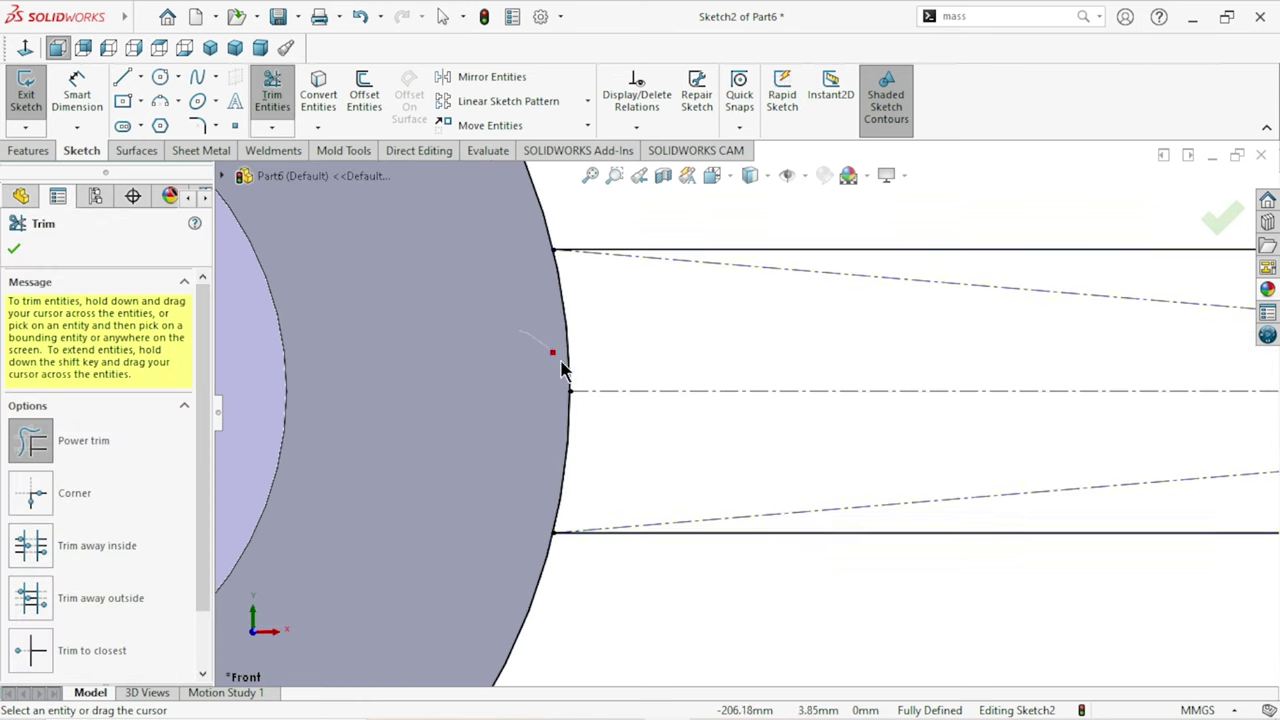
Step: Trim the bar's right end edge and the leftover segment at the right boss, then accept
{"action": "scroll", "coordinate": [574, 457], "scroll_direction": "up", "scroll_amount": 5}
{"action": "scroll", "coordinate": [700, 500], "scroll_direction": "up", "scroll_amount": 4}
{"action": "scroll", "coordinate": [700, 500], "scroll_direction": "up", "scroll_amount": 4}
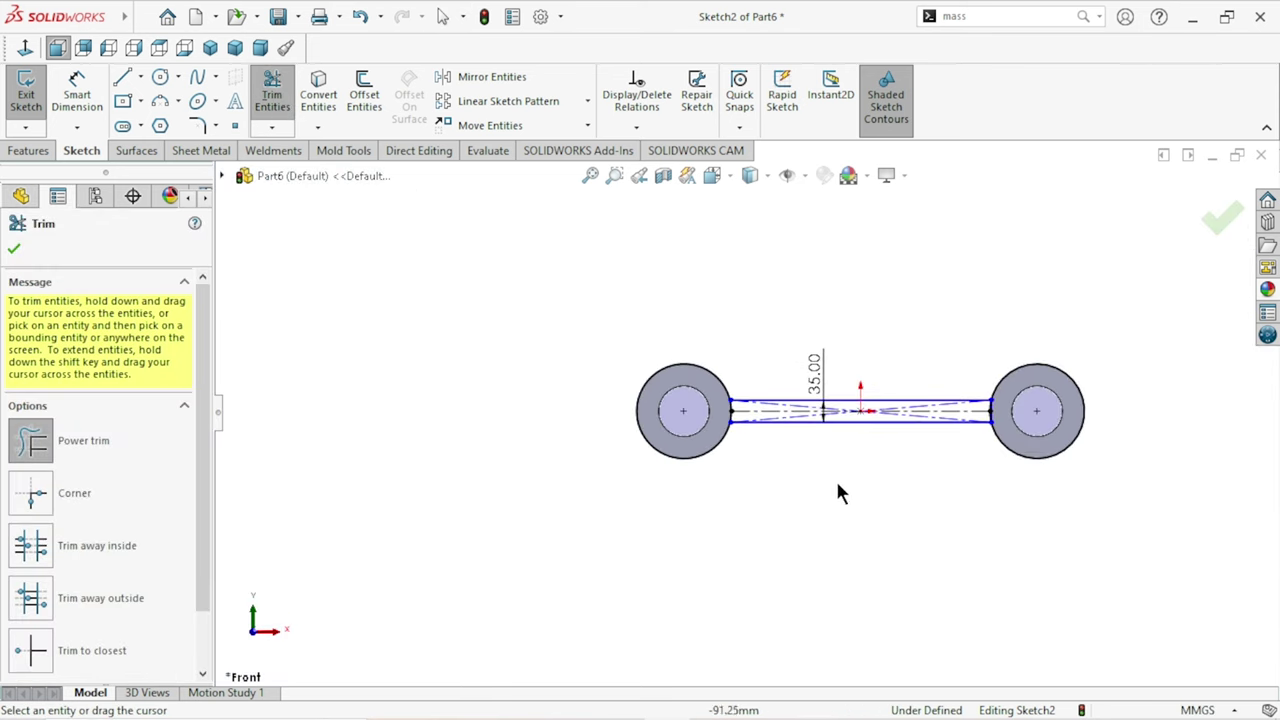
{"action": "scroll", "coordinate": [1005, 432], "scroll_direction": "down", "scroll_amount": 3}
{"action": "scroll", "coordinate": [840, 378], "scroll_direction": "down", "scroll_amount": 3}
{"action": "scroll", "coordinate": [840, 378], "scroll_direction": "down", "scroll_amount": 3}
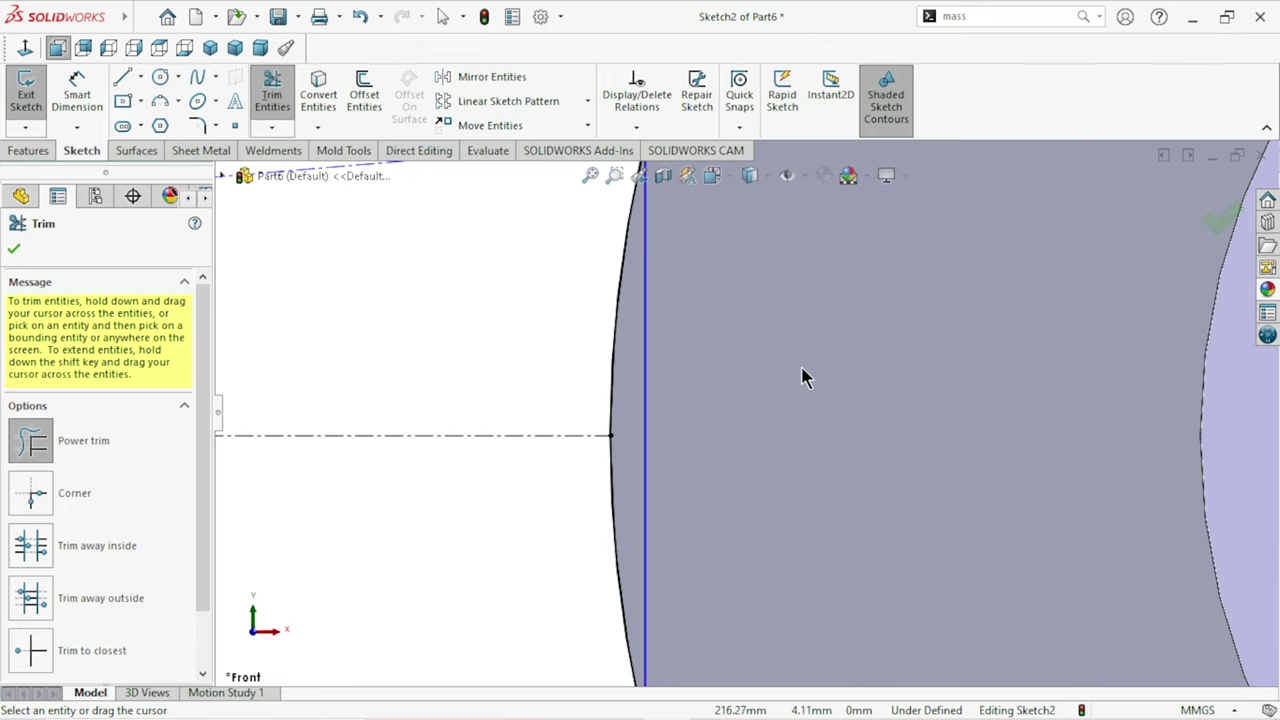
{"action": "left_click_drag", "start_coordinate": [666, 371], "coordinate": [644, 398]}
{"action": "scroll", "coordinate": [700, 477], "scroll_direction": "up", "scroll_amount": 3}
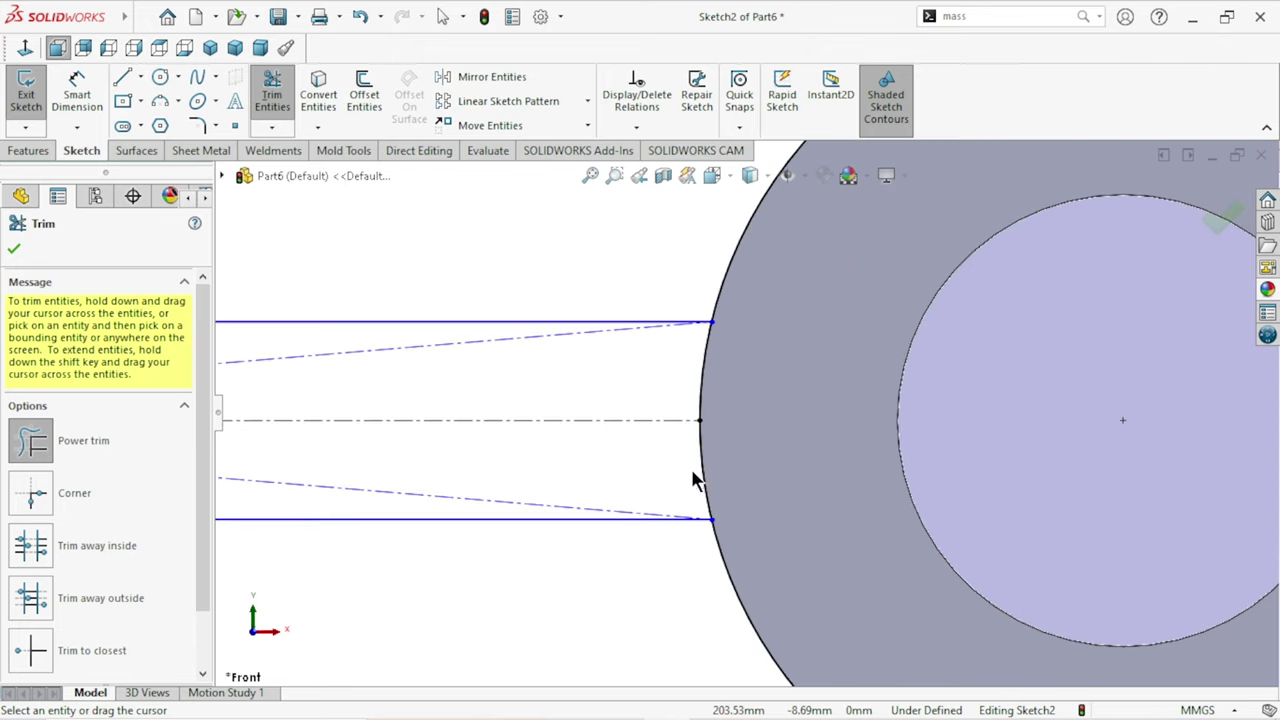
{"action": "scroll", "coordinate": [700, 477], "scroll_direction": "up", "scroll_amount": 2}
{"action": "mouse_move", "coordinate": [717, 270]}
{"action": "left_mouse_down"}
{"action": "mouse_move", "coordinate": [769, 308]}
{"action": "mouse_move", "coordinate": [670, 487]}
{"action": "left_mouse_up"}
{"action": "scroll", "coordinate": [640, 505], "scroll_direction": "up", "scroll_amount": 4}
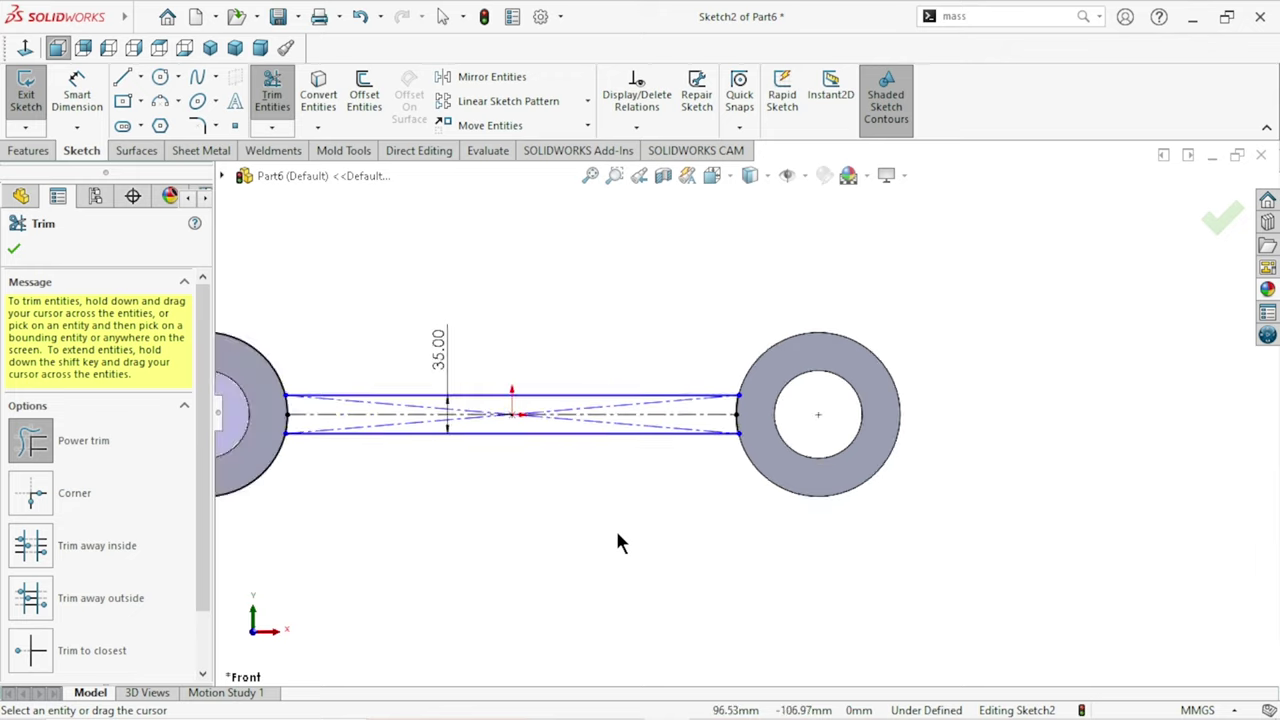
{"action": "scroll", "coordinate": [615, 527], "scroll_direction": "up", "scroll_amount": 2}
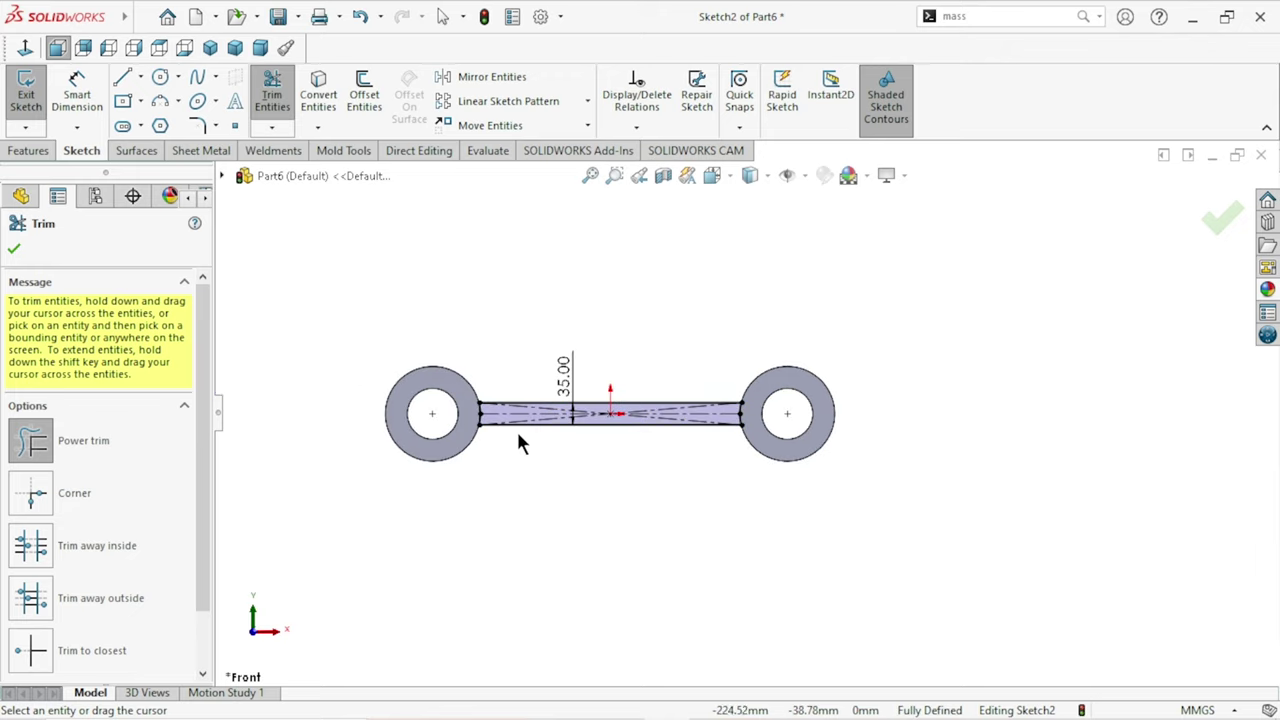
{"action": "scroll", "coordinate": [518, 441], "scroll_direction": "down", "scroll_amount": 5}
{"action": "scroll", "coordinate": [570, 440], "scroll_direction": "up", "scroll_amount": 2}
{"action": "scroll", "coordinate": [650, 445], "scroll_direction": "up", "scroll_amount": 1}
{"action": "scroll", "coordinate": [912, 451], "scroll_direction": "up", "scroll_amount": 1}
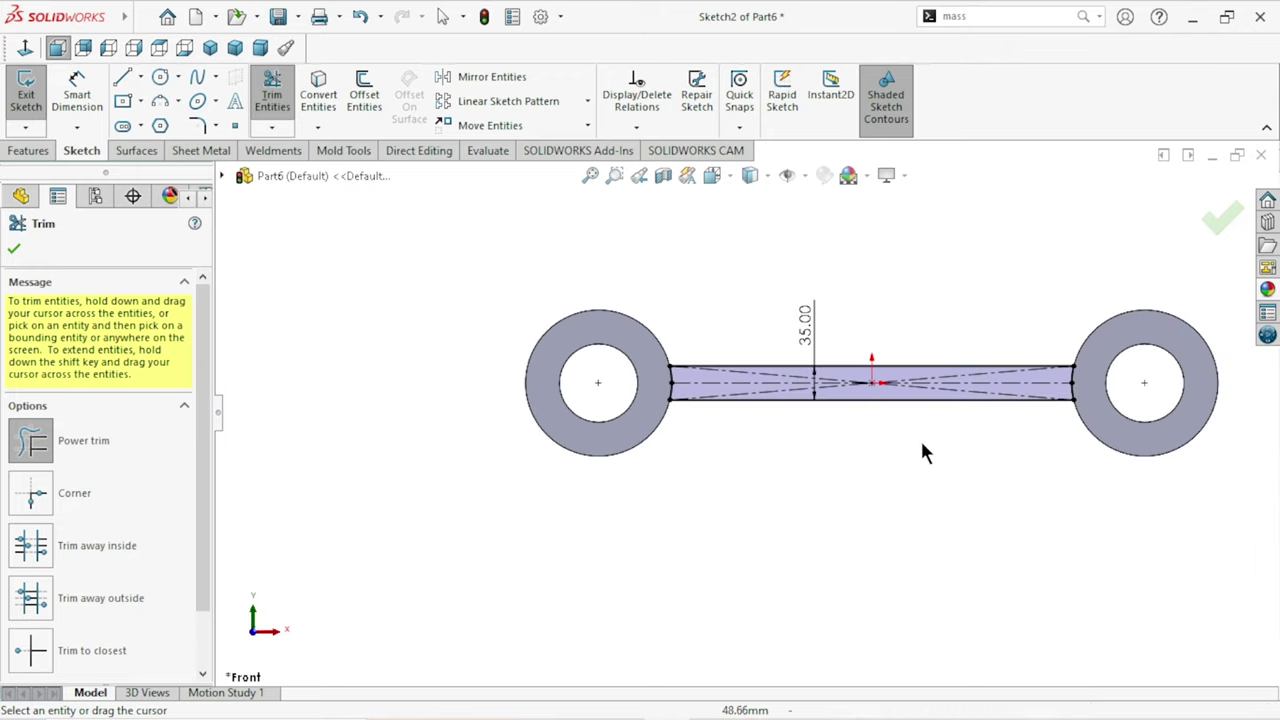
{"action": "scroll", "coordinate": [930, 430], "scroll_direction": "down", "scroll_amount": 1}
{"action": "left_click", "coordinate": [14, 249]}
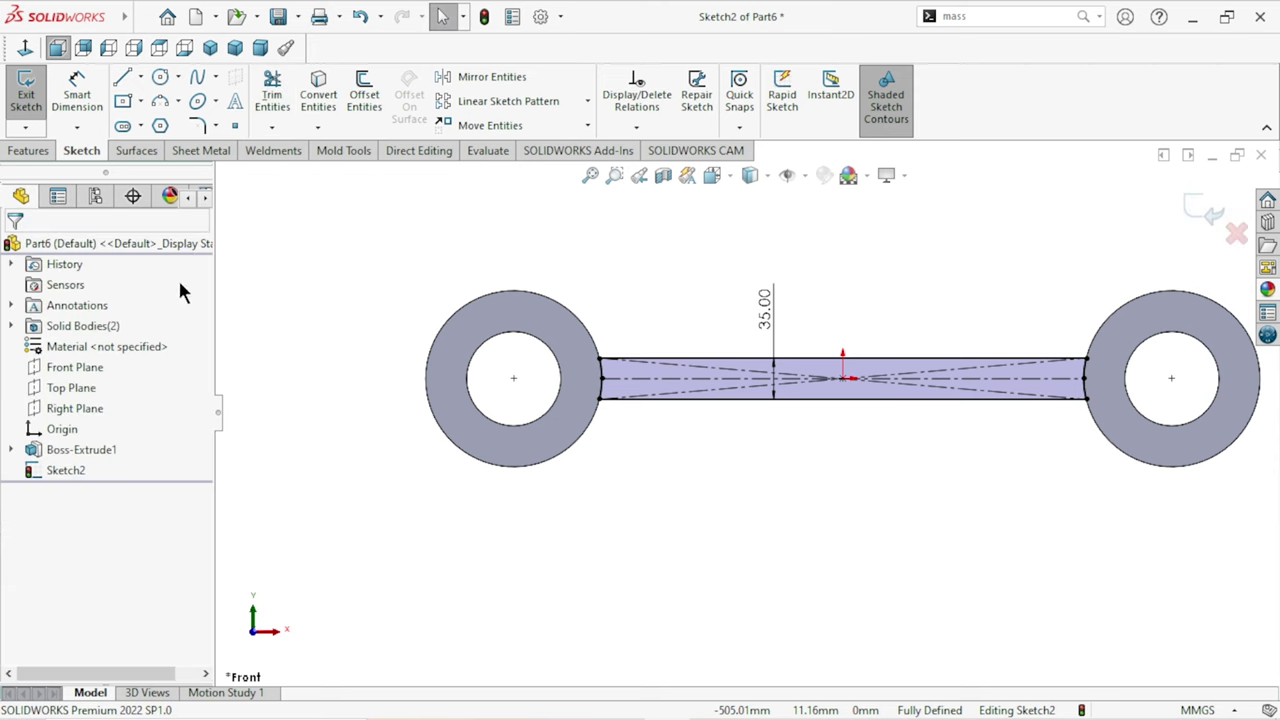
Step: Extrude the bar sketch Mid Plane, 220 mm deep, as Boss-Extrude2
{"action": "left_click", "coordinate": [36, 147]}
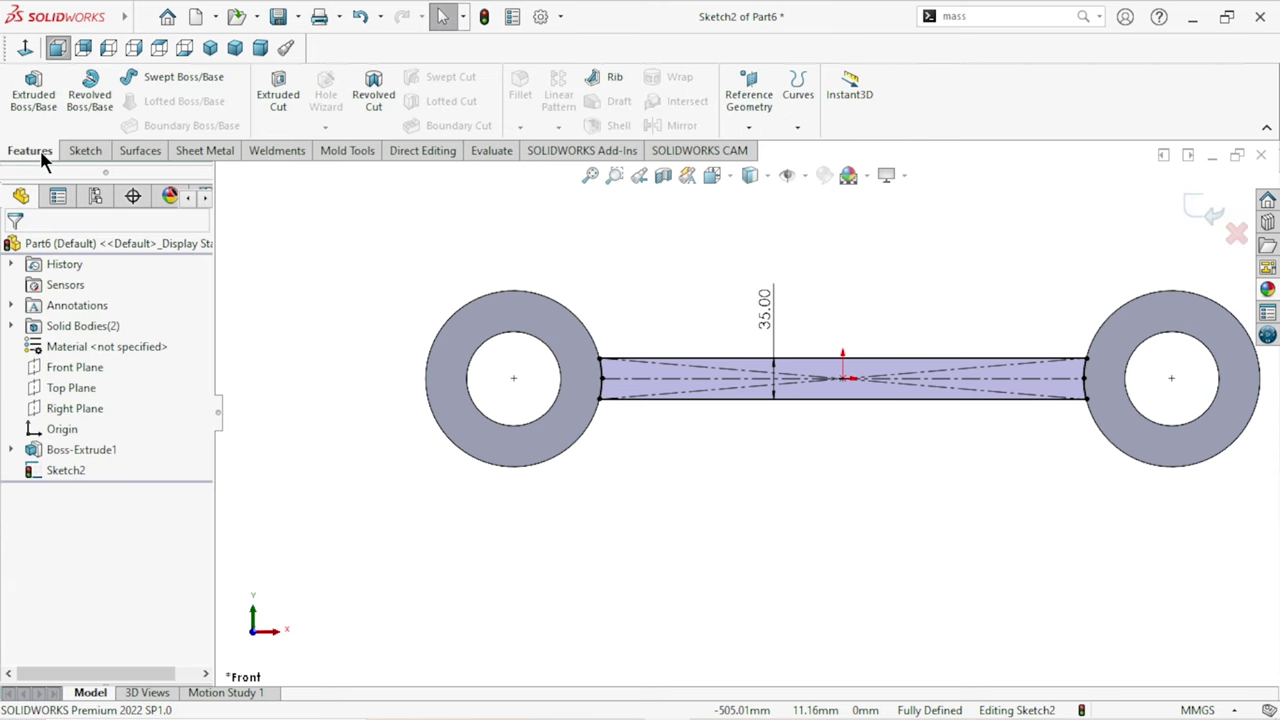
{"action": "left_click", "coordinate": [30, 100]}
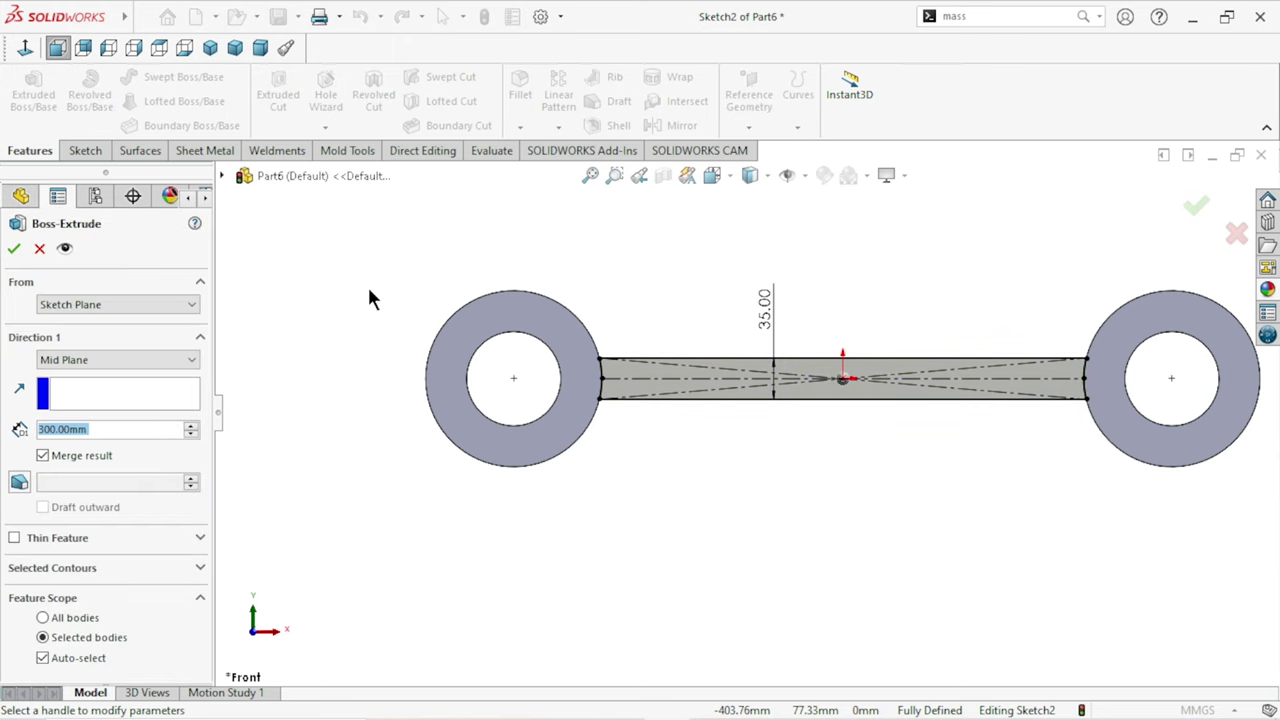
{"action": "left_click", "coordinate": [60, 360]}
{"action": "left_click", "coordinate": [70, 450]}
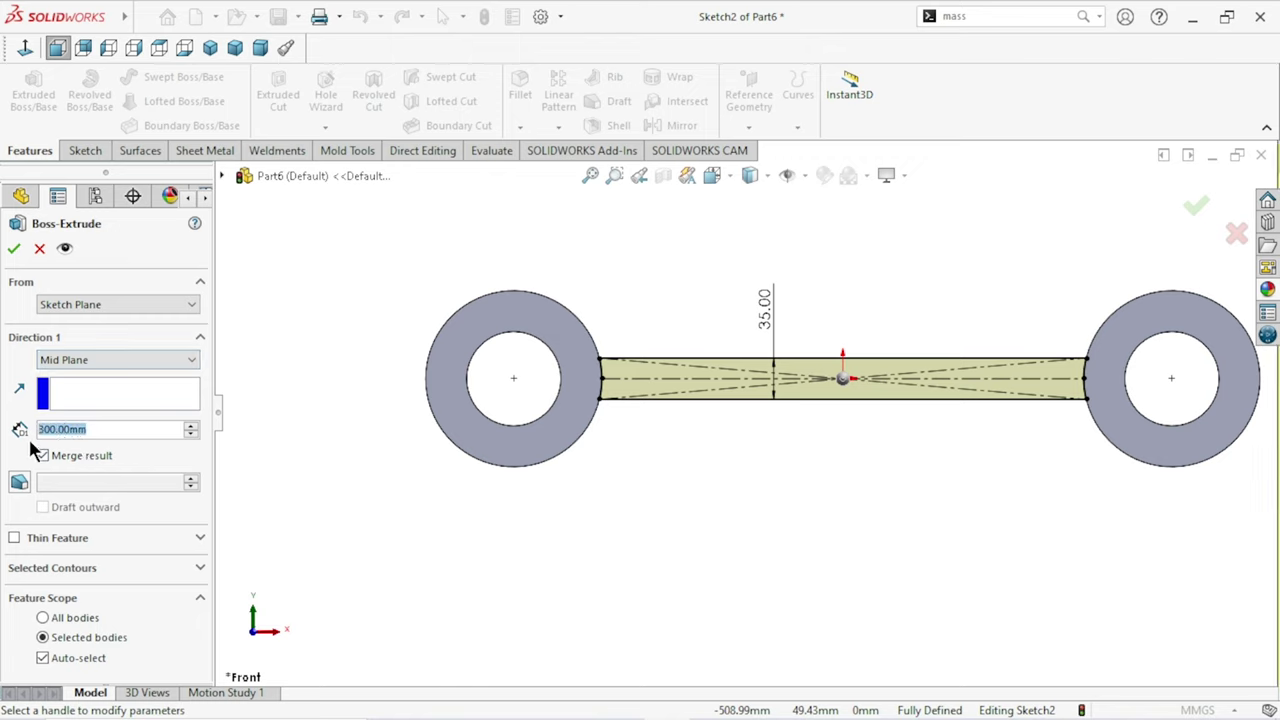
{"action": "type", "text": "220"}
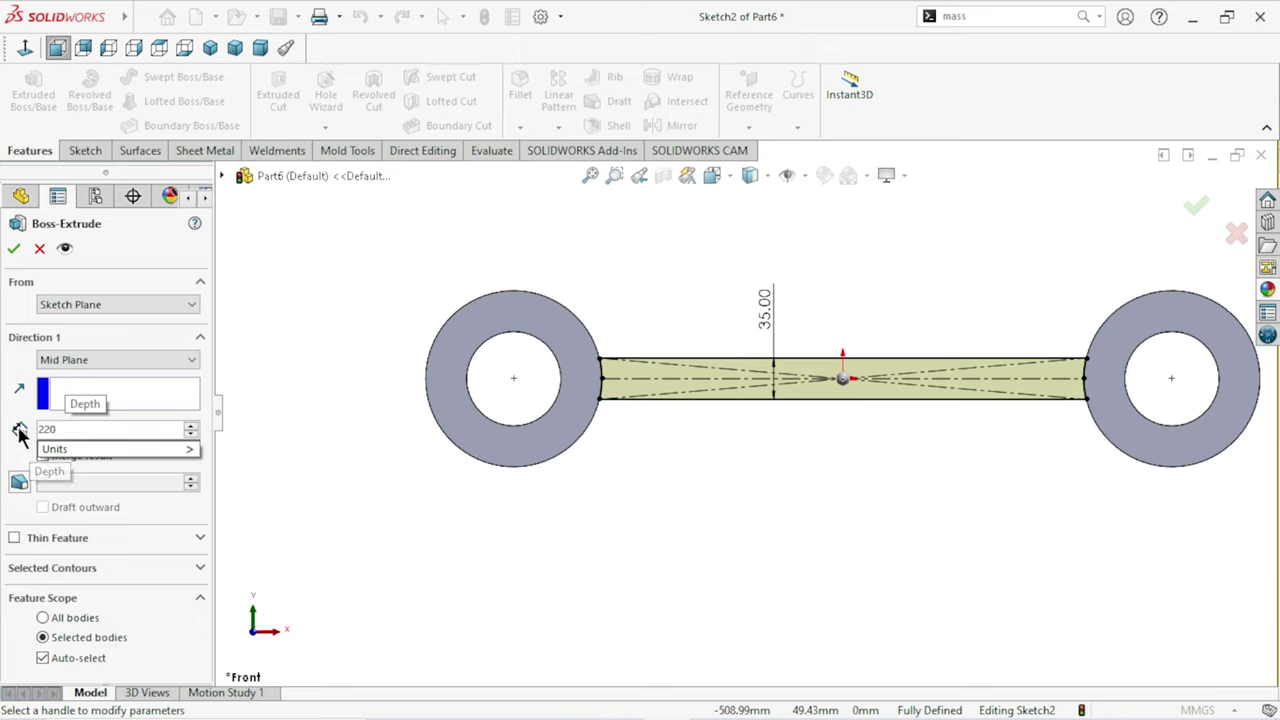
{"action": "key", "text": "Return"}
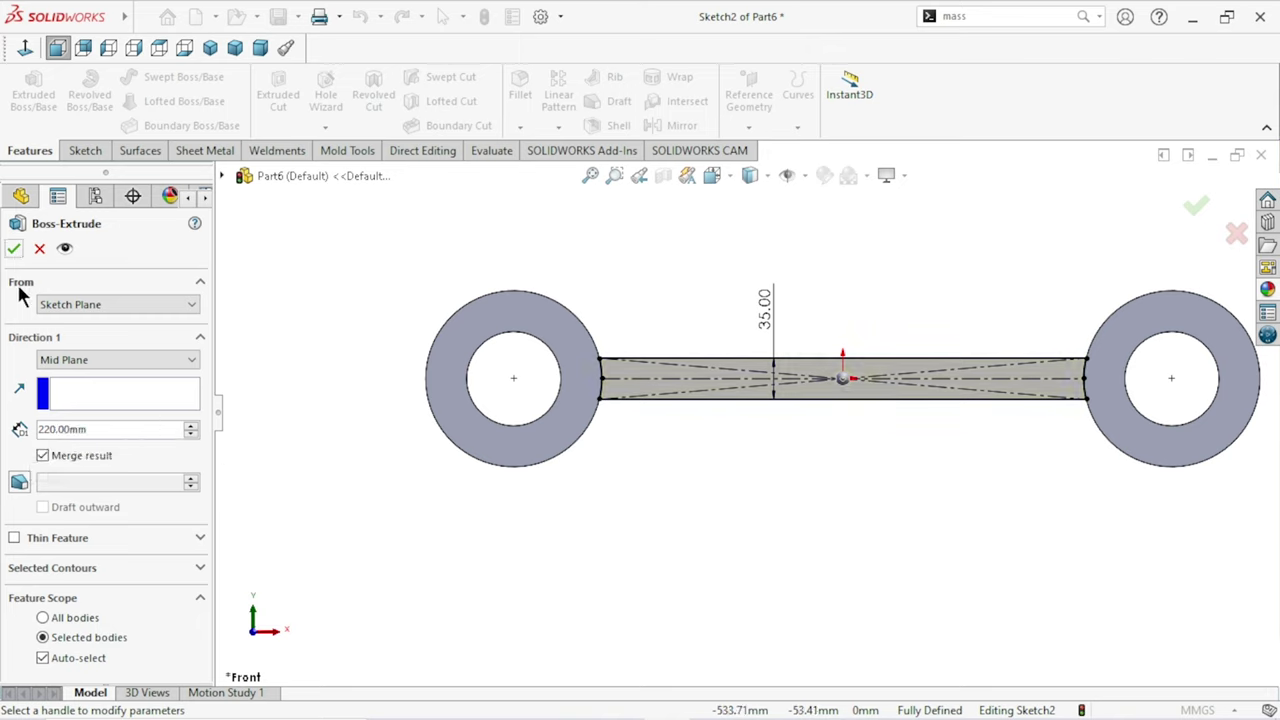
{"action": "left_click", "coordinate": [13, 250]}
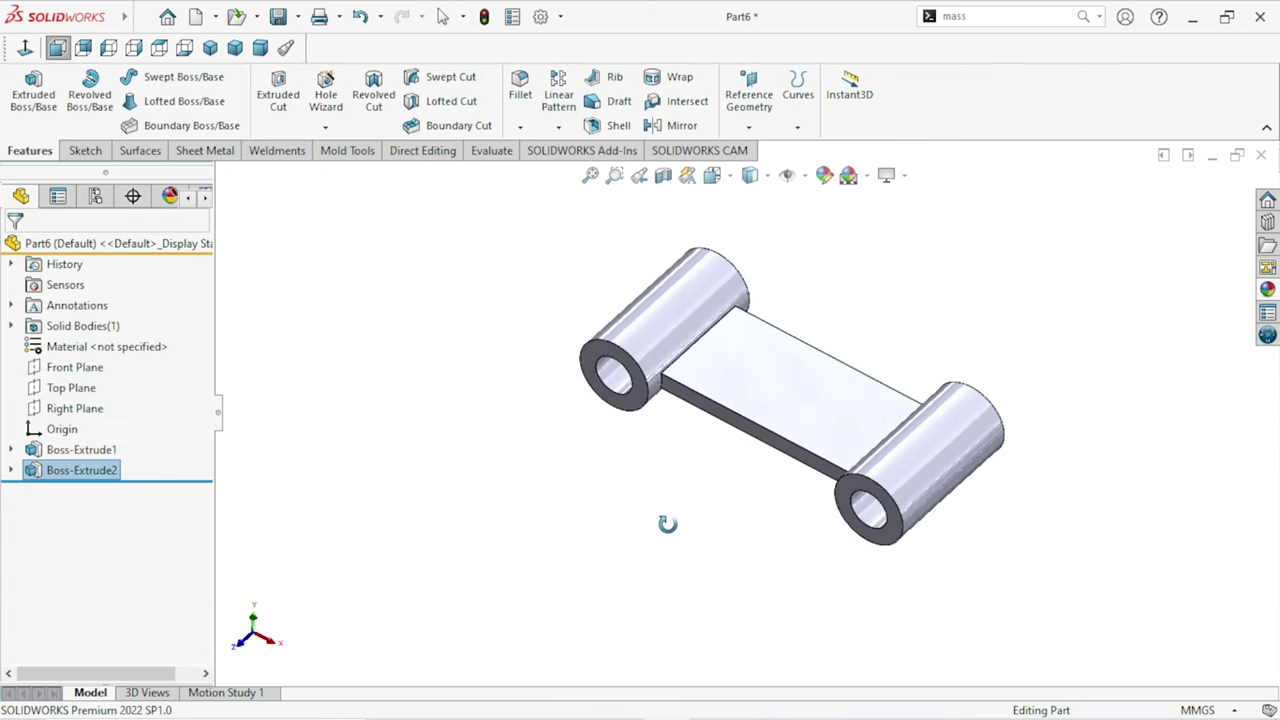
Step: Open a new sketch on the connecting plate's front face, viewed Normal To
{"action": "scroll", "coordinate": [820, 410], "scroll_direction": "down", "scroll_amount": 3}
{"action": "scroll", "coordinate": [822, 418], "scroll_direction": "up", "scroll_amount": 2}
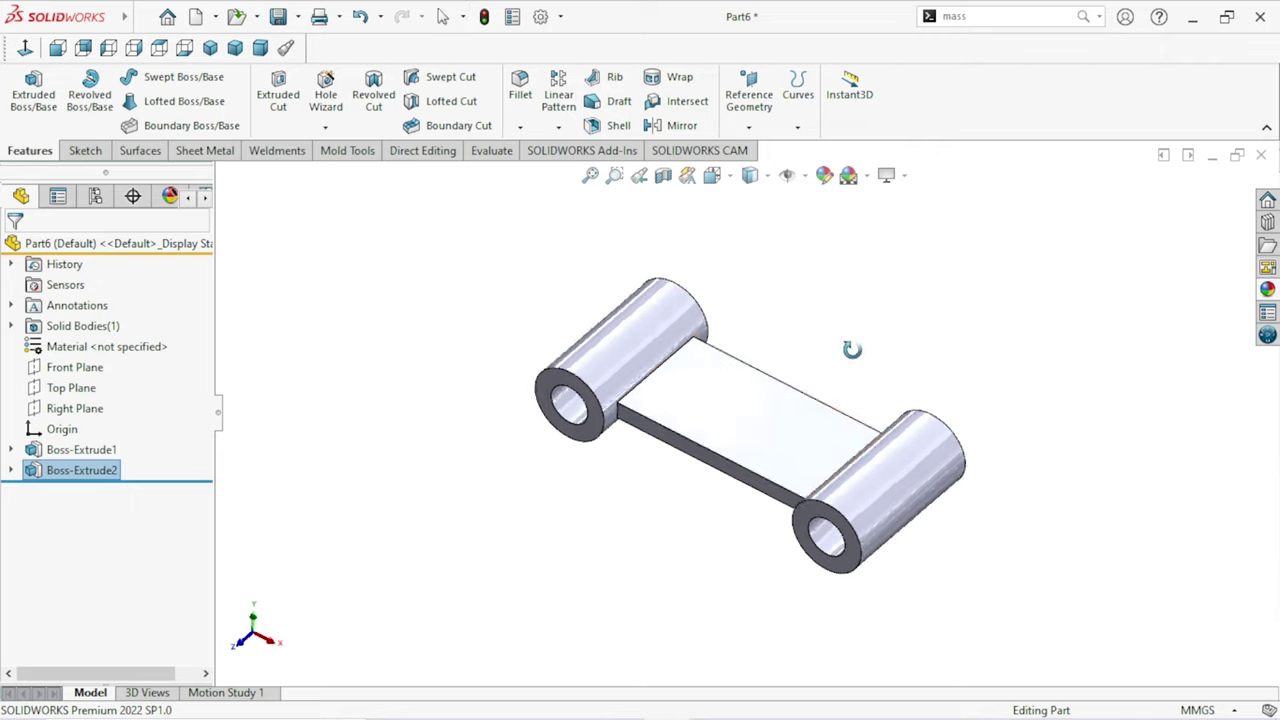
{"action": "mouse_move", "coordinate": [746, 571]}
{"action": "middle_mouse_down"}
{"action": "mouse_move", "coordinate": [711, 502]}
{"action": "mouse_move", "coordinate": [719, 419]}
{"action": "middle_mouse_up"}
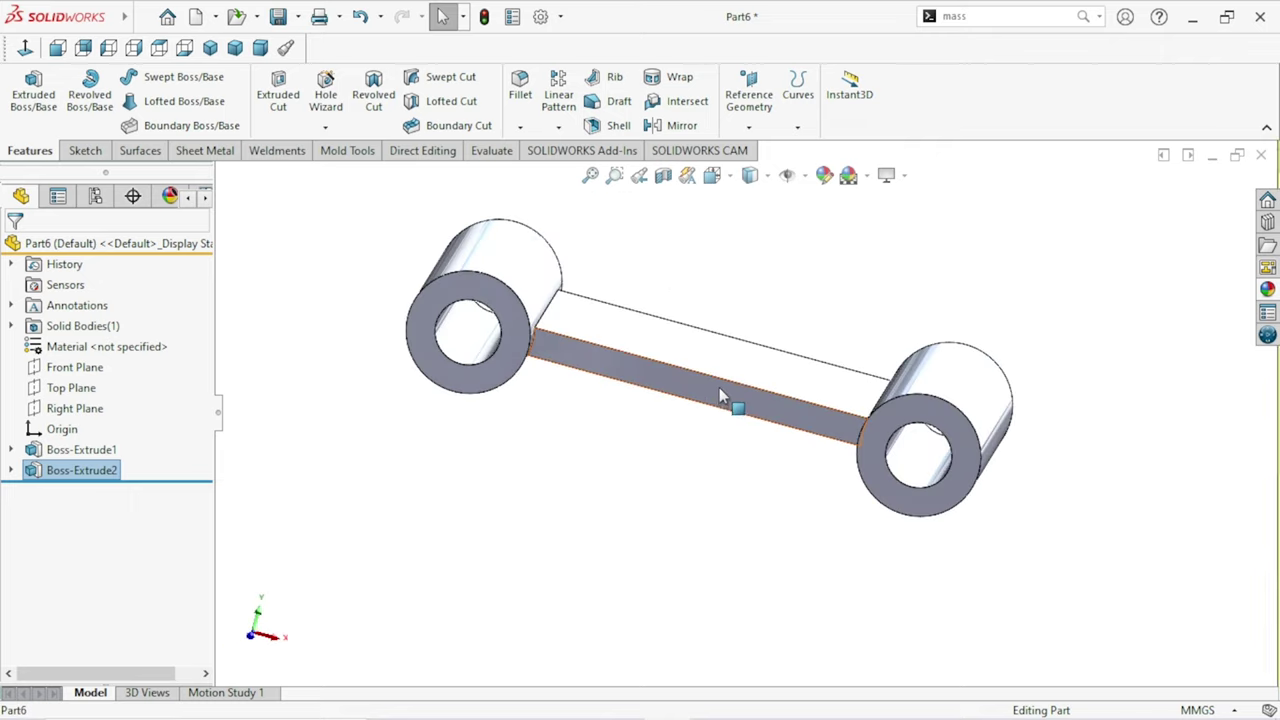
{"action": "left_click", "coordinate": [717, 389]}
{"action": "left_click", "coordinate": [801, 334]}
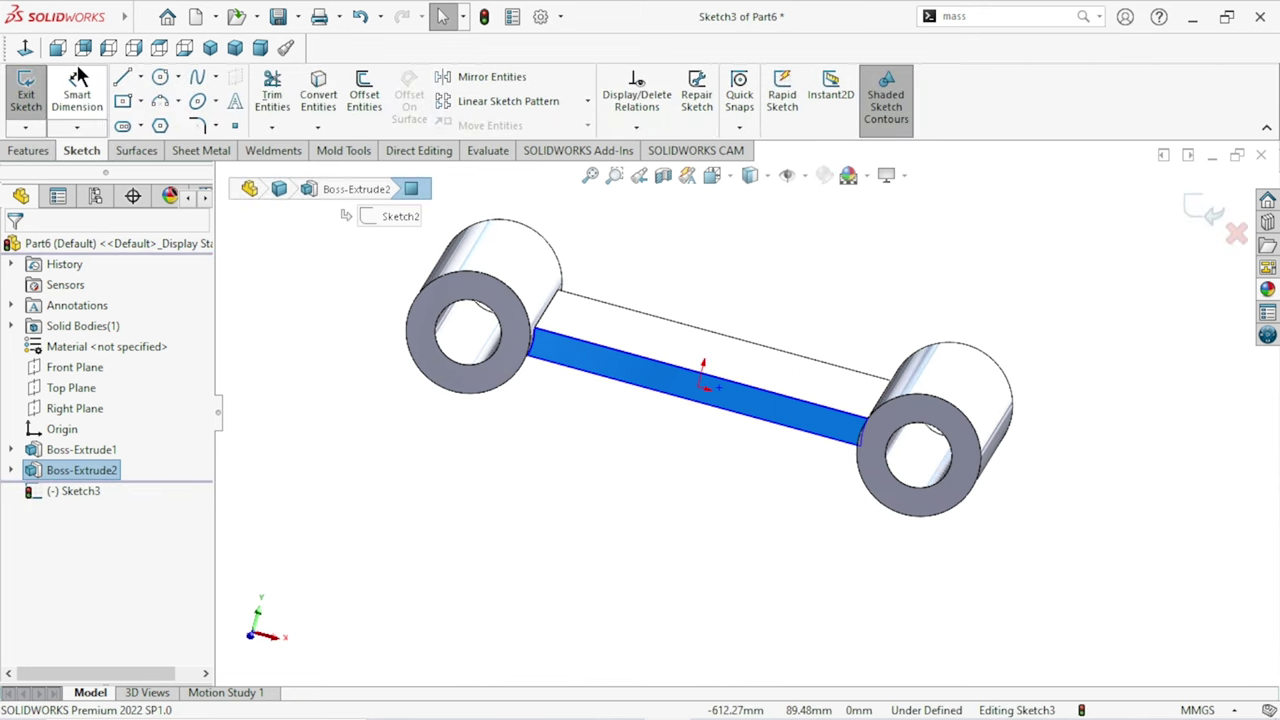
{"action": "left_click", "coordinate": [25, 48]}
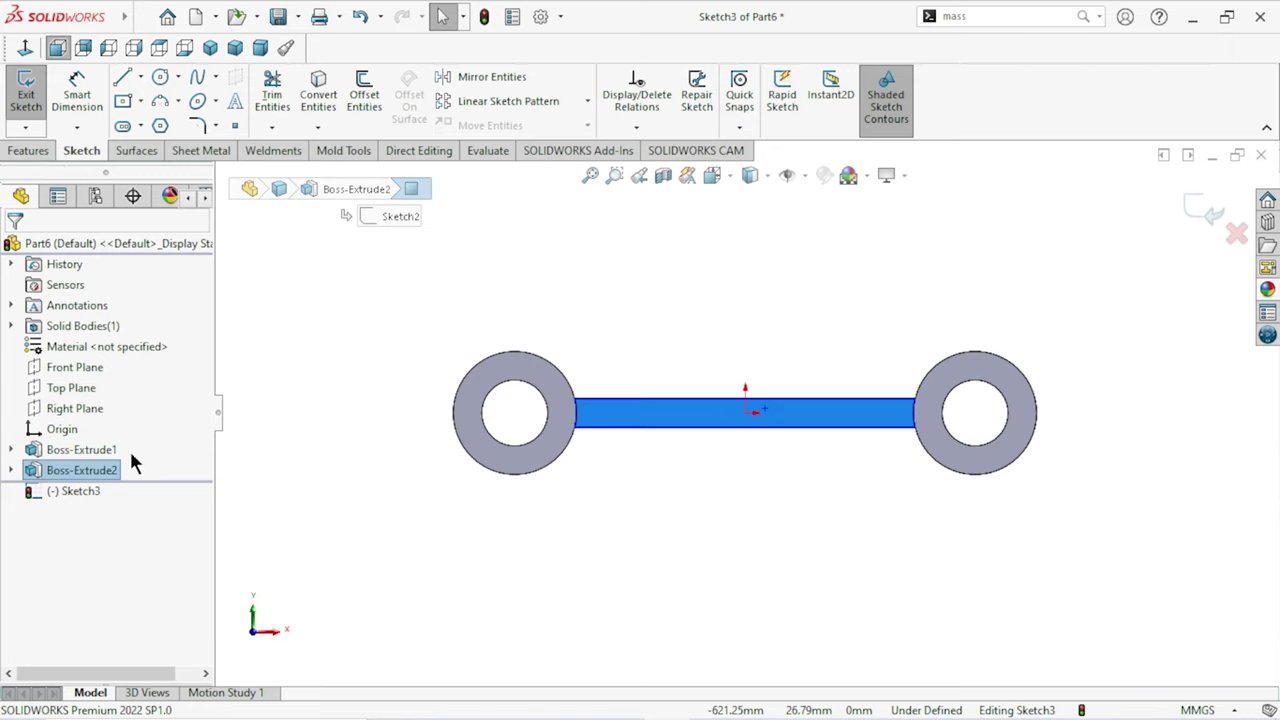
Step: Select the left boss's outer circular edge
{"action": "left_click", "coordinate": [333, 434]}
{"action": "scroll", "coordinate": [720, 440], "scroll_direction": "down", "scroll_amount": 1}
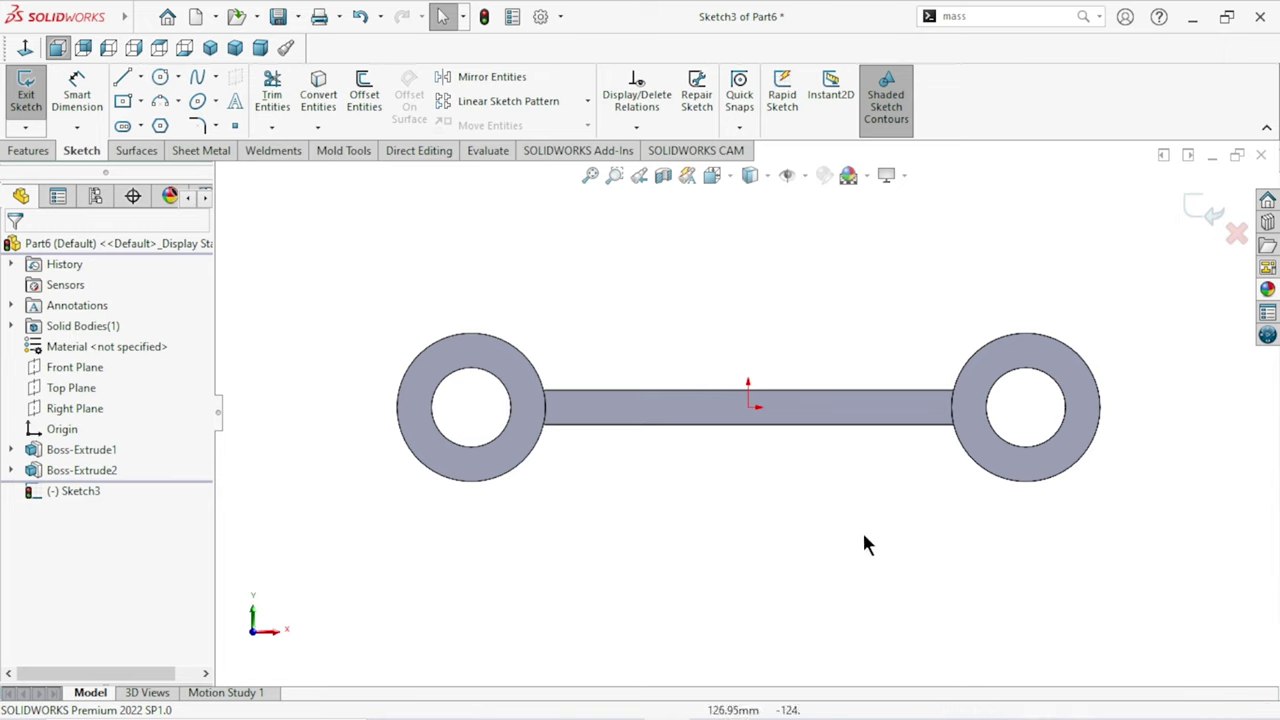
{"action": "left_click", "coordinate": [520, 349]}
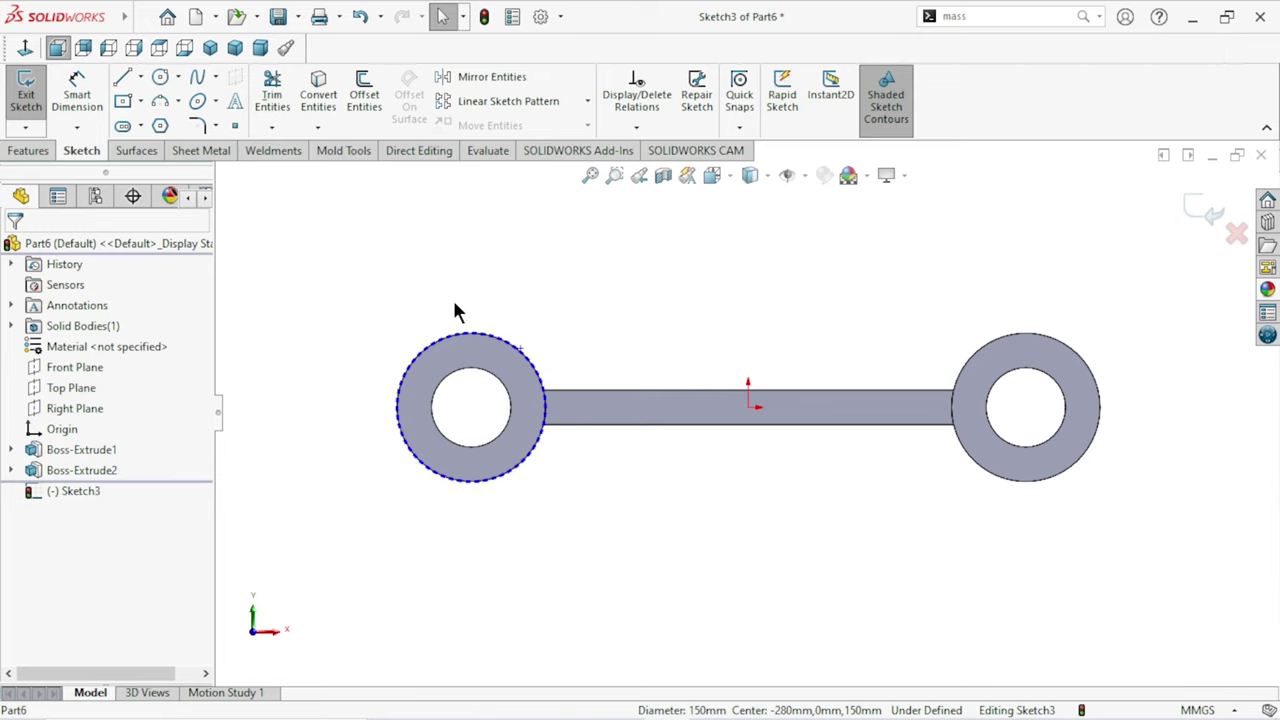
Step: Convert the left and right bosses' outer circular edges into Sketch3 circles
{"action": "left_click", "coordinate": [332, 95]}
{"action": "left_click", "coordinate": [1012, 336]}
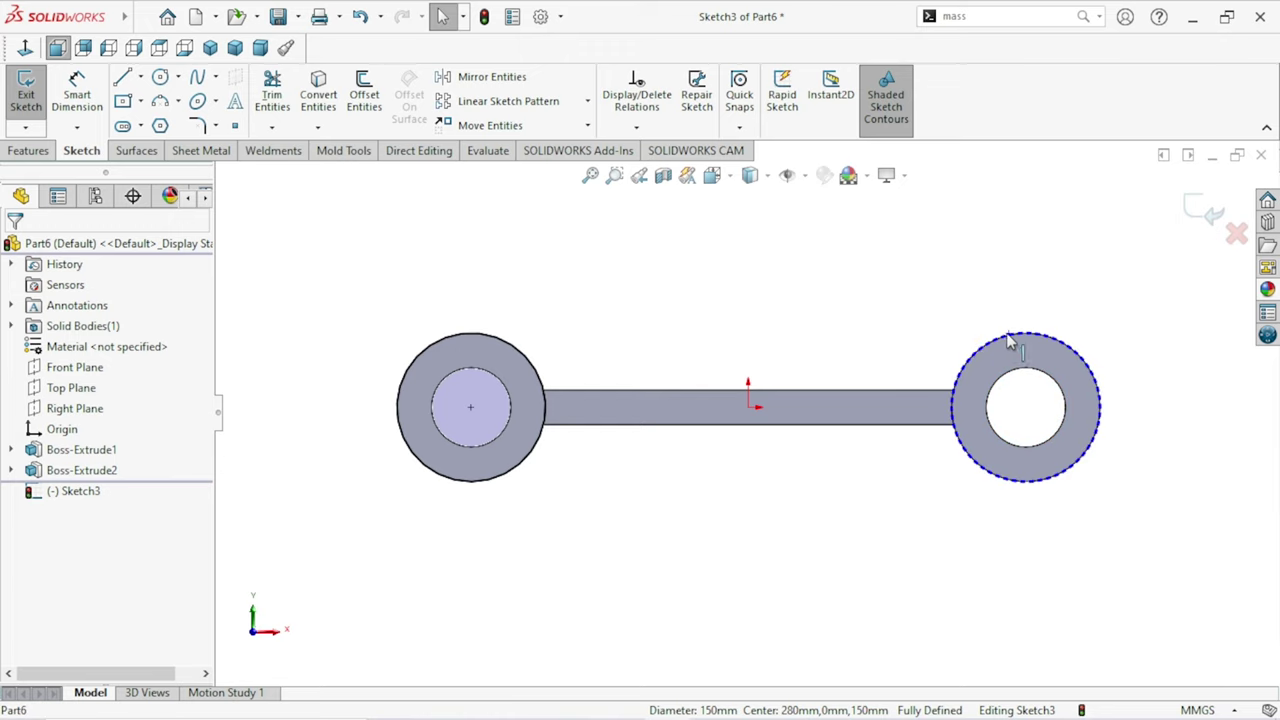
{"action": "left_click", "coordinate": [324, 112]}
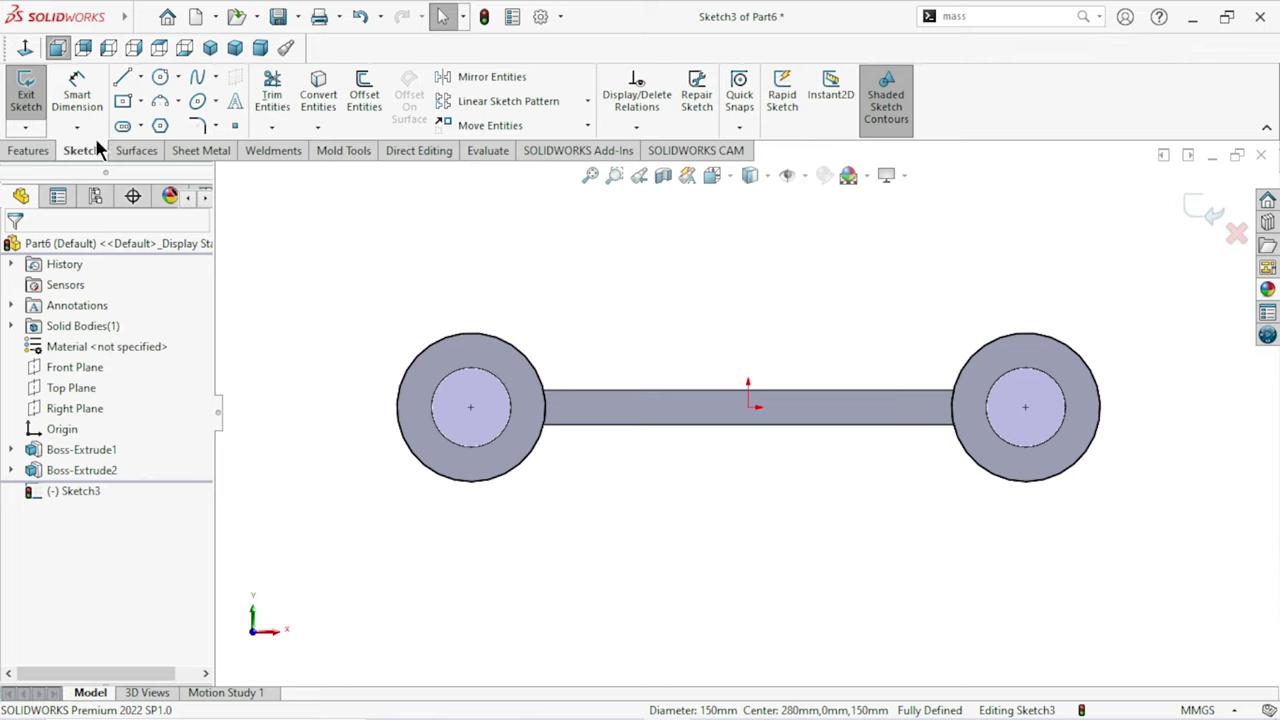
{"action": "left_click", "coordinate": [127, 100]}
Step: Draw a centre rectangle from the origin out to the right boss edge
{"action": "left_click", "coordinate": [750, 409]}
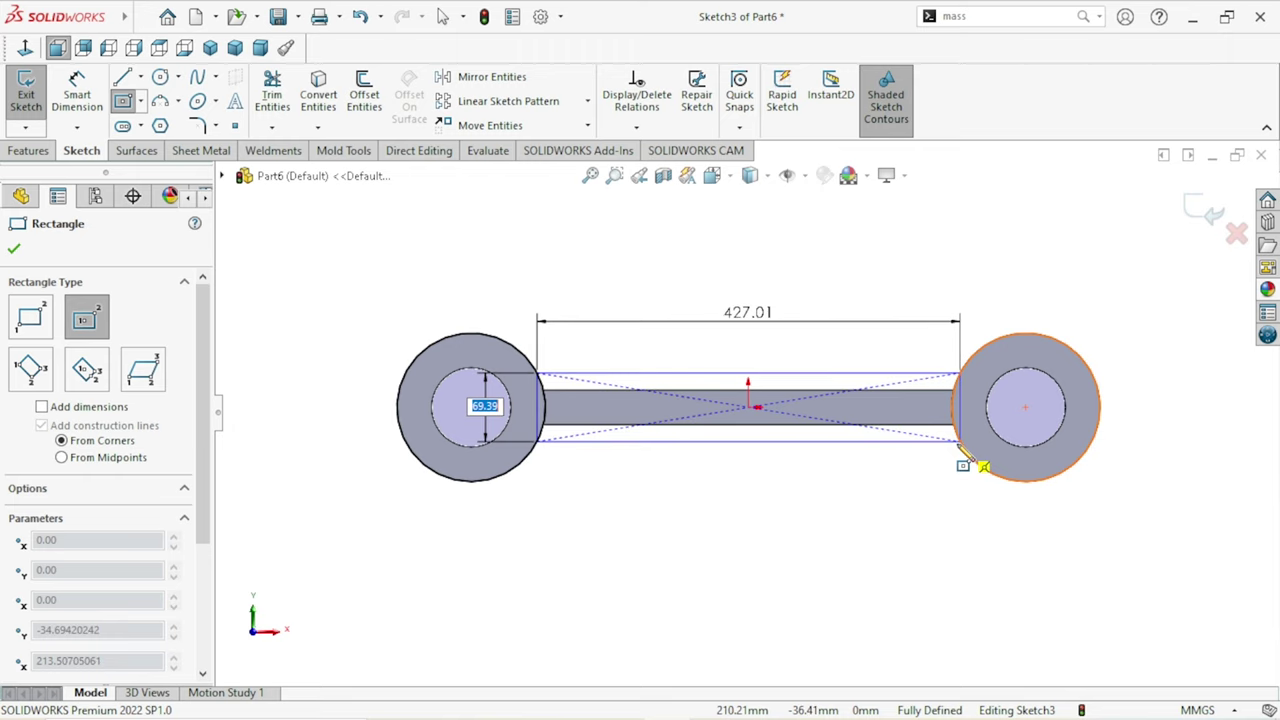
{"action": "left_click", "coordinate": [958, 442]}
{"action": "right_click", "coordinate": [802, 502]}
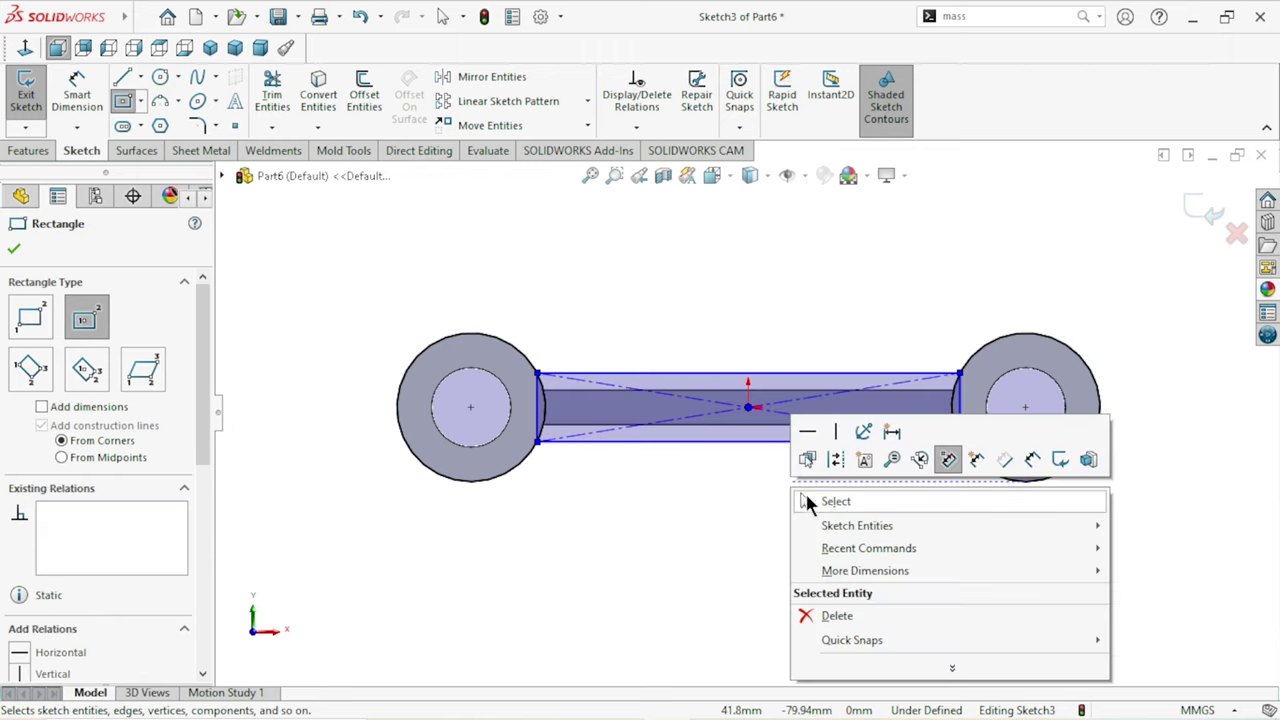
{"action": "left_click", "coordinate": [830, 502]}
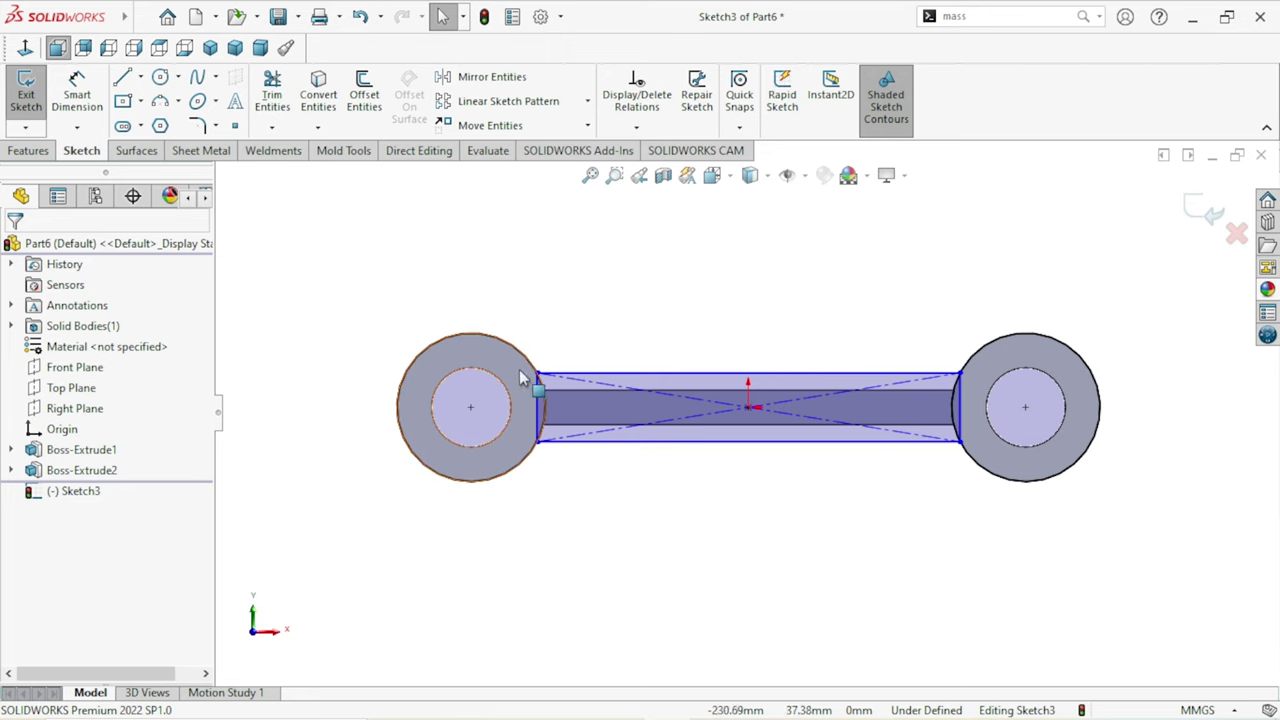
Step: Dimension the rectangle's height between top and bottom edges to 100 mm
{"action": "left_click", "coordinate": [77, 88]}
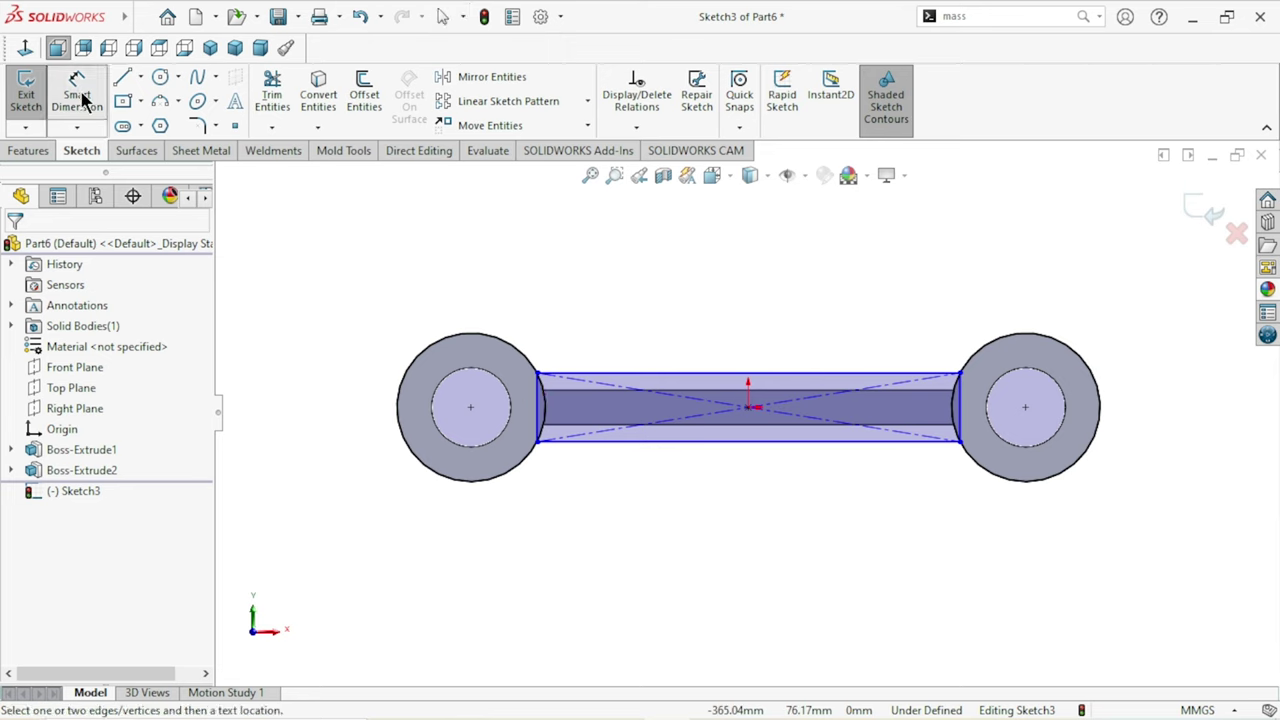
{"action": "left_click", "coordinate": [665, 376]}
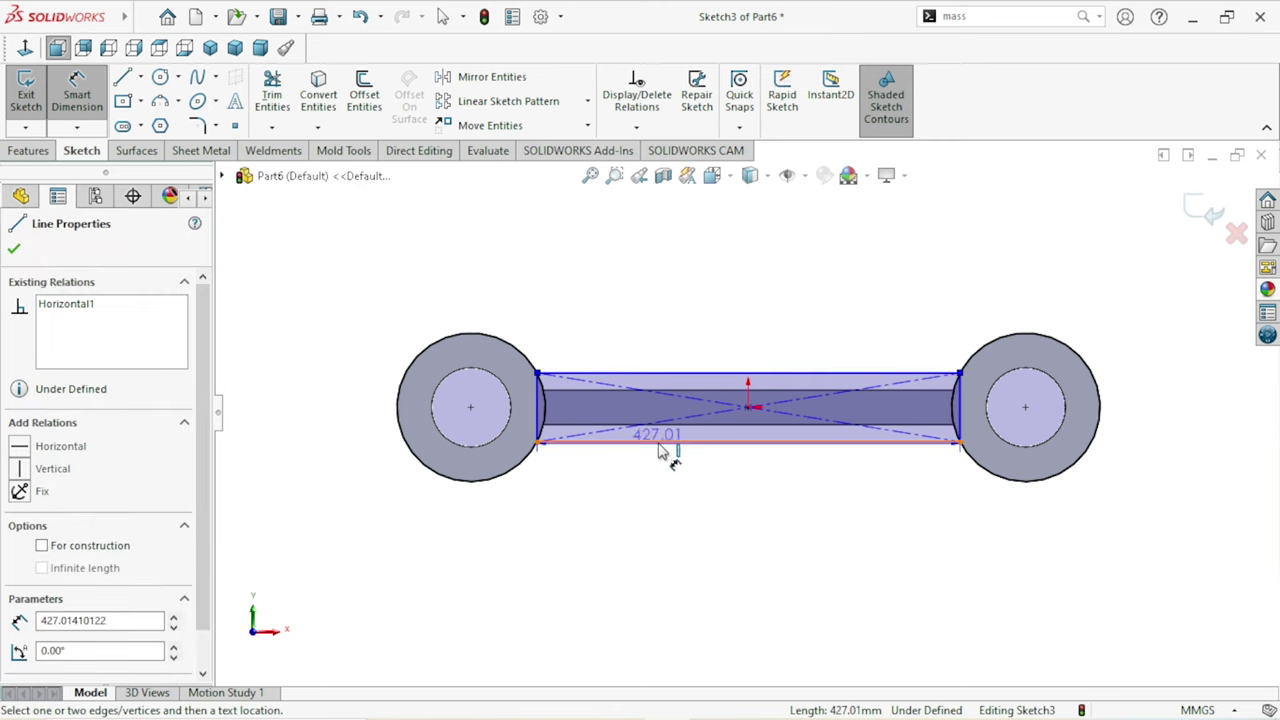
{"action": "left_click", "coordinate": [663, 442]}
{"action": "left_click", "coordinate": [645, 318]}
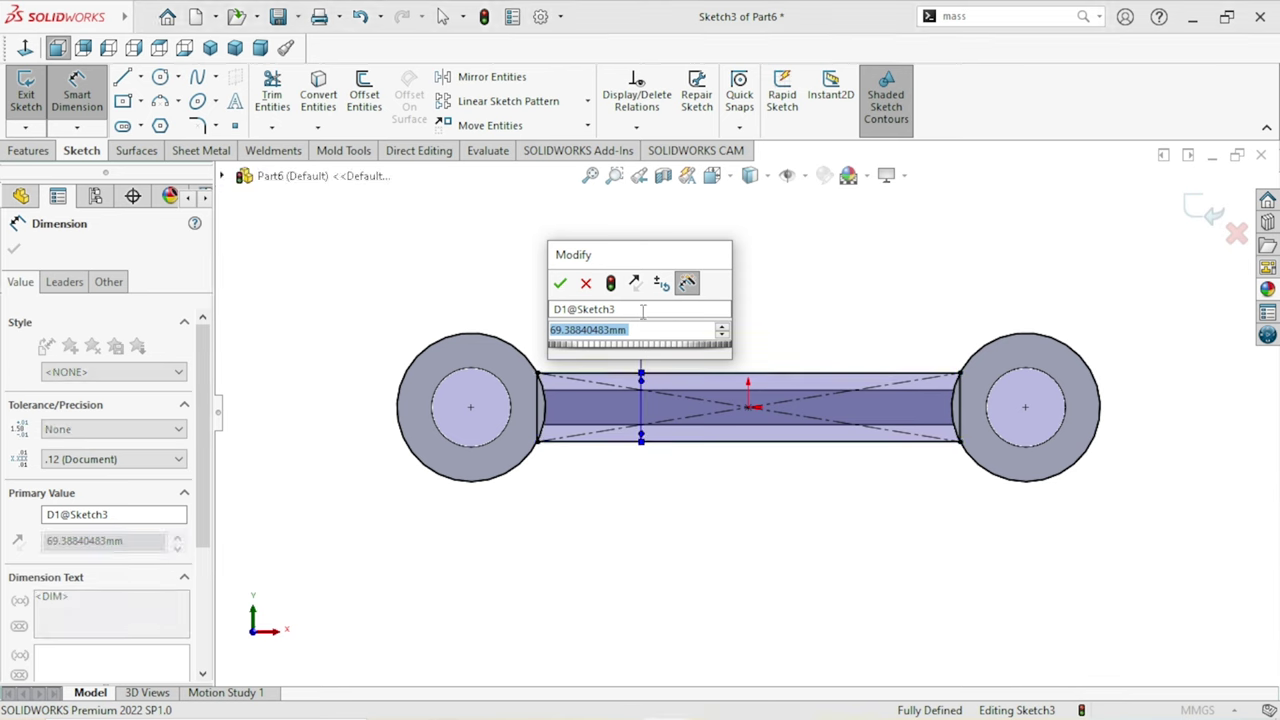
{"action": "type", "text": "100"}
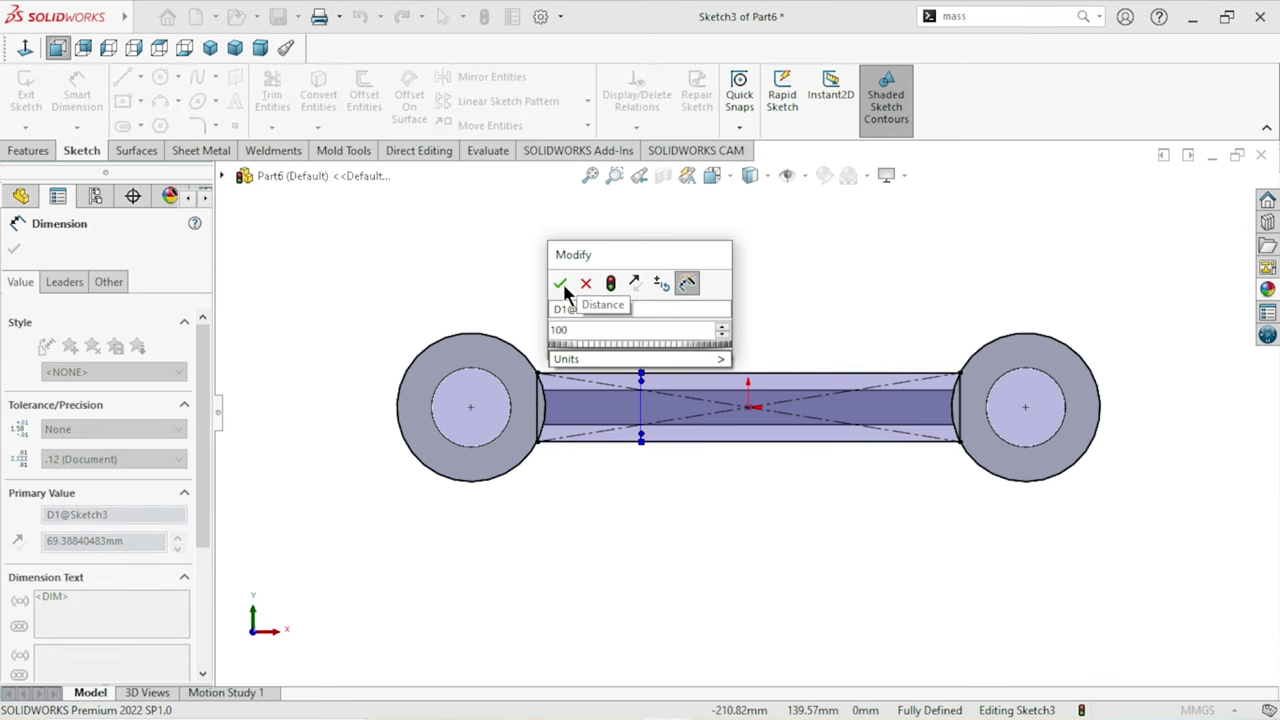
{"action": "left_click", "coordinate": [561, 283]}
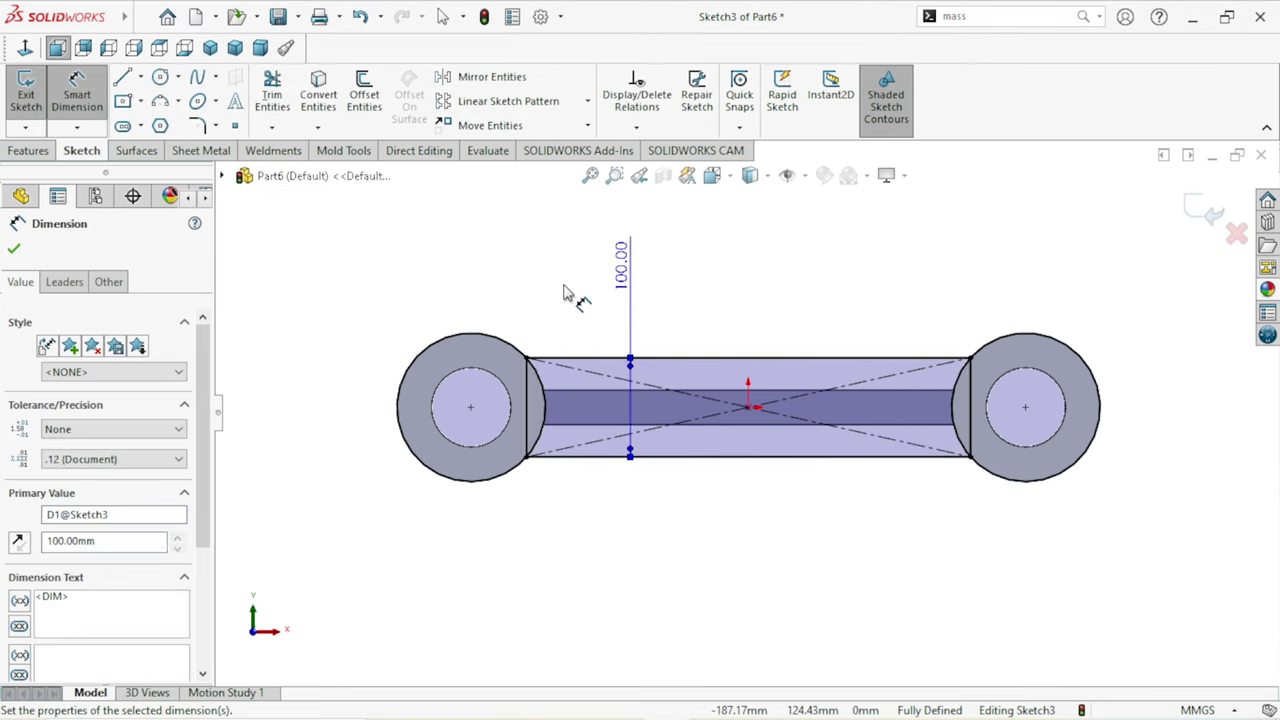
{"action": "right_click", "coordinate": [778, 430]}
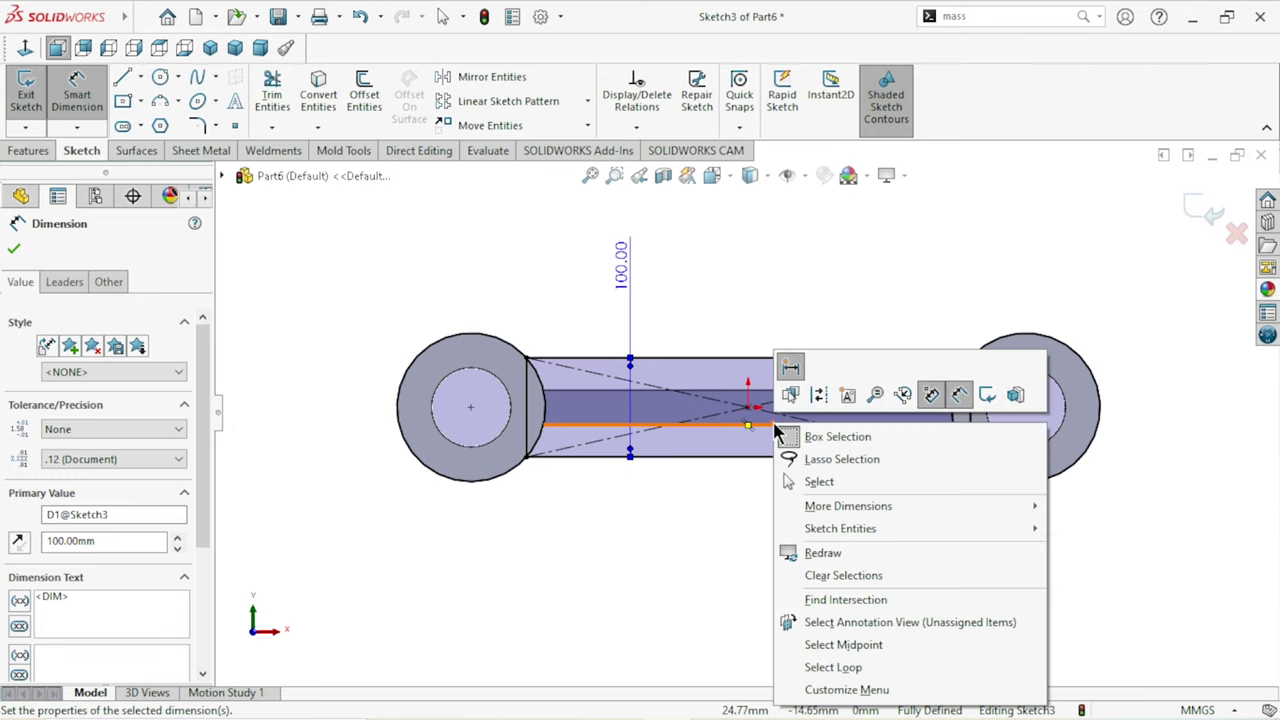
{"action": "left_click", "coordinate": [793, 250]}
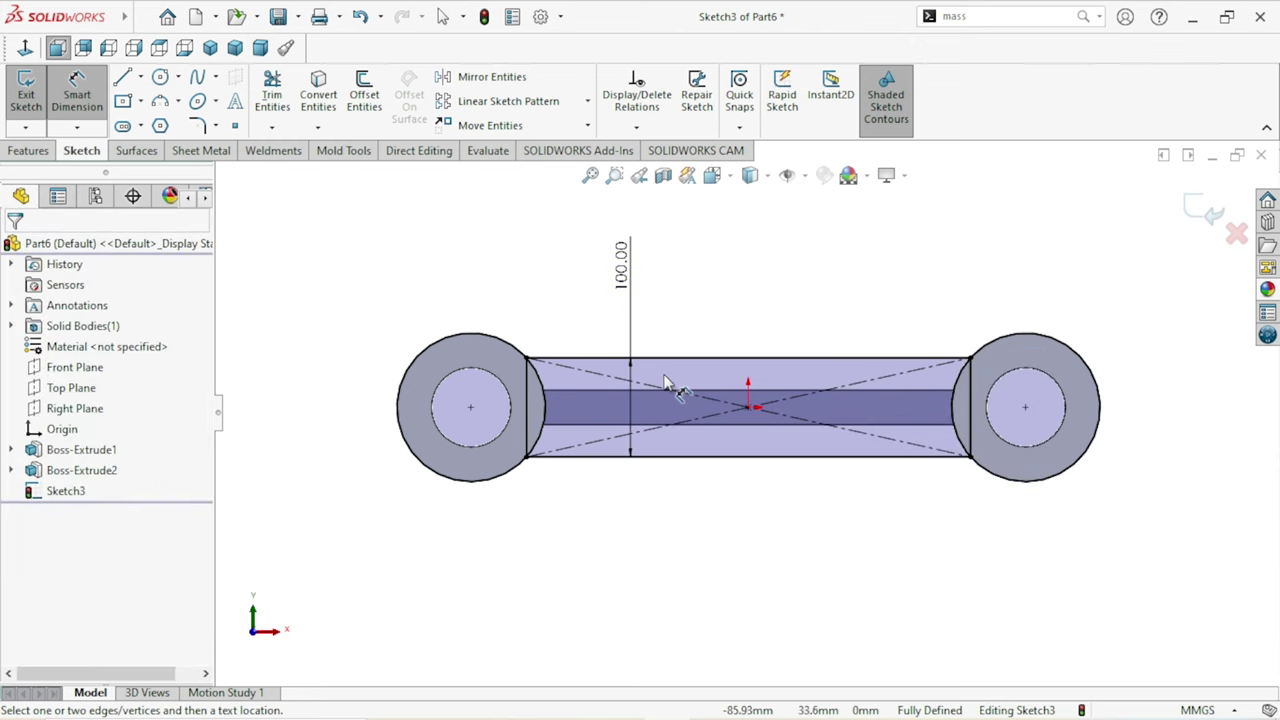
Step: Power-trim the boss circle arcs overlapping the 100 mm rectangle and accept
{"action": "scroll", "coordinate": [570, 420], "scroll_direction": "down", "scroll_amount": 2}
{"action": "scroll", "coordinate": [570, 420], "scroll_direction": "down", "scroll_amount": 1}
{"action": "scroll", "coordinate": [655, 410], "scroll_direction": "up", "scroll_amount": 1}
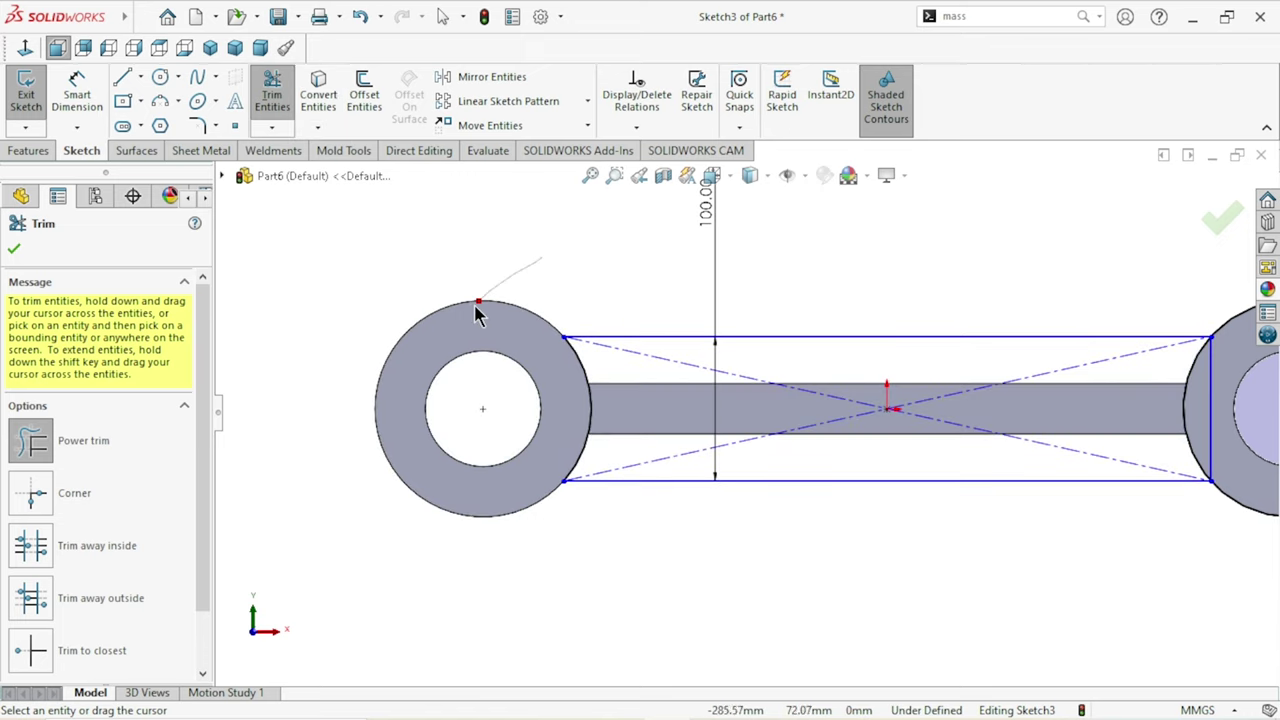
{"action": "key", "text": "z"}
{"action": "key", "text": "z"}
{"action": "key", "text": "z"}
{"action": "scroll", "coordinate": [1030, 398], "scroll_direction": "down", "scroll_amount": 2}
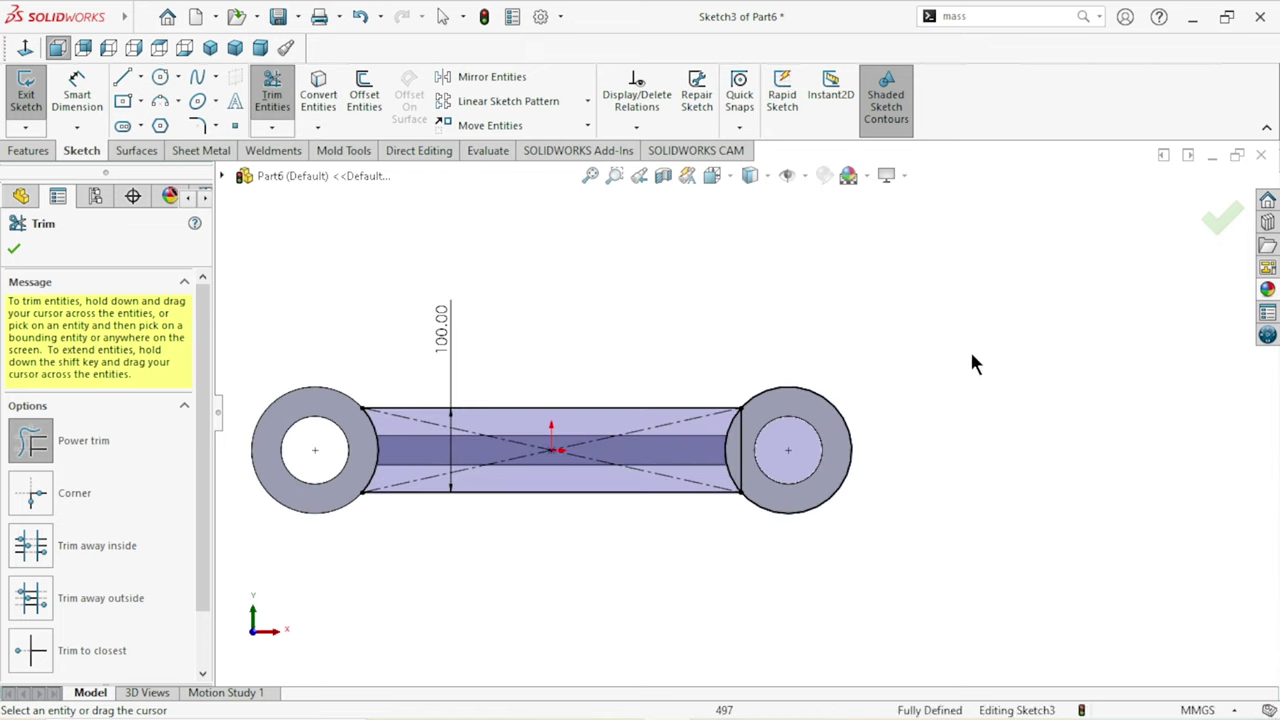
{"action": "scroll", "coordinate": [986, 354], "scroll_direction": "down", "scroll_amount": 3}
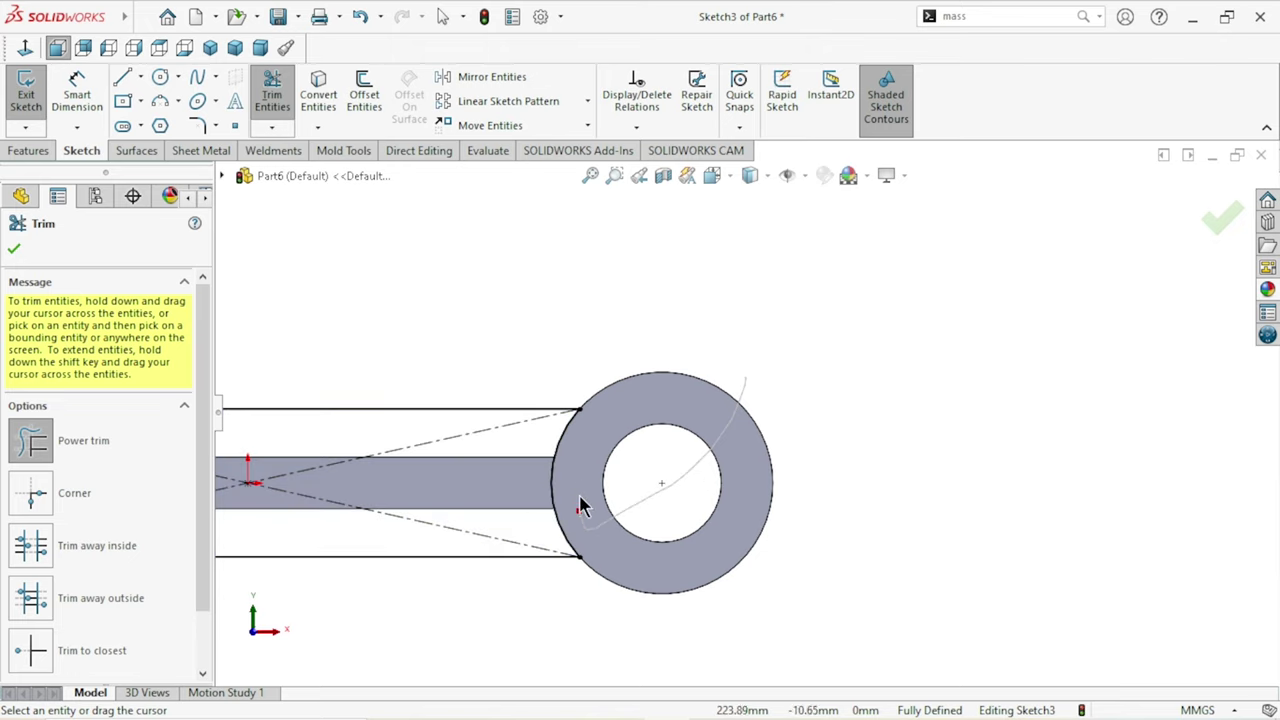
{"action": "key", "text": "z"}
{"action": "key", "text": "z"}
{"action": "key", "text": "z"}
{"action": "scroll", "coordinate": [697, 567], "scroll_direction": "up", "scroll_amount": 2}
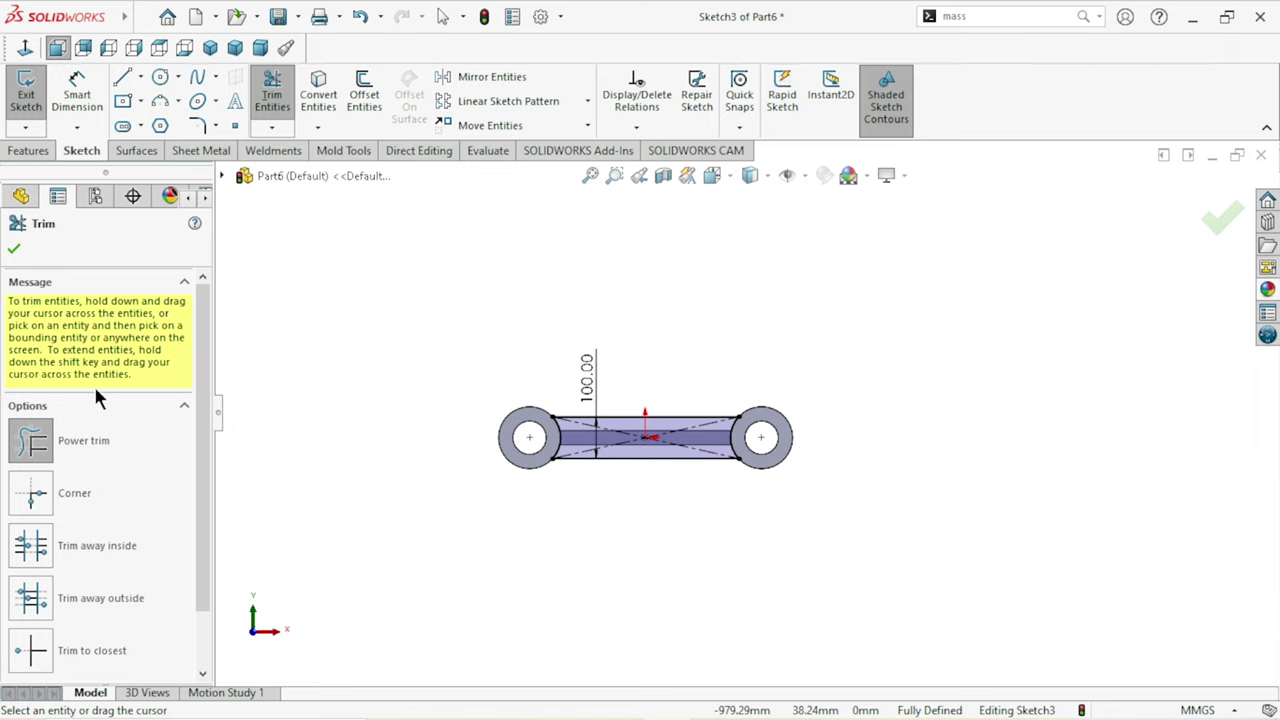
{"action": "left_click", "coordinate": [15, 250]}
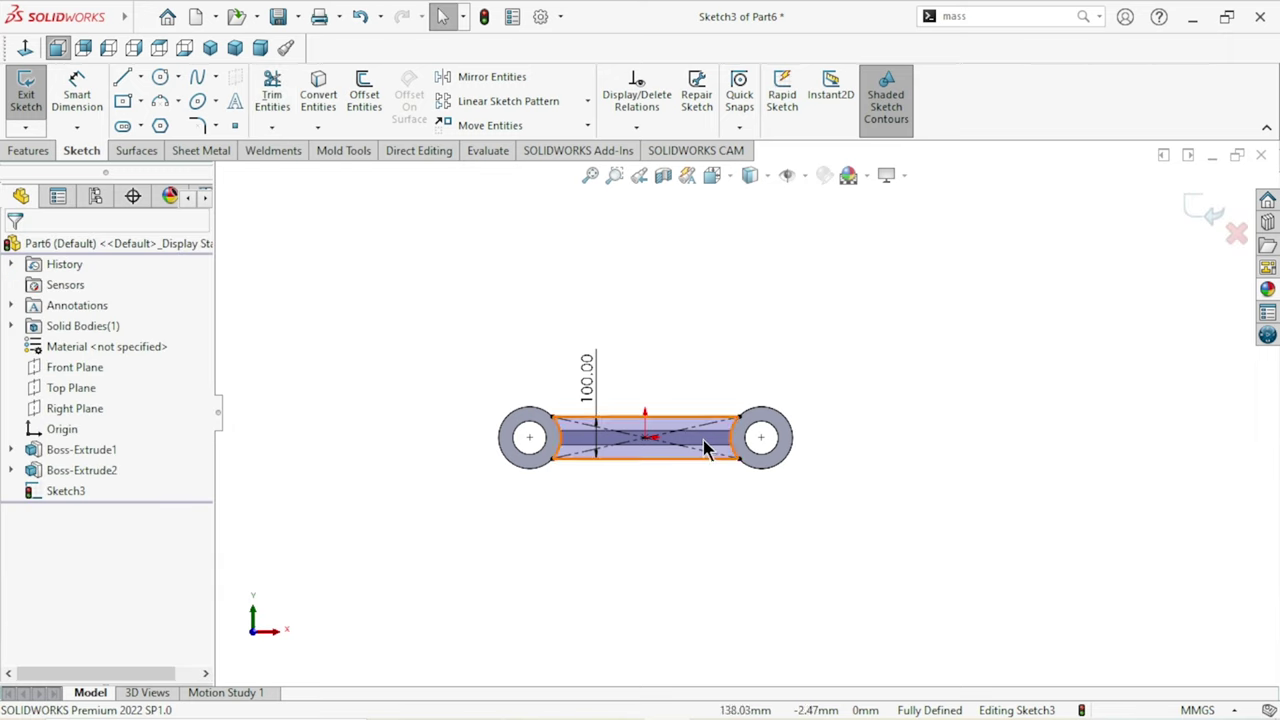
{"action": "scroll", "coordinate": [590, 468], "scroll_direction": "down", "scroll_amount": 1}
{"action": "left_click", "coordinate": [40, 155]}
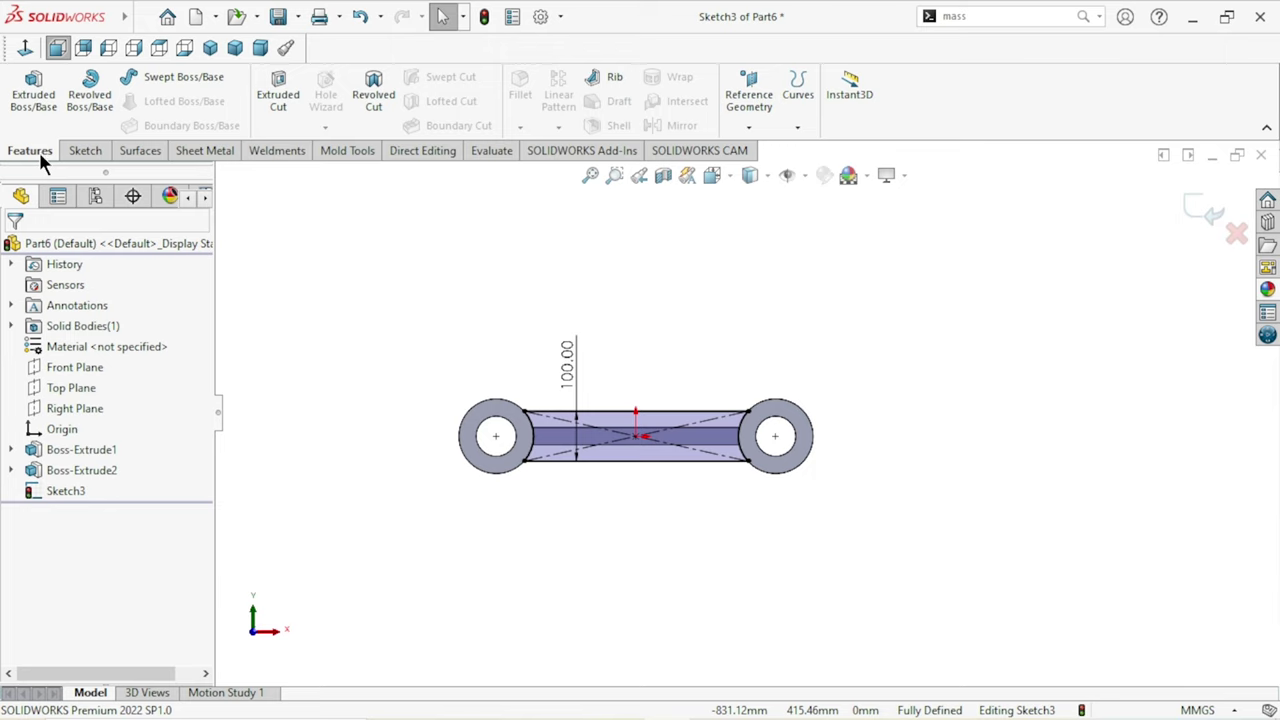
Step: Extrude Sketch3 Blind 30 mm in one direction as Boss-Extrude3
{"action": "left_click", "coordinate": [33, 98]}
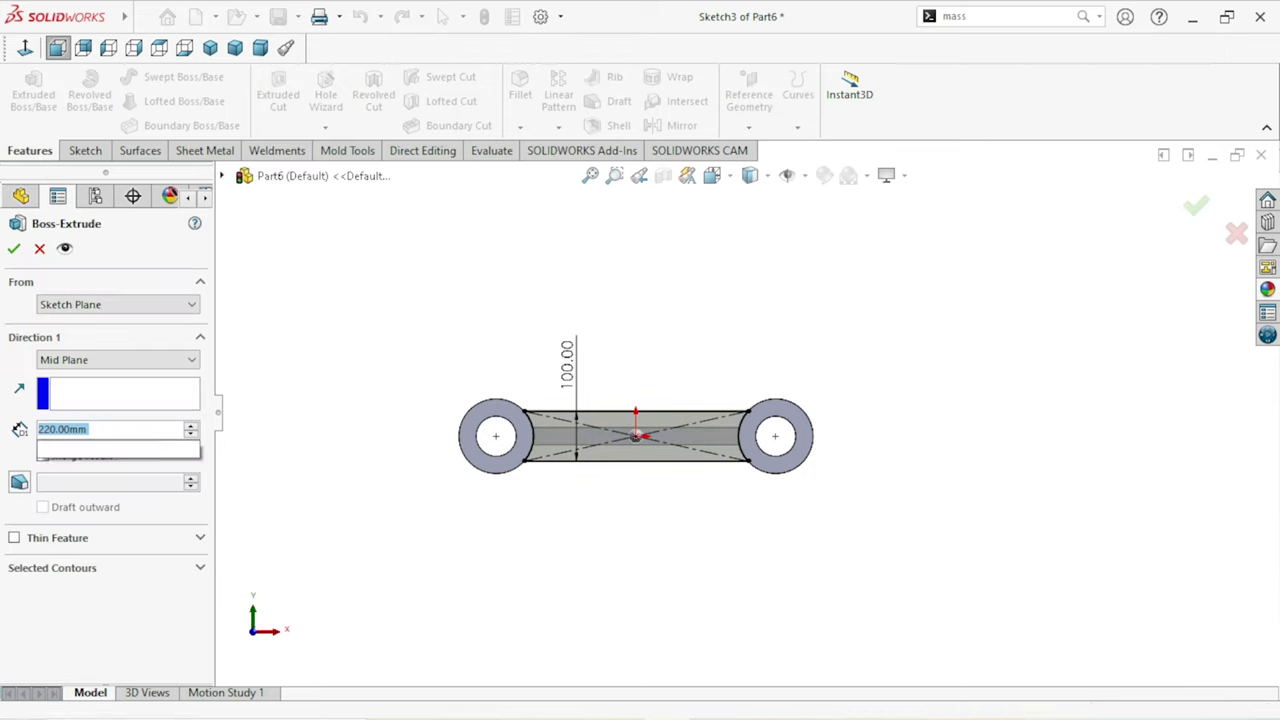
{"action": "type", "text": "30"}
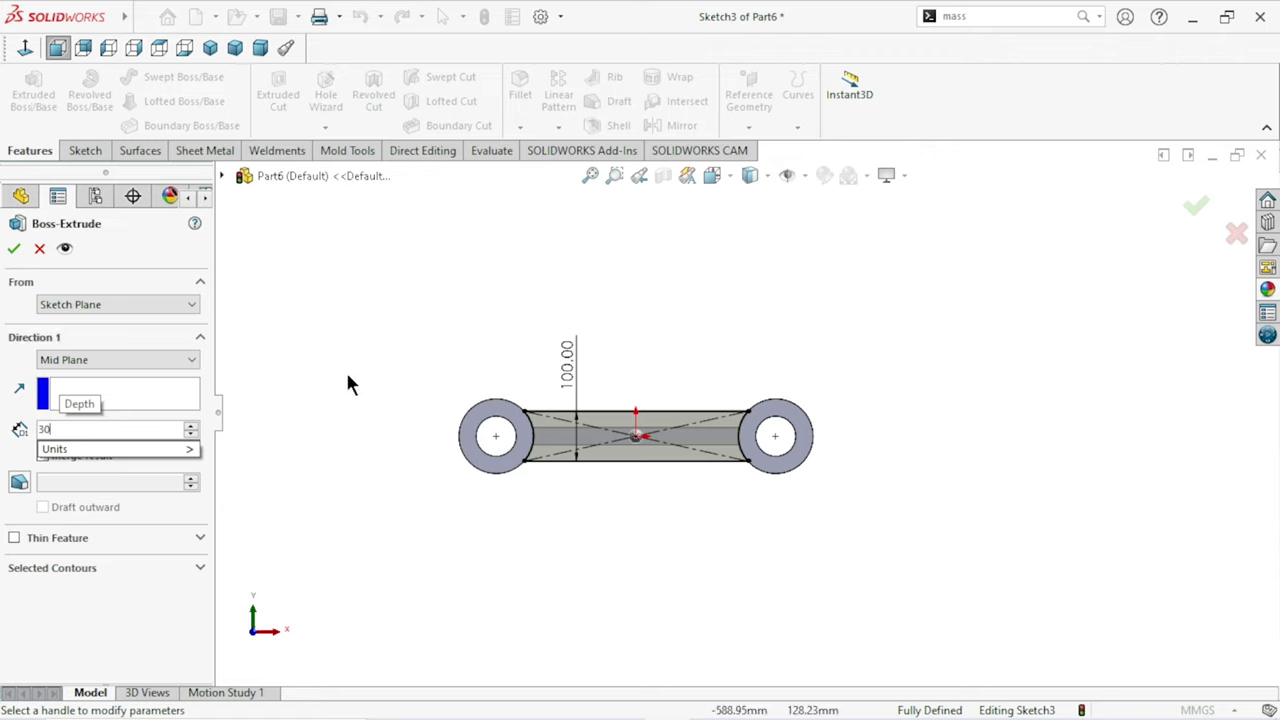
{"action": "left_click", "coordinate": [140, 359]}
{"action": "left_click", "coordinate": [100, 372]}
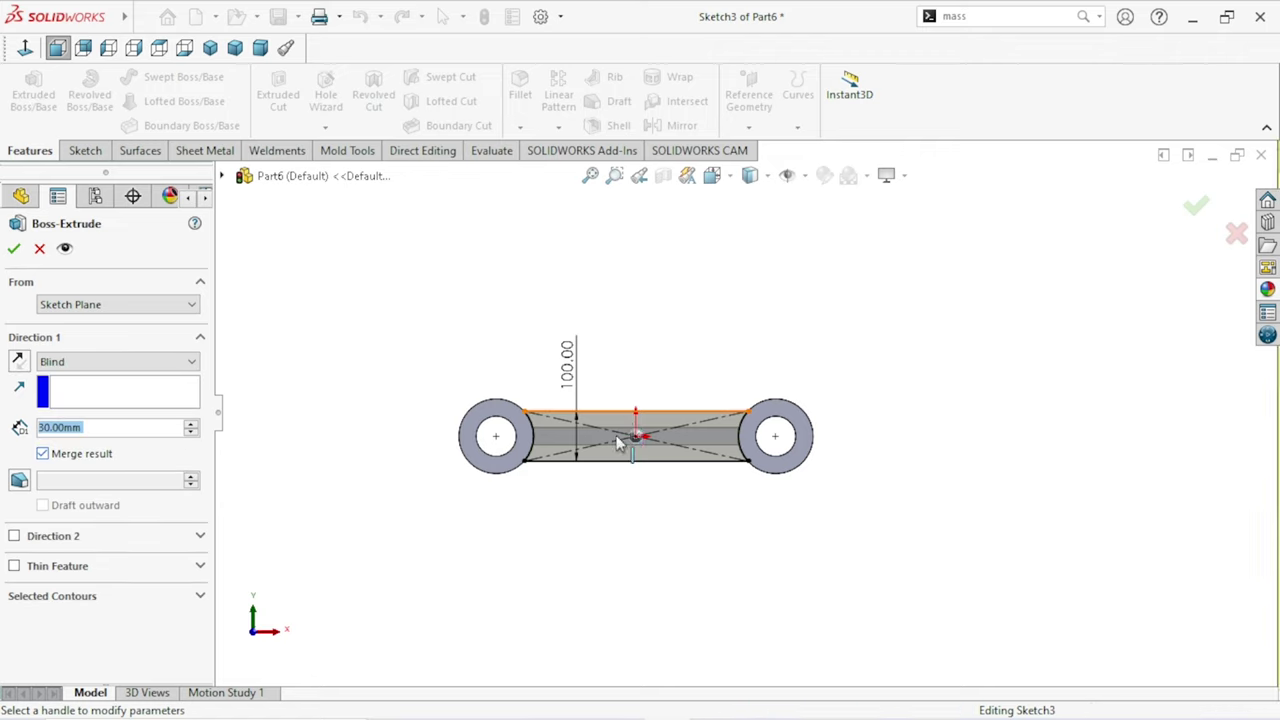
{"action": "middle_click_drag", "start_coordinate": [430, 505], "coordinate": [533, 528]}
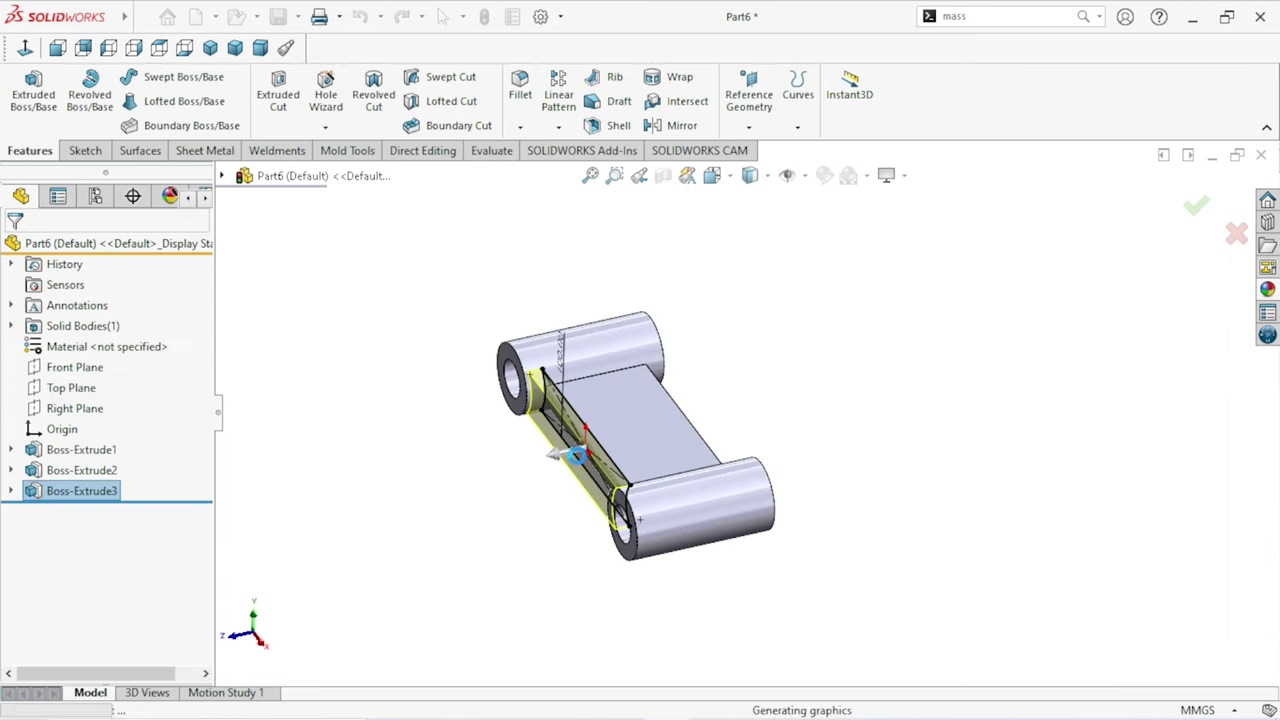
{"action": "scroll", "coordinate": [615, 470], "scroll_direction": "down", "scroll_amount": 3}
{"action": "scroll", "coordinate": [615, 470], "scroll_direction": "down", "scroll_amount": 2}
{"action": "scroll", "coordinate": [651, 486], "scroll_direction": "up", "scroll_amount": 3}
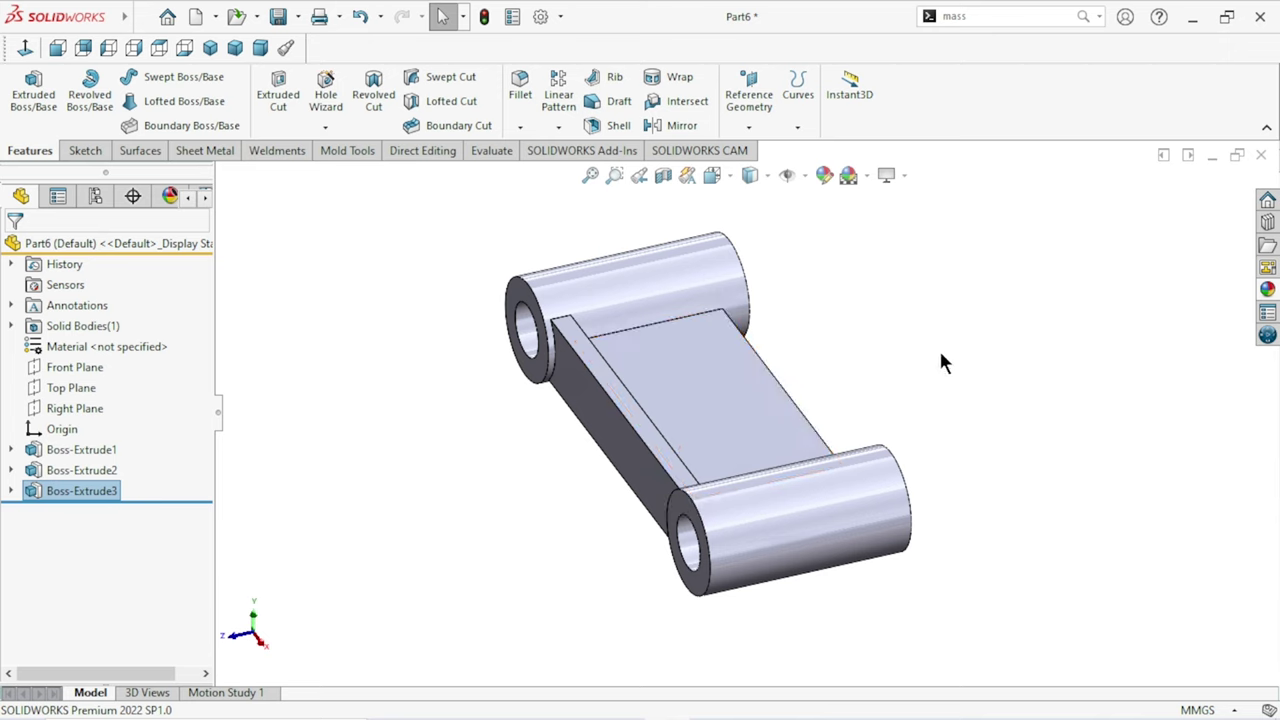
{"action": "left_click", "coordinate": [838, 400]}
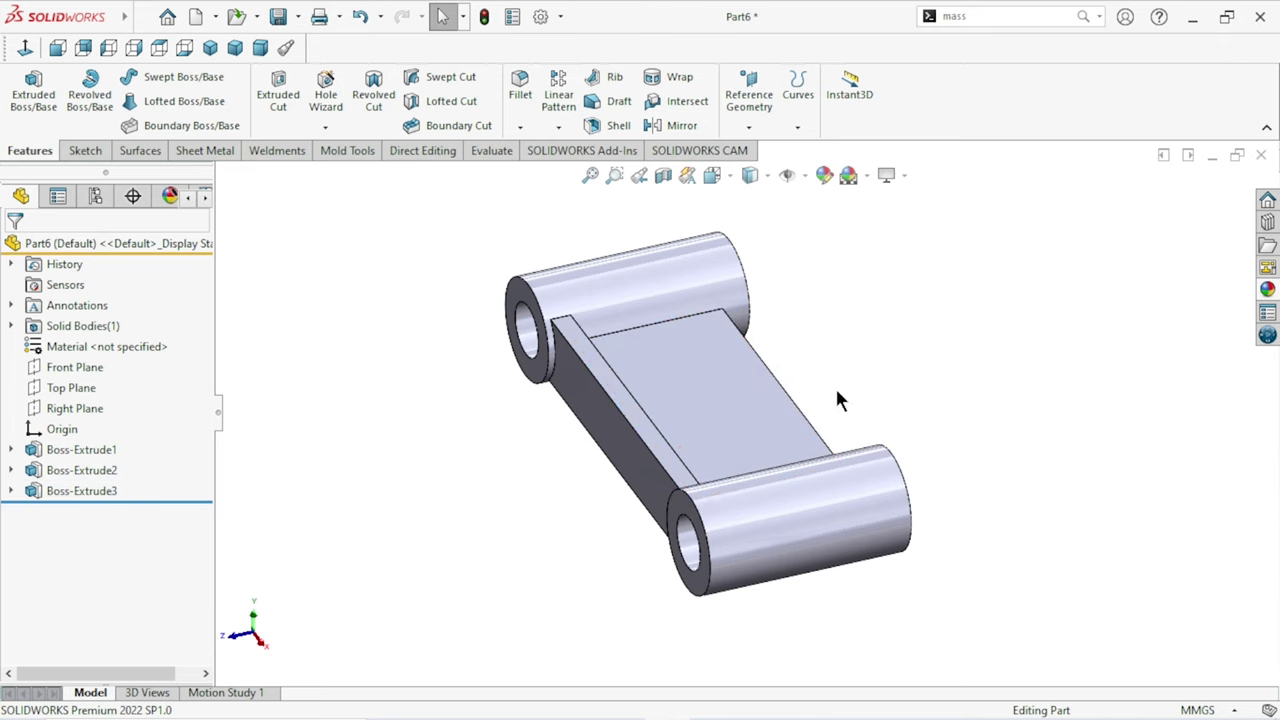
Step: Mirror Boss-Extrude3 about the Front Plane to create Mirror1
{"action": "left_click", "coordinate": [558, 128]}
{"action": "left_click", "coordinate": [565, 193]}
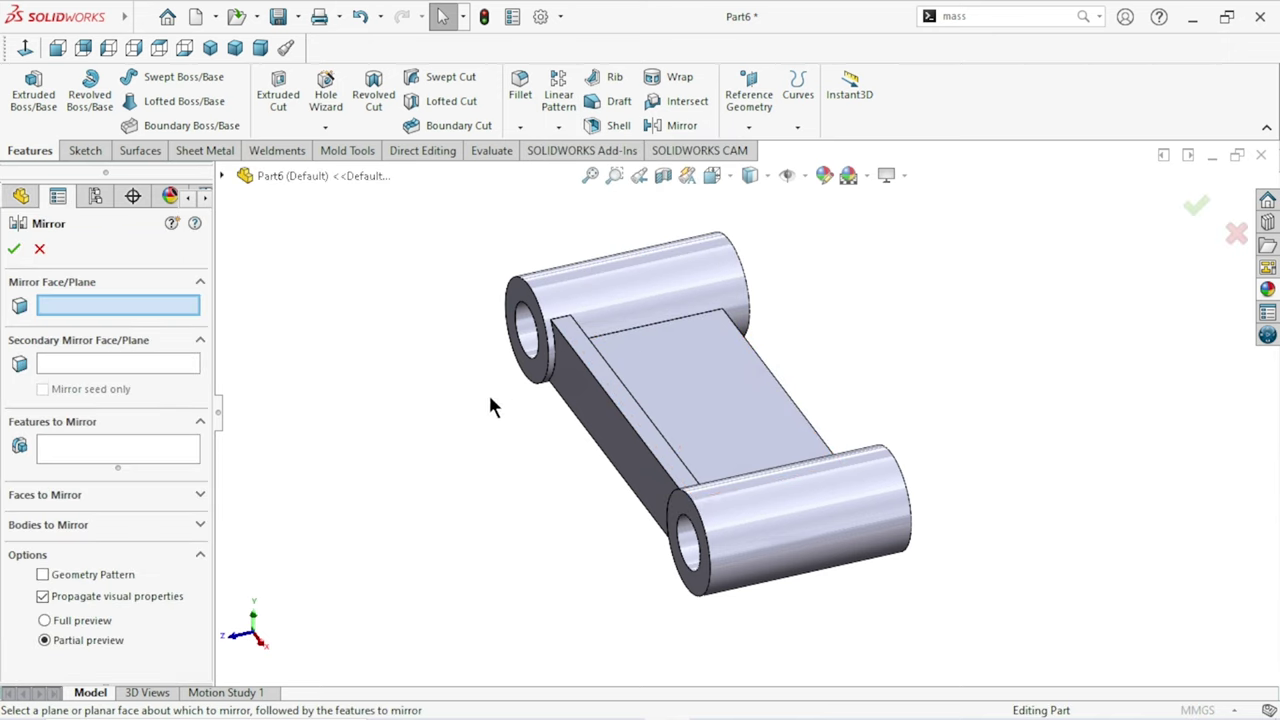
{"action": "left_click", "coordinate": [223, 173]}
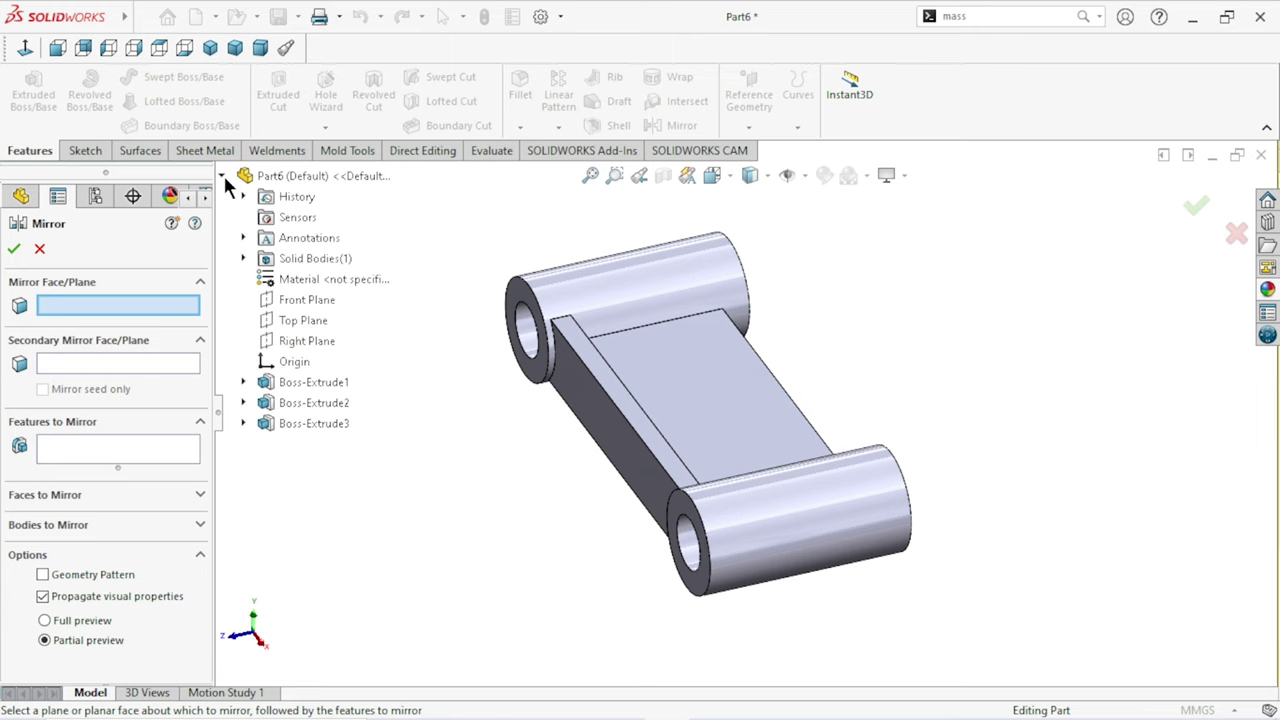
{"action": "left_click", "coordinate": [305, 302]}
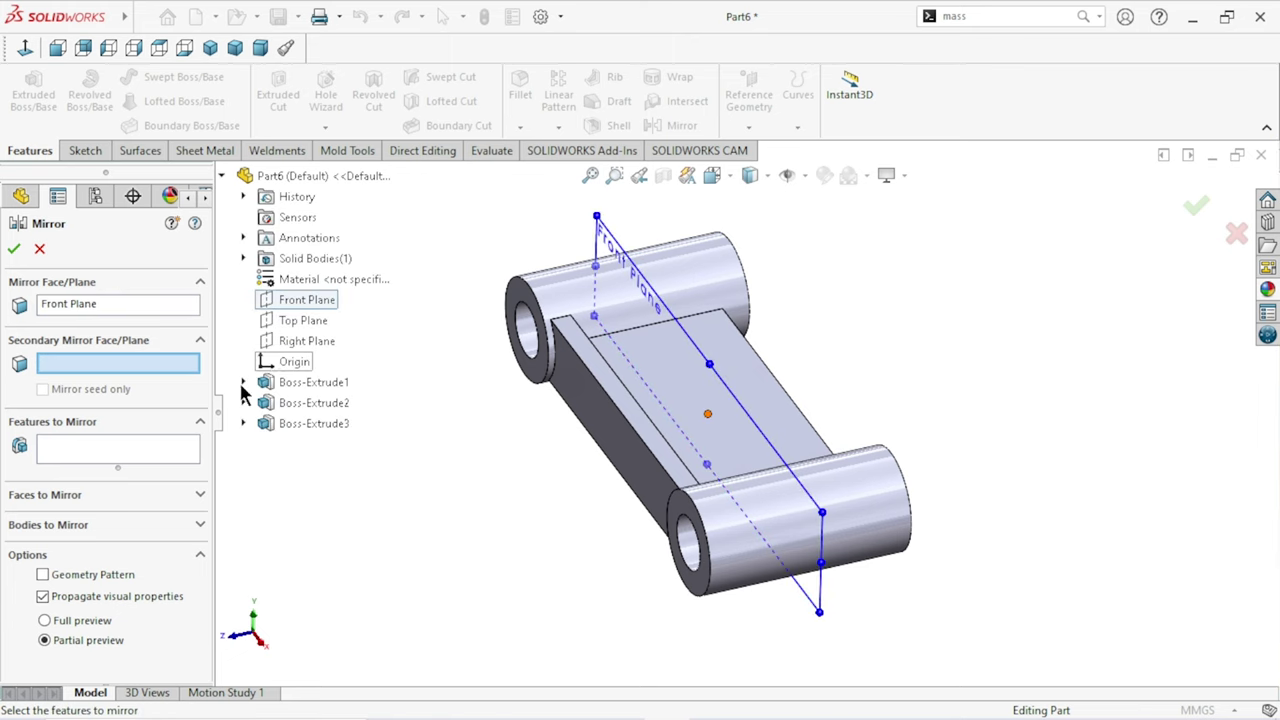
{"action": "left_click", "coordinate": [124, 455]}
{"action": "left_click", "coordinate": [283, 420]}
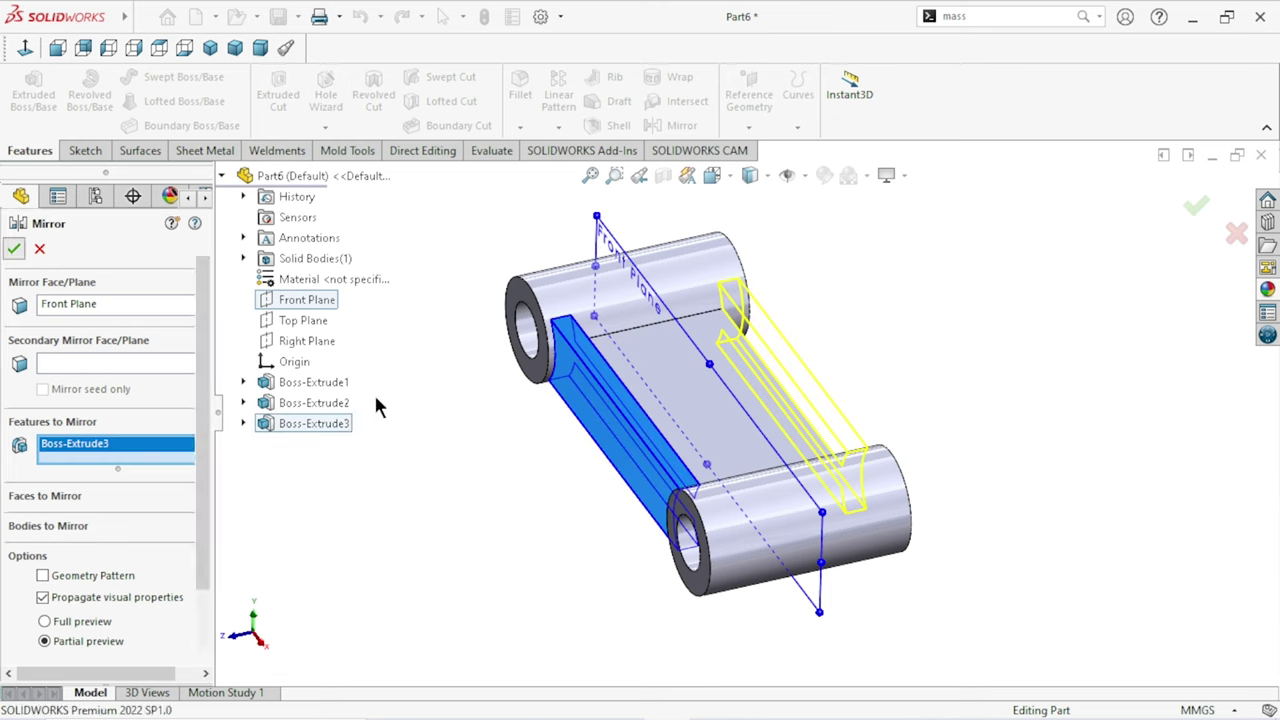
{"action": "key", "text": "Return"}
{"action": "mouse_move", "coordinate": [682, 480]}
{"action": "middle_mouse_down"}
{"action": "mouse_move", "coordinate": [694, 488]}
{"action": "mouse_move", "coordinate": [817, 418]}
{"action": "mouse_move", "coordinate": [660, 407]}
{"action": "middle_mouse_up"}
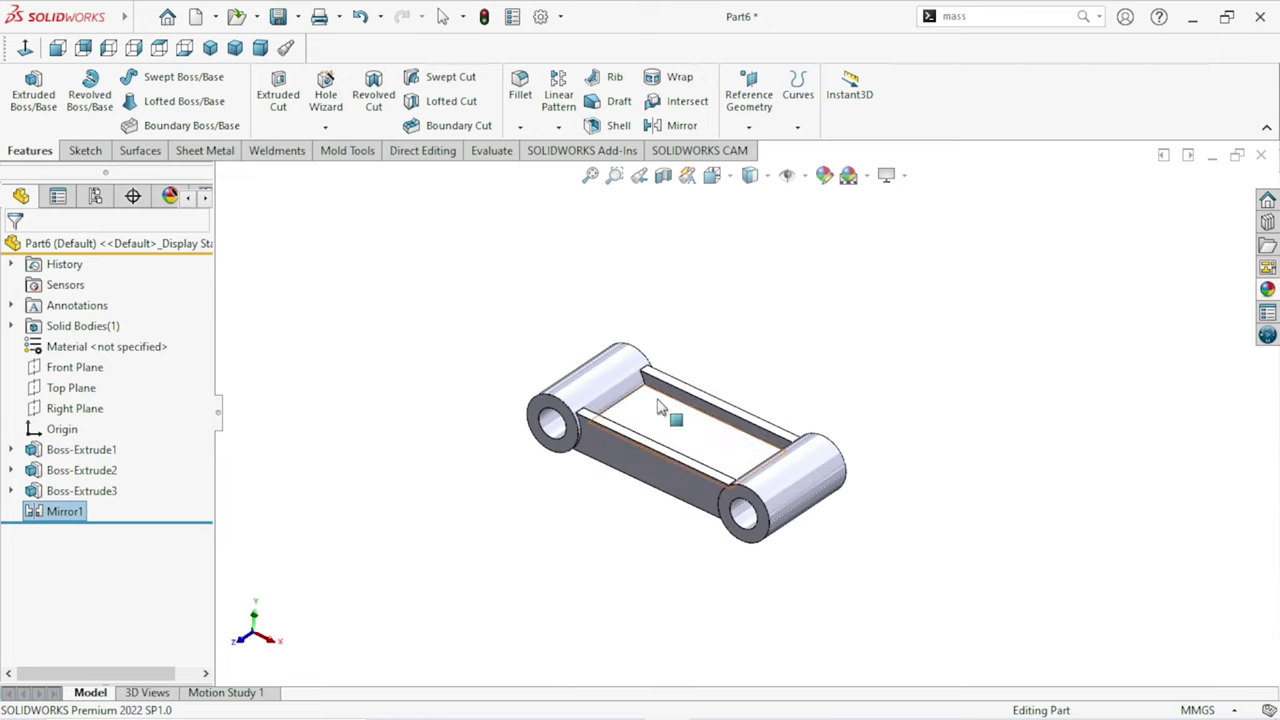
Step: Start a new sketch on the Front Plane from isometric, viewed Normal To
{"action": "left_click", "coordinate": [210, 48]}
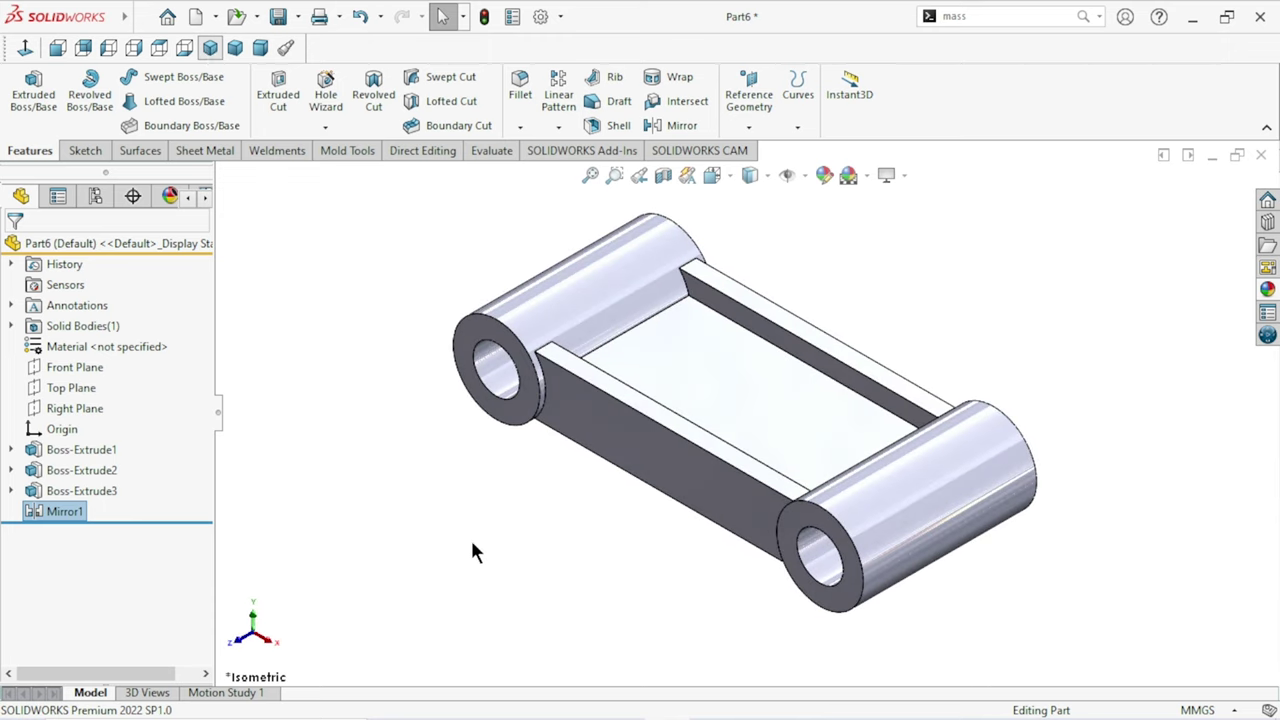
{"action": "left_click", "coordinate": [80, 367]}
{"action": "left_click", "coordinate": [100, 331]}
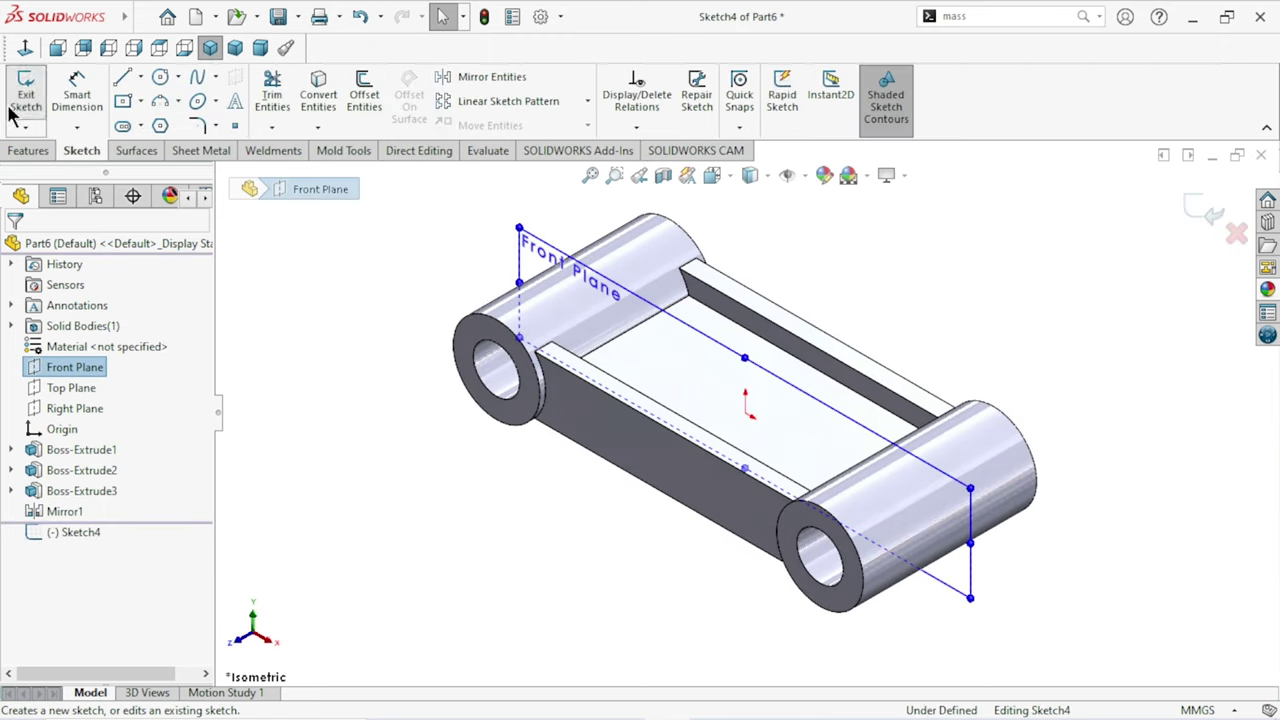
{"action": "left_click", "coordinate": [34, 48]}
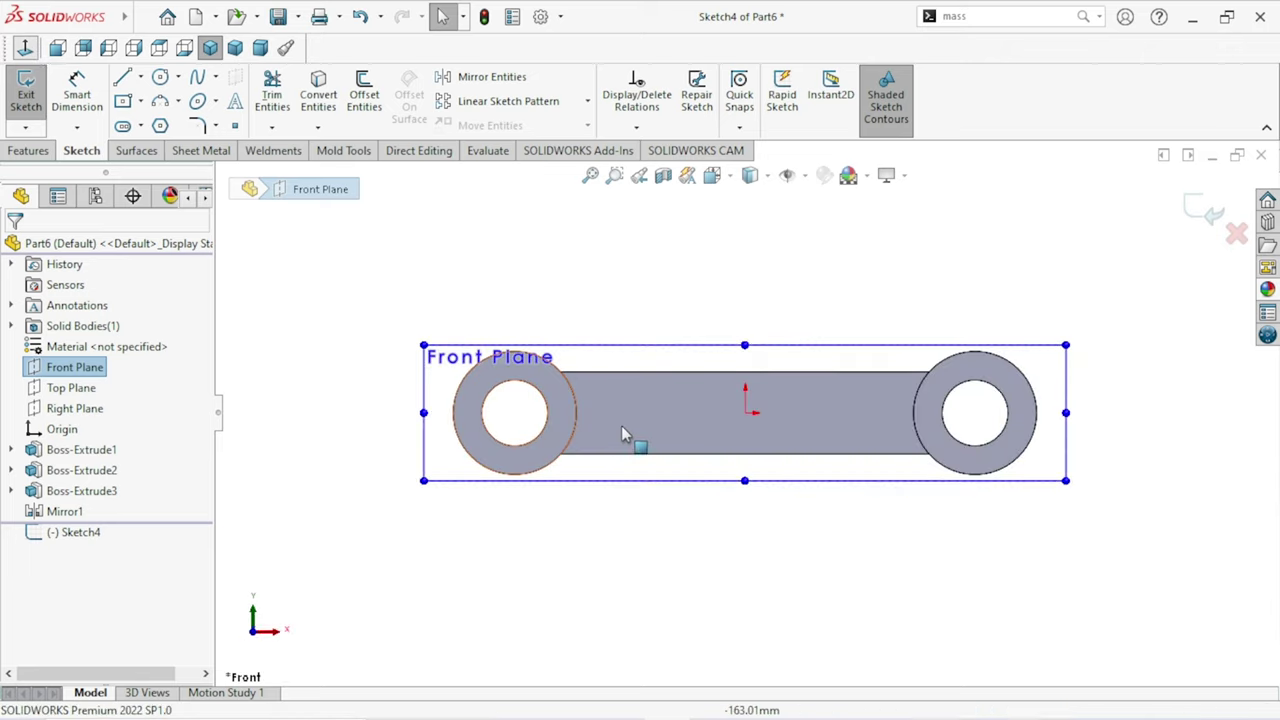
{"action": "key", "text": "Escape"}
{"action": "scroll", "coordinate": [517, 478], "scroll_direction": "down", "scroll_amount": 3}
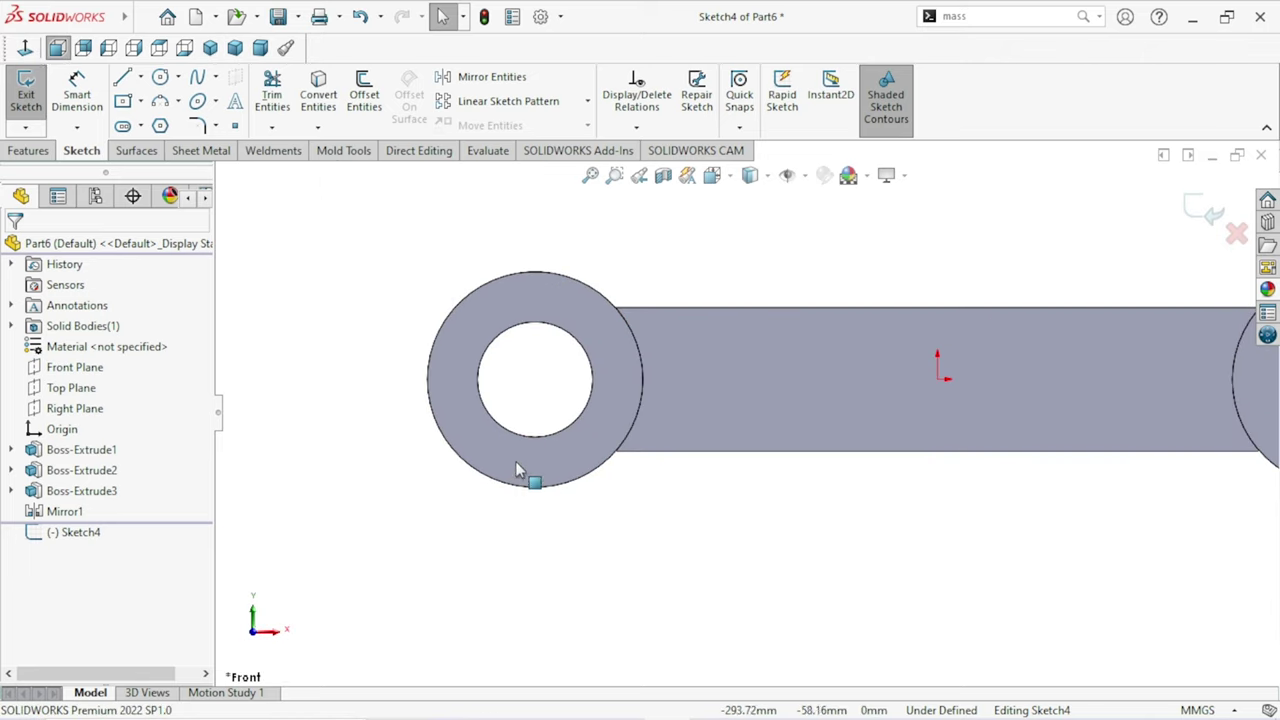
Step: Show Sketch1 under Boss-Extrude1 so its circles are visible on the model
{"action": "left_click", "coordinate": [11, 450]}
{"action": "left_click", "coordinate": [62, 464]}
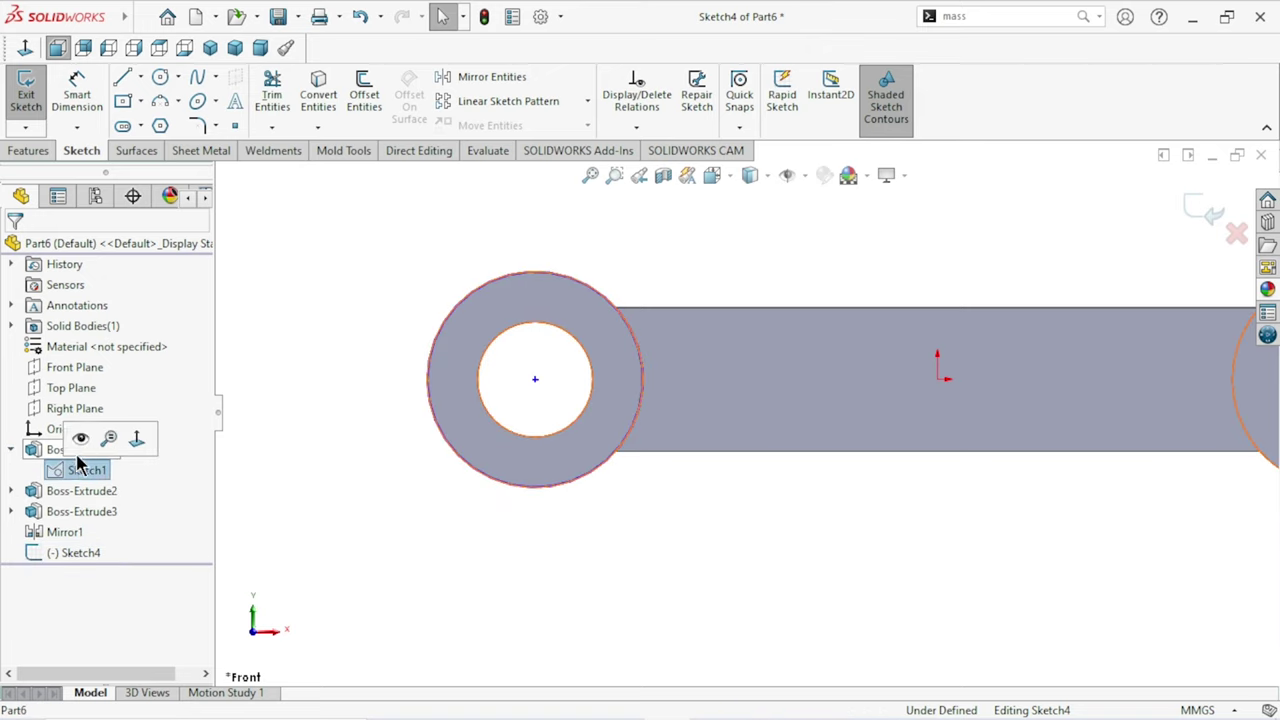
{"action": "left_click", "coordinate": [88, 450]}
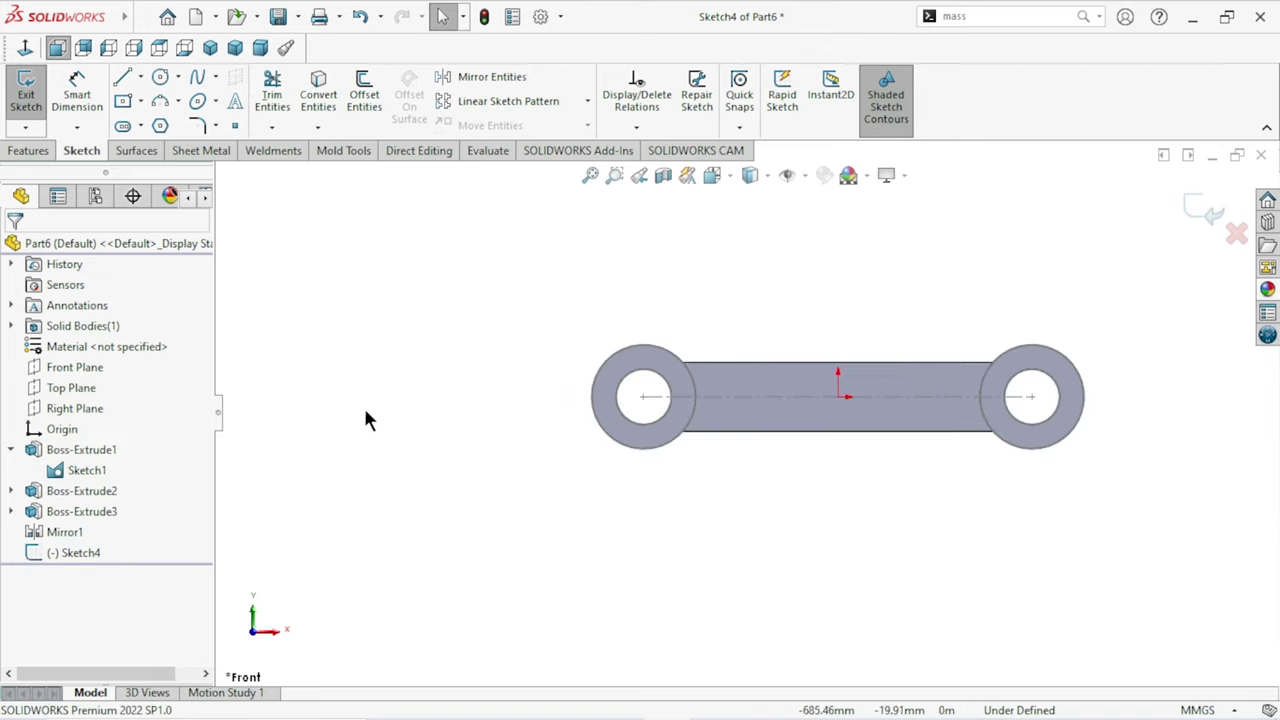
{"action": "scroll", "coordinate": [360, 408], "scroll_direction": "up", "scroll_amount": 3}
{"action": "mouse_move", "coordinate": [457, 394]}
{"action": "middle_mouse_down"}
{"action": "mouse_move", "coordinate": [405, 461]}
{"action": "mouse_move", "coordinate": [429, 514]}
{"action": "middle_mouse_up"}
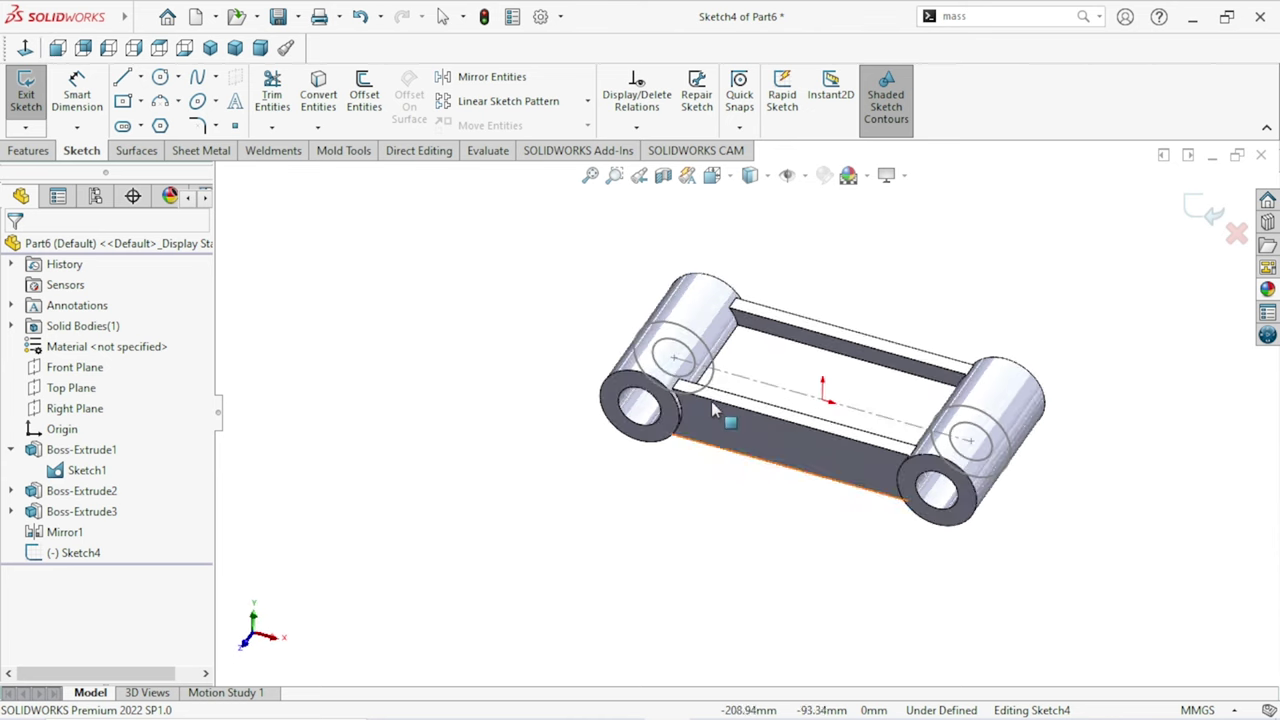
{"action": "scroll", "coordinate": [700, 408], "scroll_direction": "down", "scroll_amount": 2}
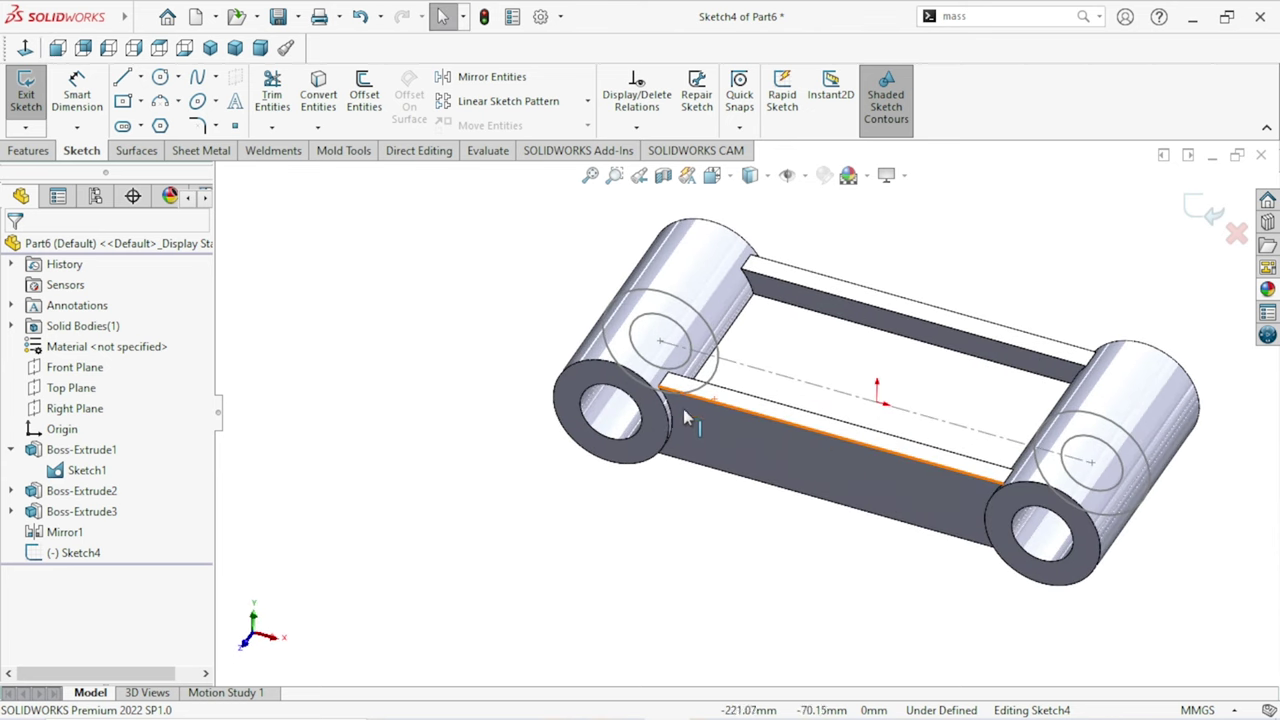
{"action": "left_click", "coordinate": [28, 152]}
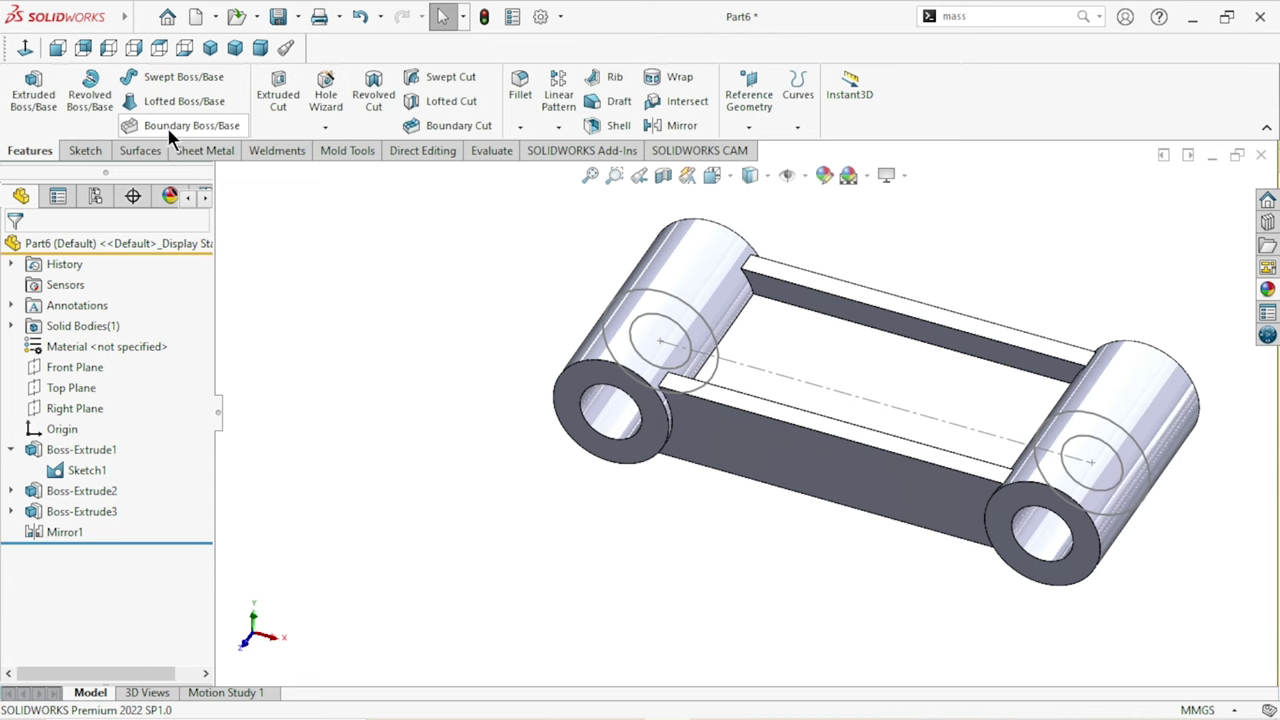
Step: Start an extruded cut from Sketch1 using the outer lug circle and inner hole contours
{"action": "left_click", "coordinate": [278, 101]}
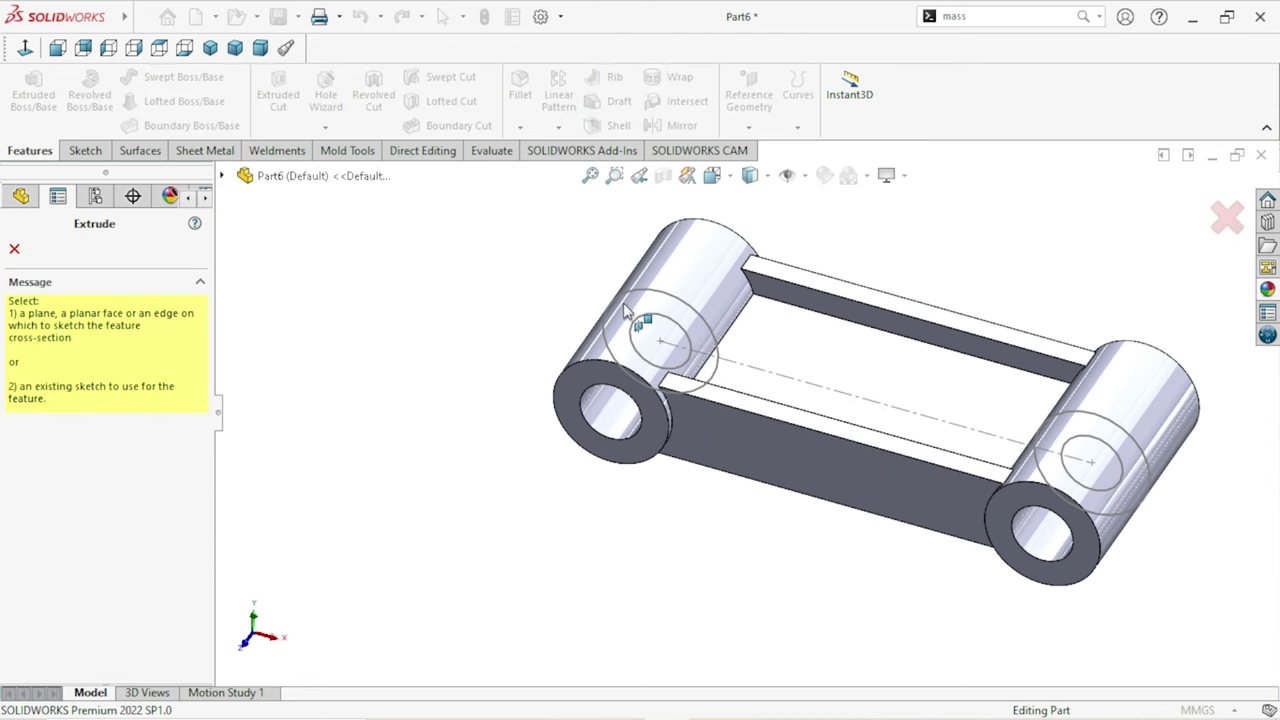
{"action": "left_click", "coordinate": [685, 311]}
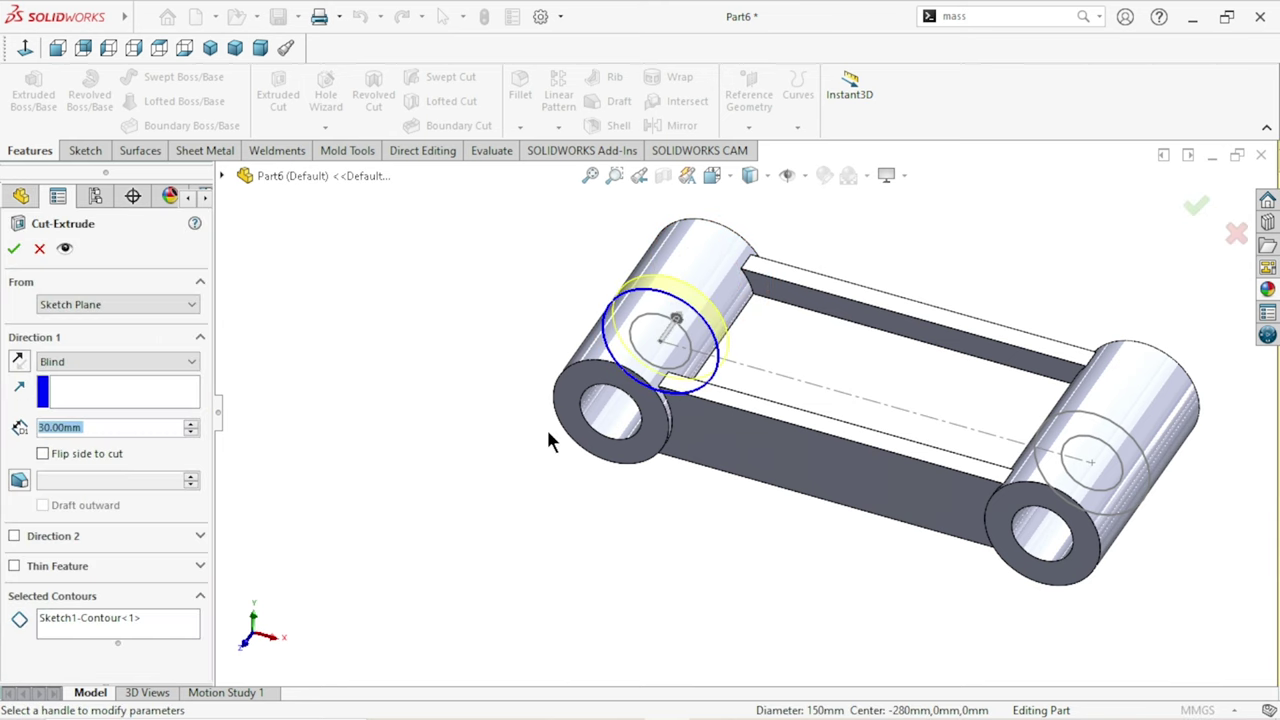
{"action": "left_click", "coordinate": [140, 630]}
{"action": "left_click", "coordinate": [645, 320]}
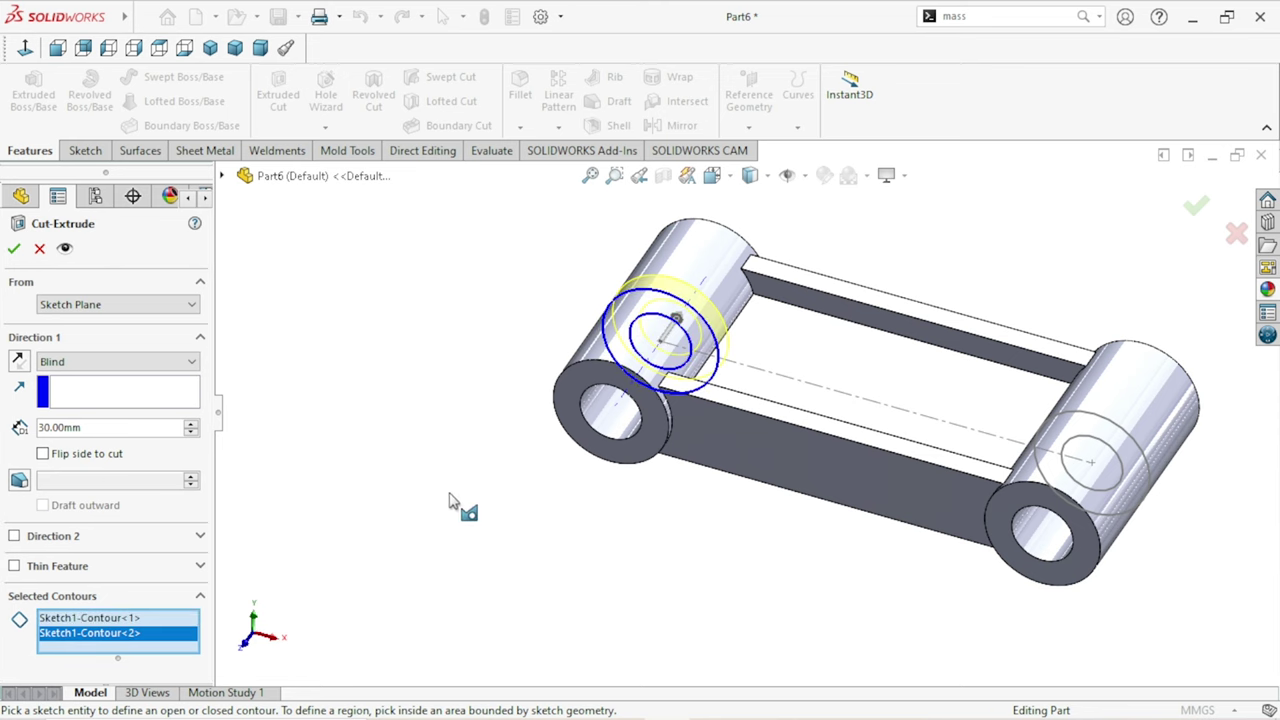
{"action": "scroll", "coordinate": [434, 506], "scroll_direction": "up", "scroll_amount": 2}
{"action": "mouse_move", "coordinate": [434, 506]}
{"action": "middle_mouse_down"}
{"action": "mouse_move", "coordinate": [498, 455]}
{"action": "mouse_move", "coordinate": [466, 431]}
{"action": "middle_mouse_up"}
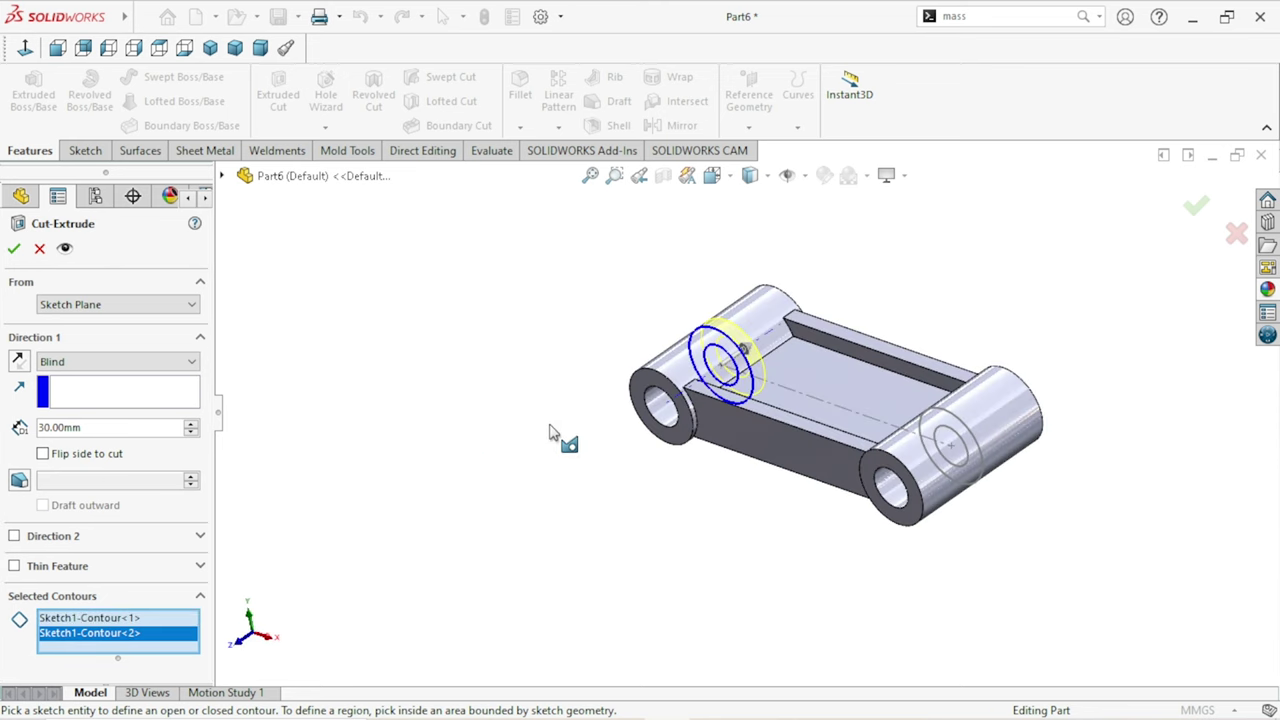
Step: Set the cut to Mid Plane, 100 mm deep, creating Cut-Extrude1
{"action": "left_click", "coordinate": [125, 363]}
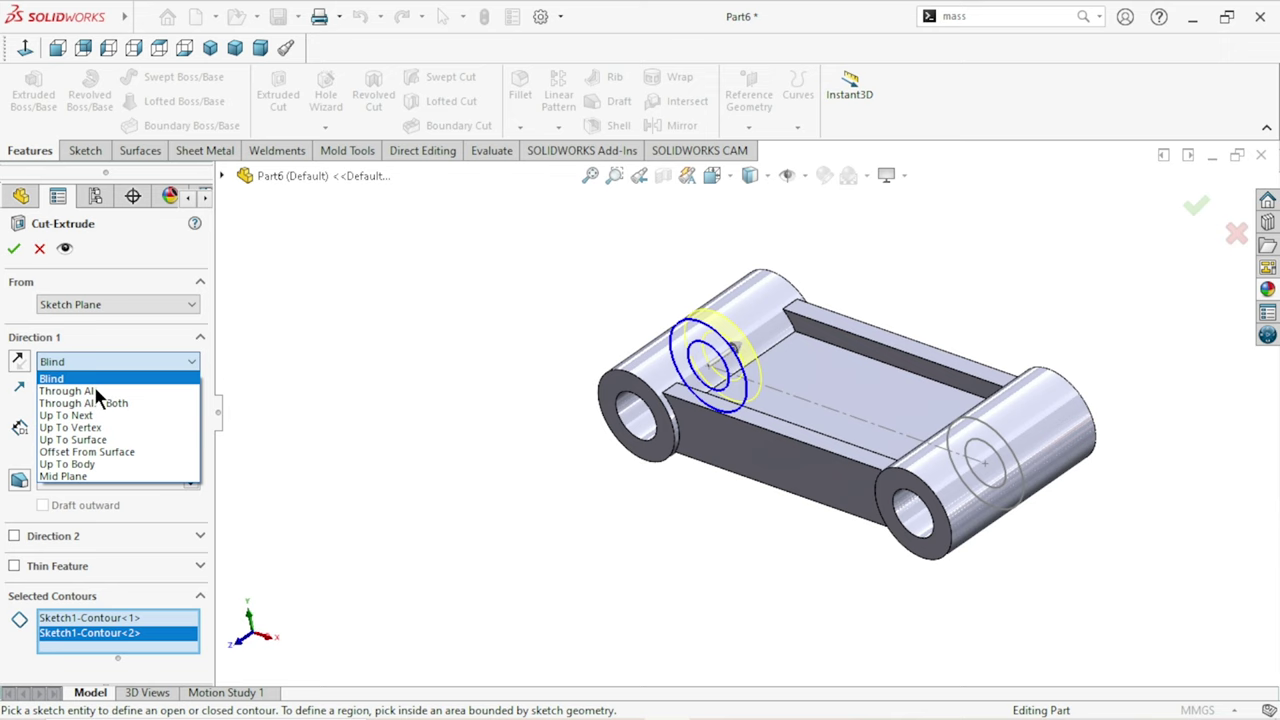
{"action": "left_click", "coordinate": [85, 477]}
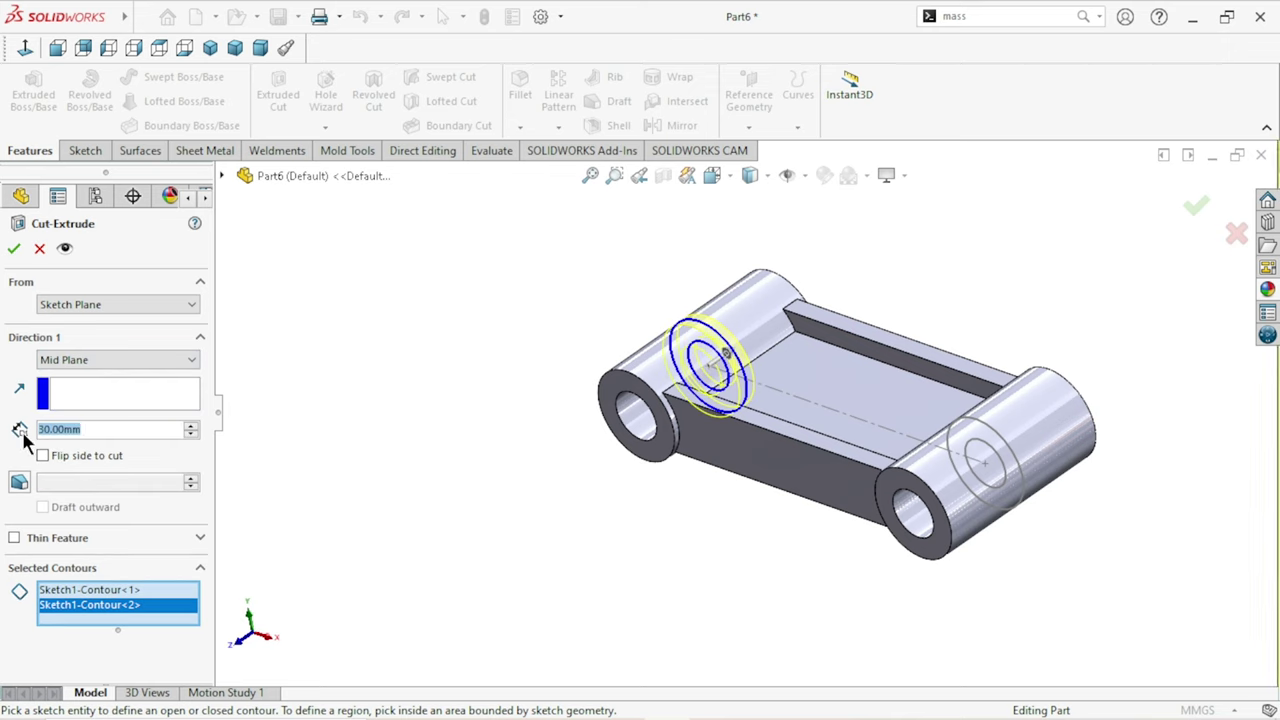
{"action": "type", "text": "100"}
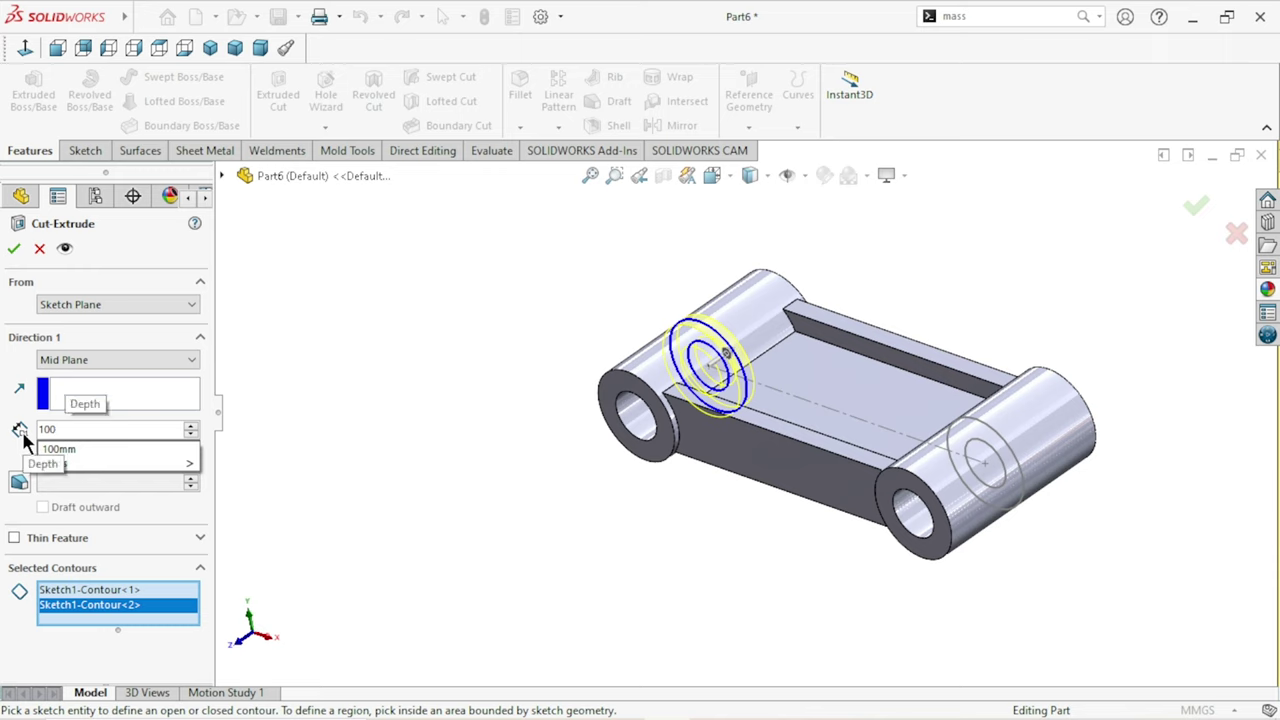
{"action": "key", "text": "Return"}
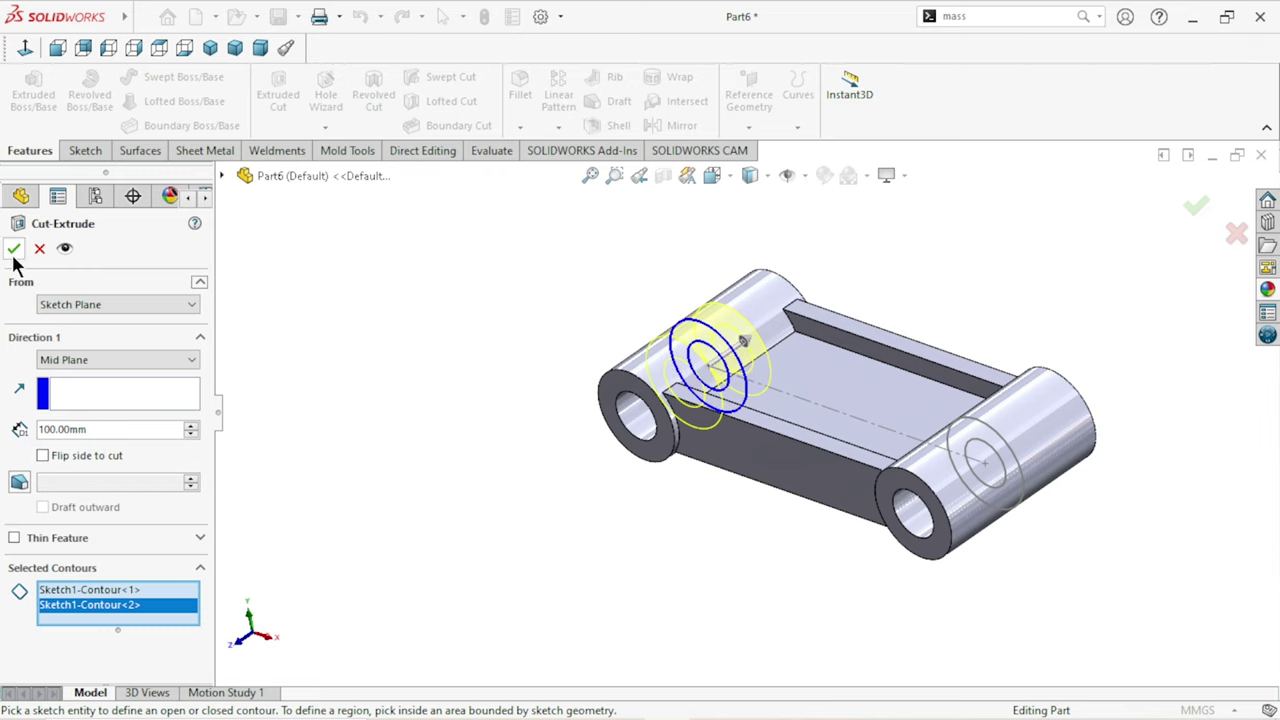
{"action": "left_click", "coordinate": [14, 249]}
{"action": "scroll", "coordinate": [674, 435], "scroll_direction": "down", "scroll_amount": 2}
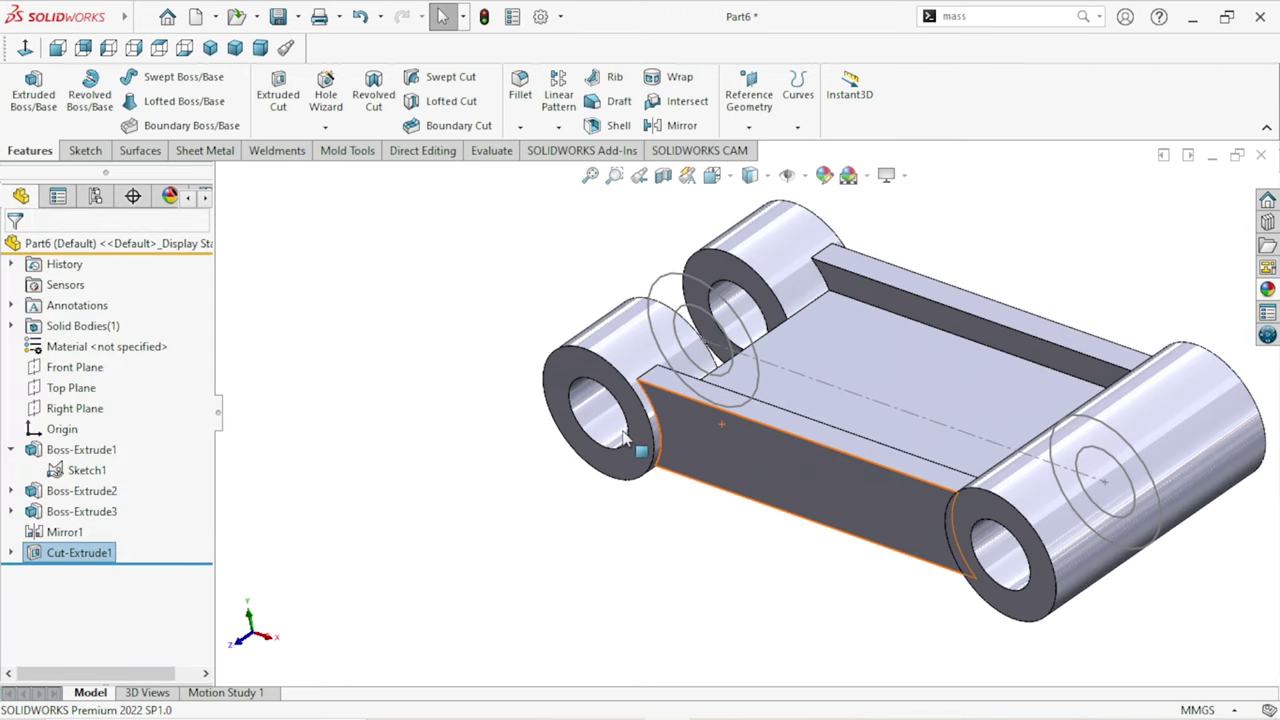
Step: Hide Sketch1's circles and collapse the Boss-Extrude1 branch in the feature tree
{"action": "left_click", "coordinate": [88, 472]}
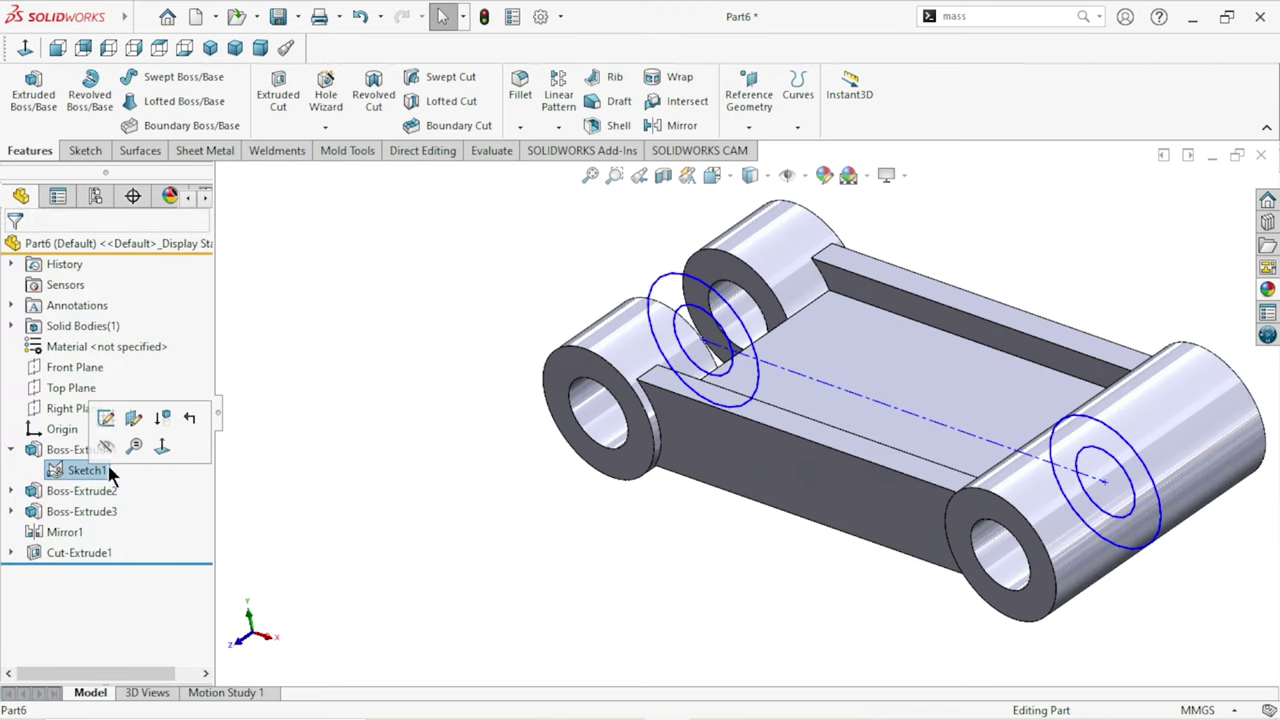
{"action": "left_click", "coordinate": [105, 446]}
{"action": "left_click", "coordinate": [12, 449]}
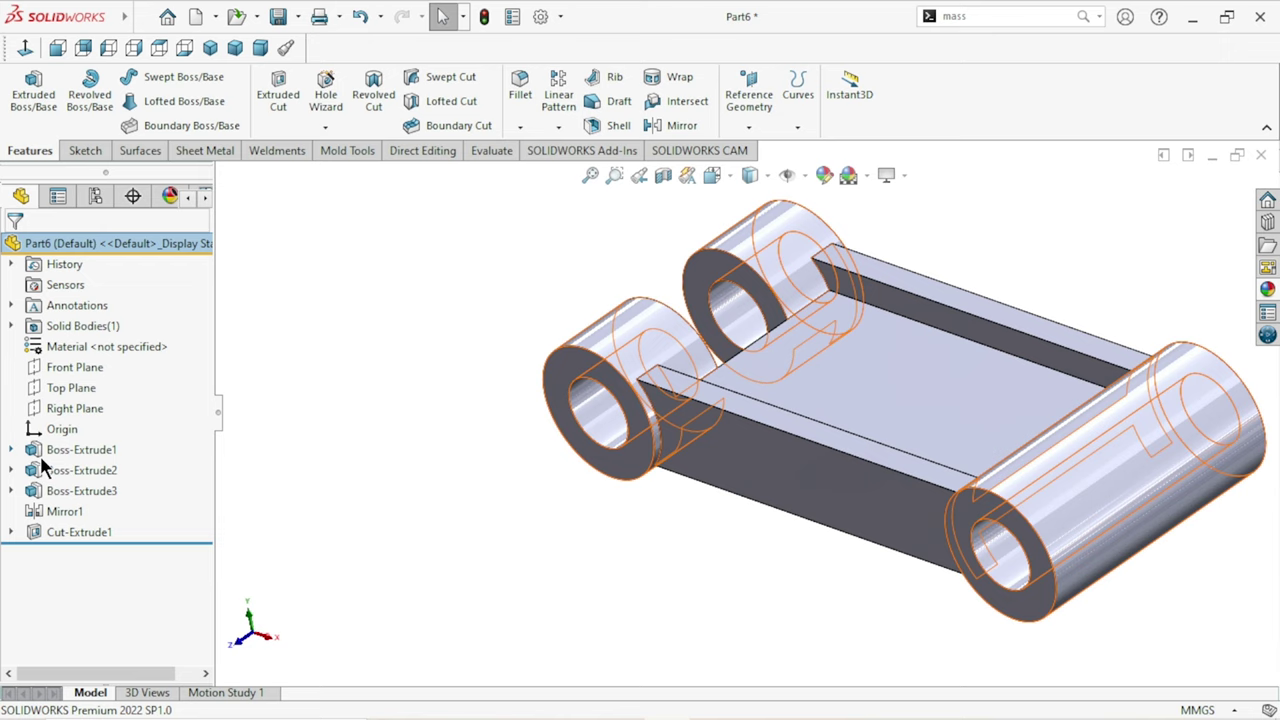
Step: Orbit and zoom the forked link to a flatter view of the web
{"action": "scroll", "coordinate": [508, 391], "scroll_direction": "up", "scroll_amount": 4}
{"action": "mouse_move", "coordinate": [508, 391]}
{"action": "middle_mouse_down"}
{"action": "mouse_move", "coordinate": [583, 374]}
{"action": "mouse_move", "coordinate": [604, 511]}
{"action": "mouse_move", "coordinate": [571, 509]}
{"action": "mouse_move", "coordinate": [600, 446]}
{"action": "mouse_move", "coordinate": [594, 358]}
{"action": "mouse_move", "coordinate": [614, 263]}
{"action": "mouse_move", "coordinate": [580, 371]}
{"action": "mouse_move", "coordinate": [600, 434]}
{"action": "mouse_move", "coordinate": [640, 420]}
{"action": "middle_mouse_up"}
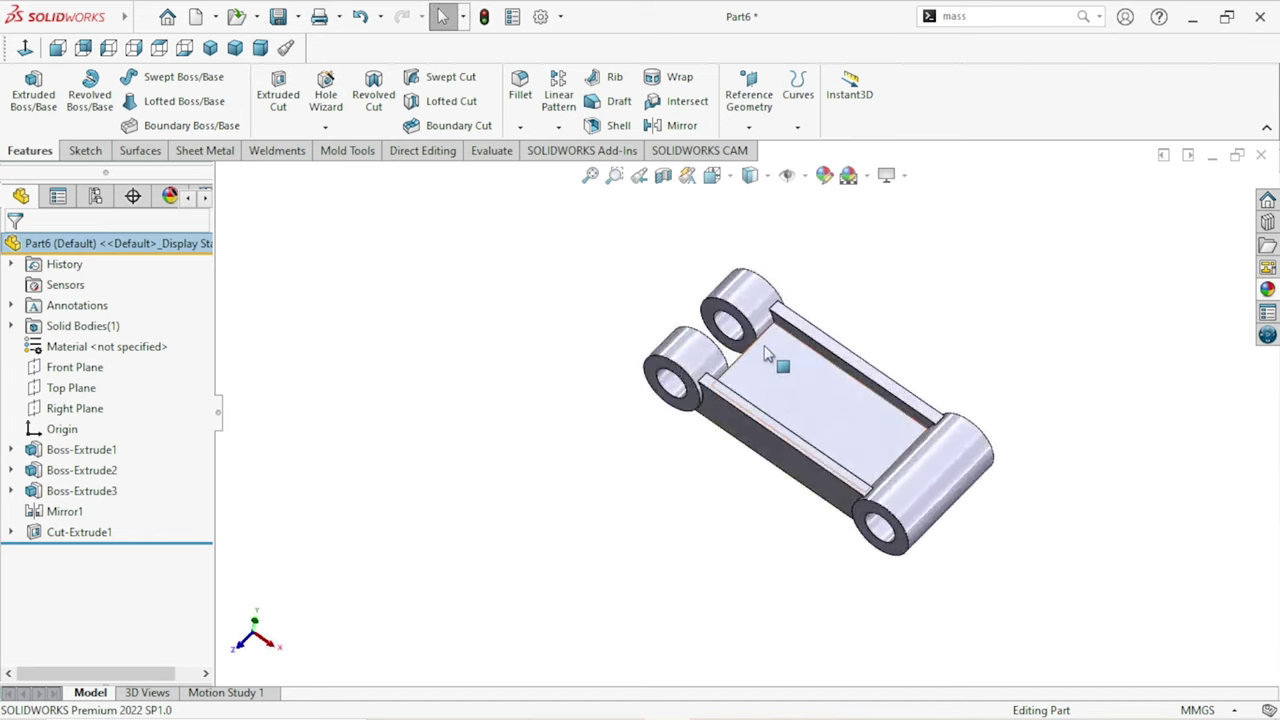
{"action": "scroll", "coordinate": [760, 395], "scroll_direction": "down", "scroll_amount": 2}
{"action": "scroll", "coordinate": [755, 395], "scroll_direction": "down", "scroll_amount": 2}
{"action": "scroll", "coordinate": [755, 395], "scroll_direction": "down", "scroll_amount": 2}
{"action": "scroll", "coordinate": [757, 403], "scroll_direction": "up", "scroll_amount": 1}
{"action": "mouse_move", "coordinate": [757, 403]}
{"action": "middle_mouse_down"}
{"action": "mouse_move", "coordinate": [789, 417]}
{"action": "mouse_move", "coordinate": [746, 474]}
{"action": "mouse_move", "coordinate": [745, 548]}
{"action": "mouse_move", "coordinate": [706, 586]}
{"action": "mouse_move", "coordinate": [714, 497]}
{"action": "mouse_move", "coordinate": [786, 454]}
{"action": "mouse_move", "coordinate": [763, 526]}
{"action": "mouse_move", "coordinate": [745, 528]}
{"action": "middle_mouse_up"}
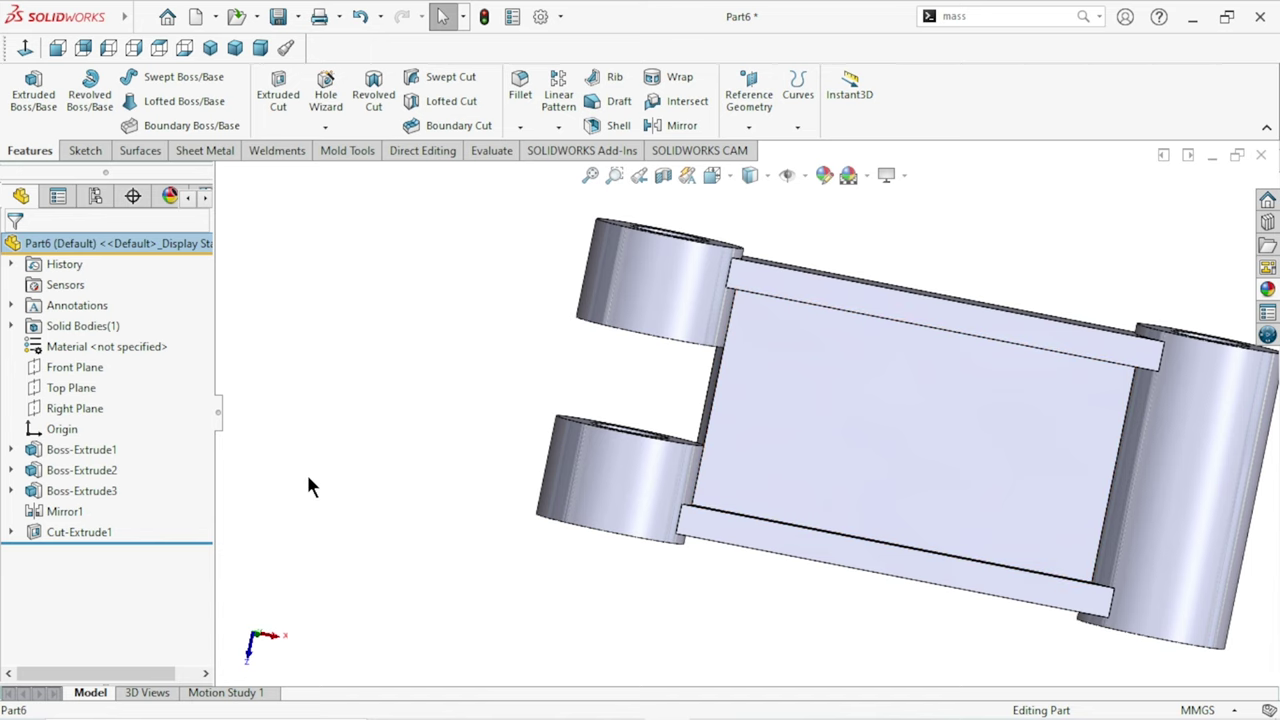
Step: Start a sketch on the web's flat face and draw a circle between the two lugs
{"action": "left_click", "coordinate": [729, 404]}
{"action": "left_click", "coordinate": [812, 349]}
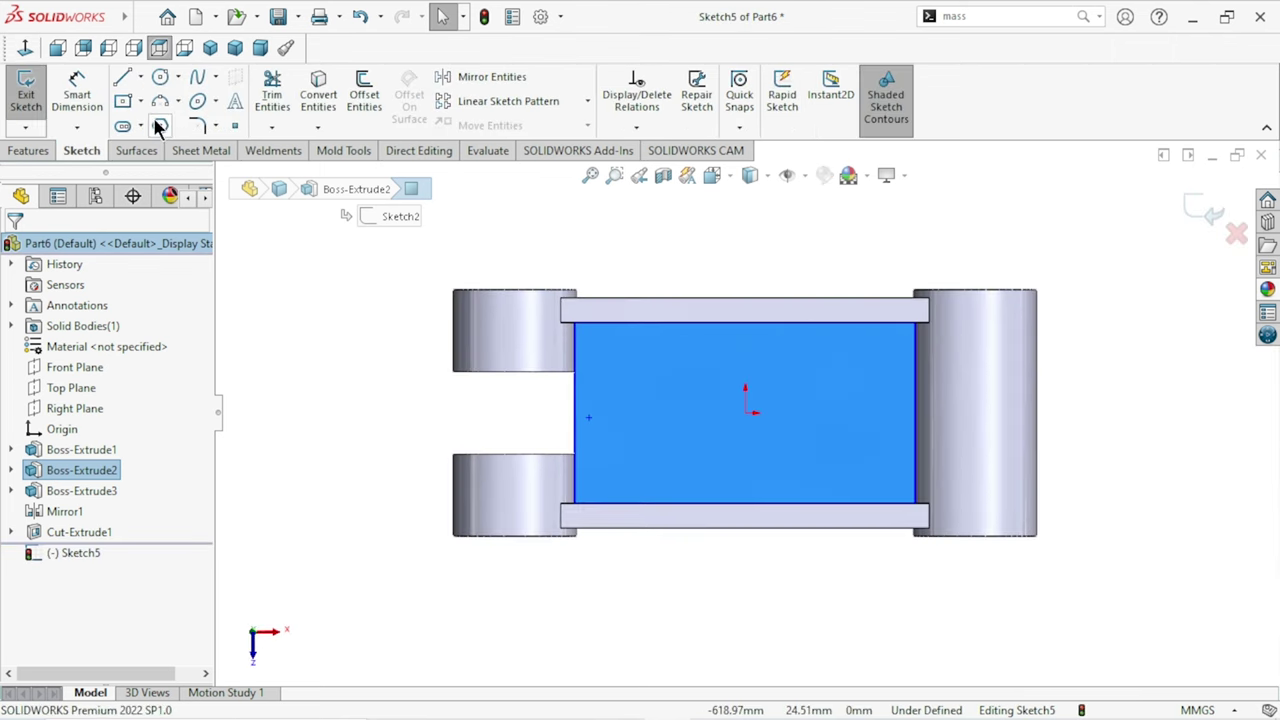
{"action": "left_click", "coordinate": [159, 79]}
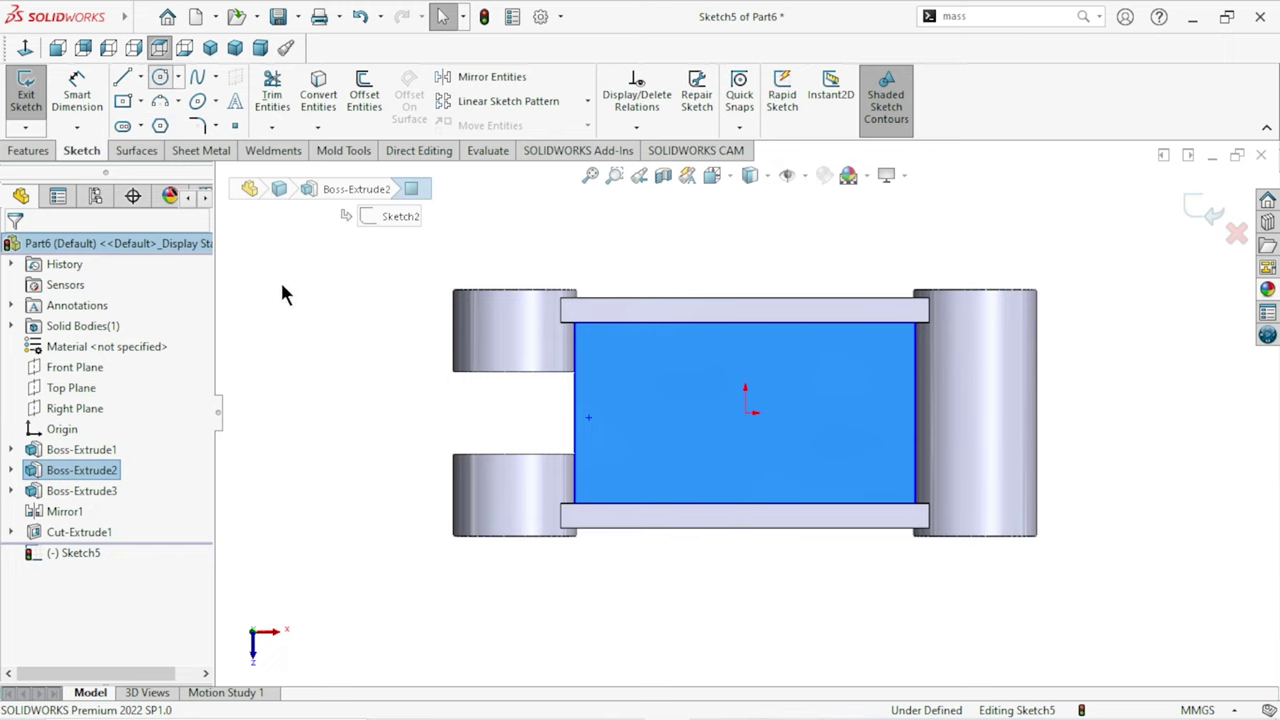
{"action": "left_click", "coordinate": [344, 413]}
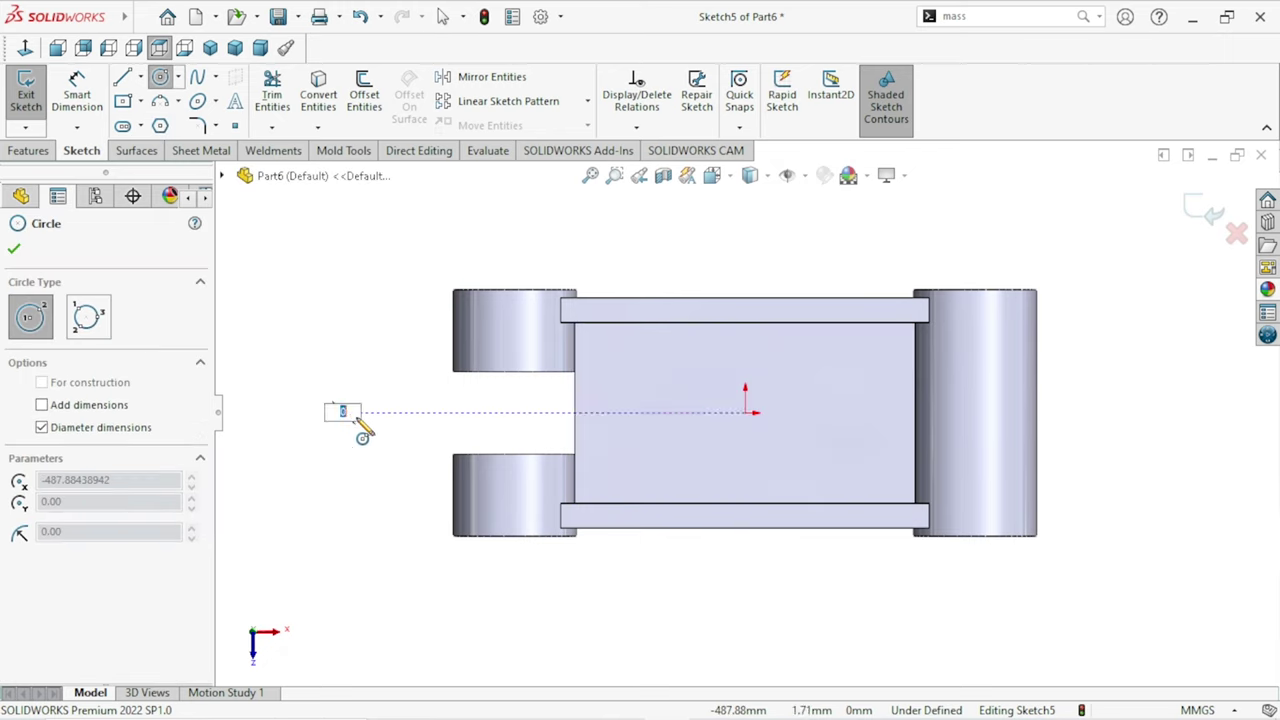
{"action": "left_click", "coordinate": [421, 468]}
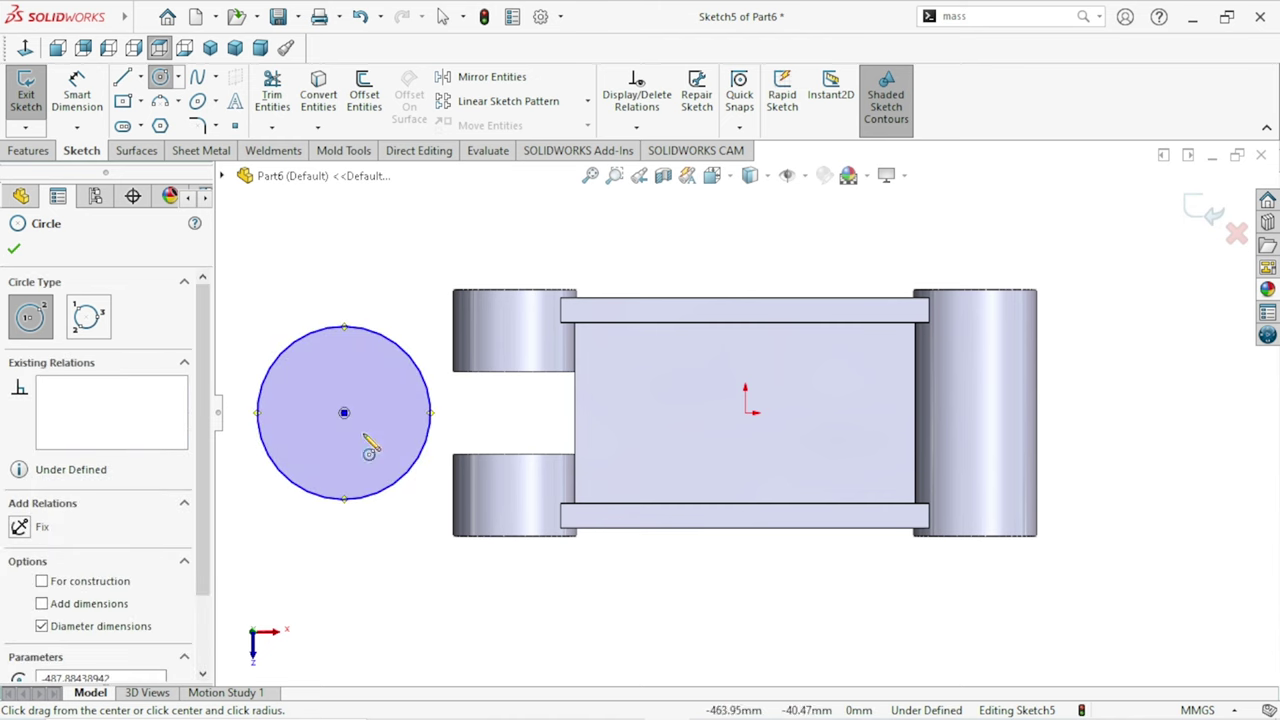
{"action": "right_click", "coordinate": [366, 292]}
{"action": "left_click", "coordinate": [372, 296]}
Step: Dimension the circle's diameter to 180 mm
{"action": "left_click", "coordinate": [77, 95]}
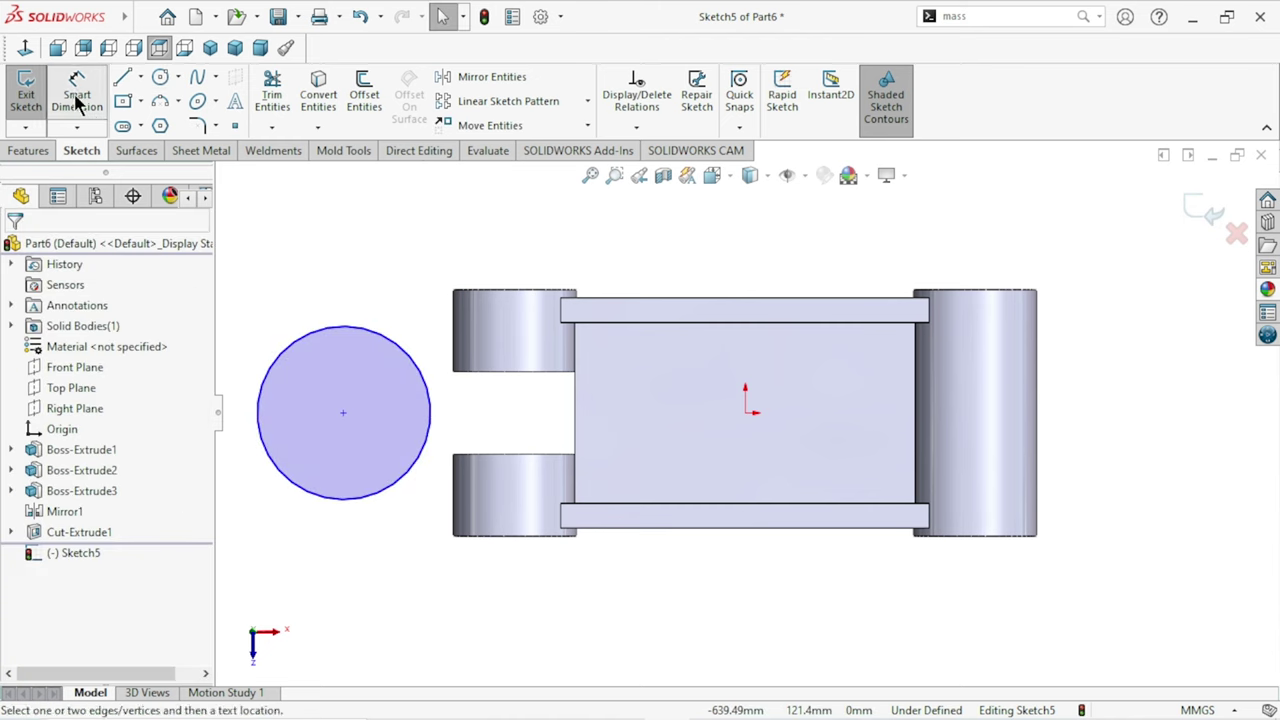
{"action": "left_click", "coordinate": [341, 328]}
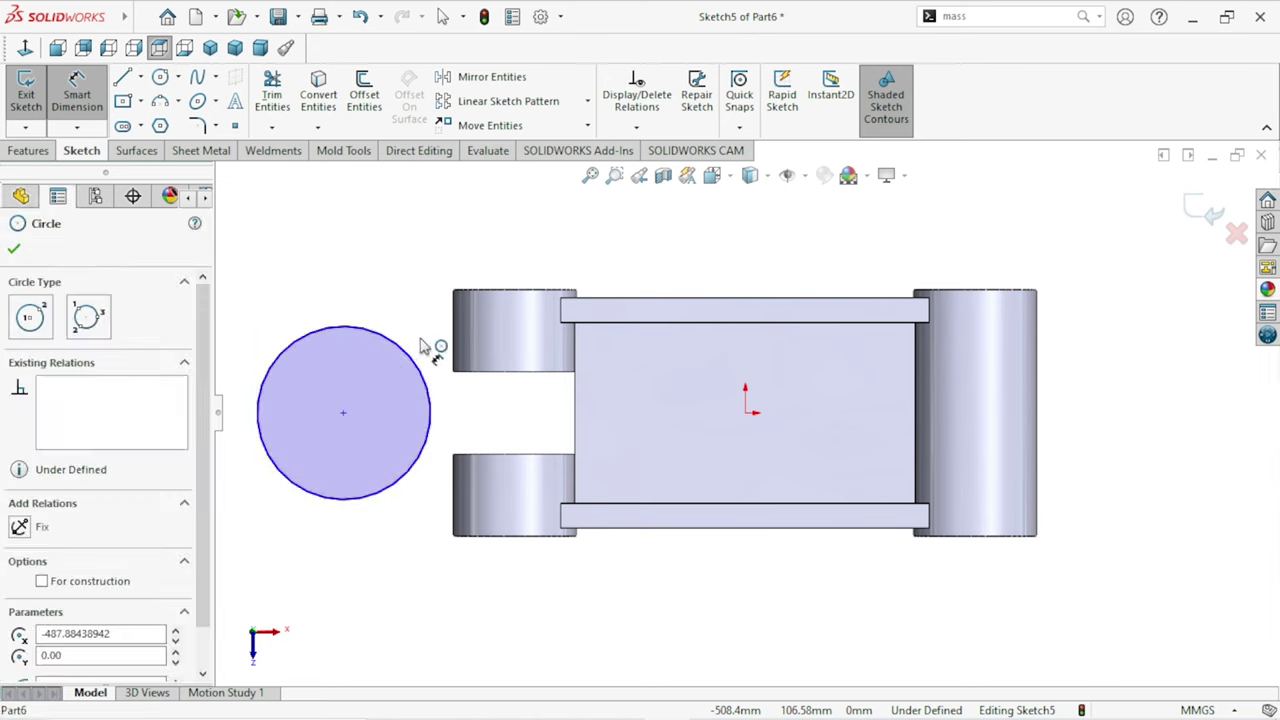
{"action": "left_click", "coordinate": [489, 435]}
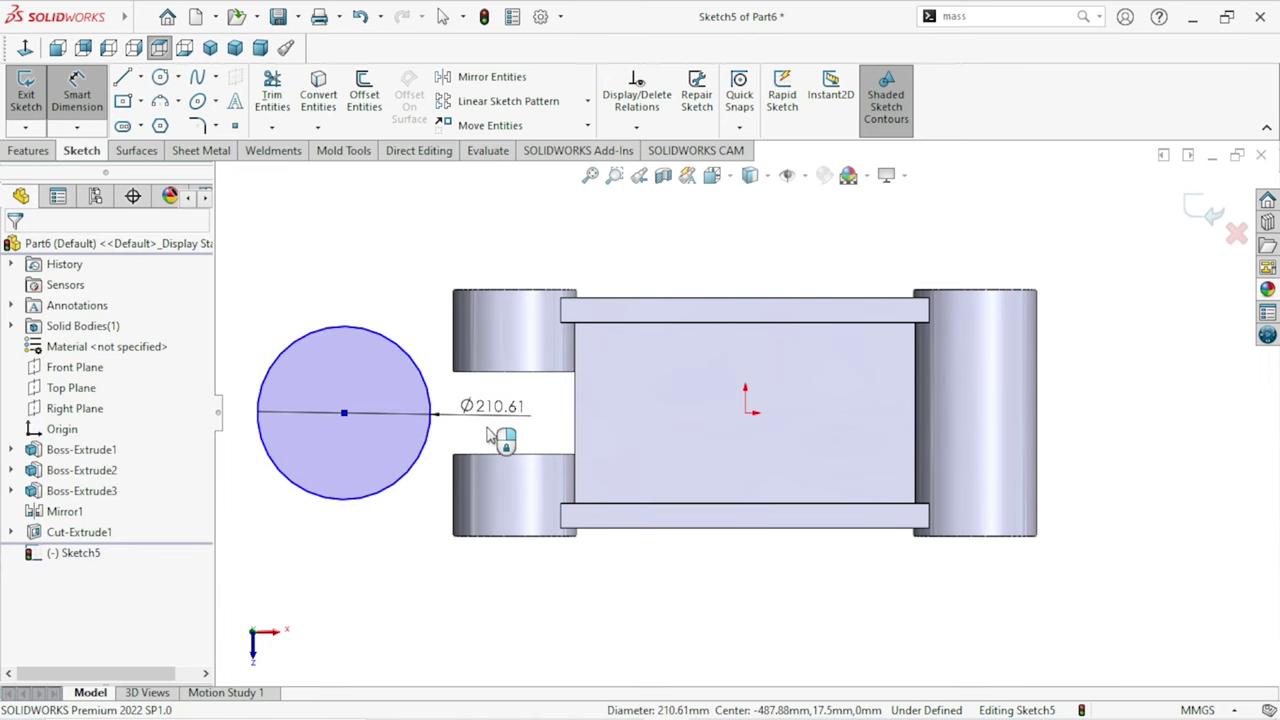
{"action": "type", "text": "210"}
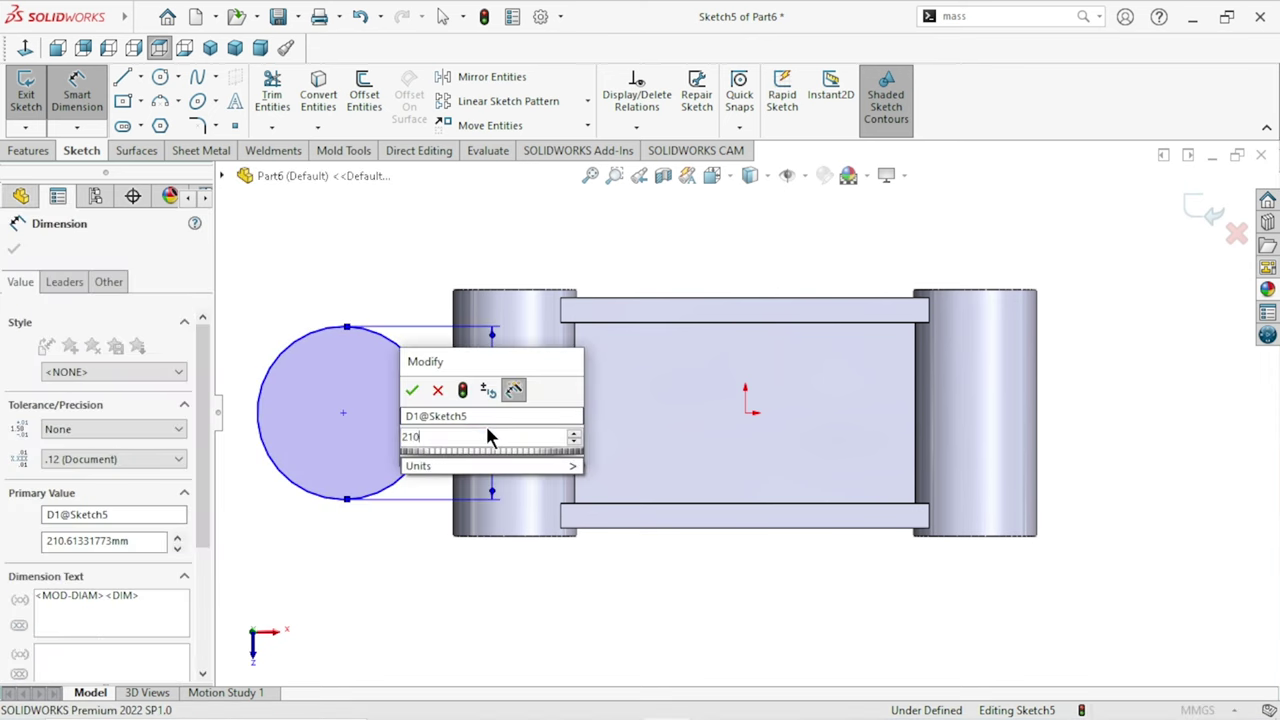
{"action": "key", "text": "BackSpace"}
{"action": "key", "text": "BackSpace"}
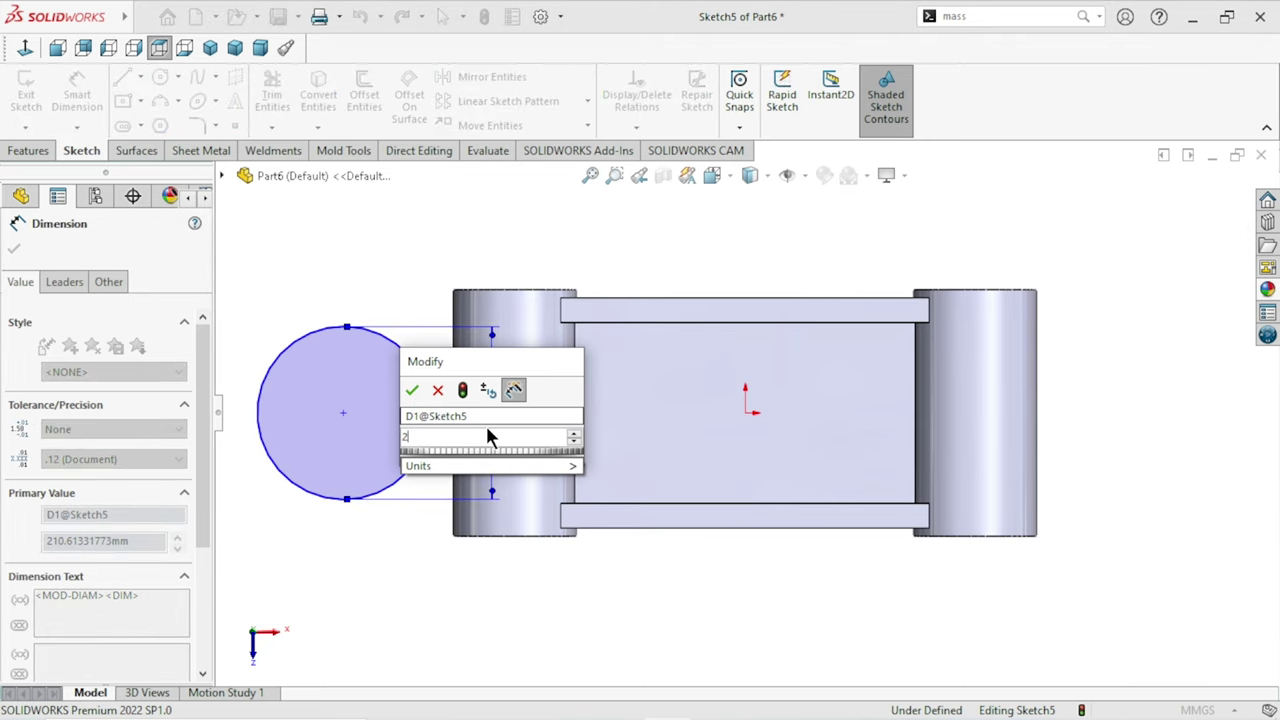
{"action": "key", "text": "BackSpace"}
{"action": "type", "text": "180"}
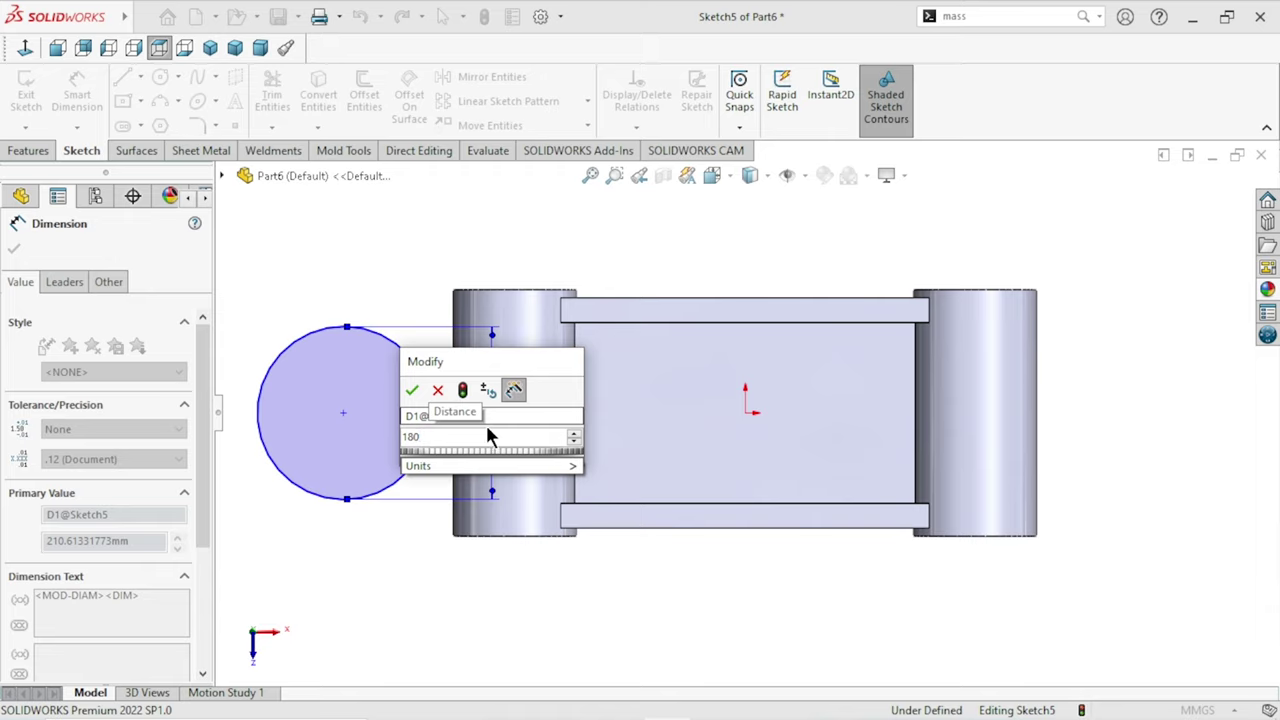
{"action": "left_click", "coordinate": [412, 390]}
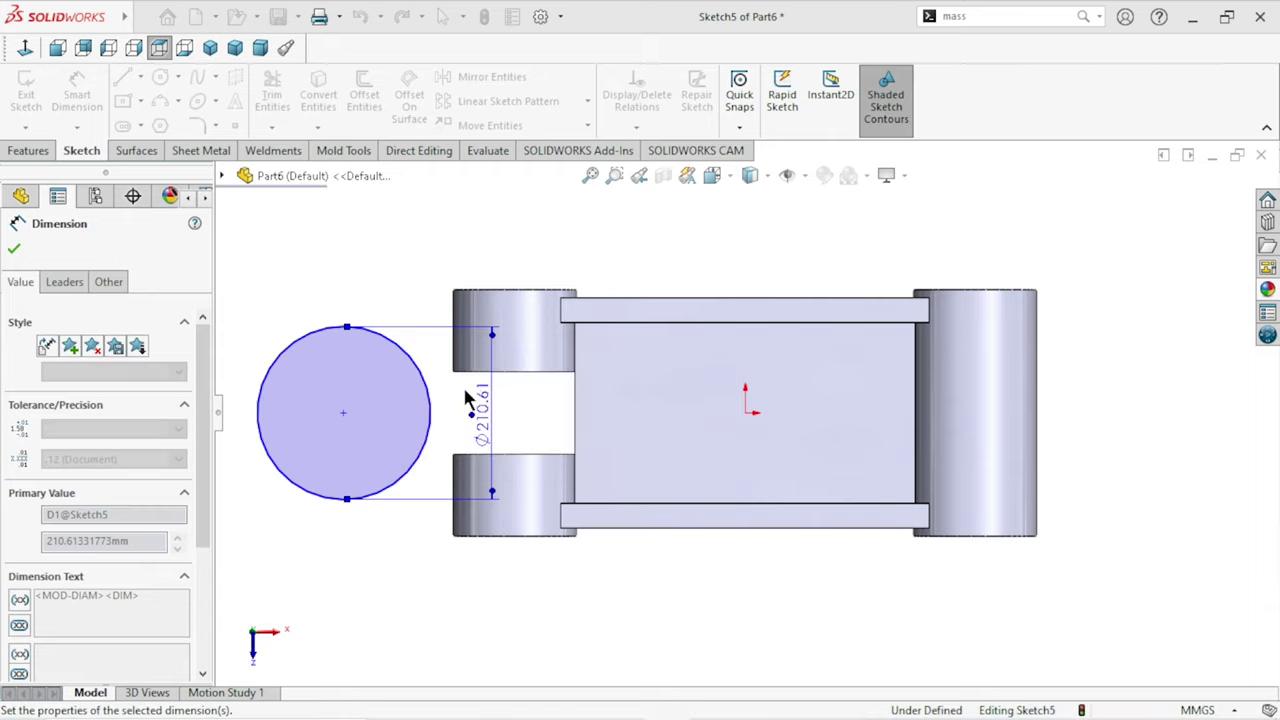
Step: Dimension the circle's centre 210 mm from the origin
{"action": "left_click", "coordinate": [344, 412]}
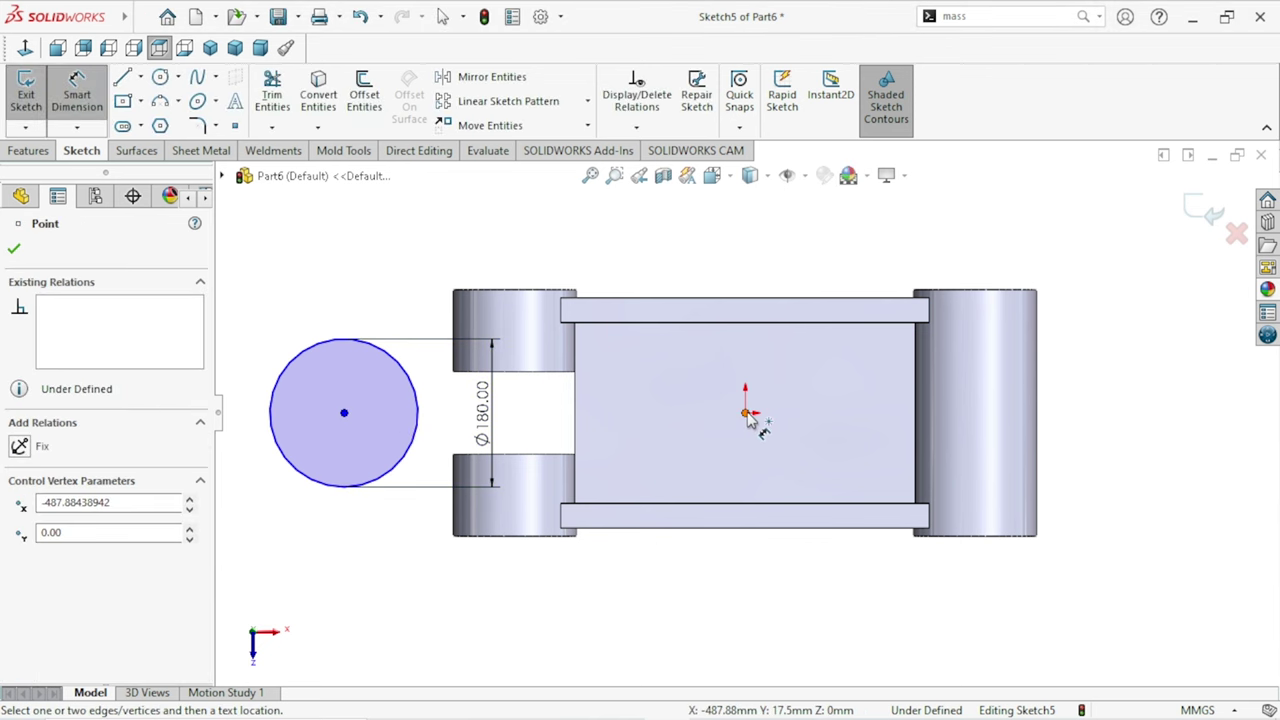
{"action": "left_click", "coordinate": [748, 415]}
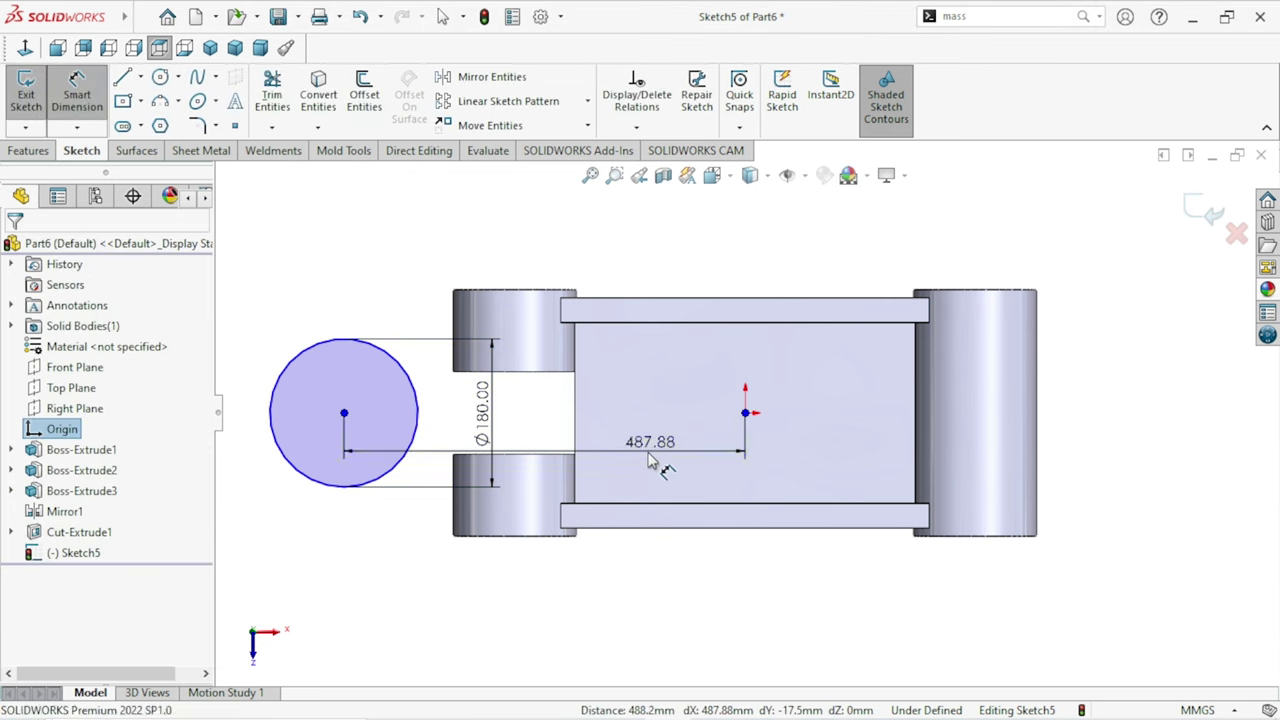
{"action": "left_click", "coordinate": [660, 462]}
{"action": "type", "text": "20"}
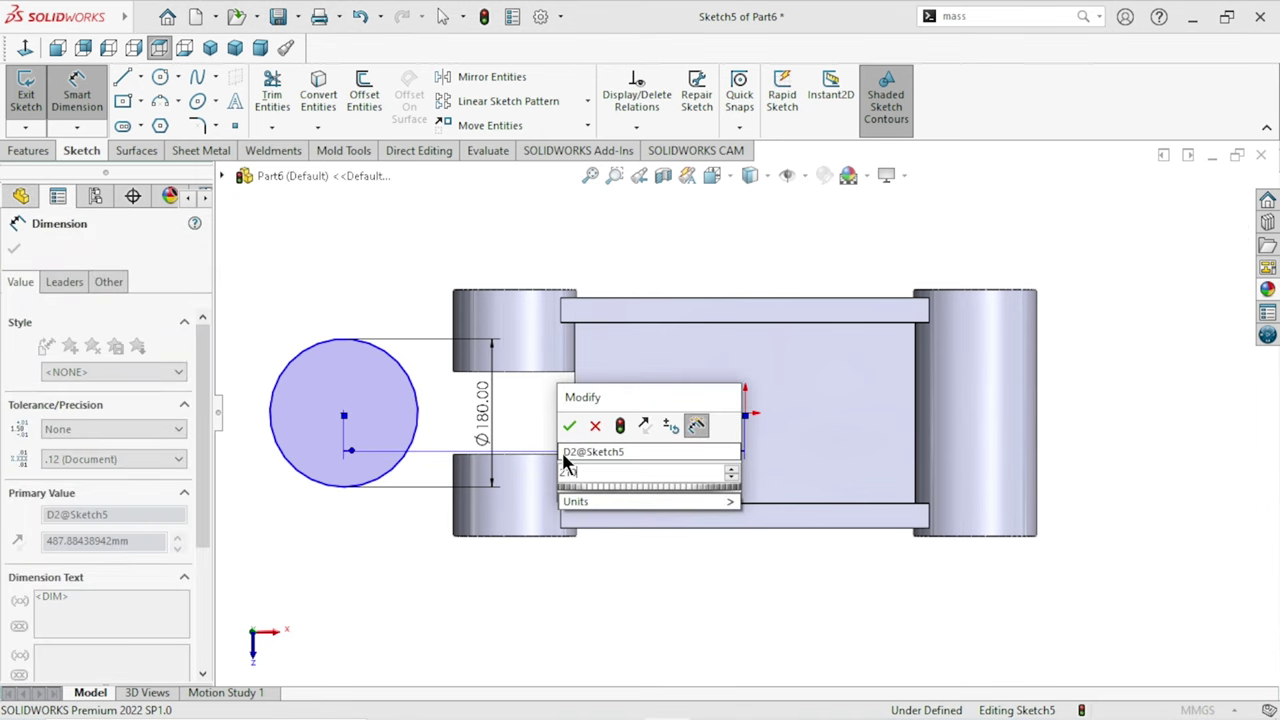
{"action": "left_click", "coordinate": [571, 425]}
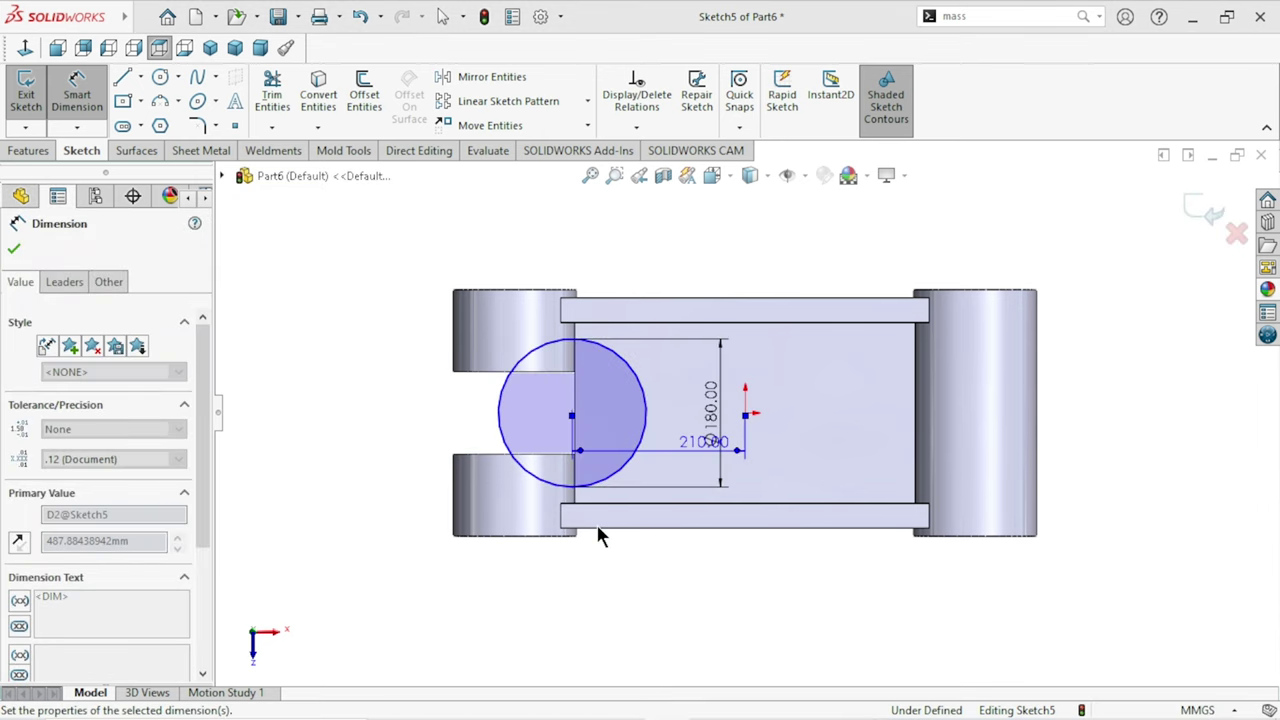
{"action": "scroll", "coordinate": [600, 537], "scroll_direction": "up", "scroll_amount": 2}
{"action": "scroll", "coordinate": [757, 434], "scroll_direction": "down", "scroll_amount": 2}
{"action": "scroll", "coordinate": [686, 468], "scroll_direction": "down", "scroll_amount": 3}
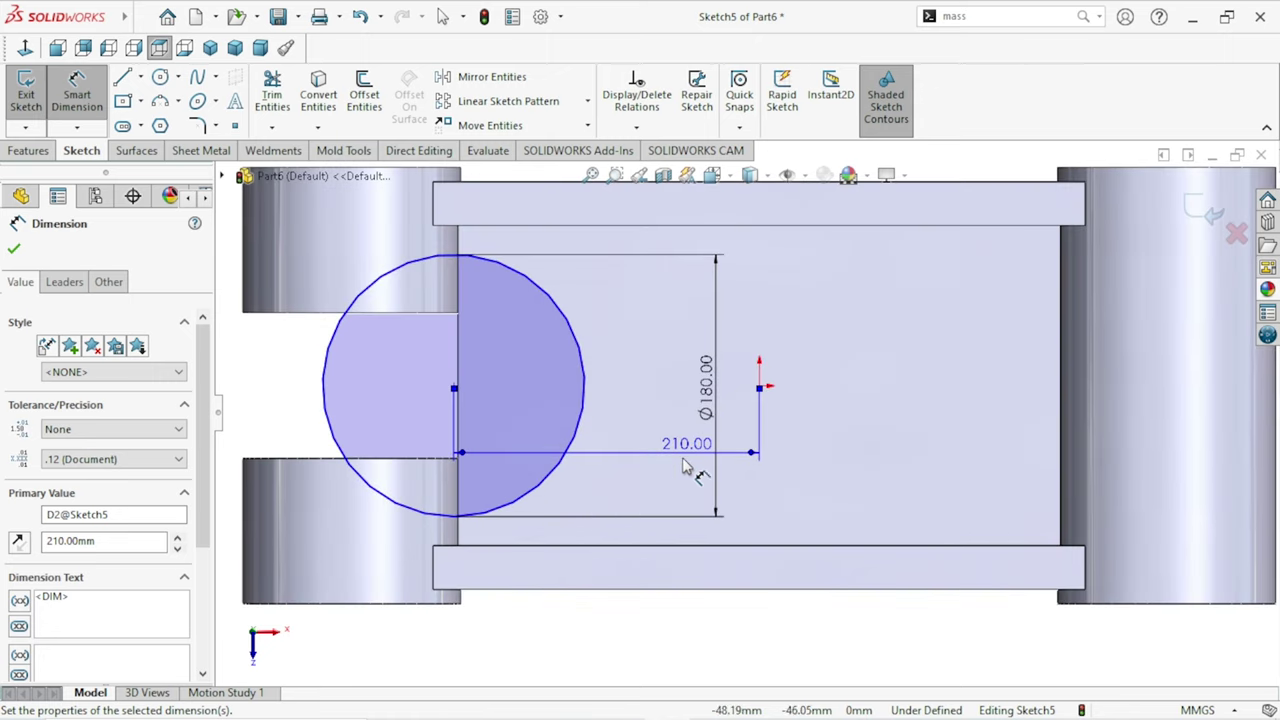
{"action": "left_click", "coordinate": [14, 248]}
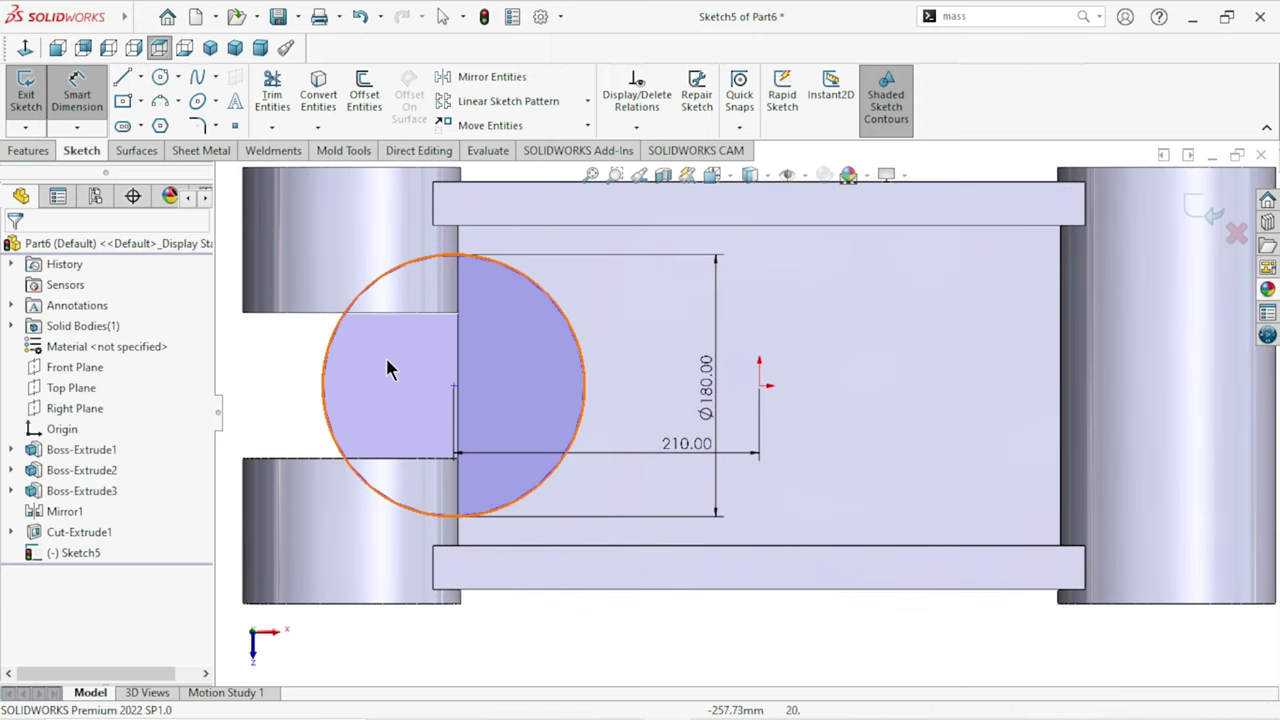
Step: Make the circle centre and the origin horizontal, fully defining the sketch
{"action": "left_click", "coordinate": [455, 386]}
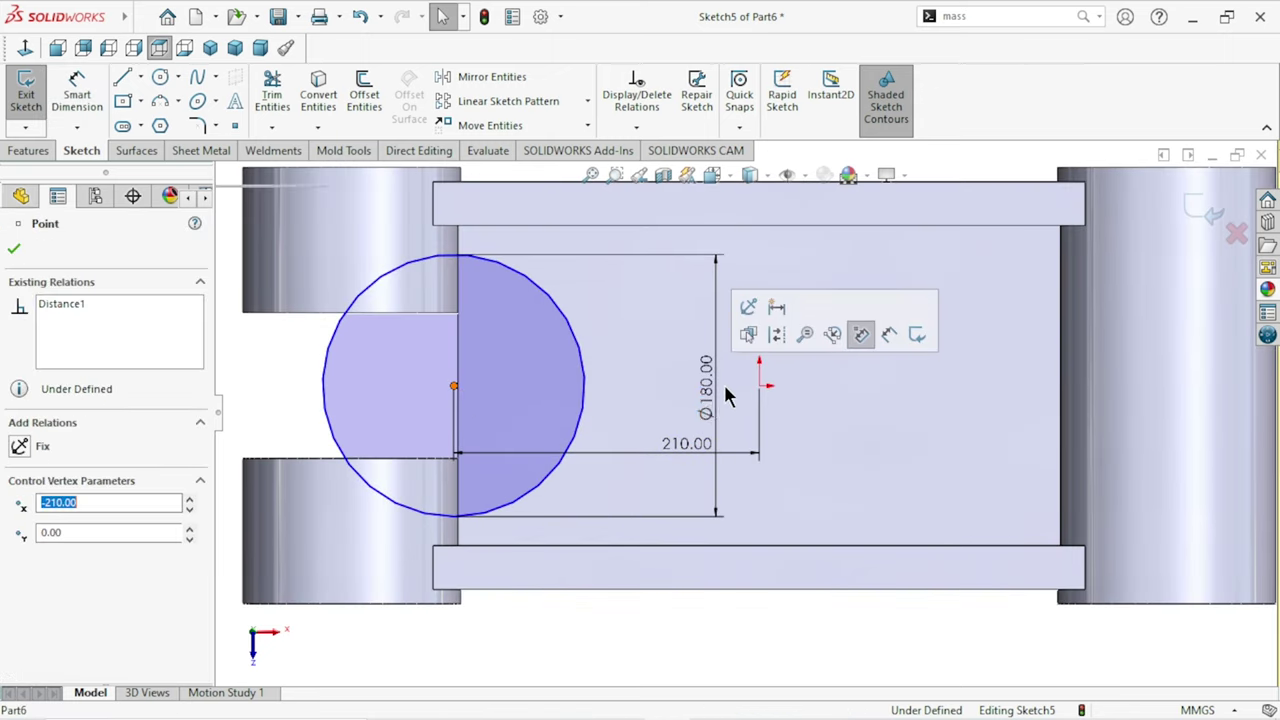
{"action": "key", "text": "Escape"}
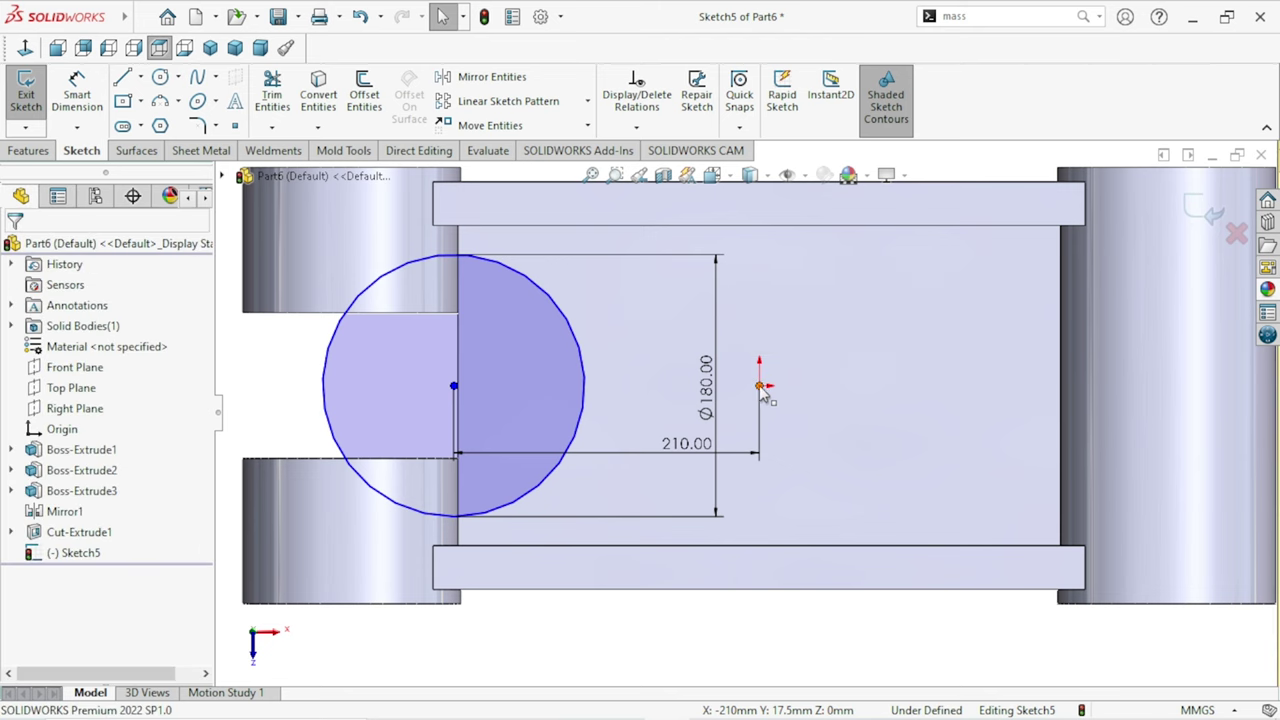
{"action": "left_click", "coordinate": [760, 387], "text": "ctrl"}
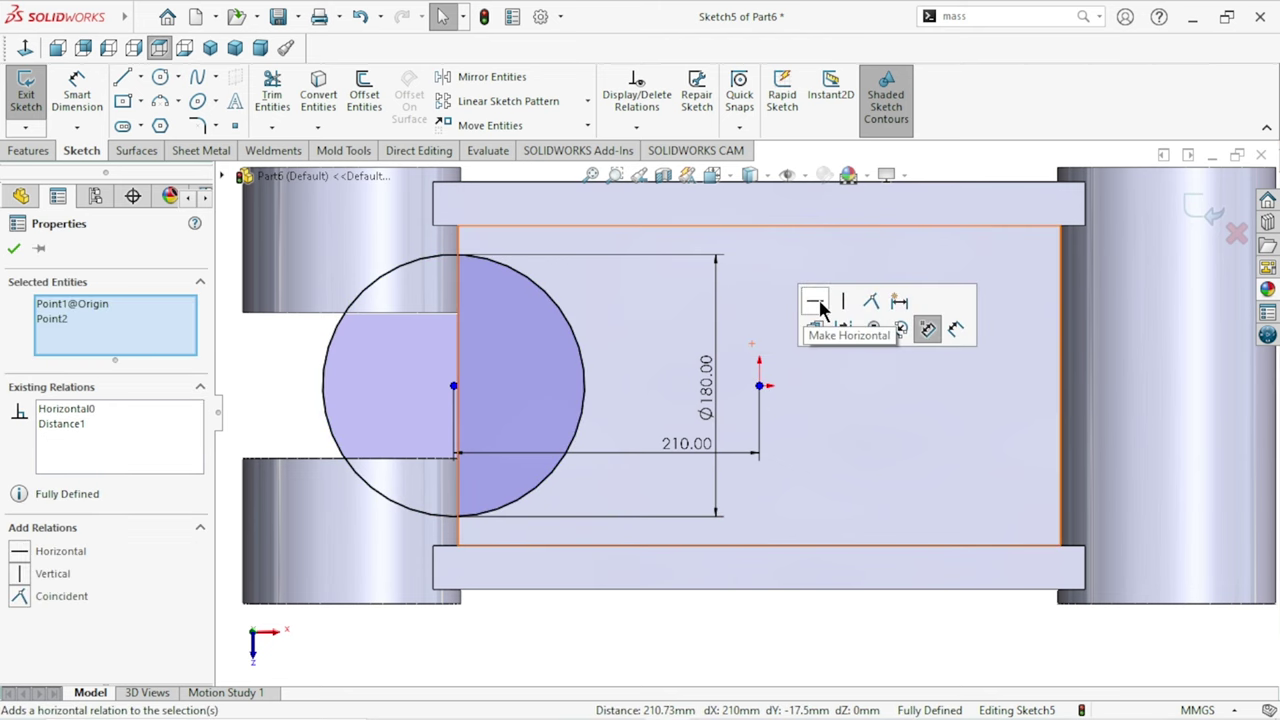
{"action": "scroll", "coordinate": [670, 484], "scroll_direction": "up", "scroll_amount": 5}
{"action": "scroll", "coordinate": [660, 495], "scroll_direction": "down", "scroll_amount": 2}
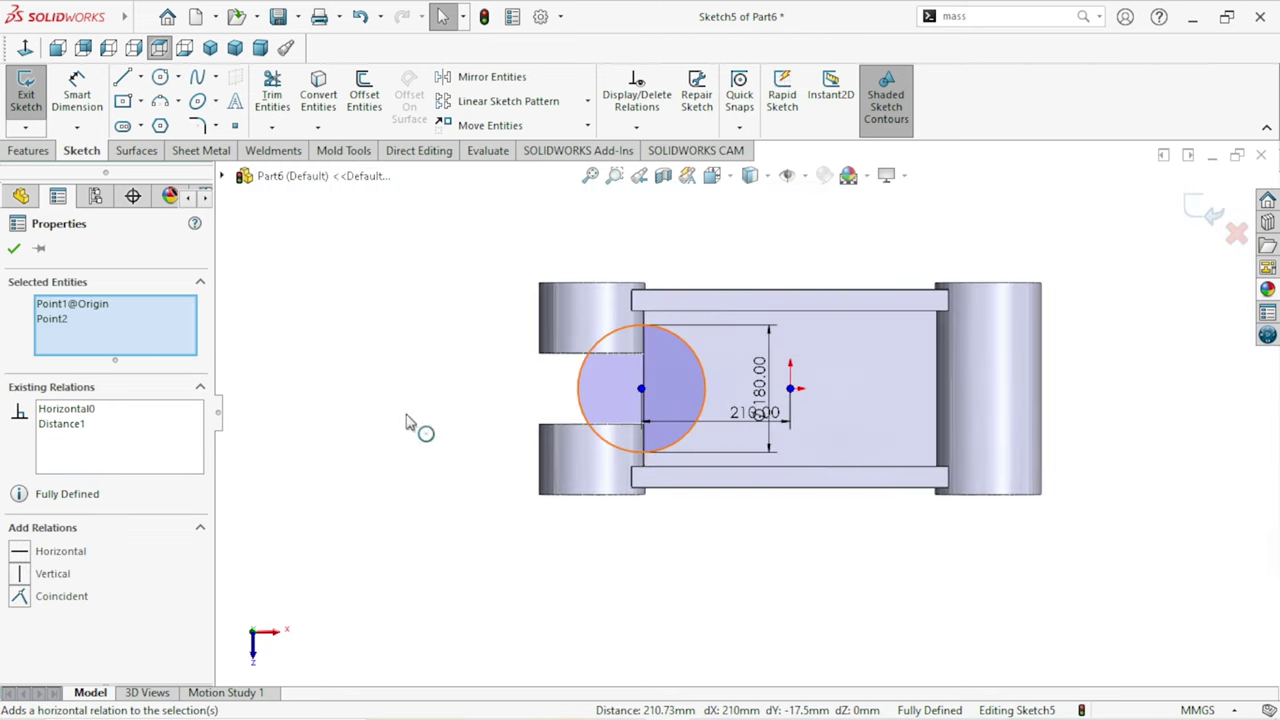
{"action": "left_click", "coordinate": [15, 250]}
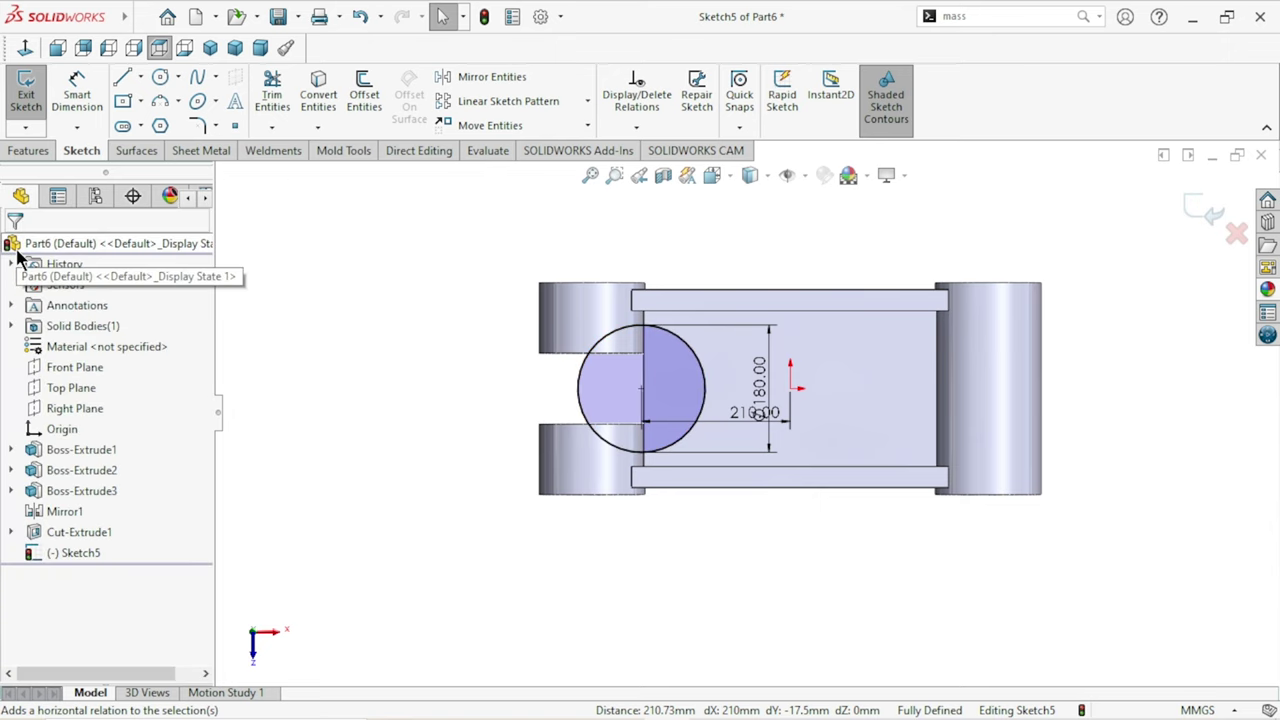
{"action": "scroll", "coordinate": [674, 408], "scroll_direction": "down", "scroll_amount": 2}
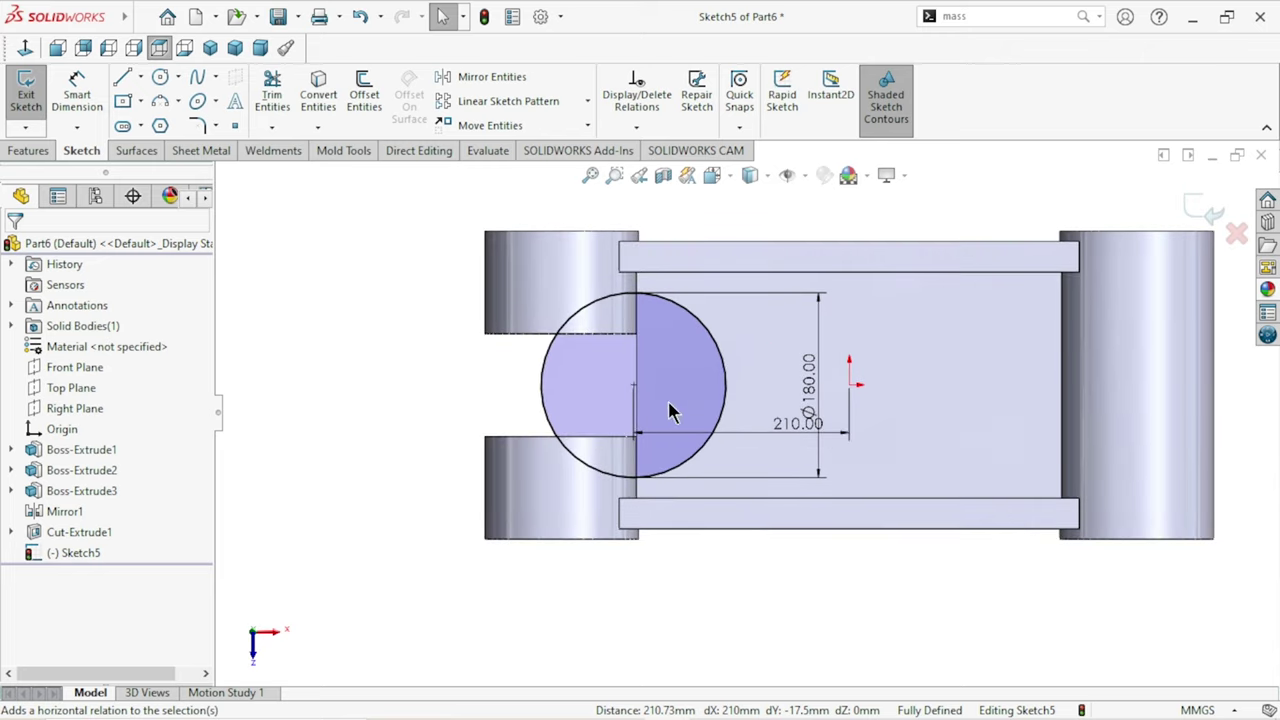
{"action": "scroll", "coordinate": [668, 402], "scroll_direction": "down", "scroll_amount": 2}
{"action": "scroll", "coordinate": [668, 402], "scroll_direction": "down", "scroll_amount": 2}
Step: Begin a line at the circle's top point, then cancel the line tool
{"action": "scroll", "coordinate": [667, 390], "scroll_direction": "up", "scroll_amount": 1}
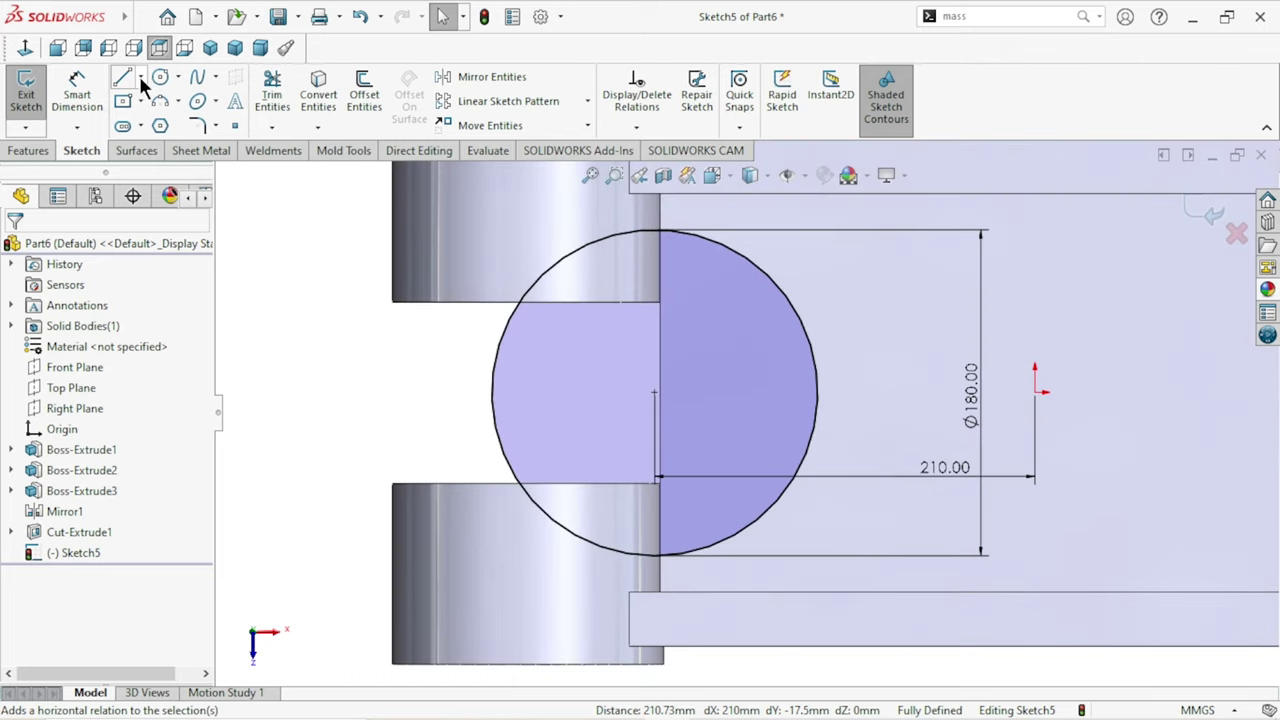
{"action": "scroll", "coordinate": [716, 336], "scroll_direction": "up", "scroll_amount": 1}
{"action": "scroll", "coordinate": [714, 337], "scroll_direction": "down", "scroll_amount": 1}
{"action": "scroll", "coordinate": [706, 337], "scroll_direction": "down", "scroll_amount": 2}
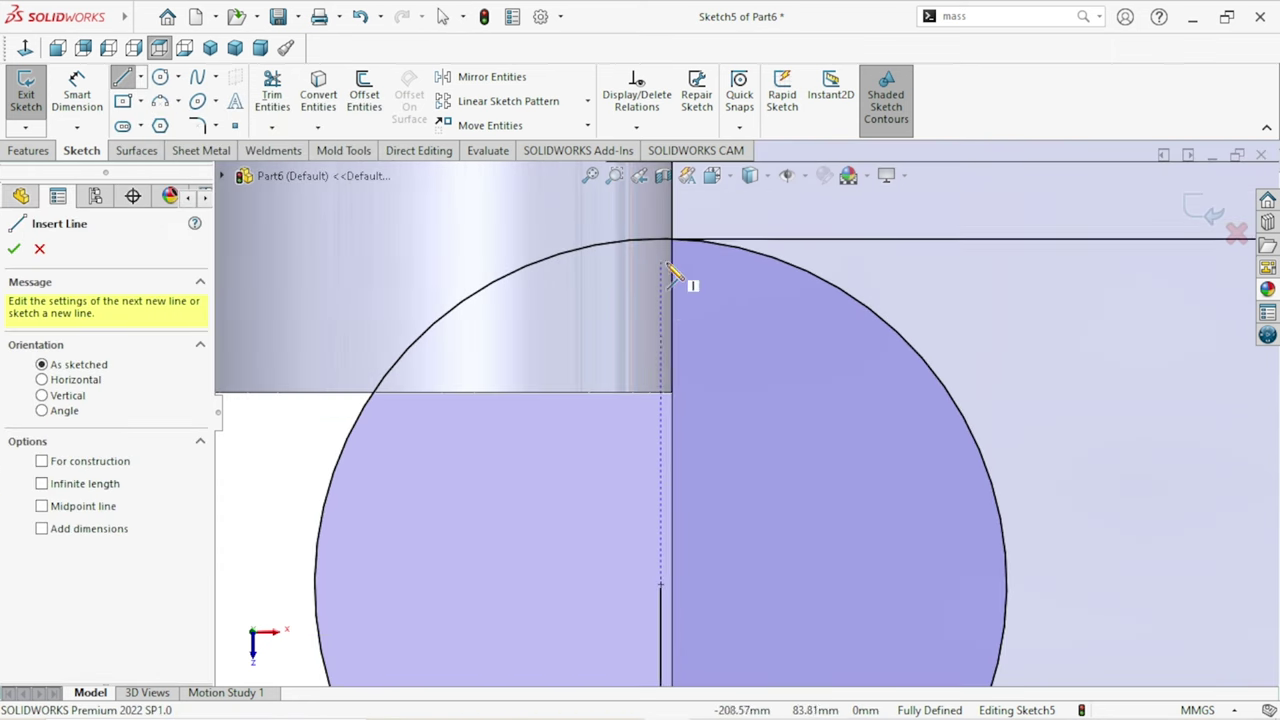
{"action": "scroll", "coordinate": [672, 275], "scroll_direction": "down", "scroll_amount": 2}
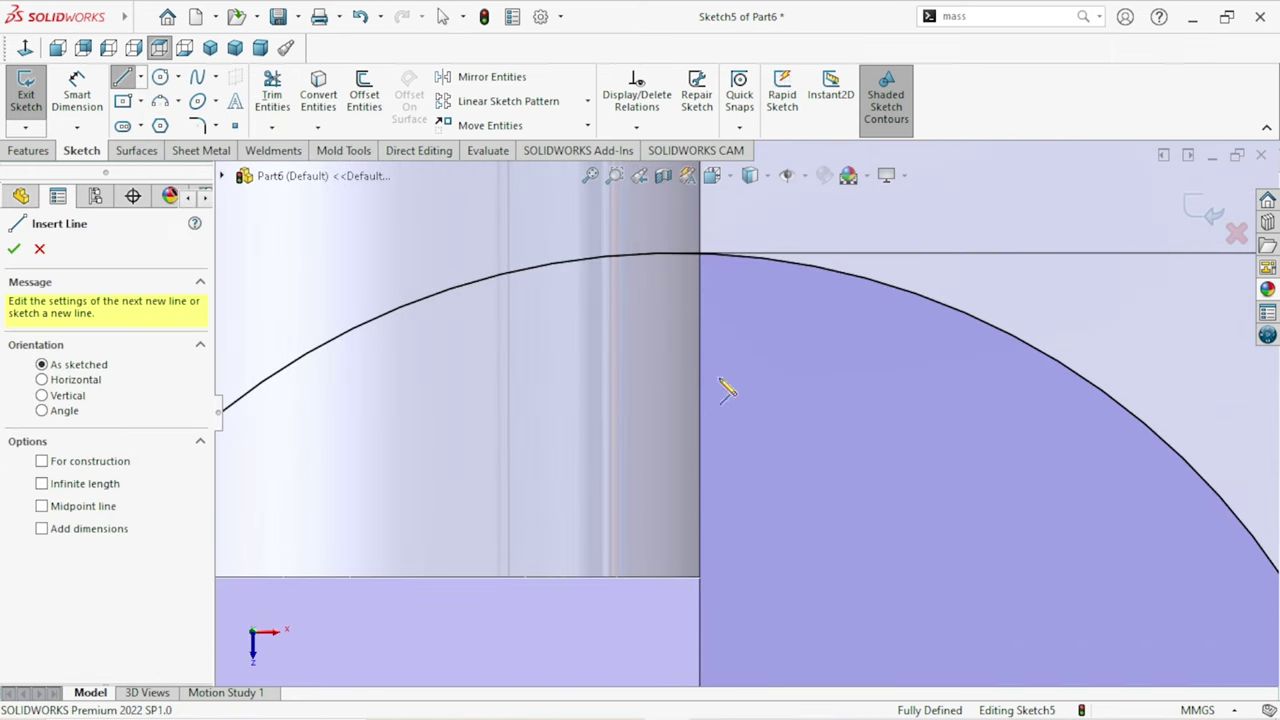
{"action": "left_click", "coordinate": [728, 256]}
{"action": "scroll", "coordinate": [712, 370], "scroll_direction": "up", "scroll_amount": 4}
{"action": "scroll", "coordinate": [790, 510], "scroll_direction": "down", "scroll_amount": 2}
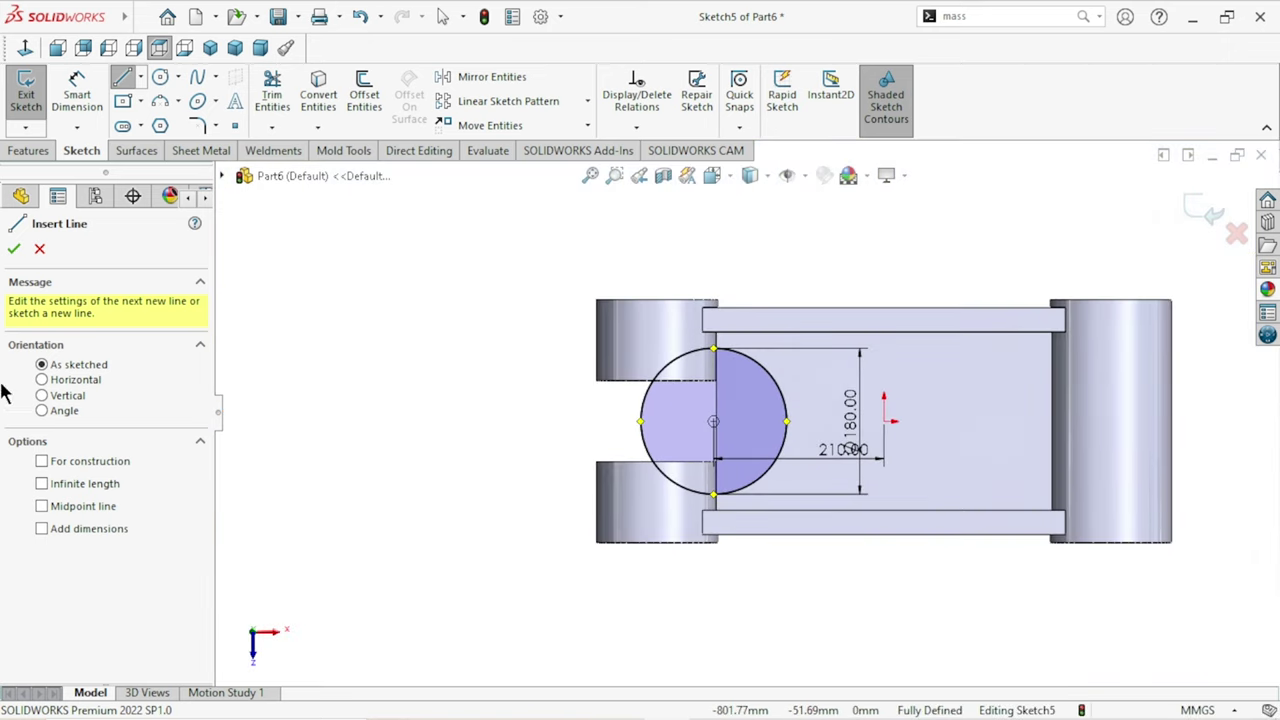
{"action": "left_click", "coordinate": [14, 249]}
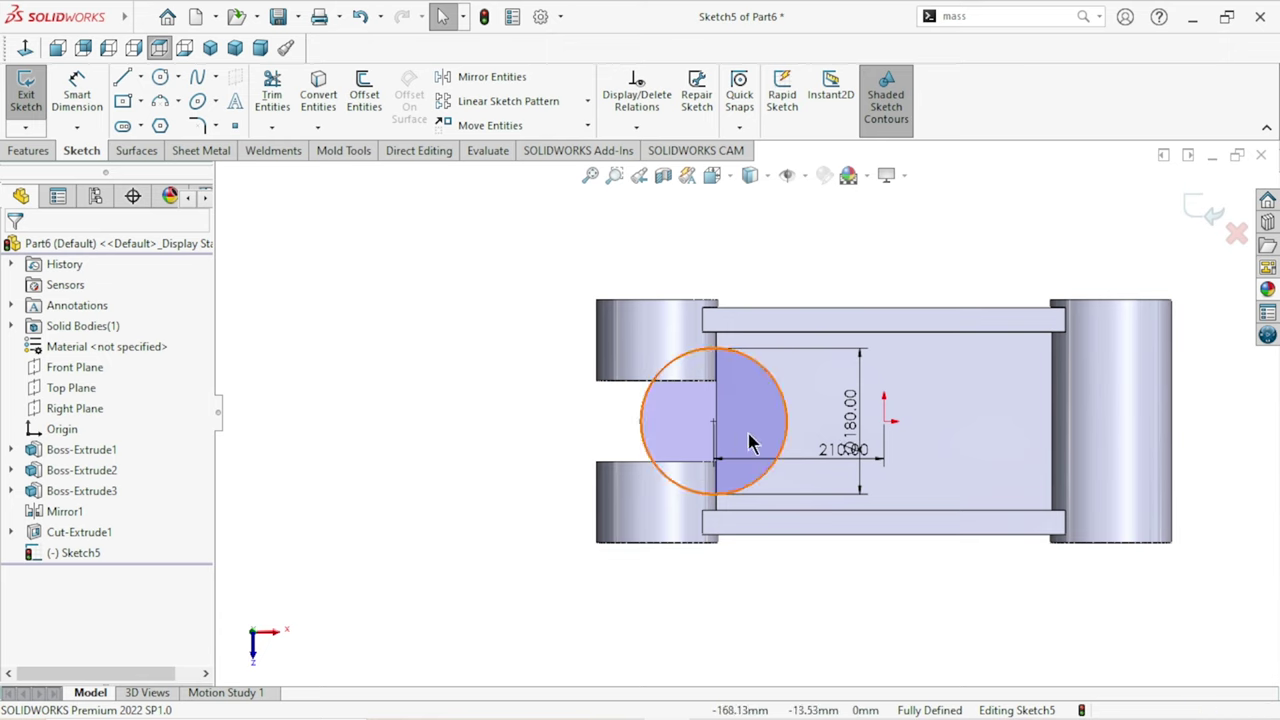
{"action": "scroll", "coordinate": [825, 455], "scroll_direction": "up", "scroll_amount": 1}
{"action": "scroll", "coordinate": [825, 455], "scroll_direction": "down", "scroll_amount": 2}
{"action": "scroll", "coordinate": [793, 441], "scroll_direction": "down", "scroll_amount": 2}
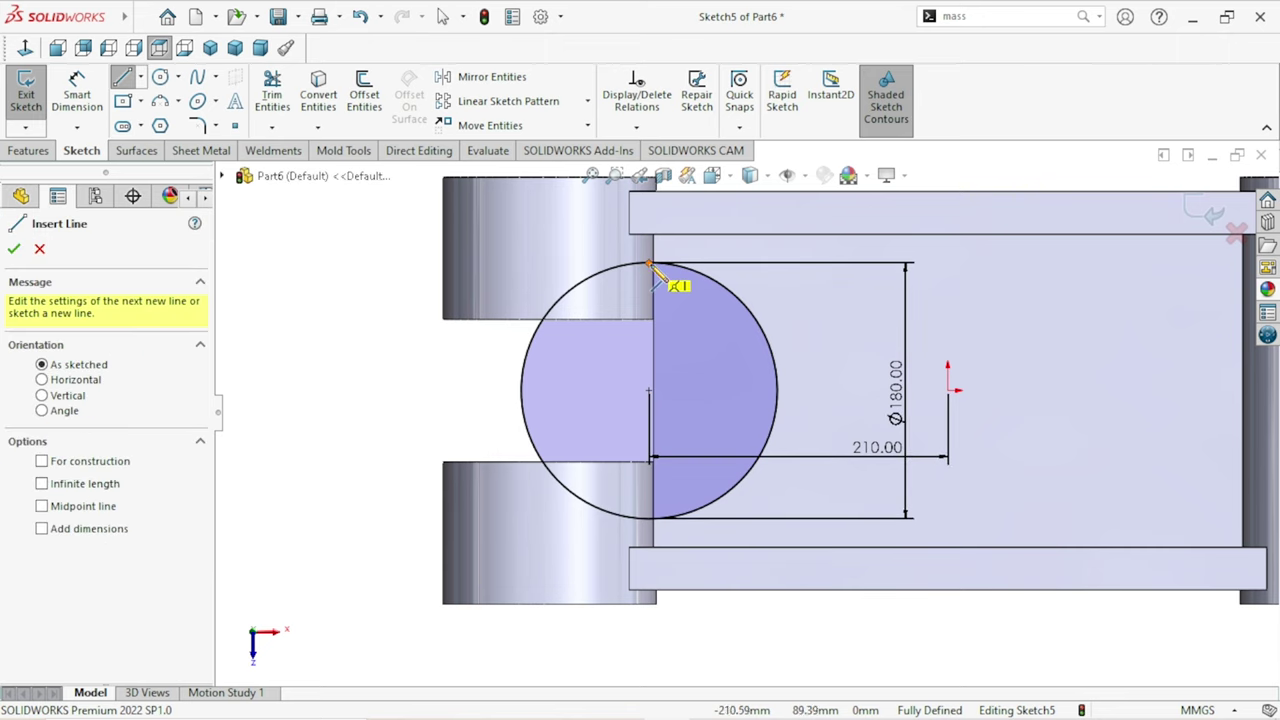
{"action": "scroll", "coordinate": [655, 282], "scroll_direction": "down", "scroll_amount": 3}
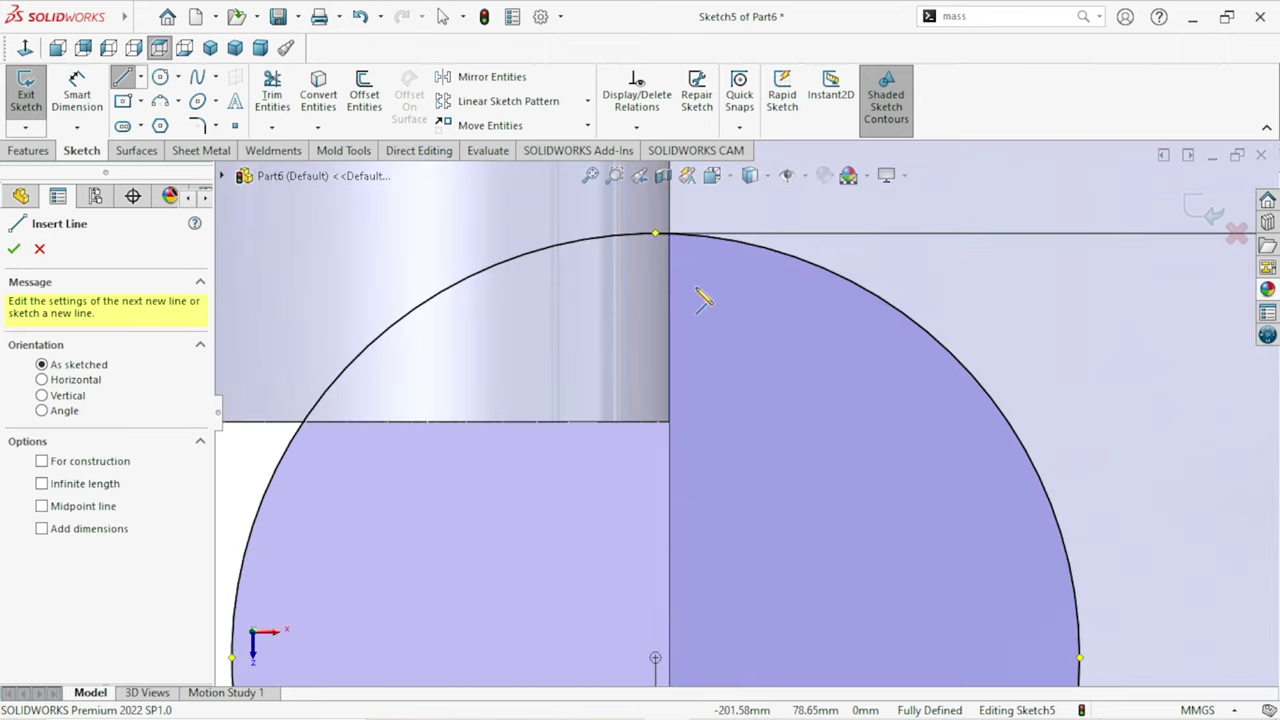
{"action": "scroll", "coordinate": [703, 294], "scroll_direction": "down", "scroll_amount": 2}
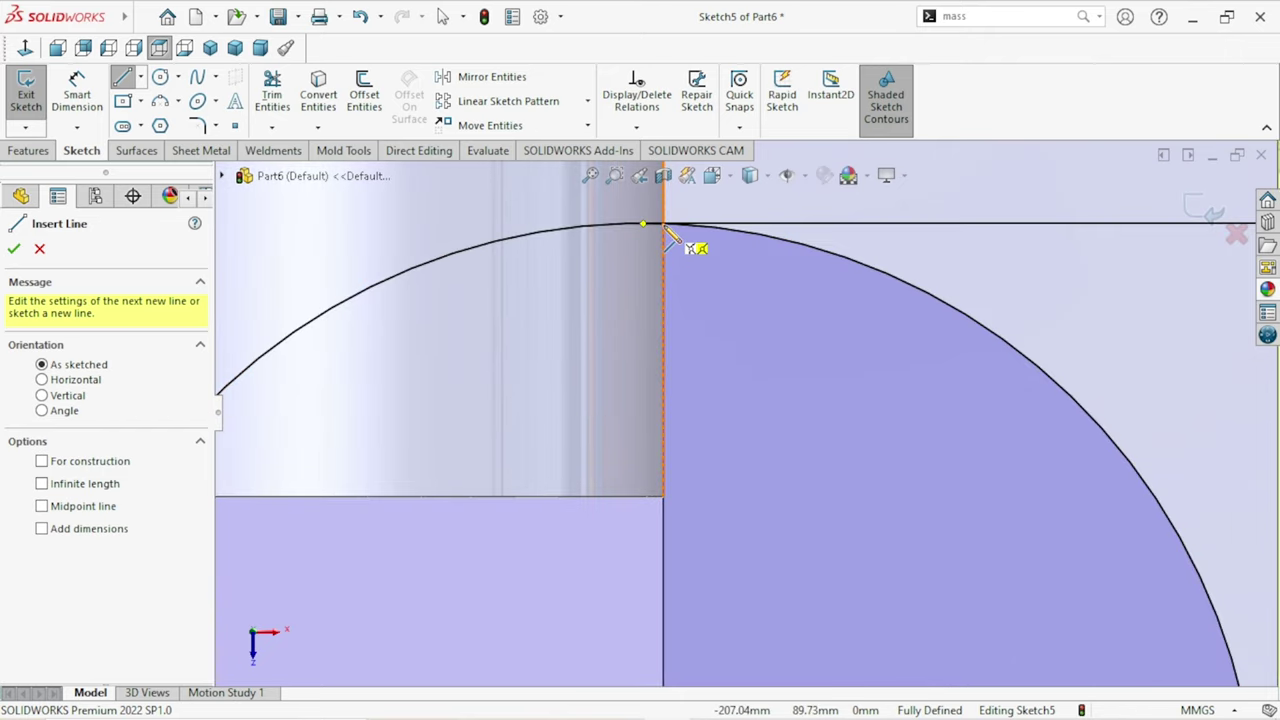
Step: Draw a line along the web edge from the circle's top point to its bottom point
{"action": "left_click", "coordinate": [664, 225]}
{"action": "scroll", "coordinate": [674, 366], "scroll_direction": "up", "scroll_amount": 3}
{"action": "scroll", "coordinate": [700, 380], "scroll_direction": "up", "scroll_amount": 3}
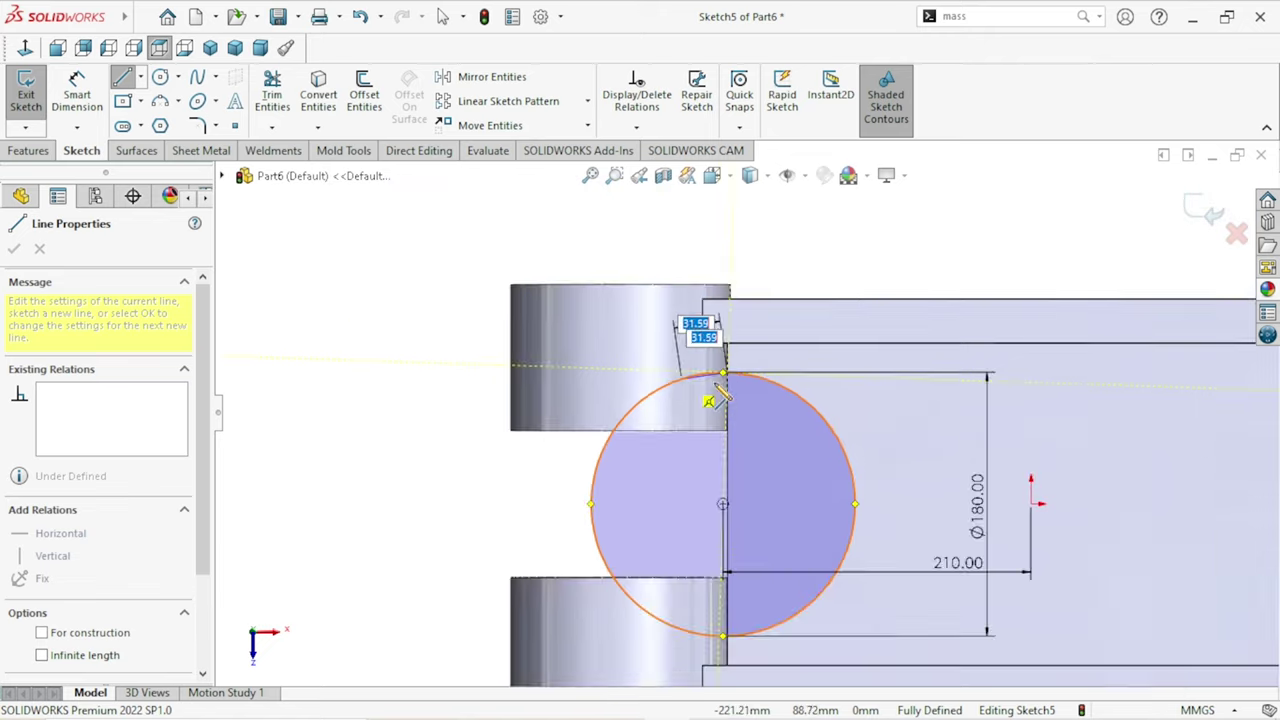
{"action": "scroll", "coordinate": [725, 450], "scroll_direction": "up", "scroll_amount": 5}
{"action": "scroll", "coordinate": [749, 486], "scroll_direction": "down", "scroll_amount": 4}
{"action": "scroll", "coordinate": [735, 405], "scroll_direction": "down", "scroll_amount": 1}
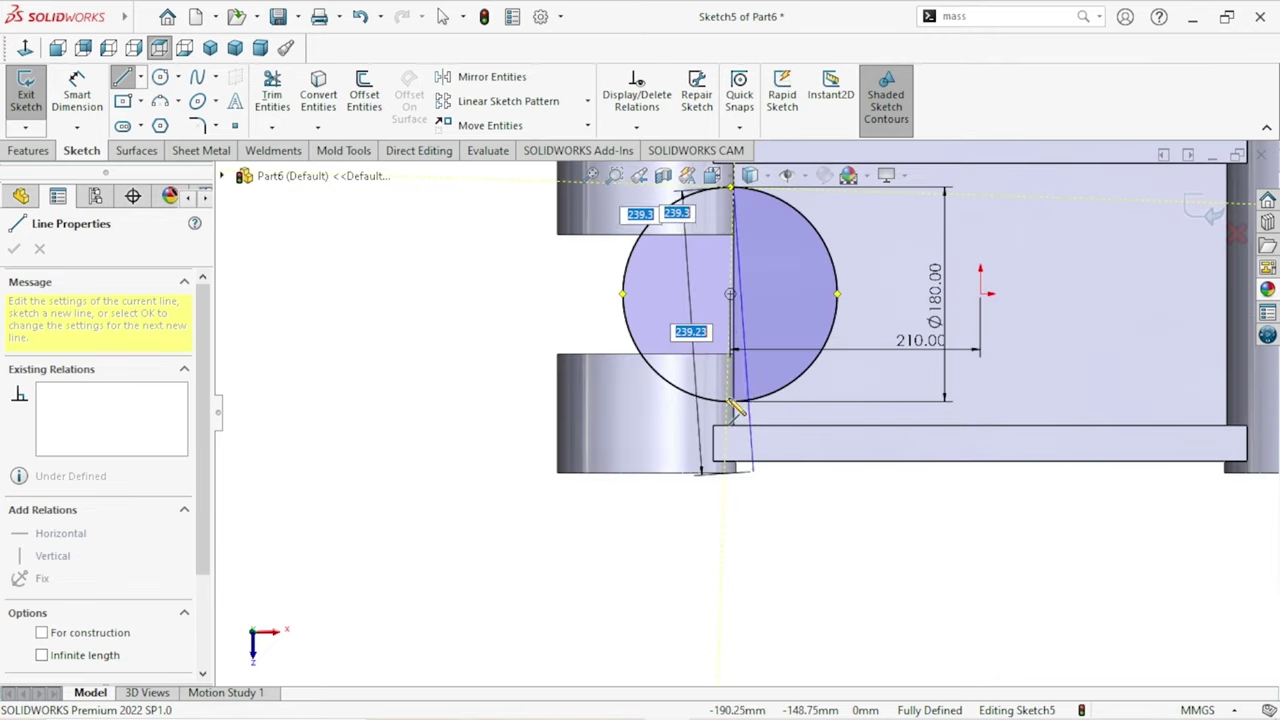
{"action": "scroll", "coordinate": [735, 405], "scroll_direction": "down", "scroll_amount": 2}
{"action": "scroll", "coordinate": [737, 391], "scroll_direction": "down", "scroll_amount": 2}
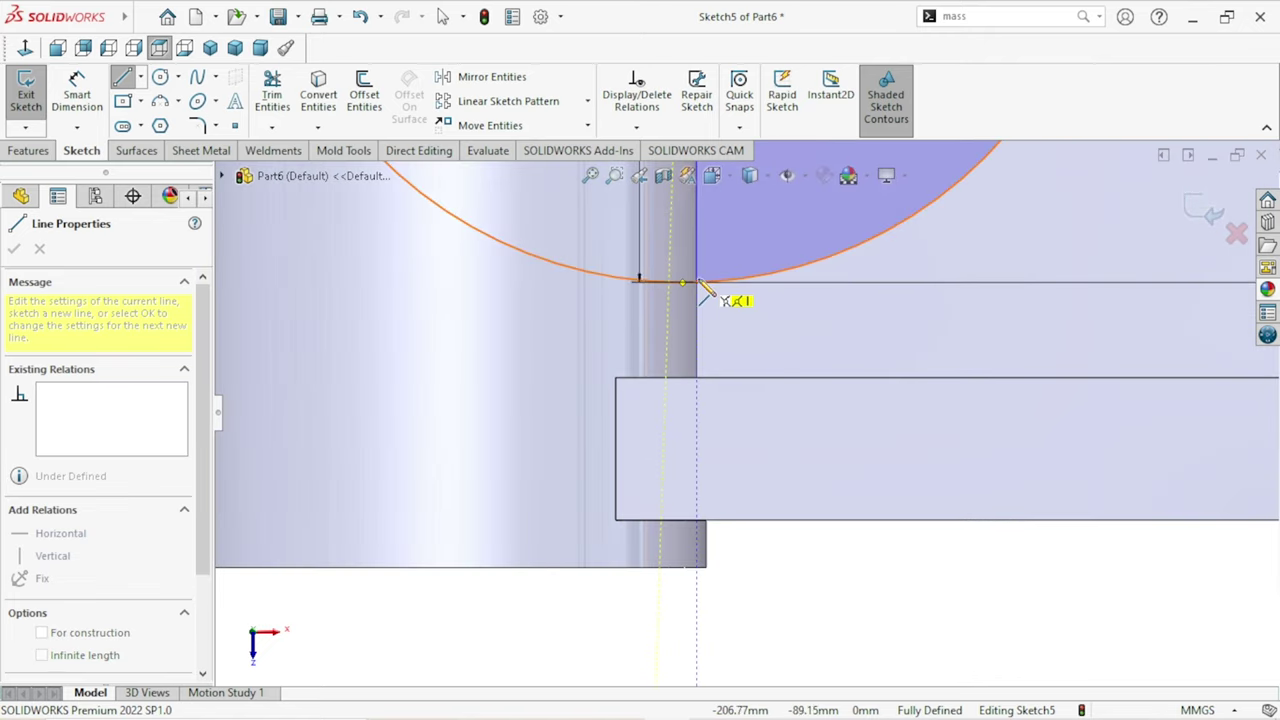
{"action": "left_click", "coordinate": [699, 284]}
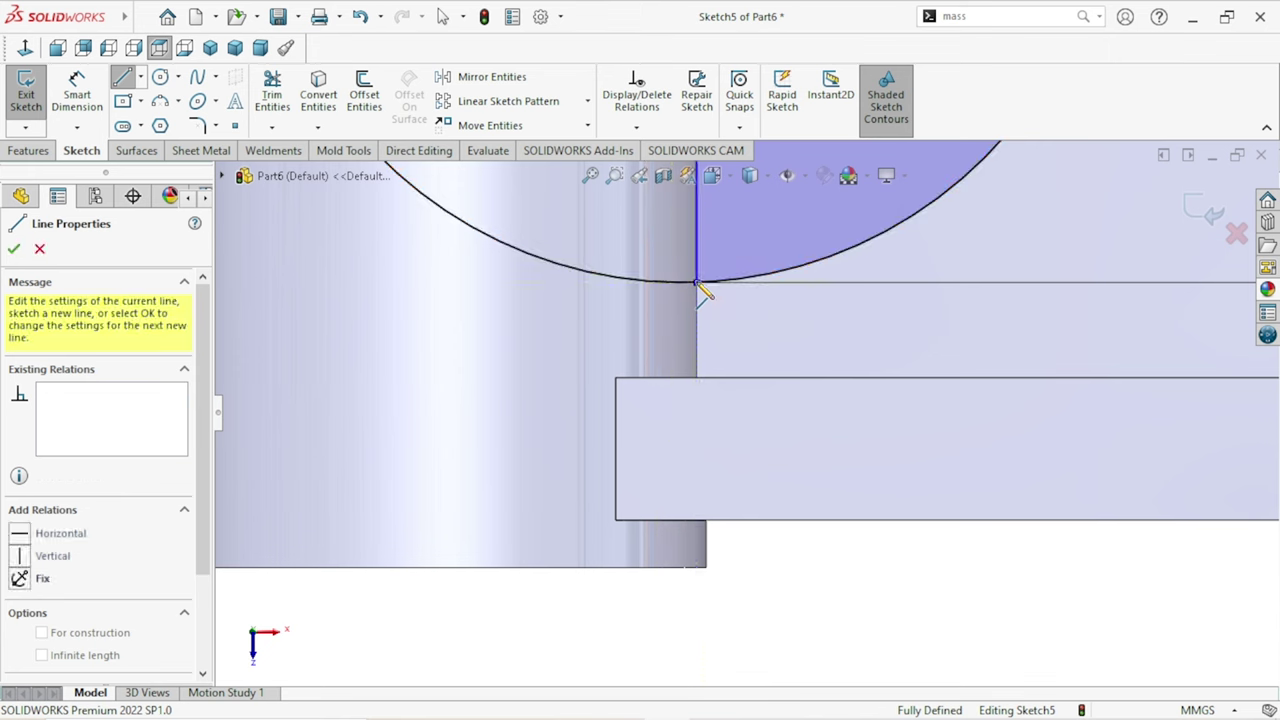
{"action": "right_click", "coordinate": [754, 600]}
{"action": "left_click", "coordinate": [790, 495]}
Step: Power-trim away the circle half lying inside the gap, leaving a closed half-disc
{"action": "scroll", "coordinate": [674, 490], "scroll_direction": "up", "scroll_amount": 5}
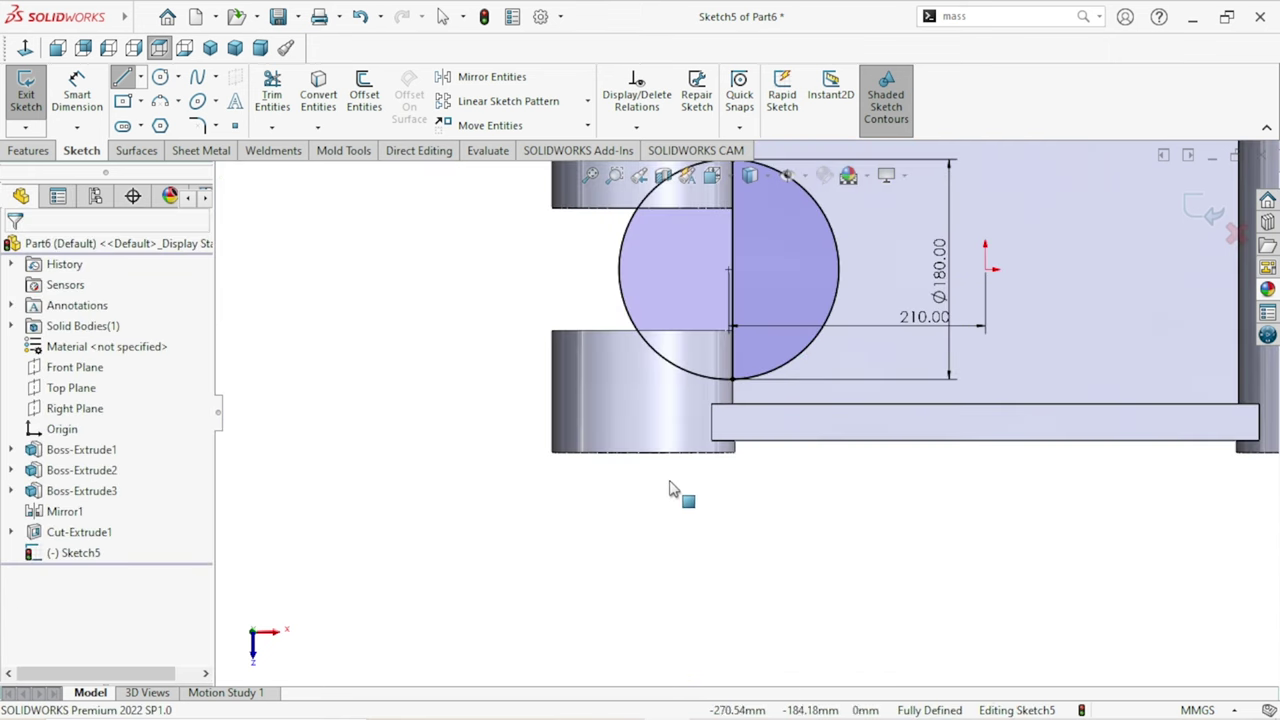
{"action": "scroll", "coordinate": [665, 460], "scroll_direction": "down", "scroll_amount": 3}
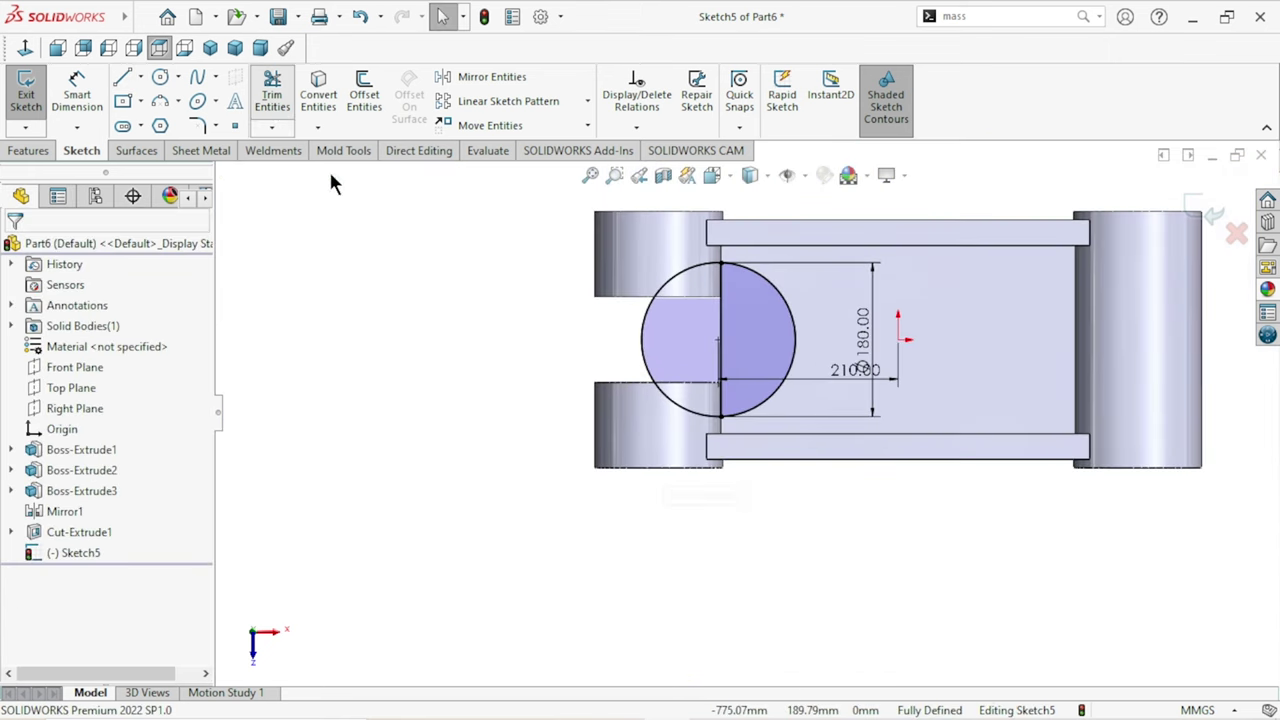
{"action": "left_click", "coordinate": [272, 100]}
{"action": "left_click_drag", "start_coordinate": [588, 320], "coordinate": [684, 321]}
{"action": "scroll", "coordinate": [791, 391], "scroll_direction": "up", "scroll_amount": 2}
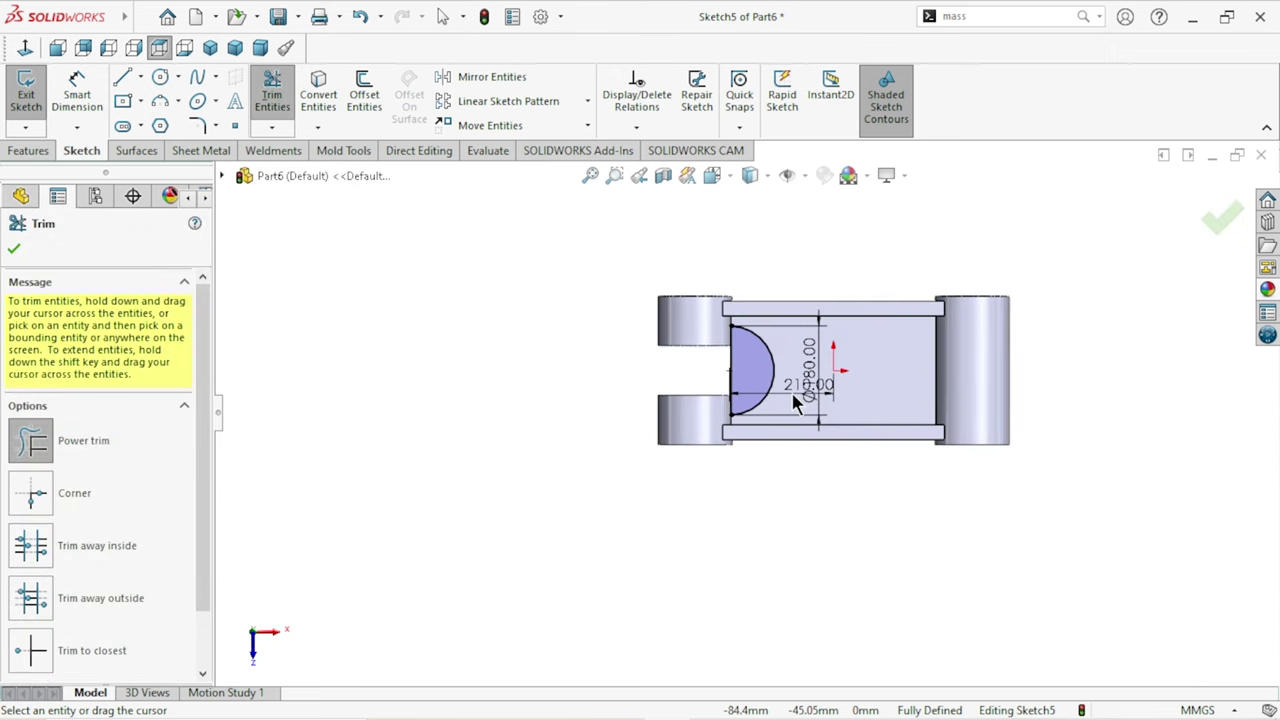
{"action": "scroll", "coordinate": [775, 373], "scroll_direction": "down", "scroll_amount": 3}
{"action": "scroll", "coordinate": [775, 373], "scroll_direction": "down", "scroll_amount": 3}
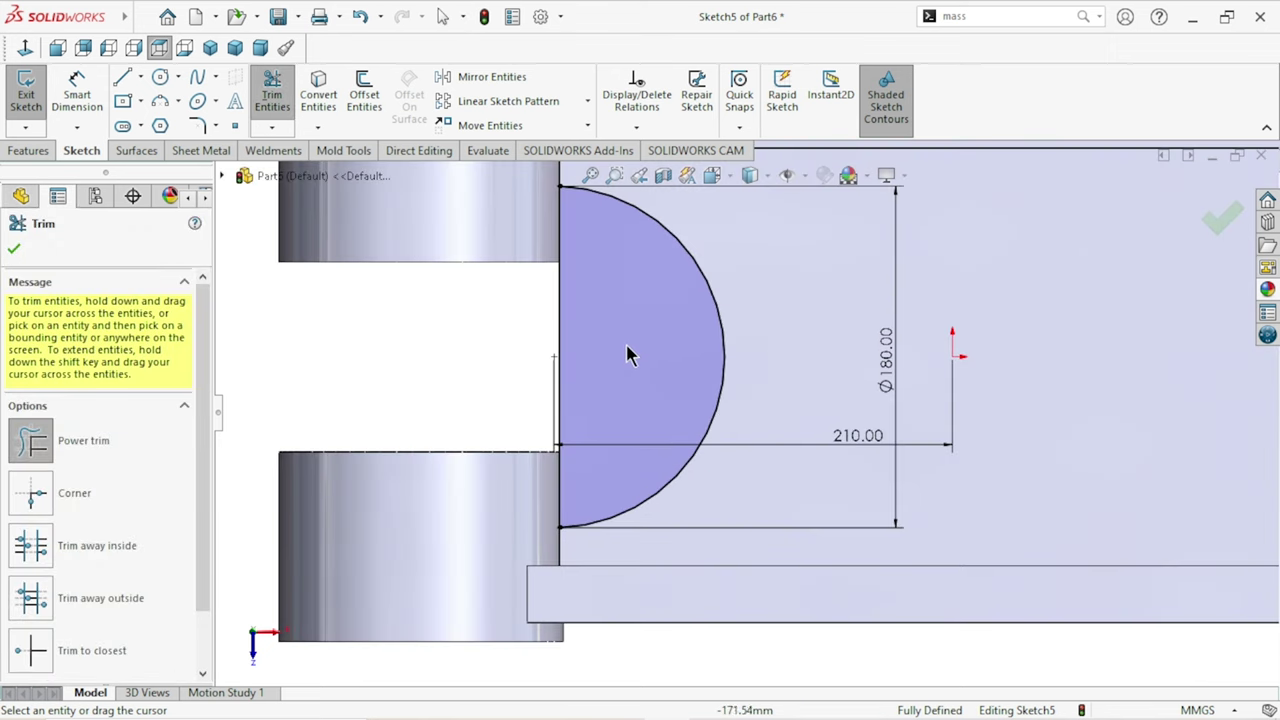
{"action": "scroll", "coordinate": [630, 350], "scroll_direction": "up", "scroll_amount": 1}
{"action": "left_click", "coordinate": [14, 249]}
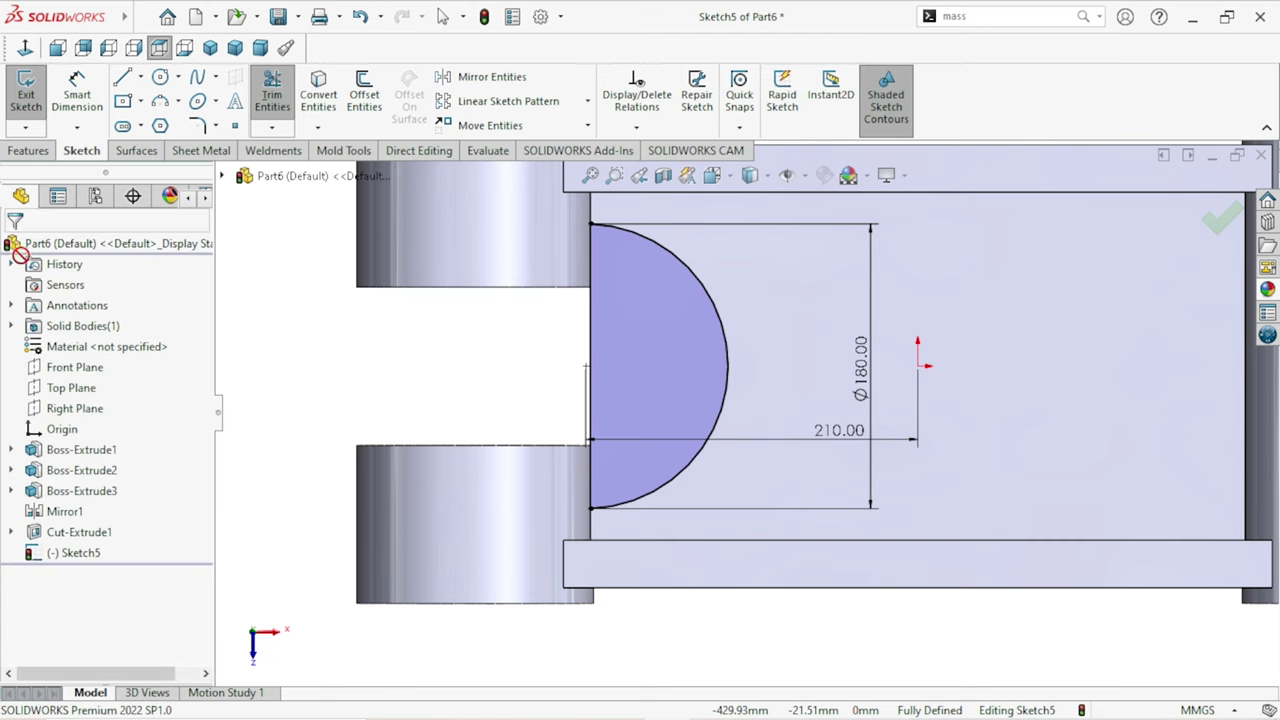
{"action": "left_click", "coordinate": [35, 151]}
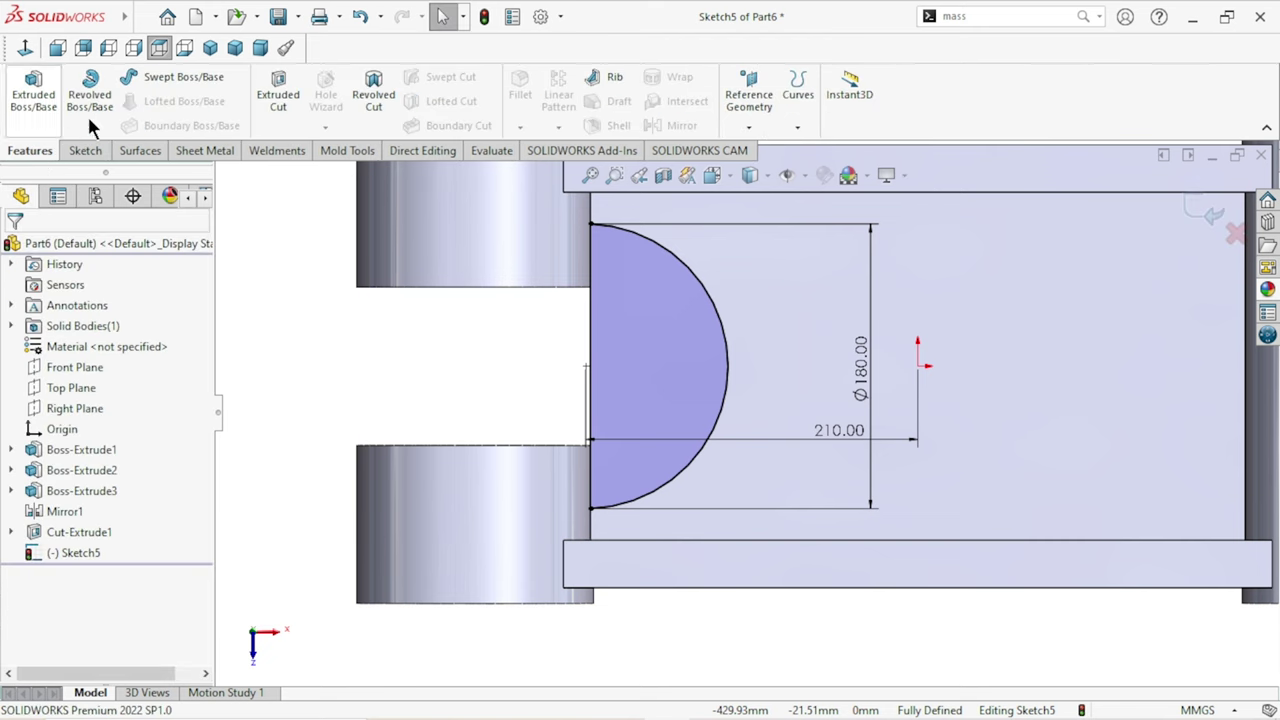
Step: Extrude-cut the half-disc sketch Up To Next, notching the web between the lugs
{"action": "left_click", "coordinate": [267, 117]}
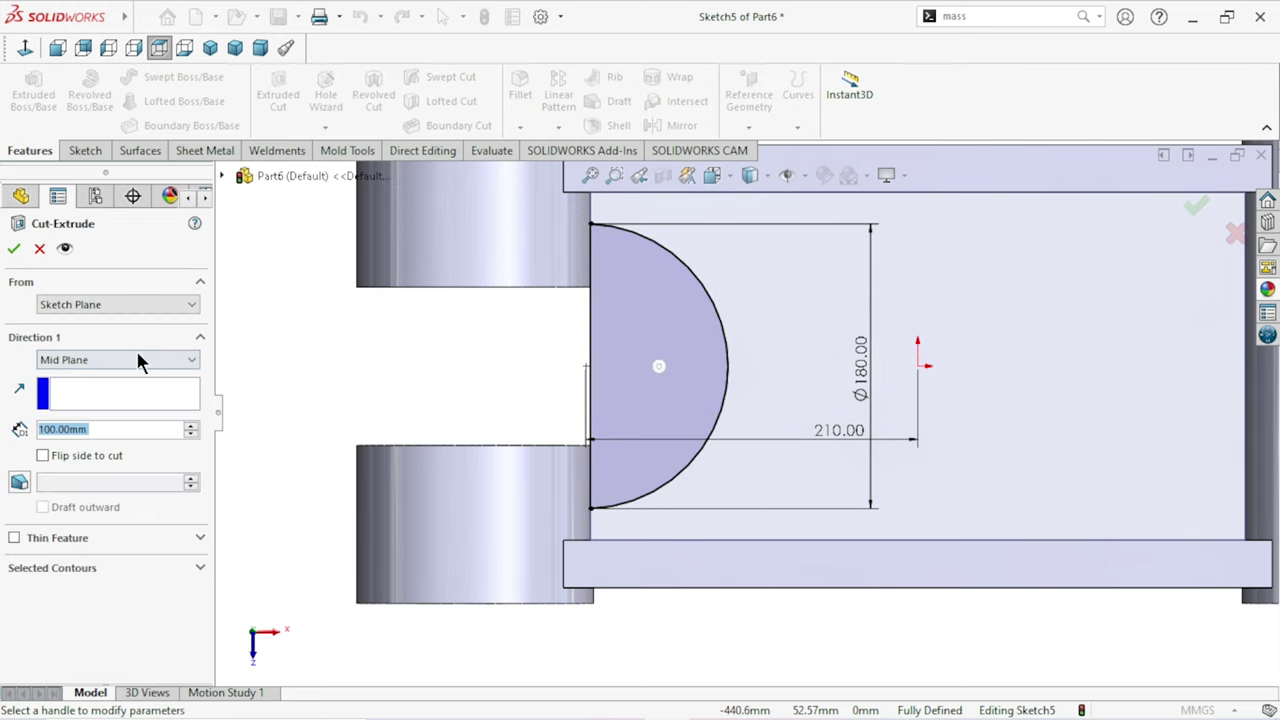
{"action": "left_click", "coordinate": [137, 360]}
{"action": "left_click", "coordinate": [106, 412]}
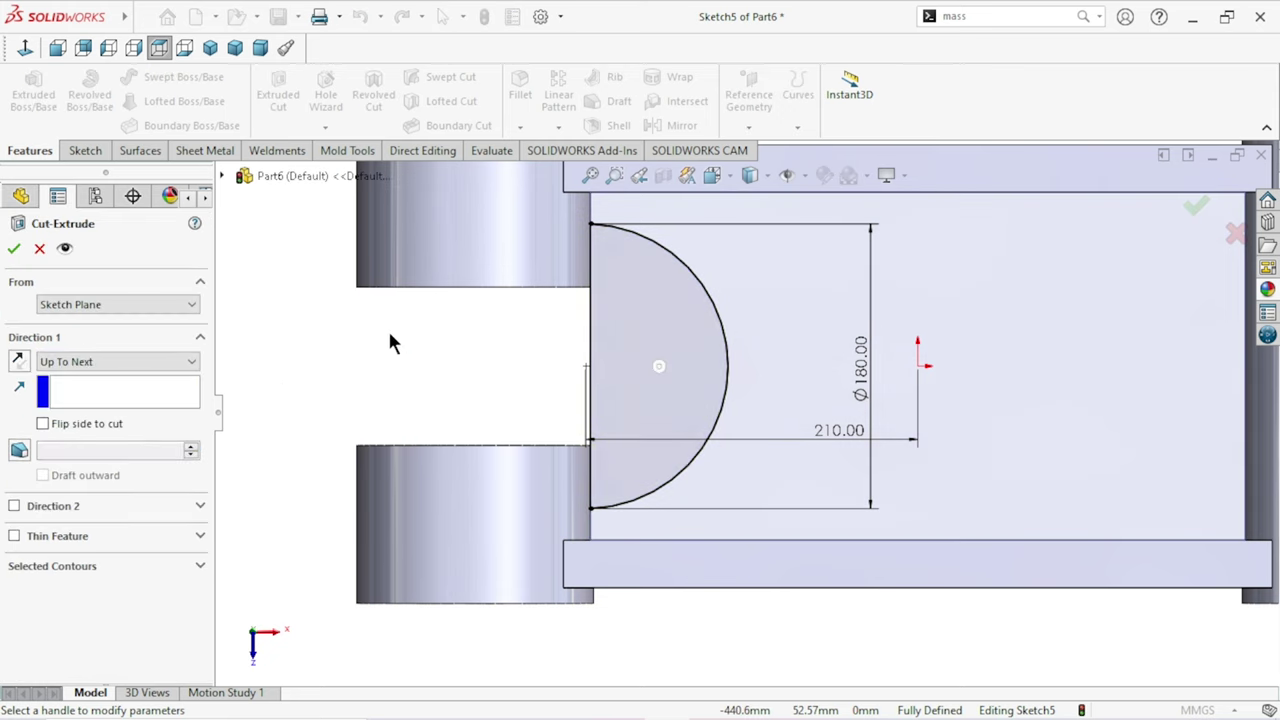
{"action": "scroll", "coordinate": [469, 357], "scroll_direction": "up", "scroll_amount": 2}
{"action": "mouse_move", "coordinate": [469, 357]}
{"action": "middle_mouse_down"}
{"action": "mouse_move", "coordinate": [557, 397]}
{"action": "mouse_move", "coordinate": [550, 430]}
{"action": "mouse_move", "coordinate": [497, 429]}
{"action": "middle_mouse_up"}
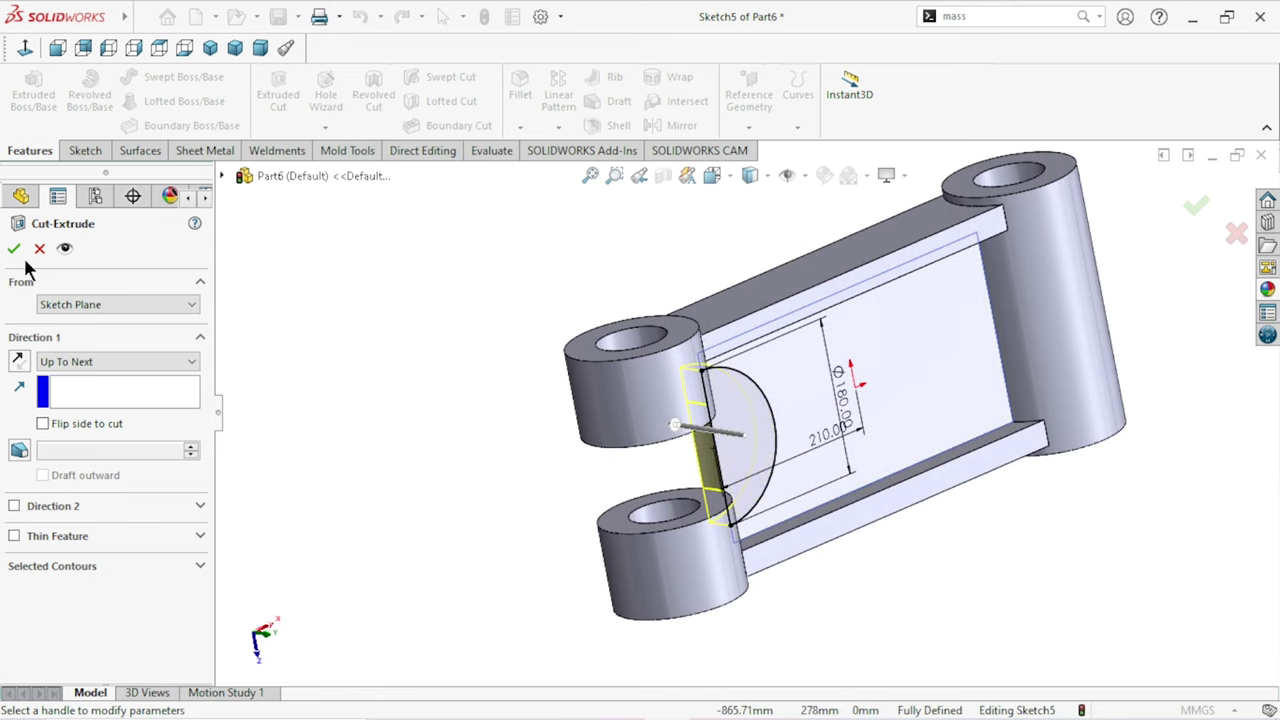
{"action": "key", "text": "Return"}
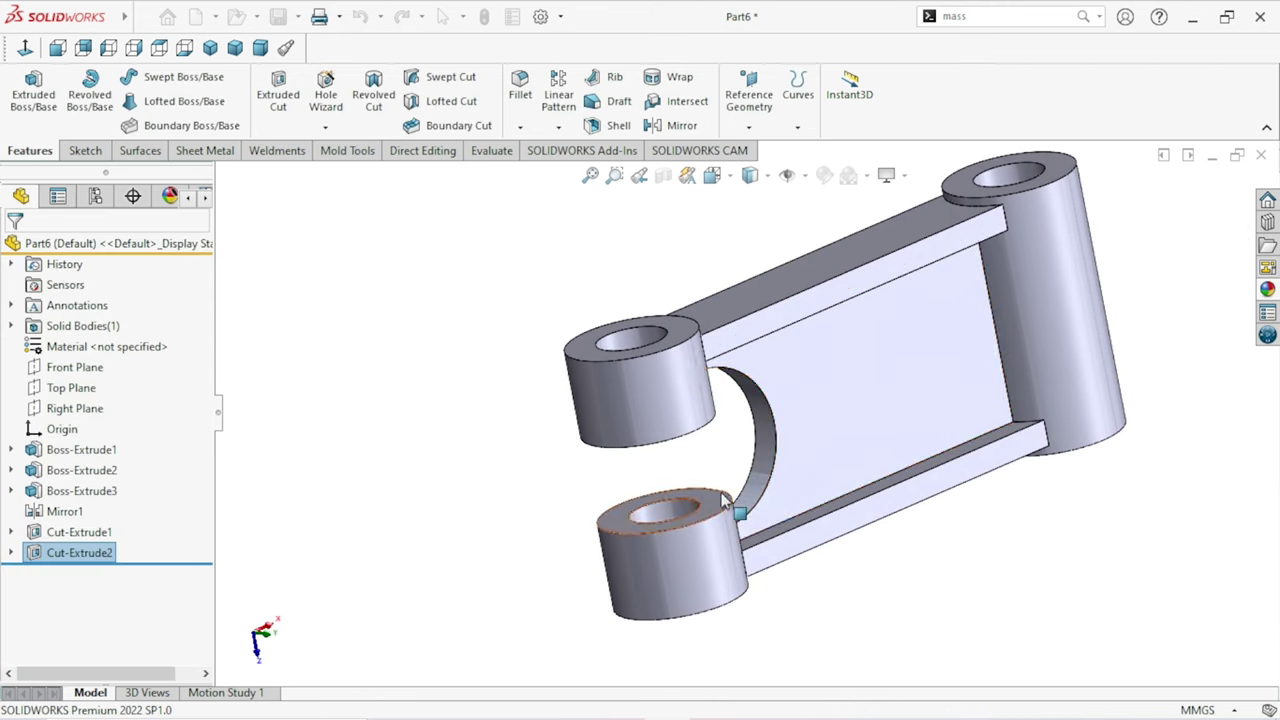
{"action": "scroll", "coordinate": [770, 488], "scroll_direction": "up", "scroll_amount": 2}
{"action": "middle_click_drag", "start_coordinate": [770, 488], "coordinate": [795, 403]}
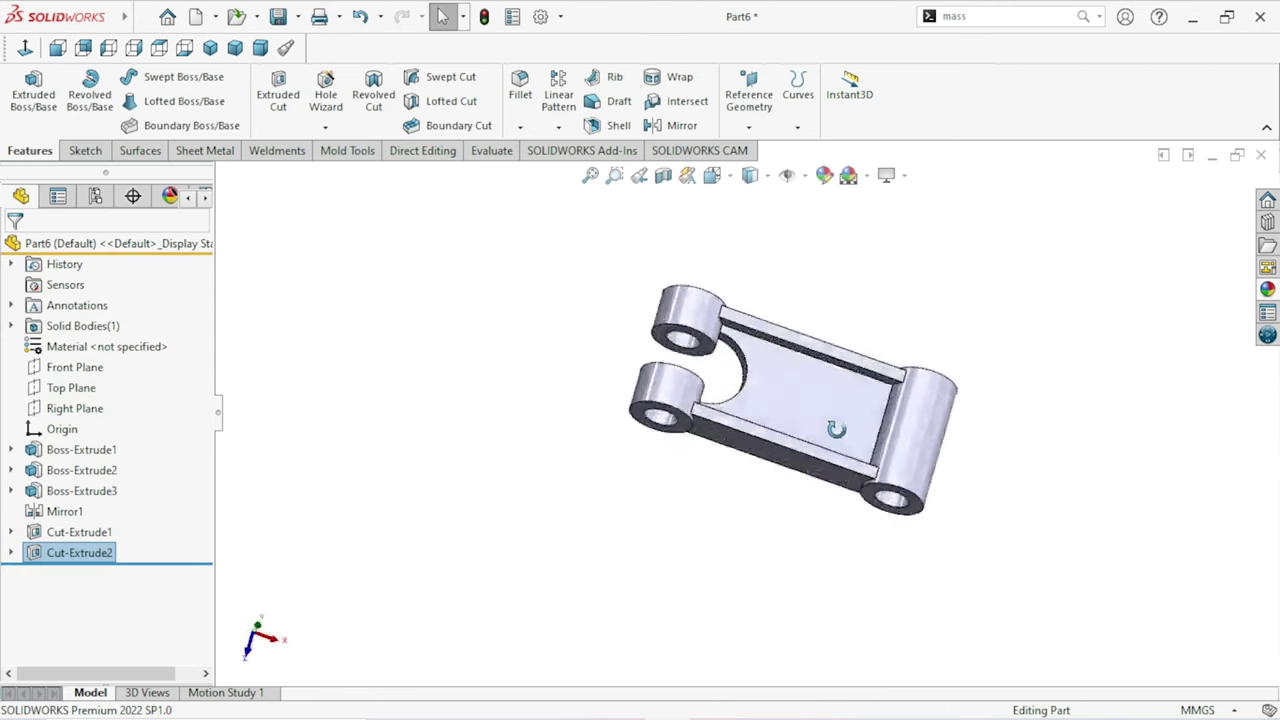
{"action": "scroll", "coordinate": [740, 365], "scroll_direction": "down", "scroll_amount": 3}
{"action": "scroll", "coordinate": [744, 369], "scroll_direction": "down", "scroll_amount": 2}
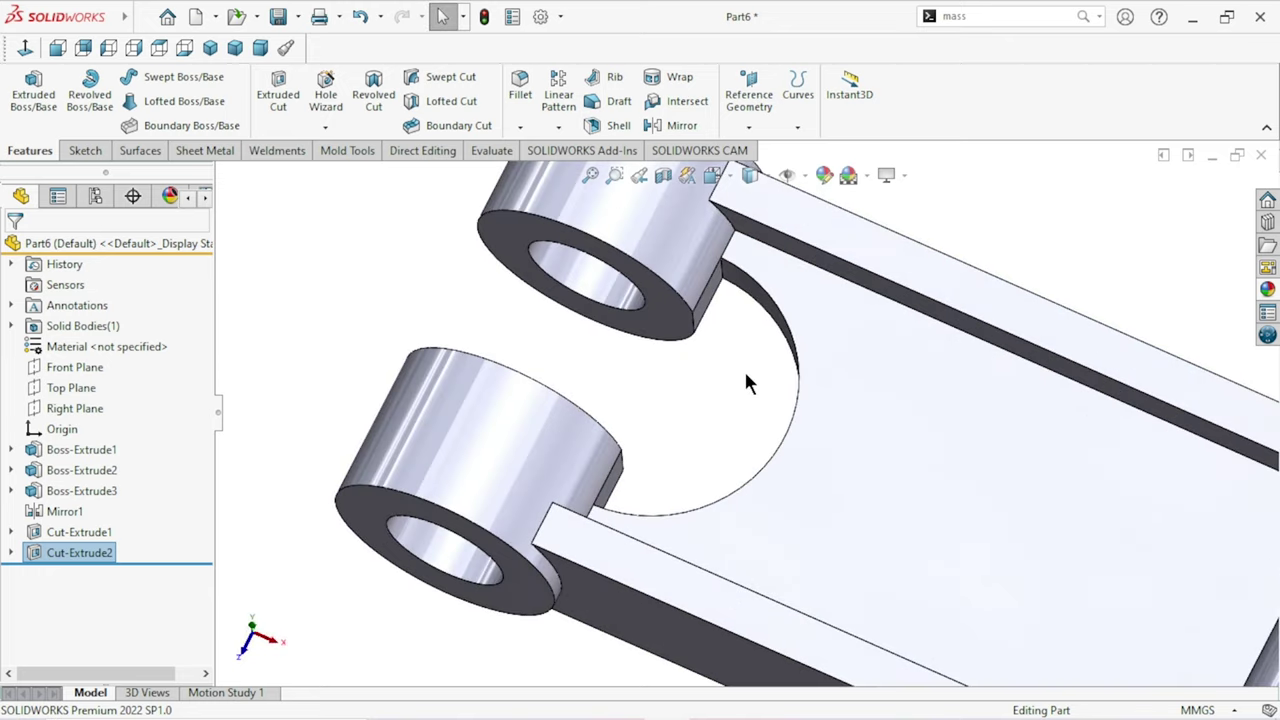
{"action": "scroll", "coordinate": [744, 369], "scroll_direction": "down", "scroll_amount": 3}
{"action": "scroll", "coordinate": [728, 420], "scroll_direction": "up", "scroll_amount": 3}
{"action": "middle_click_drag", "start_coordinate": [718, 427], "coordinate": [714, 504]}
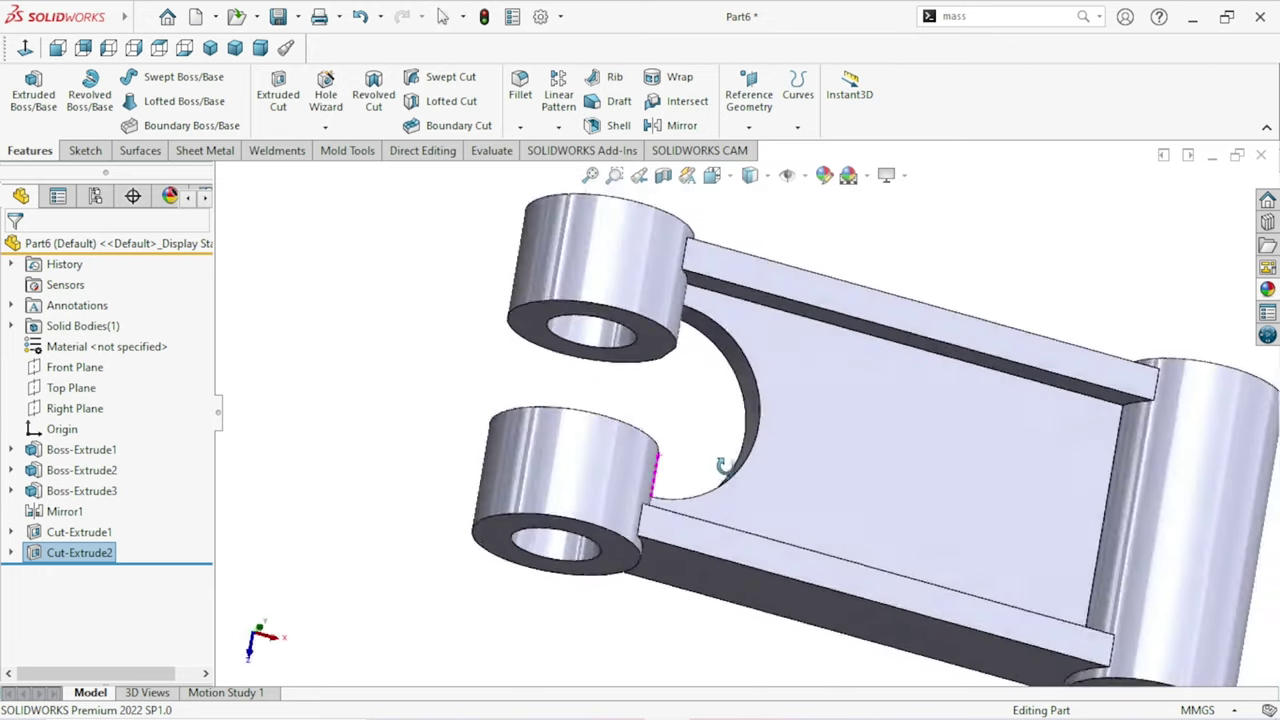
{"action": "scroll", "coordinate": [714, 504], "scroll_direction": "up", "scroll_amount": 1}
{"action": "left_click", "coordinate": [224, 359]}
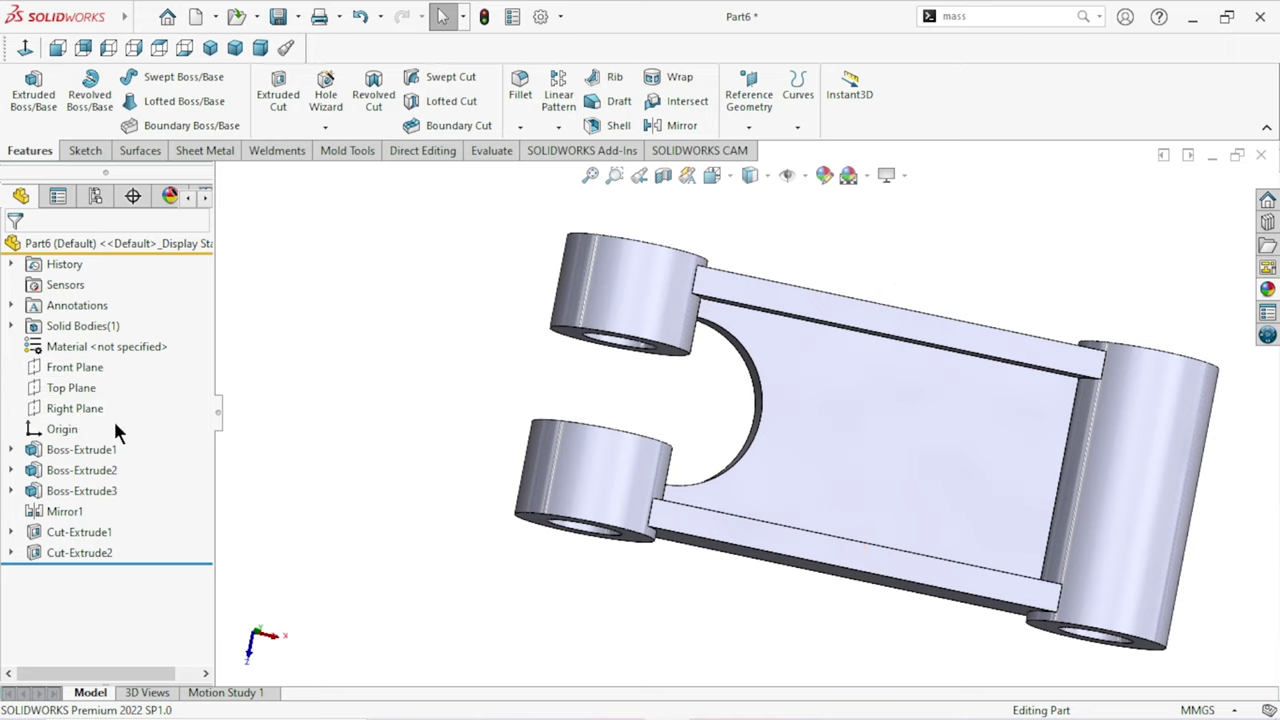
{"action": "left_click", "coordinate": [86, 368]}
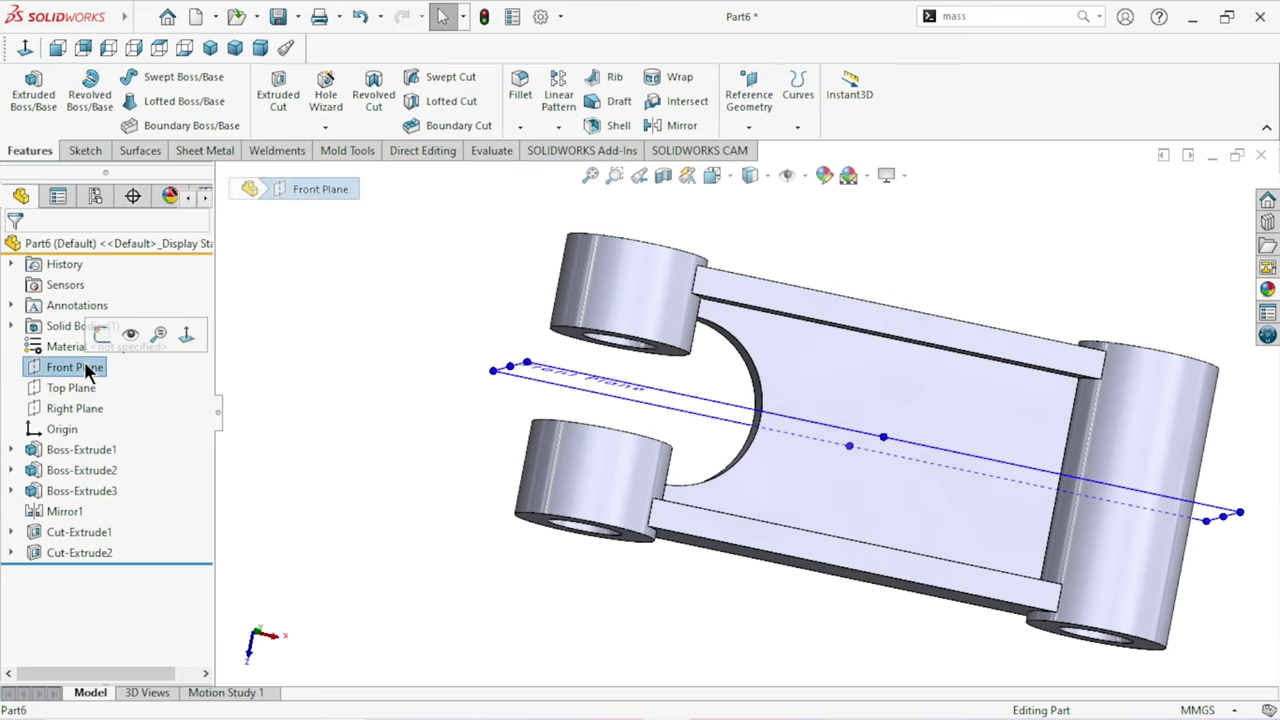
{"action": "middle_click_drag", "start_coordinate": [405, 360], "coordinate": [196, 391]}
{"action": "key", "text": "Escape"}
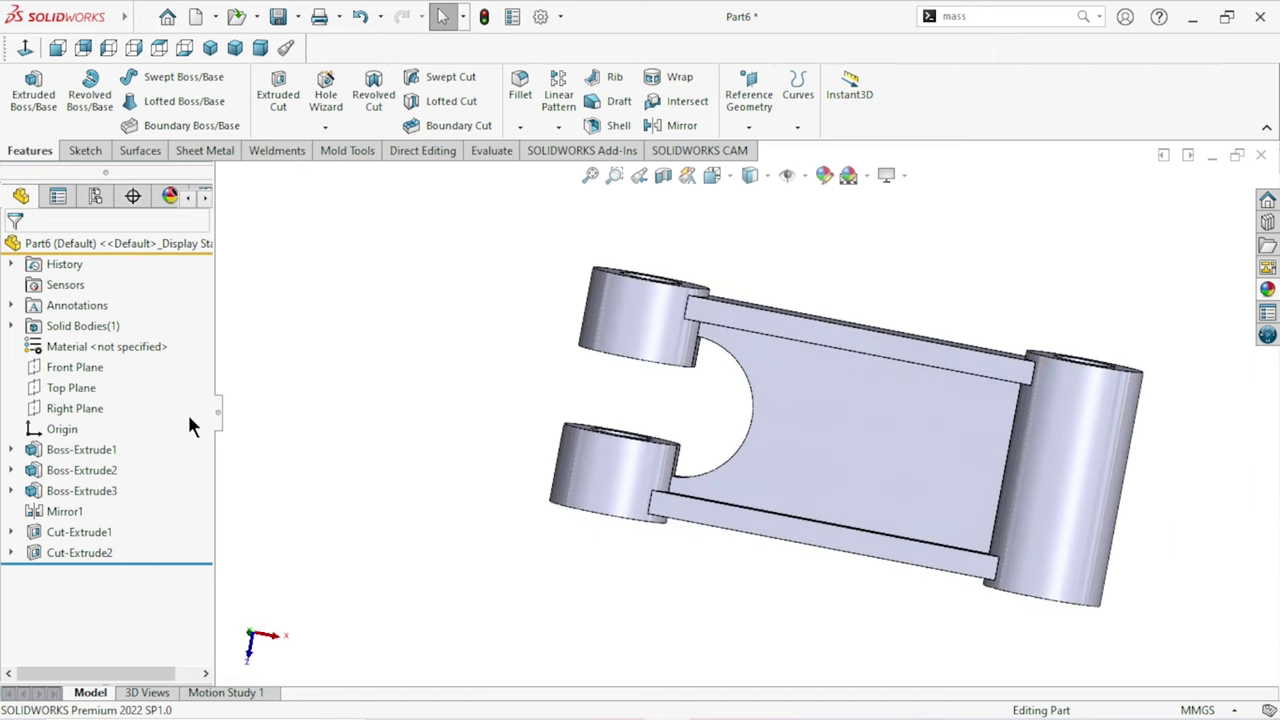
Step: On a Top Plane sketch, convert the notch's arc edge and pick it for a 10 mm offset
{"action": "left_click", "coordinate": [88, 389]}
{"action": "left_click", "coordinate": [104, 356]}
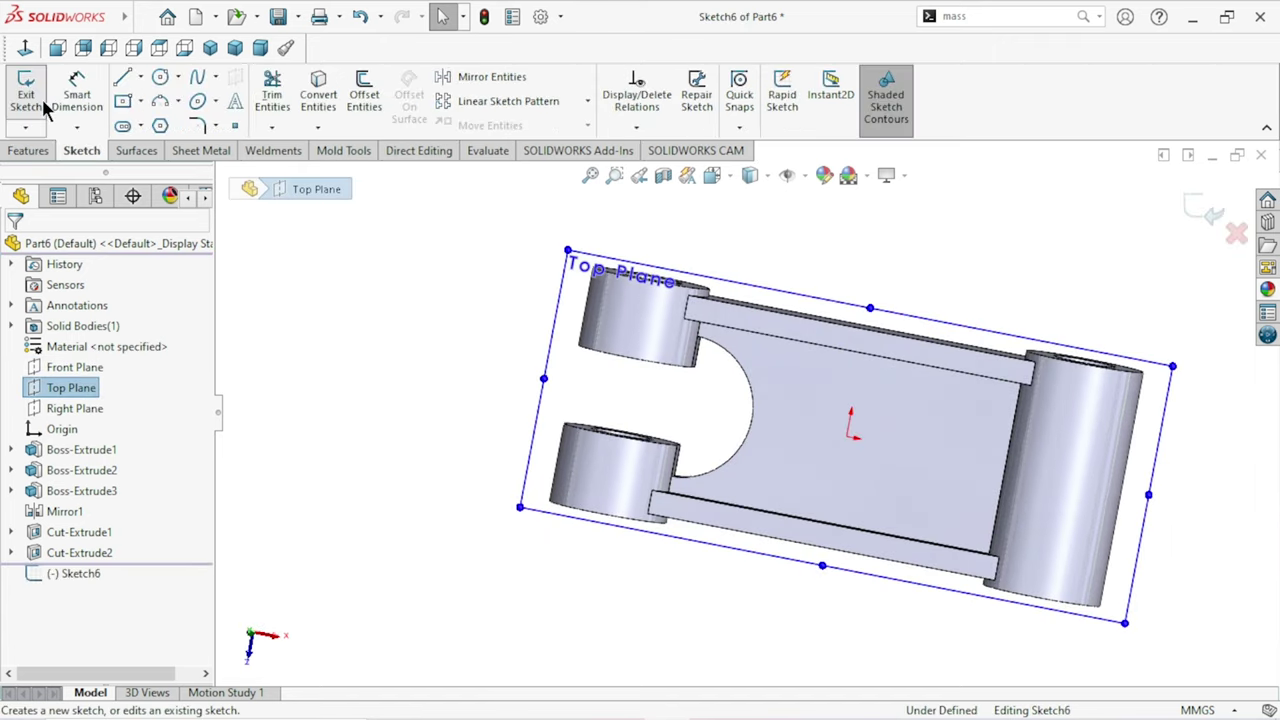
{"action": "left_click", "coordinate": [25, 47]}
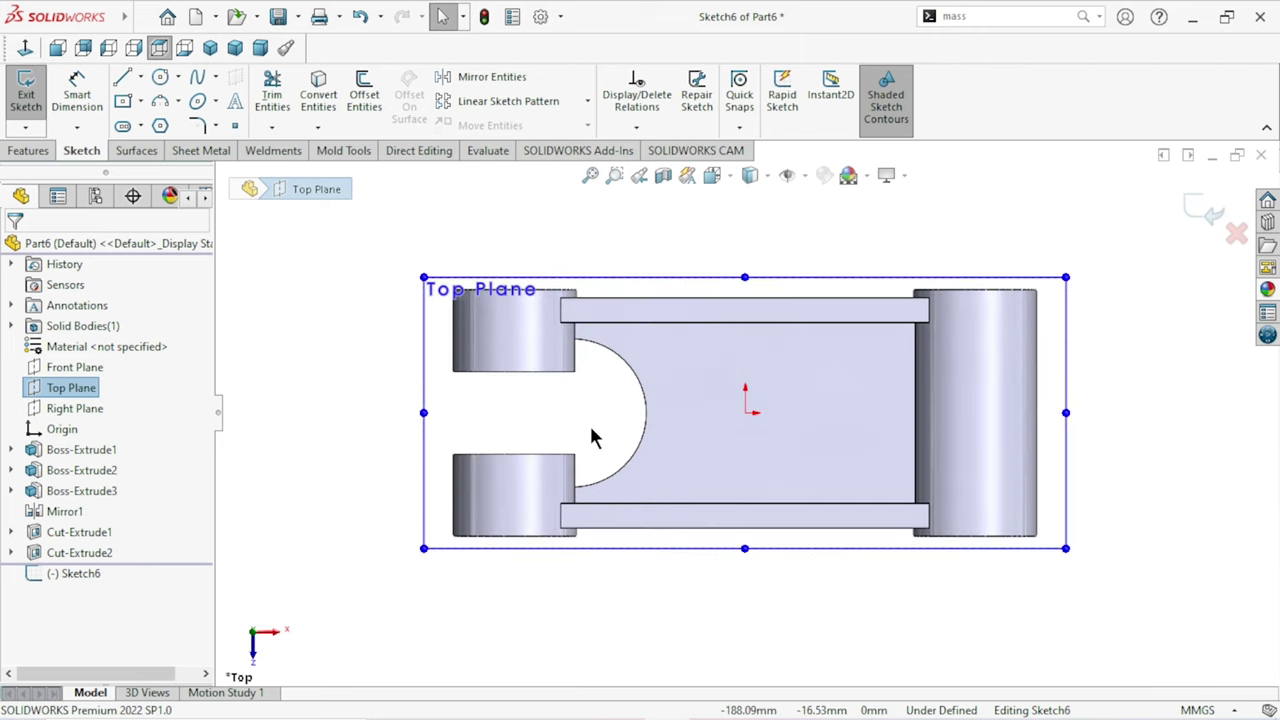
{"action": "scroll", "coordinate": [591, 437], "scroll_direction": "down", "scroll_amount": 2}
{"action": "left_click", "coordinate": [699, 392]}
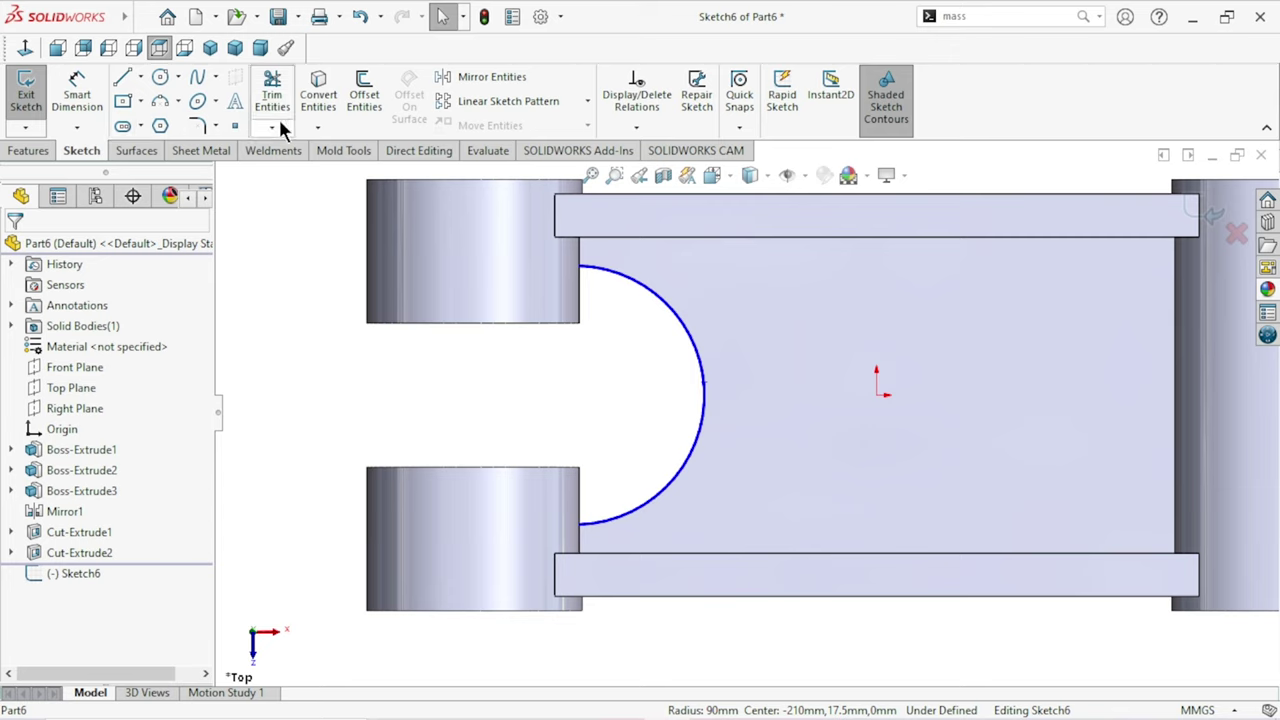
{"action": "left_click", "coordinate": [329, 88]}
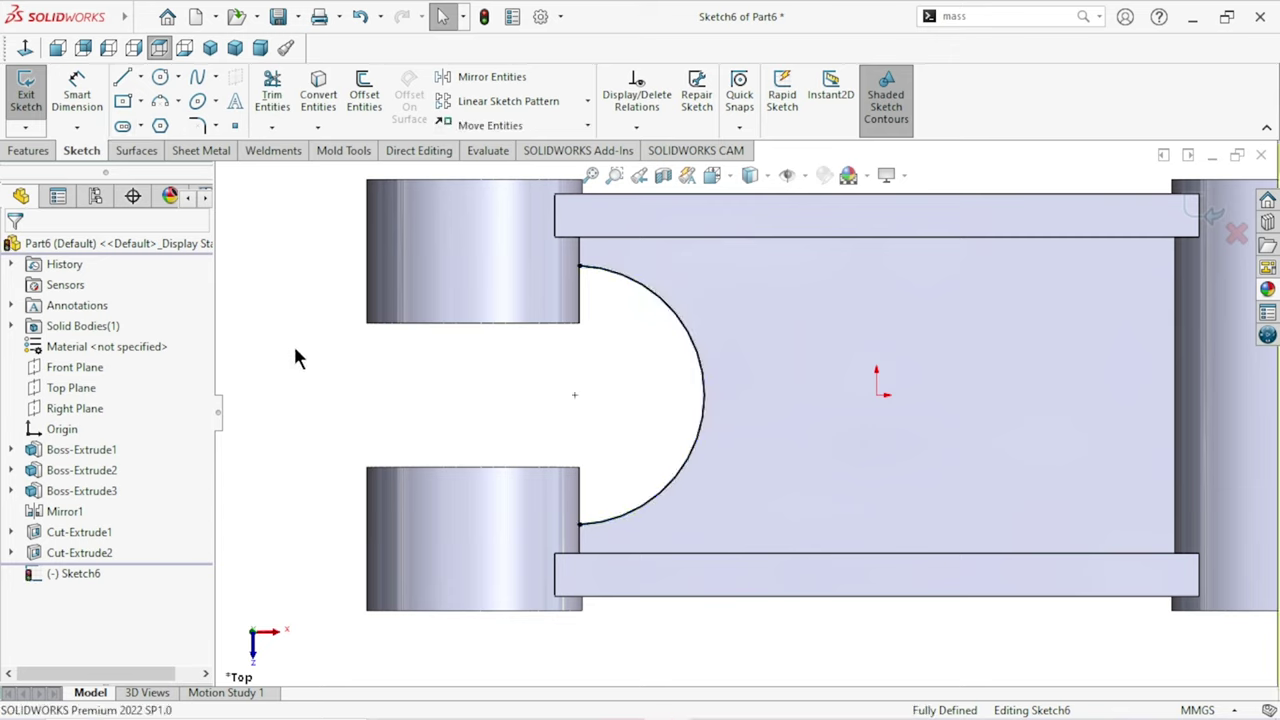
{"action": "left_click", "coordinate": [368, 97]}
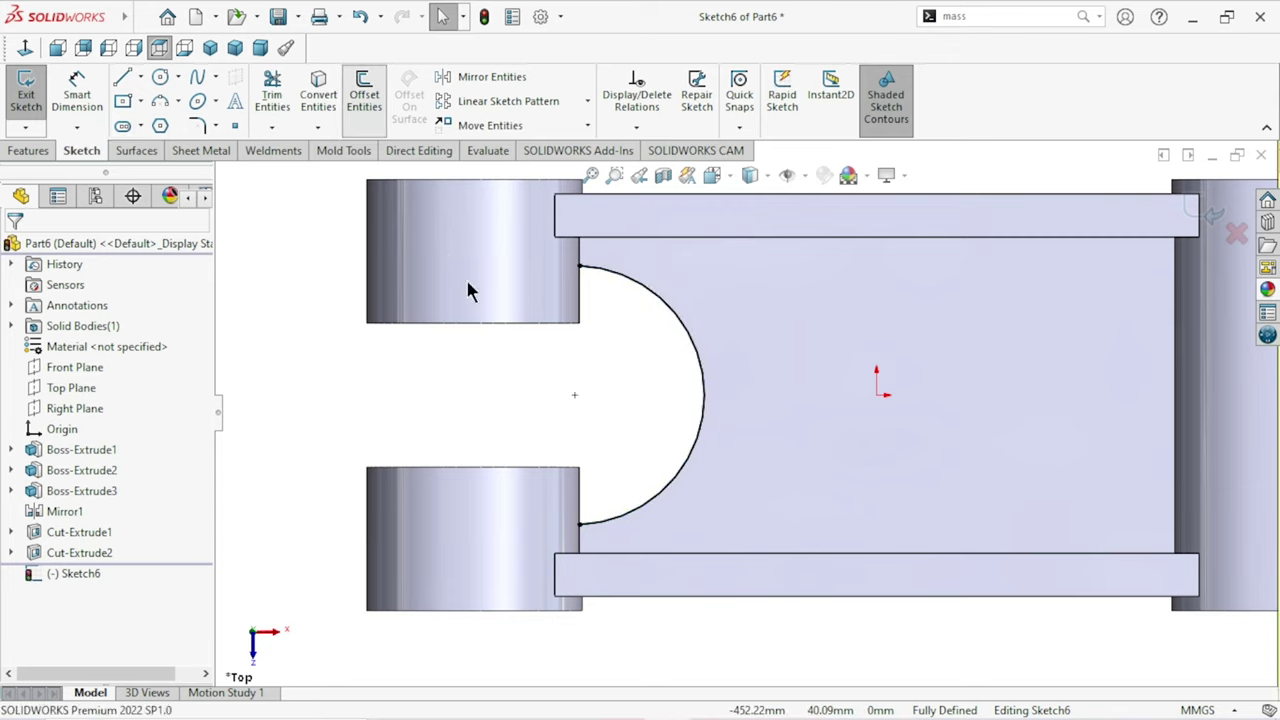
{"action": "left_click", "coordinate": [682, 330]}
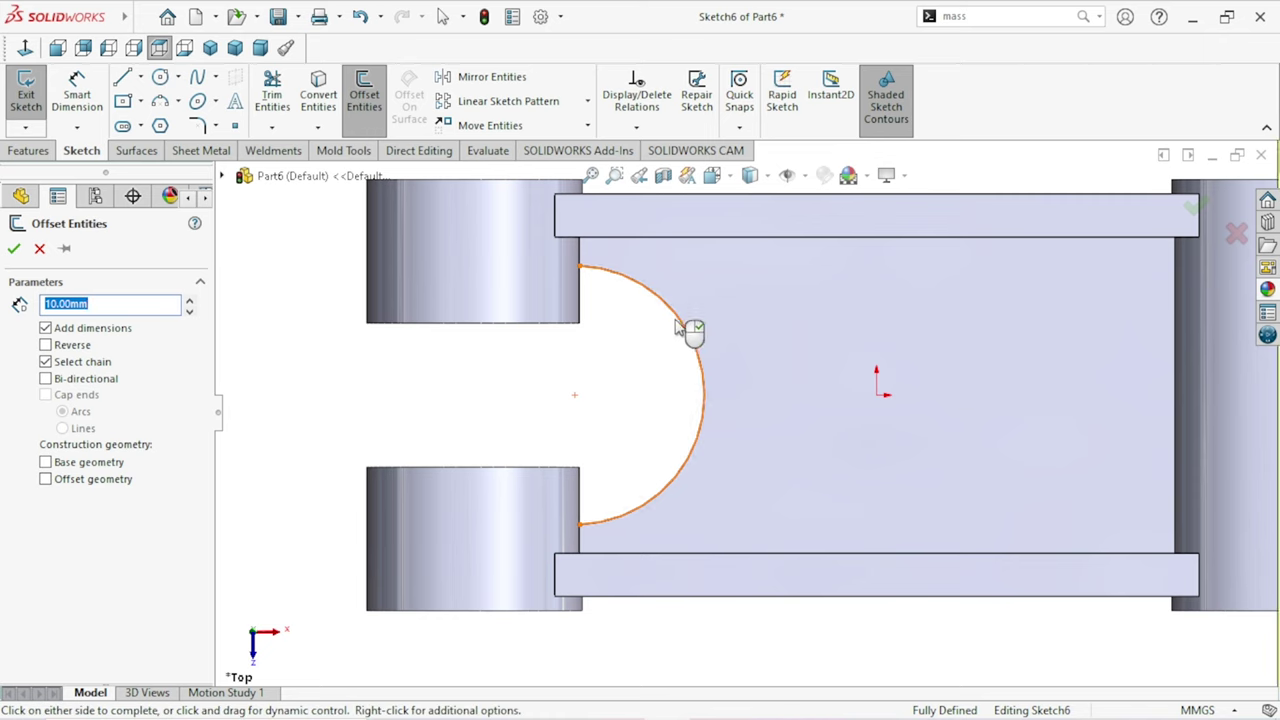
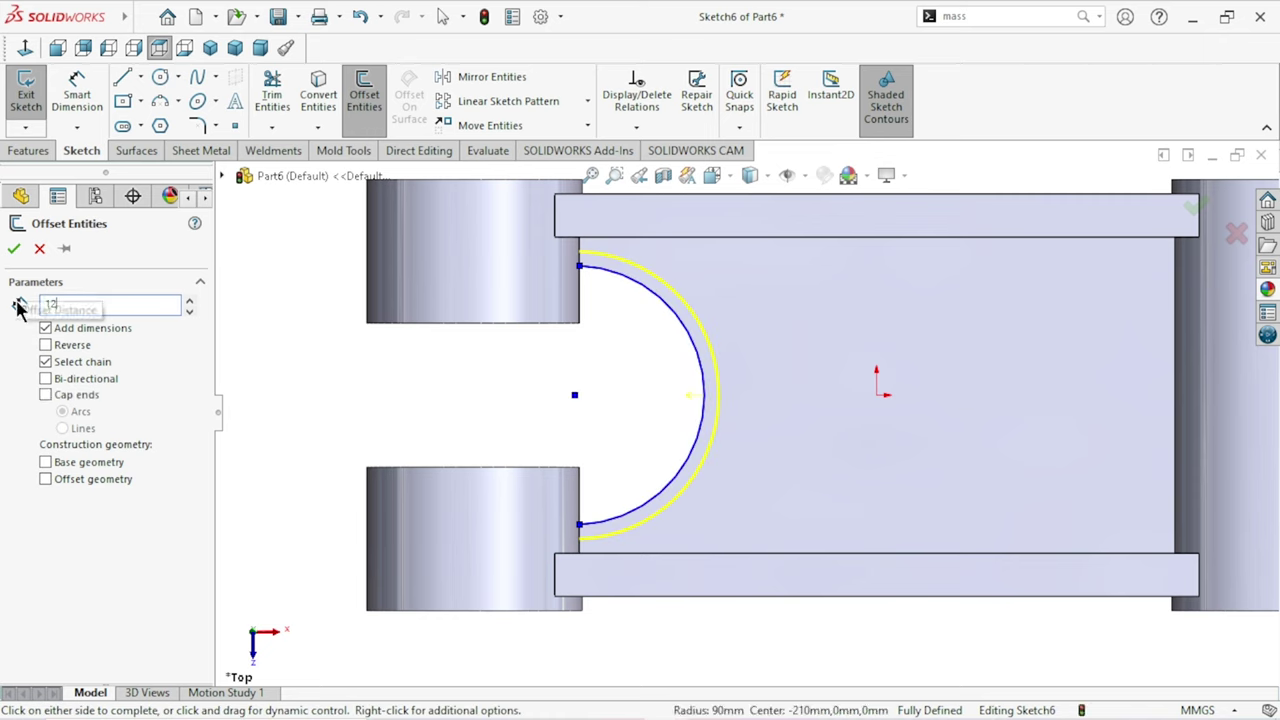
Step: Offset the cutout arc 12 mm inward, replacing the initial outward offset
{"action": "key", "text": "Return"}
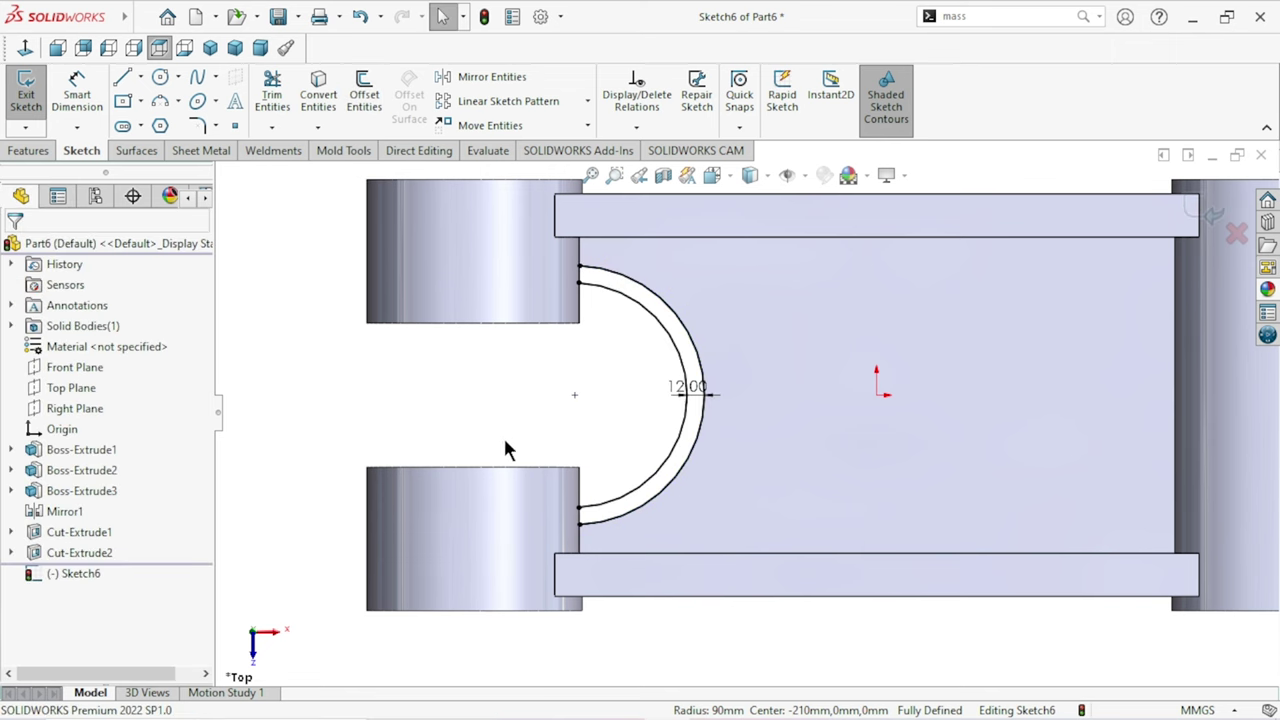
{"action": "scroll", "coordinate": [727, 415], "scroll_direction": "down", "scroll_amount": 2}
{"action": "scroll", "coordinate": [727, 421], "scroll_direction": "up", "scroll_amount": 3}
{"action": "scroll", "coordinate": [660, 428], "scroll_direction": "down", "scroll_amount": 3}
{"action": "left_click", "coordinate": [360, 16]}
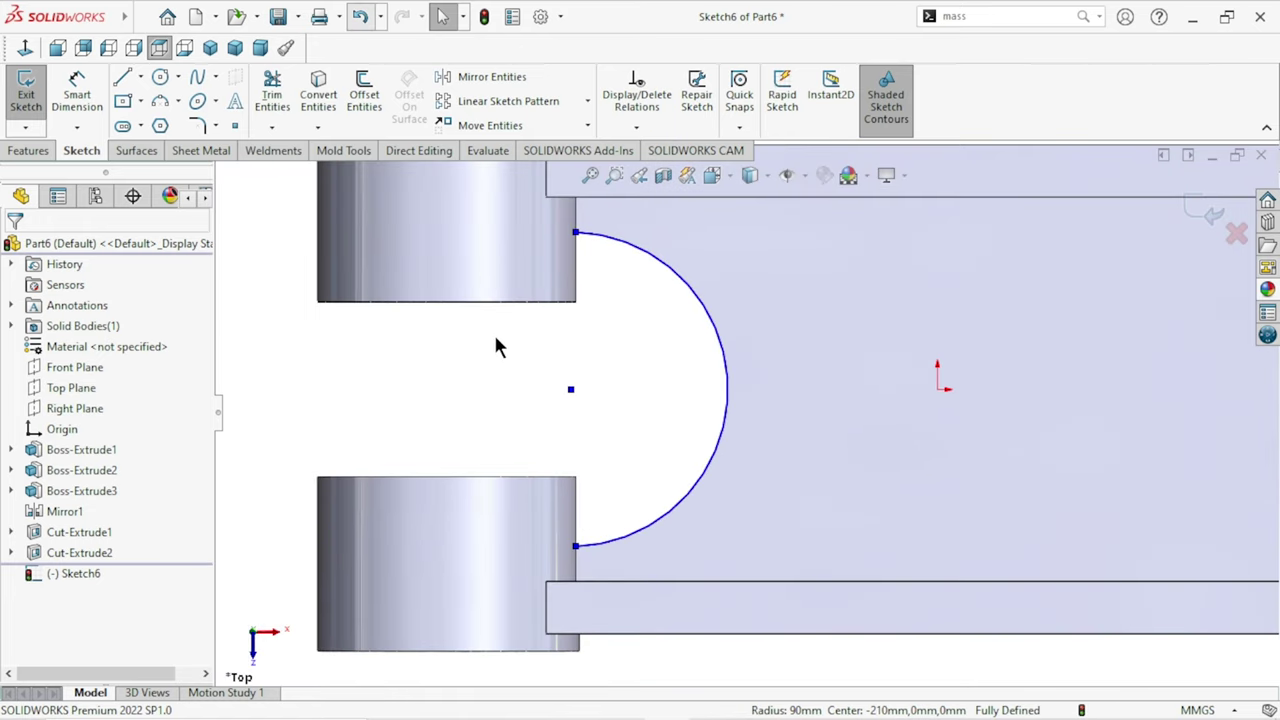
{"action": "left_click", "coordinate": [364, 98]}
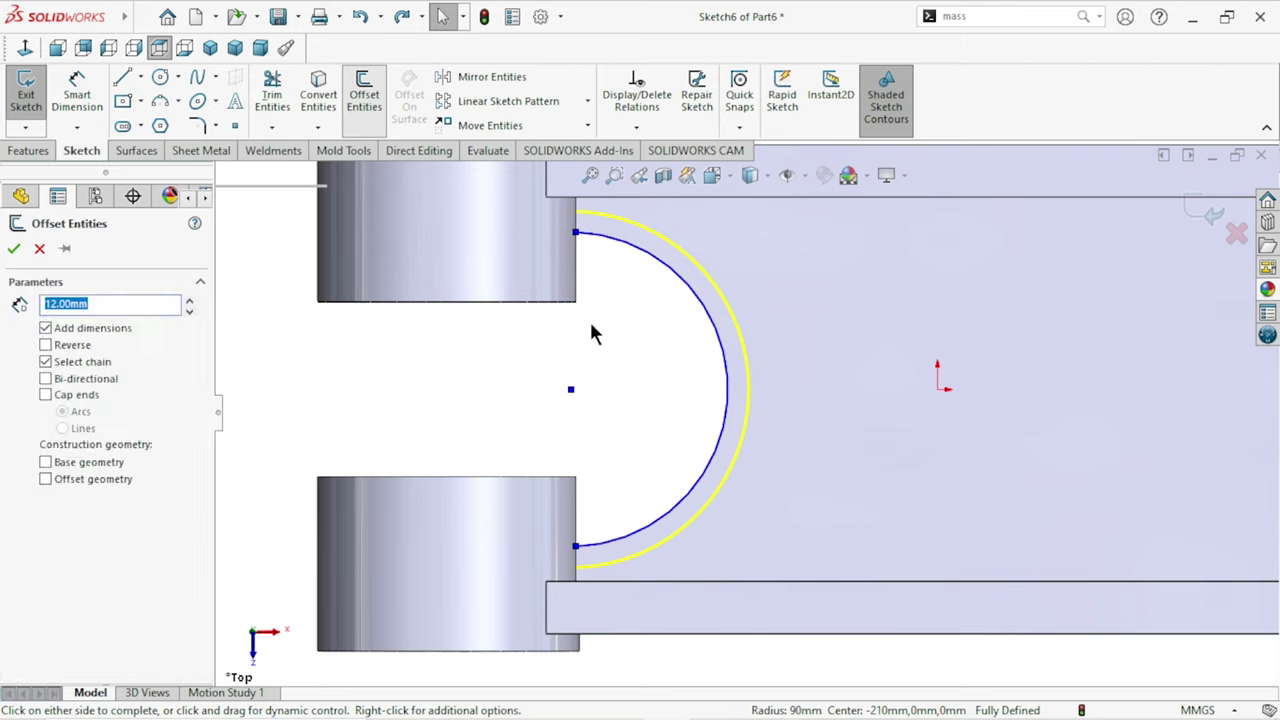
{"action": "left_click", "coordinate": [46, 345]}
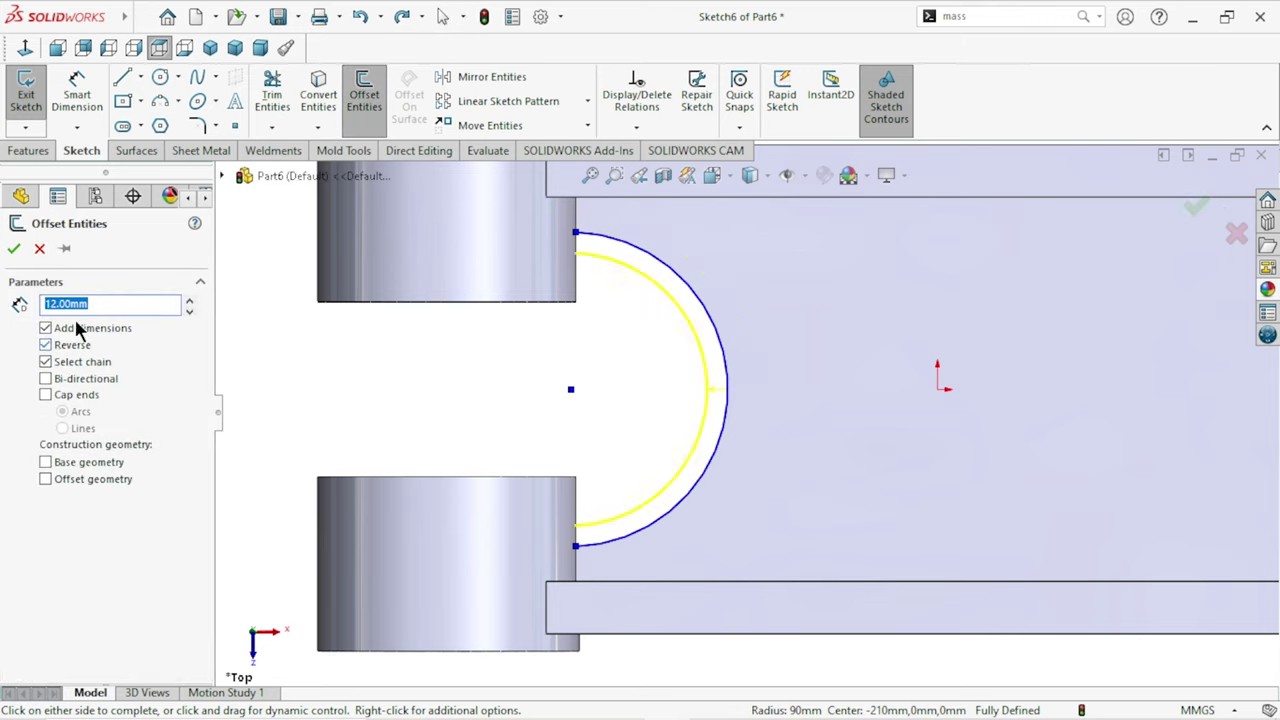
{"action": "left_click", "coordinate": [14, 249]}
{"action": "scroll", "coordinate": [619, 344], "scroll_direction": "up", "scroll_amount": 2}
{"action": "scroll", "coordinate": [700, 443], "scroll_direction": "up", "scroll_amount": 1}
{"action": "scroll", "coordinate": [710, 422], "scroll_direction": "down", "scroll_amount": 1}
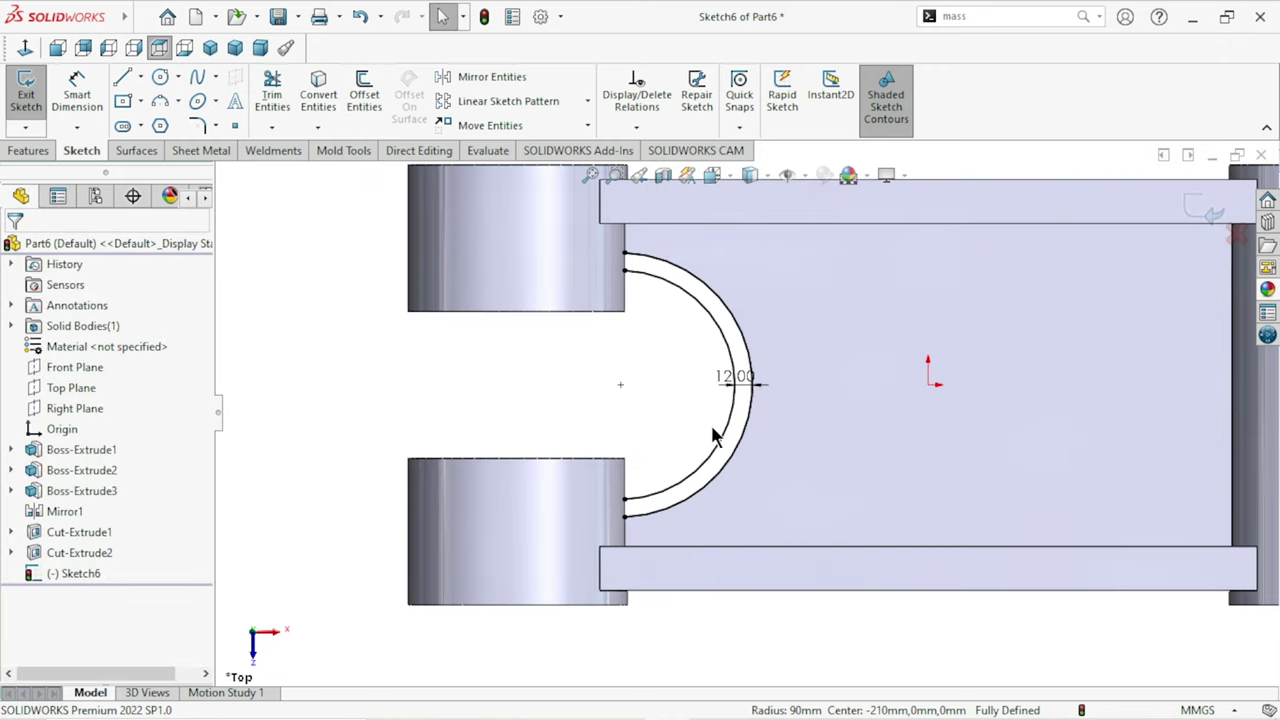
{"action": "scroll", "coordinate": [688, 389], "scroll_direction": "down", "scroll_amount": 1}
{"action": "scroll", "coordinate": [688, 388], "scroll_direction": "up", "scroll_amount": 1}
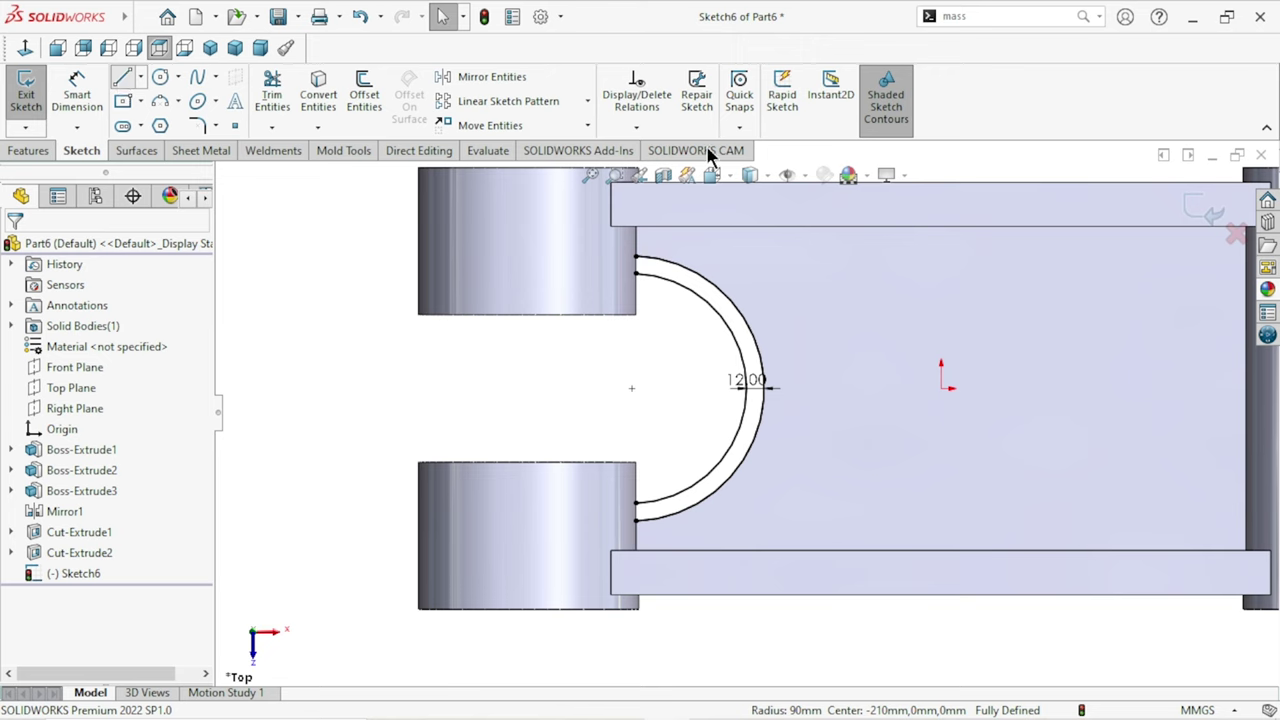
Step: Draw short lines joining the two arcs' upper and lower ends to close the band
{"action": "key", "text": "l"}
{"action": "left_click", "coordinate": [638, 262]}
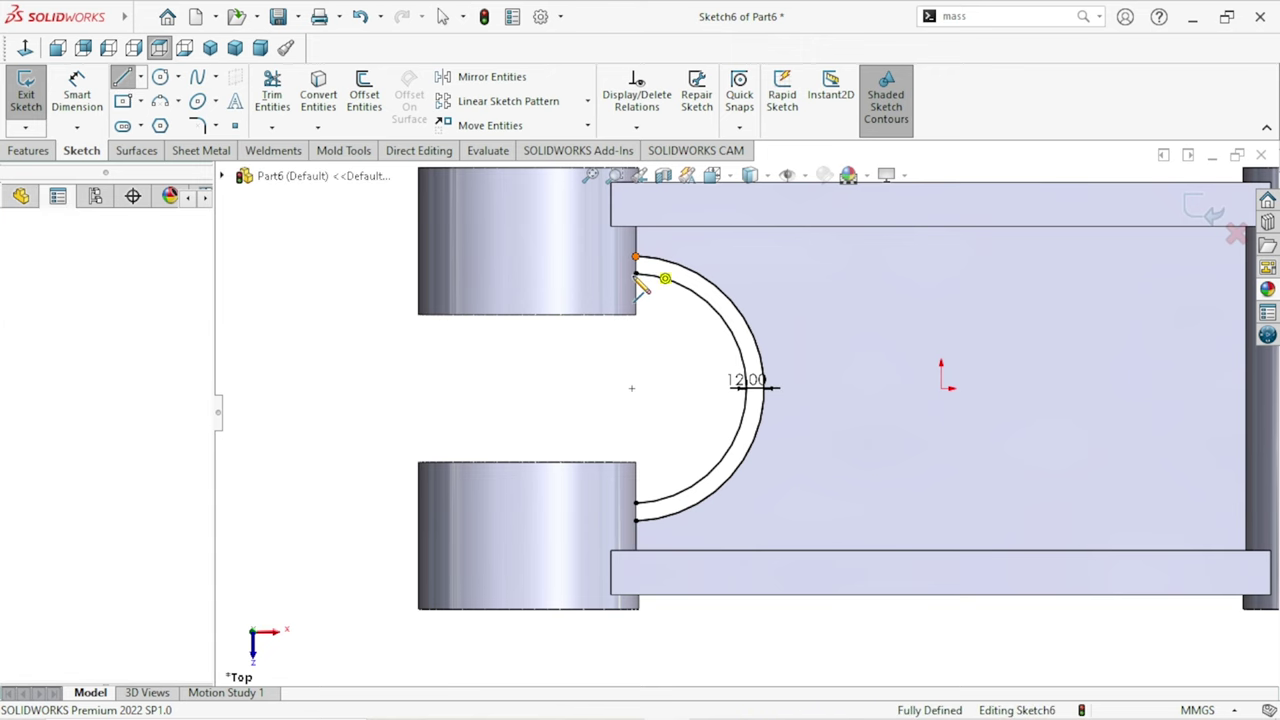
{"action": "left_click", "coordinate": [636, 272]}
{"action": "left_click", "coordinate": [637, 521]}
{"action": "left_click", "coordinate": [636, 520]}
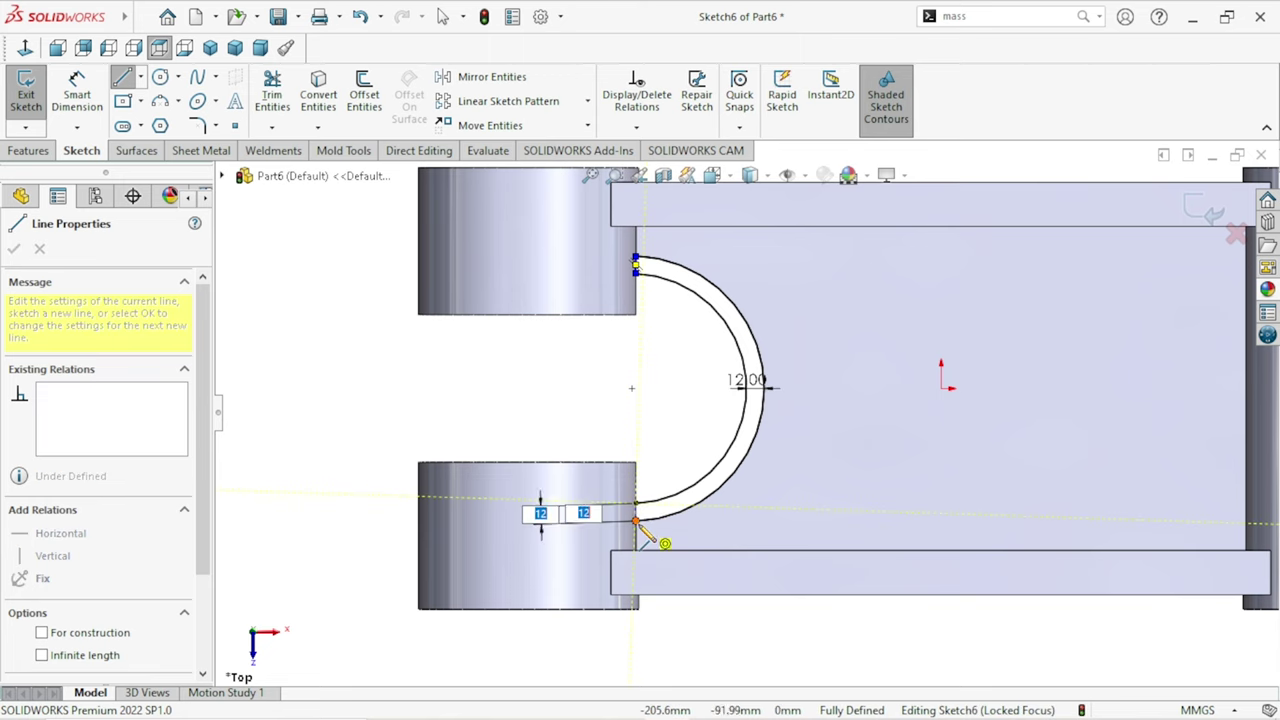
{"action": "right_click", "coordinate": [520, 418]}
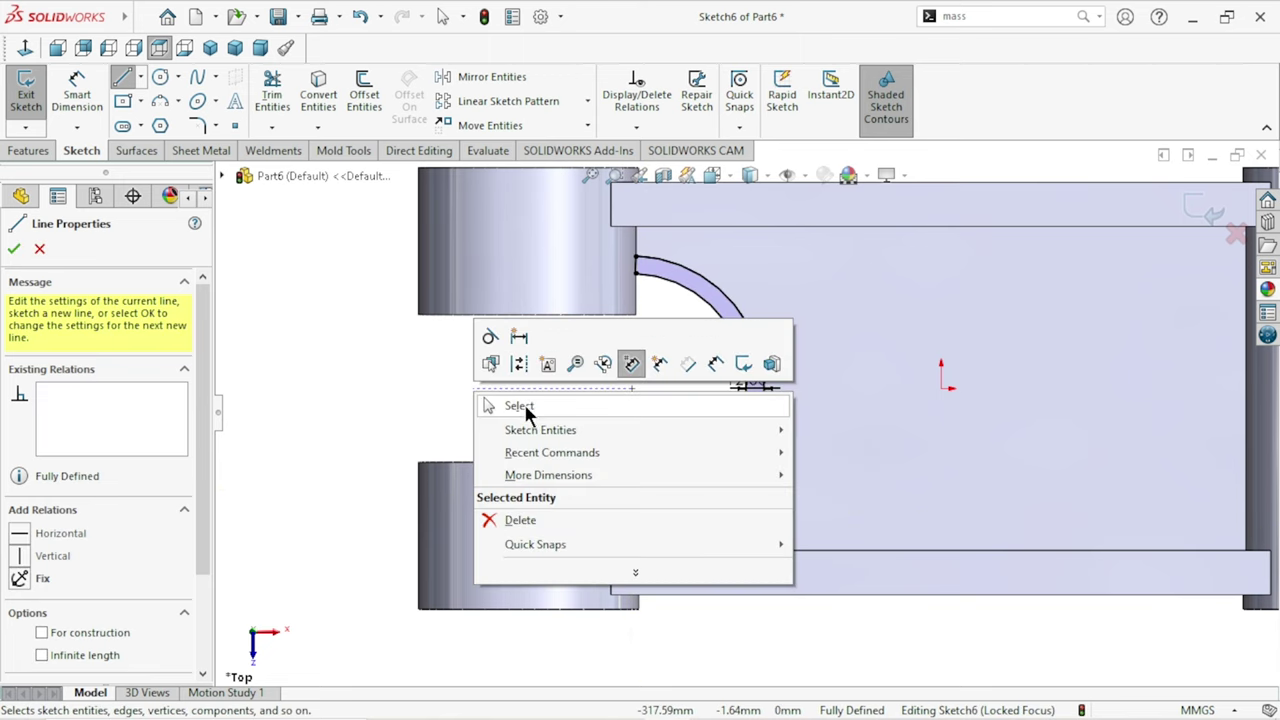
{"action": "left_click", "coordinate": [514, 406]}
{"action": "scroll", "coordinate": [648, 460], "scroll_direction": "up", "scroll_amount": 3}
{"action": "scroll", "coordinate": [820, 478], "scroll_direction": "down", "scroll_amount": 3}
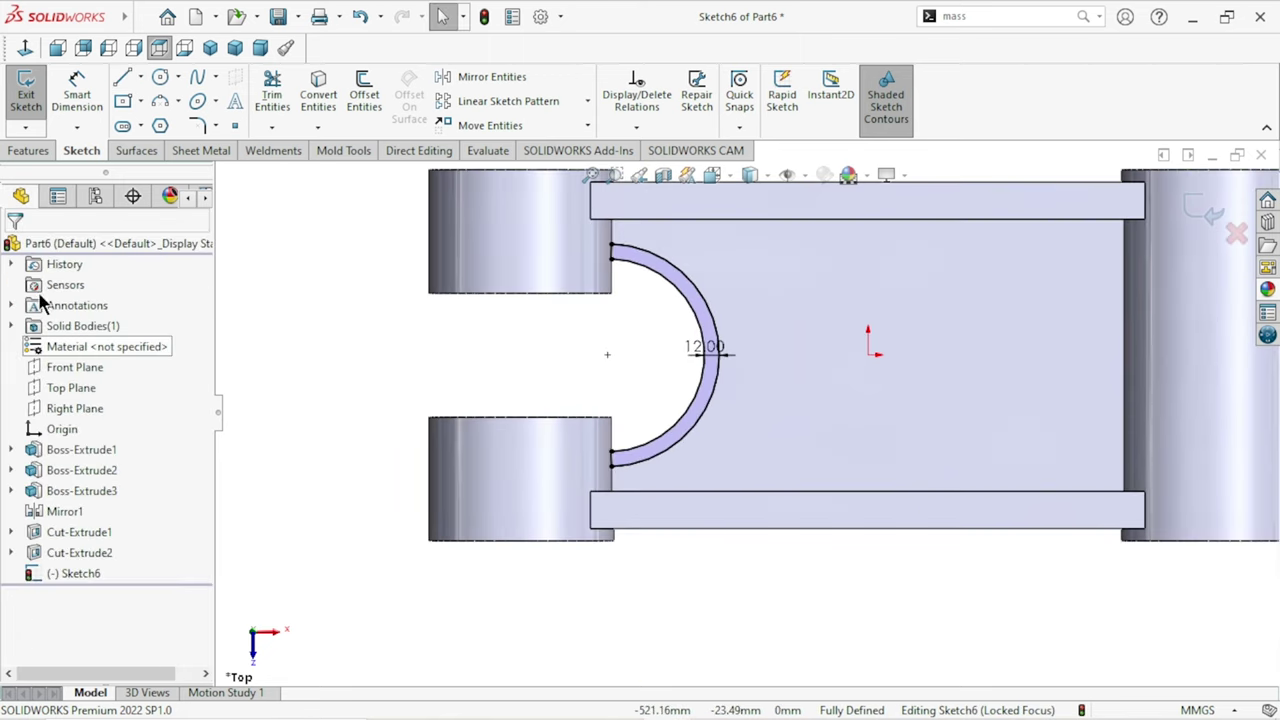
{"action": "left_click", "coordinate": [29, 151]}
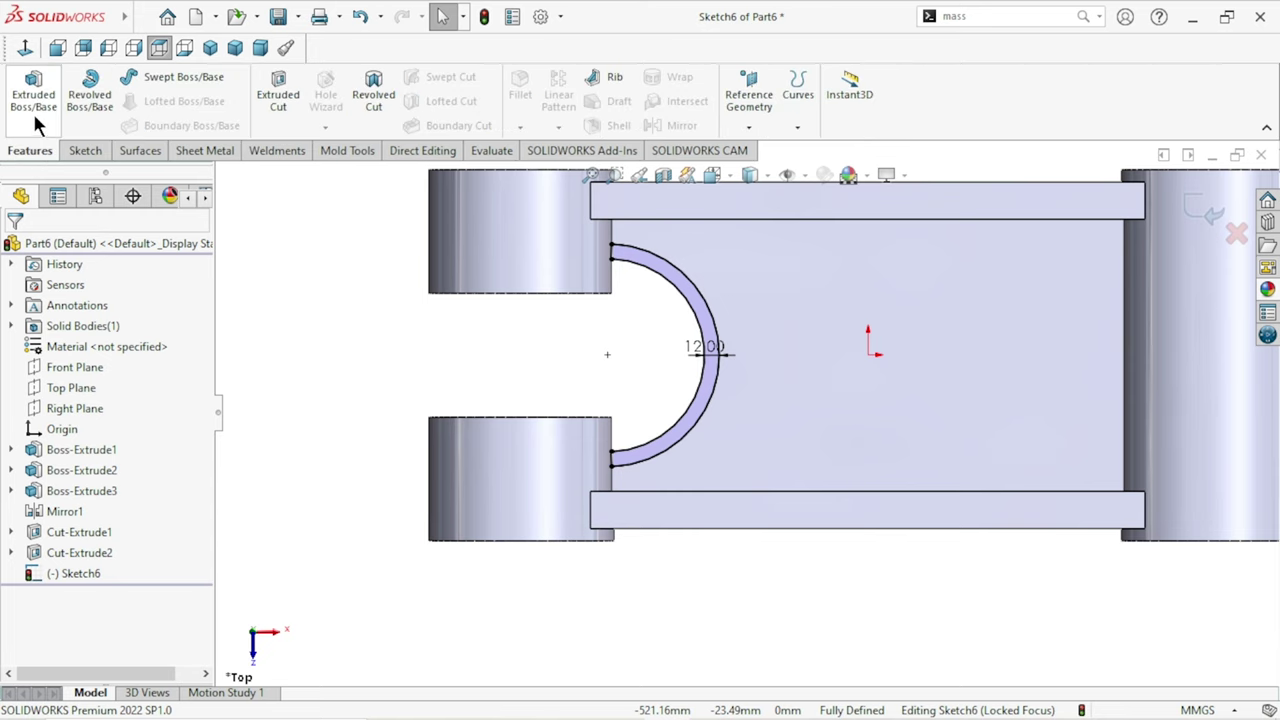
Step: Extrude the closed arc band Mid Plane with 100 mm depth as Boss-Extrude4
{"action": "left_click", "coordinate": [35, 118]}
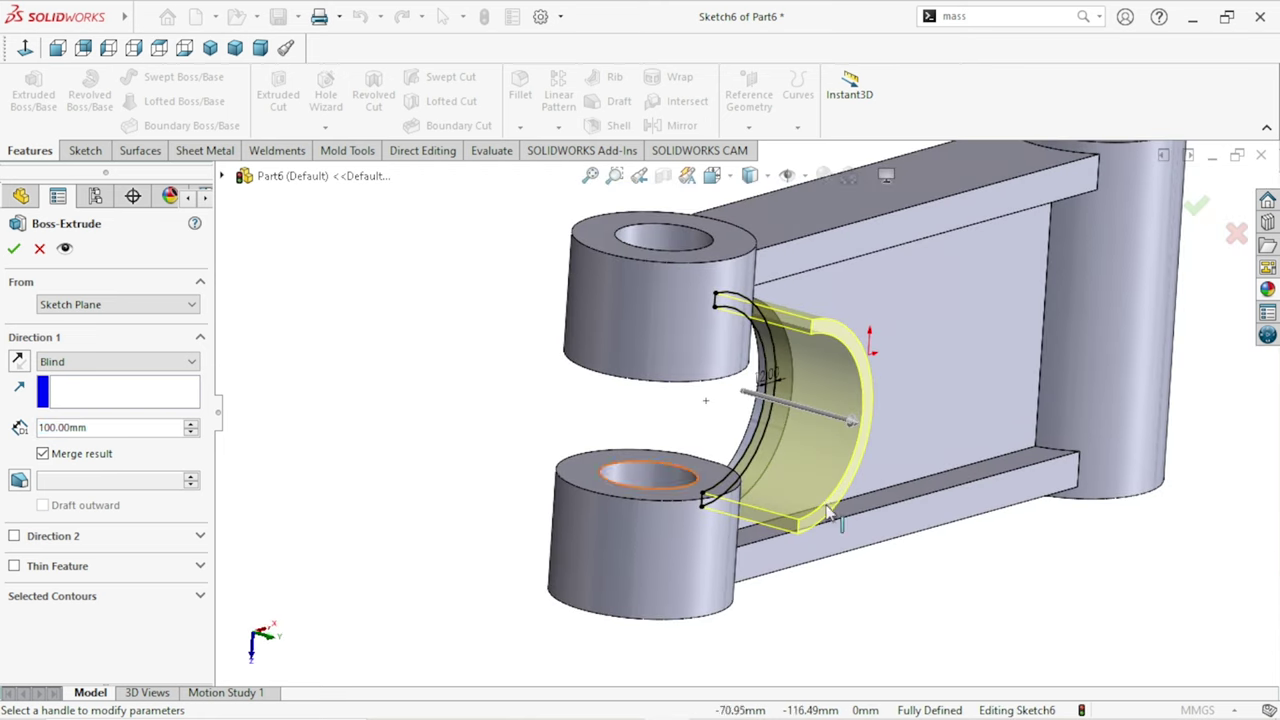
{"action": "scroll", "coordinate": [830, 485], "scroll_direction": "down", "scroll_amount": 2}
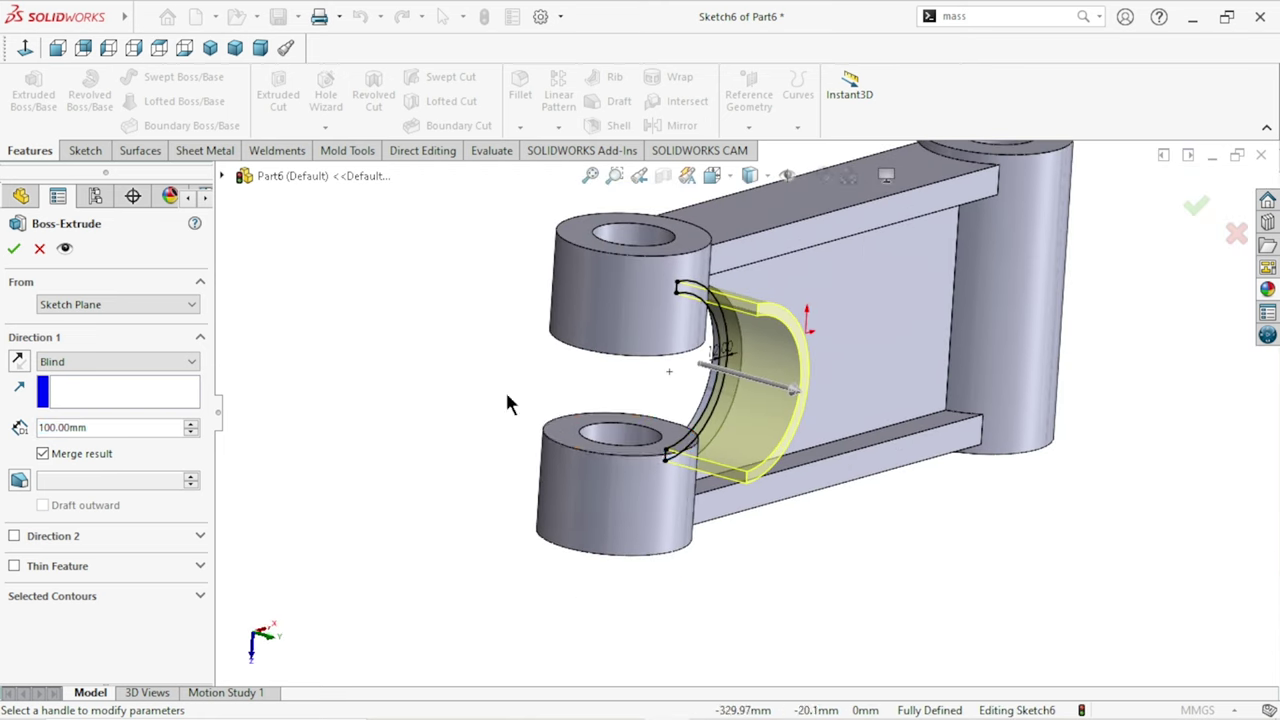
{"action": "left_click", "coordinate": [116, 359]}
{"action": "left_click", "coordinate": [72, 453]}
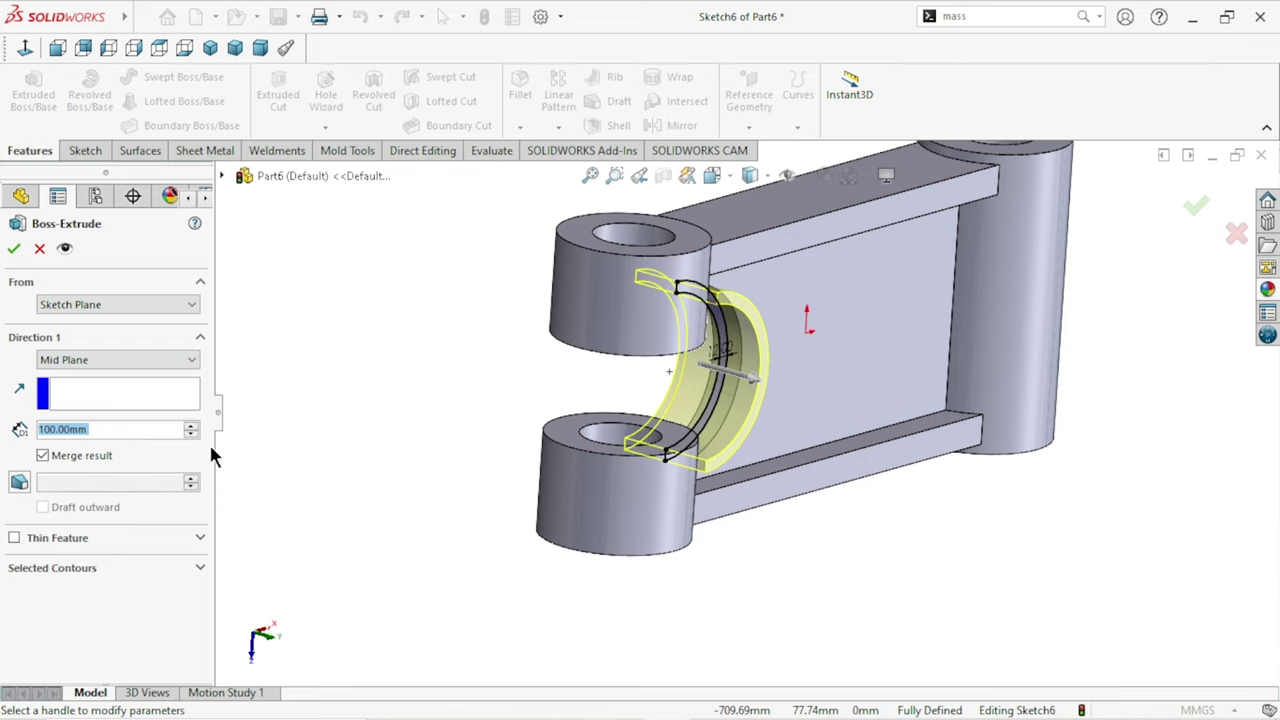
{"action": "left_click", "coordinate": [121, 428]}
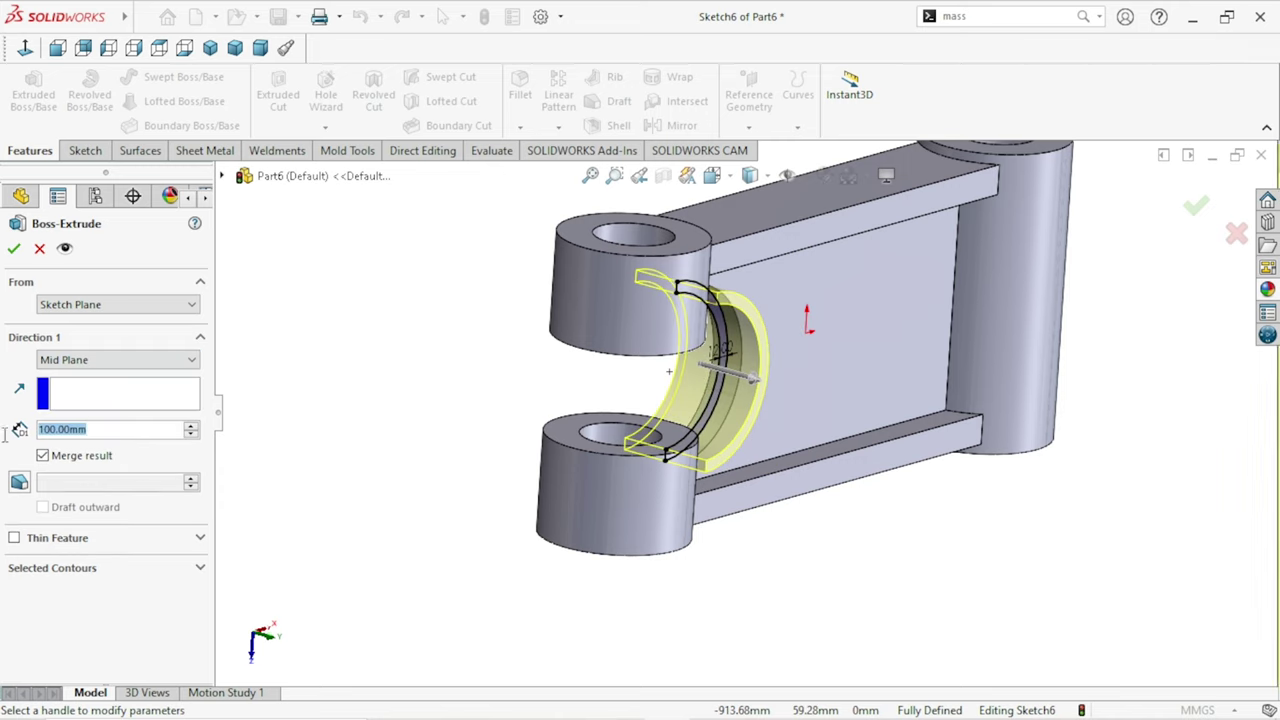
{"action": "left_click", "coordinate": [130, 430]}
{"action": "left_click", "coordinate": [13, 250]}
{"action": "mouse_move", "coordinate": [741, 442]}
{"action": "middle_mouse_down"}
{"action": "mouse_move", "coordinate": [745, 430]}
{"action": "mouse_move", "coordinate": [312, 408]}
{"action": "middle_mouse_up"}
{"action": "scroll", "coordinate": [745, 430], "scroll_direction": "up", "scroll_amount": 3}
{"action": "scroll", "coordinate": [747, 426], "scroll_direction": "down", "scroll_amount": 3}
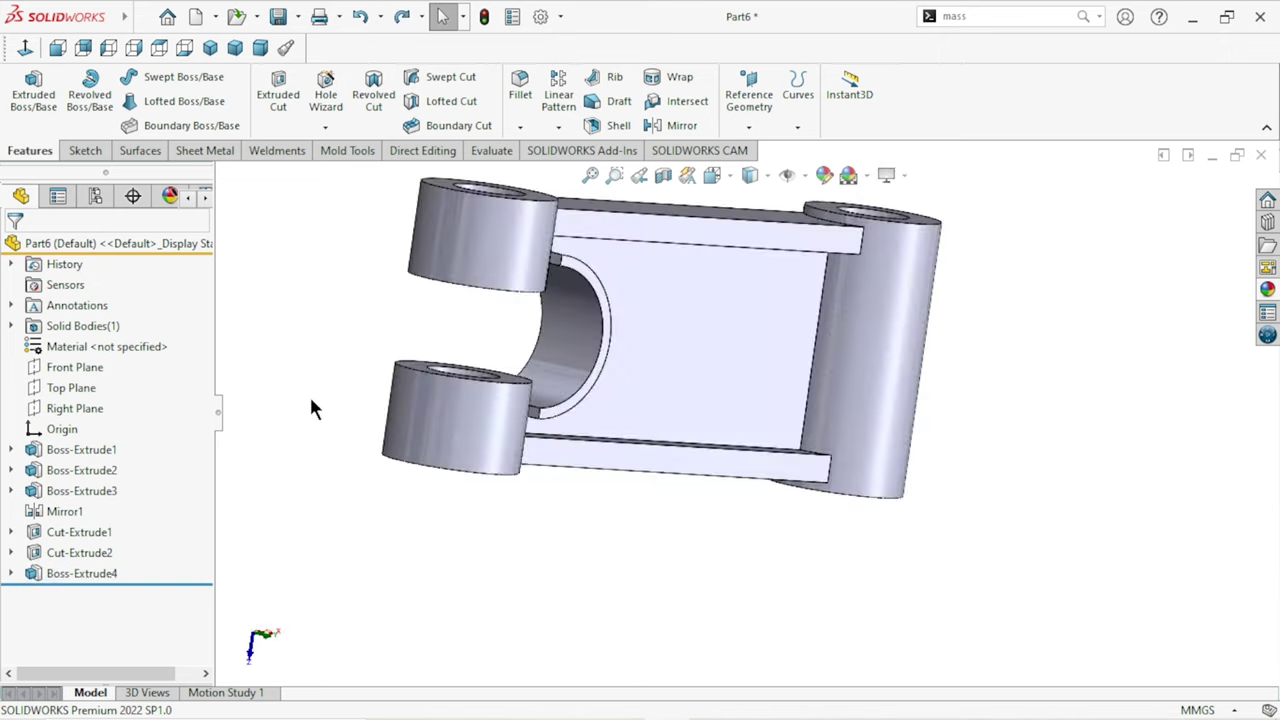
Step: Sketch on the saddle wall's small upper end face and convert its edges
{"action": "scroll", "coordinate": [590, 304], "scroll_direction": "down", "scroll_amount": 5}
{"action": "scroll", "coordinate": [565, 258], "scroll_direction": "down", "scroll_amount": 2}
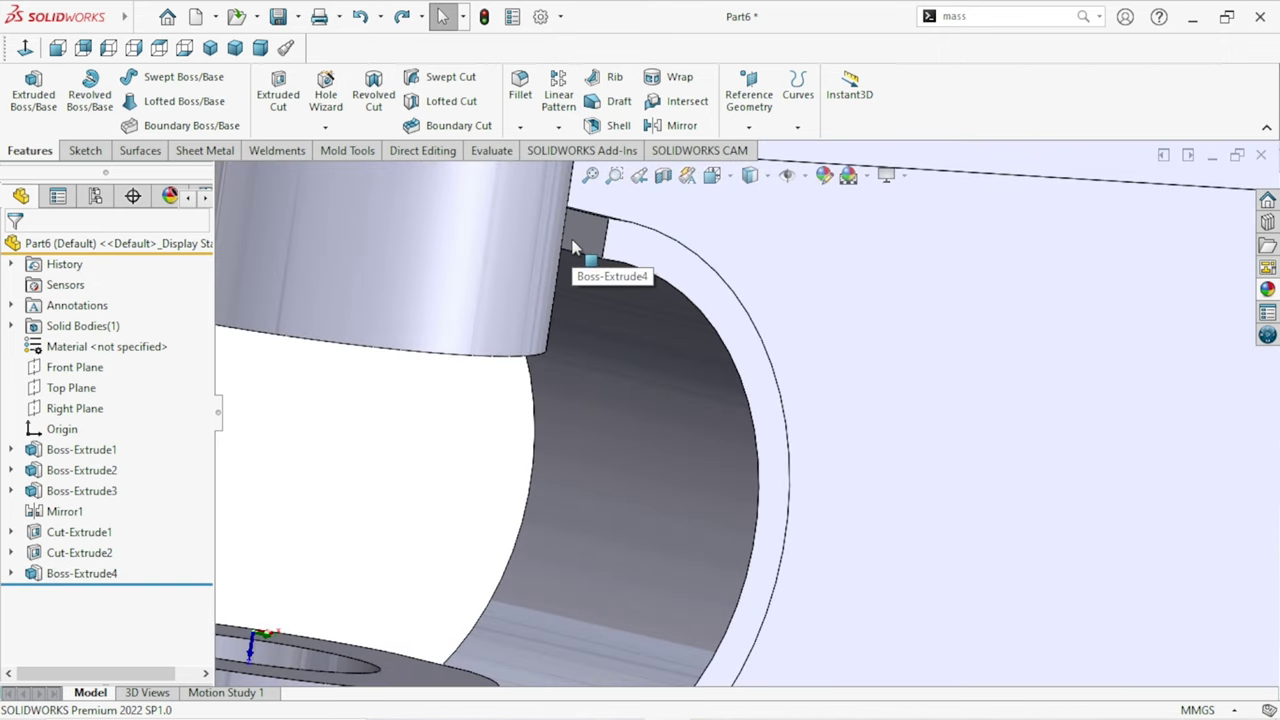
{"action": "left_click", "coordinate": [586, 241]}
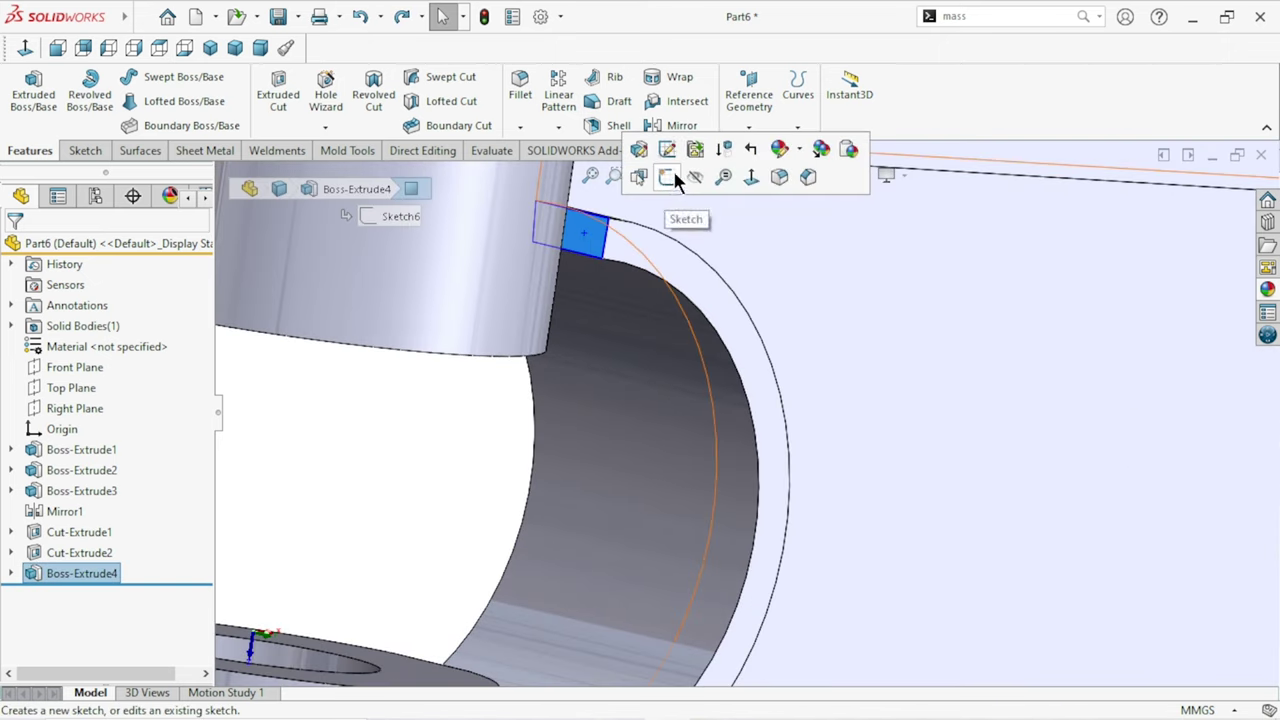
{"action": "left_click", "coordinate": [660, 184]}
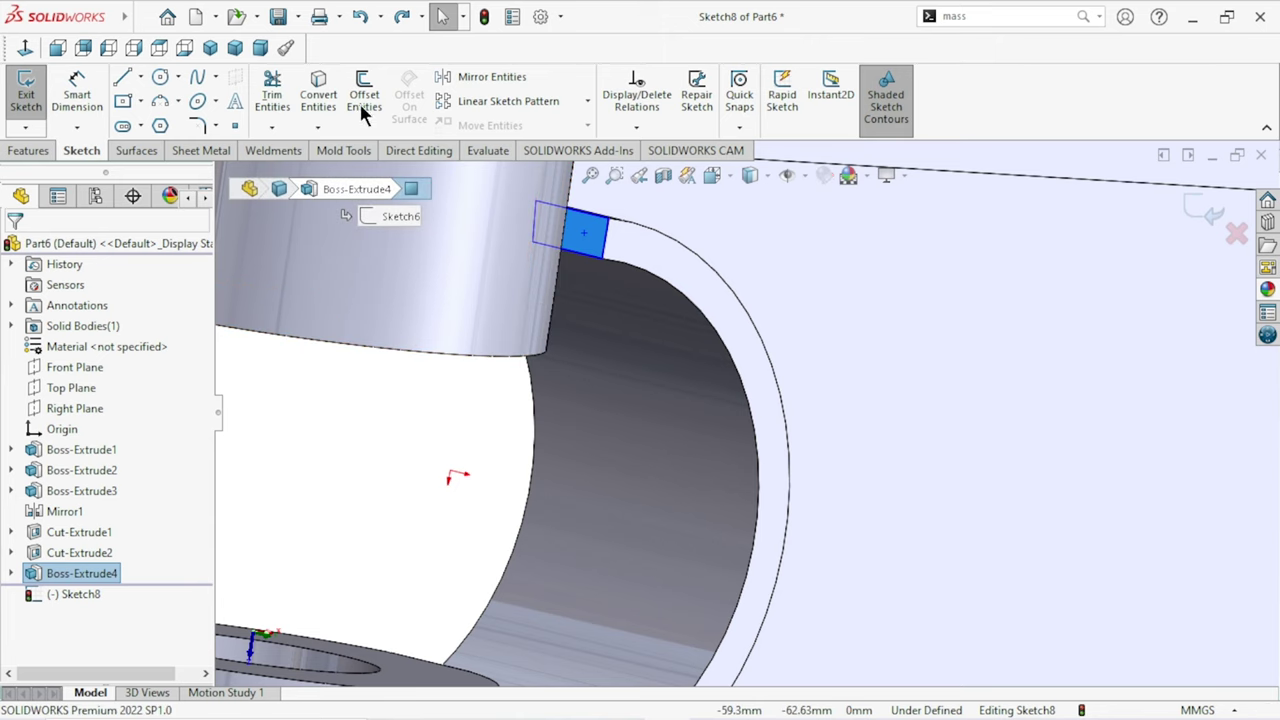
{"action": "left_click", "coordinate": [316, 115]}
Step: Extrude the end-face sketch Up To Next so it joins the upper boss
{"action": "left_click", "coordinate": [30, 150]}
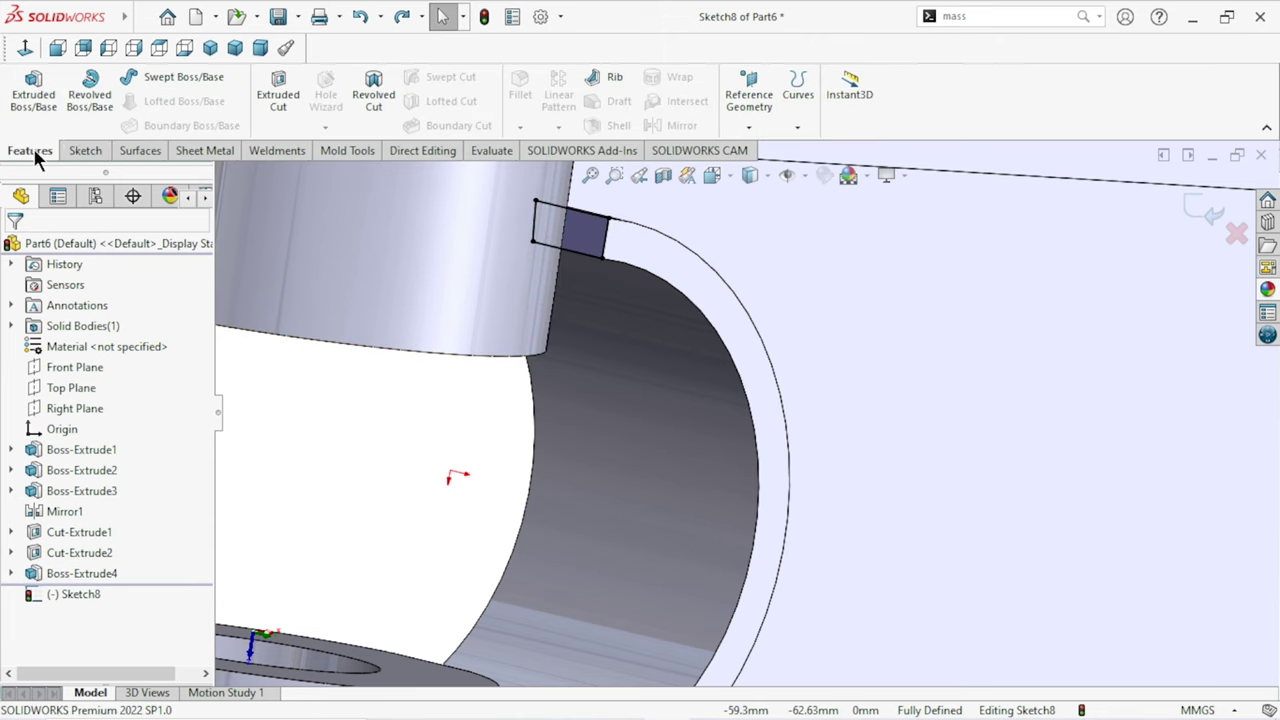
{"action": "left_click", "coordinate": [40, 104]}
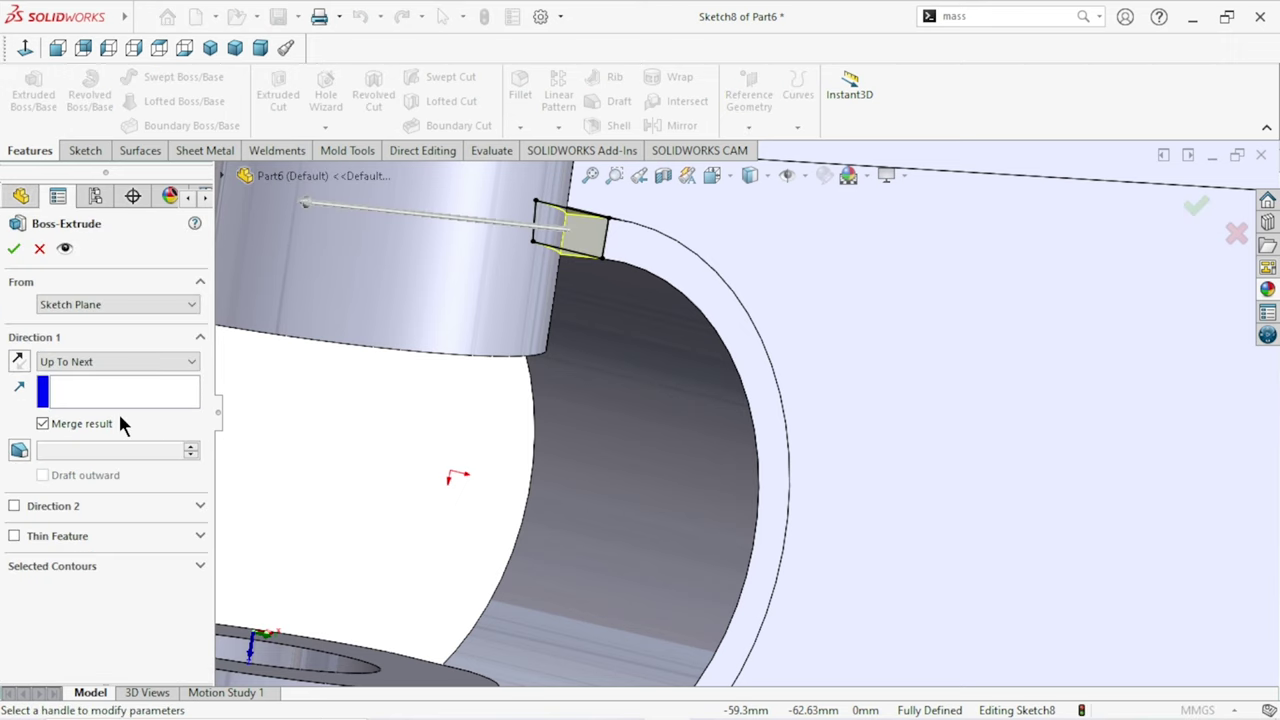
{"action": "left_click", "coordinate": [128, 361]}
{"action": "left_click", "coordinate": [128, 361]}
{"action": "mouse_move", "coordinate": [517, 410]}
{"action": "middle_mouse_down"}
{"action": "mouse_move", "coordinate": [545, 356]}
{"action": "mouse_move", "coordinate": [531, 380]}
{"action": "middle_mouse_up"}
{"action": "scroll", "coordinate": [535, 365], "scroll_direction": "up", "scroll_amount": 3}
{"action": "scroll", "coordinate": [560, 340], "scroll_direction": "down", "scroll_amount": 3}
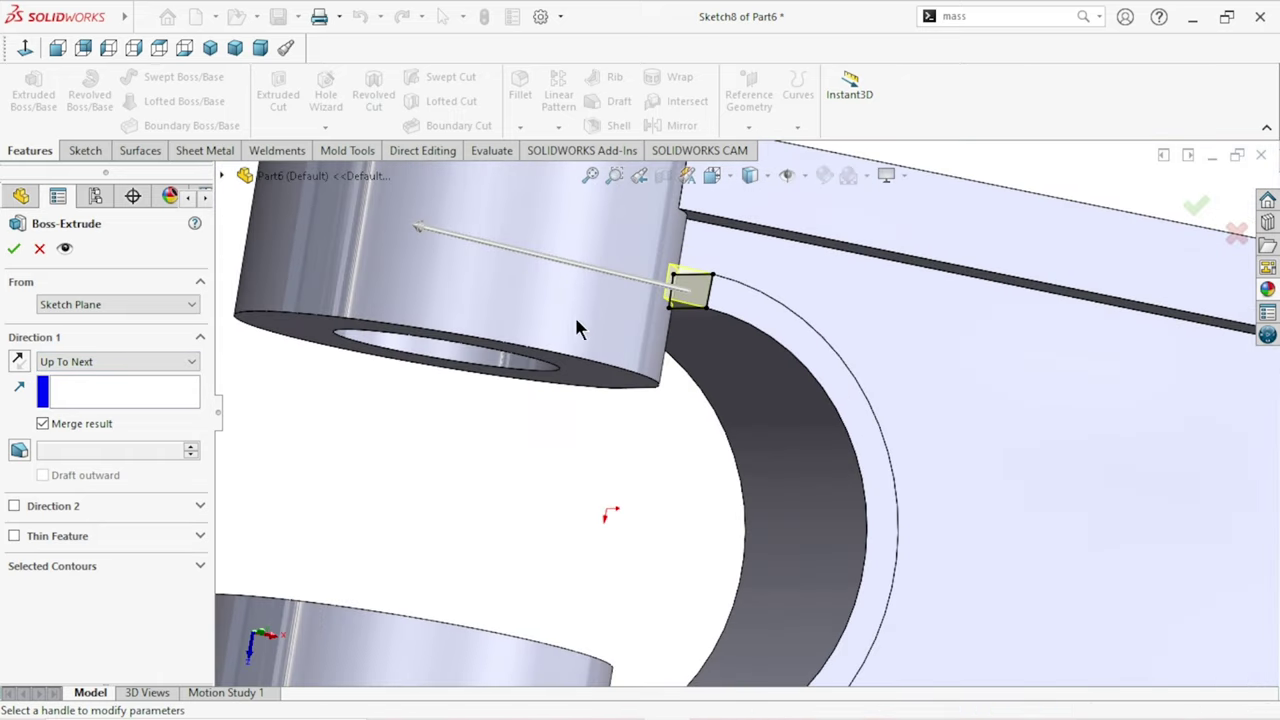
{"action": "left_click", "coordinate": [22, 246]}
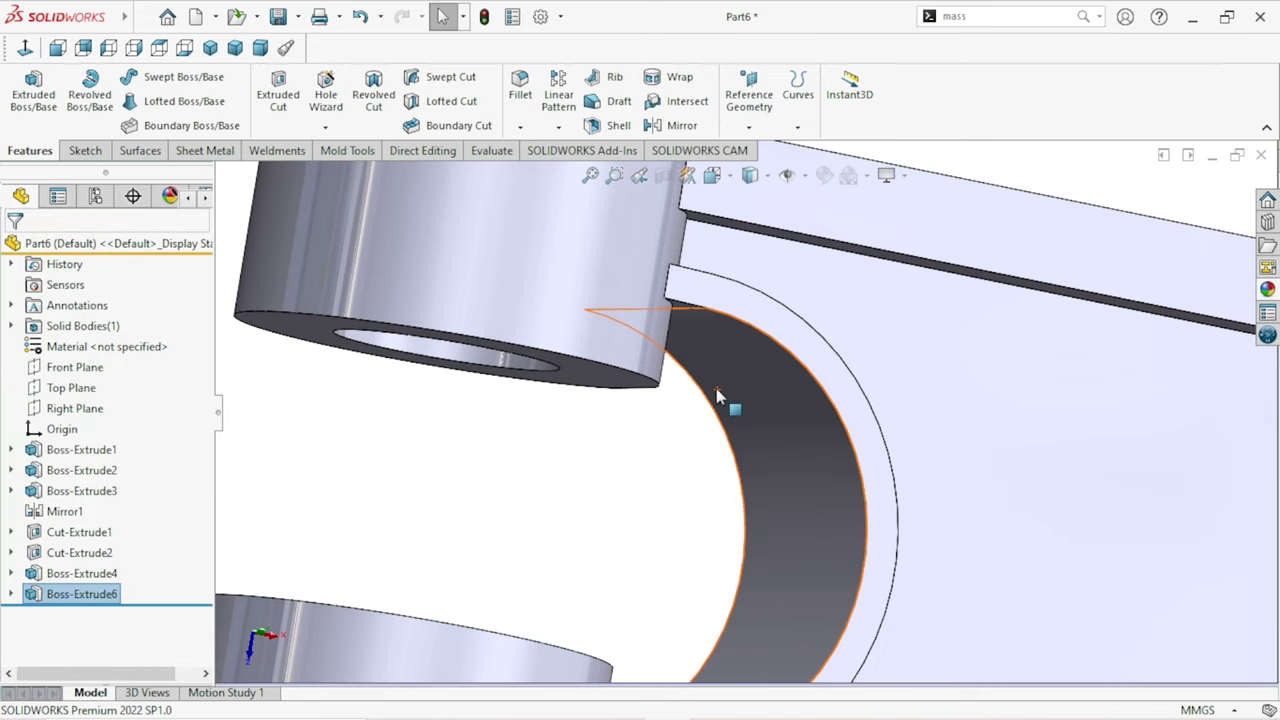
{"action": "scroll", "coordinate": [716, 389], "scroll_direction": "up", "scroll_amount": 4}
Step: Reopen Sketch8 under Boss-Extrude6 for editing
{"action": "mouse_move", "coordinate": [767, 470]}
{"action": "middle_mouse_down"}
{"action": "mouse_move", "coordinate": [769, 498]}
{"action": "mouse_move", "coordinate": [760, 480]}
{"action": "middle_mouse_up"}
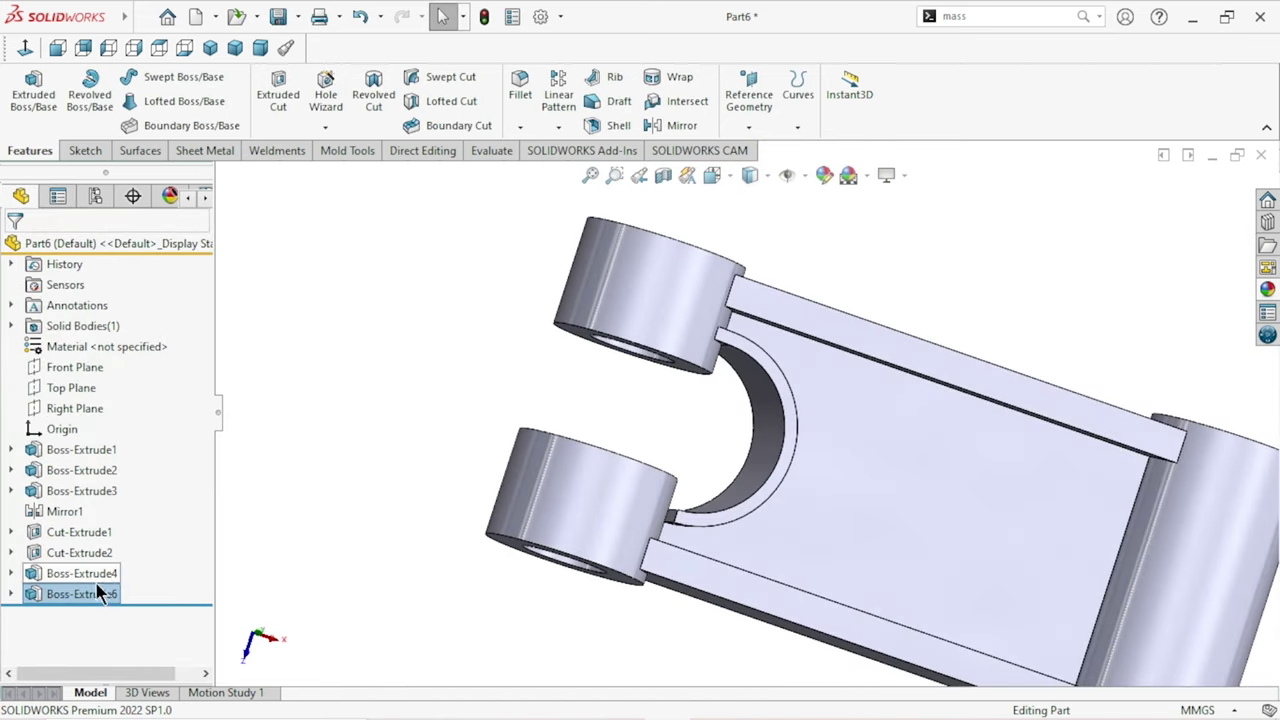
{"action": "left_click", "coordinate": [80, 596]}
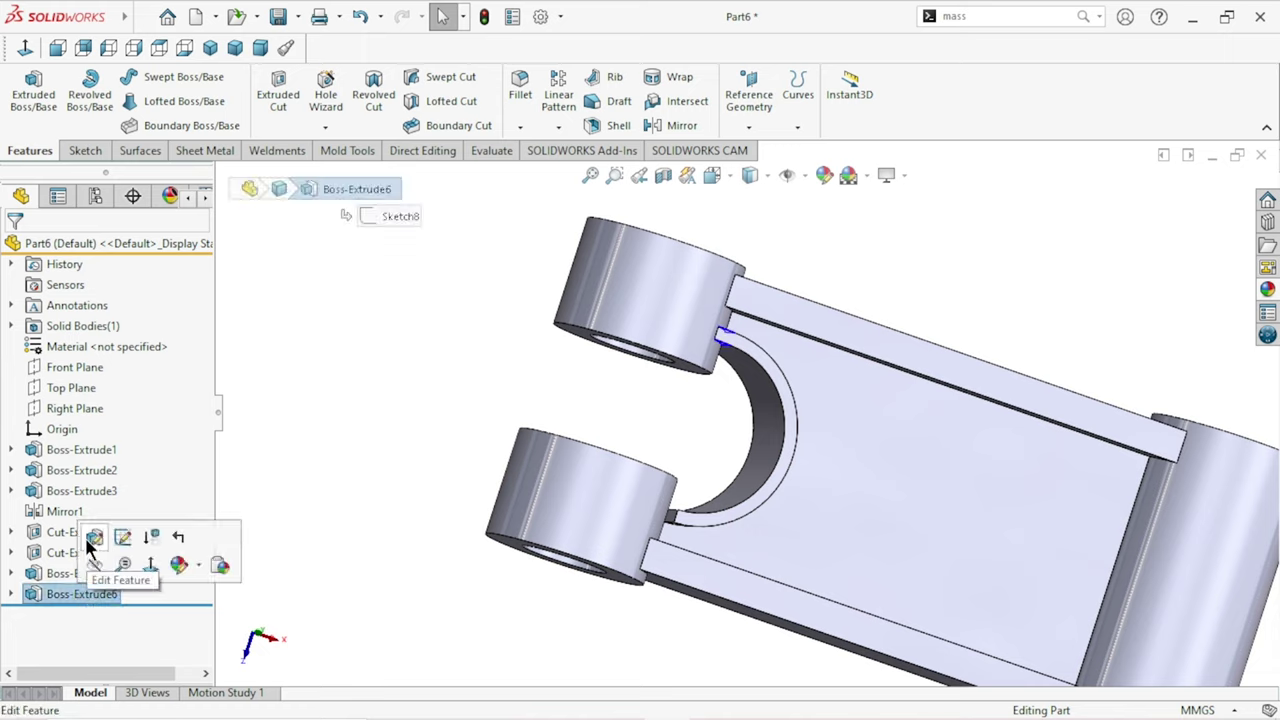
{"action": "left_click", "coordinate": [277, 506]}
{"action": "left_click", "coordinate": [11, 594]}
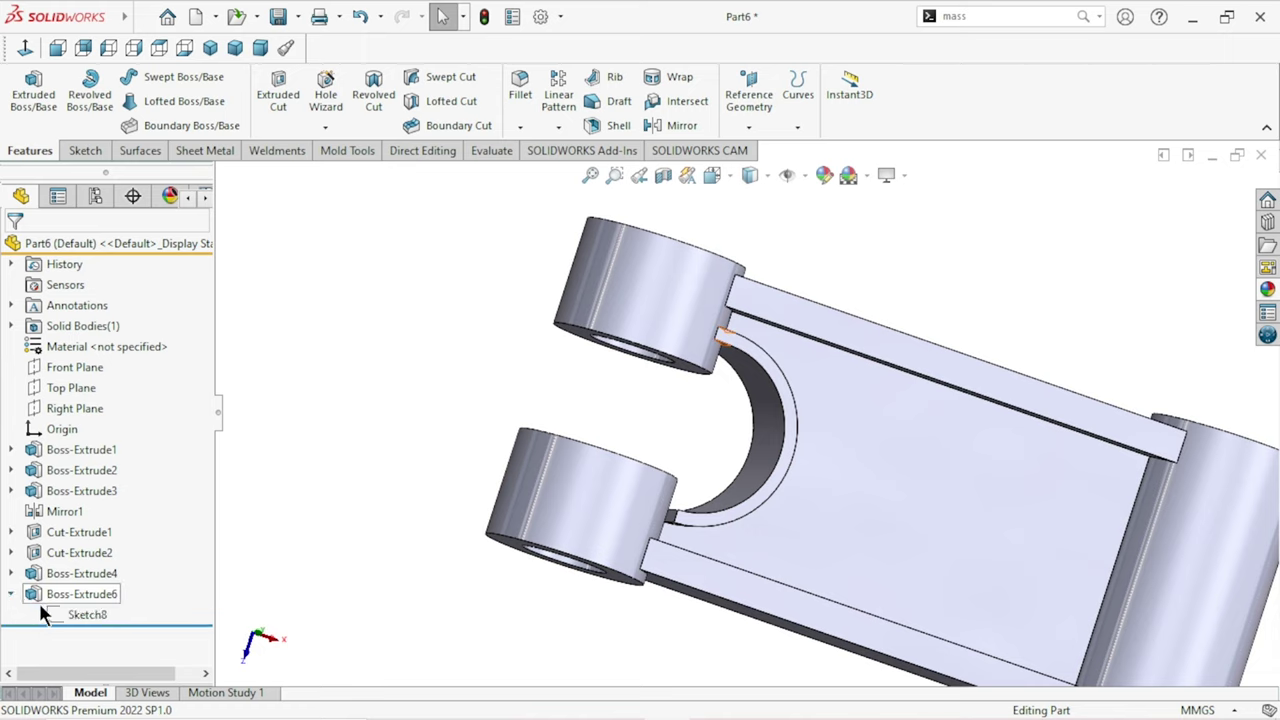
{"action": "left_click", "coordinate": [51, 608]}
{"action": "left_click", "coordinate": [125, 553]}
Step: Convert the saddle wall's other small end face edges into Sketch8
{"action": "mouse_move", "coordinate": [826, 514]}
{"action": "middle_mouse_down"}
{"action": "mouse_move", "coordinate": [732, 405]}
{"action": "mouse_move", "coordinate": [868, 476]}
{"action": "middle_mouse_up"}
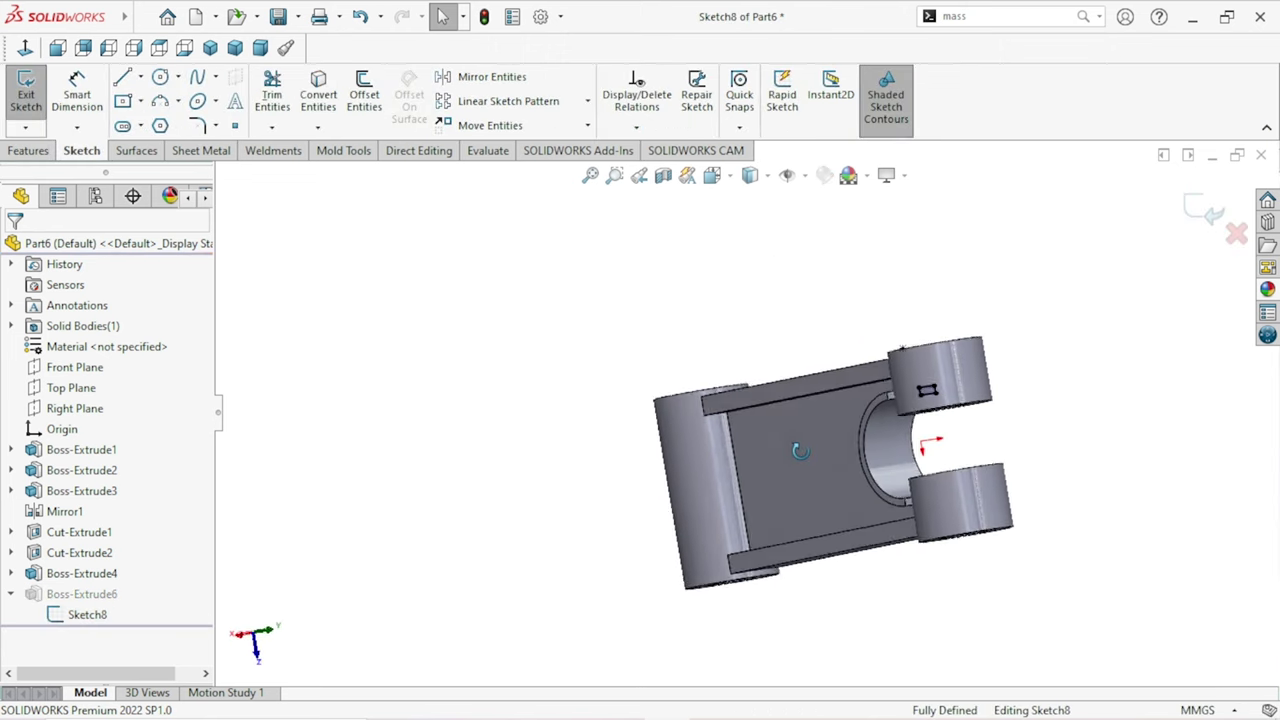
{"action": "scroll", "coordinate": [868, 476], "scroll_direction": "down", "scroll_amount": 1}
{"action": "scroll", "coordinate": [921, 431], "scroll_direction": "down", "scroll_amount": 2}
{"action": "scroll", "coordinate": [903, 402], "scroll_direction": "down", "scroll_amount": 3}
{"action": "scroll", "coordinate": [903, 402], "scroll_direction": "down", "scroll_amount": 3}
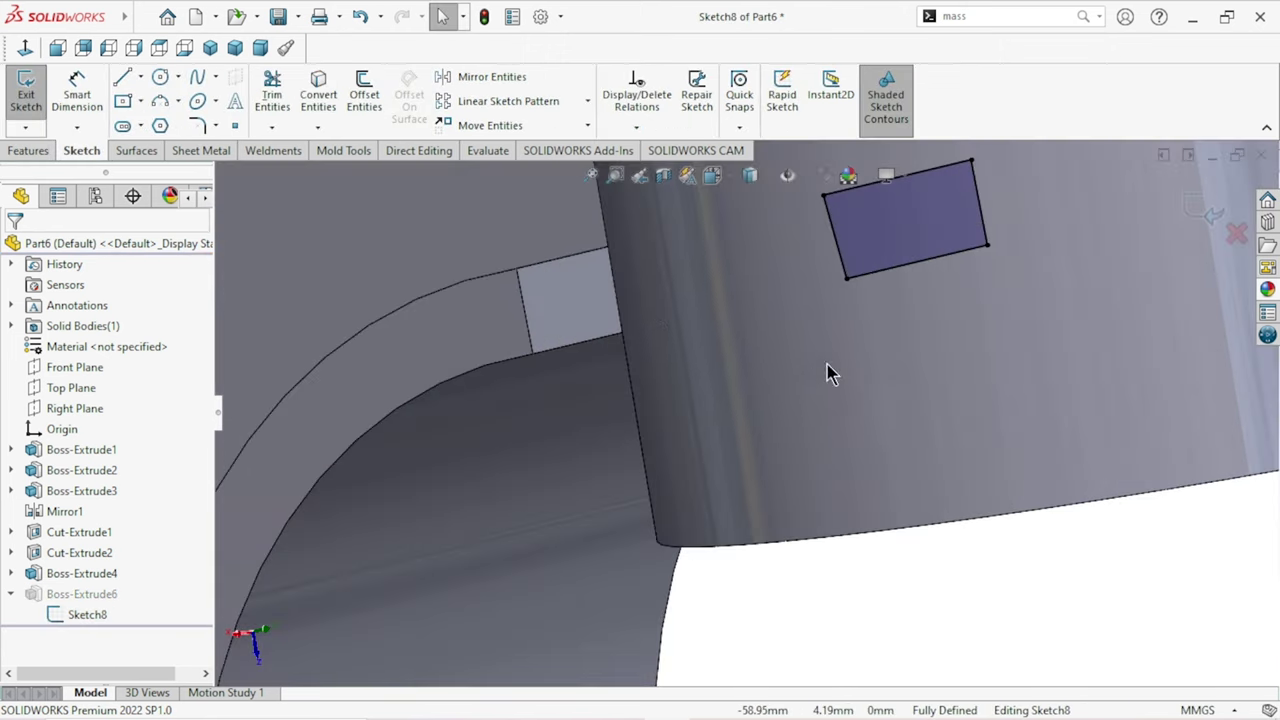
{"action": "left_click", "coordinate": [591, 294]}
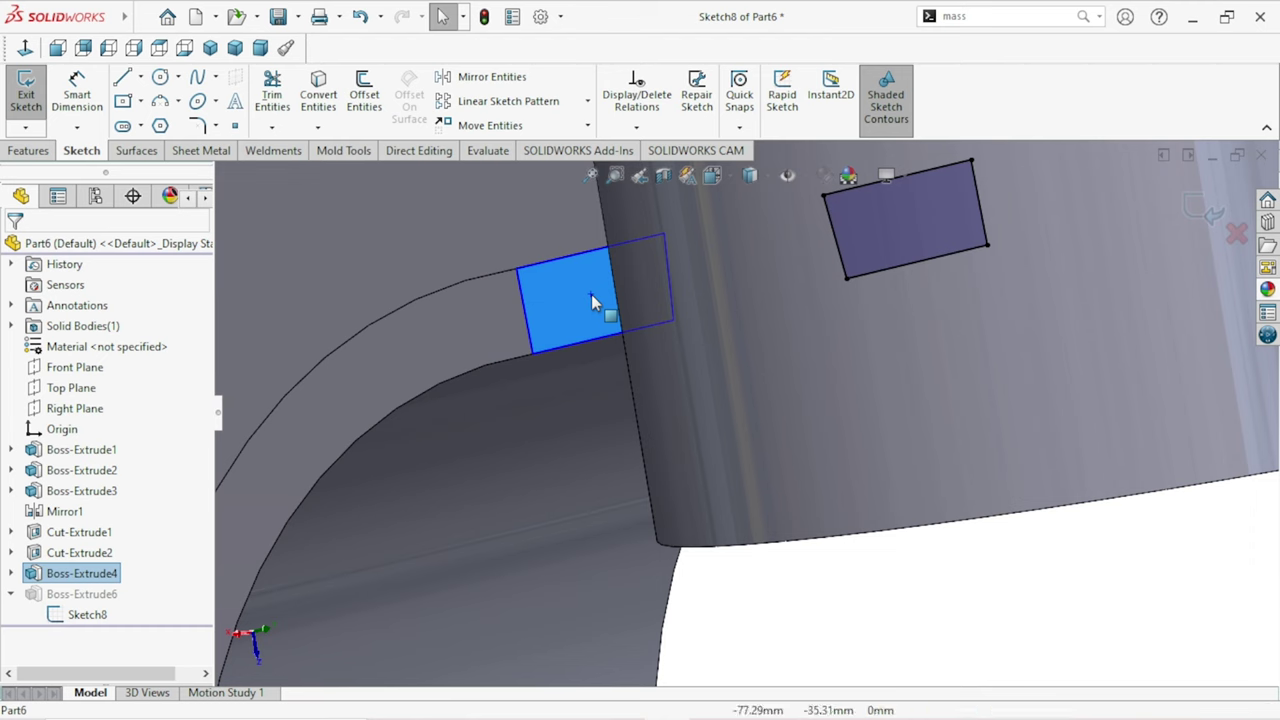
{"action": "left_click", "coordinate": [322, 112]}
{"action": "scroll", "coordinate": [560, 390], "scroll_direction": "up", "scroll_amount": 2}
{"action": "scroll", "coordinate": [640, 450], "scroll_direction": "up", "scroll_amount": 3}
{"action": "scroll", "coordinate": [760, 560], "scroll_direction": "up", "scroll_amount": 1}
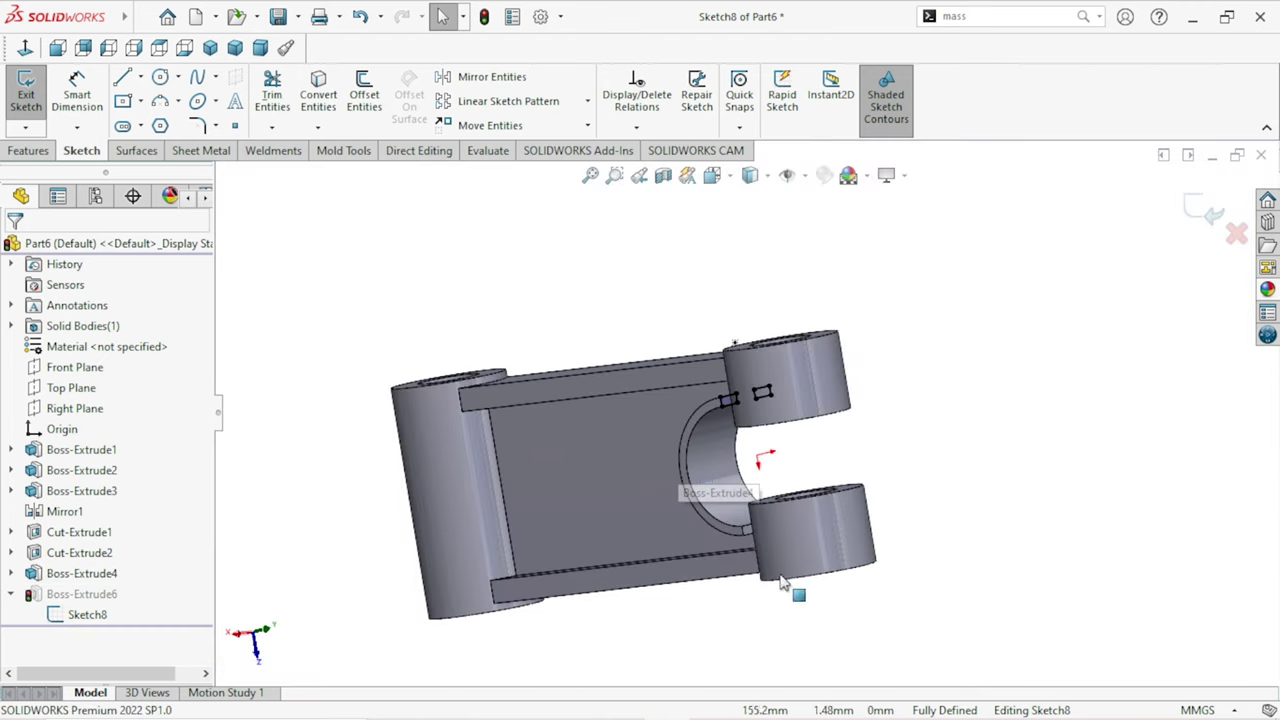
{"action": "scroll", "coordinate": [748, 510], "scroll_direction": "down", "scroll_amount": 2}
{"action": "scroll", "coordinate": [748, 510], "scroll_direction": "down", "scroll_amount": 2}
{"action": "scroll", "coordinate": [873, 641], "scroll_direction": "up", "scroll_amount": 2}
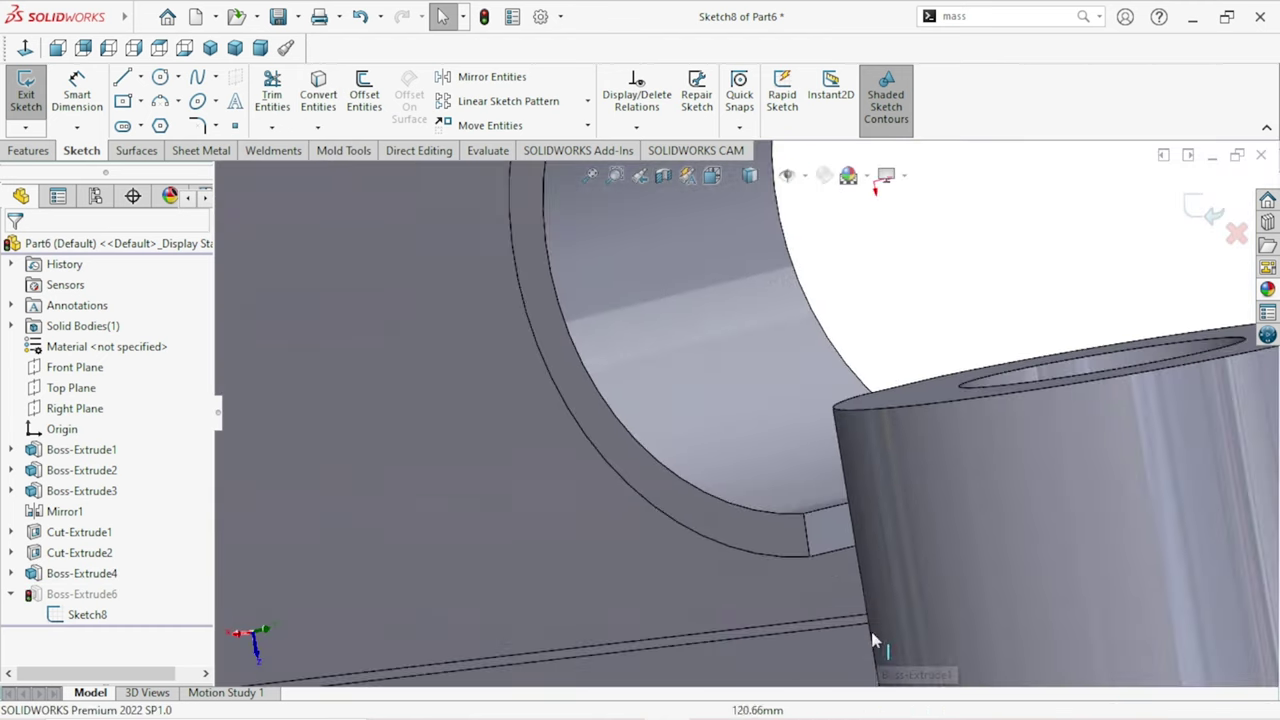
{"action": "scroll", "coordinate": [822, 549], "scroll_direction": "down", "scroll_amount": 3}
Step: Undo the extra converted edges and exit Sketch8
{"action": "left_click", "coordinate": [735, 413]}
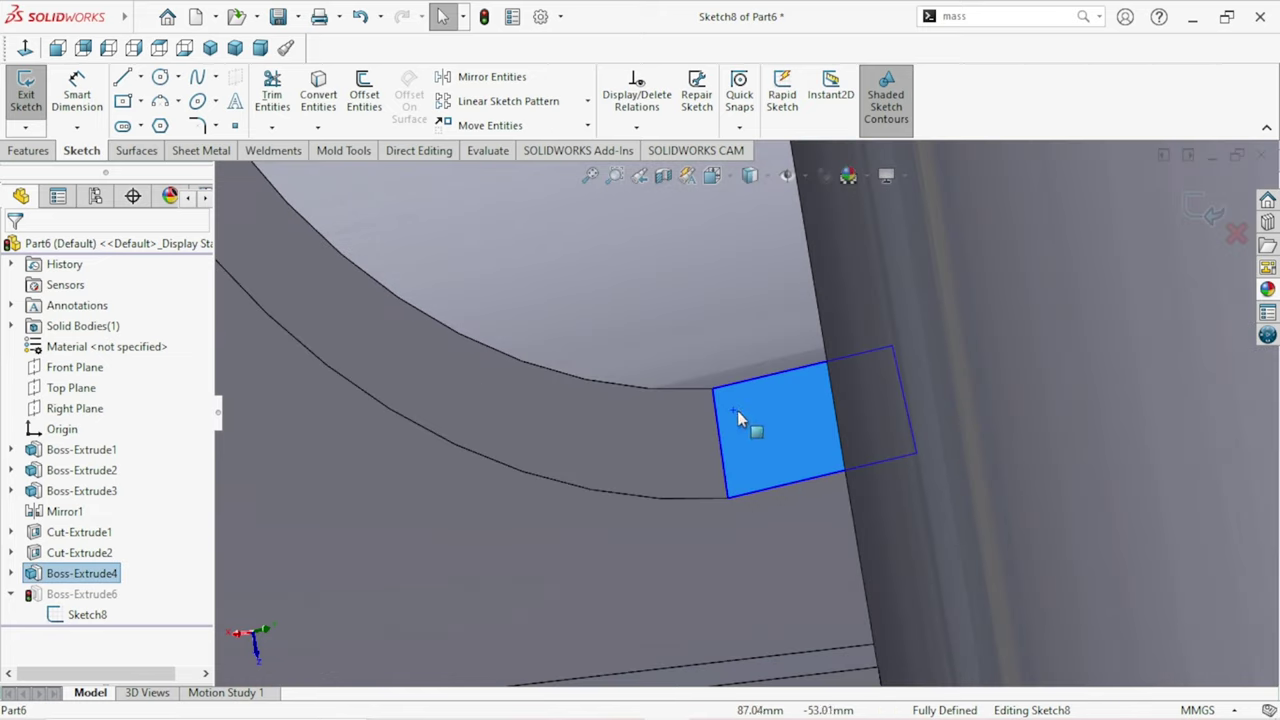
{"action": "middle_click_drag", "start_coordinate": [711, 466], "coordinate": [717, 506]}
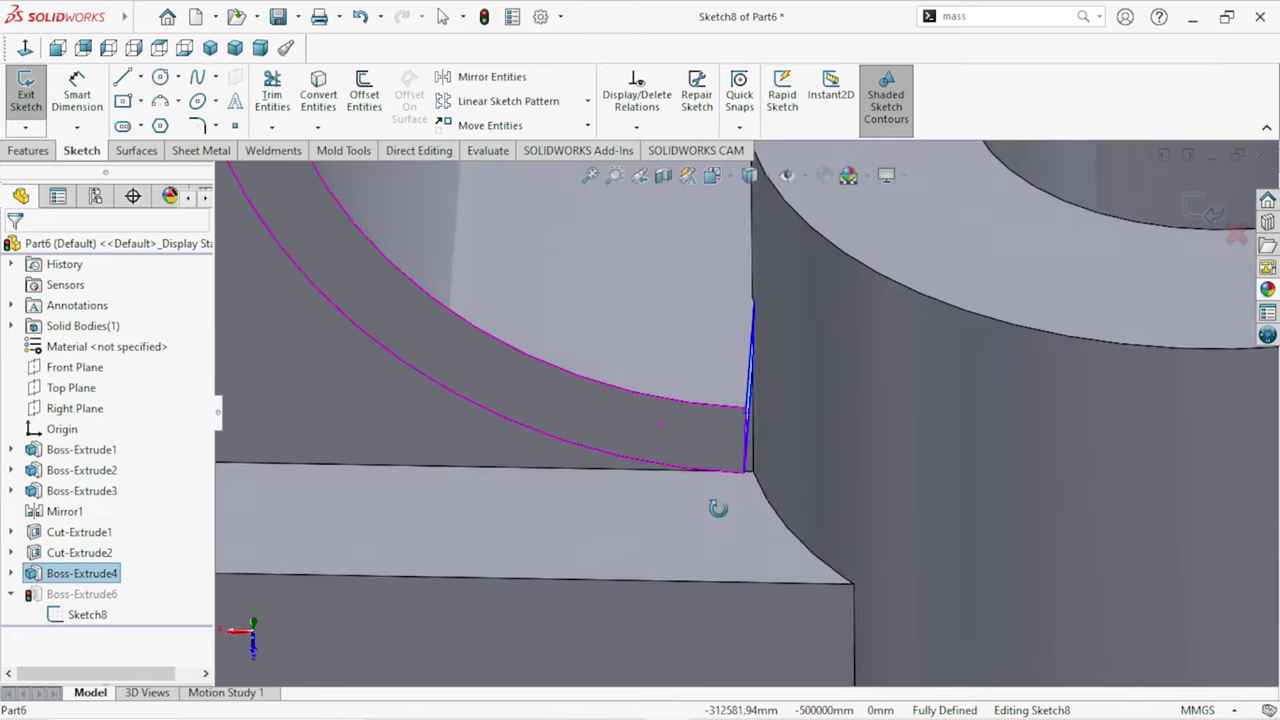
{"action": "left_click", "coordinate": [322, 100]}
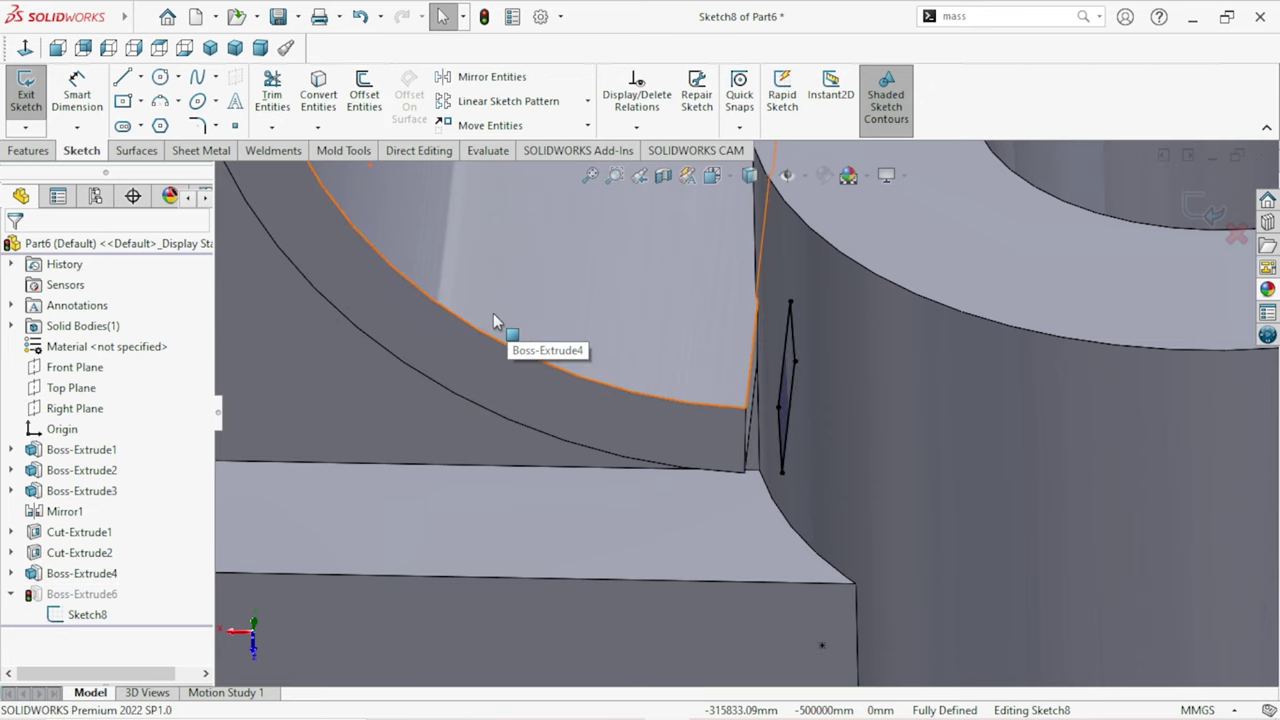
{"action": "left_click", "coordinate": [360, 16]}
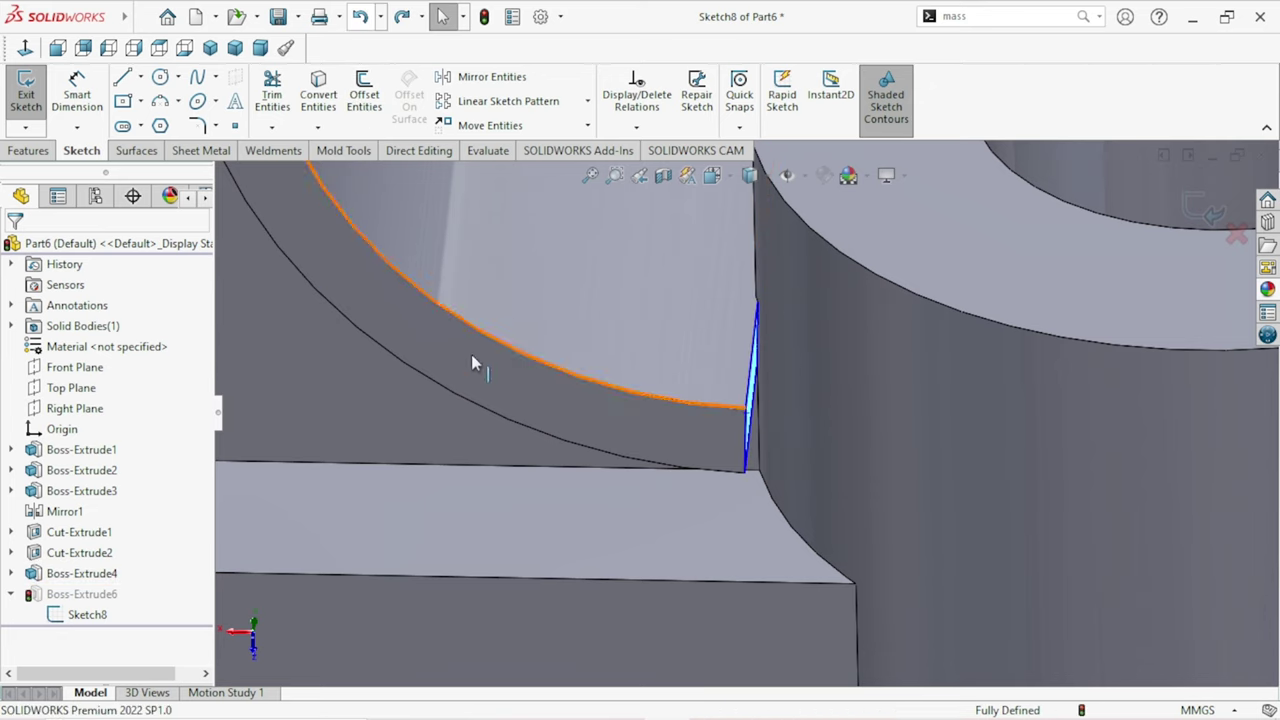
{"action": "scroll", "coordinate": [471, 350], "scroll_direction": "up", "scroll_amount": 3}
{"action": "scroll", "coordinate": [688, 390], "scroll_direction": "up", "scroll_amount": 3}
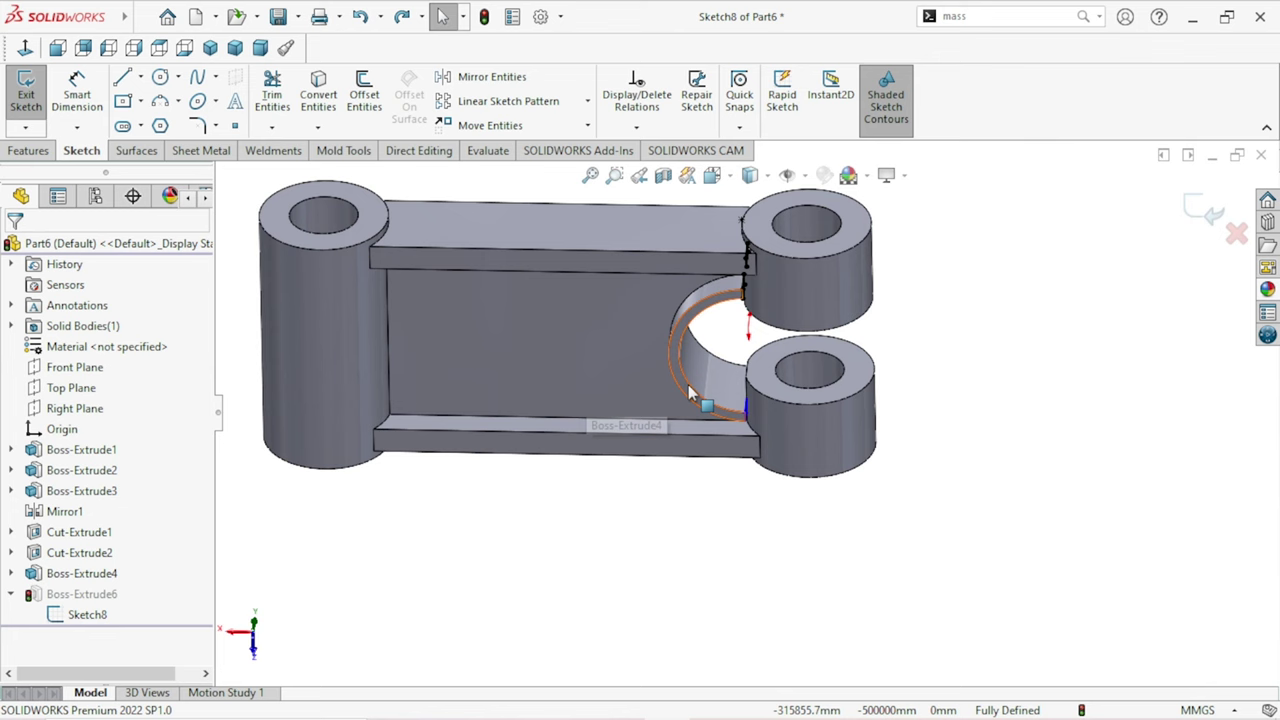
{"action": "left_click", "coordinate": [1213, 211]}
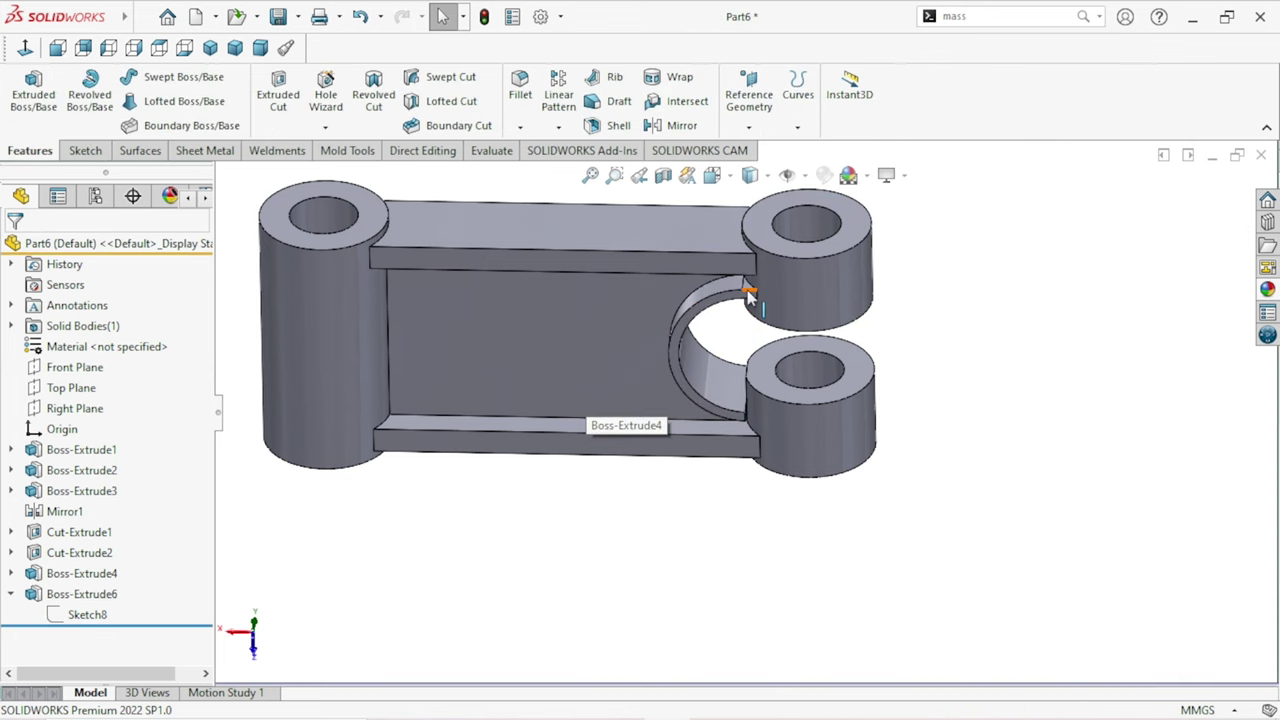
Step: Select the small face beside the saddle wall
{"action": "scroll", "coordinate": [750, 297], "scroll_direction": "down", "scroll_amount": 5}
{"action": "scroll", "coordinate": [680, 396], "scroll_direction": "down", "scroll_amount": 3}
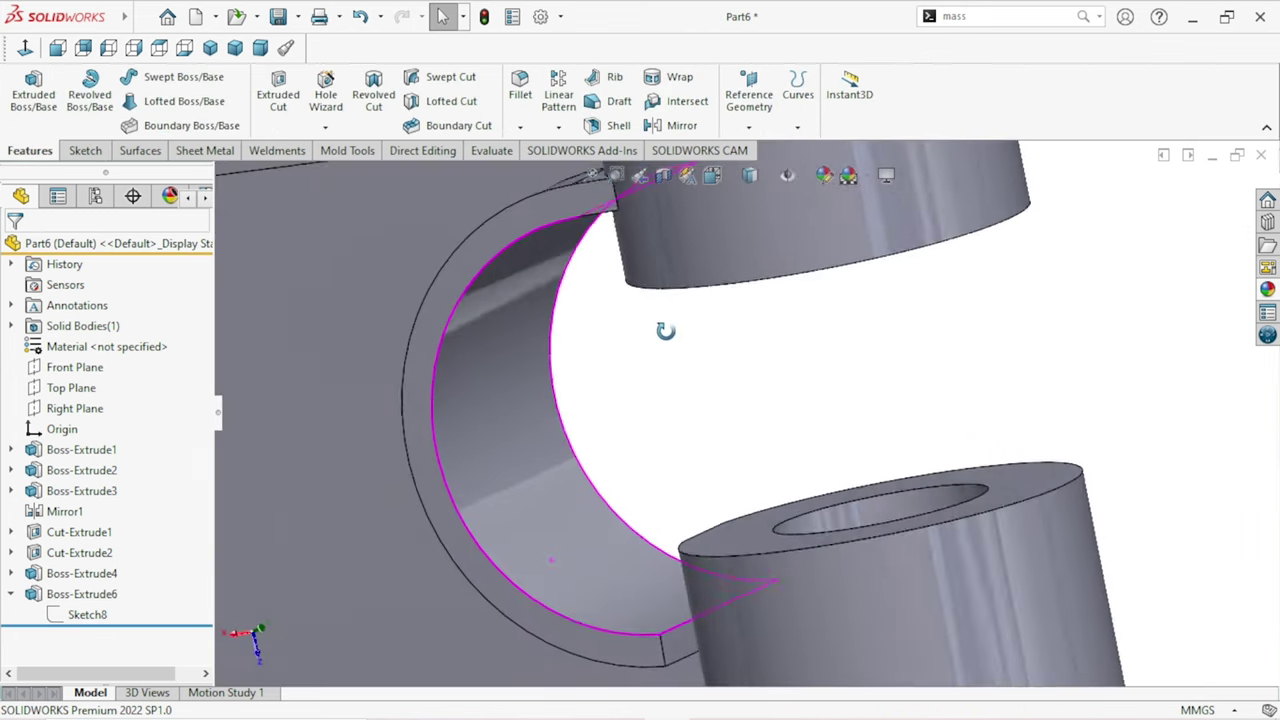
{"action": "middle_click_drag", "start_coordinate": [706, 424], "coordinate": [637, 557]}
{"action": "scroll", "coordinate": [663, 530], "scroll_direction": "down", "scroll_amount": 3}
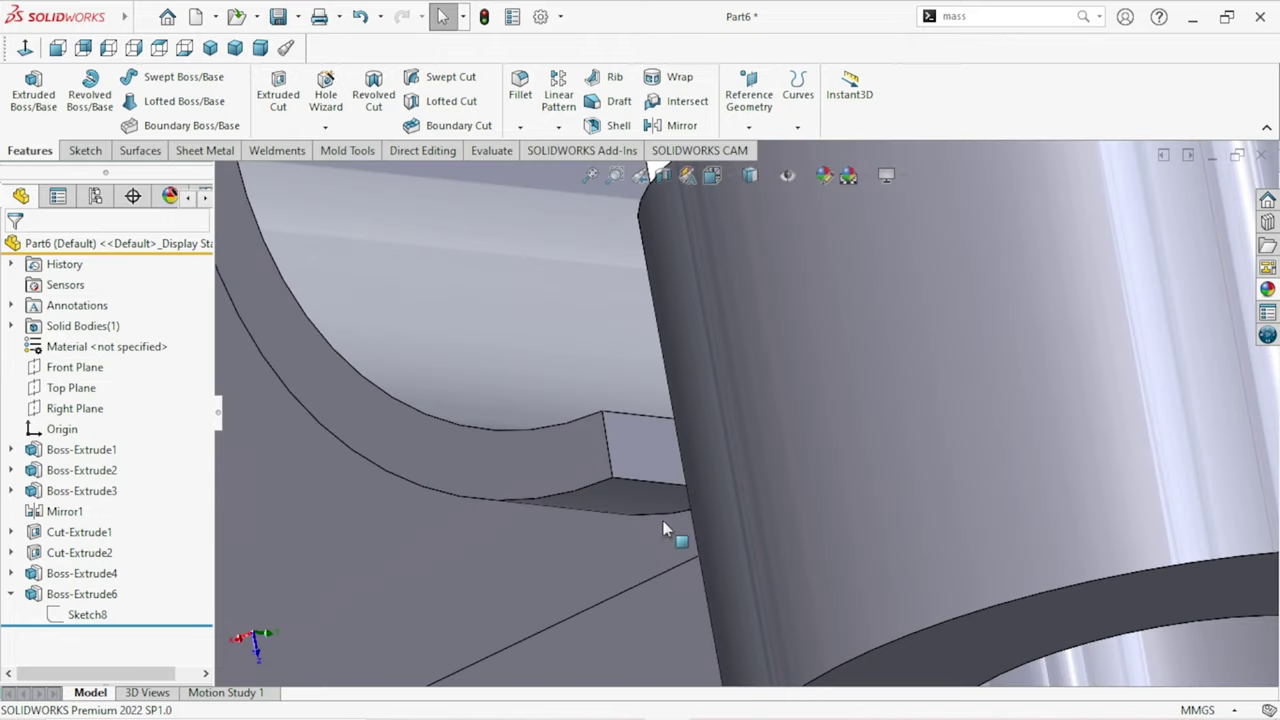
{"action": "left_click", "coordinate": [652, 462]}
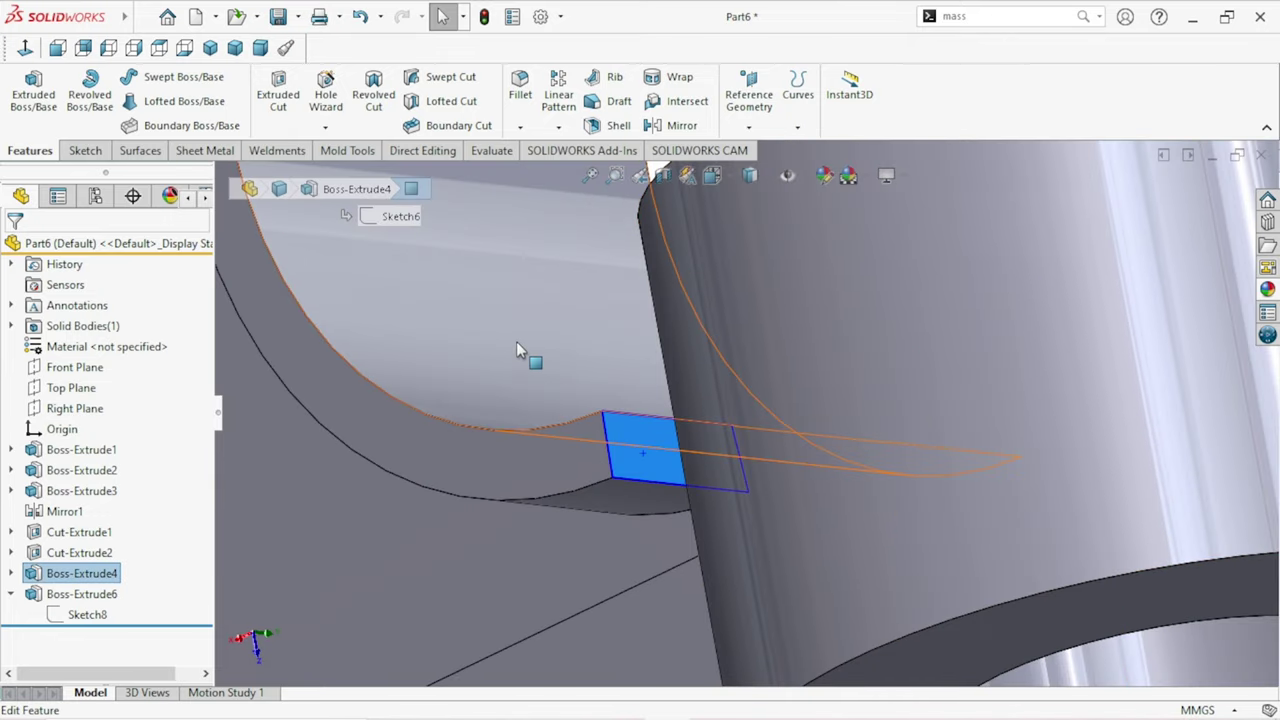
{"action": "left_click", "coordinate": [642, 461]}
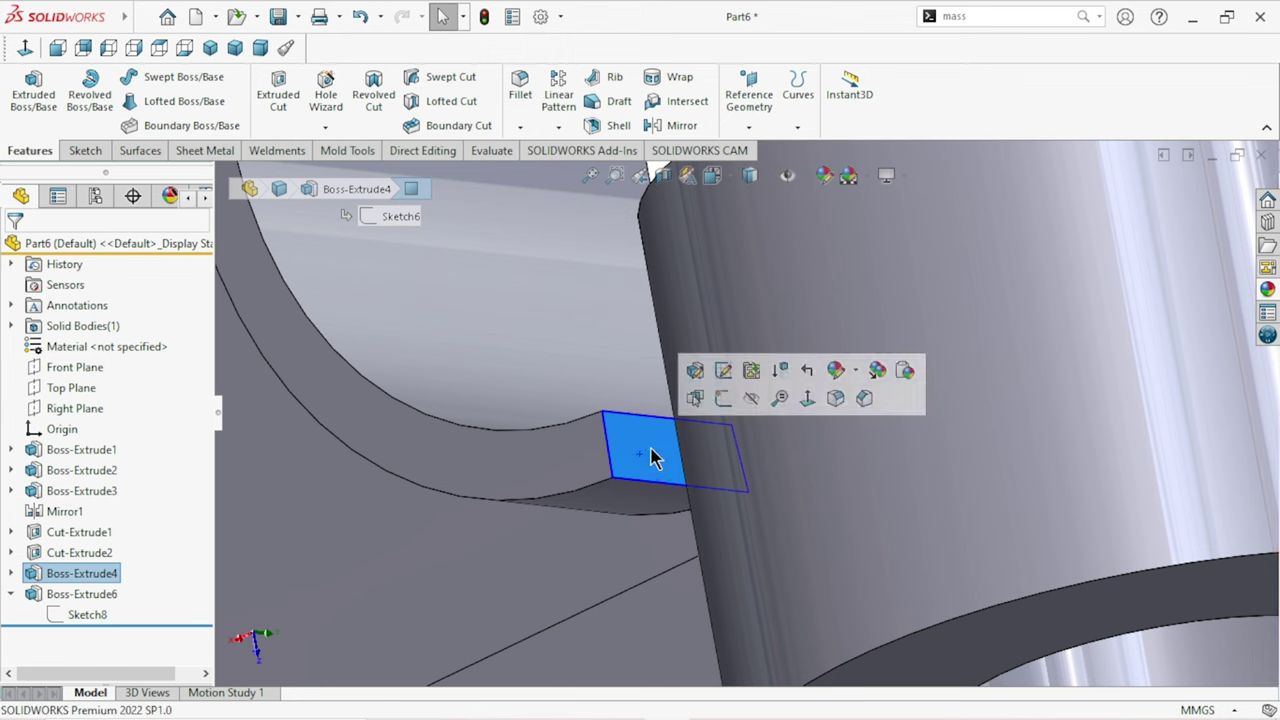
Step: Start Sketch9 on the face beside the saddle slot and convert its outline
{"action": "left_click", "coordinate": [726, 410]}
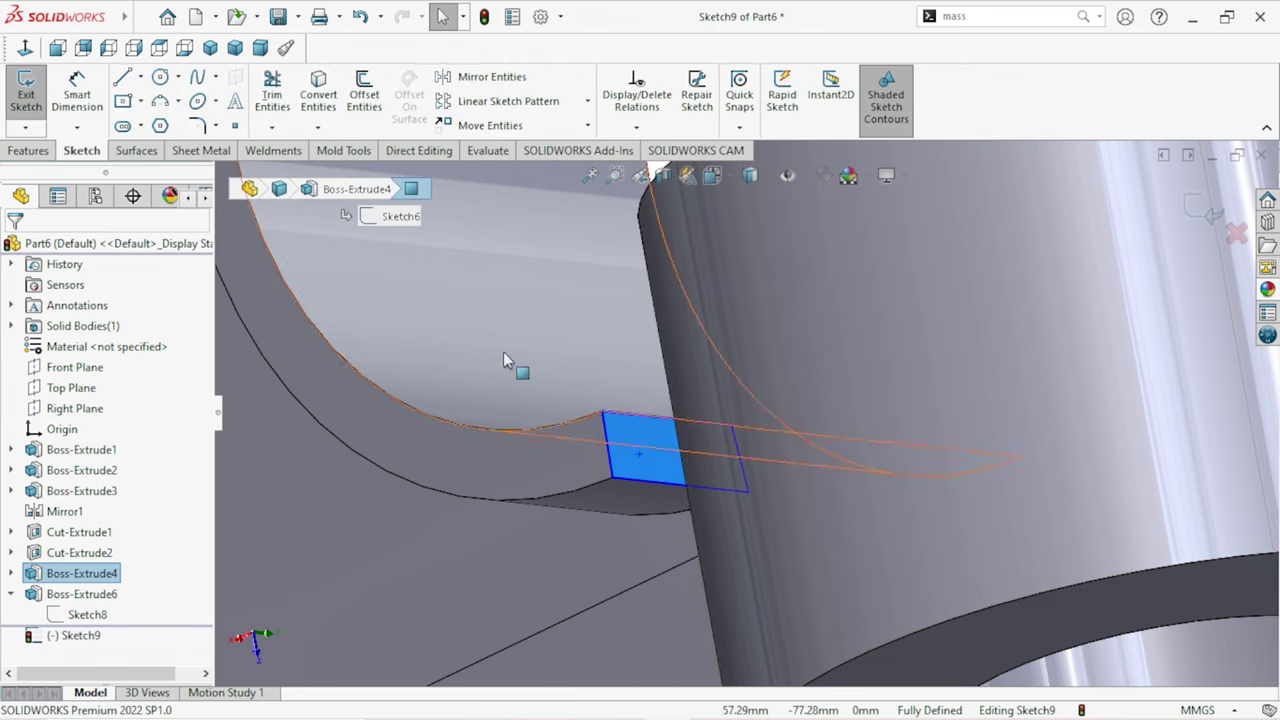
{"action": "mouse_move", "coordinate": [653, 514]}
{"action": "middle_mouse_down"}
{"action": "mouse_move", "coordinate": [843, 480]}
{"action": "mouse_move", "coordinate": [662, 387]}
{"action": "mouse_move", "coordinate": [670, 432]}
{"action": "middle_mouse_up"}
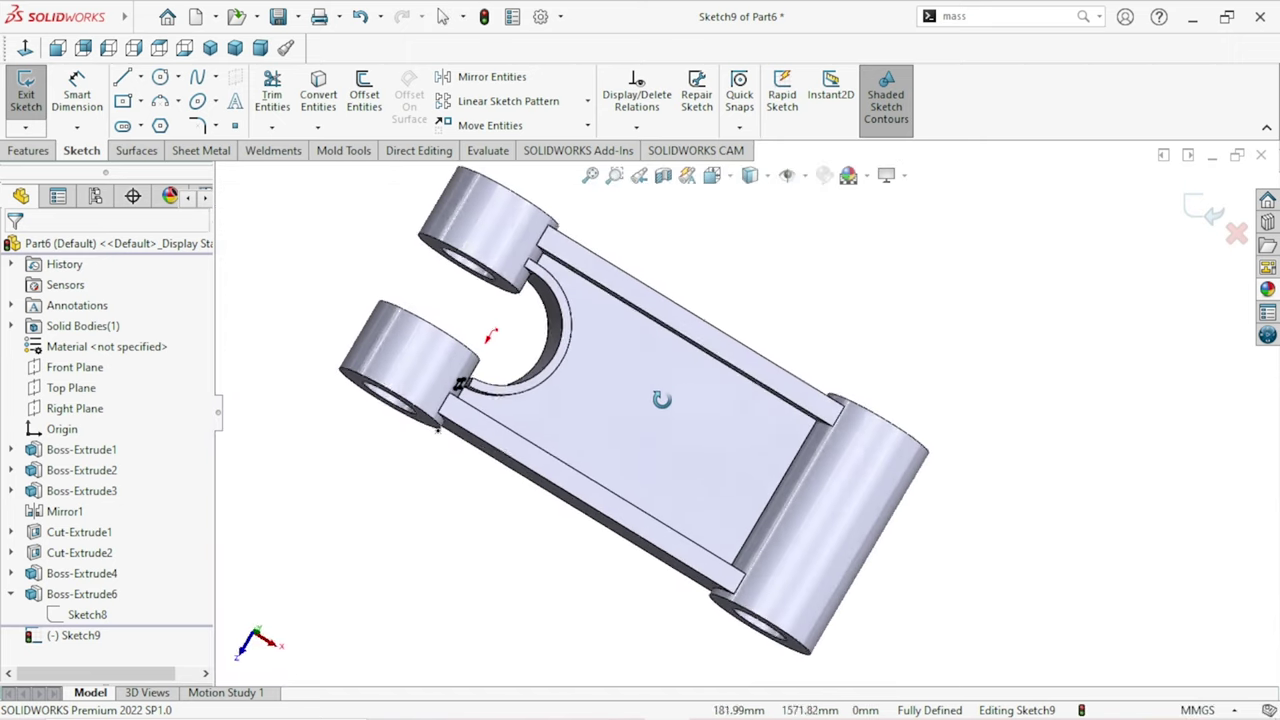
{"action": "scroll", "coordinate": [551, 424], "scroll_direction": "down", "scroll_amount": 3}
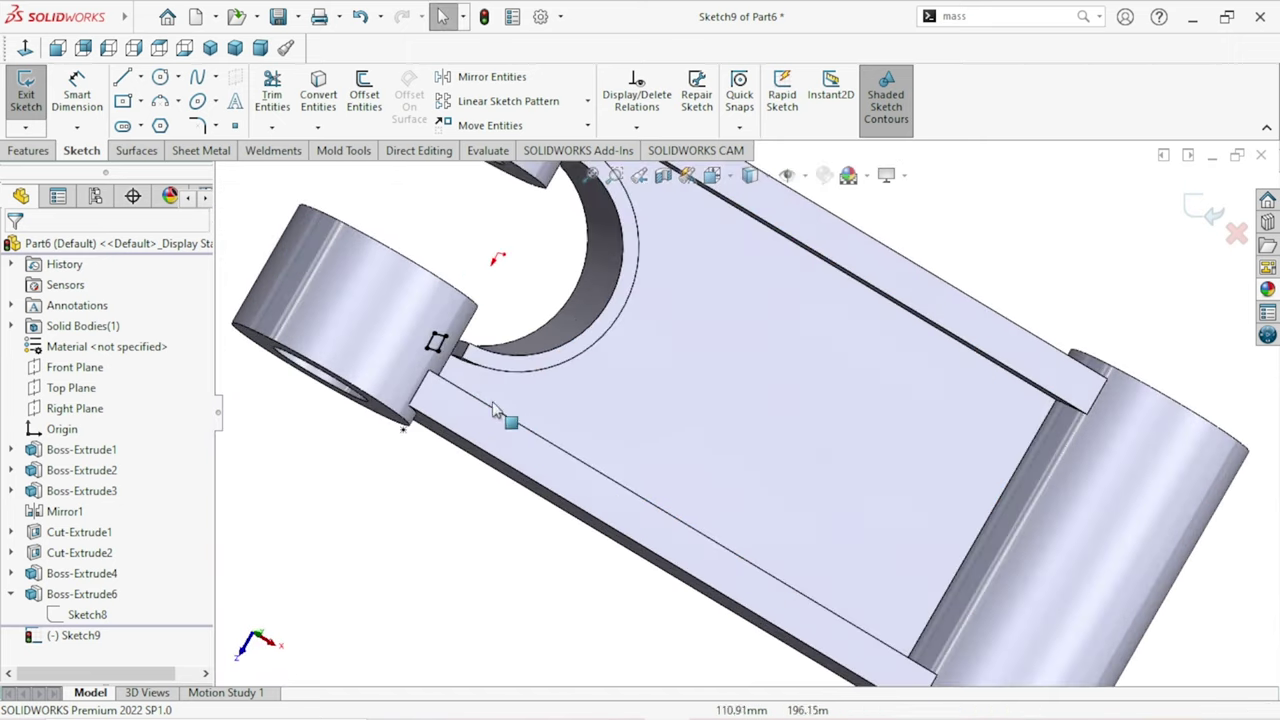
{"action": "scroll", "coordinate": [515, 390], "scroll_direction": "down", "scroll_amount": 3}
{"action": "scroll", "coordinate": [490, 370], "scroll_direction": "down", "scroll_amount": 3}
{"action": "left_click", "coordinate": [557, 339]}
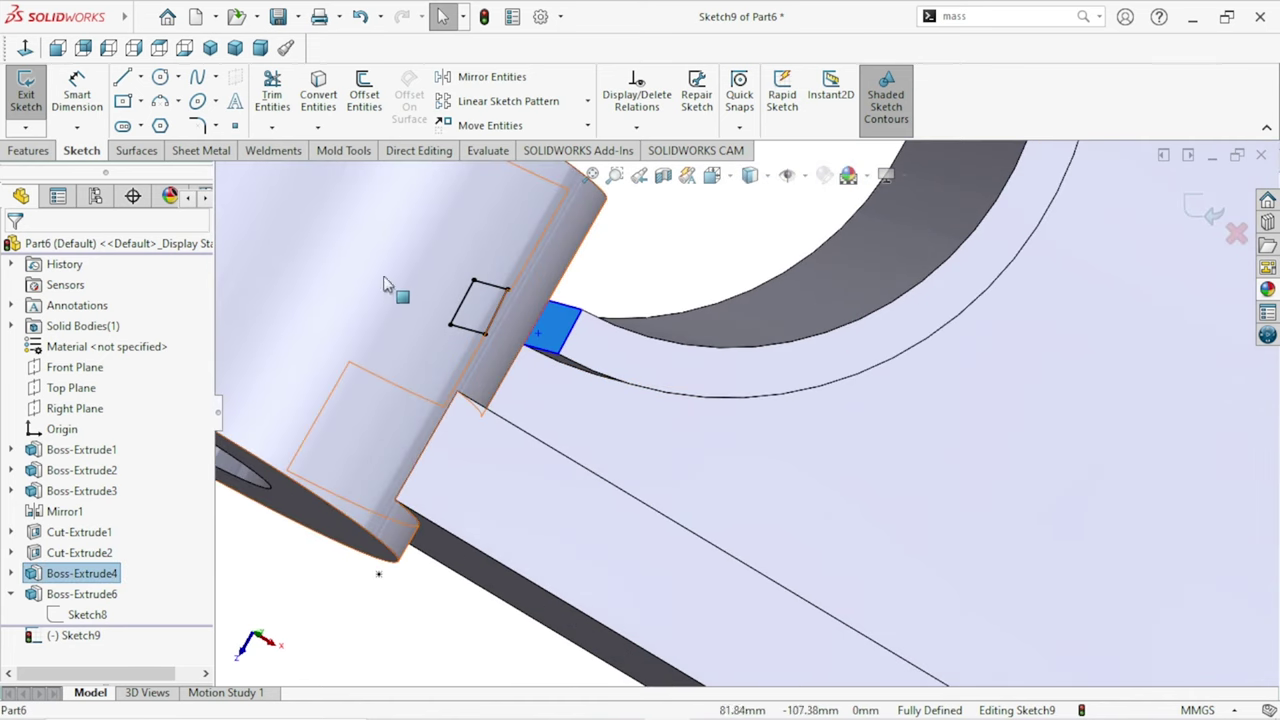
{"action": "left_click", "coordinate": [328, 113]}
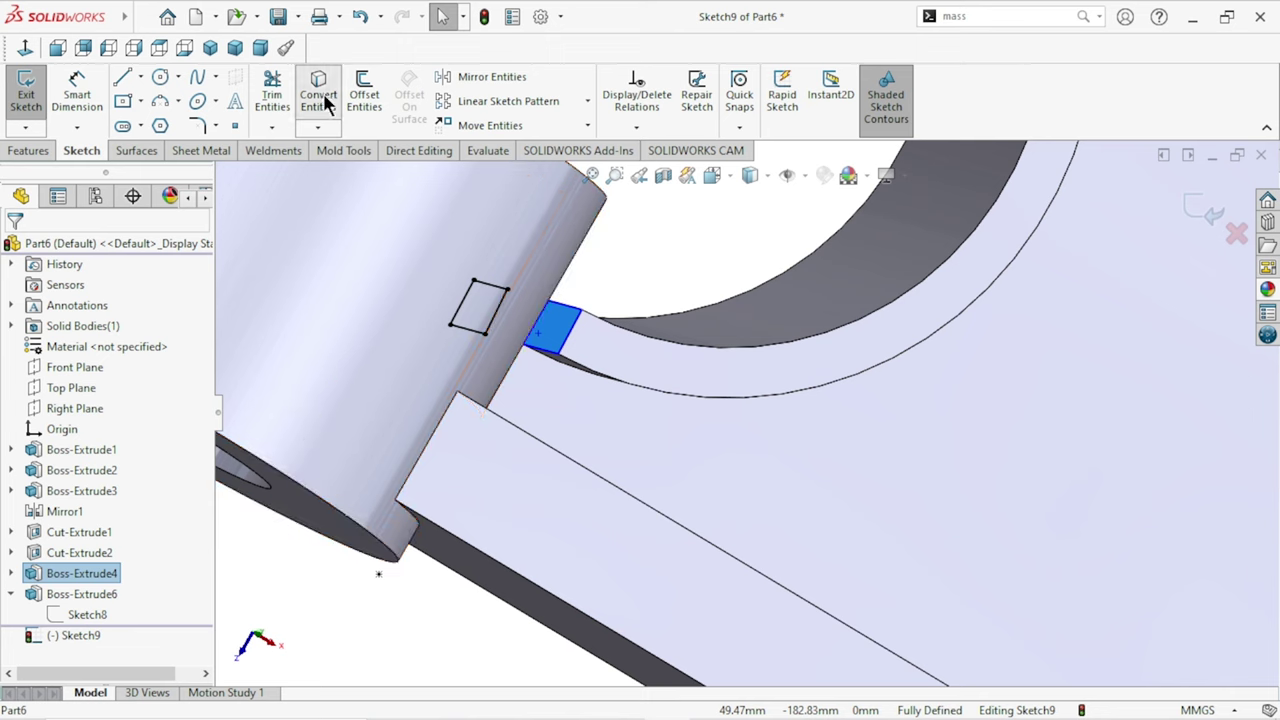
{"action": "middle_click_drag", "start_coordinate": [557, 400], "coordinate": [620, 405], "text": "ctrl"}
{"action": "scroll", "coordinate": [620, 405], "scroll_direction": "up", "scroll_amount": 3}
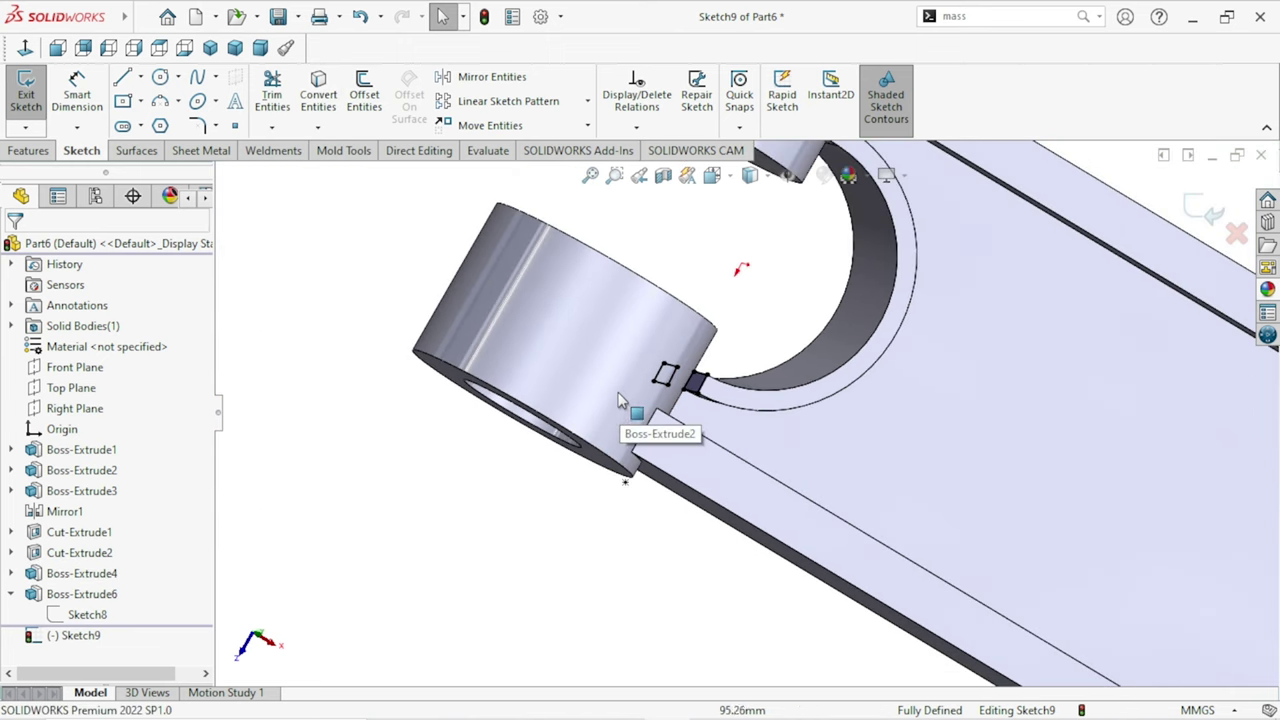
{"action": "scroll", "coordinate": [620, 403], "scroll_direction": "up", "scroll_amount": 1}
Step: Extrude Sketch9 Up To Next, joining the band's other end to its boss
{"action": "left_click", "coordinate": [30, 152]}
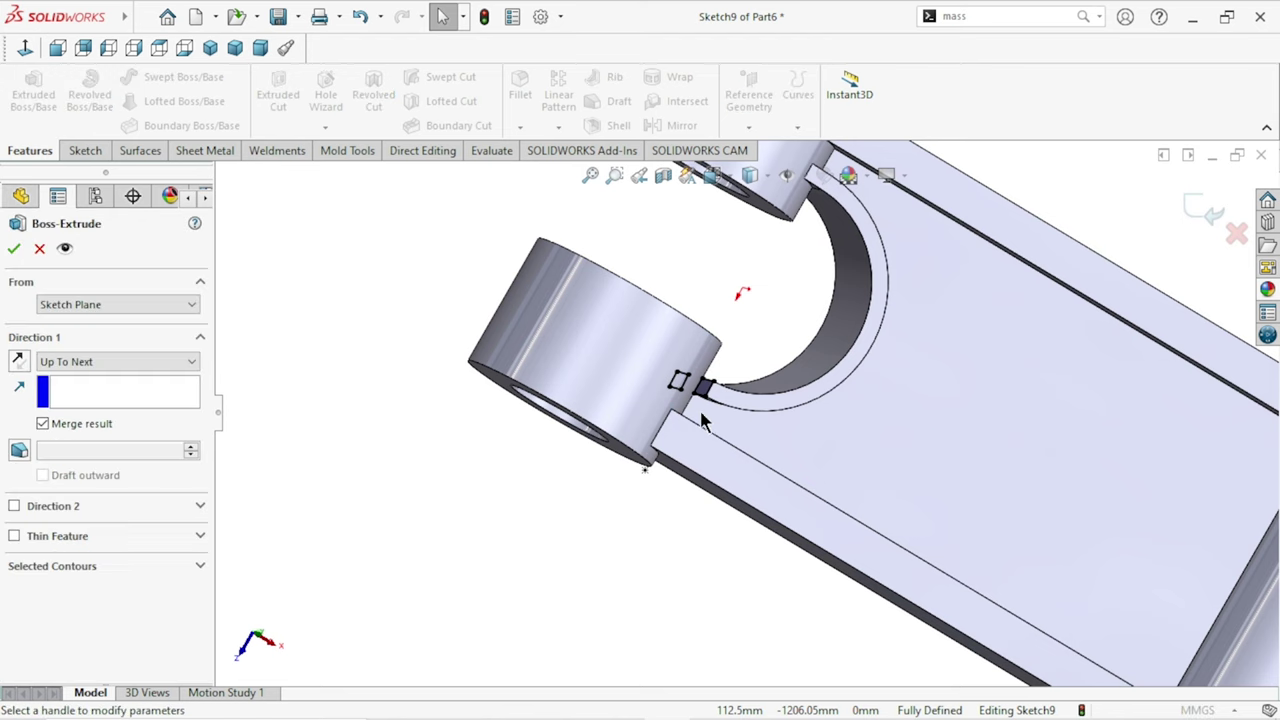
{"action": "scroll", "coordinate": [718, 376], "scroll_direction": "down", "scroll_amount": 3}
{"action": "scroll", "coordinate": [714, 376], "scroll_direction": "down", "scroll_amount": 2}
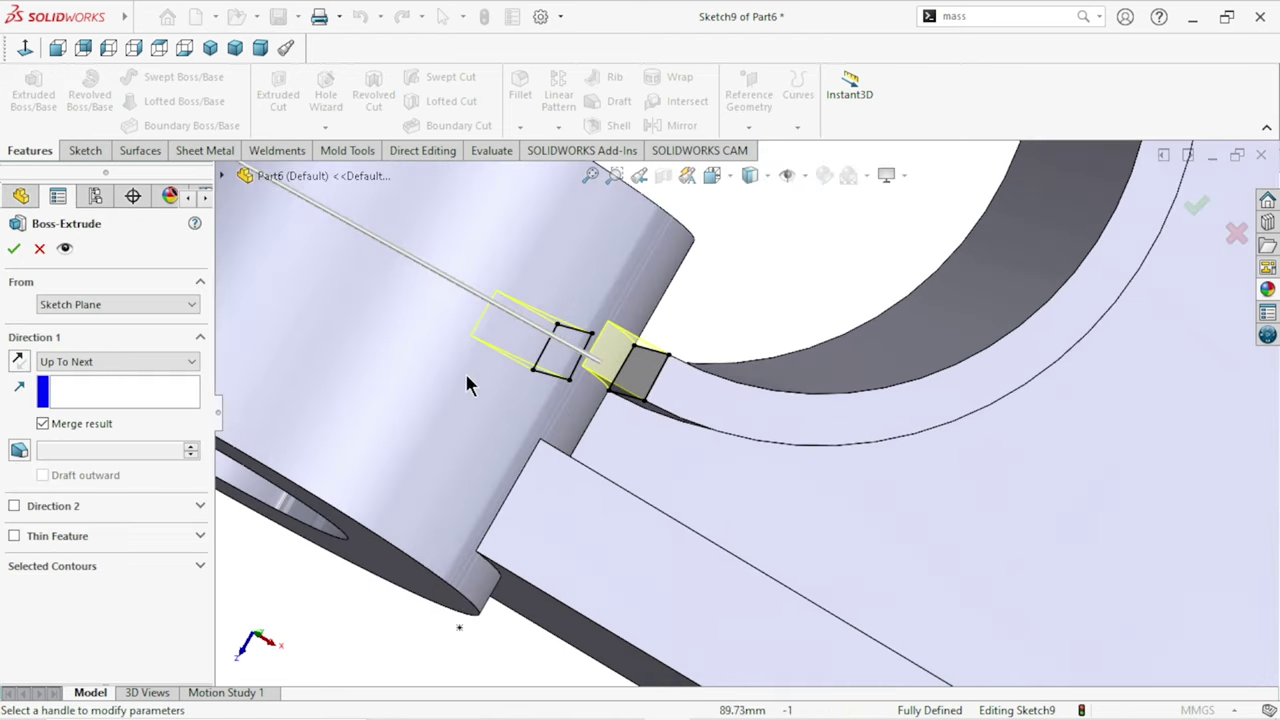
{"action": "left_click", "coordinate": [15, 249]}
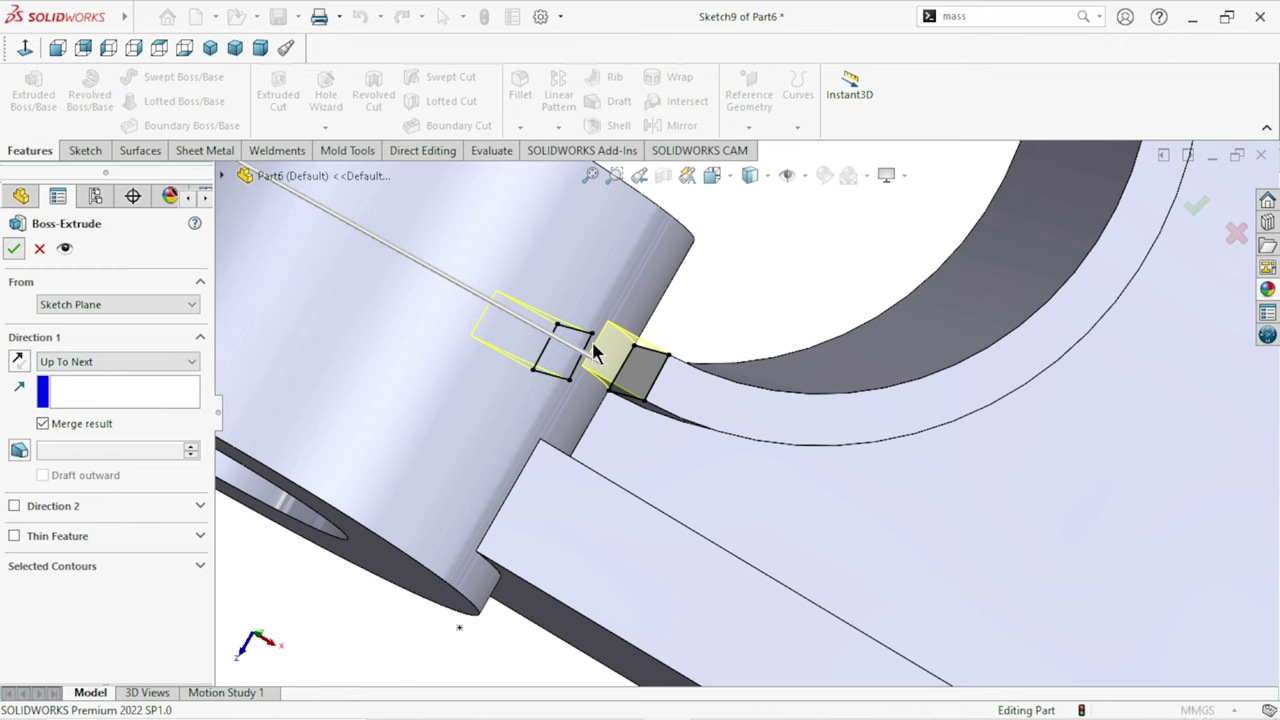
{"action": "scroll", "coordinate": [665, 415], "scroll_direction": "up", "scroll_amount": 3}
{"action": "scroll", "coordinate": [690, 415], "scroll_direction": "up", "scroll_amount": 2}
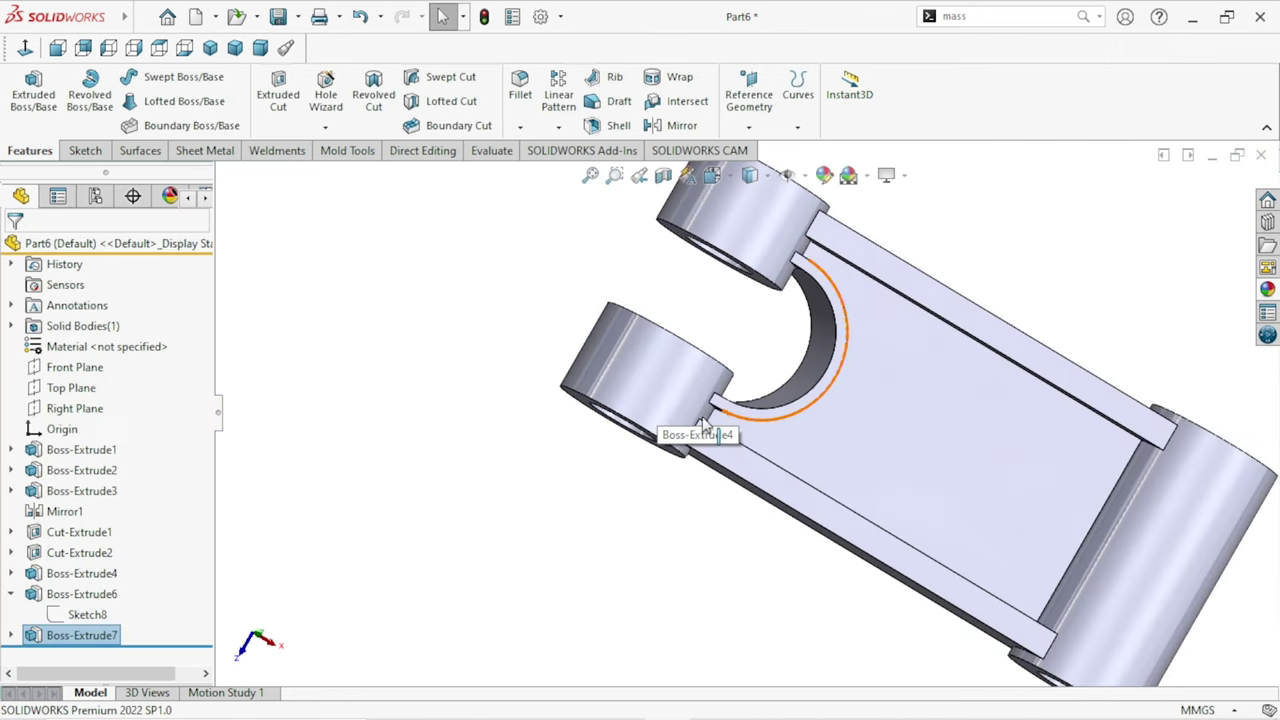
Step: Orbit and zoom around the part to inspect the joined saddle wall from several angles
{"action": "mouse_move", "coordinate": [617, 437]}
{"action": "middle_mouse_down"}
{"action": "mouse_move", "coordinate": [680, 357]}
{"action": "mouse_move", "coordinate": [789, 306]}
{"action": "mouse_move", "coordinate": [871, 323]}
{"action": "middle_mouse_up"}
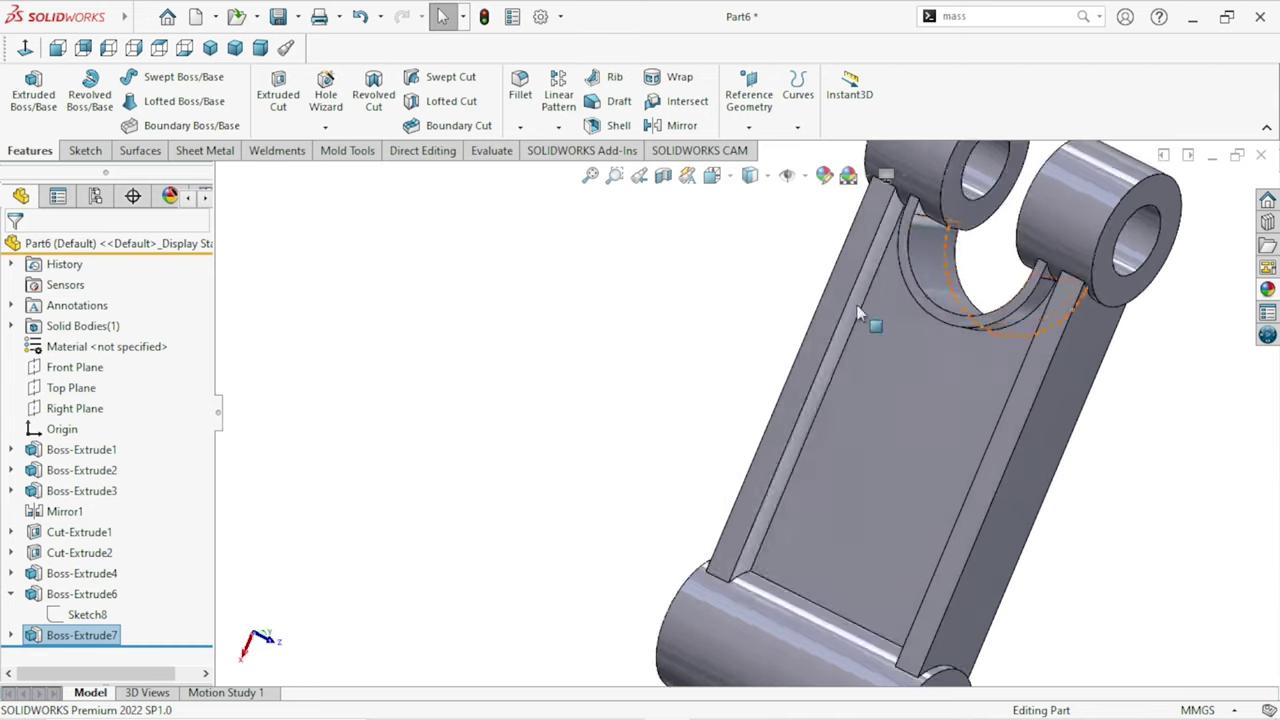
{"action": "scroll", "coordinate": [1068, 287], "scroll_direction": "down", "scroll_amount": 3}
{"action": "scroll", "coordinate": [1068, 287], "scroll_direction": "down", "scroll_amount": 2}
{"action": "scroll", "coordinate": [1014, 303], "scroll_direction": "up", "scroll_amount": 5}
{"action": "mouse_move", "coordinate": [1014, 303]}
{"action": "middle_mouse_down"}
{"action": "mouse_move", "coordinate": [780, 343]}
{"action": "mouse_move", "coordinate": [837, 429]}
{"action": "middle_mouse_up"}
{"action": "scroll", "coordinate": [969, 437], "scroll_direction": "up", "scroll_amount": 5}
{"action": "scroll", "coordinate": [940, 460], "scroll_direction": "down", "scroll_amount": 2}
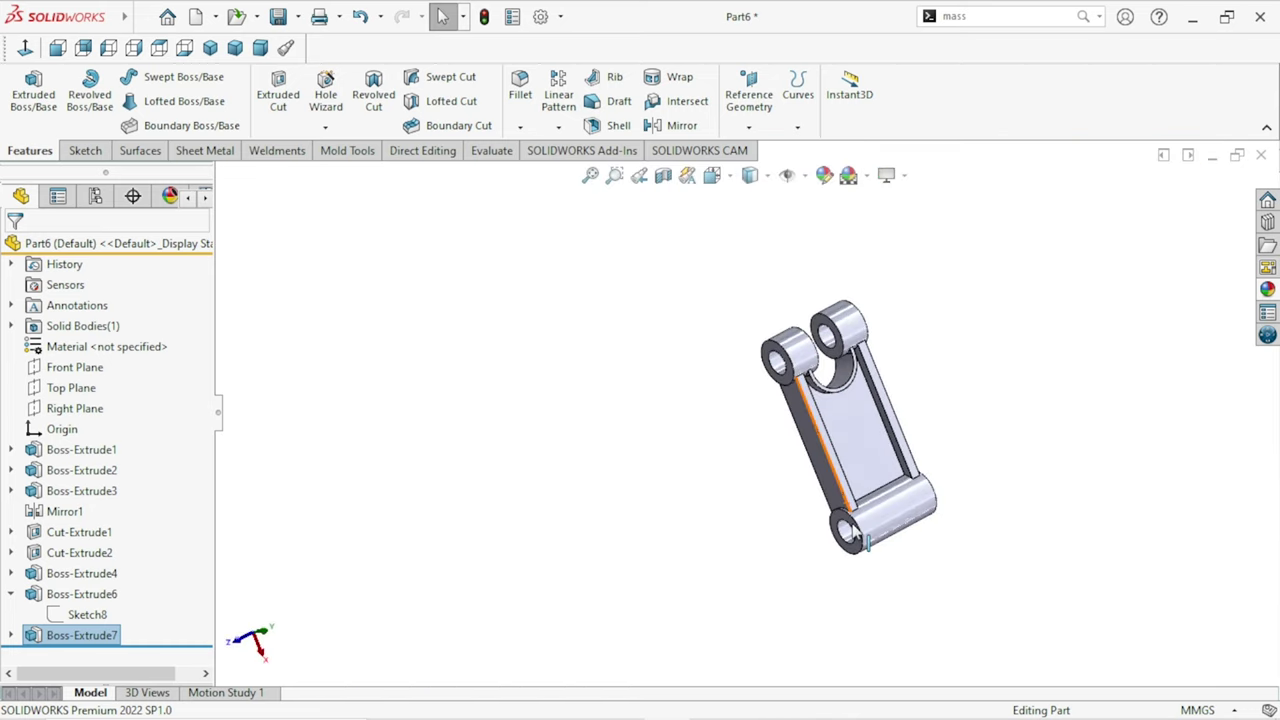
{"action": "scroll", "coordinate": [908, 498], "scroll_direction": "down", "scroll_amount": 3}
{"action": "mouse_move", "coordinate": [908, 498]}
{"action": "middle_mouse_down"}
{"action": "mouse_move", "coordinate": [866, 509]}
{"action": "mouse_move", "coordinate": [889, 417]}
{"action": "mouse_move", "coordinate": [890, 428]}
{"action": "middle_mouse_up"}
{"action": "mouse_move", "coordinate": [843, 471]}
{"action": "middle_mouse_down"}
{"action": "mouse_move", "coordinate": [786, 371]}
{"action": "mouse_move", "coordinate": [856, 451]}
{"action": "mouse_move", "coordinate": [729, 386]}
{"action": "mouse_move", "coordinate": [676, 392]}
{"action": "mouse_move", "coordinate": [668, 421]}
{"action": "mouse_move", "coordinate": [760, 380]}
{"action": "middle_mouse_up"}
{"action": "scroll", "coordinate": [663, 354], "scroll_direction": "down", "scroll_amount": 4}
{"action": "scroll", "coordinate": [663, 354], "scroll_direction": "up", "scroll_amount": 1}
{"action": "scroll", "coordinate": [672, 389], "scroll_direction": "down", "scroll_amount": 2}
{"action": "scroll", "coordinate": [668, 421], "scroll_direction": "up", "scroll_amount": 2}
{"action": "scroll", "coordinate": [760, 380], "scroll_direction": "up", "scroll_amount": 2}
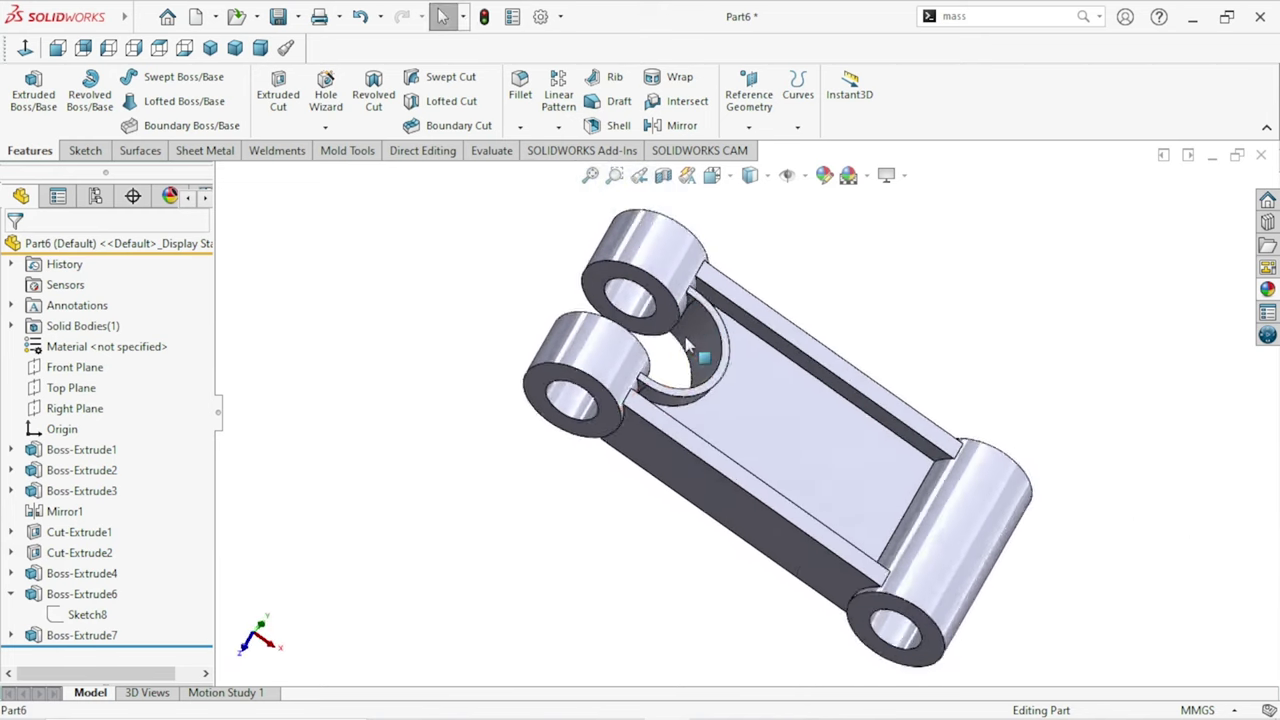
{"action": "middle_click_drag", "start_coordinate": [869, 333], "coordinate": [846, 346]}
{"action": "scroll", "coordinate": [672, 343], "scroll_direction": "up", "scroll_amount": 2}
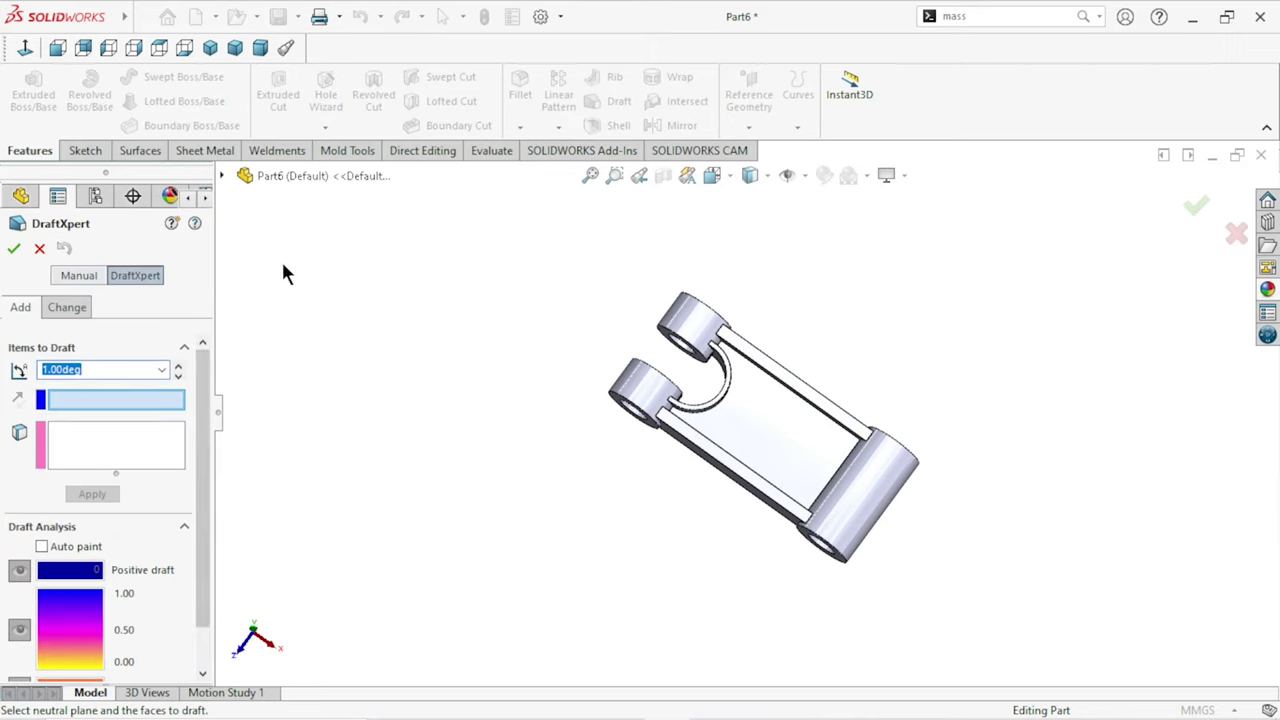
Step: Keep the 1.50° draft angle and use Right Plane as the neutral plane
{"action": "left_click", "coordinate": [222, 175]}
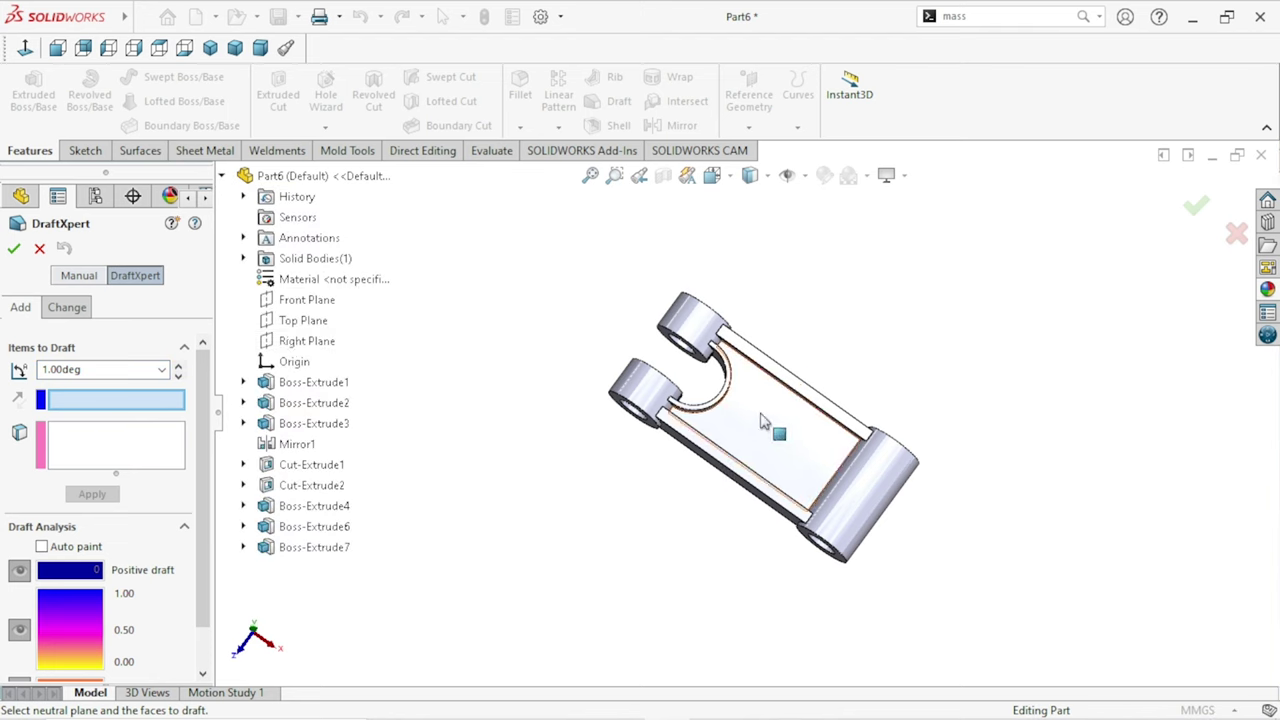
{"action": "left_click", "coordinate": [318, 340]}
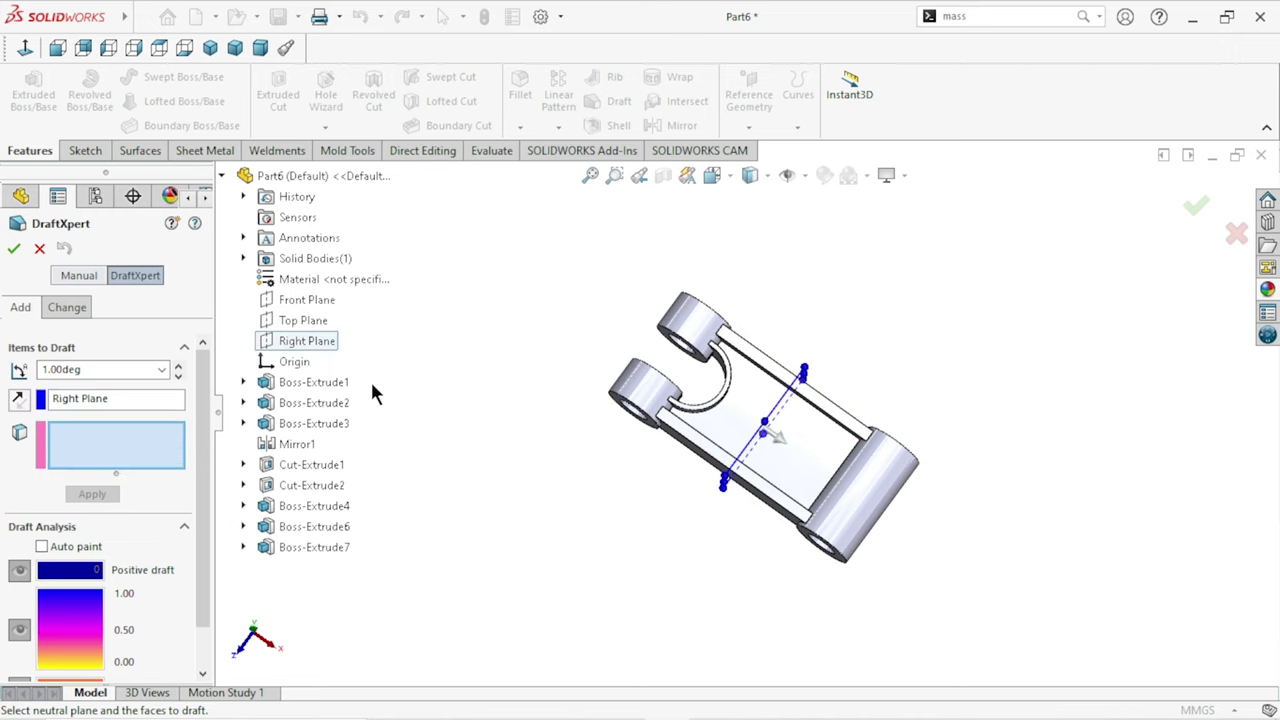
{"action": "mouse_move", "coordinate": [818, 485]}
{"action": "middle_mouse_down"}
{"action": "mouse_move", "coordinate": [820, 415]}
{"action": "mouse_move", "coordinate": [795, 452]}
{"action": "middle_mouse_up"}
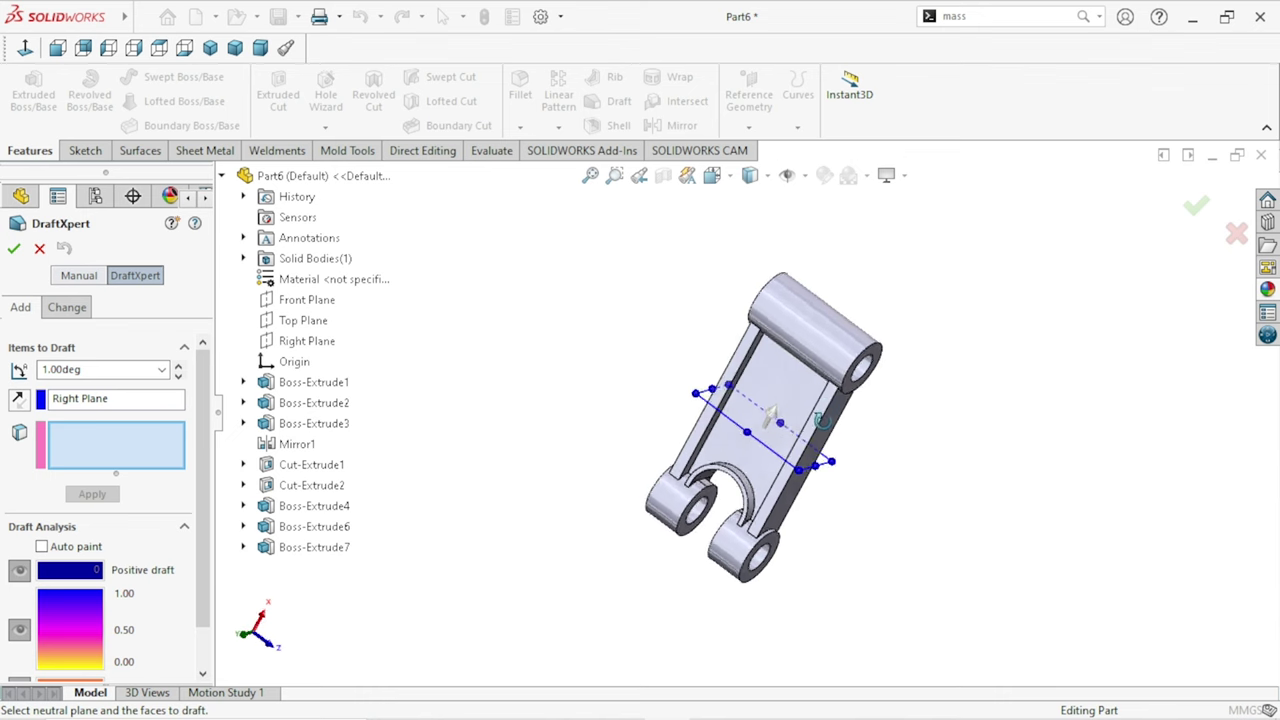
{"action": "scroll", "coordinate": [795, 452], "scroll_direction": "down", "scroll_amount": 3}
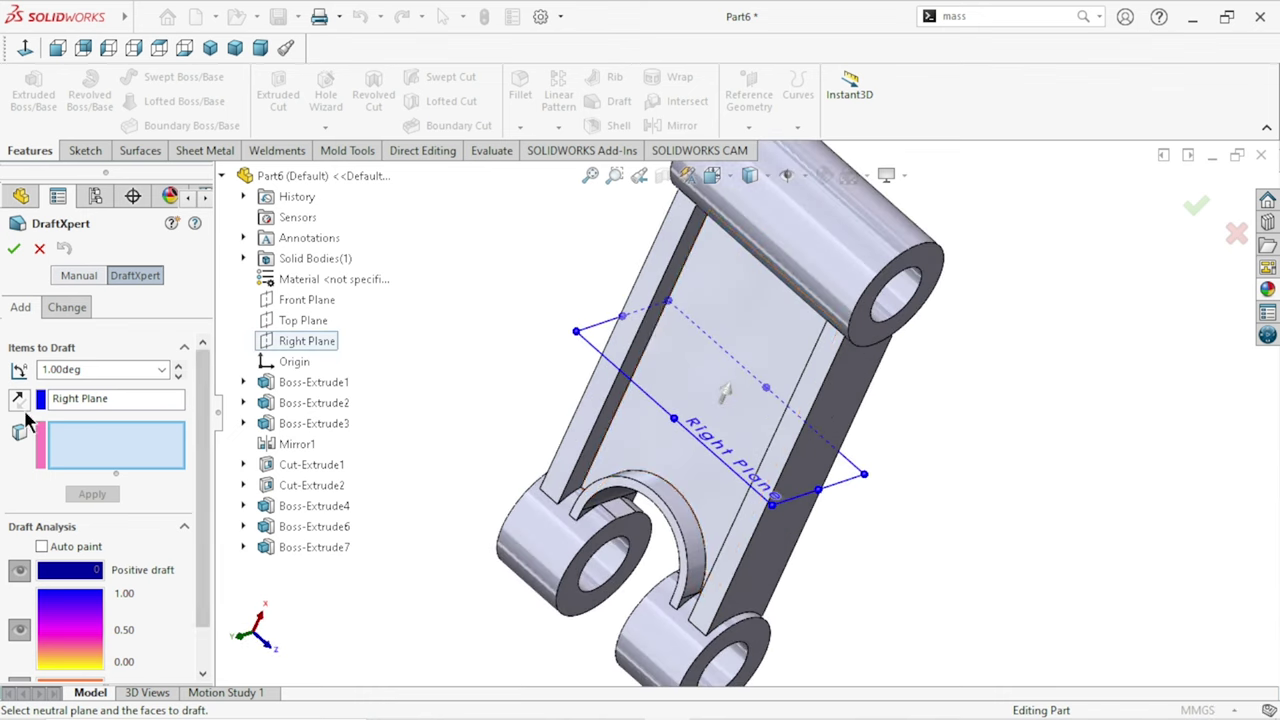
{"action": "scroll", "coordinate": [612, 530], "scroll_direction": "up", "scroll_amount": 3}
{"action": "scroll", "coordinate": [712, 500], "scroll_direction": "down", "scroll_amount": 2}
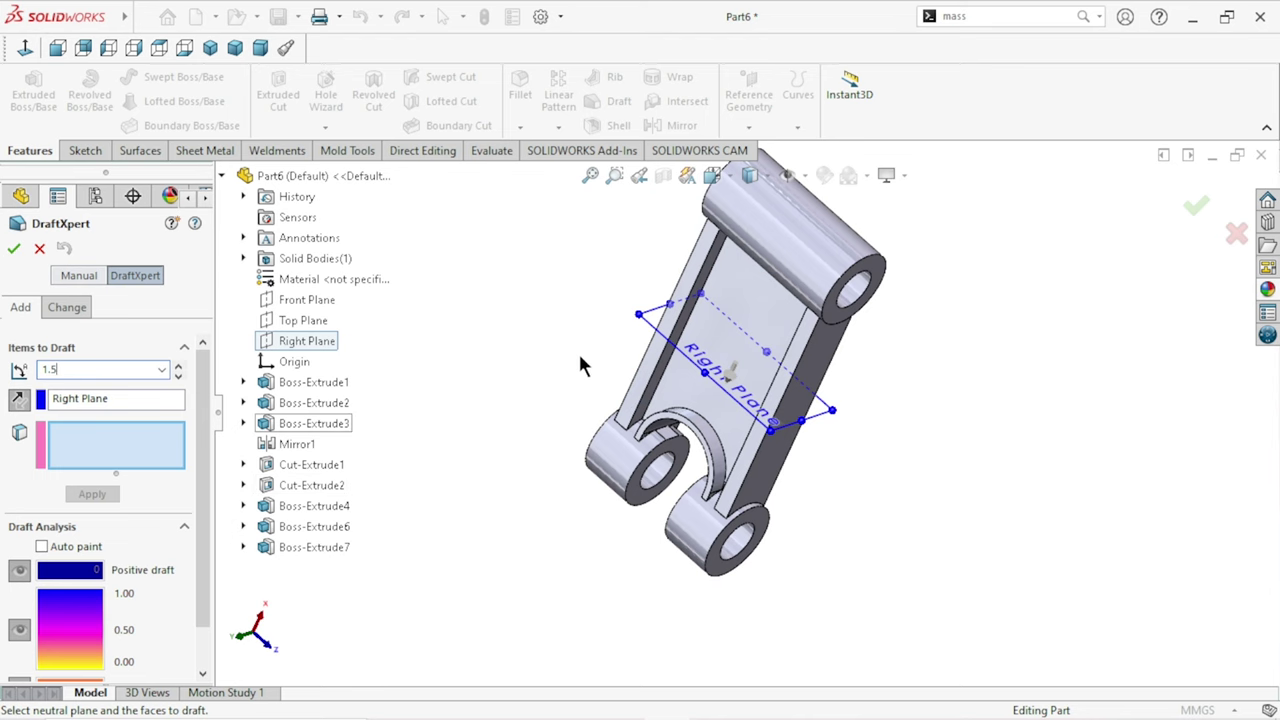
{"action": "scroll", "coordinate": [601, 359], "scroll_direction": "down", "scroll_amount": 2}
{"action": "scroll", "coordinate": [545, 343], "scroll_direction": "up", "scroll_amount": 1}
{"action": "left_click", "coordinate": [518, 340]}
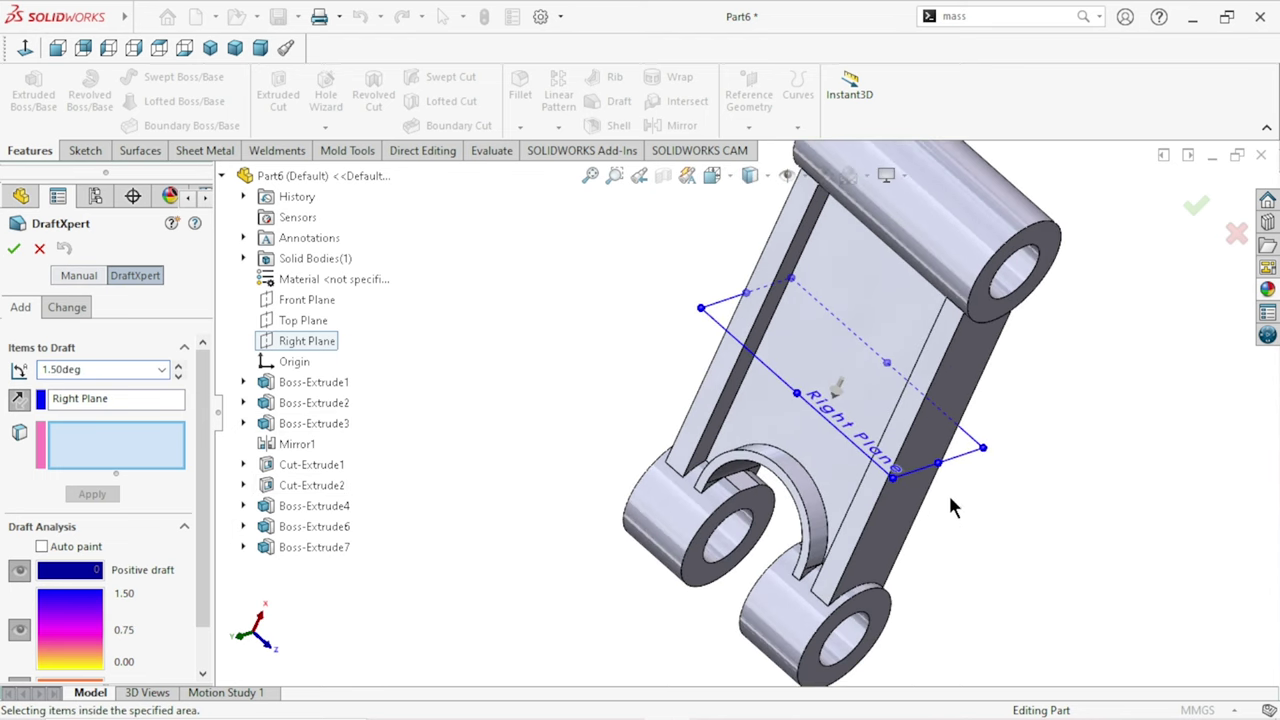
{"action": "scroll", "coordinate": [887, 532], "scroll_direction": "down", "scroll_amount": 2}
Step: Pick the two long side faces and both boss side faces as Items to Draft
{"action": "left_click", "coordinate": [905, 570]}
{"action": "scroll", "coordinate": [933, 558], "scroll_direction": "up", "scroll_amount": 2}
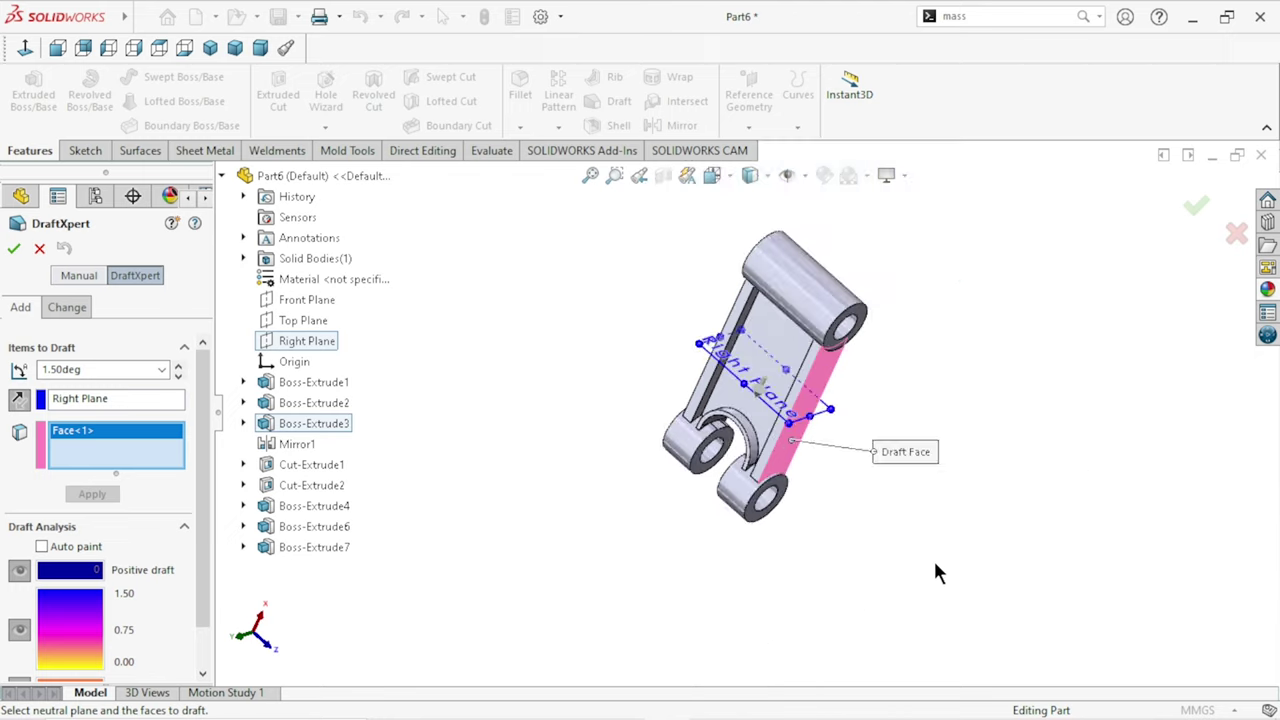
{"action": "scroll", "coordinate": [808, 502], "scroll_direction": "down", "scroll_amount": 3}
{"action": "scroll", "coordinate": [745, 466], "scroll_direction": "down", "scroll_amount": 2}
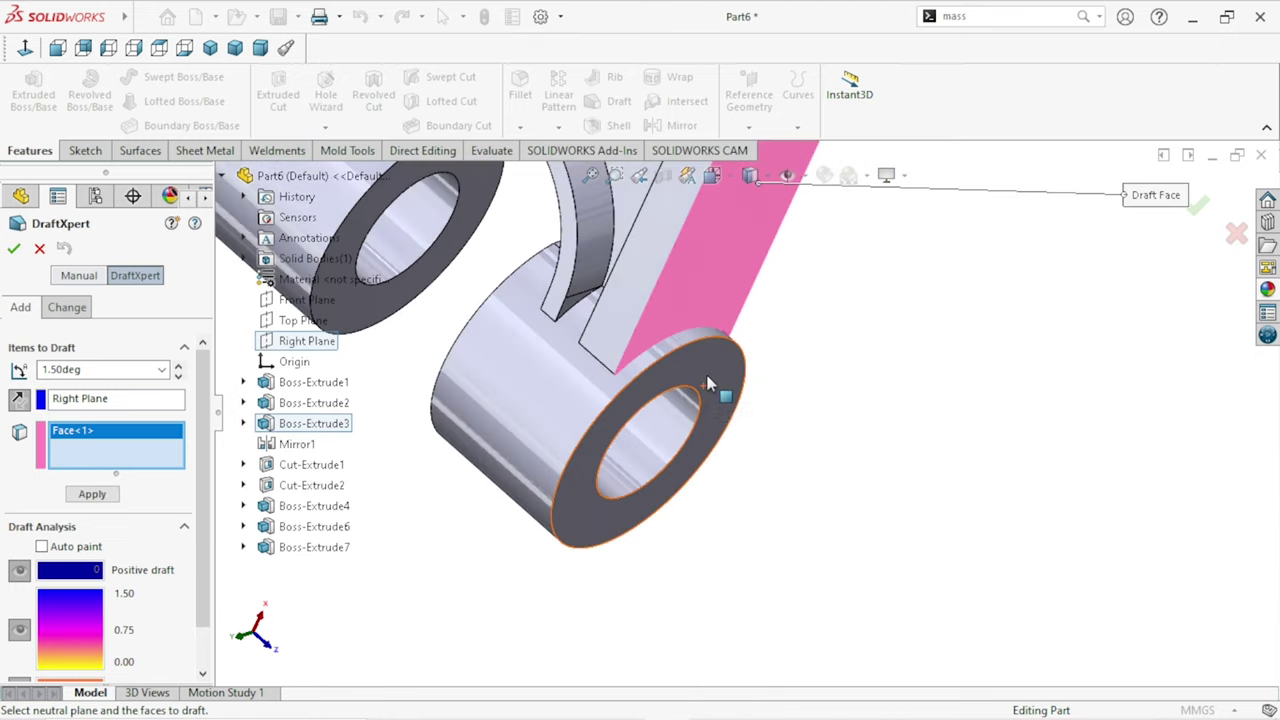
{"action": "left_click", "coordinate": [718, 408]}
{"action": "scroll", "coordinate": [755, 470], "scroll_direction": "up", "scroll_amount": 2}
{"action": "scroll", "coordinate": [745, 510], "scroll_direction": "up", "scroll_amount": 2}
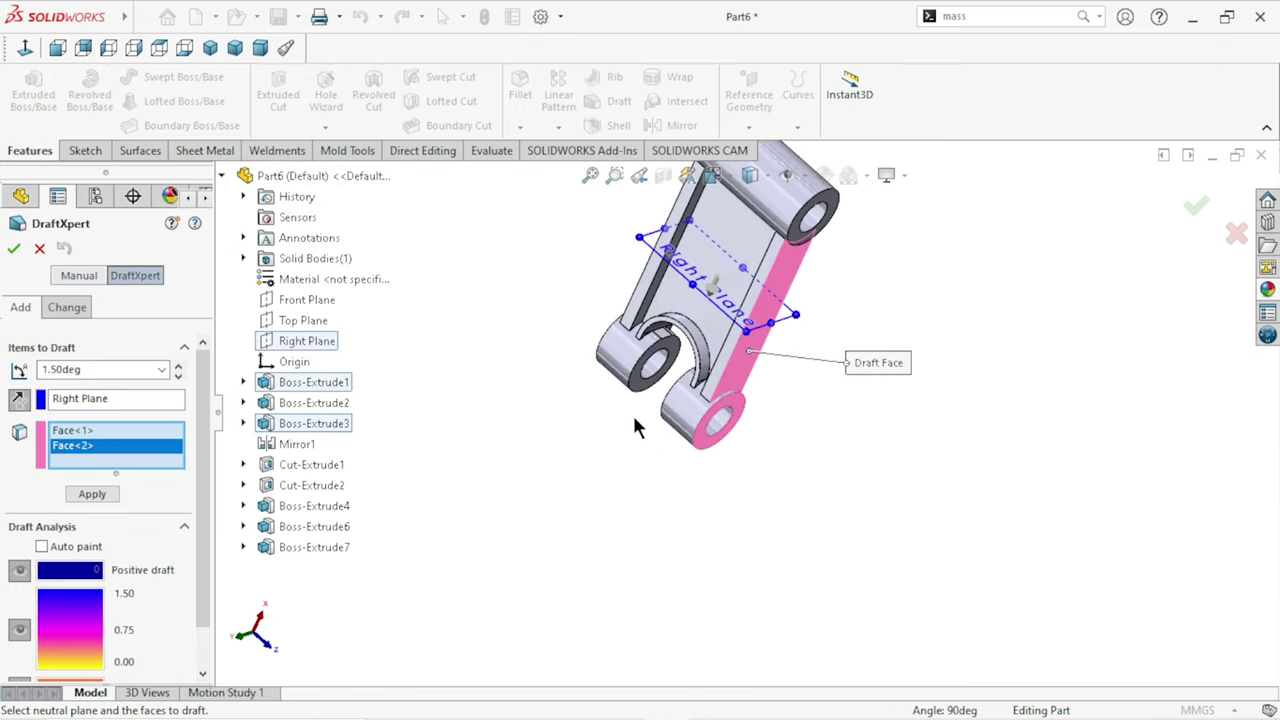
{"action": "middle_click_drag", "start_coordinate": [633, 428], "coordinate": [676, 470]}
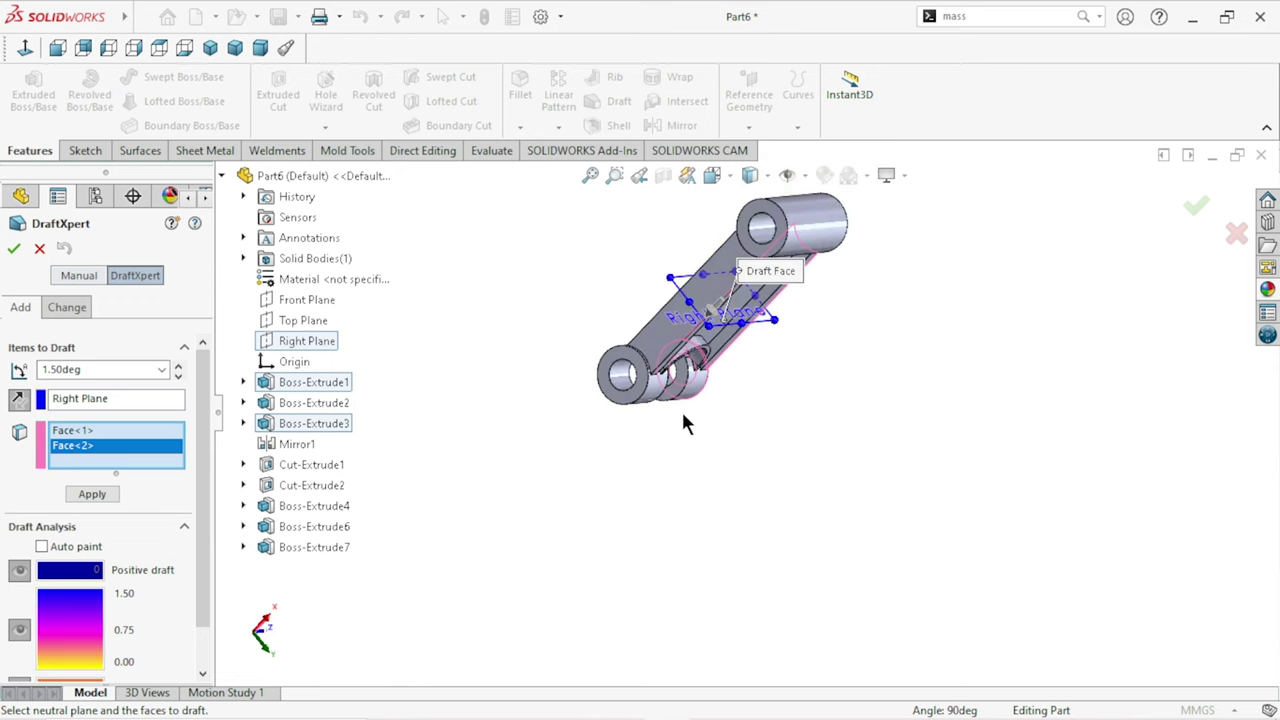
{"action": "scroll", "coordinate": [687, 422], "scroll_direction": "down", "scroll_amount": 3}
{"action": "left_click", "coordinate": [632, 227]}
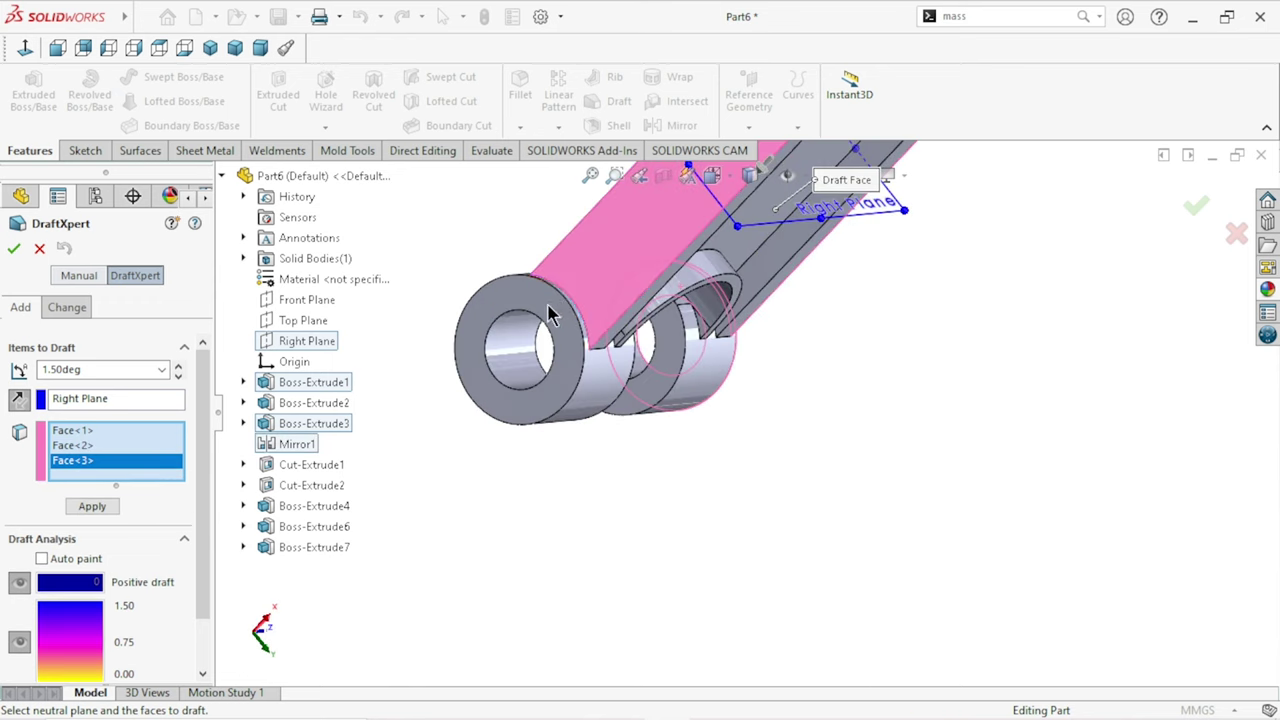
{"action": "left_click", "coordinate": [657, 400]}
{"action": "scroll", "coordinate": [640, 450], "scroll_direction": "up", "scroll_amount": 3}
{"action": "mouse_move", "coordinate": [640, 450]}
{"action": "middle_mouse_down"}
{"action": "mouse_move", "coordinate": [622, 246]}
{"action": "mouse_move", "coordinate": [608, 351]}
{"action": "mouse_move", "coordinate": [700, 330]}
{"action": "middle_mouse_up"}
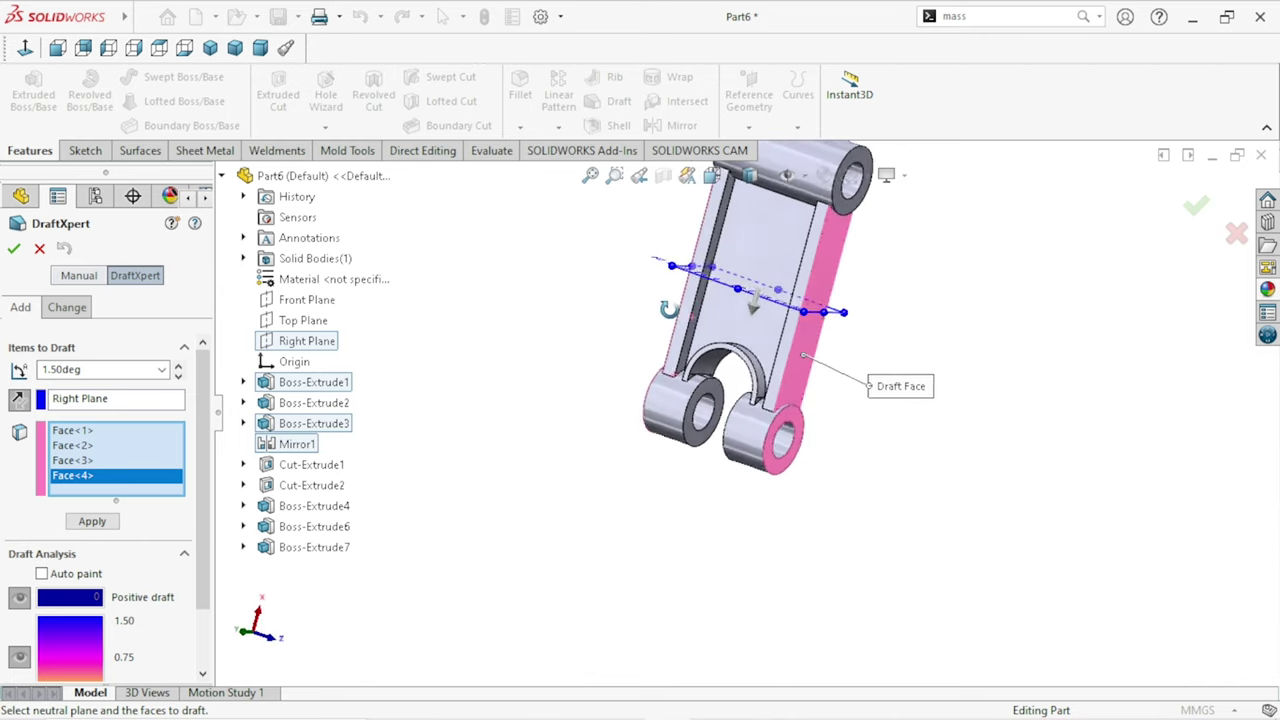
{"action": "scroll", "coordinate": [753, 325], "scroll_direction": "down", "scroll_amount": 2}
{"action": "scroll", "coordinate": [755, 323], "scroll_direction": "down", "scroll_amount": 2}
{"action": "middle_click_drag", "start_coordinate": [863, 363], "coordinate": [895, 326]}
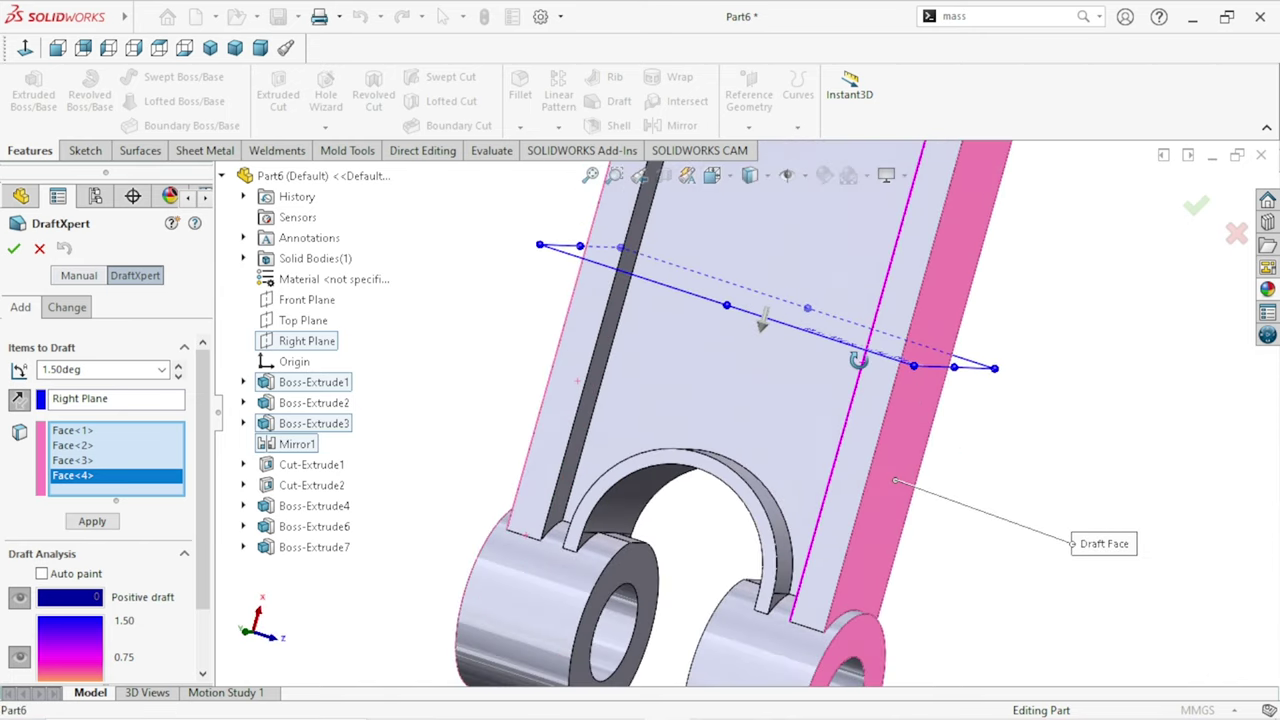
{"action": "scroll", "coordinate": [895, 326], "scroll_direction": "up", "scroll_amount": 2}
{"action": "scroll", "coordinate": [850, 360], "scroll_direction": "up", "scroll_amount": 3}
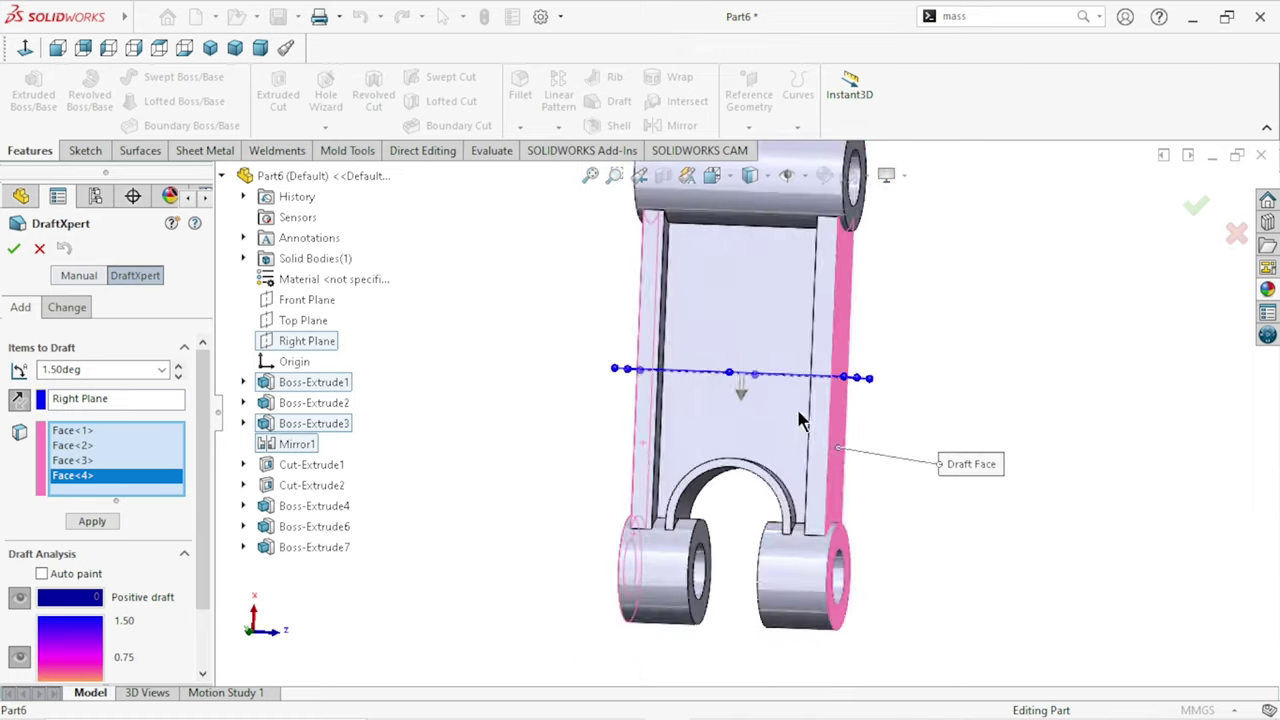
{"action": "scroll", "coordinate": [780, 400], "scroll_direction": "up", "scroll_amount": 2}
{"action": "scroll", "coordinate": [772, 417], "scroll_direction": "down", "scroll_amount": 3}
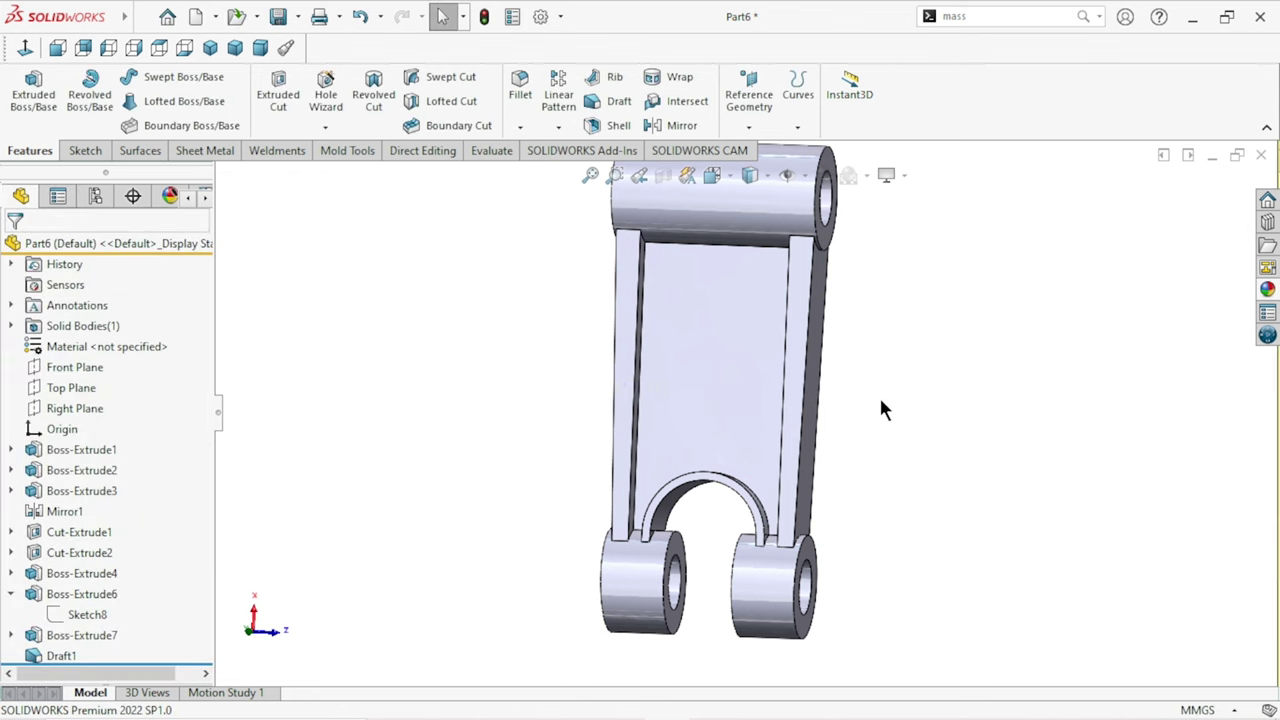
Step: Orbit the link with Draft1 applied to an isometric view
{"action": "scroll", "coordinate": [896, 433], "scroll_direction": "up", "scroll_amount": 2}
{"action": "mouse_move", "coordinate": [846, 457]}
{"action": "middle_mouse_down"}
{"action": "mouse_move", "coordinate": [586, 397]}
{"action": "mouse_move", "coordinate": [716, 420]}
{"action": "mouse_move", "coordinate": [823, 417]}
{"action": "mouse_move", "coordinate": [871, 437]}
{"action": "mouse_move", "coordinate": [877, 520]}
{"action": "mouse_move", "coordinate": [764, 577]}
{"action": "mouse_move", "coordinate": [663, 491]}
{"action": "mouse_move", "coordinate": [517, 314]}
{"action": "mouse_move", "coordinate": [488, 326]}
{"action": "mouse_move", "coordinate": [466, 409]}
{"action": "mouse_move", "coordinate": [494, 509]}
{"action": "mouse_move", "coordinate": [480, 560]}
{"action": "mouse_move", "coordinate": [453, 530]}
{"action": "mouse_move", "coordinate": [506, 451]}
{"action": "mouse_move", "coordinate": [437, 423]}
{"action": "mouse_move", "coordinate": [475, 482]}
{"action": "middle_mouse_up"}
{"action": "scroll", "coordinate": [735, 400], "scroll_direction": "down", "scroll_amount": 3}
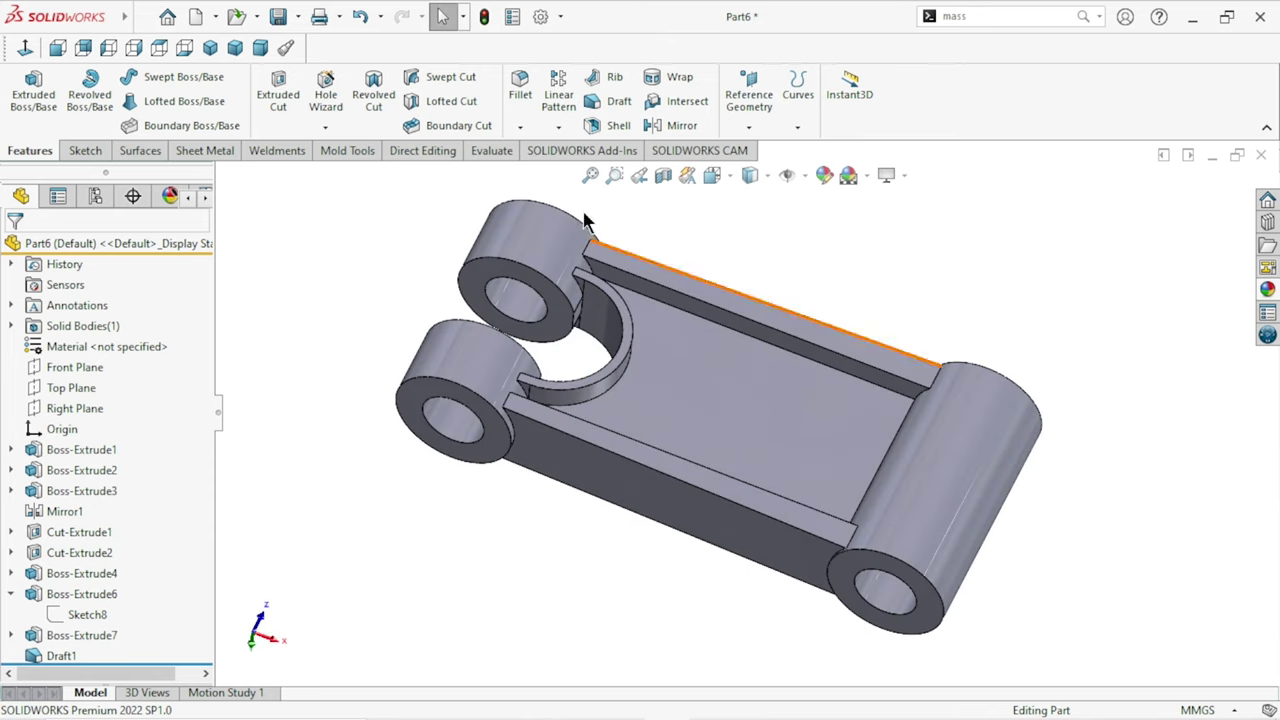
{"action": "left_click", "coordinate": [520, 128]}
Step: Start a 4 mm, 45° chamfer and pick the first hole face, removing the wrong boss selections
{"action": "left_click", "coordinate": [540, 172]}
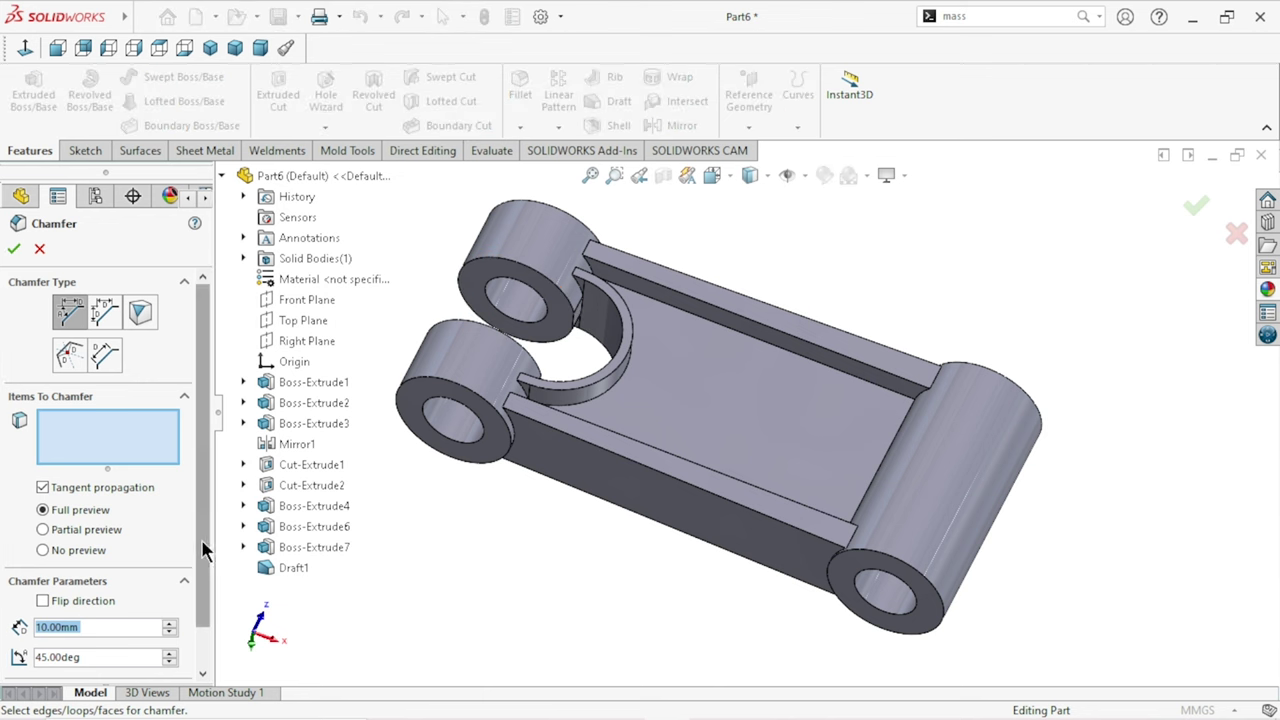
{"action": "scroll", "coordinate": [201, 539], "scroll_direction": "down", "scroll_amount": 2}
{"action": "left_click", "coordinate": [100, 580]}
{"action": "type", "text": "4"}
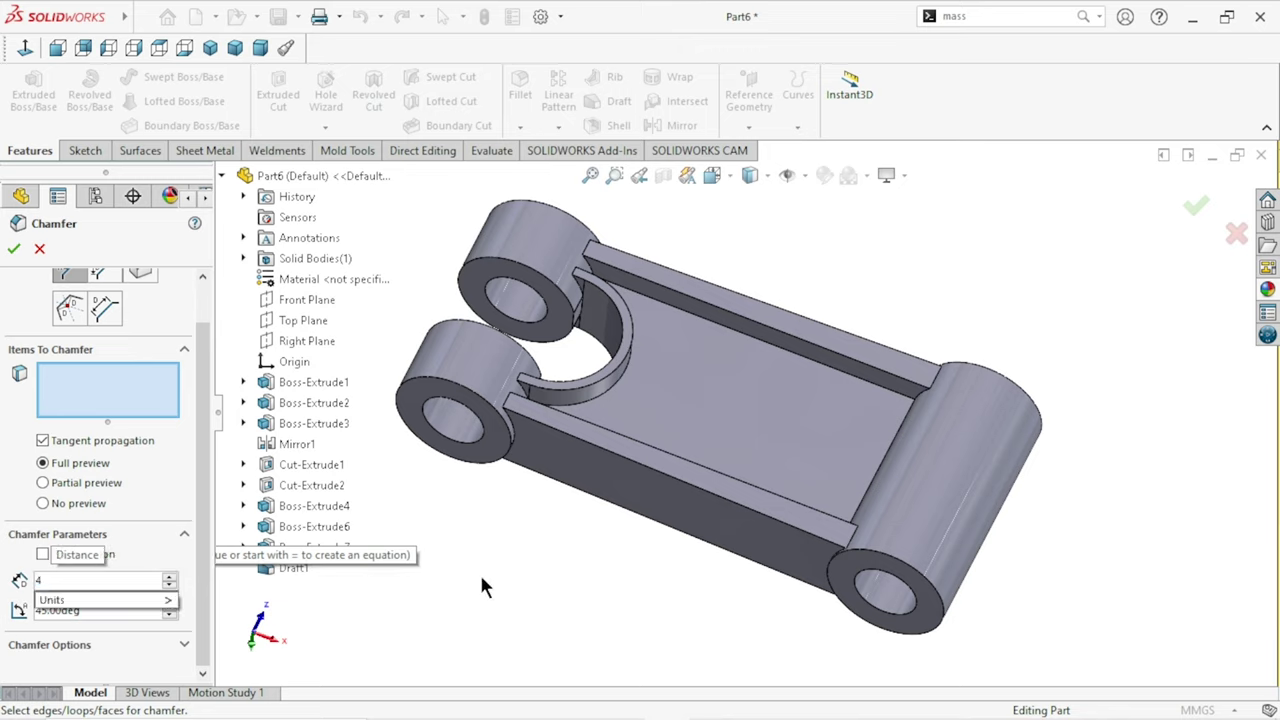
{"action": "left_click", "coordinate": [445, 425]}
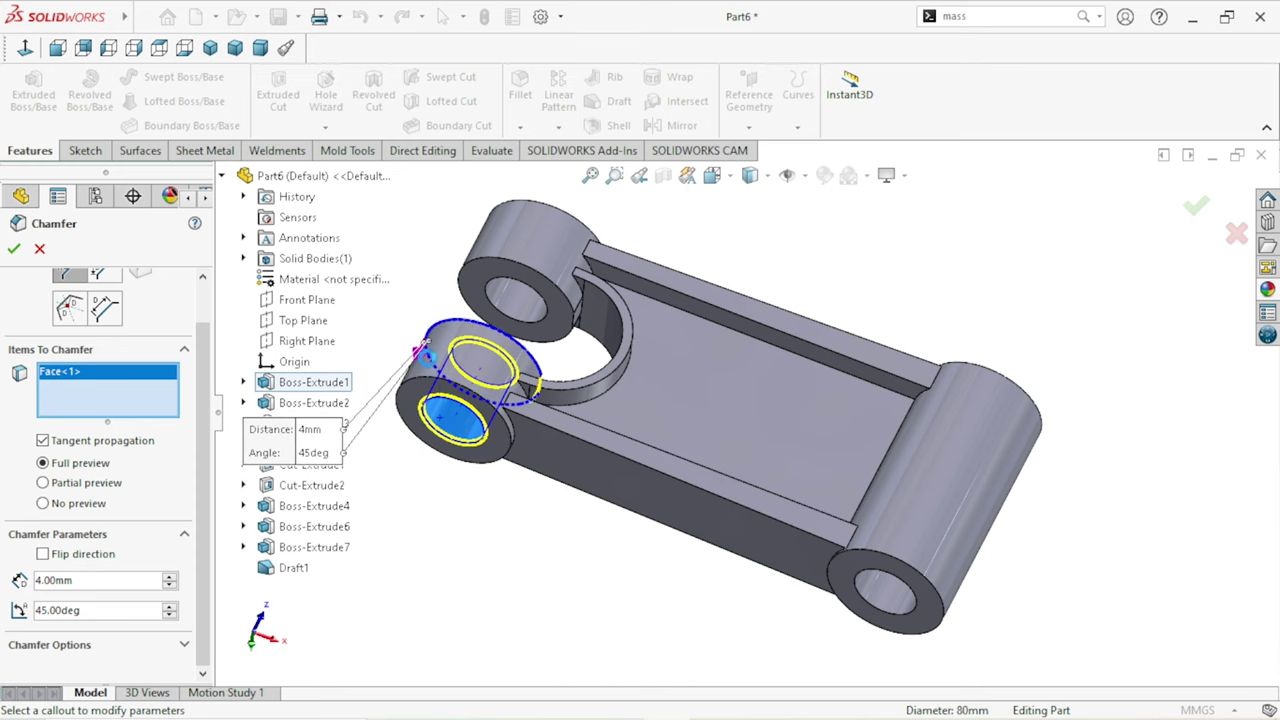
{"action": "left_click", "coordinate": [431, 382]}
{"action": "scroll", "coordinate": [493, 437], "scroll_direction": "down", "scroll_amount": 3}
{"action": "scroll", "coordinate": [493, 437], "scroll_direction": "down", "scroll_amount": 3}
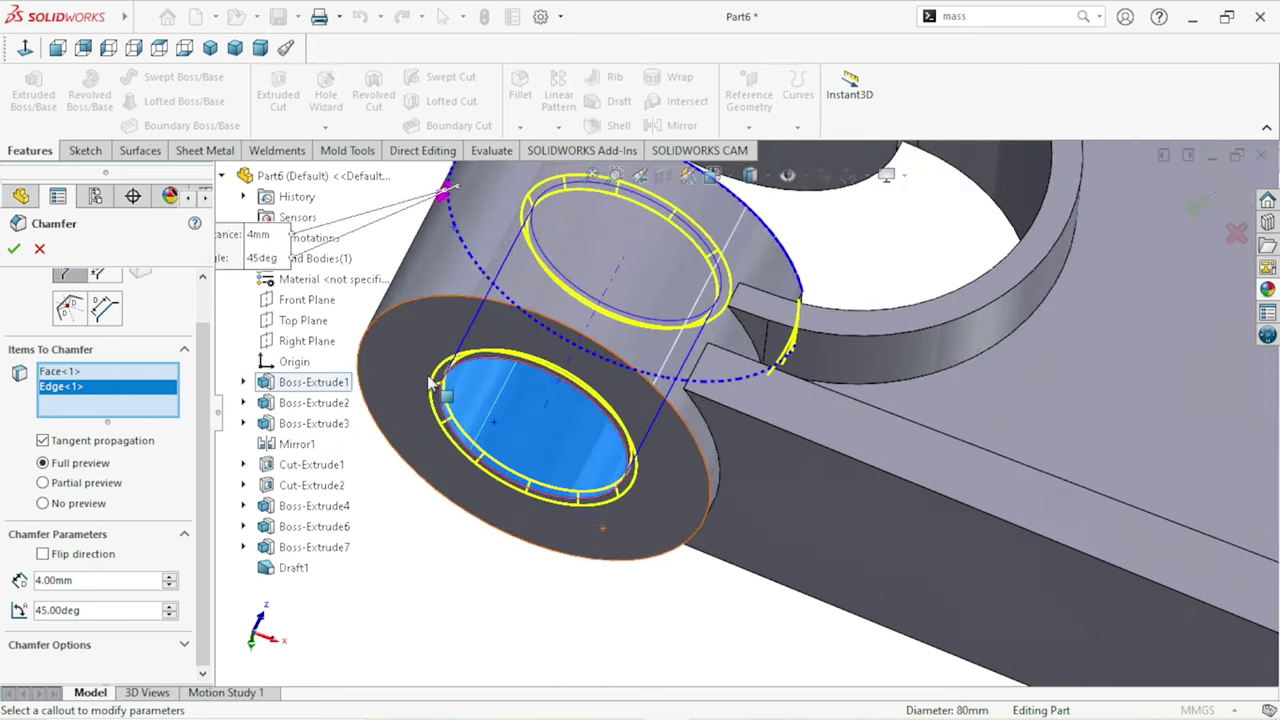
{"action": "right_click", "coordinate": [108, 388]}
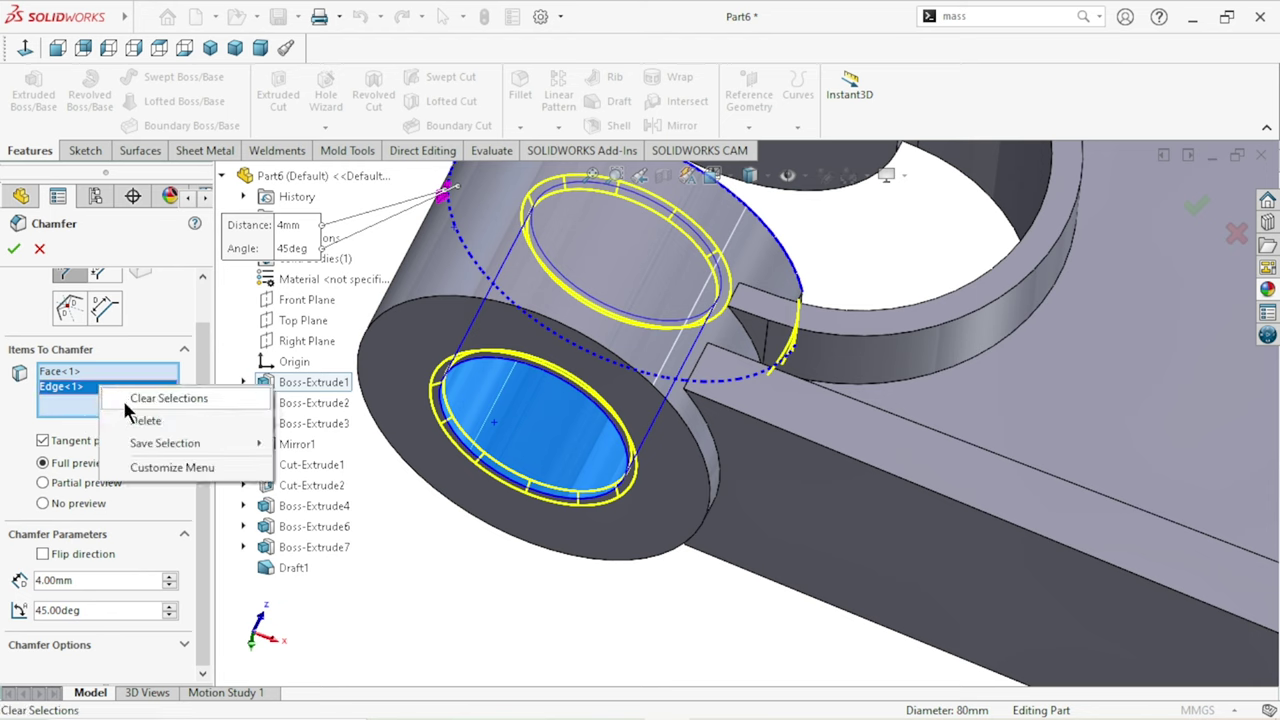
{"action": "left_click", "coordinate": [138, 399]}
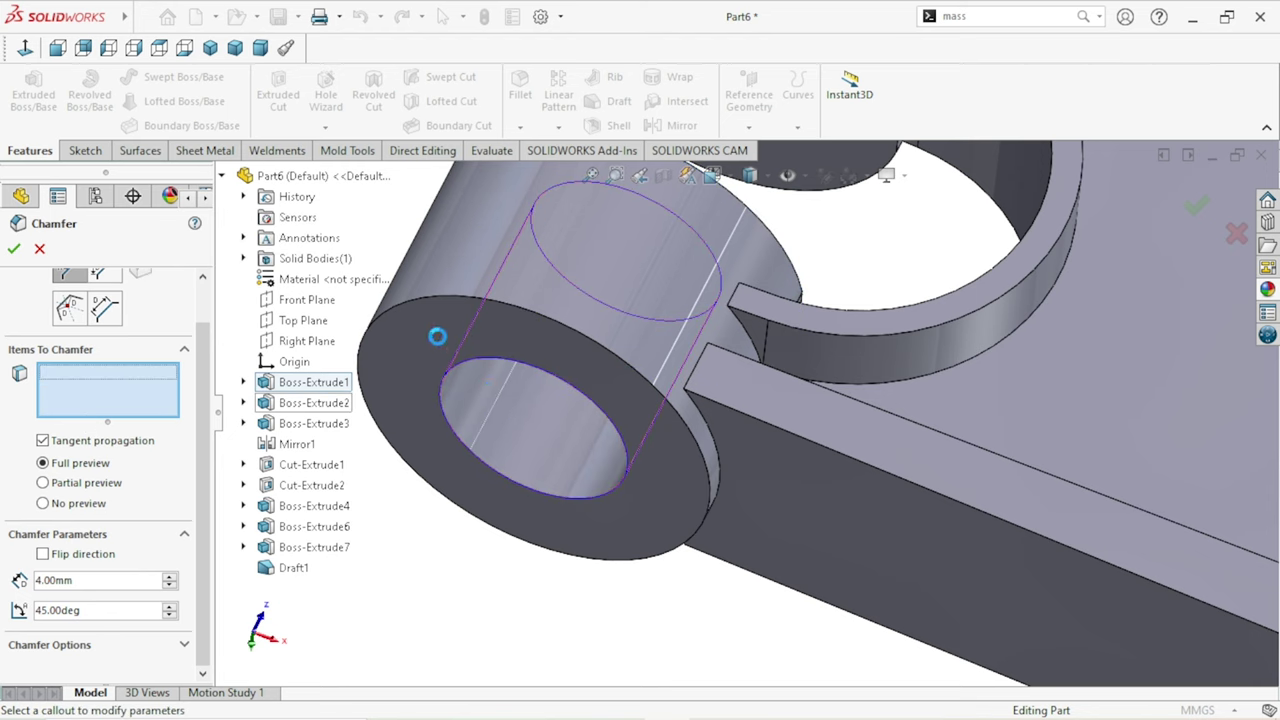
{"action": "left_click", "coordinate": [480, 405]}
{"action": "left_click", "coordinate": [434, 274]}
{"action": "left_click", "coordinate": [108, 386]}
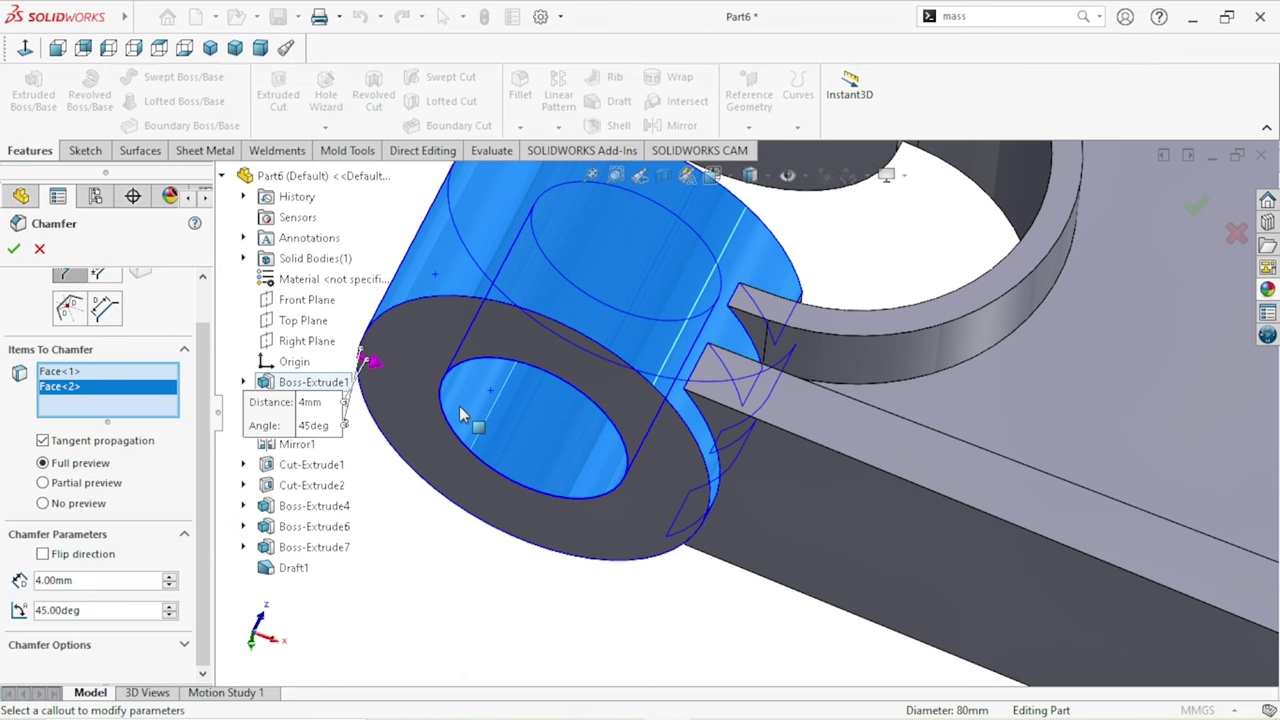
{"action": "right_click", "coordinate": [108, 400]}
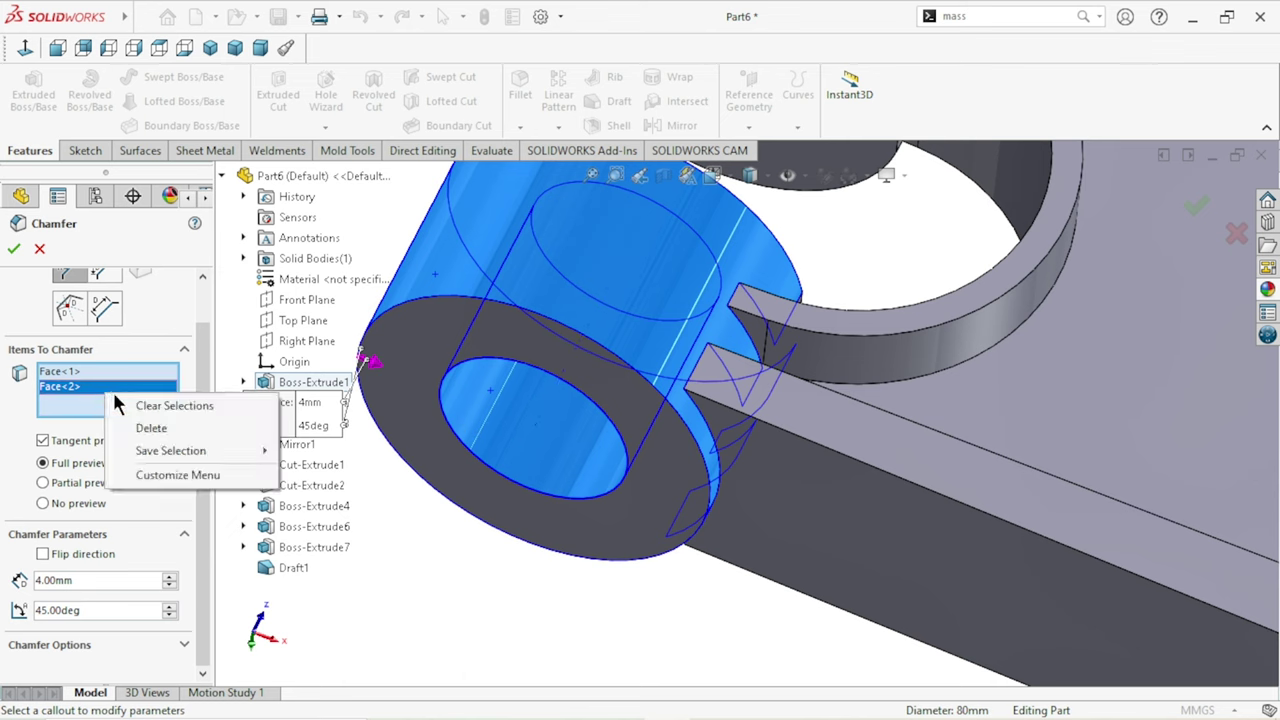
{"action": "left_click", "coordinate": [117, 432]}
Step: Add the front, upper, lower and end boss ring faces to the chamfer
{"action": "left_click", "coordinate": [447, 364]}
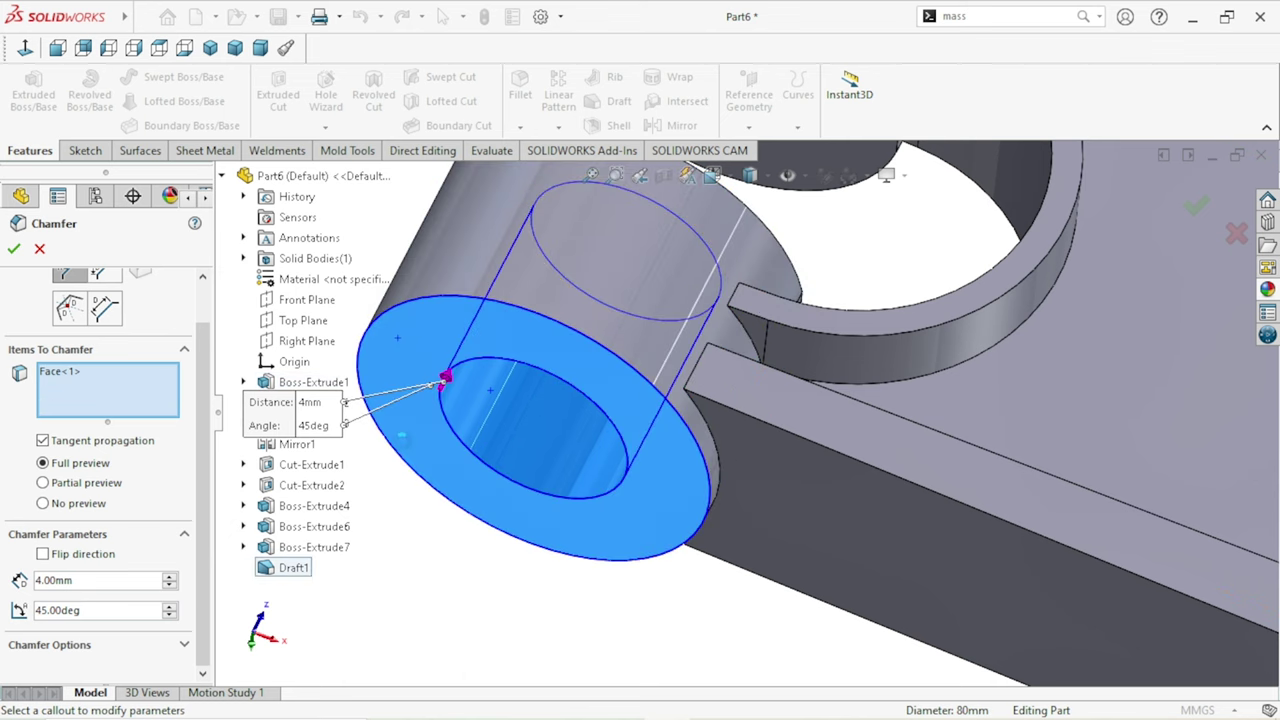
{"action": "scroll", "coordinate": [480, 465], "scroll_direction": "up", "scroll_amount": 5}
{"action": "middle_click_drag", "start_coordinate": [569, 455], "coordinate": [727, 448]}
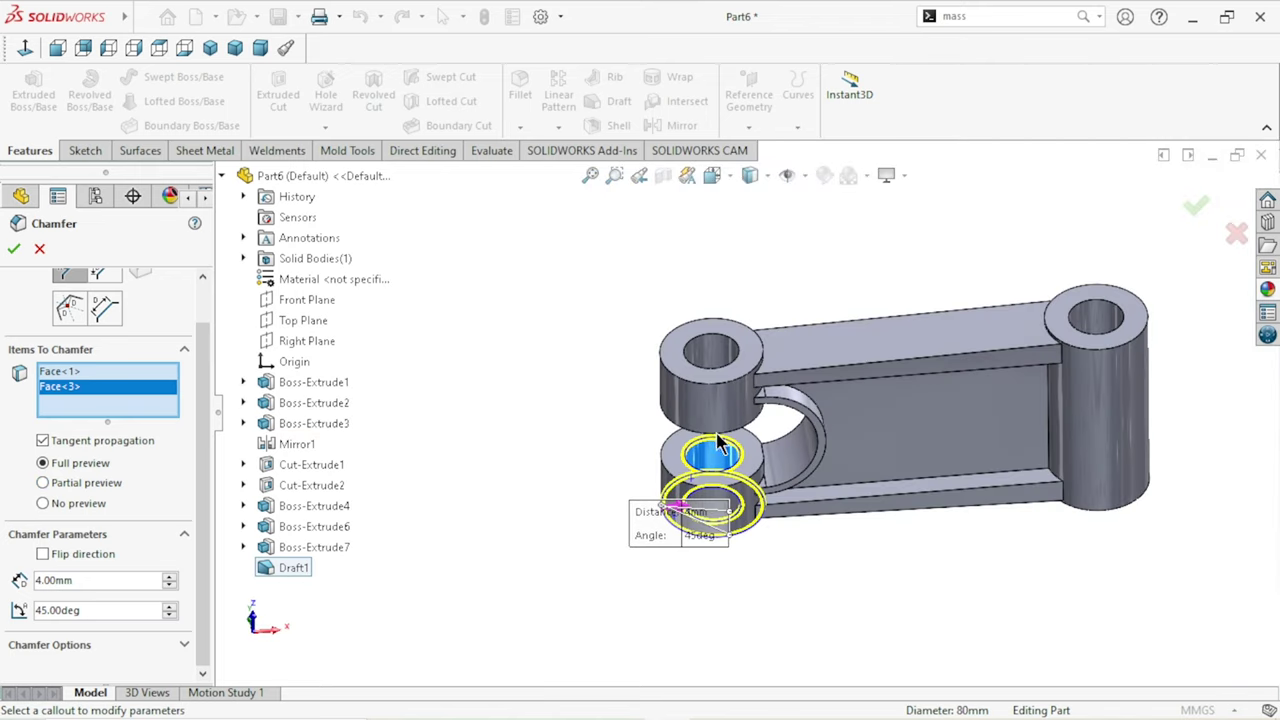
{"action": "left_click", "coordinate": [672, 458]}
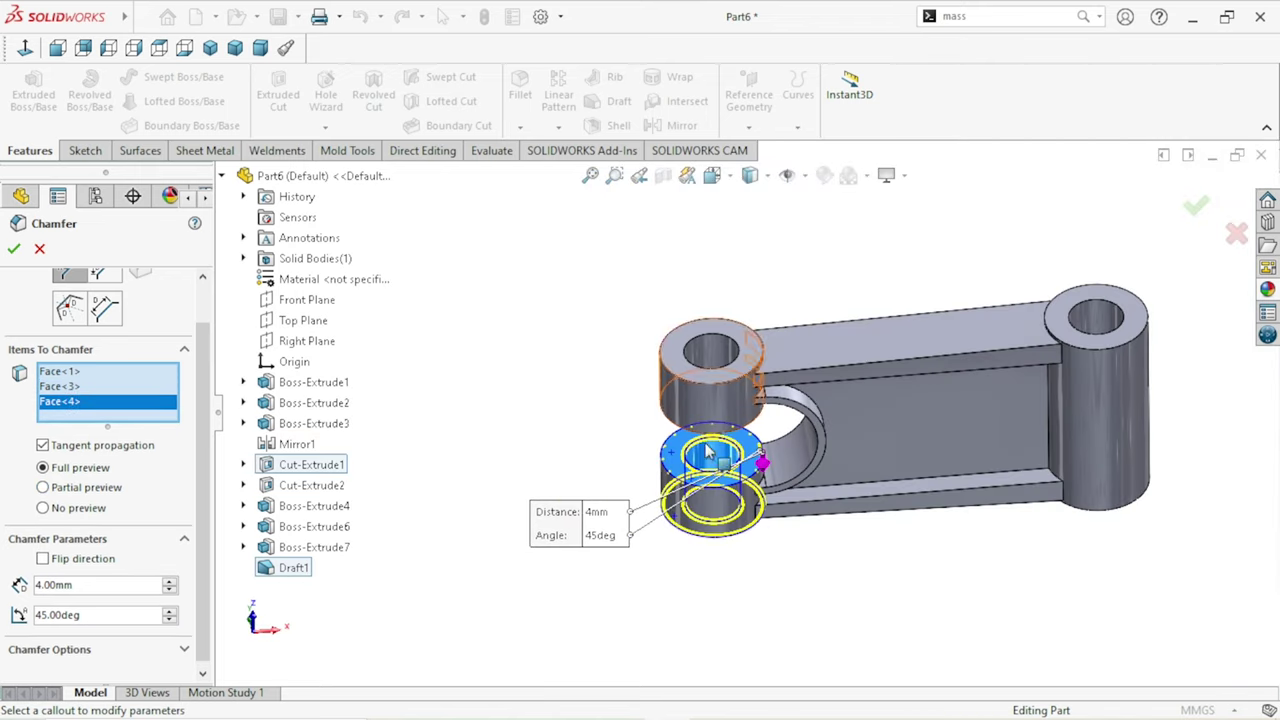
{"action": "scroll", "coordinate": [706, 385], "scroll_direction": "down", "scroll_amount": 3}
{"action": "scroll", "coordinate": [706, 390], "scroll_direction": "down", "scroll_amount": 2}
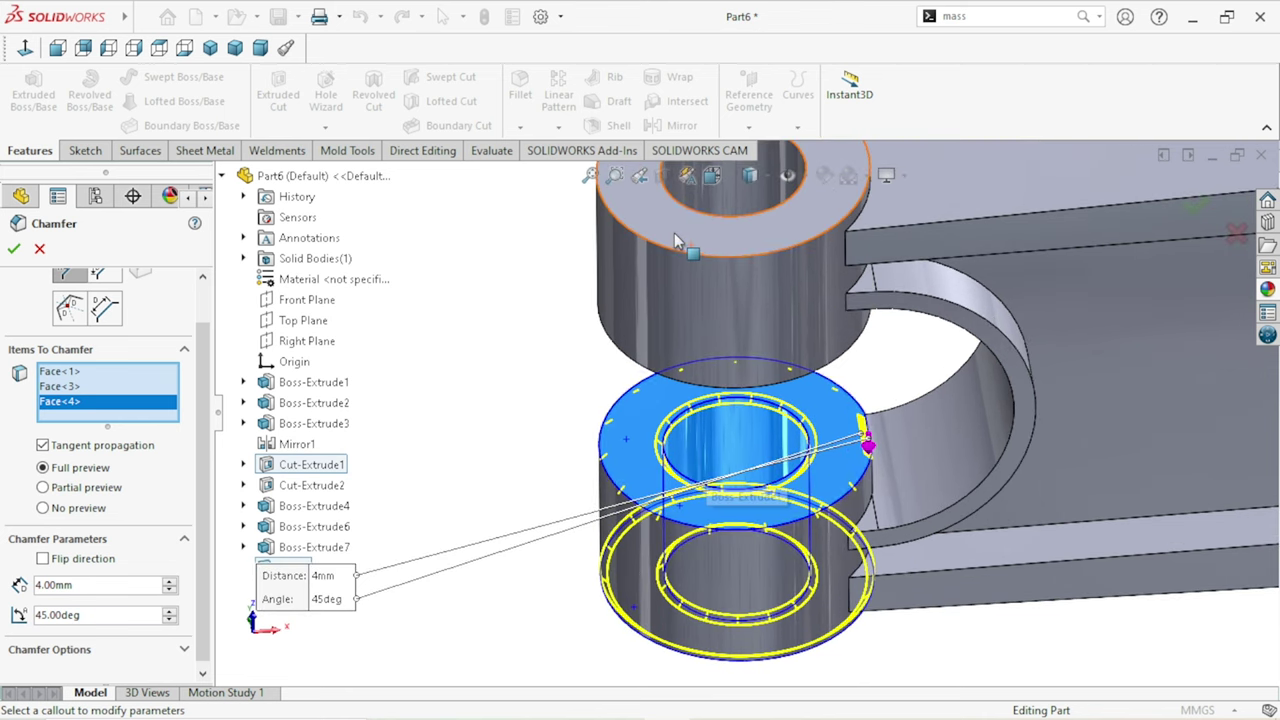
{"action": "left_click", "coordinate": [700, 362]}
{"action": "scroll", "coordinate": [690, 352], "scroll_direction": "up", "scroll_amount": 3}
{"action": "middle_click_drag", "start_coordinate": [690, 352], "coordinate": [812, 212]}
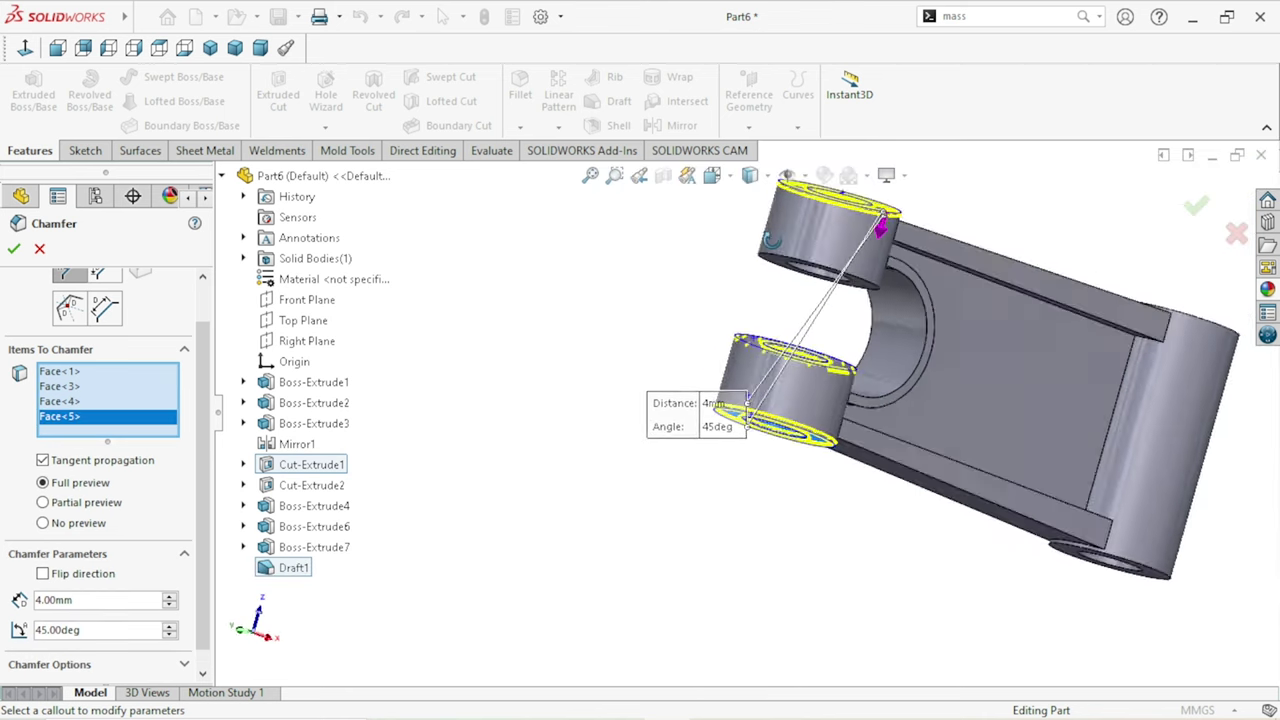
{"action": "scroll", "coordinate": [697, 431], "scroll_direction": "down", "scroll_amount": 5}
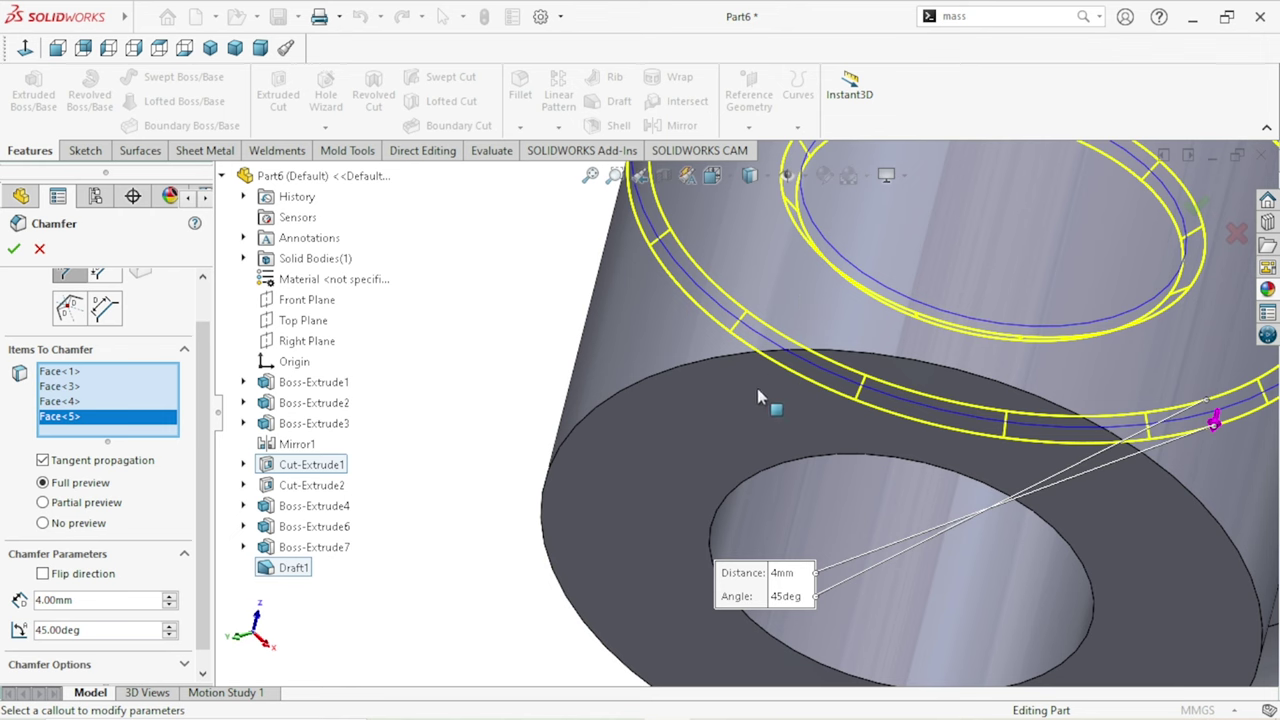
{"action": "left_click", "coordinate": [697, 431]}
{"action": "scroll", "coordinate": [645, 540], "scroll_direction": "up", "scroll_amount": 4}
{"action": "scroll", "coordinate": [655, 560], "scroll_direction": "up", "scroll_amount": 3}
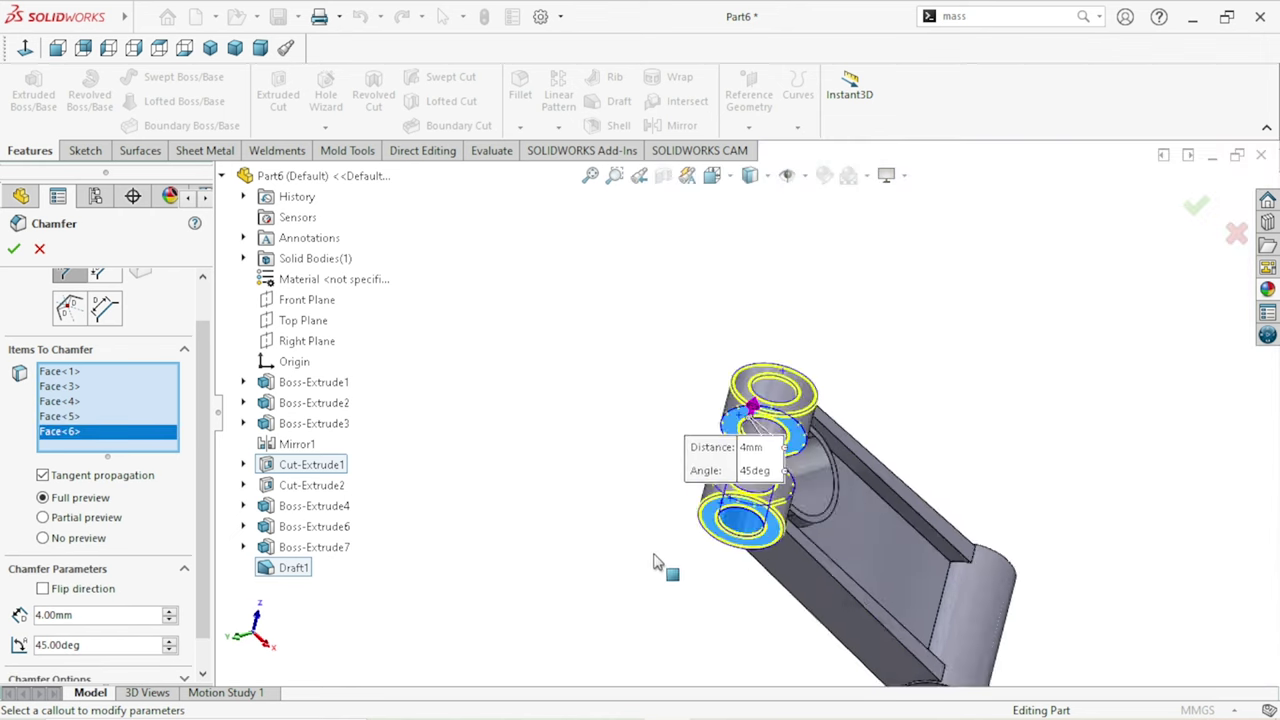
{"action": "scroll", "coordinate": [760, 560], "scroll_direction": "up", "scroll_amount": 2}
{"action": "middle_click_drag", "start_coordinate": [870, 537], "coordinate": [805, 554]}
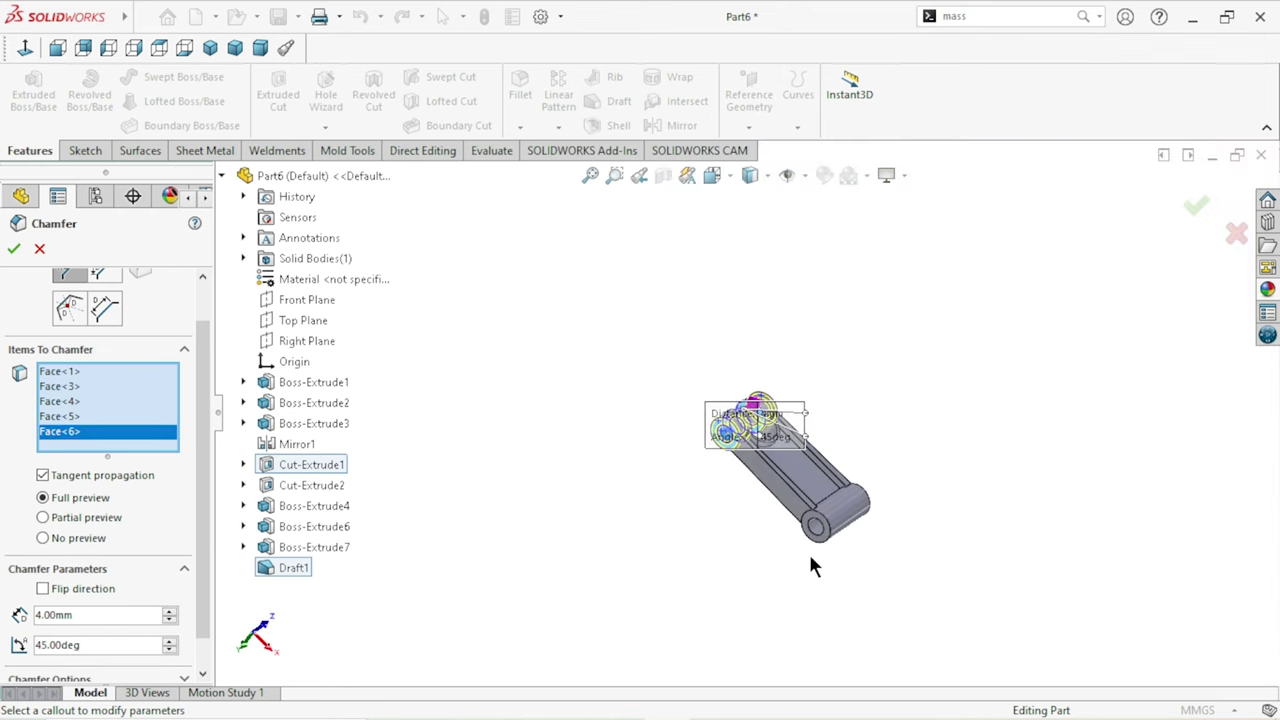
{"action": "scroll", "coordinate": [848, 505], "scroll_direction": "down", "scroll_amount": 3}
{"action": "scroll", "coordinate": [815, 437], "scroll_direction": "down", "scroll_amount": 2}
{"action": "scroll", "coordinate": [815, 437], "scroll_direction": "down", "scroll_amount": 4}
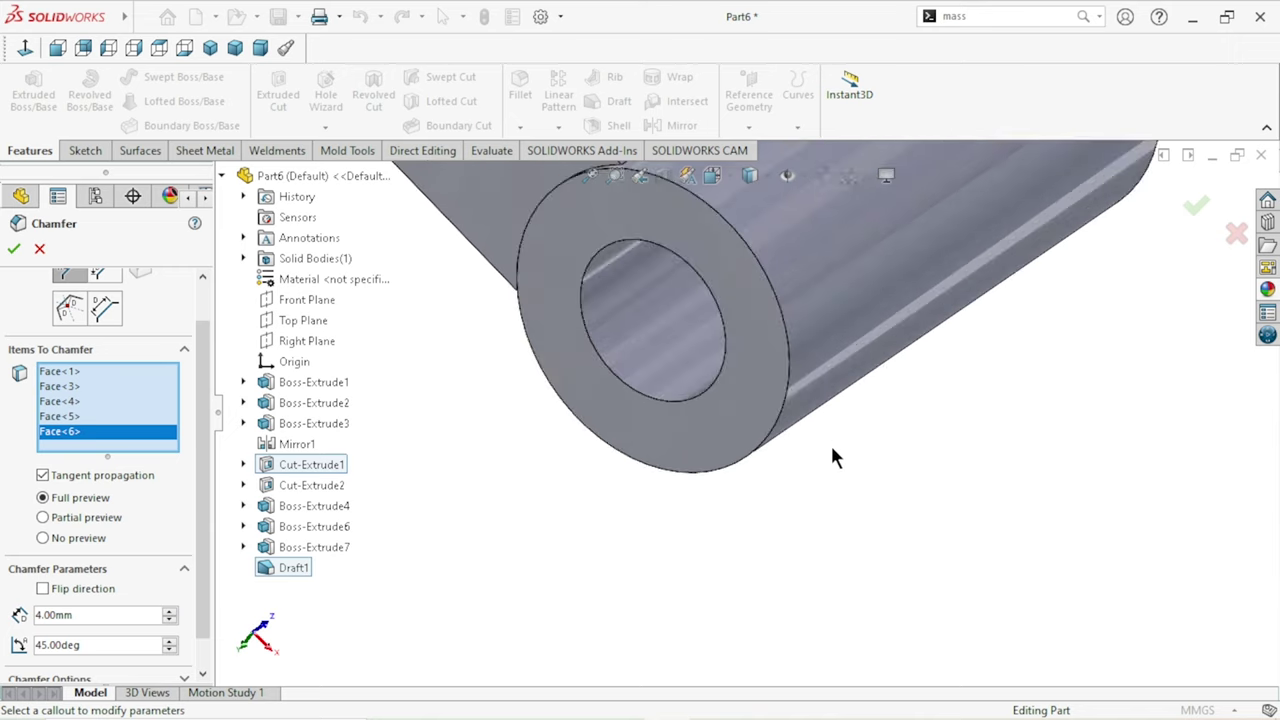
{"action": "left_click", "coordinate": [754, 397]}
{"action": "scroll", "coordinate": [800, 500], "scroll_direction": "up", "scroll_amount": 5}
{"action": "mouse_move", "coordinate": [860, 491]}
{"action": "middle_mouse_down"}
{"action": "mouse_move", "coordinate": [889, 371]}
{"action": "mouse_move", "coordinate": [744, 513]}
{"action": "middle_mouse_up"}
{"action": "scroll", "coordinate": [744, 505], "scroll_direction": "down", "scroll_amount": 2}
{"action": "scroll", "coordinate": [705, 418], "scroll_direction": "down", "scroll_amount": 2}
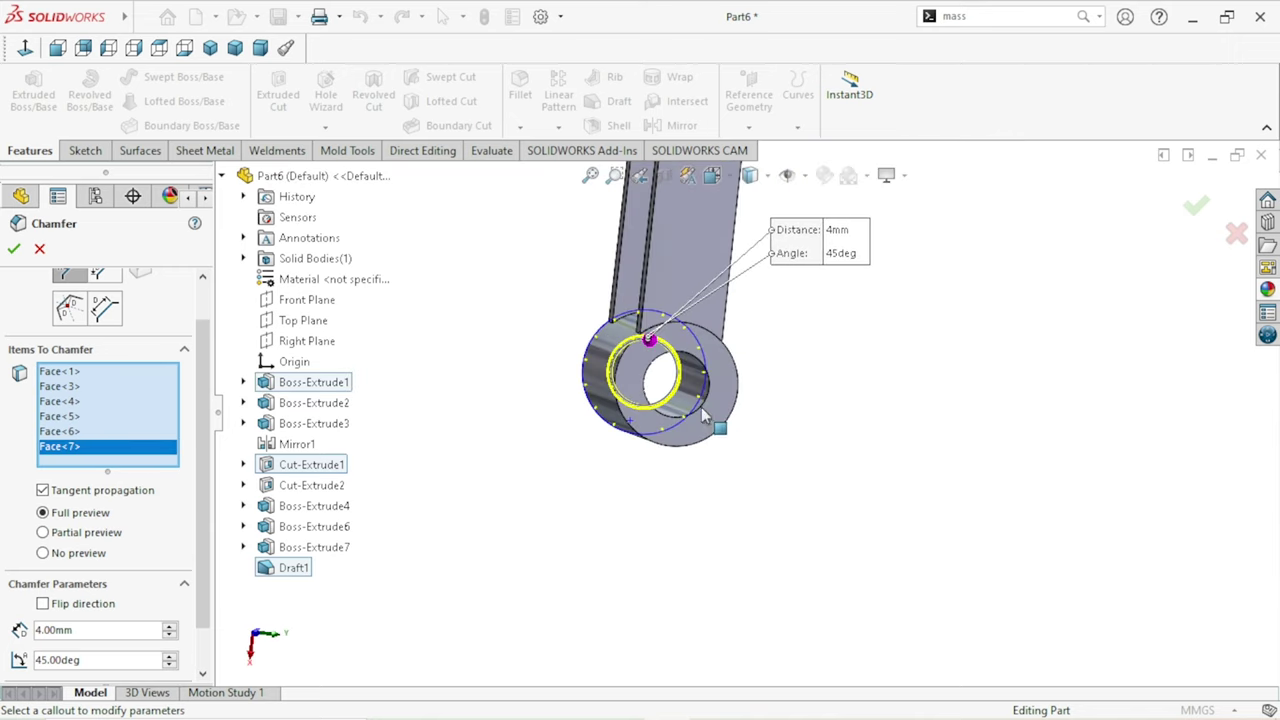
{"action": "left_click", "coordinate": [725, 402]}
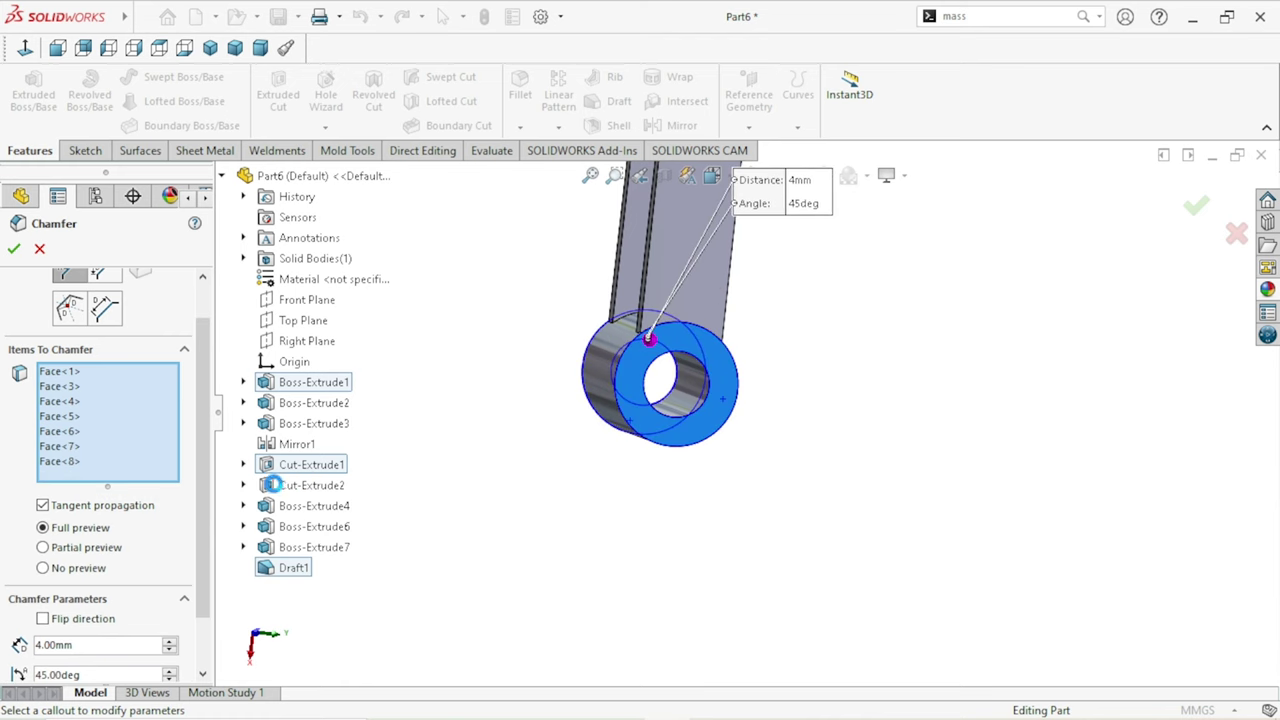
Step: Create Chamfer1 and inspect the chamfered boss ends from several angles
{"action": "left_click", "coordinate": [14, 248]}
{"action": "scroll", "coordinate": [615, 420], "scroll_direction": "down", "scroll_amount": 3}
{"action": "mouse_move", "coordinate": [615, 420]}
{"action": "middle_mouse_down"}
{"action": "mouse_move", "coordinate": [608, 357]}
{"action": "mouse_move", "coordinate": [662, 349]}
{"action": "middle_mouse_up"}
{"action": "mouse_move", "coordinate": [729, 347]}
{"action": "middle_mouse_down"}
{"action": "mouse_move", "coordinate": [717, 406]}
{"action": "mouse_move", "coordinate": [580, 443]}
{"action": "mouse_move", "coordinate": [583, 457]}
{"action": "mouse_move", "coordinate": [622, 463]}
{"action": "mouse_move", "coordinate": [610, 468]}
{"action": "middle_mouse_up"}
{"action": "scroll", "coordinate": [640, 400], "scroll_direction": "up", "scroll_amount": 5}
{"action": "scroll", "coordinate": [690, 330], "scroll_direction": "down", "scroll_amount": 3}
{"action": "scroll", "coordinate": [708, 305], "scroll_direction": "down", "scroll_amount": 3}
{"action": "scroll", "coordinate": [708, 305], "scroll_direction": "up", "scroll_amount": 1}
{"action": "mouse_move", "coordinate": [846, 289]}
{"action": "middle_mouse_down"}
{"action": "mouse_move", "coordinate": [658, 380]}
{"action": "mouse_move", "coordinate": [752, 242]}
{"action": "mouse_move", "coordinate": [766, 323]}
{"action": "mouse_move", "coordinate": [937, 294]}
{"action": "middle_mouse_up"}
{"action": "scroll", "coordinate": [766, 323], "scroll_direction": "up", "scroll_amount": 3}
{"action": "scroll", "coordinate": [811, 360], "scroll_direction": "down", "scroll_amount": 2}
{"action": "mouse_move", "coordinate": [812, 360]}
{"action": "middle_mouse_down"}
{"action": "mouse_move", "coordinate": [914, 266]}
{"action": "mouse_move", "coordinate": [914, 450]}
{"action": "mouse_move", "coordinate": [946, 492]}
{"action": "mouse_move", "coordinate": [940, 505]}
{"action": "mouse_move", "coordinate": [852, 491]}
{"action": "mouse_move", "coordinate": [802, 418]}
{"action": "mouse_move", "coordinate": [811, 334]}
{"action": "mouse_move", "coordinate": [777, 430]}
{"action": "mouse_move", "coordinate": [784, 453]}
{"action": "mouse_move", "coordinate": [755, 503]}
{"action": "middle_mouse_up"}
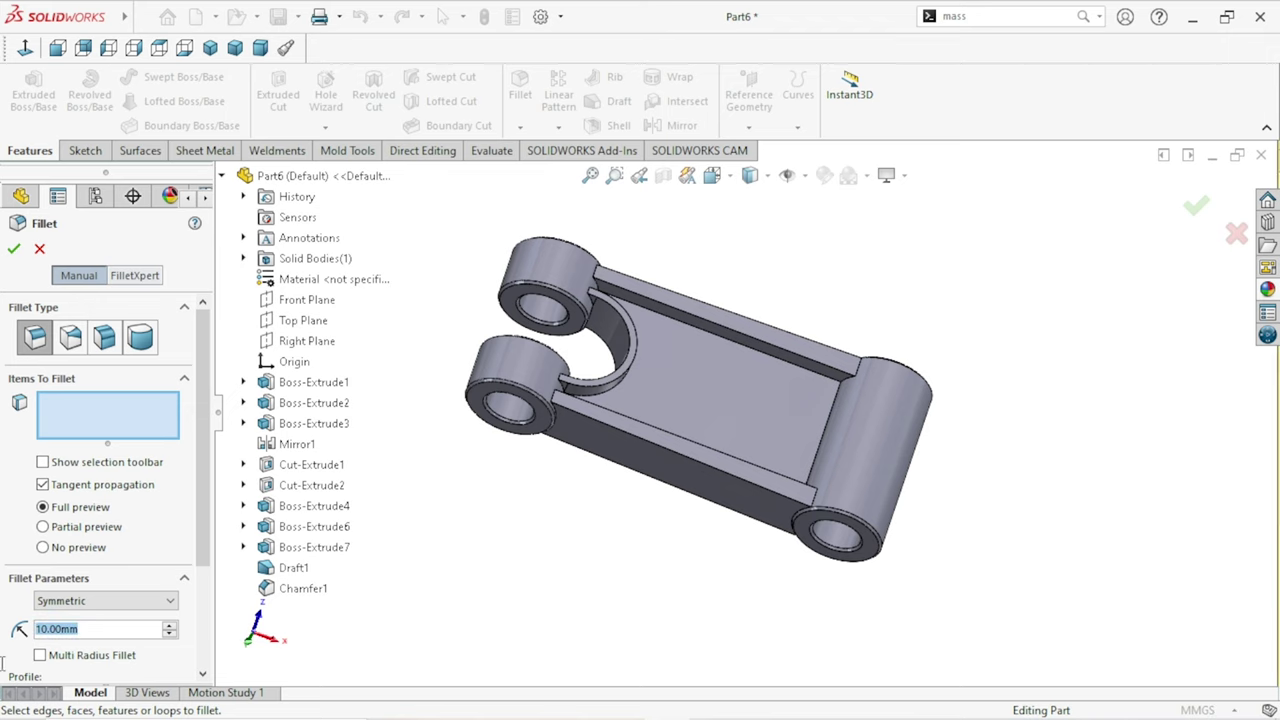
{"action": "type", "text": "20"}
Step: Set the fillet radius to 20 mm and select the pocket edge beside the boss and the far long edge
{"action": "key", "text": "Return"}
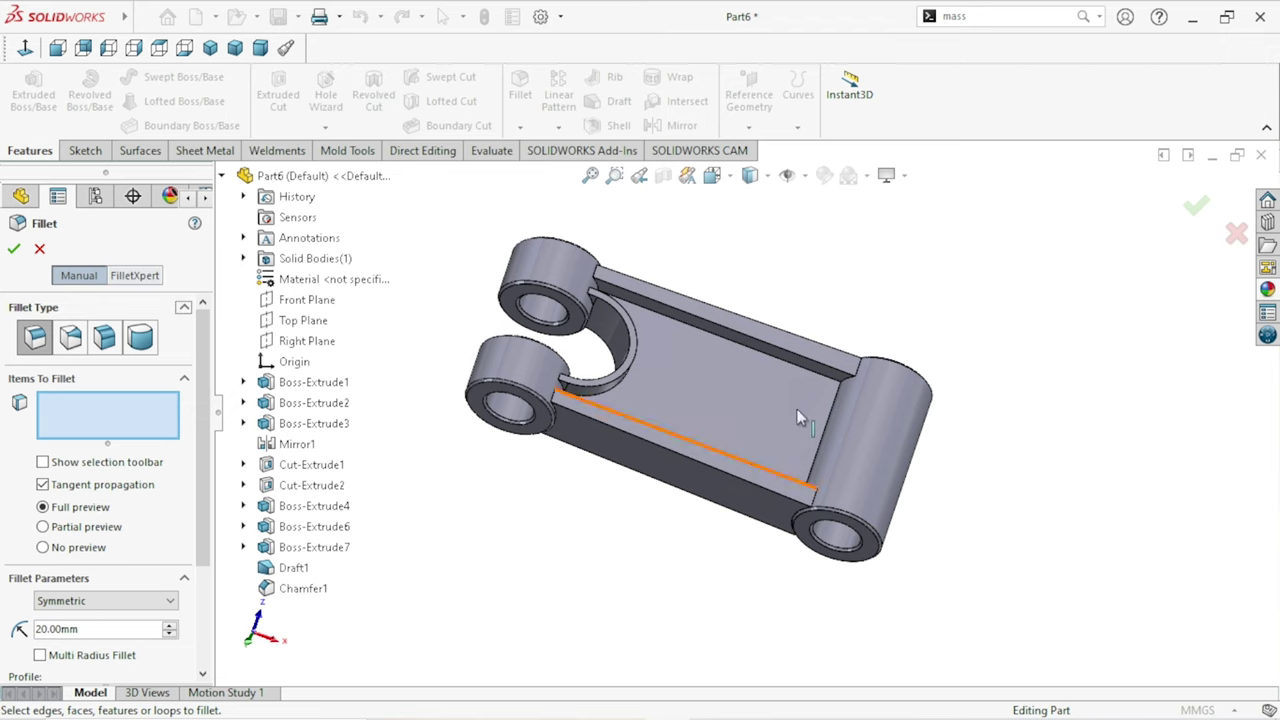
{"action": "scroll", "coordinate": [843, 440], "scroll_direction": "down", "scroll_amount": 3}
{"action": "scroll", "coordinate": [843, 440], "scroll_direction": "down", "scroll_amount": 2}
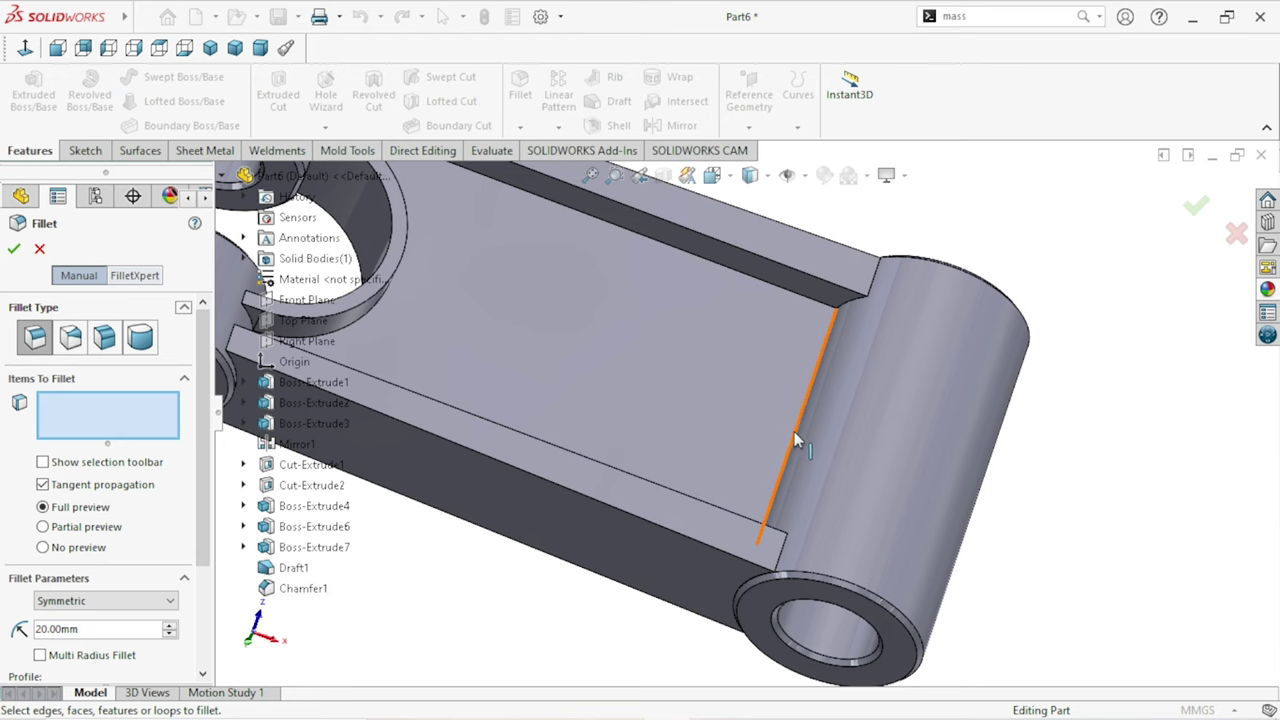
{"action": "left_click", "coordinate": [793, 432]}
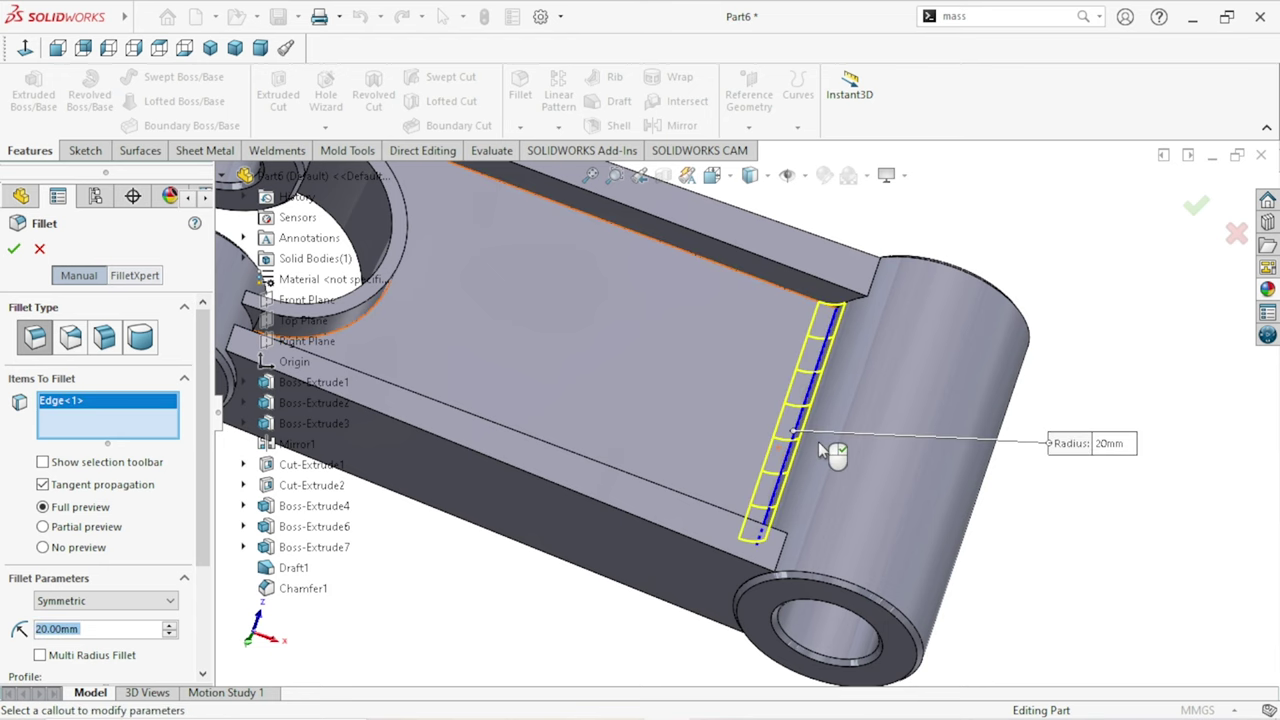
{"action": "scroll", "coordinate": [826, 452], "scroll_direction": "up", "scroll_amount": 1}
{"action": "scroll", "coordinate": [825, 403], "scroll_direction": "up", "scroll_amount": 1}
{"action": "scroll", "coordinate": [825, 367], "scroll_direction": "down", "scroll_amount": 2}
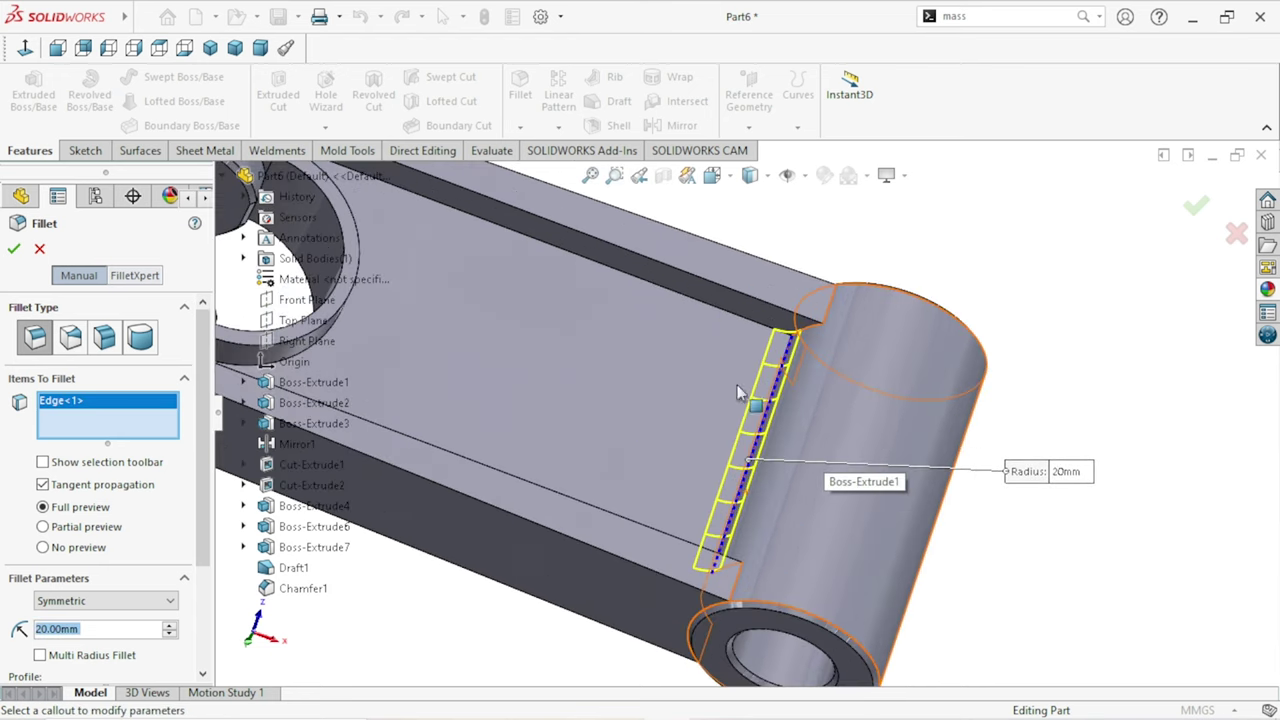
{"action": "left_click", "coordinate": [696, 302]}
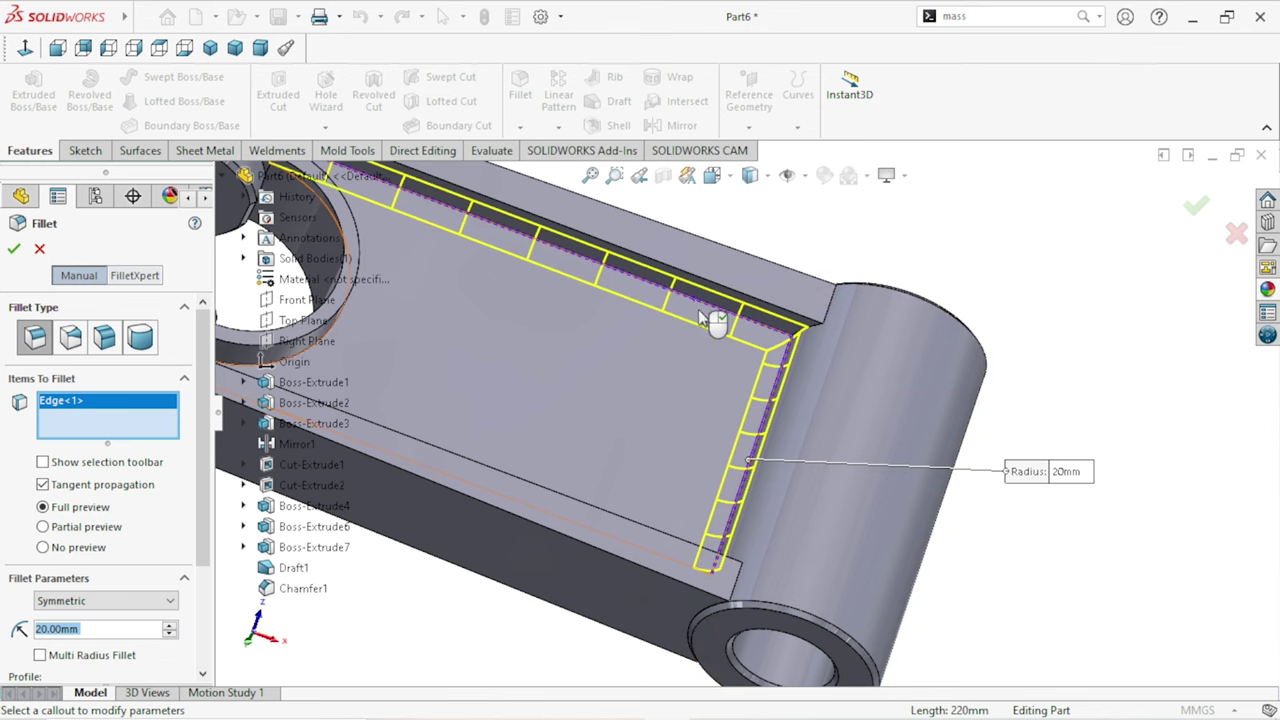
Step: Add the near long pocket edge and start changing the fillet radius to 15 mm
{"action": "scroll", "coordinate": [704, 366], "scroll_direction": "up", "scroll_amount": 2}
{"action": "scroll", "coordinate": [688, 390], "scroll_direction": "up", "scroll_amount": 1}
{"action": "mouse_move", "coordinate": [674, 416]}
{"action": "middle_mouse_down"}
{"action": "mouse_move", "coordinate": [628, 512]}
{"action": "mouse_move", "coordinate": [614, 490]}
{"action": "middle_mouse_up"}
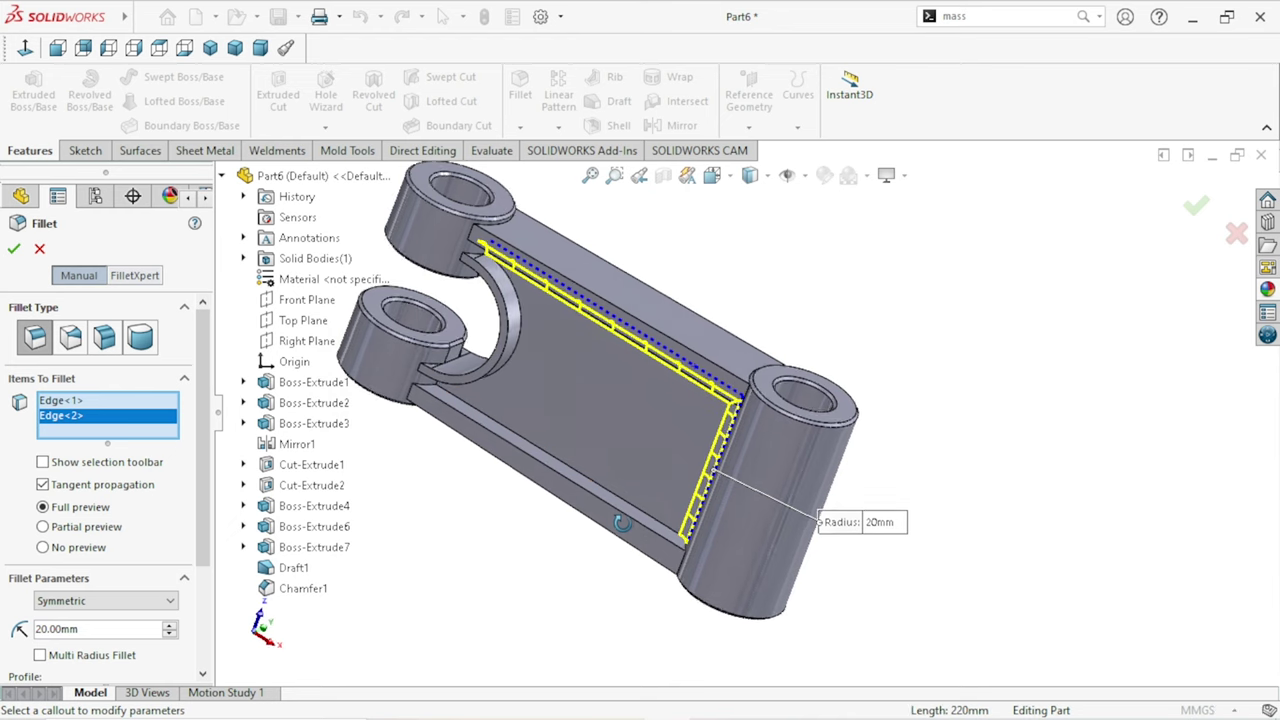
{"action": "scroll", "coordinate": [612, 485], "scroll_direction": "down", "scroll_amount": 3}
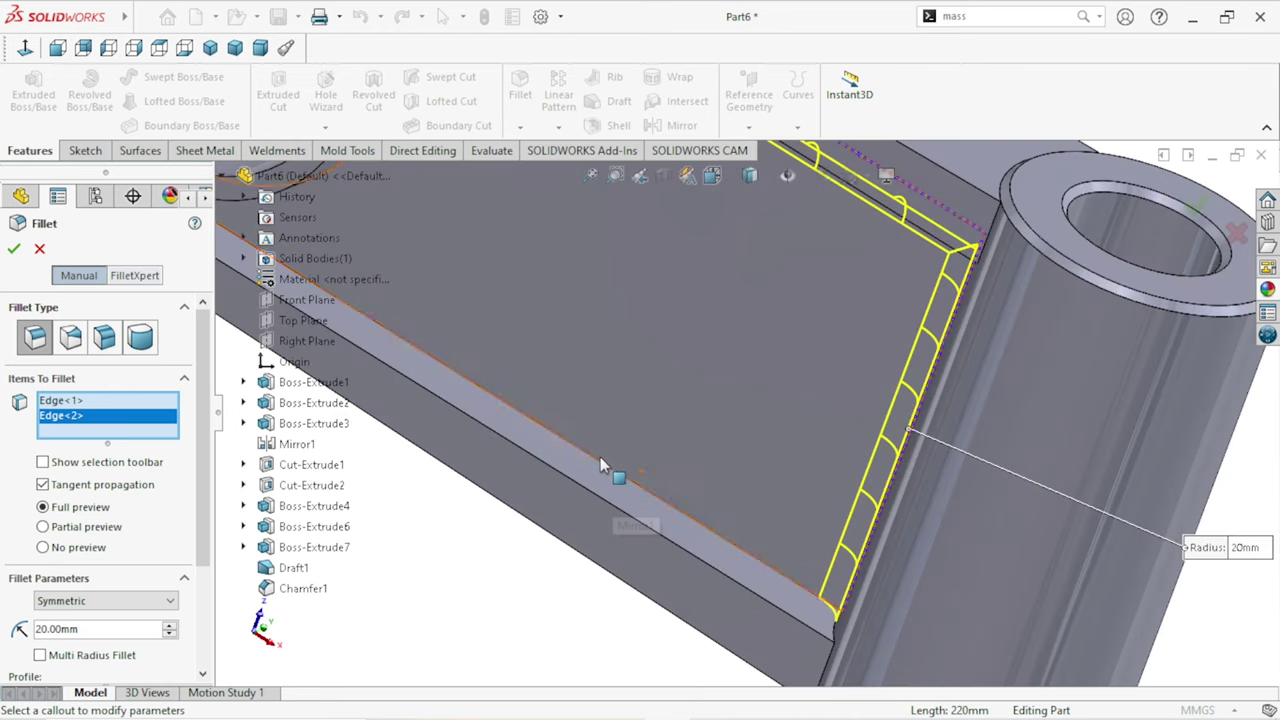
{"action": "left_click", "coordinate": [626, 478]}
{"action": "scroll", "coordinate": [676, 497], "scroll_direction": "up", "scroll_amount": 5}
{"action": "mouse_move", "coordinate": [709, 449]}
{"action": "middle_mouse_down"}
{"action": "mouse_move", "coordinate": [706, 390]}
{"action": "mouse_move", "coordinate": [686, 374]}
{"action": "middle_mouse_up"}
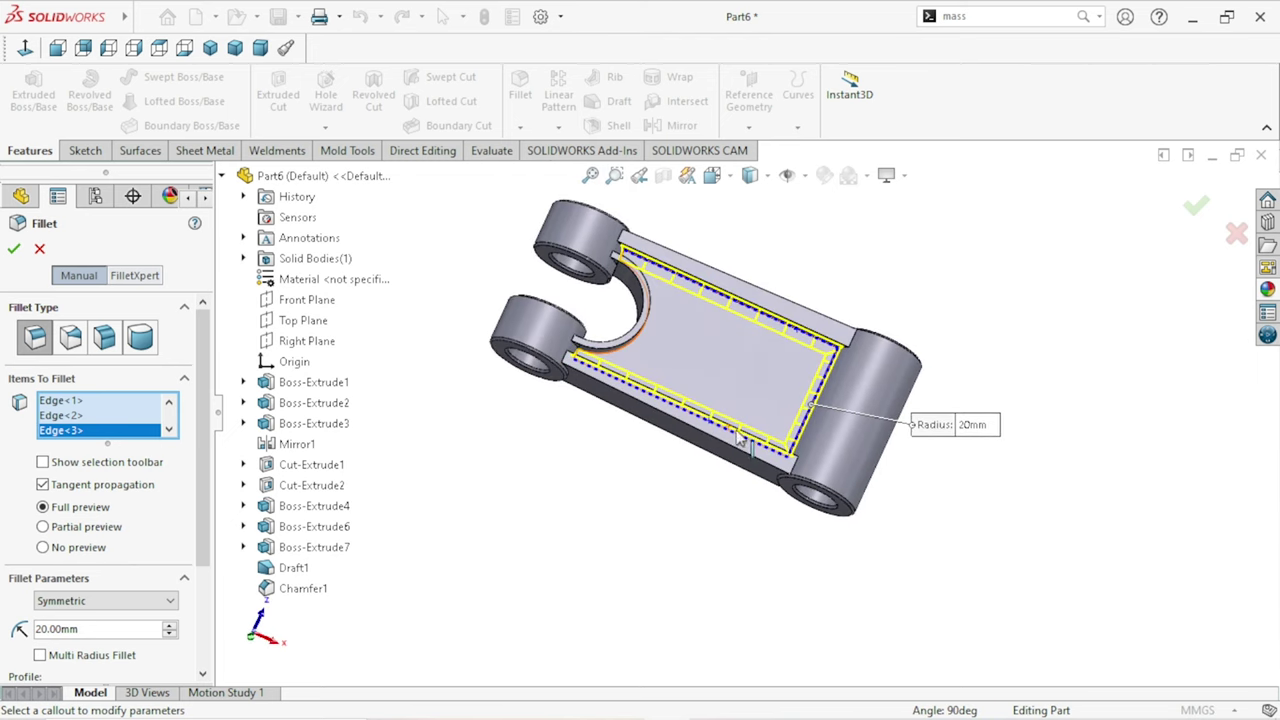
{"action": "scroll", "coordinate": [756, 351], "scroll_direction": "down", "scroll_amount": 3}
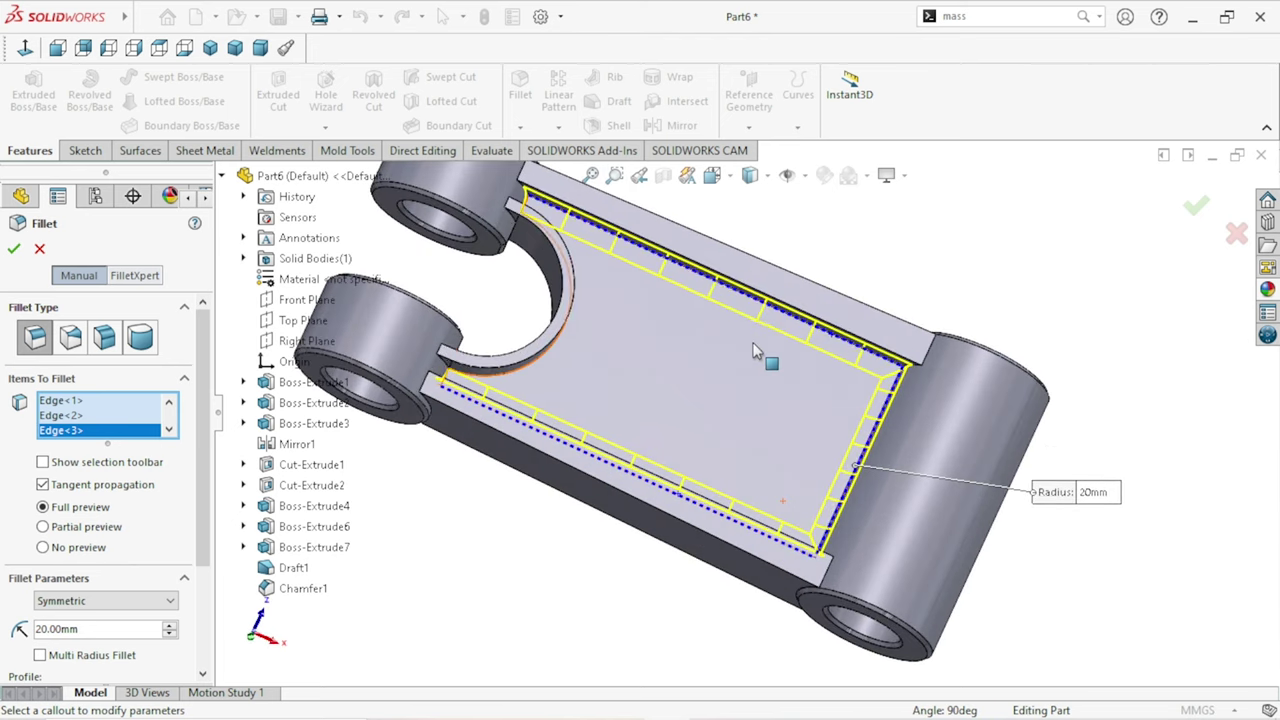
{"action": "left_click", "coordinate": [111, 634]}
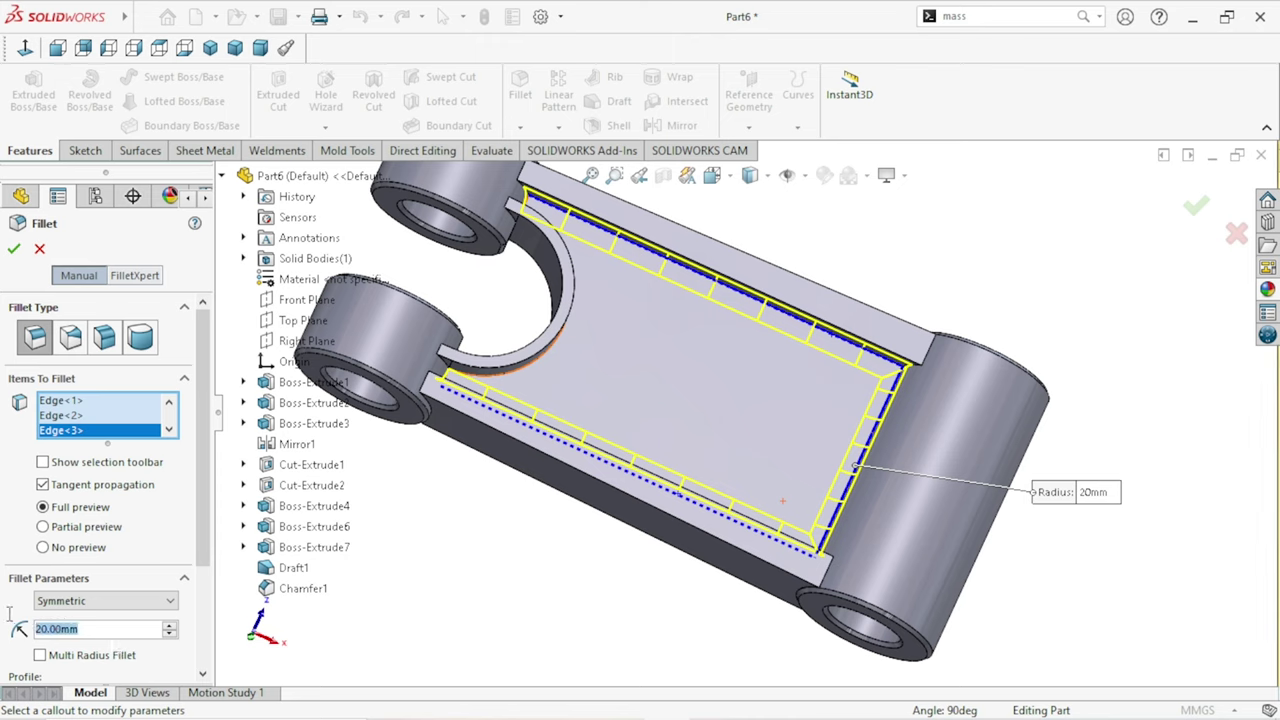
Step: Apply the 15 mm fillet radius and view the pocket's saddle end
{"action": "type", "text": "15"}
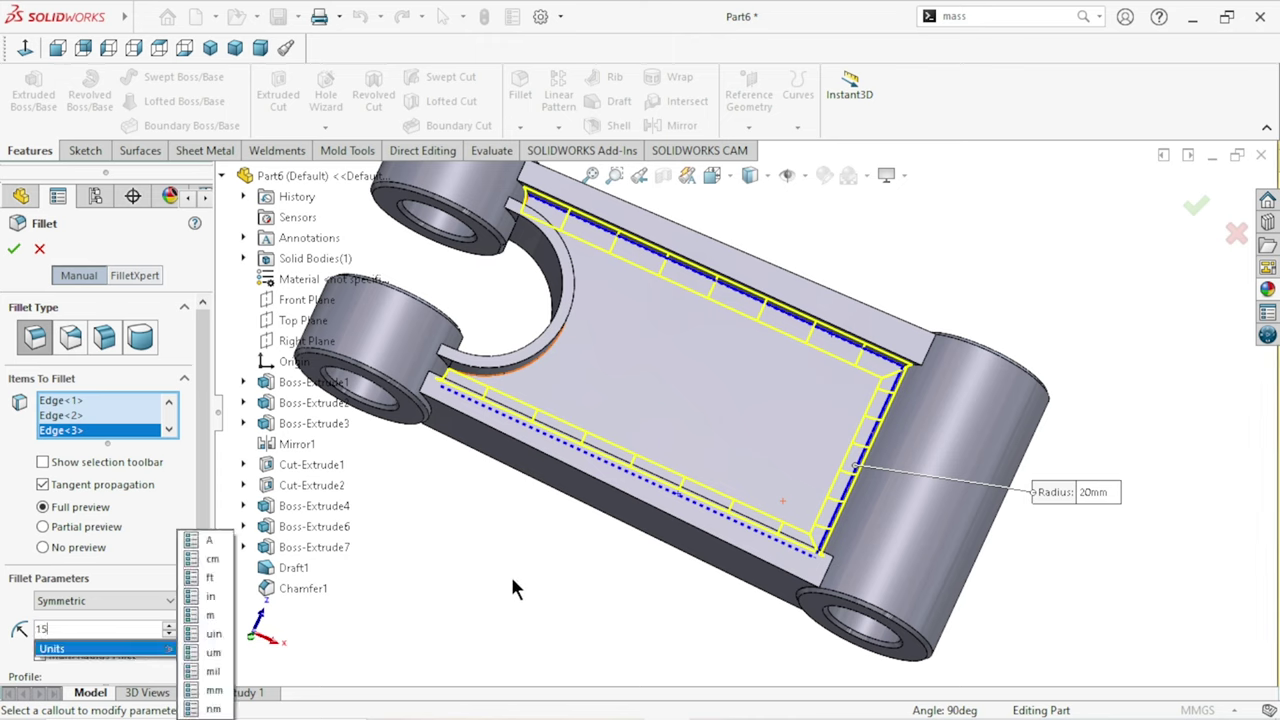
{"action": "key", "text": "Return"}
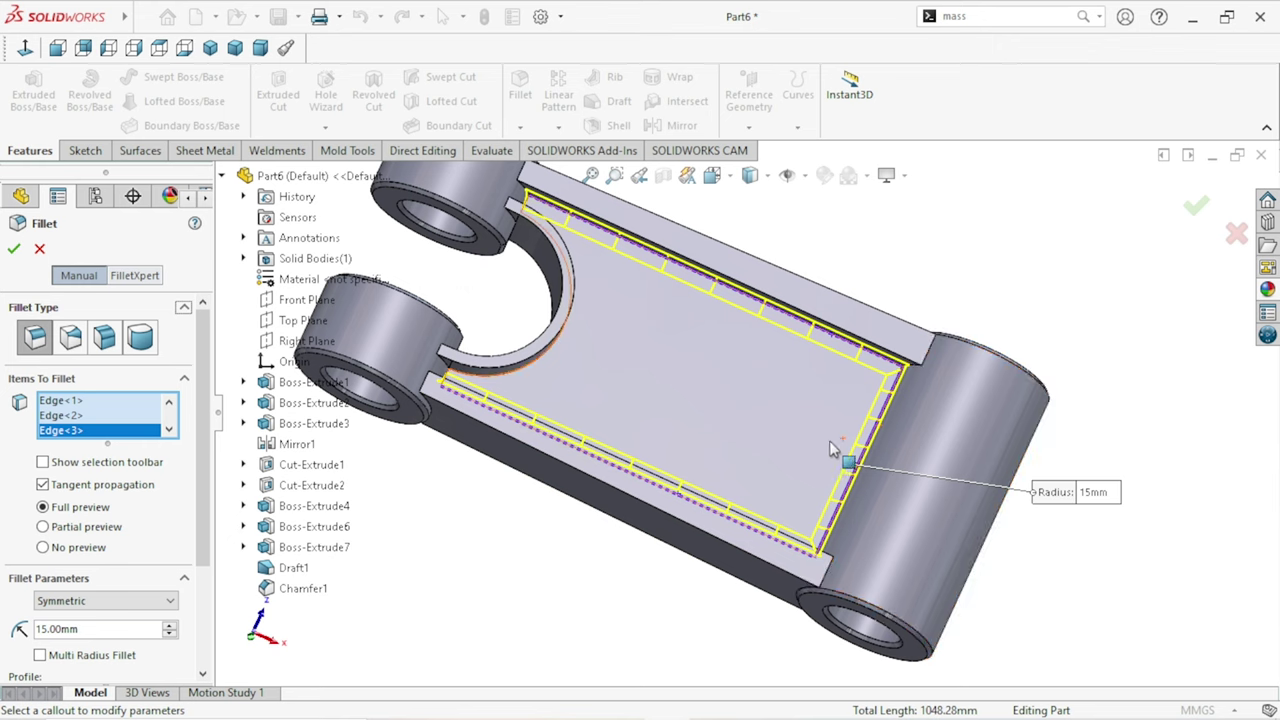
{"action": "scroll", "coordinate": [860, 460], "scroll_direction": "up", "scroll_amount": 3}
{"action": "mouse_move", "coordinate": [900, 449]}
{"action": "middle_mouse_down"}
{"action": "mouse_move", "coordinate": [784, 348]}
{"action": "mouse_move", "coordinate": [766, 271]}
{"action": "mouse_move", "coordinate": [729, 313]}
{"action": "middle_mouse_up"}
{"action": "scroll", "coordinate": [729, 313], "scroll_direction": "down", "scroll_amount": 3}
{"action": "scroll", "coordinate": [729, 313], "scroll_direction": "down", "scroll_amount": 3}
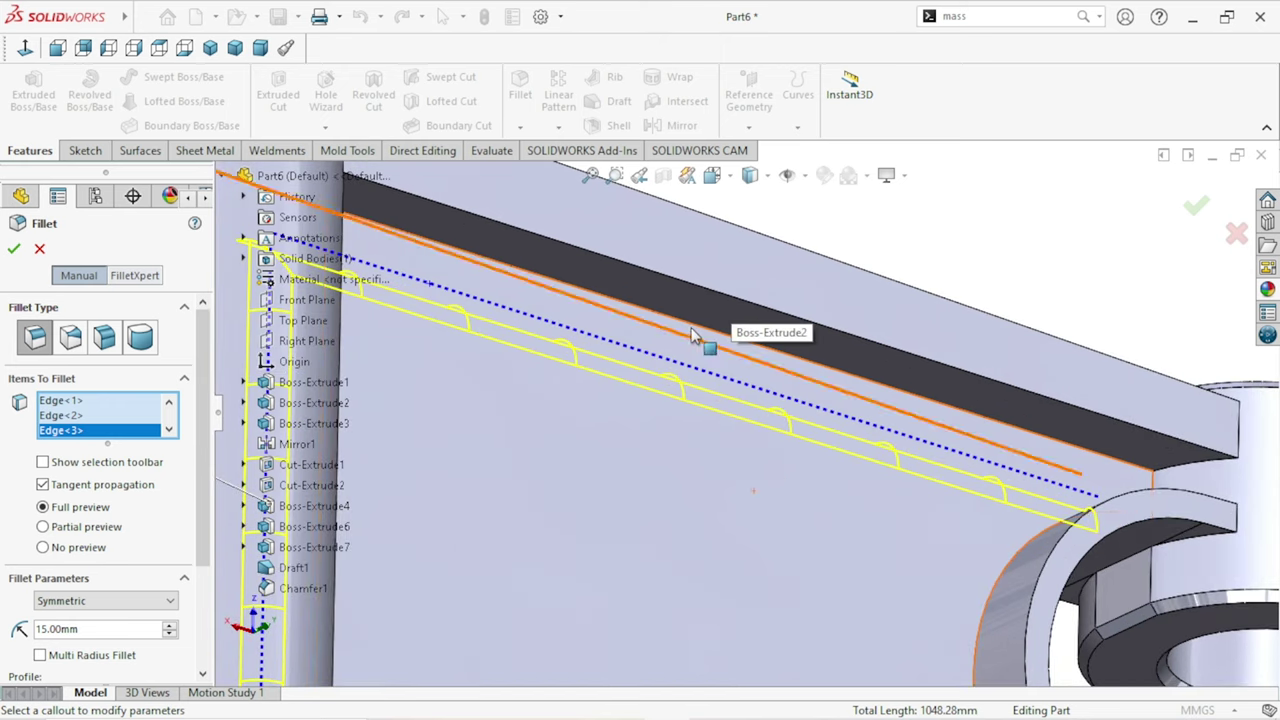
{"action": "scroll", "coordinate": [690, 420], "scroll_direction": "up", "scroll_amount": 2}
{"action": "scroll", "coordinate": [700, 425], "scroll_direction": "up", "scroll_amount": 5}
{"action": "middle_click_drag", "start_coordinate": [700, 410], "coordinate": [665, 440]}
{"action": "scroll", "coordinate": [666, 440], "scroll_direction": "down", "scroll_amount": 2}
{"action": "scroll", "coordinate": [668, 432], "scroll_direction": "down", "scroll_amount": 3}
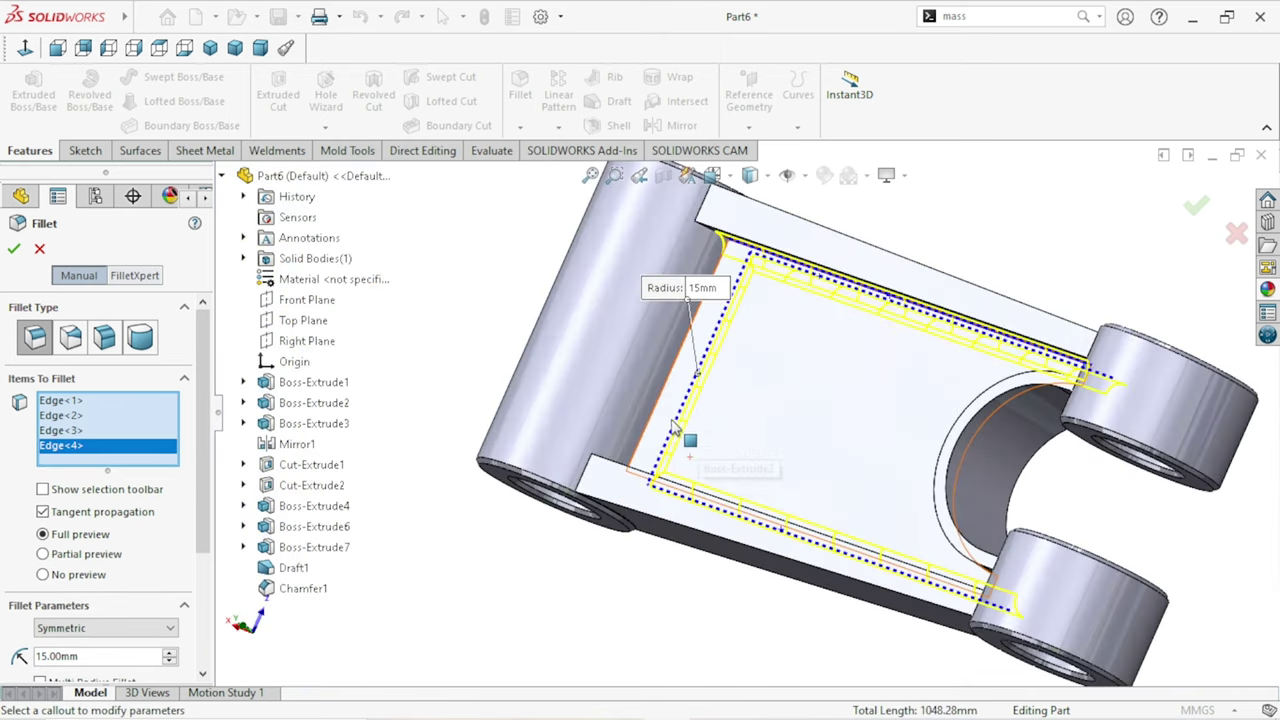
{"action": "scroll", "coordinate": [672, 423], "scroll_direction": "down", "scroll_amount": 3}
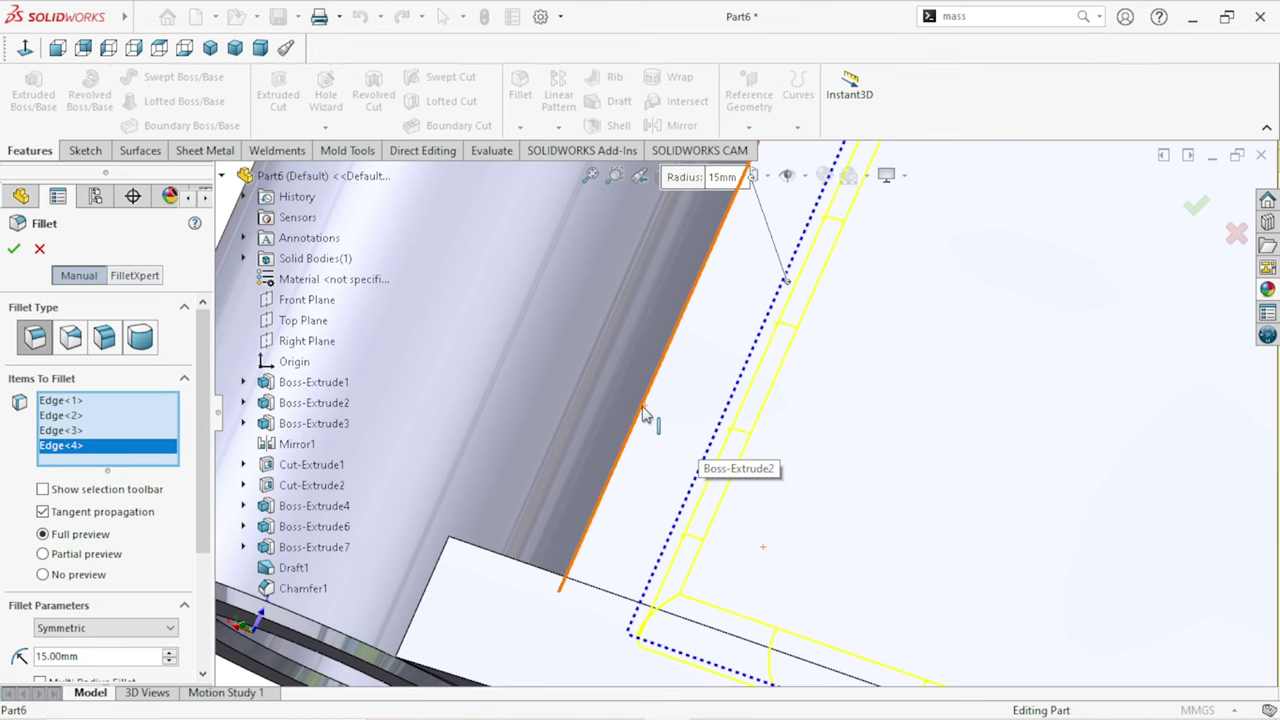
Step: Add another pocket edge and a further long pocket edge to the fillet
{"action": "left_click", "coordinate": [645, 415]}
{"action": "scroll", "coordinate": [700, 443], "scroll_direction": "up", "scroll_amount": 3}
{"action": "scroll", "coordinate": [757, 429], "scroll_direction": "up", "scroll_amount": 2}
{"action": "middle_click_drag", "start_coordinate": [866, 425], "coordinate": [826, 480]}
{"action": "scroll", "coordinate": [824, 484], "scroll_direction": "down", "scroll_amount": 5}
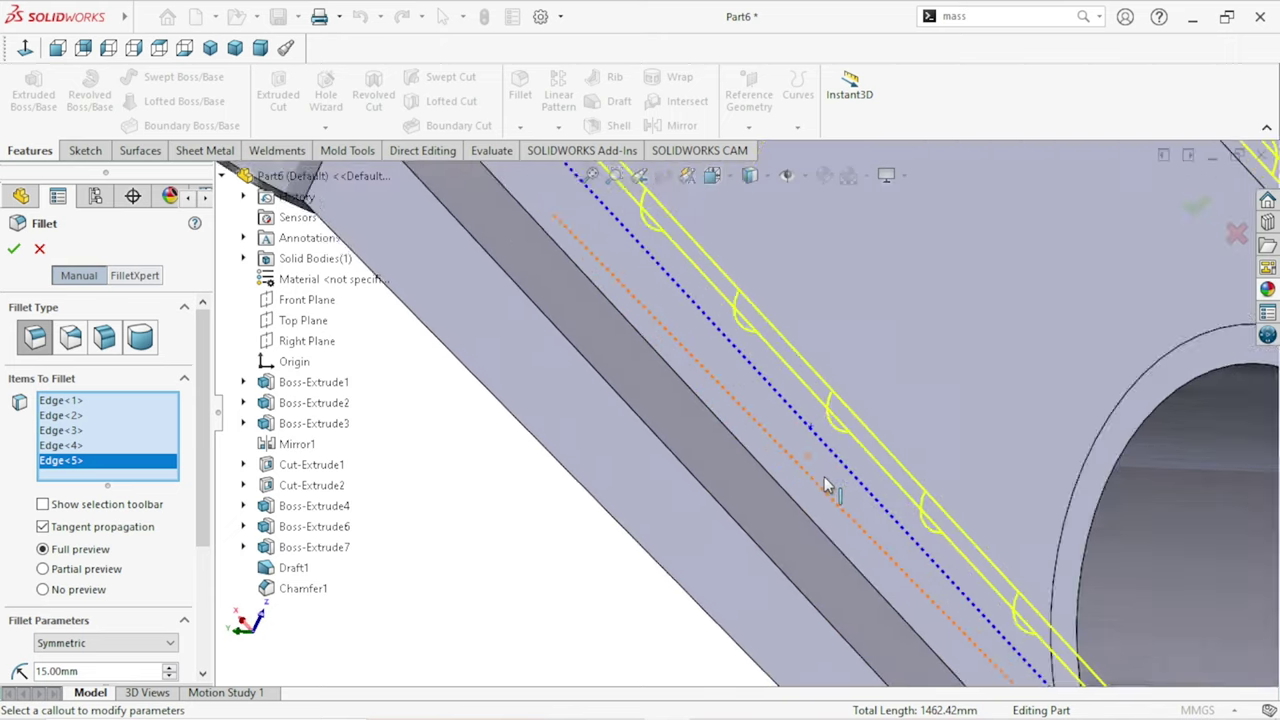
{"action": "scroll", "coordinate": [810, 488], "scroll_direction": "down", "scroll_amount": 2}
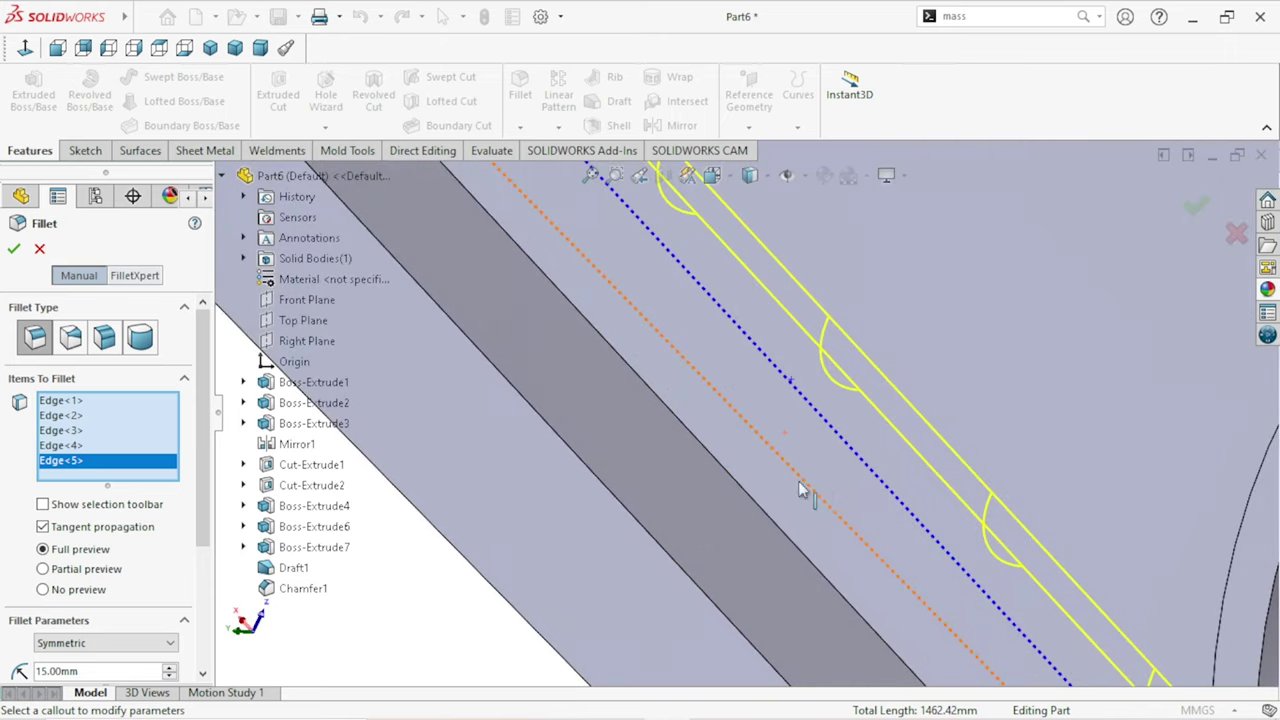
{"action": "left_click", "coordinate": [748, 500]}
{"action": "scroll", "coordinate": [717, 525], "scroll_direction": "up", "scroll_amount": 1}
{"action": "scroll", "coordinate": [734, 529], "scroll_direction": "up", "scroll_amount": 2}
{"action": "scroll", "coordinate": [751, 486], "scroll_direction": "up", "scroll_amount": 3}
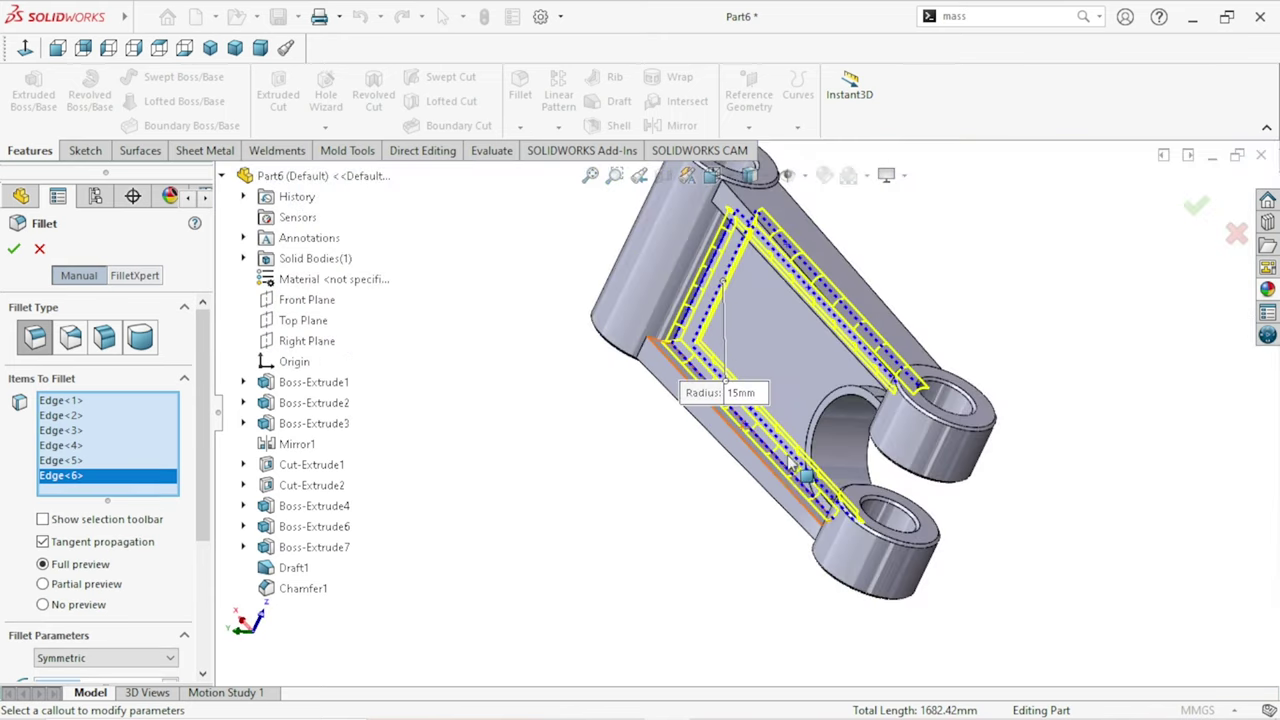
{"action": "mouse_move", "coordinate": [943, 448]}
{"action": "middle_mouse_down"}
{"action": "mouse_move", "coordinate": [1043, 434]}
{"action": "mouse_move", "coordinate": [977, 371]}
{"action": "mouse_move", "coordinate": [838, 328]}
{"action": "mouse_move", "coordinate": [860, 360]}
{"action": "mouse_move", "coordinate": [845, 390]}
{"action": "mouse_move", "coordinate": [820, 345]}
{"action": "mouse_move", "coordinate": [851, 223]}
{"action": "middle_mouse_up"}
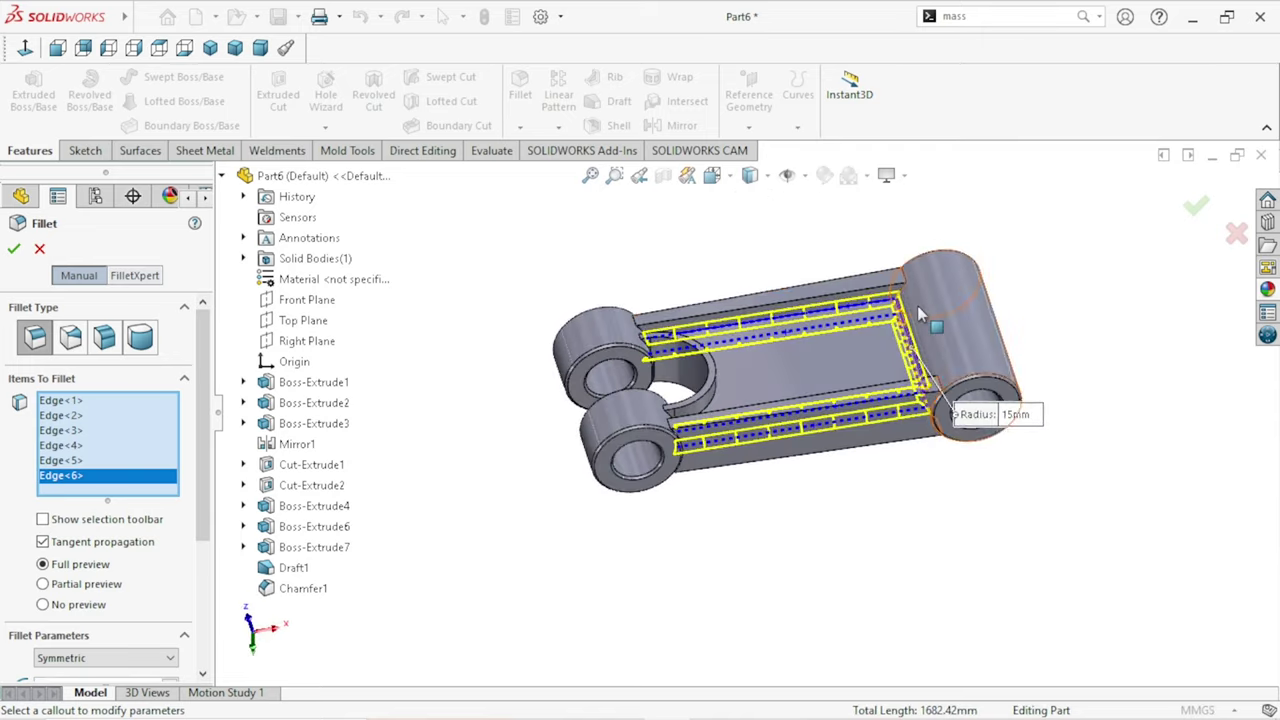
{"action": "scroll", "coordinate": [910, 297], "scroll_direction": "down", "scroll_amount": 2}
{"action": "scroll", "coordinate": [880, 308], "scroll_direction": "down", "scroll_amount": 2}
{"action": "scroll", "coordinate": [750, 378], "scroll_direction": "down", "scroll_amount": 2}
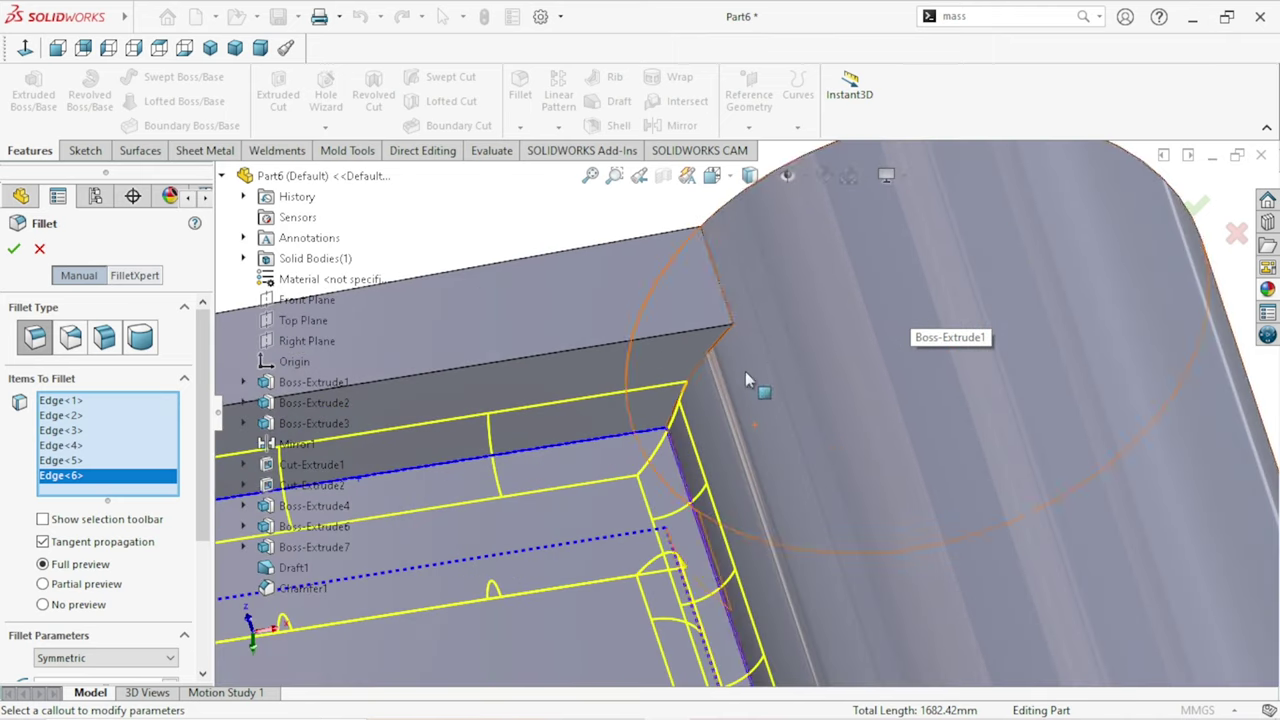
Step: Add the edges where the pocket meets the boss corners to the fillet
{"action": "left_click", "coordinate": [707, 366]}
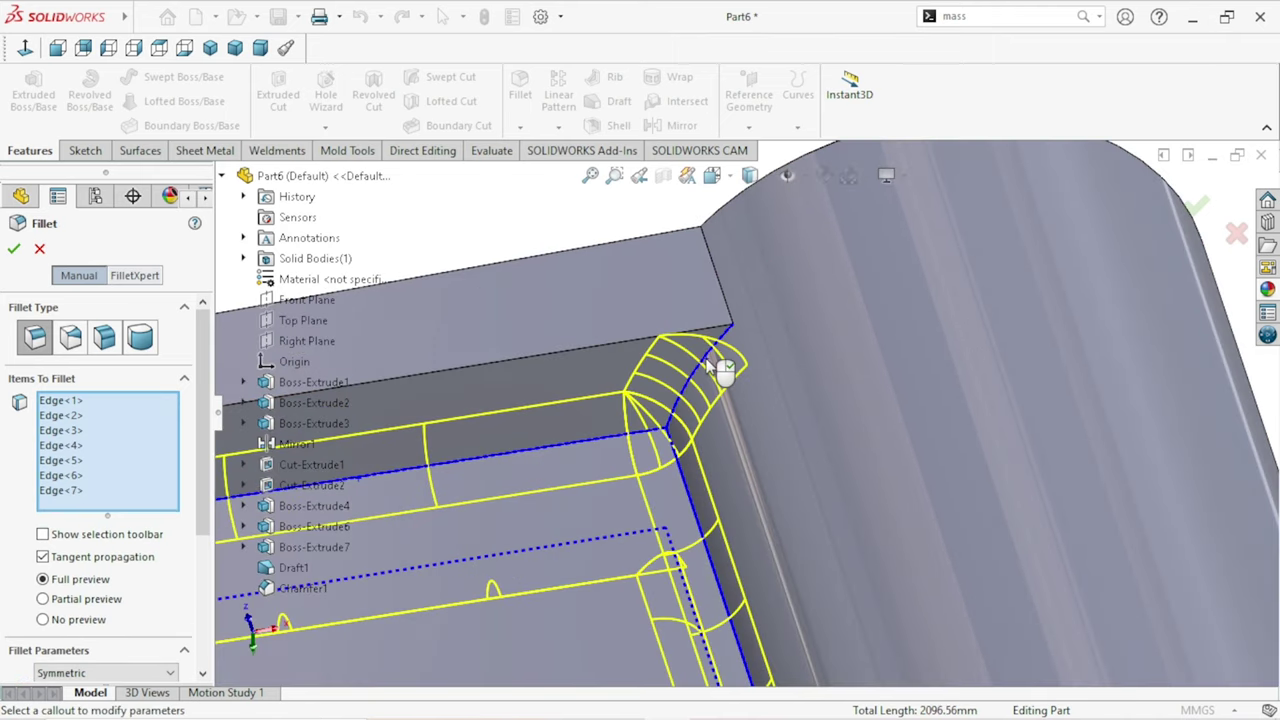
{"action": "left_click", "coordinate": [730, 318]}
{"action": "scroll", "coordinate": [763, 540], "scroll_direction": "up", "scroll_amount": 3}
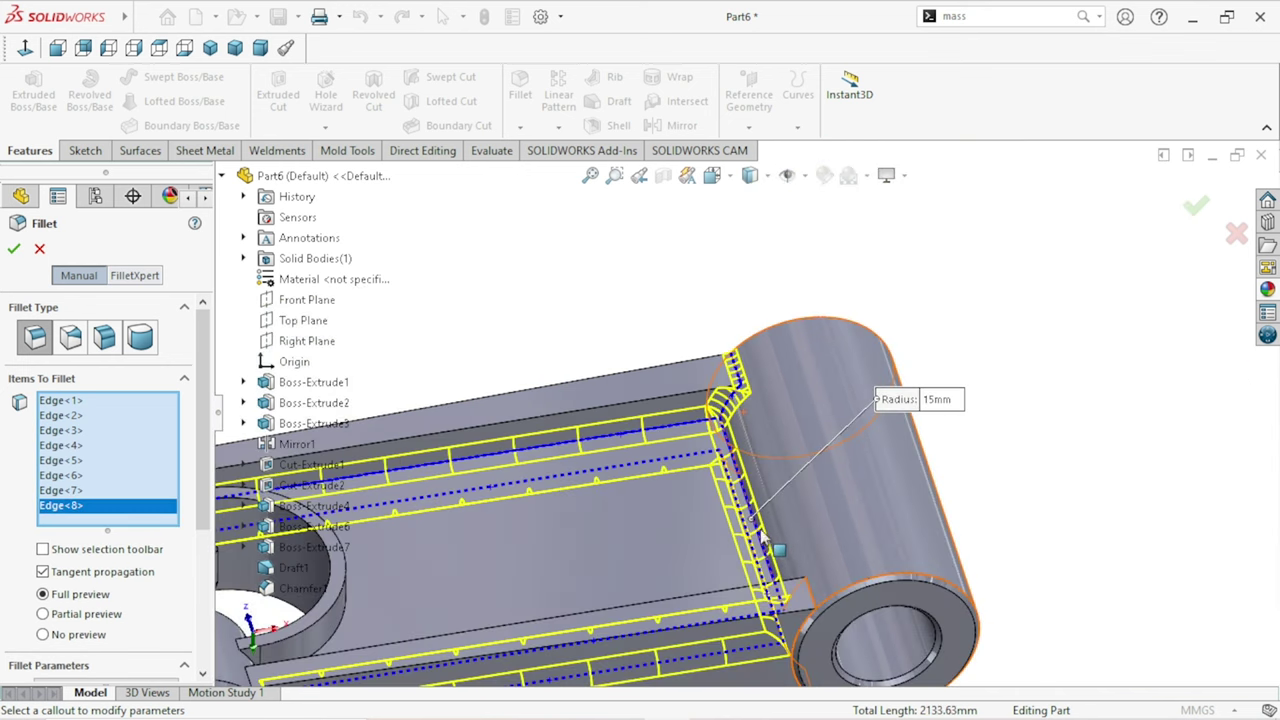
{"action": "scroll", "coordinate": [784, 598], "scroll_direction": "down", "scroll_amount": 5}
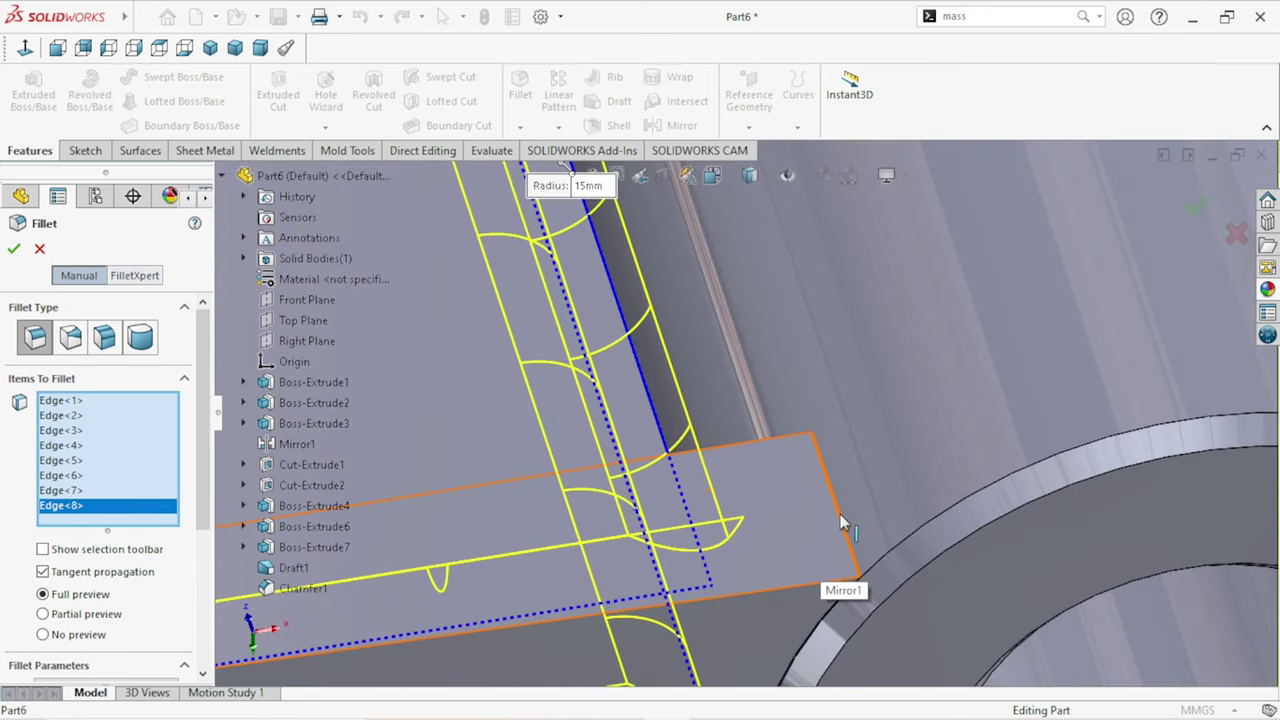
{"action": "left_click", "coordinate": [840, 514]}
{"action": "mouse_move", "coordinate": [760, 486]}
{"action": "middle_mouse_down"}
{"action": "mouse_move", "coordinate": [734, 563]}
{"action": "mouse_move", "coordinate": [750, 622]}
{"action": "mouse_move", "coordinate": [777, 486]}
{"action": "middle_mouse_up"}
{"action": "scroll", "coordinate": [785, 470], "scroll_direction": "down", "scroll_amount": 3}
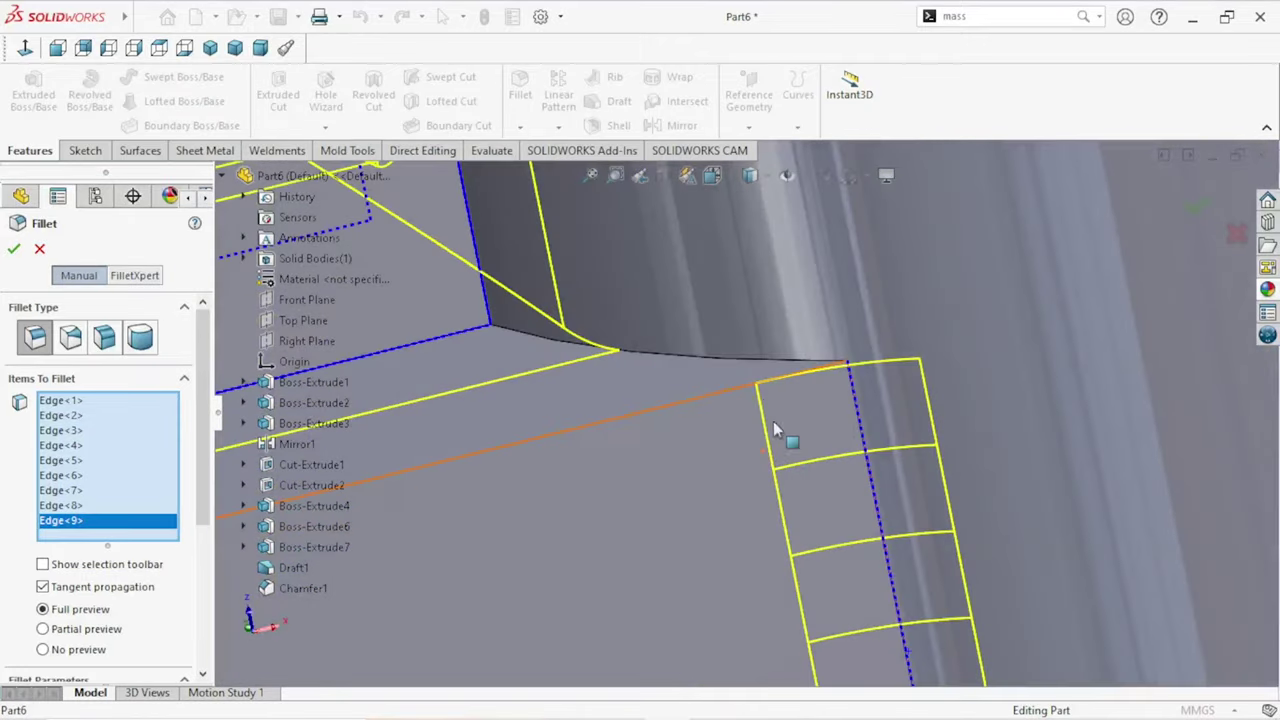
Step: Replace the mistakenly picked face with the boss corner edge in the 15 mm fillet
{"action": "left_click", "coordinate": [727, 355]}
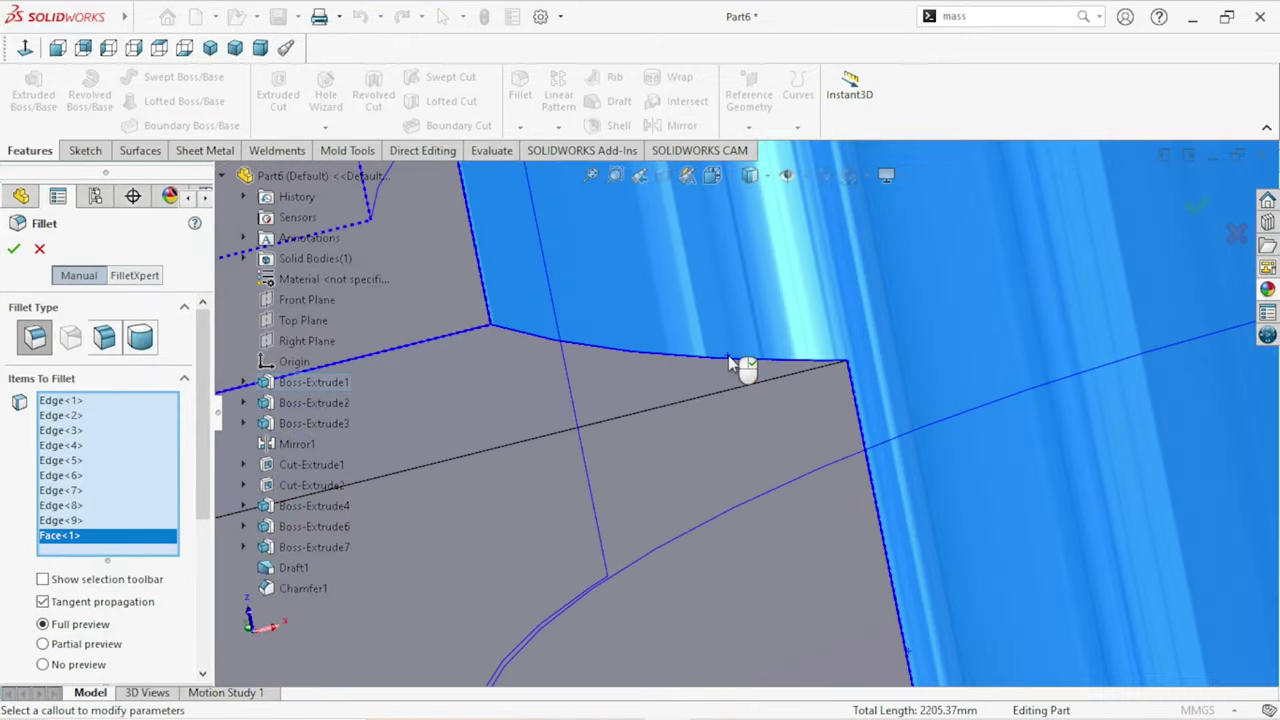
{"action": "right_click", "coordinate": [96, 540]}
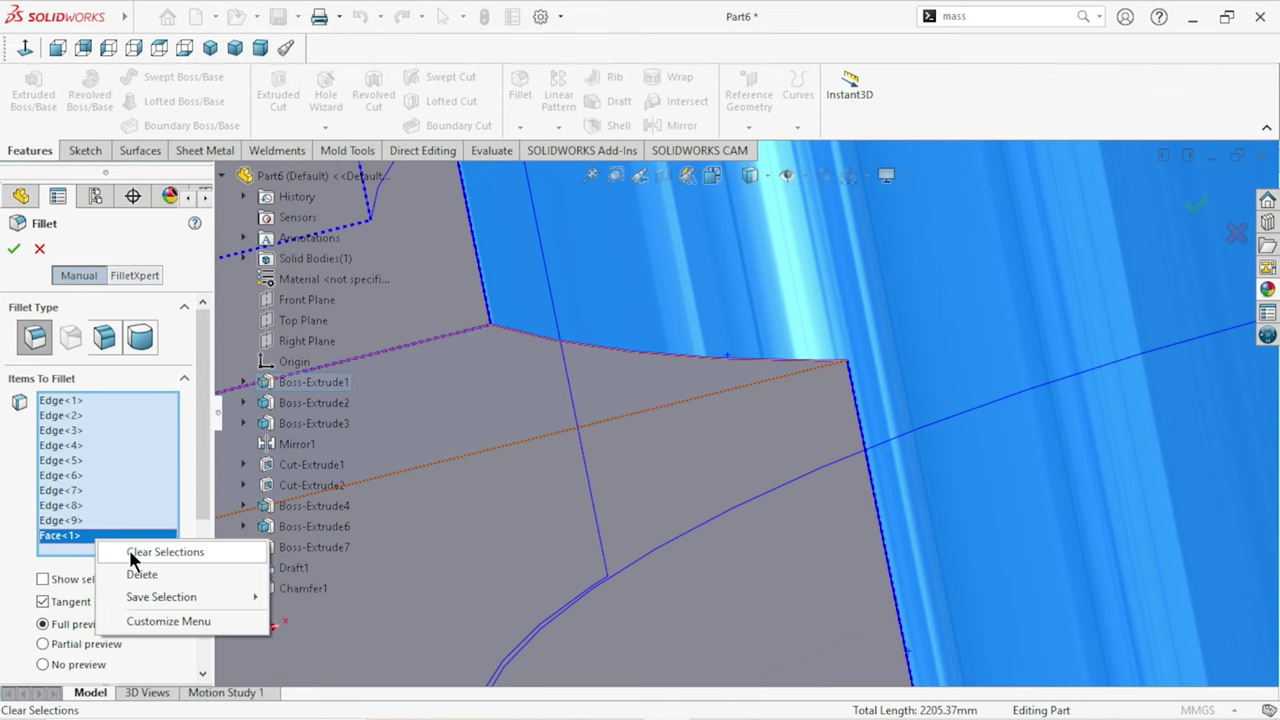
{"action": "left_click", "coordinate": [138, 575]}
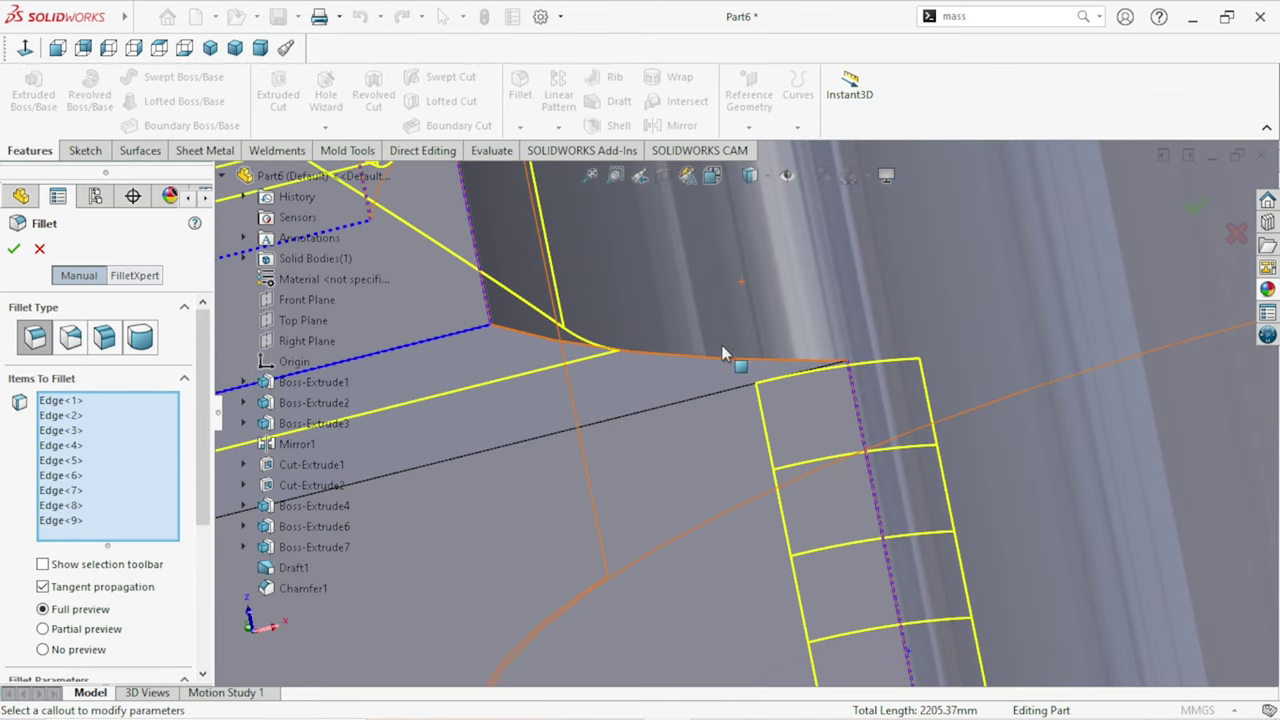
{"action": "left_click", "coordinate": [718, 362]}
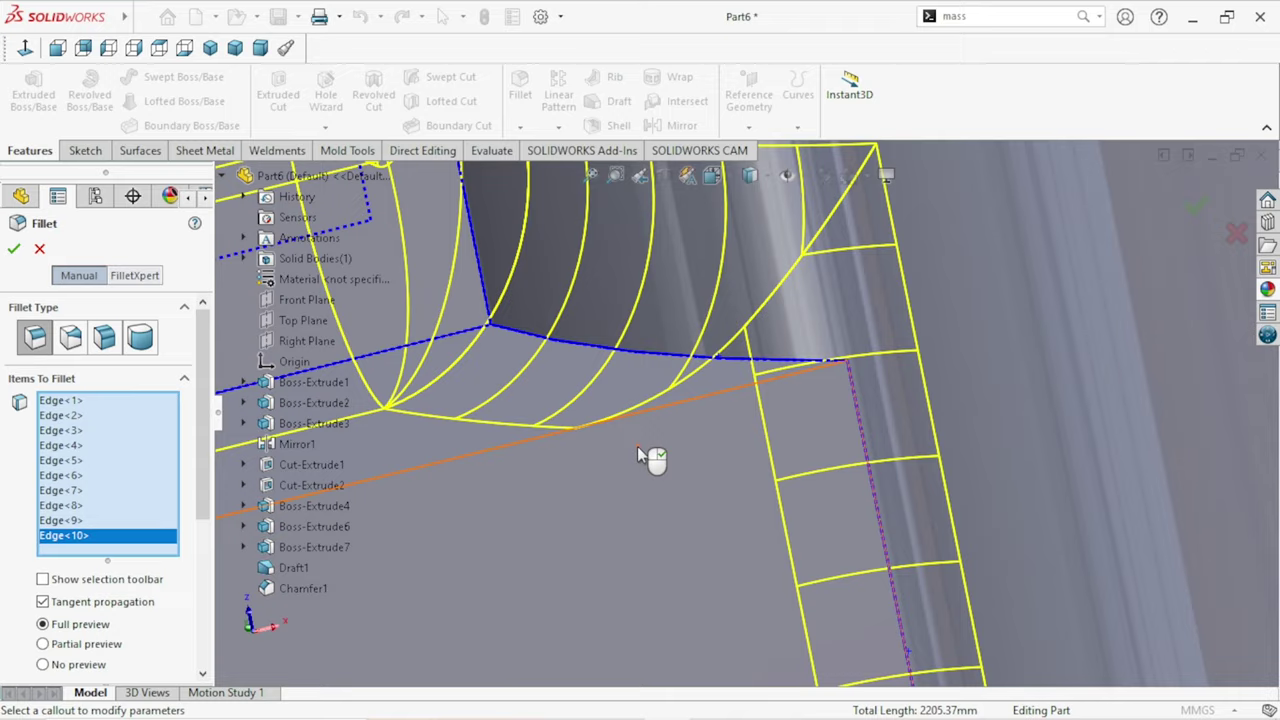
{"action": "middle_click_drag", "start_coordinate": [651, 451], "coordinate": [668, 428]}
{"action": "scroll", "coordinate": [680, 428], "scroll_direction": "up", "scroll_amount": 3}
{"action": "scroll", "coordinate": [687, 424], "scroll_direction": "up", "scroll_amount": 3}
{"action": "scroll", "coordinate": [687, 424], "scroll_direction": "up", "scroll_amount": 3}
{"action": "mouse_move", "coordinate": [740, 410]}
{"action": "middle_mouse_down"}
{"action": "mouse_move", "coordinate": [828, 376]}
{"action": "mouse_move", "coordinate": [595, 335]}
{"action": "middle_mouse_up"}
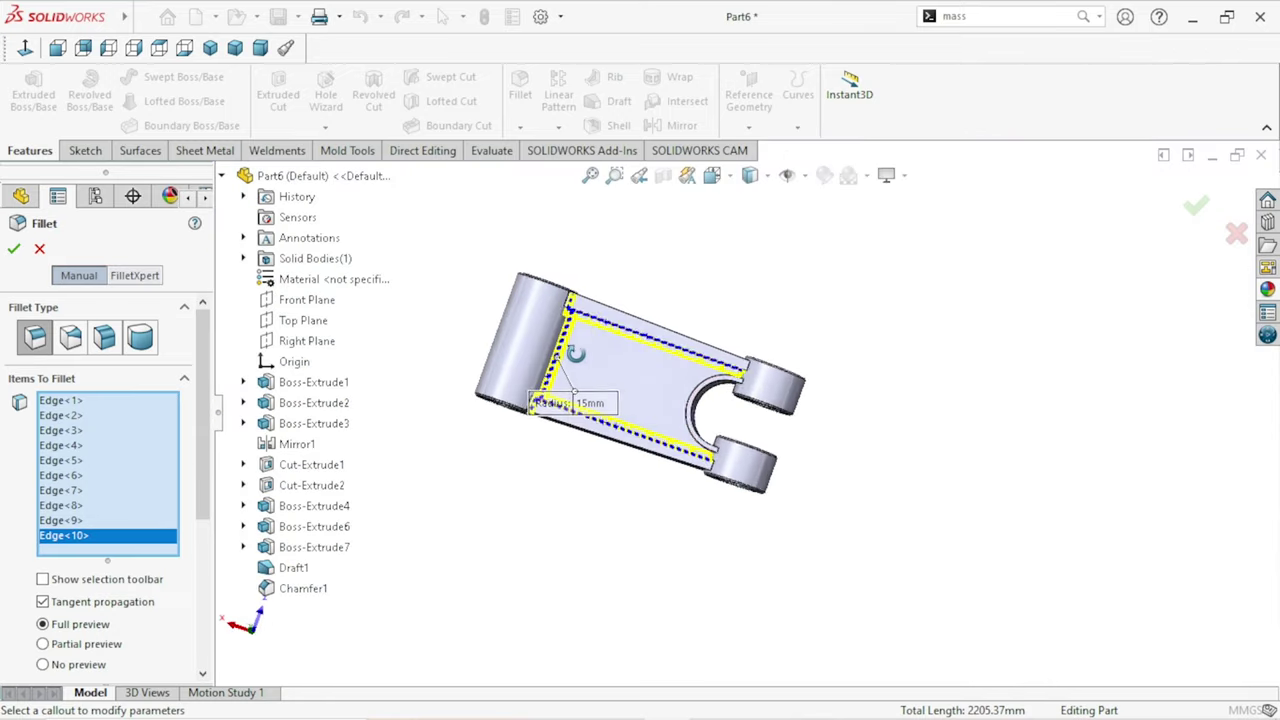
{"action": "scroll", "coordinate": [595, 335], "scroll_direction": "down", "scroll_amount": 2}
{"action": "scroll", "coordinate": [600, 330], "scroll_direction": "down", "scroll_amount": 3}
{"action": "scroll", "coordinate": [617, 323], "scroll_direction": "down", "scroll_amount": 3}
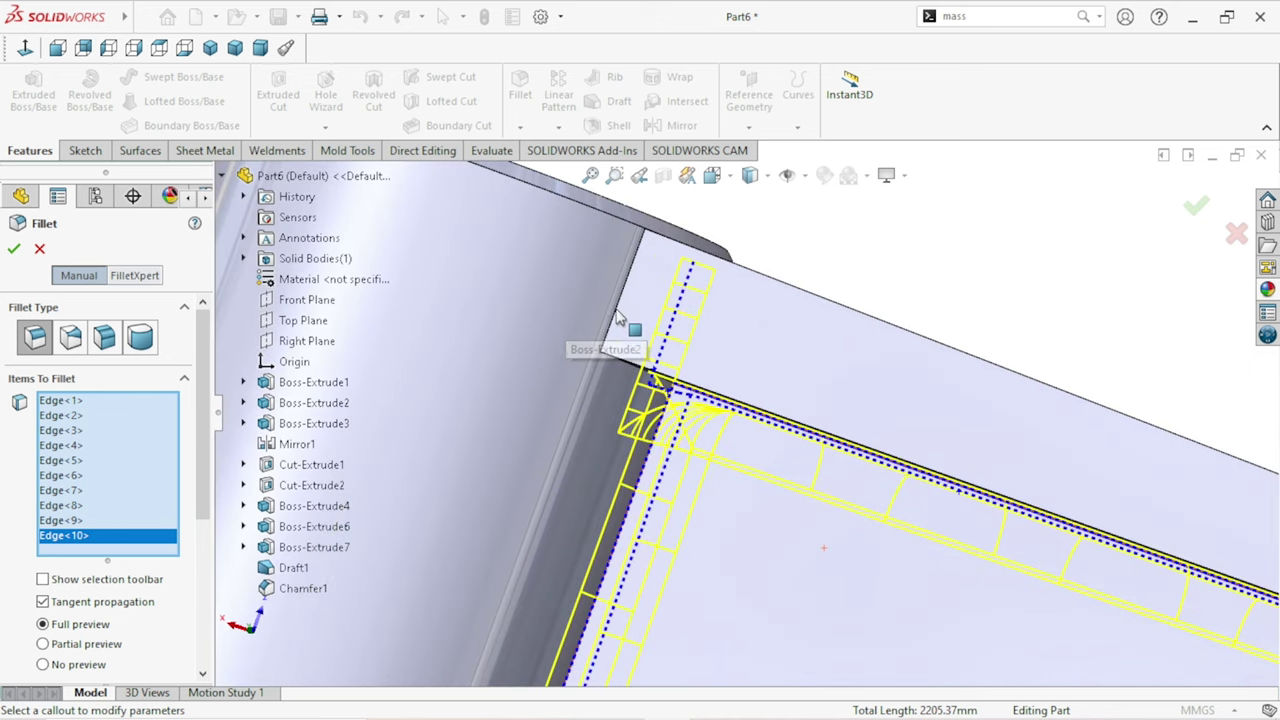
Step: Add the remaining corner and pocket edges to the 15 mm fillet selection
{"action": "left_click", "coordinate": [622, 308]}
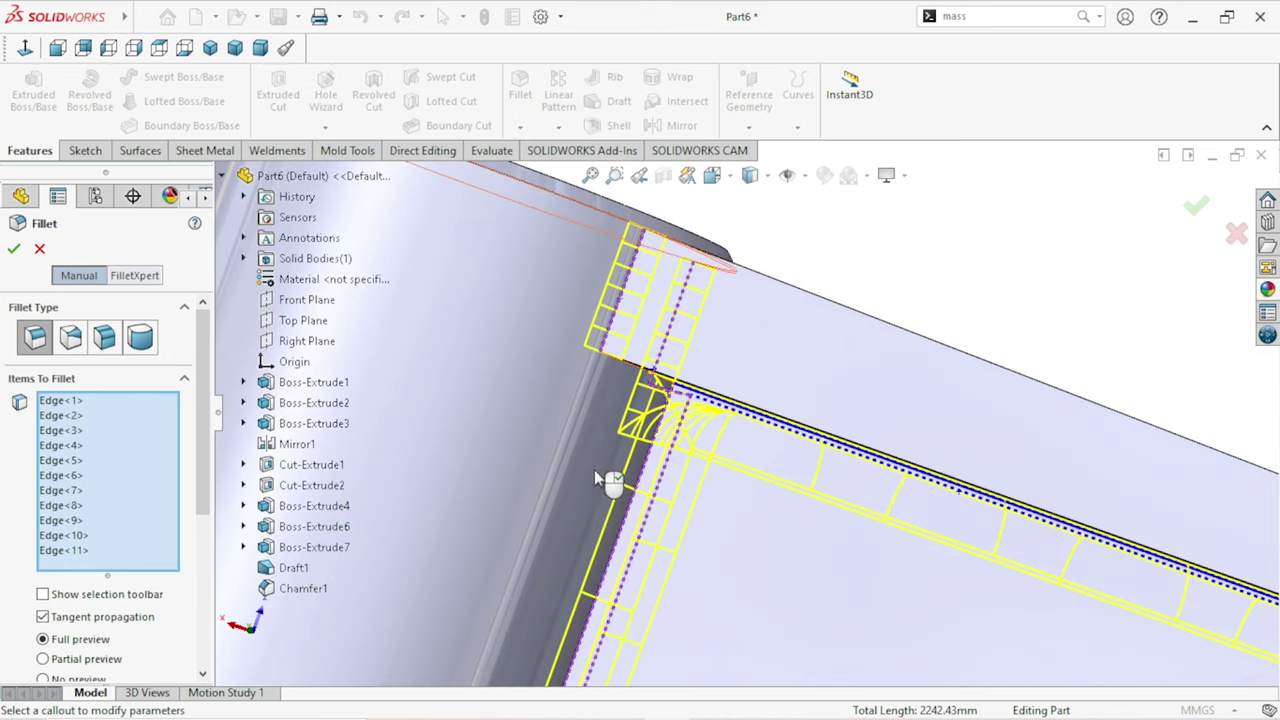
{"action": "scroll", "coordinate": [595, 473], "scroll_direction": "down", "scroll_amount": 2}
{"action": "scroll", "coordinate": [640, 430], "scroll_direction": "down", "scroll_amount": 2}
{"action": "scroll", "coordinate": [686, 388], "scroll_direction": "down", "scroll_amount": 2}
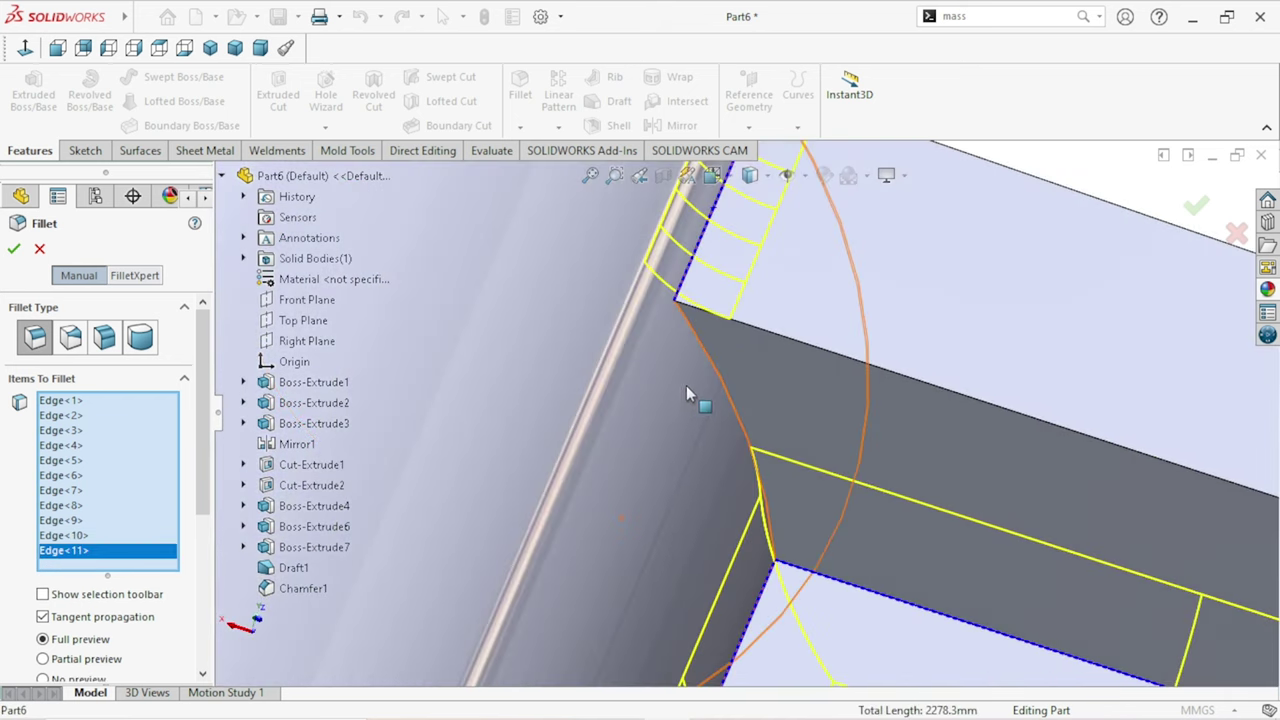
{"action": "scroll", "coordinate": [720, 364], "scroll_direction": "down", "scroll_amount": 2}
{"action": "left_click", "coordinate": [730, 365]}
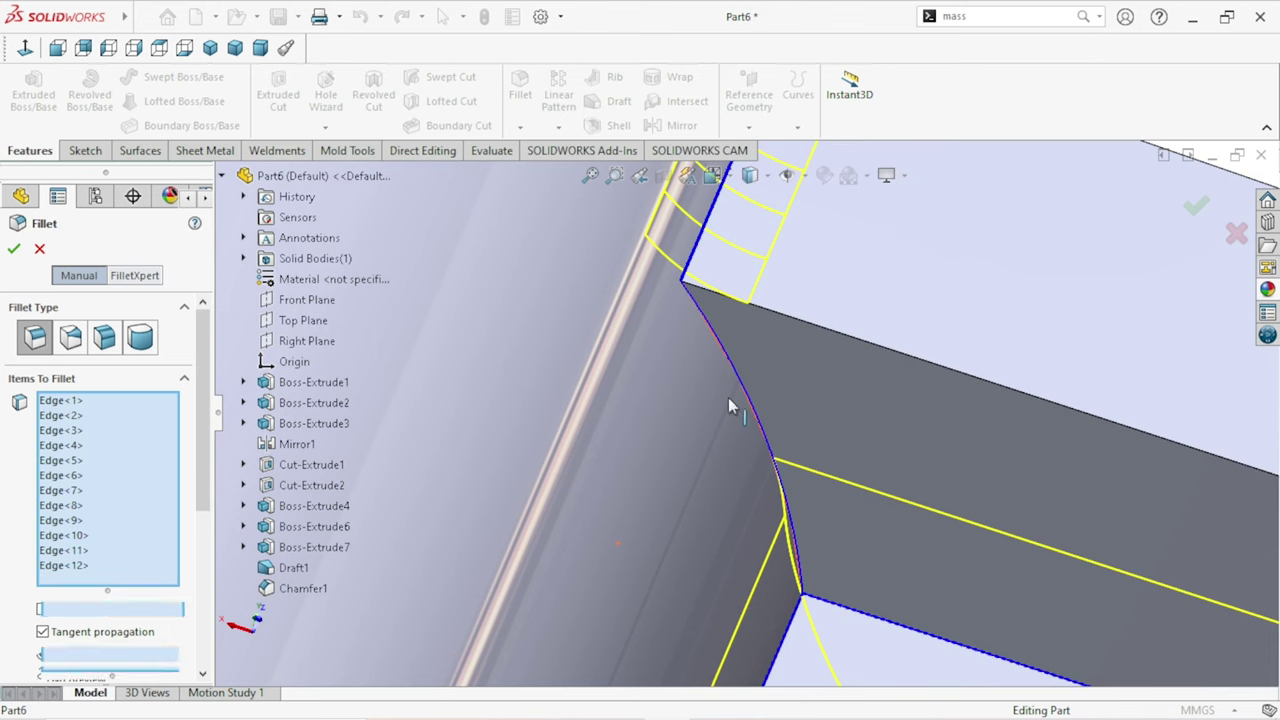
{"action": "scroll", "coordinate": [723, 434], "scroll_direction": "up", "scroll_amount": 3}
{"action": "scroll", "coordinate": [750, 440], "scroll_direction": "up", "scroll_amount": 3}
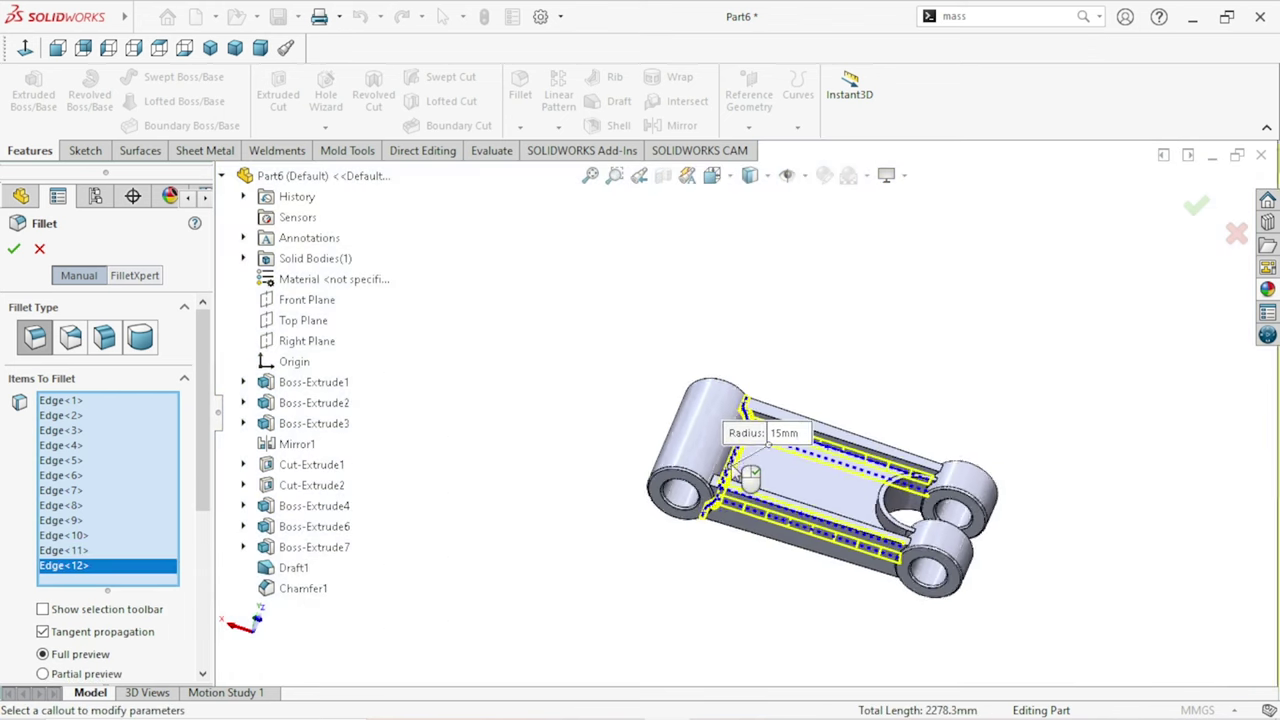
{"action": "middle_click_drag", "start_coordinate": [735, 462], "coordinate": [755, 462]}
{"action": "scroll", "coordinate": [755, 462], "scroll_direction": "down", "scroll_amount": 1}
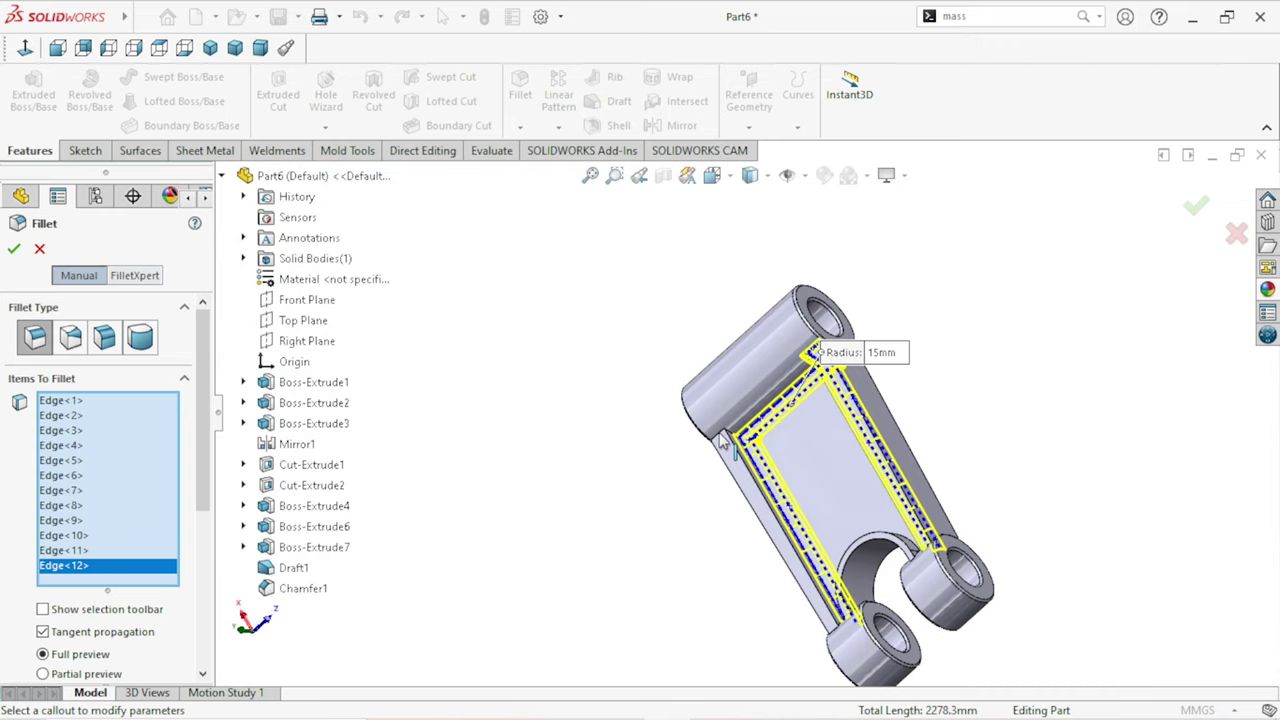
{"action": "scroll", "coordinate": [750, 455], "scroll_direction": "down", "scroll_amount": 2}
{"action": "scroll", "coordinate": [730, 440], "scroll_direction": "down", "scroll_amount": 2}
{"action": "scroll", "coordinate": [690, 425], "scroll_direction": "down", "scroll_amount": 2}
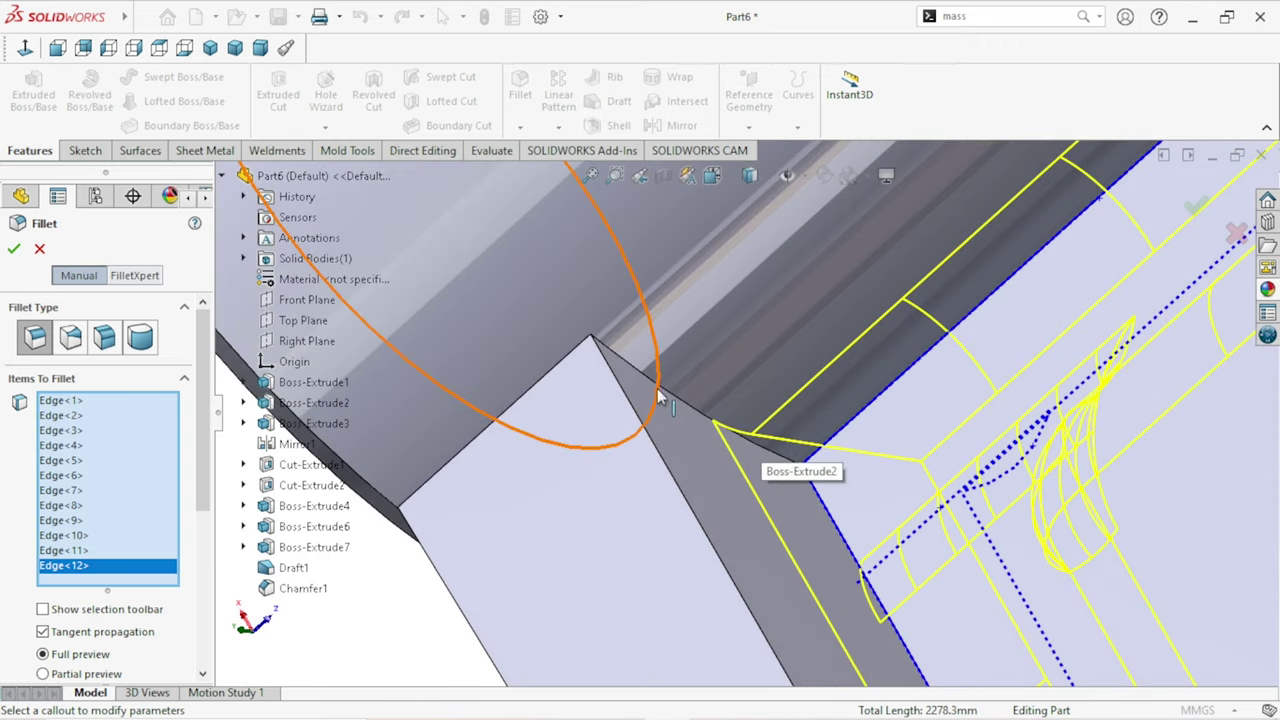
{"action": "left_click", "coordinate": [657, 396]}
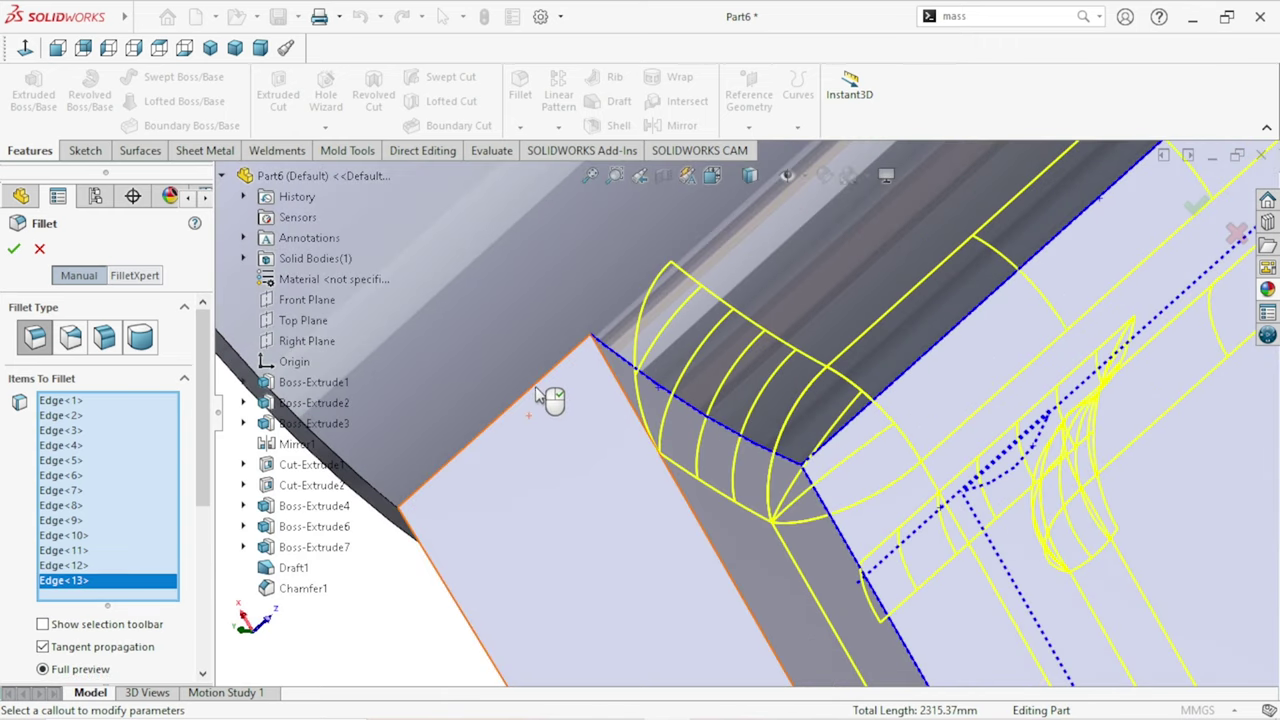
{"action": "left_click", "coordinate": [537, 393]}
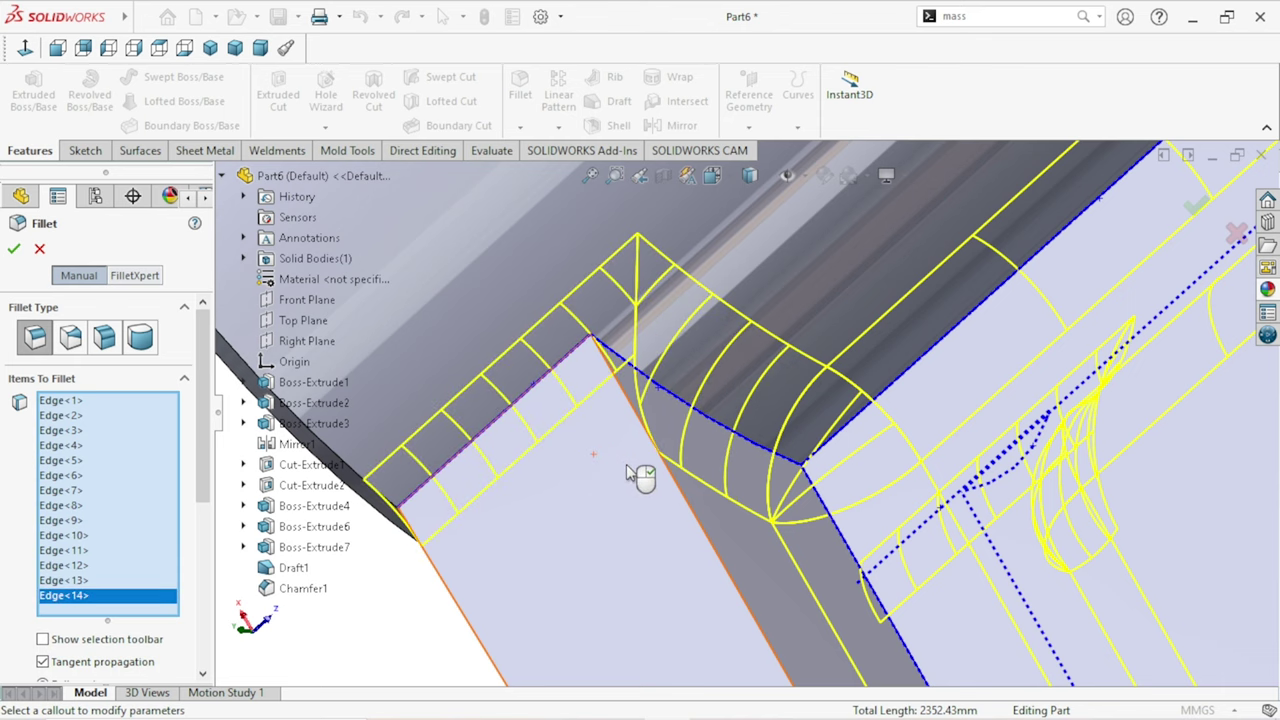
Step: Check the preview and accept the 15 mm fillet on all fourteen edges
{"action": "scroll", "coordinate": [640, 472], "scroll_direction": "up", "scroll_amount": 2}
{"action": "scroll", "coordinate": [740, 482], "scroll_direction": "up", "scroll_amount": 3}
{"action": "scroll", "coordinate": [832, 496], "scroll_direction": "up", "scroll_amount": 2}
{"action": "scroll", "coordinate": [890, 540], "scroll_direction": "up", "scroll_amount": 1}
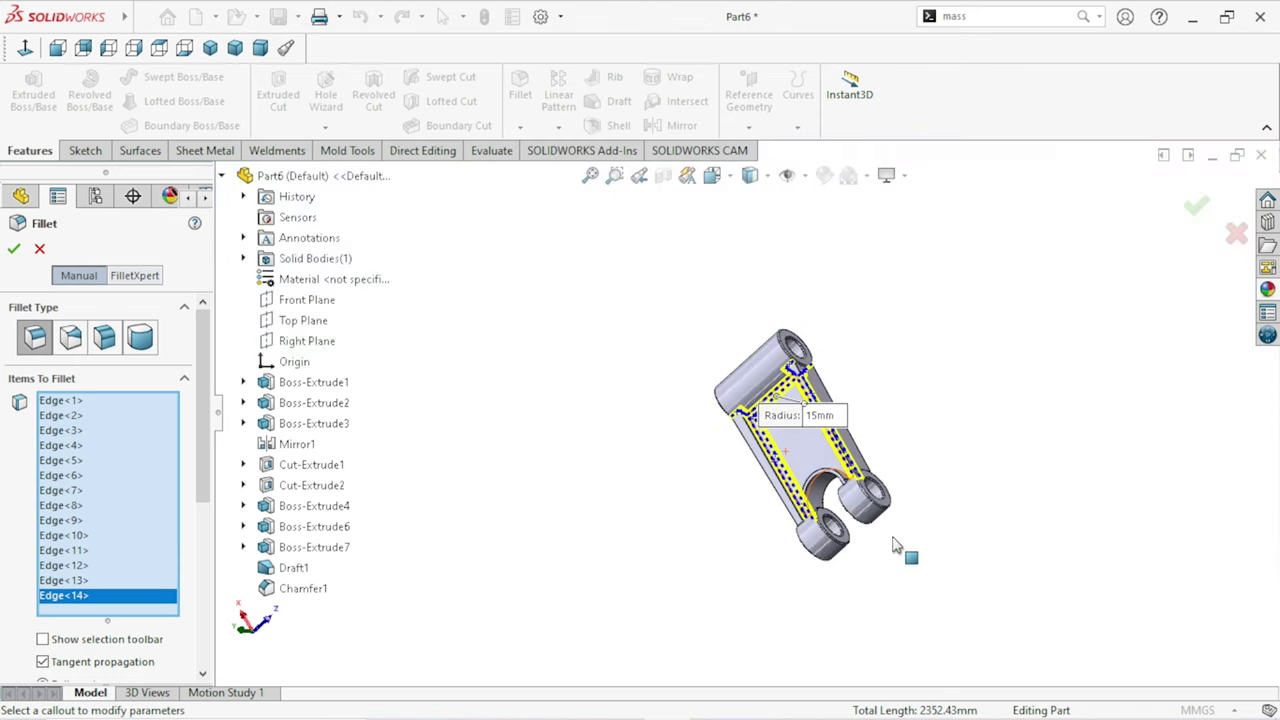
{"action": "middle_click_drag", "start_coordinate": [895, 541], "coordinate": [991, 408]}
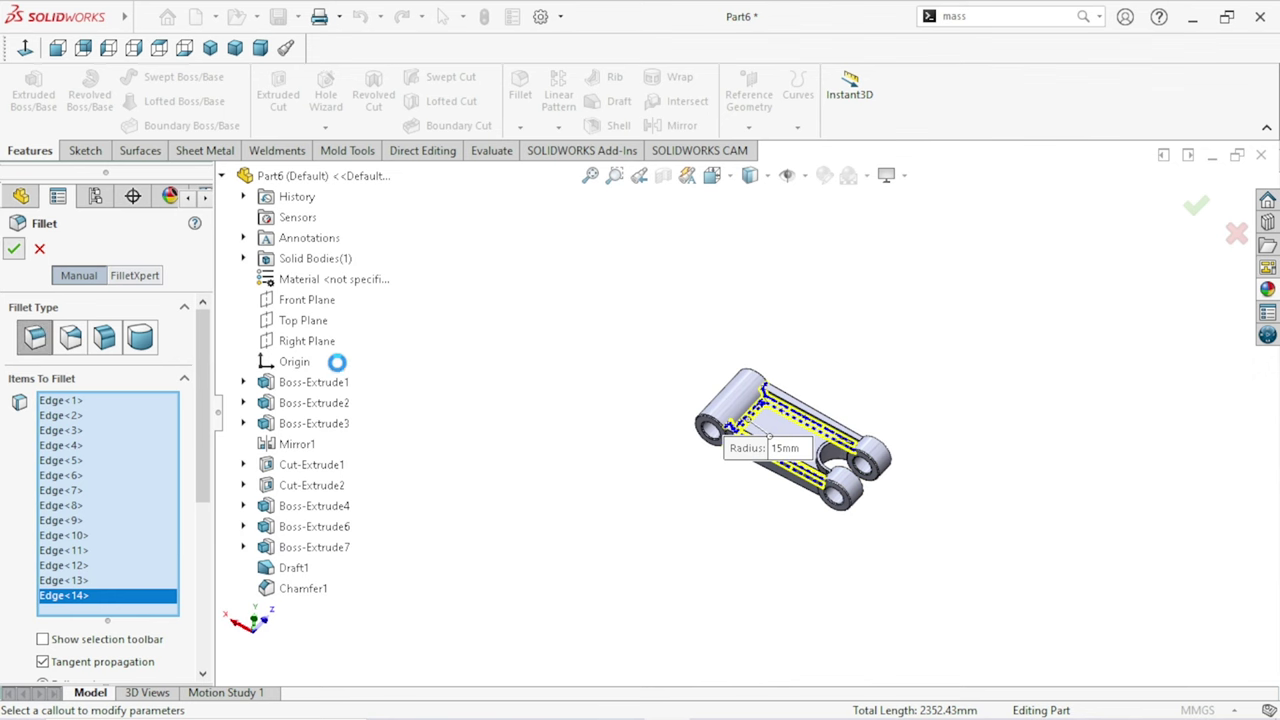
{"action": "key", "text": "Return"}
{"action": "scroll", "coordinate": [707, 450], "scroll_direction": "down", "scroll_amount": 2}
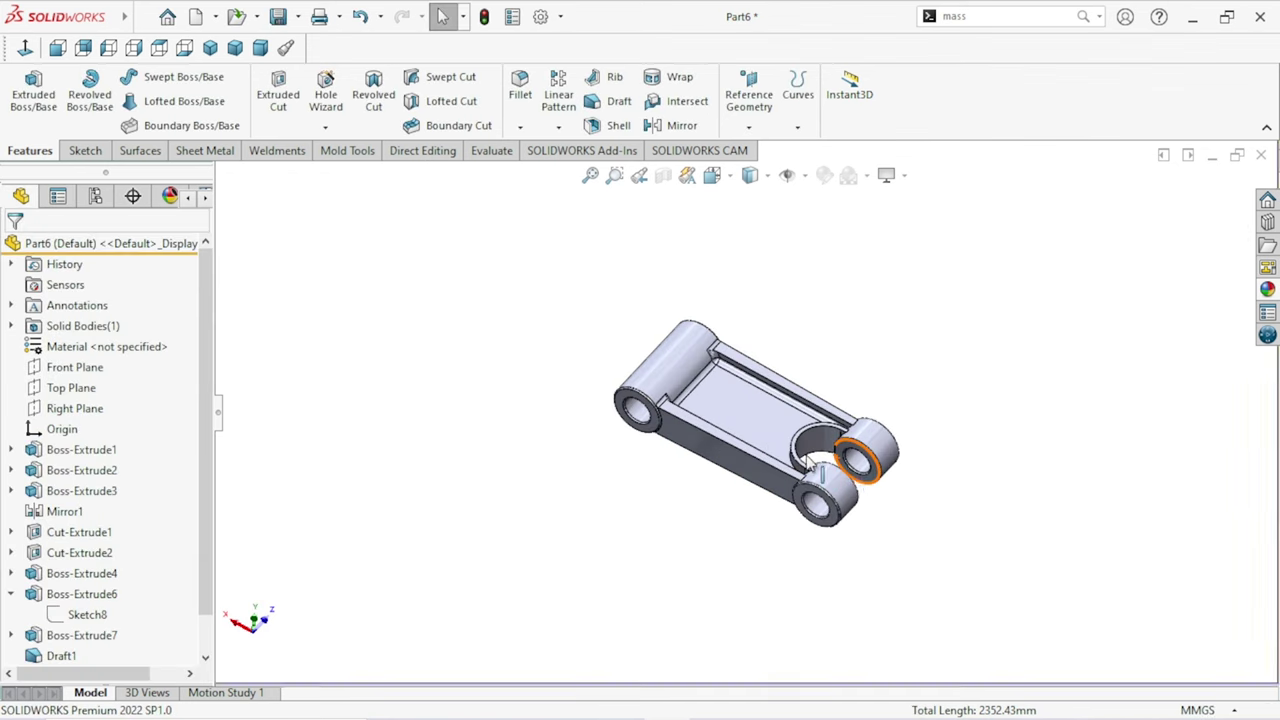
Step: Orbit and zoom around the part to inspect the filleted pocket corners of Fillet1
{"action": "scroll", "coordinate": [707, 450], "scroll_direction": "down", "scroll_amount": 1}
{"action": "scroll", "coordinate": [707, 450], "scroll_direction": "down", "scroll_amount": 2}
{"action": "scroll", "coordinate": [710, 448], "scroll_direction": "up", "scroll_amount": 1}
{"action": "mouse_move", "coordinate": [714, 449]}
{"action": "middle_mouse_down"}
{"action": "mouse_move", "coordinate": [688, 600]}
{"action": "mouse_move", "coordinate": [790, 455]}
{"action": "middle_mouse_up"}
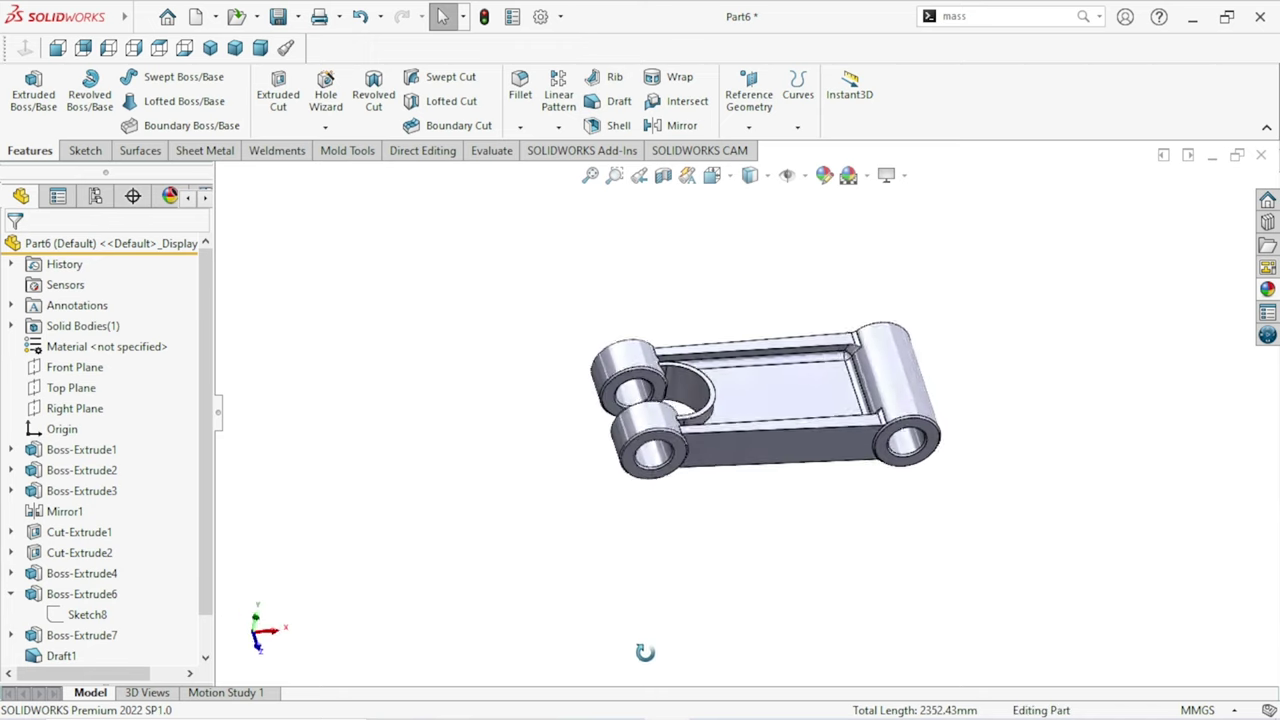
{"action": "scroll", "coordinate": [786, 452], "scroll_direction": "down", "scroll_amount": 2}
{"action": "scroll", "coordinate": [786, 452], "scroll_direction": "down", "scroll_amount": 3}
{"action": "scroll", "coordinate": [745, 497], "scroll_direction": "down", "scroll_amount": 1}
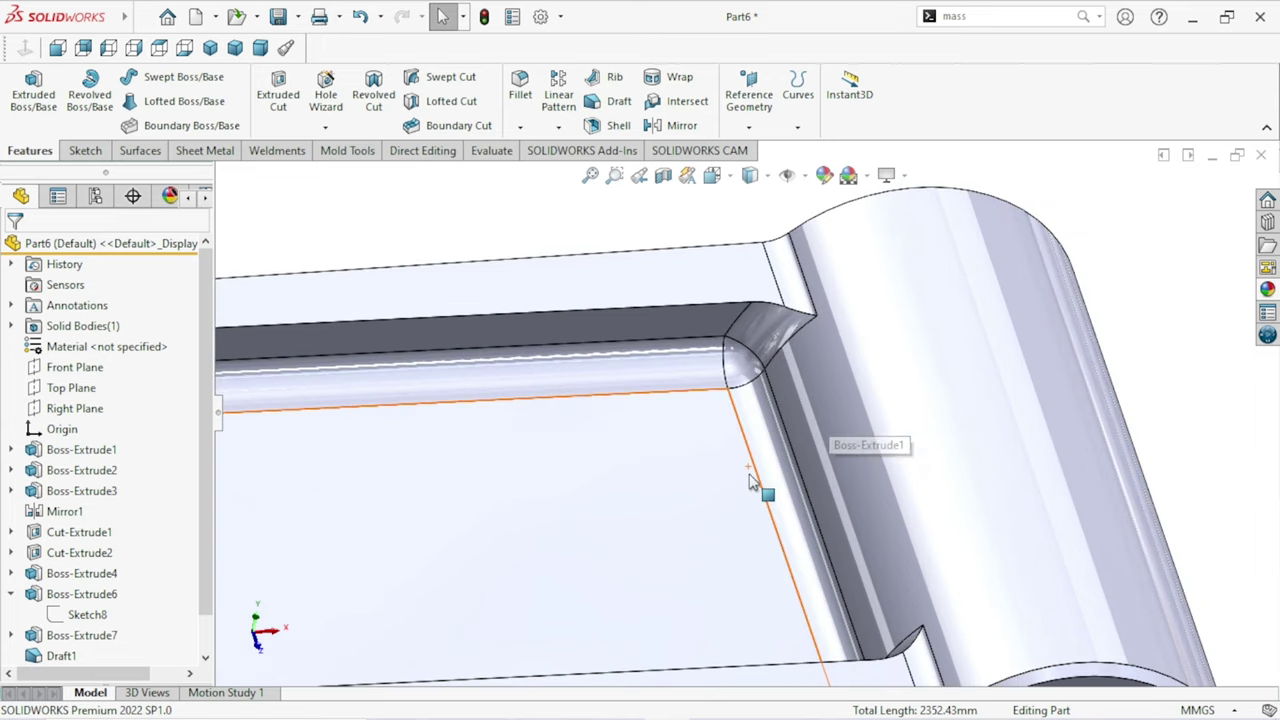
{"action": "scroll", "coordinate": [735, 515], "scroll_direction": "down", "scroll_amount": 1}
{"action": "scroll", "coordinate": [740, 450], "scroll_direction": "down", "scroll_amount": 1}
{"action": "mouse_move", "coordinate": [745, 366]}
{"action": "middle_mouse_down"}
{"action": "mouse_move", "coordinate": [699, 296]}
{"action": "mouse_move", "coordinate": [731, 354]}
{"action": "mouse_move", "coordinate": [737, 466]}
{"action": "mouse_move", "coordinate": [683, 620]}
{"action": "mouse_move", "coordinate": [737, 563]}
{"action": "mouse_move", "coordinate": [680, 514]}
{"action": "mouse_move", "coordinate": [754, 581]}
{"action": "mouse_move", "coordinate": [829, 403]}
{"action": "mouse_move", "coordinate": [789, 409]}
{"action": "mouse_move", "coordinate": [734, 337]}
{"action": "middle_mouse_up"}
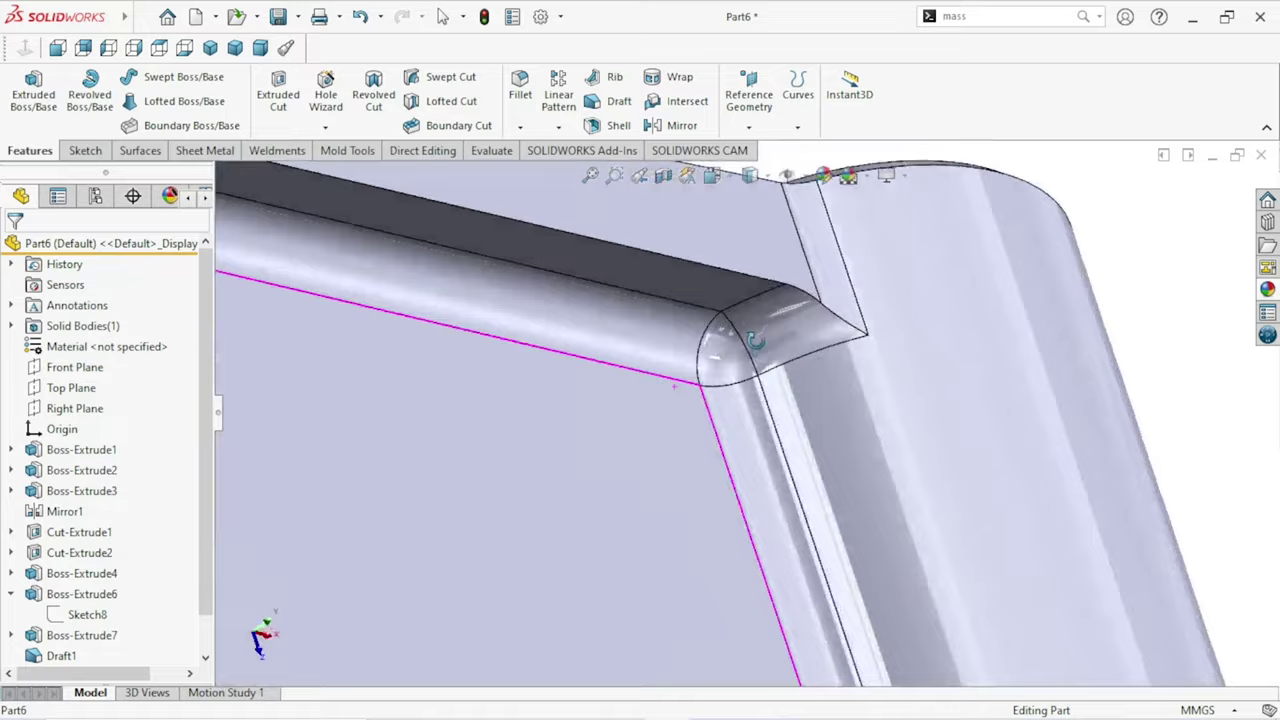
{"action": "scroll", "coordinate": [734, 400], "scroll_direction": "up", "scroll_amount": 5}
{"action": "scroll", "coordinate": [728, 415], "scroll_direction": "up", "scroll_amount": 3}
{"action": "mouse_move", "coordinate": [728, 415]}
{"action": "middle_mouse_down"}
{"action": "mouse_move", "coordinate": [663, 397]}
{"action": "mouse_move", "coordinate": [654, 429]}
{"action": "mouse_move", "coordinate": [633, 393]}
{"action": "middle_mouse_up"}
{"action": "scroll", "coordinate": [633, 393], "scroll_direction": "down", "scroll_amount": 3}
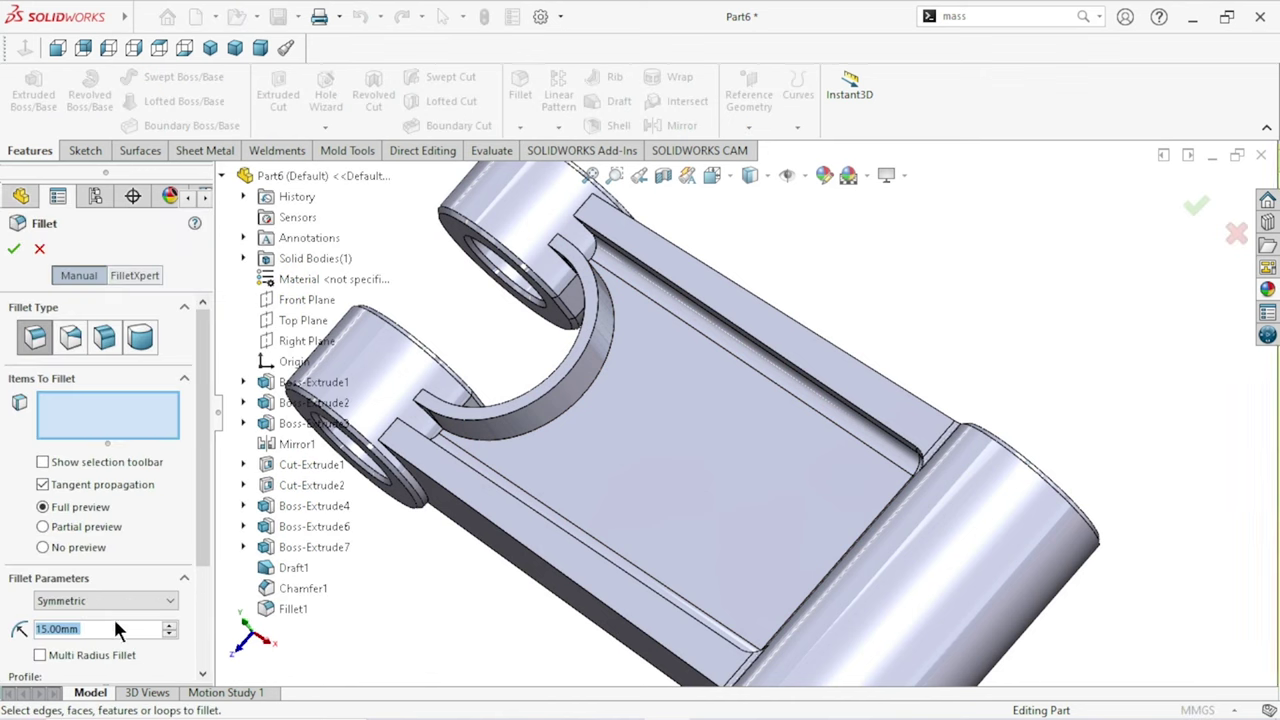
{"action": "type", "text": "5"}
Step: Set the new fillet radius to 8 mm and pick the first curved saddle wall edge
{"action": "key", "text": "Return"}
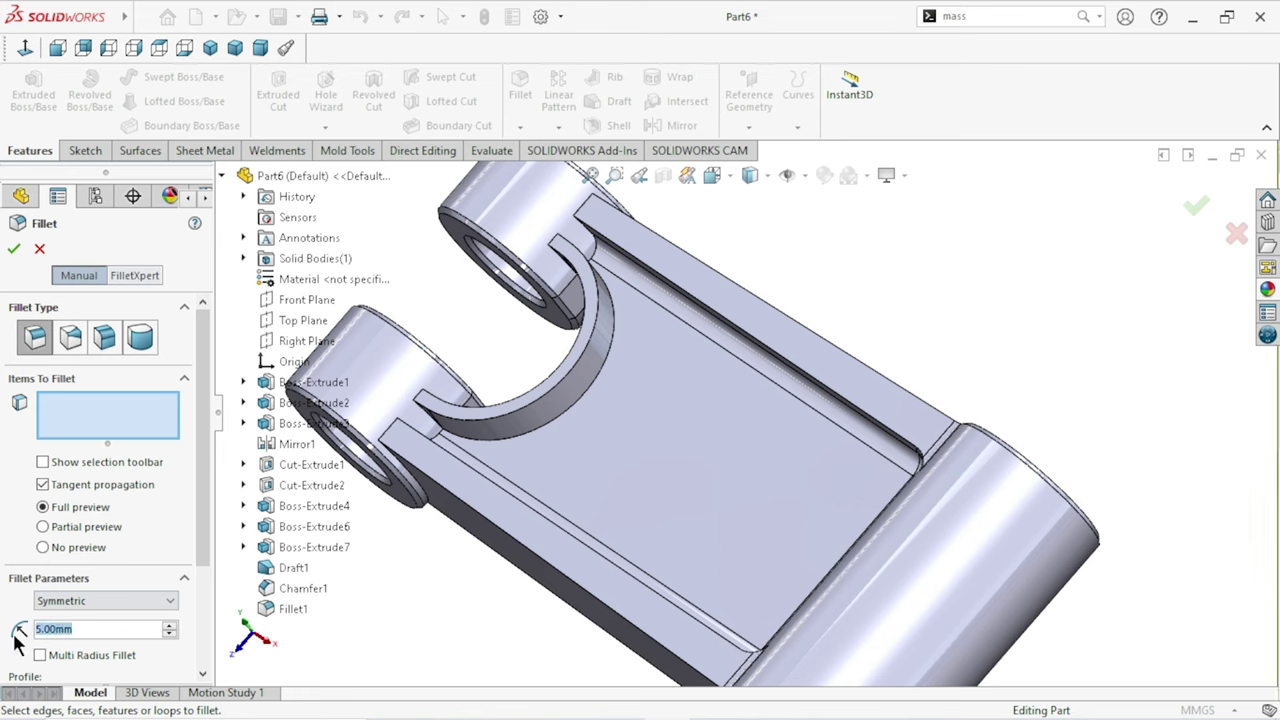
{"action": "left_click", "coordinate": [582, 395]}
{"action": "type", "text": "8"}
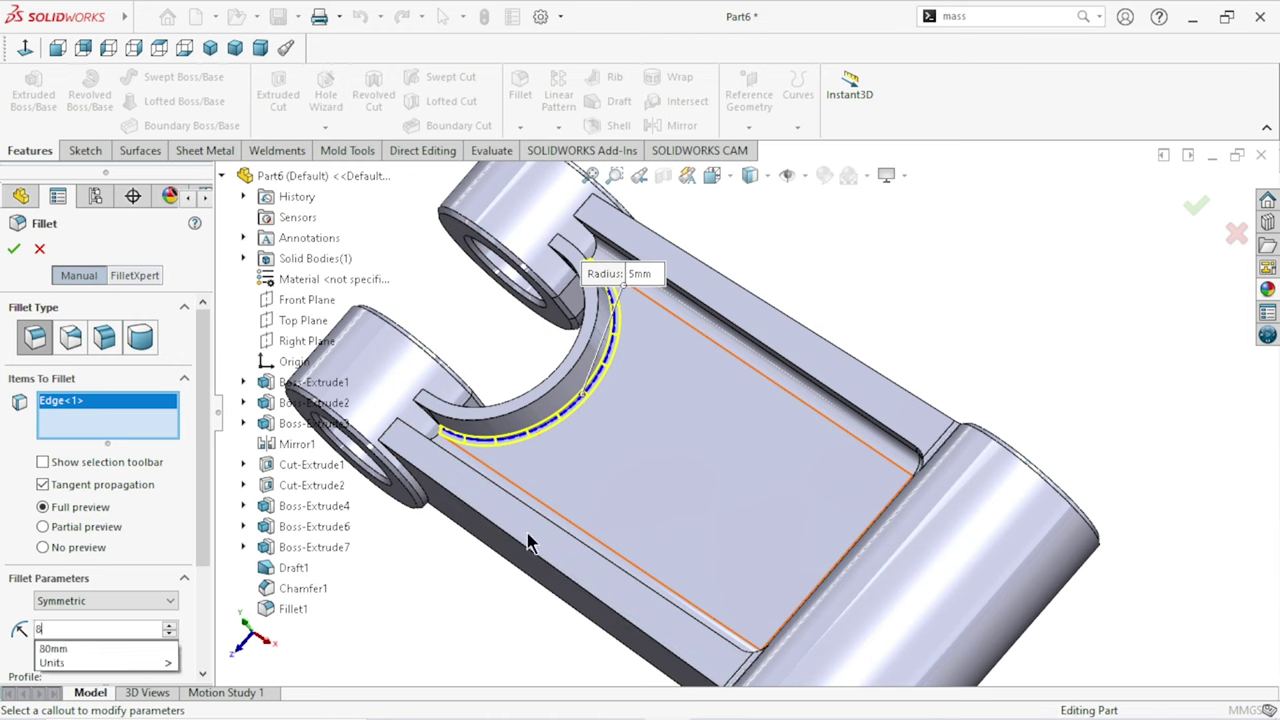
{"action": "key", "text": "Return"}
{"action": "scroll", "coordinate": [670, 437], "scroll_direction": "down", "scroll_amount": 3}
{"action": "scroll", "coordinate": [478, 455], "scroll_direction": "up", "scroll_amount": 5}
{"action": "mouse_move", "coordinate": [851, 349]}
{"action": "middle_mouse_down"}
{"action": "mouse_move", "coordinate": [814, 323]}
{"action": "mouse_move", "coordinate": [757, 337]}
{"action": "mouse_move", "coordinate": [708, 293]}
{"action": "middle_mouse_up"}
{"action": "scroll", "coordinate": [815, 397], "scroll_direction": "down", "scroll_amount": 2}
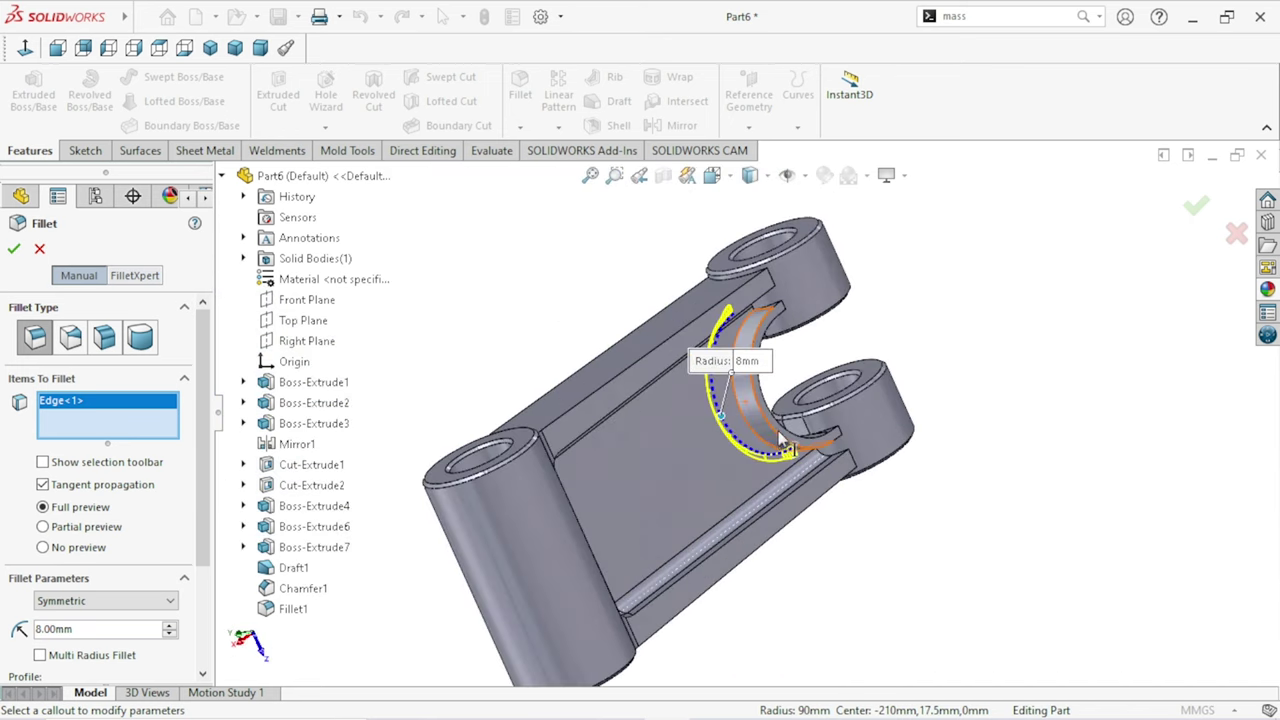
{"action": "scroll", "coordinate": [780, 395], "scroll_direction": "down", "scroll_amount": 3}
{"action": "scroll", "coordinate": [740, 392], "scroll_direction": "down", "scroll_amount": 3}
Step: Add the second and third saddle wall edges to the 8 mm fillet
{"action": "left_click", "coordinate": [717, 400]}
{"action": "scroll", "coordinate": [746, 430], "scroll_direction": "up", "scroll_amount": 5}
{"action": "mouse_move", "coordinate": [729, 443]}
{"action": "middle_mouse_down"}
{"action": "mouse_move", "coordinate": [781, 437]}
{"action": "mouse_move", "coordinate": [820, 271]}
{"action": "mouse_move", "coordinate": [827, 362]}
{"action": "mouse_move", "coordinate": [640, 300]}
{"action": "middle_mouse_up"}
{"action": "scroll", "coordinate": [637, 345], "scroll_direction": "down", "scroll_amount": 1}
{"action": "scroll", "coordinate": [637, 345], "scroll_direction": "down", "scroll_amount": 3}
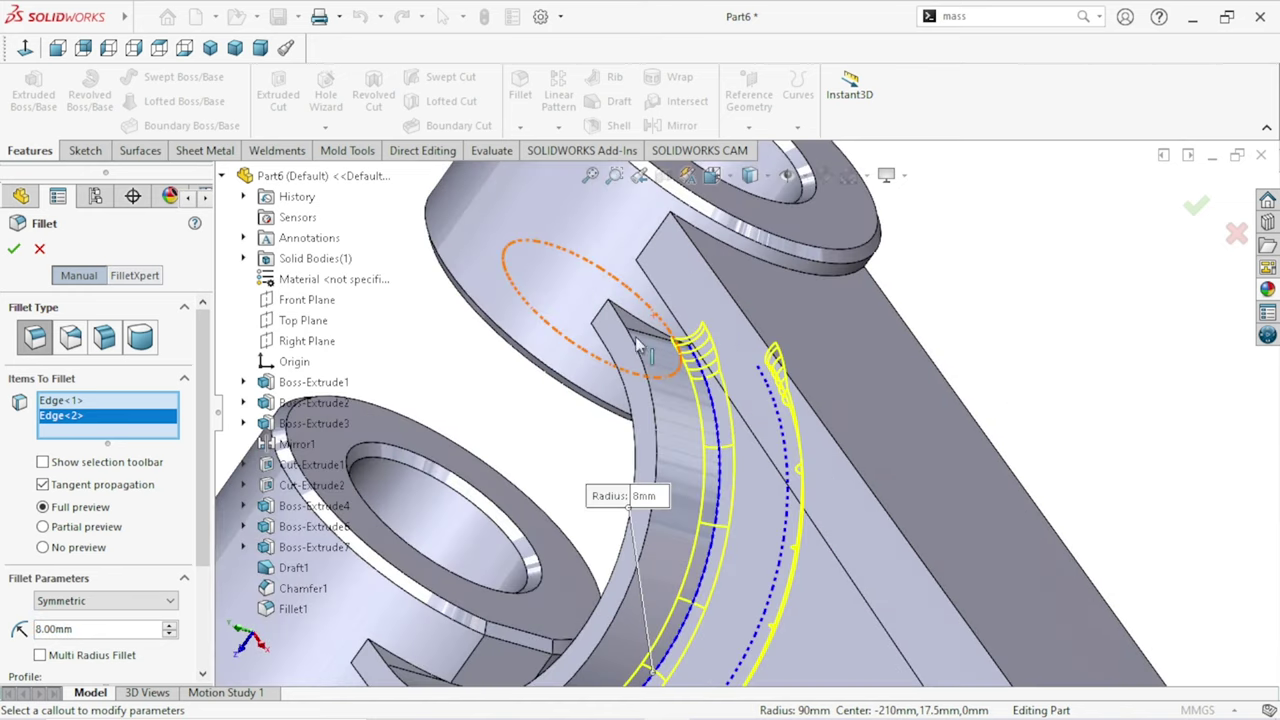
{"action": "scroll", "coordinate": [637, 345], "scroll_direction": "down", "scroll_amount": 3}
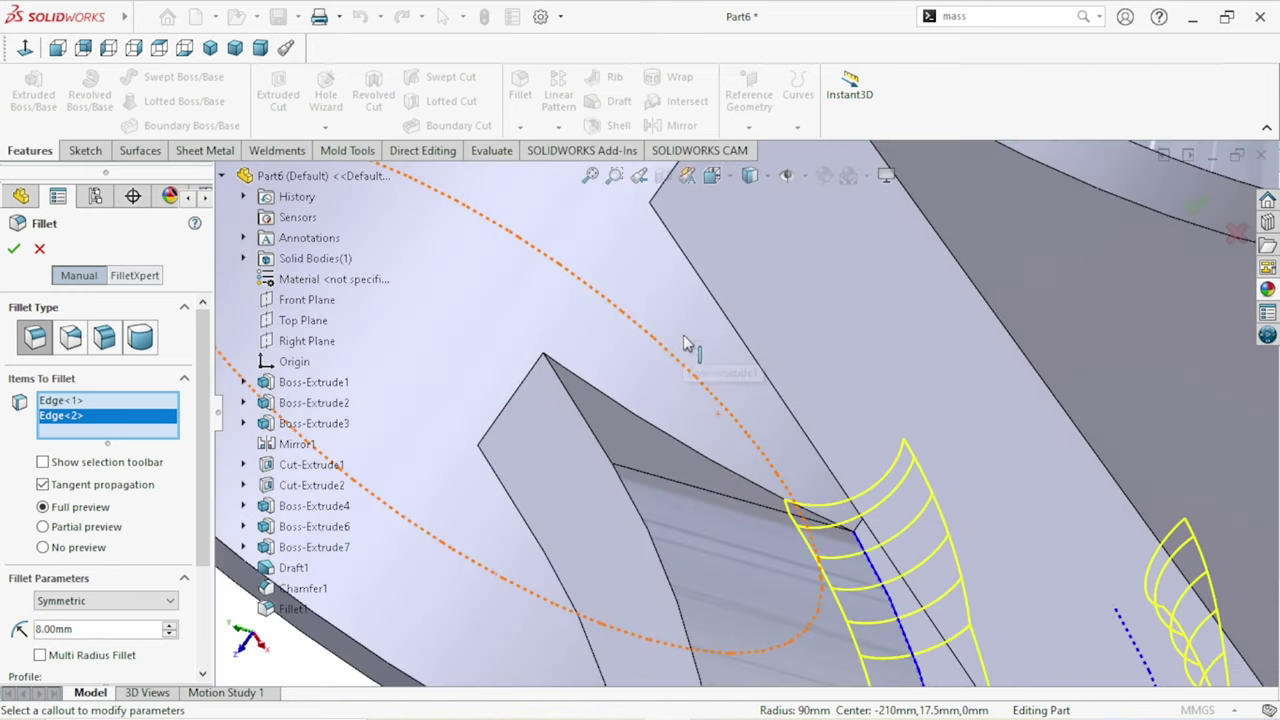
{"action": "left_click", "coordinate": [708, 464]}
{"action": "scroll", "coordinate": [758, 541], "scroll_direction": "up", "scroll_amount": 3}
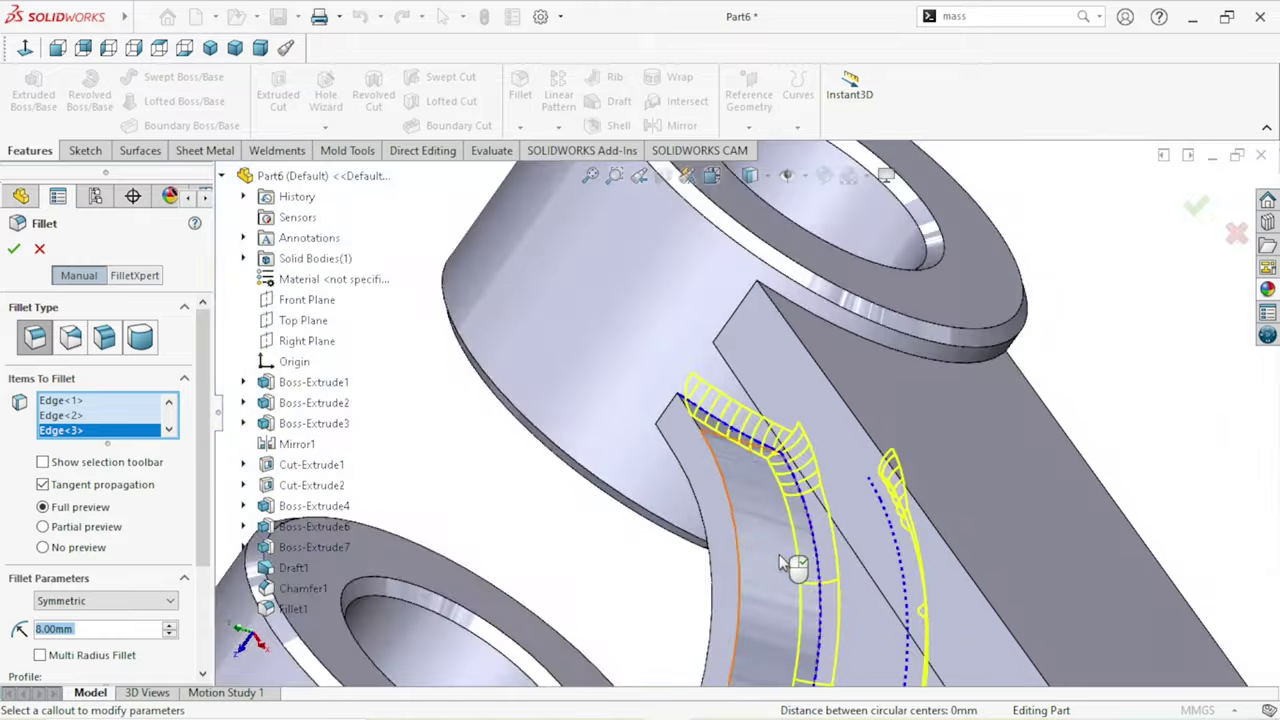
{"action": "scroll", "coordinate": [758, 545], "scroll_direction": "up", "scroll_amount": 3}
{"action": "scroll", "coordinate": [757, 548], "scroll_direction": "up", "scroll_amount": 2}
Step: Add the fourth and fifth saddle edges to the 8 mm fillet
{"action": "middle_click_drag", "start_coordinate": [757, 548], "coordinate": [771, 515]}
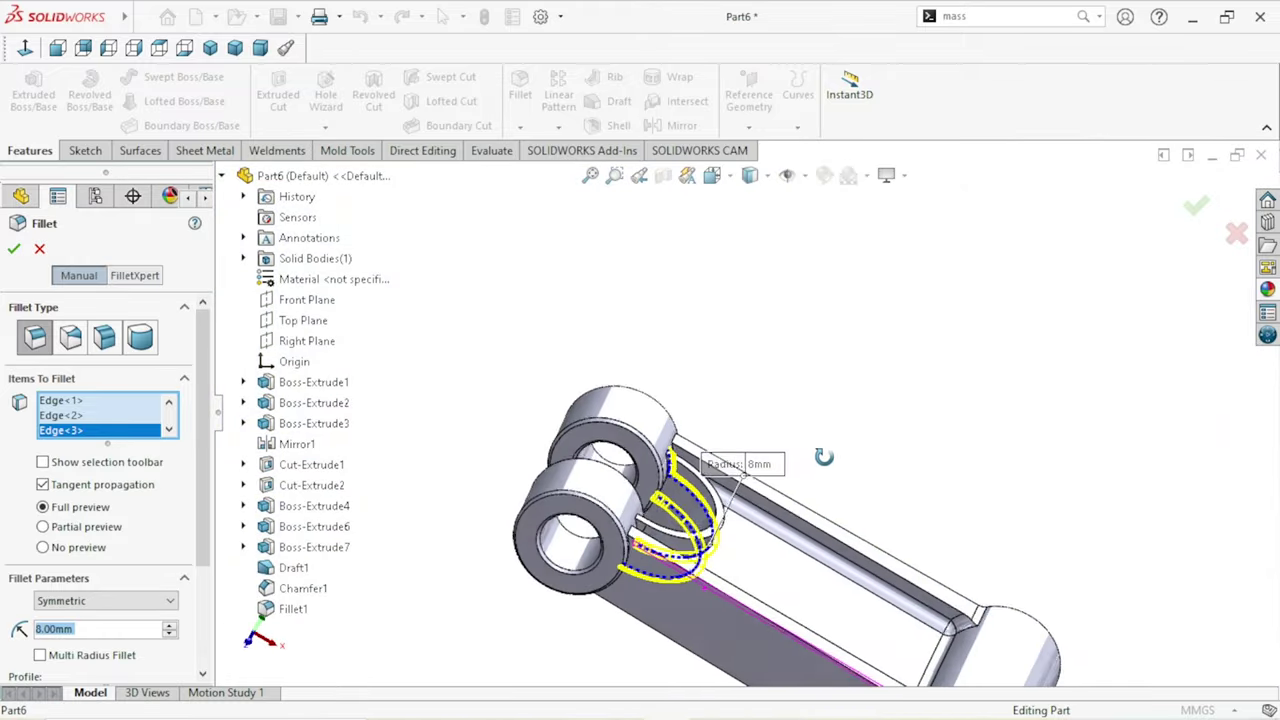
{"action": "scroll", "coordinate": [654, 565], "scroll_direction": "down", "scroll_amount": 2}
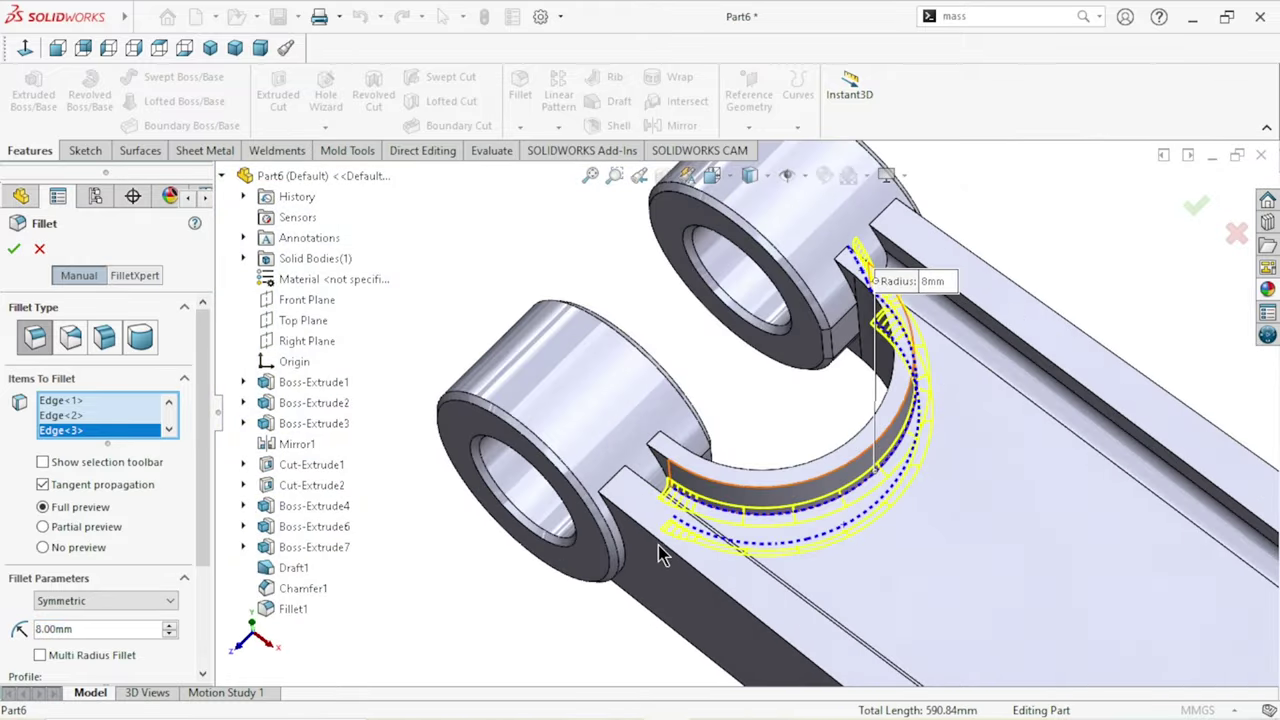
{"action": "scroll", "coordinate": [670, 515], "scroll_direction": "down", "scroll_amount": 2}
{"action": "scroll", "coordinate": [690, 460], "scroll_direction": "down", "scroll_amount": 2}
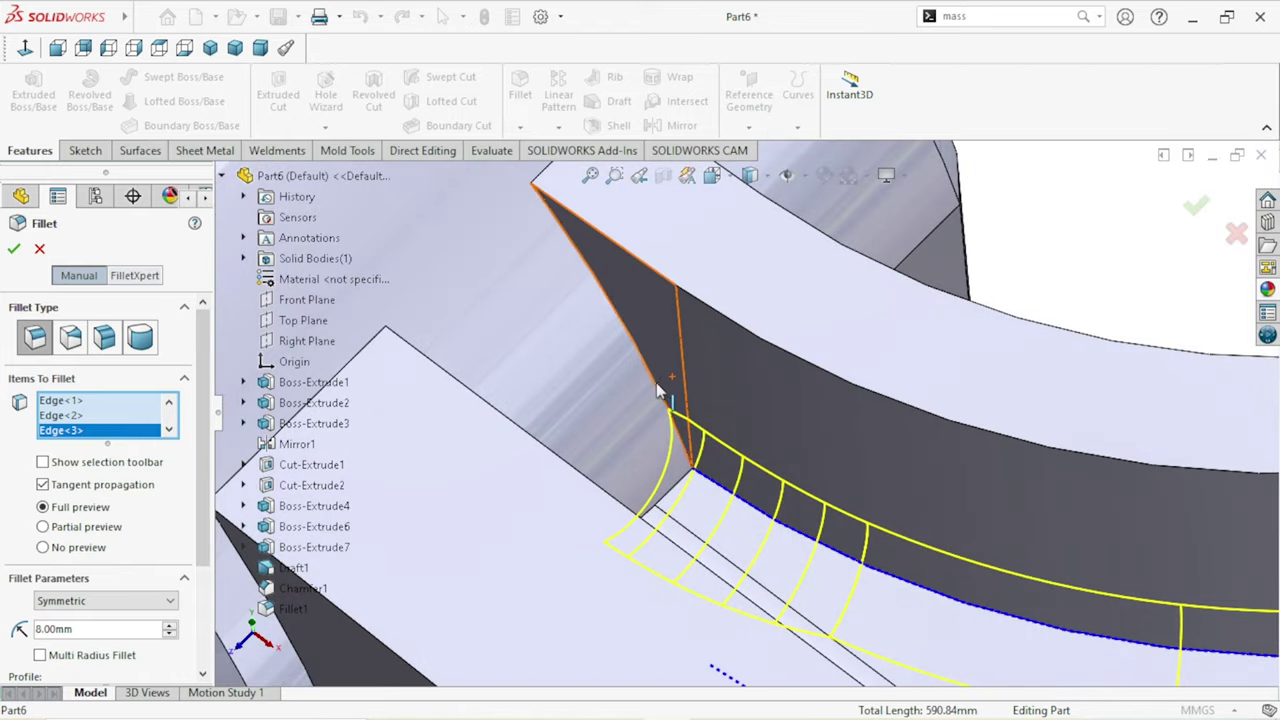
{"action": "left_click", "coordinate": [657, 393]}
{"action": "mouse_move", "coordinate": [694, 449]}
{"action": "middle_mouse_down"}
{"action": "mouse_move", "coordinate": [728, 443]}
{"action": "mouse_move", "coordinate": [700, 435]}
{"action": "mouse_move", "coordinate": [598, 497]}
{"action": "middle_mouse_up"}
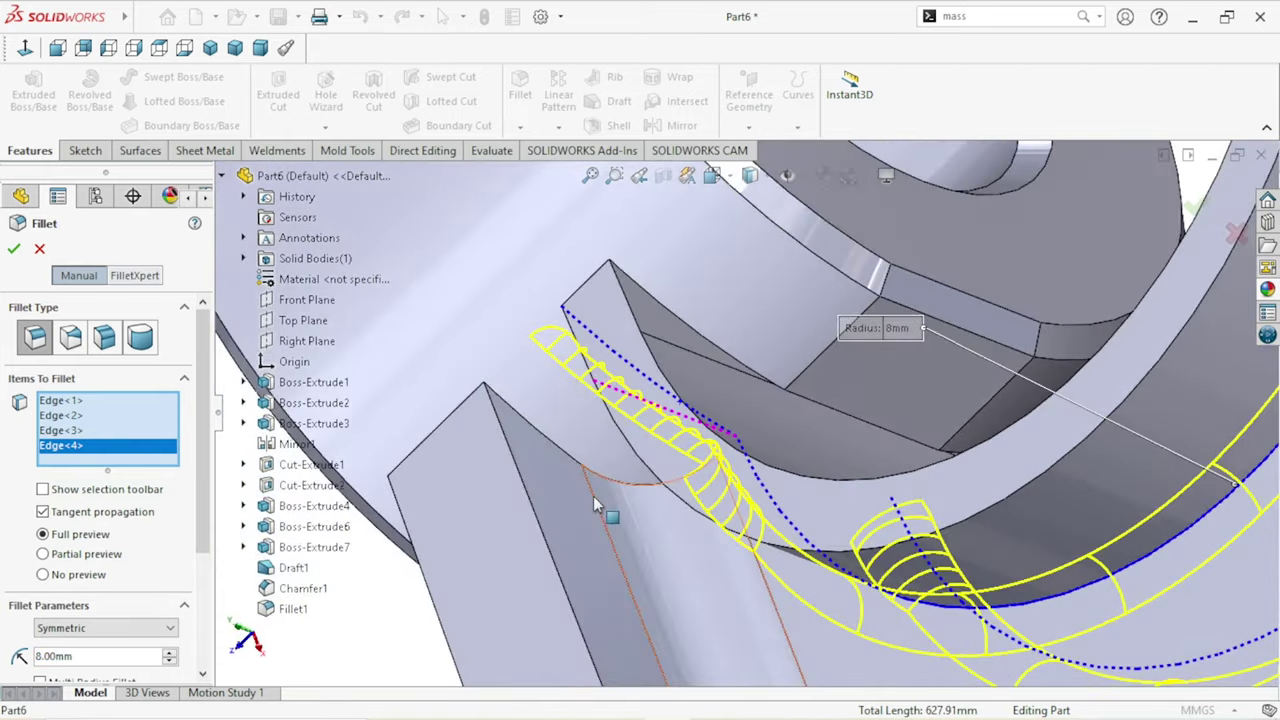
{"action": "left_click", "coordinate": [578, 465]}
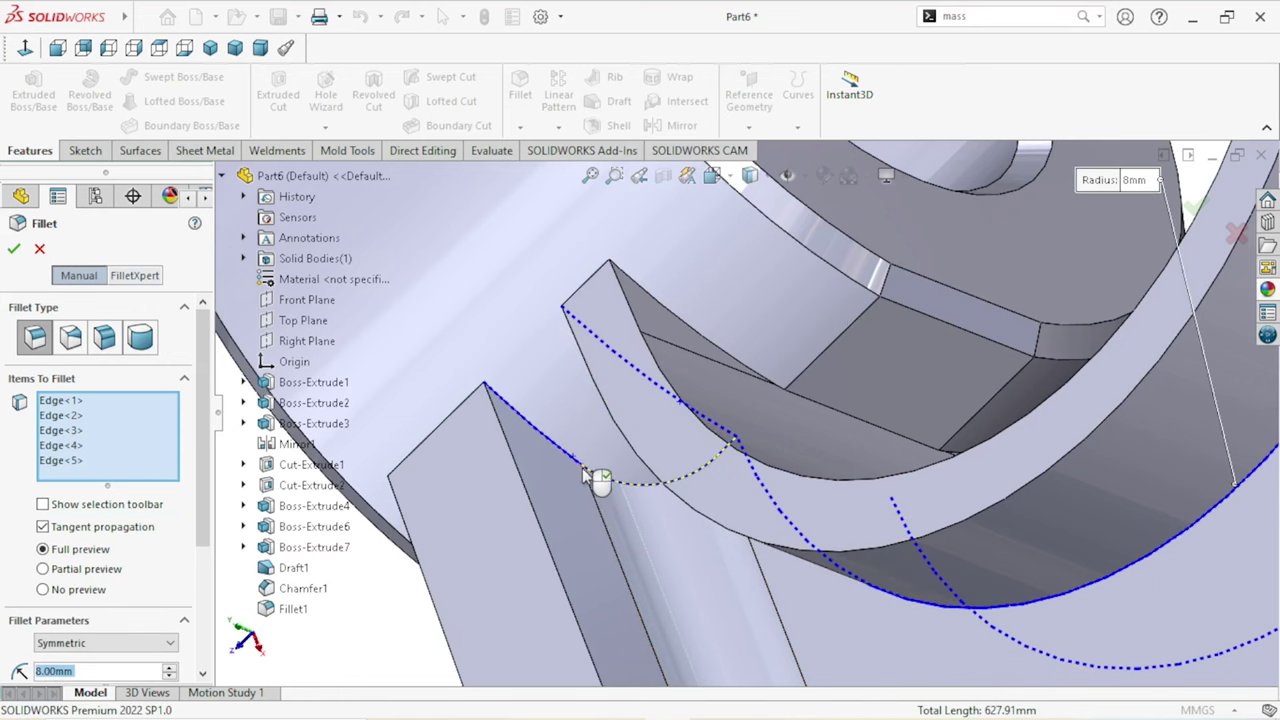
Step: Drop the fifth edge and a stray top face from the 8 mm fillet, then add another saddle edge
{"action": "right_click", "coordinate": [63, 467]}
{"action": "left_click", "coordinate": [90, 493]}
{"action": "mouse_move", "coordinate": [595, 478]}
{"action": "middle_mouse_down"}
{"action": "mouse_move", "coordinate": [700, 410]}
{"action": "mouse_move", "coordinate": [705, 392]}
{"action": "middle_mouse_up"}
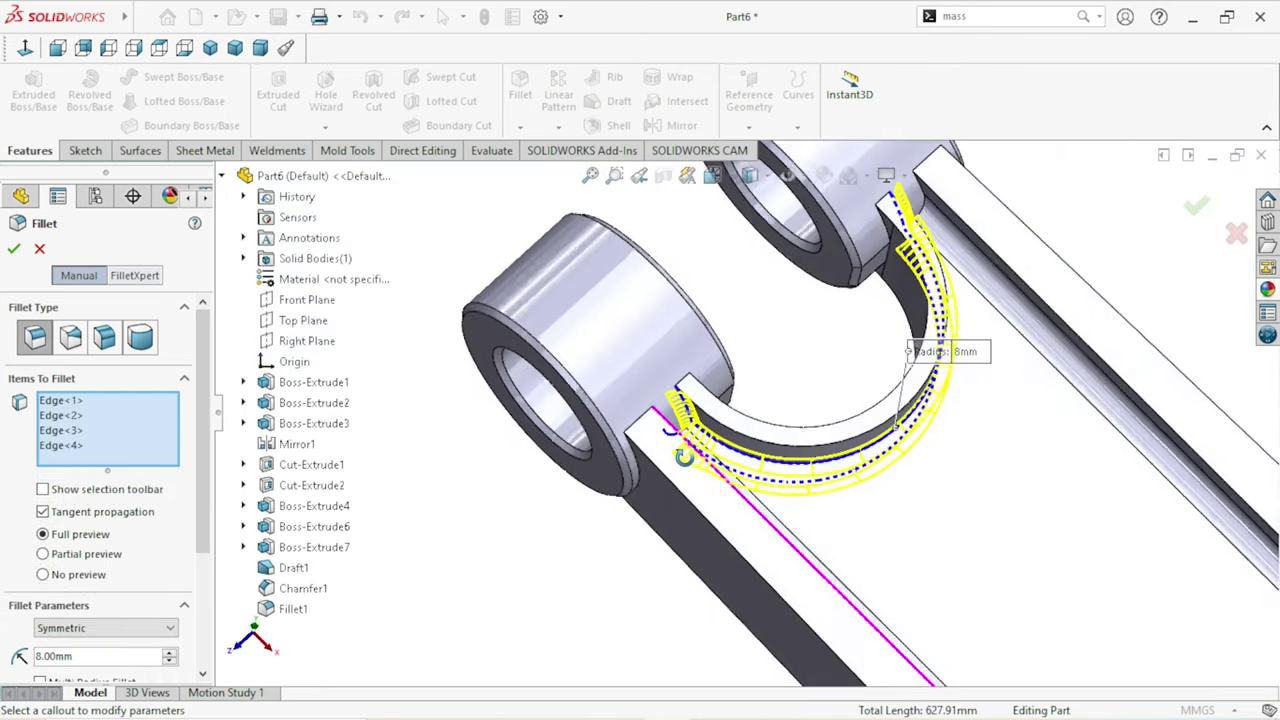
{"action": "scroll", "coordinate": [705, 393], "scroll_direction": "down", "scroll_amount": 2}
{"action": "scroll", "coordinate": [720, 390], "scroll_direction": "down", "scroll_amount": 2}
{"action": "scroll", "coordinate": [740, 386], "scroll_direction": "down", "scroll_amount": 2}
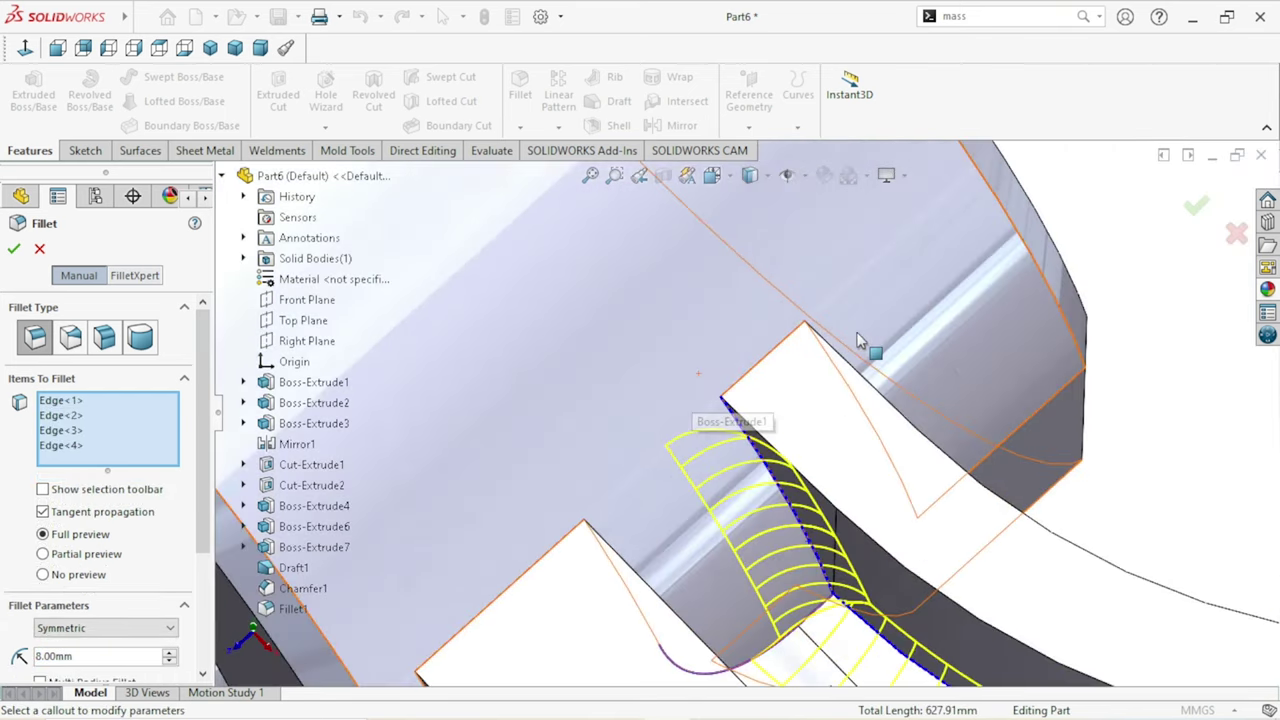
{"action": "left_click", "coordinate": [754, 383]}
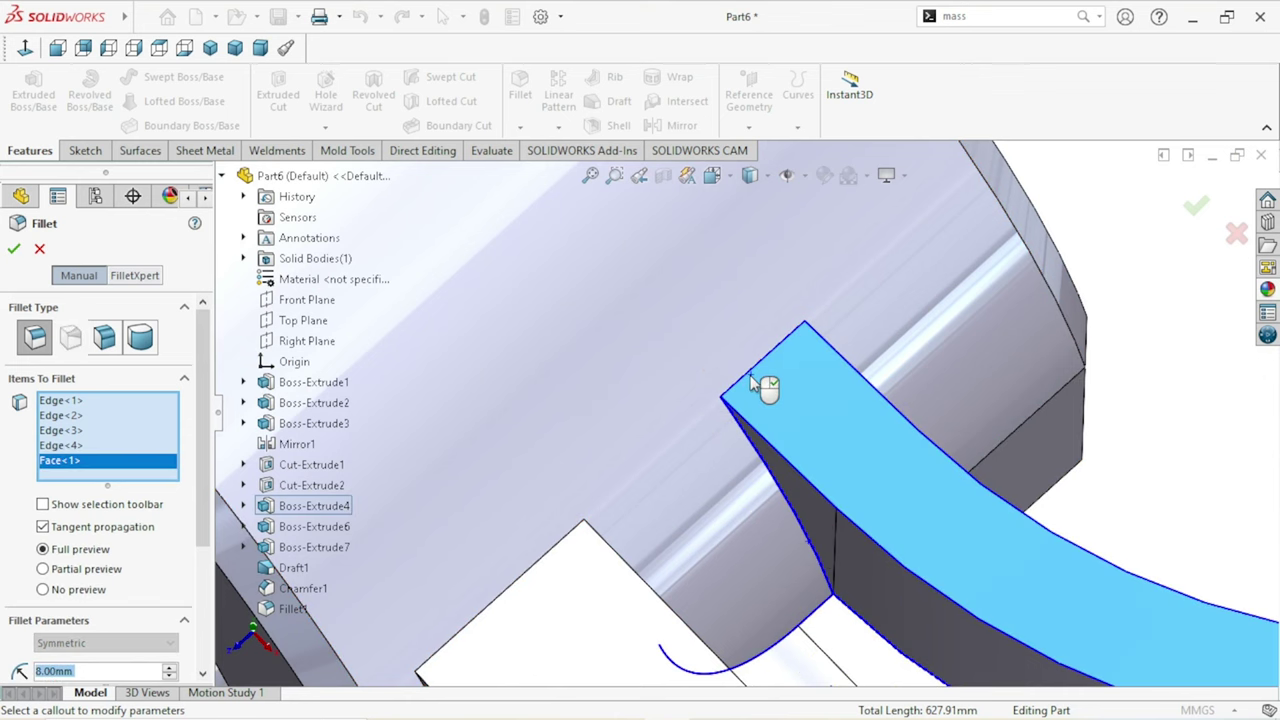
{"action": "right_click", "coordinate": [90, 464]}
{"action": "left_click", "coordinate": [115, 492]}
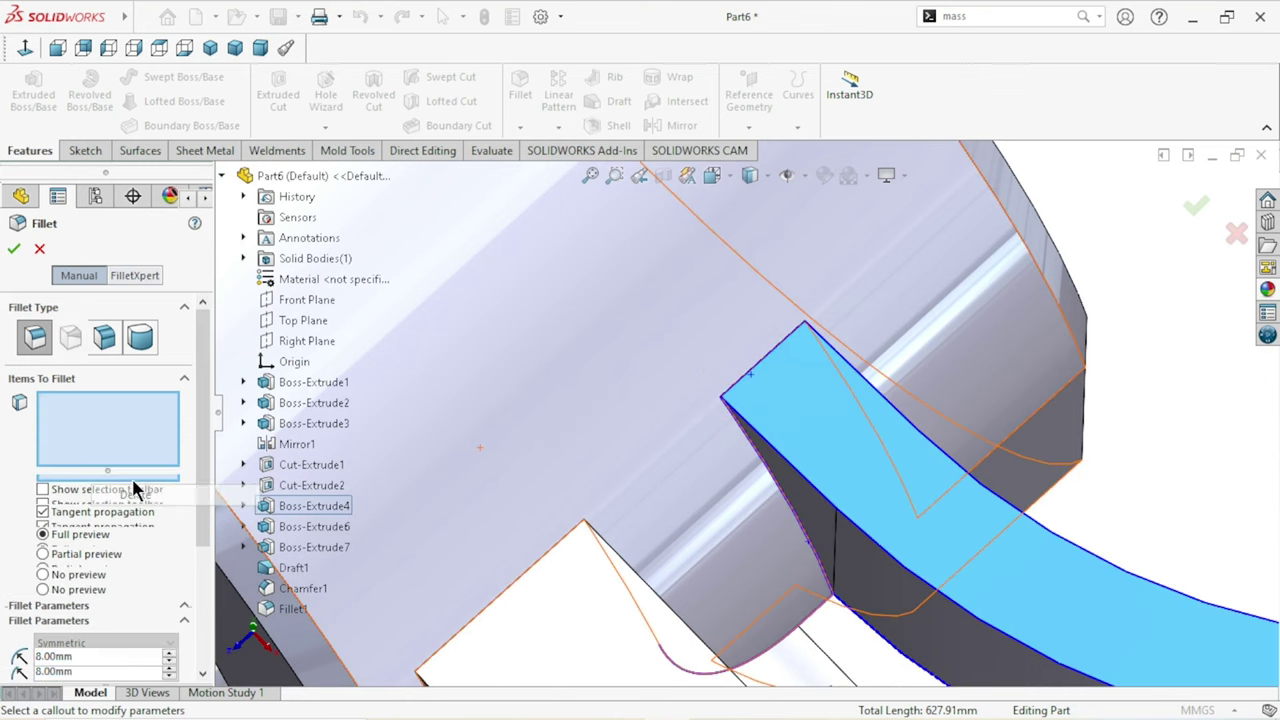
{"action": "left_click", "coordinate": [755, 378]}
Step: Add another pocket edge to the fillet, deleting the wall's top face picked by mistake
{"action": "scroll", "coordinate": [790, 460], "scroll_direction": "up", "scroll_amount": 3}
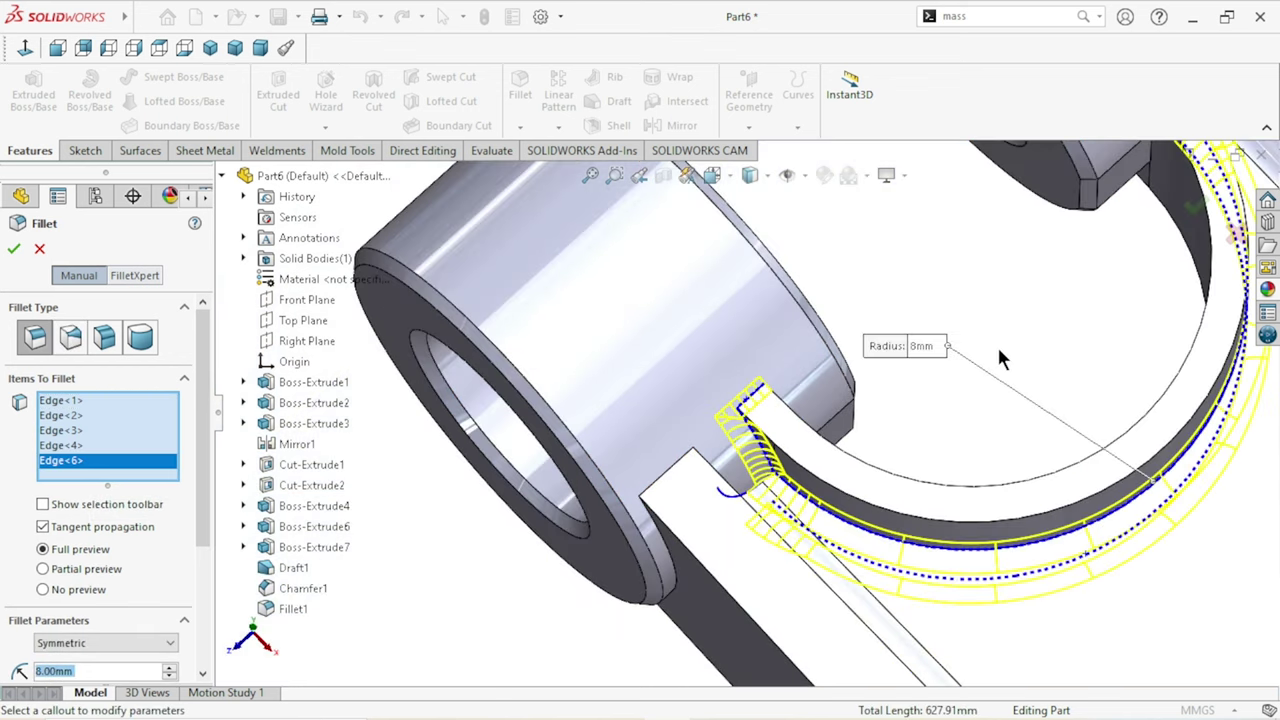
{"action": "scroll", "coordinate": [1003, 358], "scroll_direction": "up", "scroll_amount": 3}
{"action": "scroll", "coordinate": [980, 225], "scroll_direction": "down", "scroll_amount": 5}
{"action": "scroll", "coordinate": [915, 228], "scroll_direction": "down", "scroll_amount": 3}
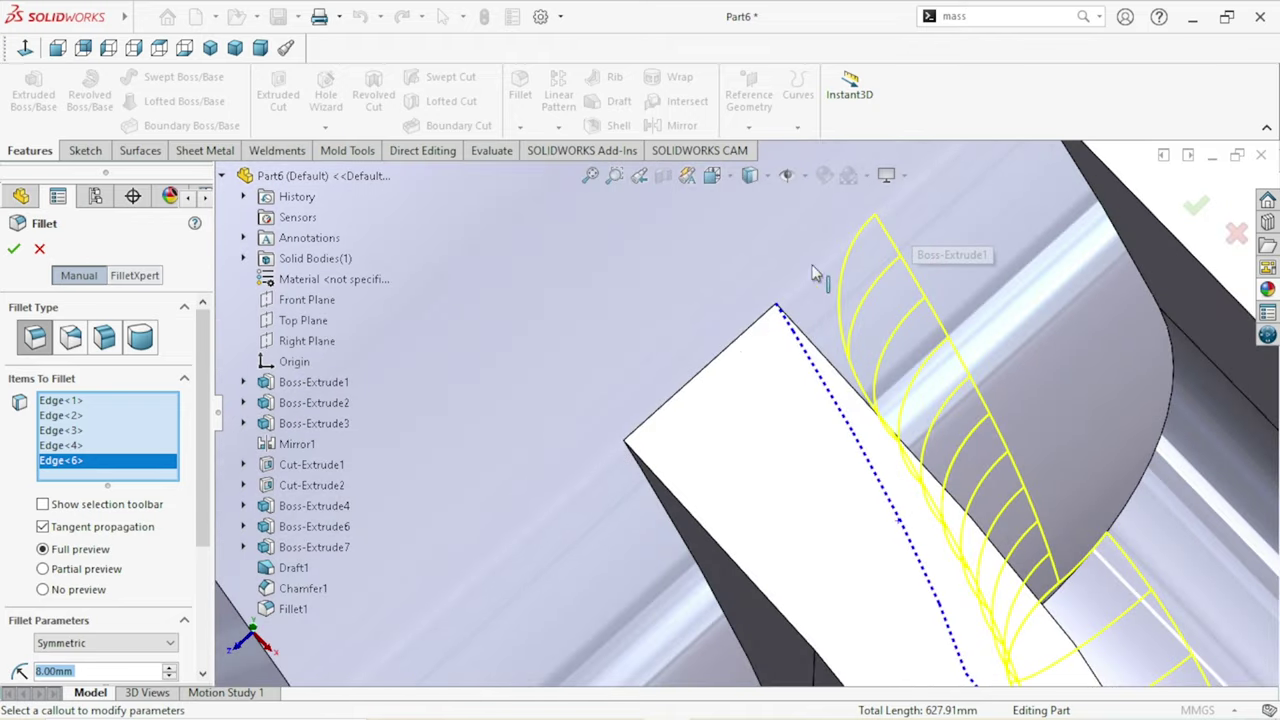
{"action": "left_click", "coordinate": [735, 352]}
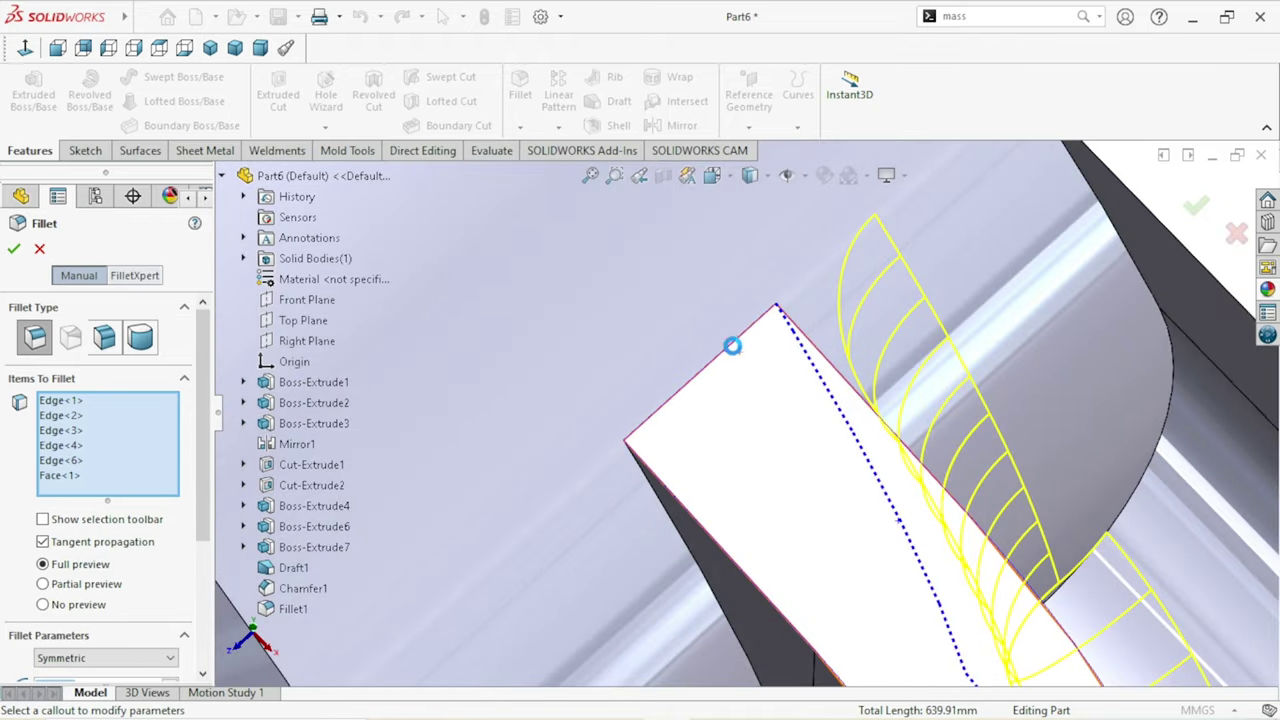
{"action": "right_click", "coordinate": [62, 485]}
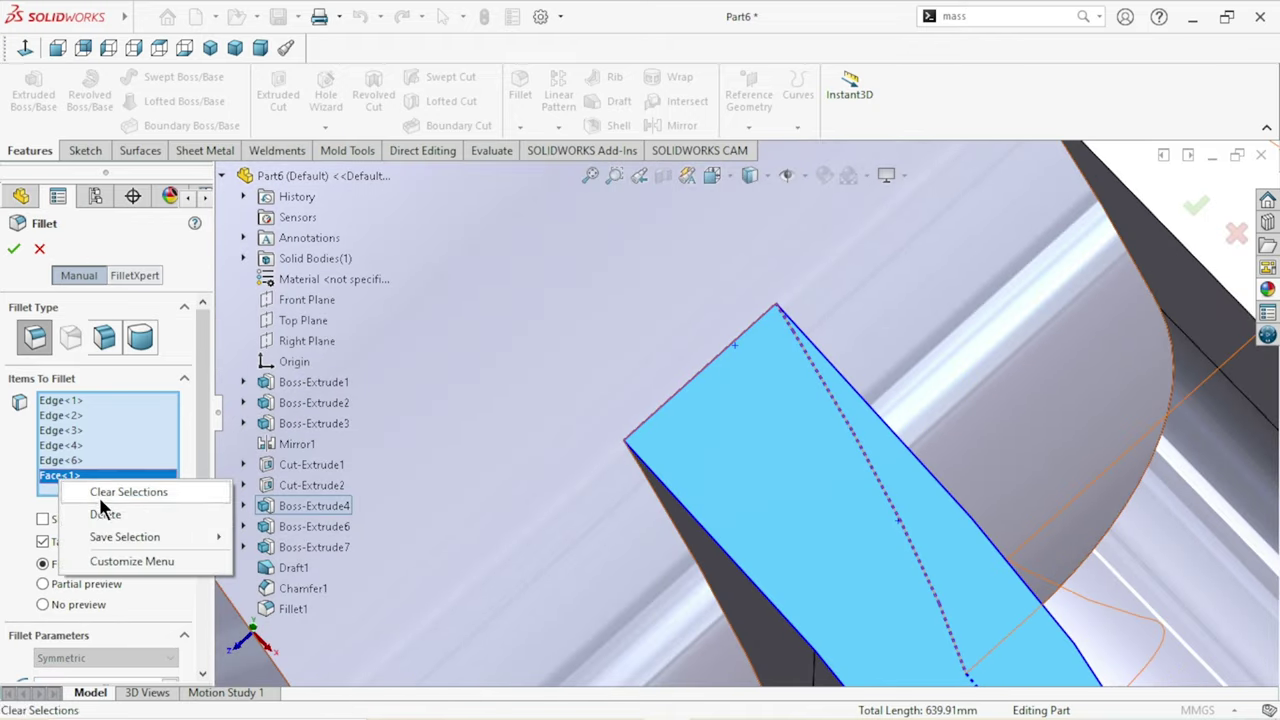
{"action": "left_click", "coordinate": [104, 516]}
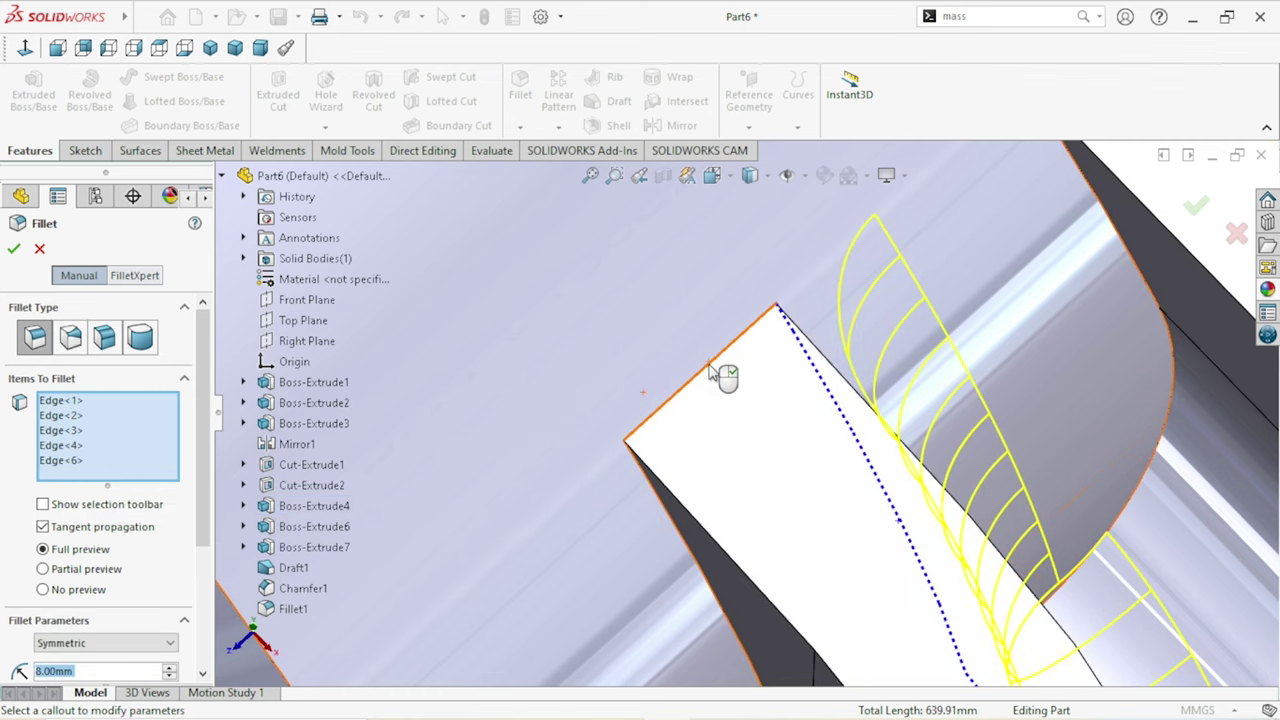
{"action": "left_click", "coordinate": [714, 371]}
Step: Add the next edge chain around both lugs to the fillet
{"action": "scroll", "coordinate": [730, 485], "scroll_direction": "up", "scroll_amount": 4}
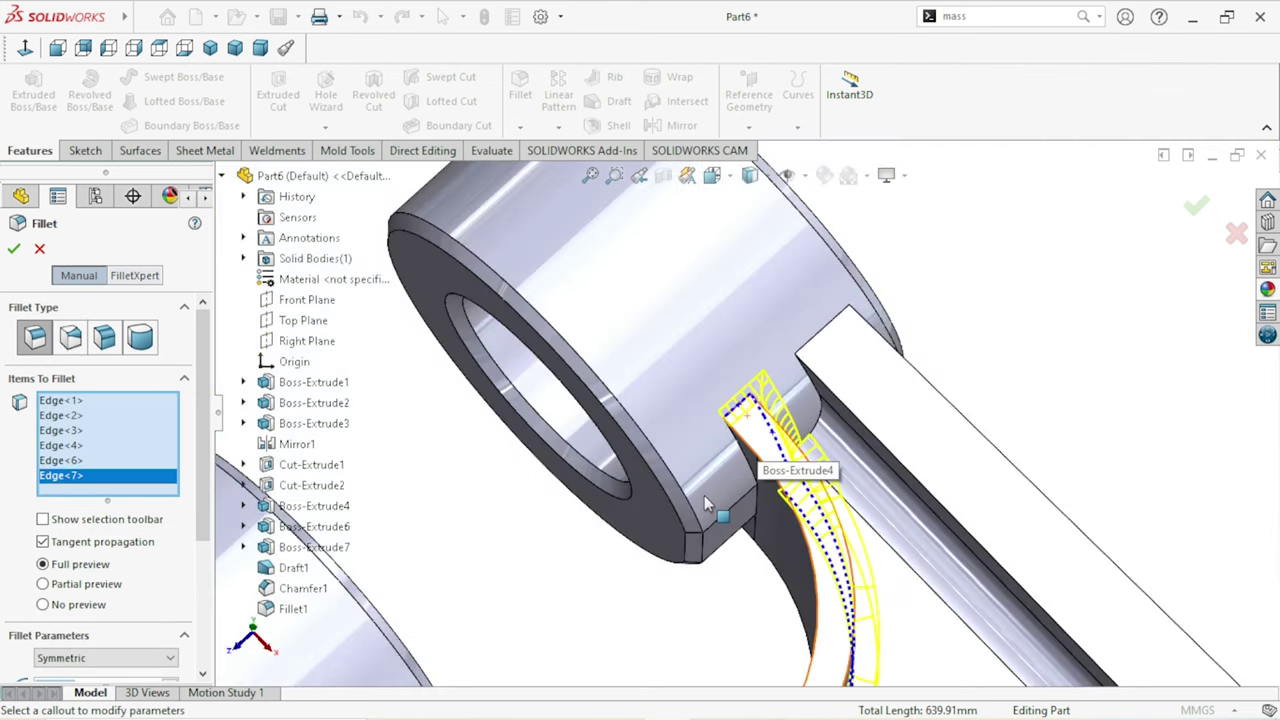
{"action": "scroll", "coordinate": [722, 490], "scroll_direction": "up", "scroll_amount": 5}
{"action": "middle_click_drag", "start_coordinate": [725, 375], "coordinate": [735, 422]}
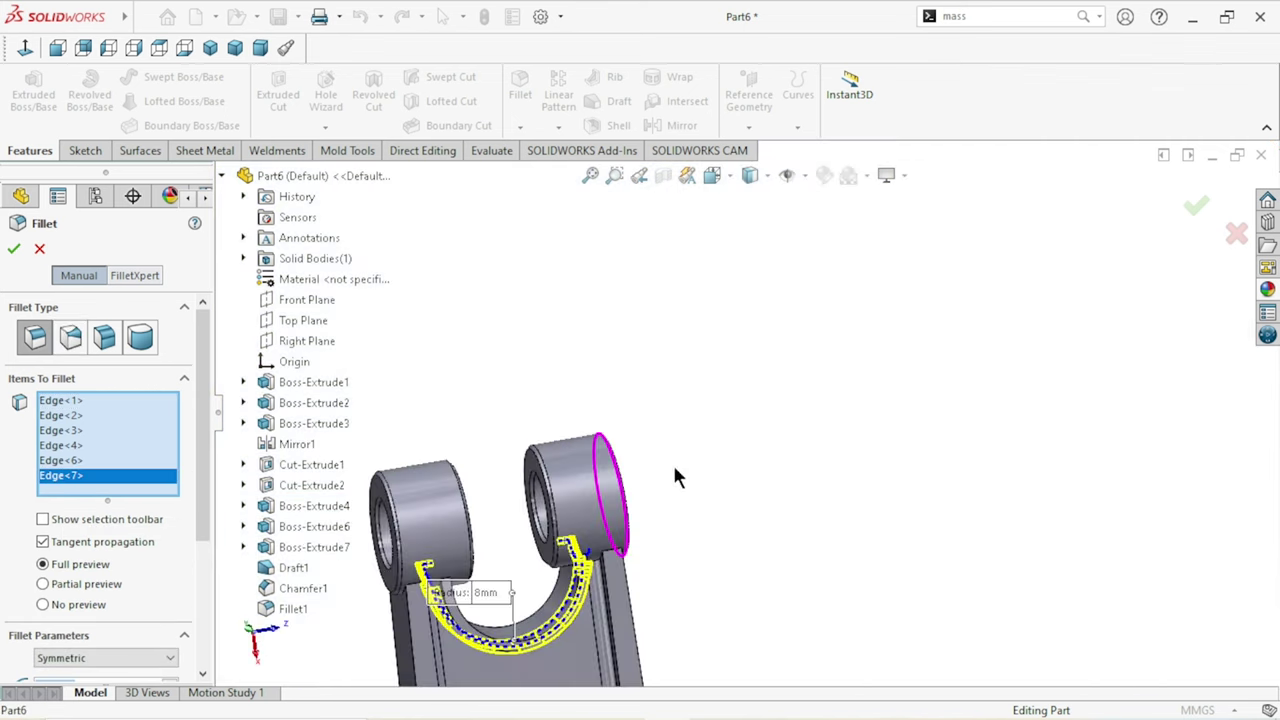
{"action": "scroll", "coordinate": [735, 420], "scroll_direction": "down", "scroll_amount": 1}
{"action": "scroll", "coordinate": [745, 410], "scroll_direction": "down", "scroll_amount": 2}
{"action": "scroll", "coordinate": [765, 400], "scroll_direction": "down", "scroll_amount": 2}
{"action": "scroll", "coordinate": [785, 390], "scroll_direction": "down", "scroll_amount": 3}
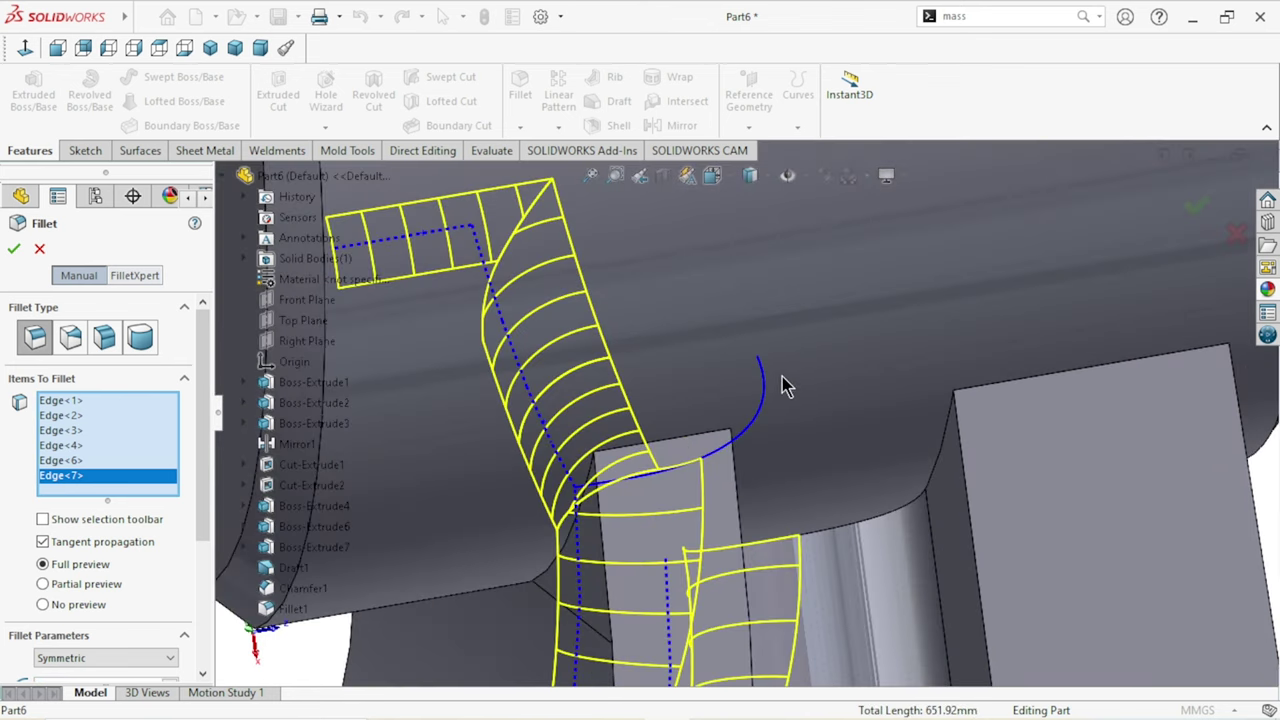
{"action": "left_click", "coordinate": [745, 438]}
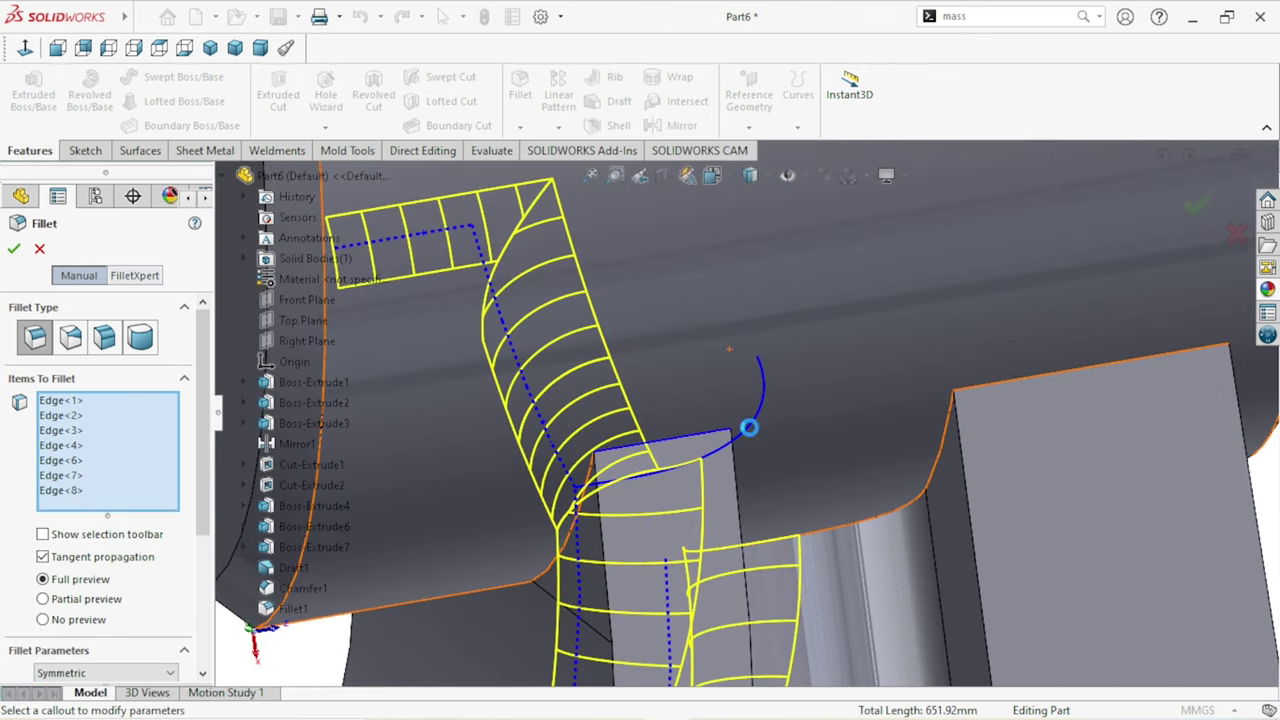
Step: Add the lug's top edge to the fillet, removing the face picked by mistake
{"action": "scroll", "coordinate": [745, 438], "scroll_direction": "up", "scroll_amount": 3}
{"action": "scroll", "coordinate": [735, 425], "scroll_direction": "up", "scroll_amount": 2}
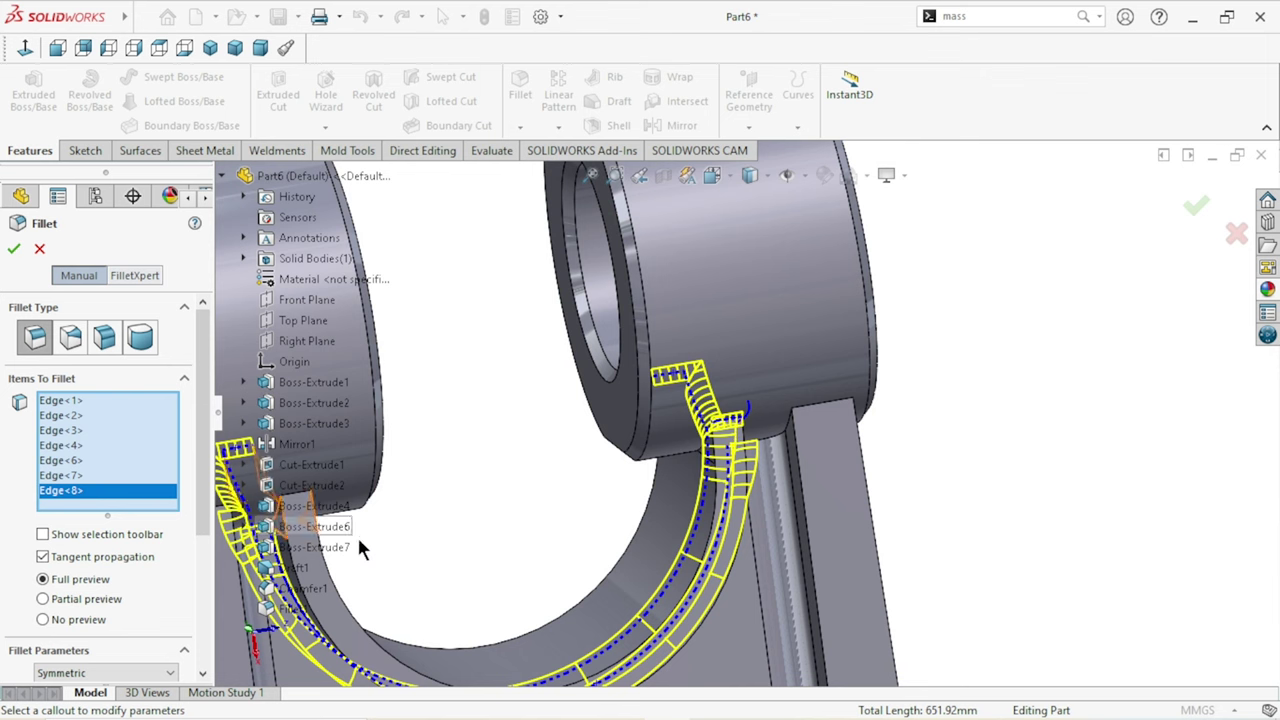
{"action": "scroll", "coordinate": [408, 515], "scroll_direction": "up", "scroll_amount": 3}
{"action": "scroll", "coordinate": [554, 451], "scroll_direction": "down", "scroll_amount": 2}
{"action": "scroll", "coordinate": [718, 405], "scroll_direction": "down", "scroll_amount": 2}
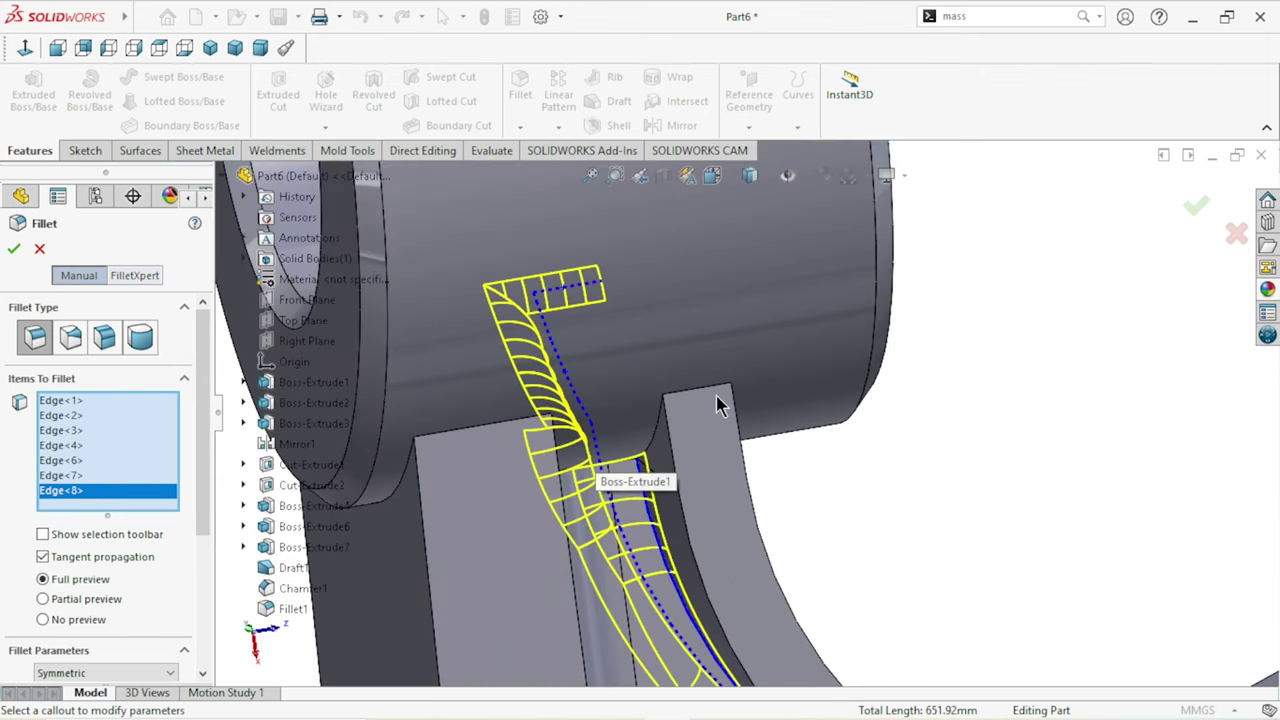
{"action": "scroll", "coordinate": [720, 400], "scroll_direction": "down", "scroll_amount": 2}
{"action": "left_click", "coordinate": [698, 378]}
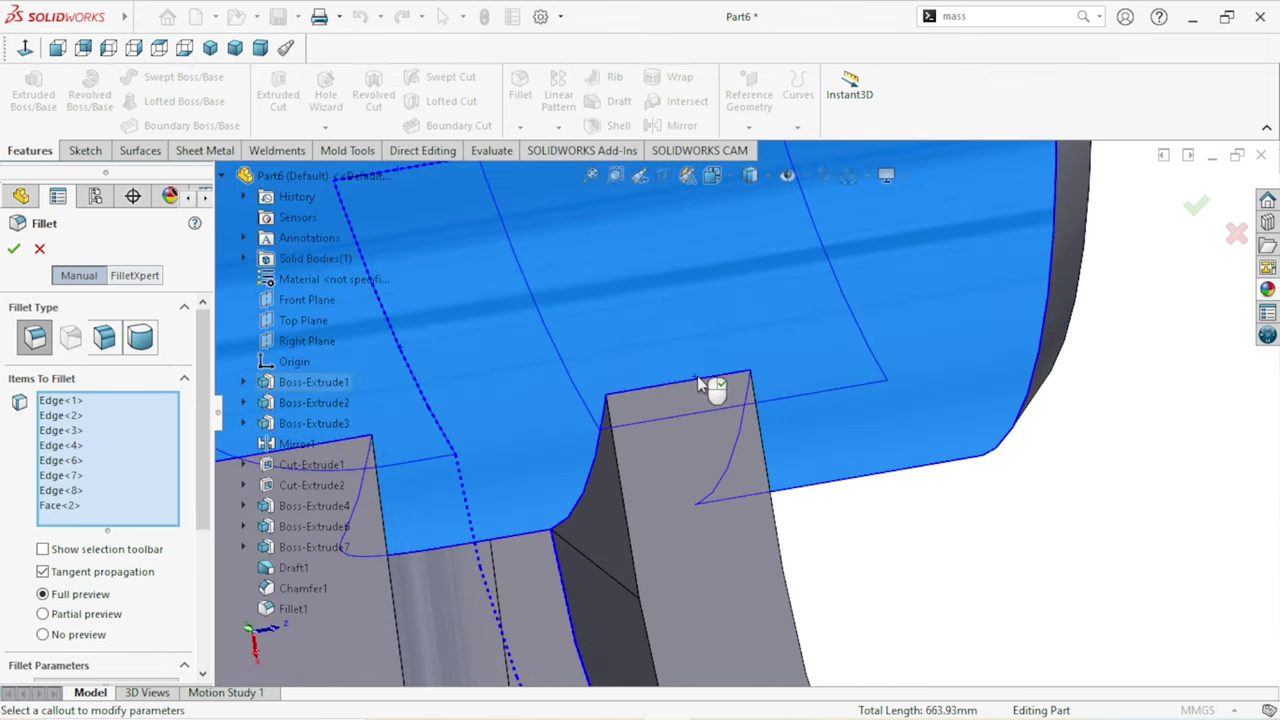
{"action": "right_click", "coordinate": [80, 510]}
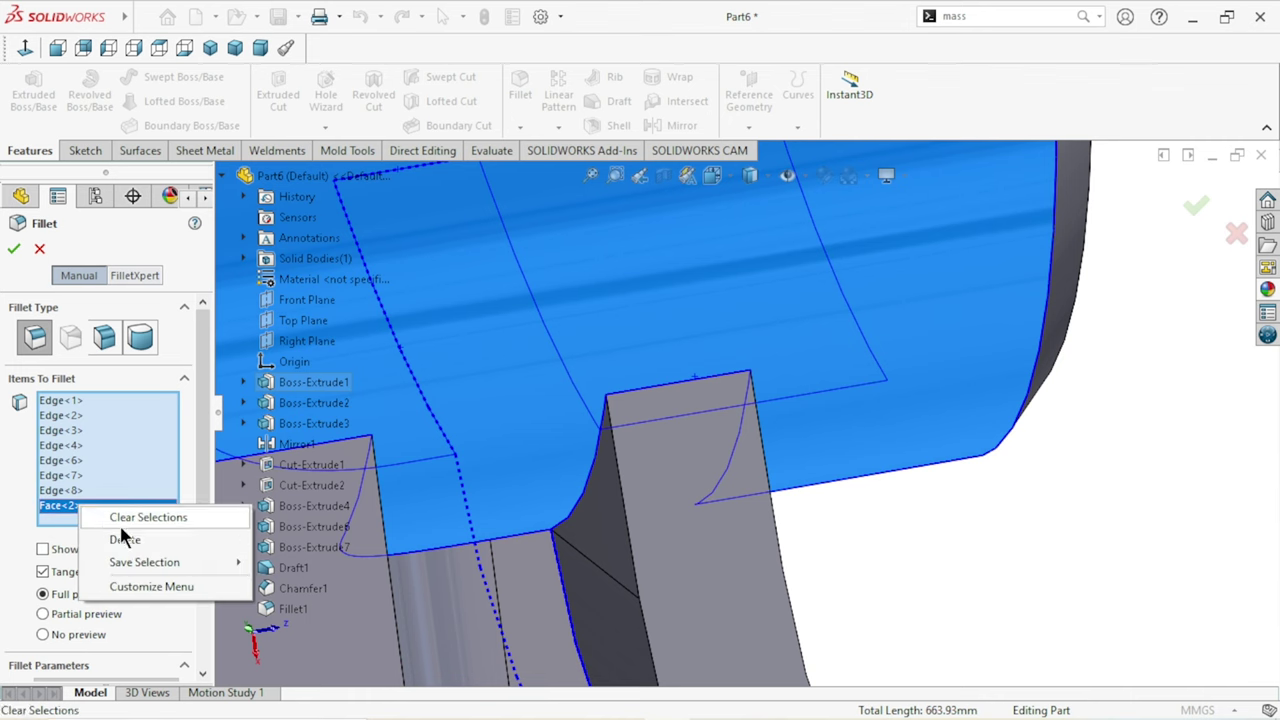
{"action": "left_click", "coordinate": [122, 540]}
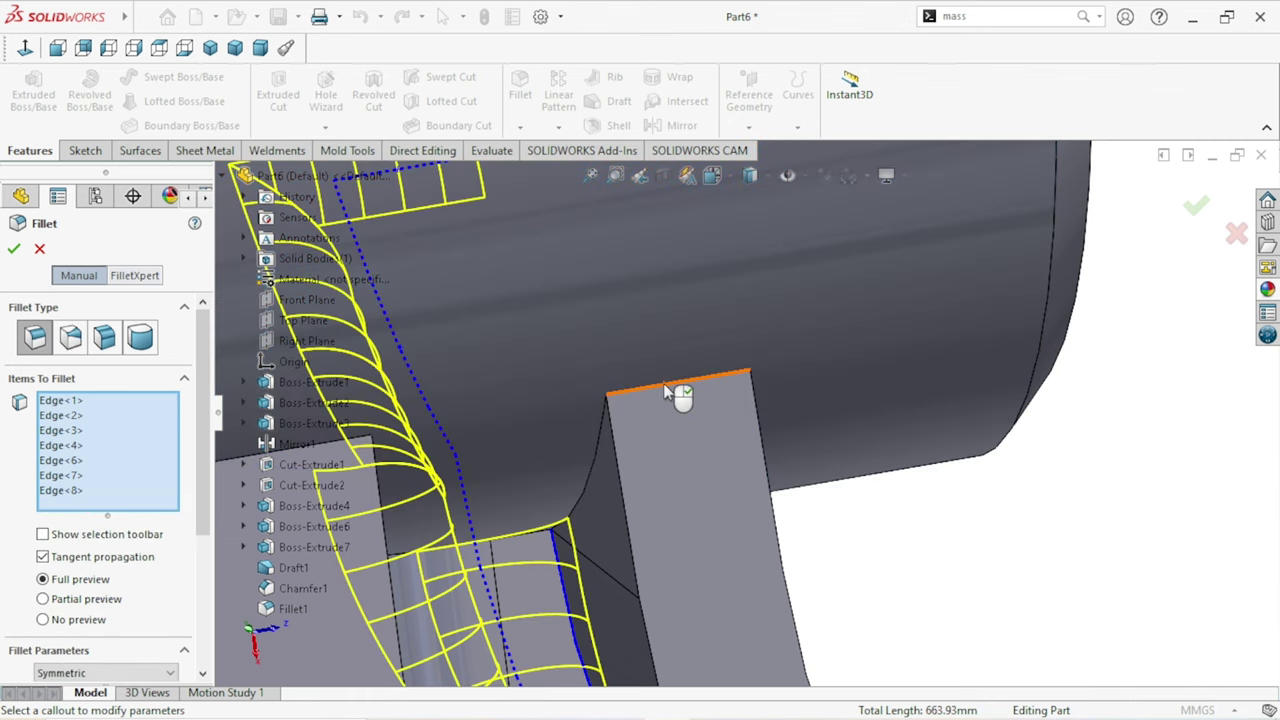
{"action": "left_click", "coordinate": [665, 390]}
Step: Add the curved edge and one more neighbouring edge to the fillet
{"action": "scroll", "coordinate": [805, 470], "scroll_direction": "up", "scroll_amount": 3}
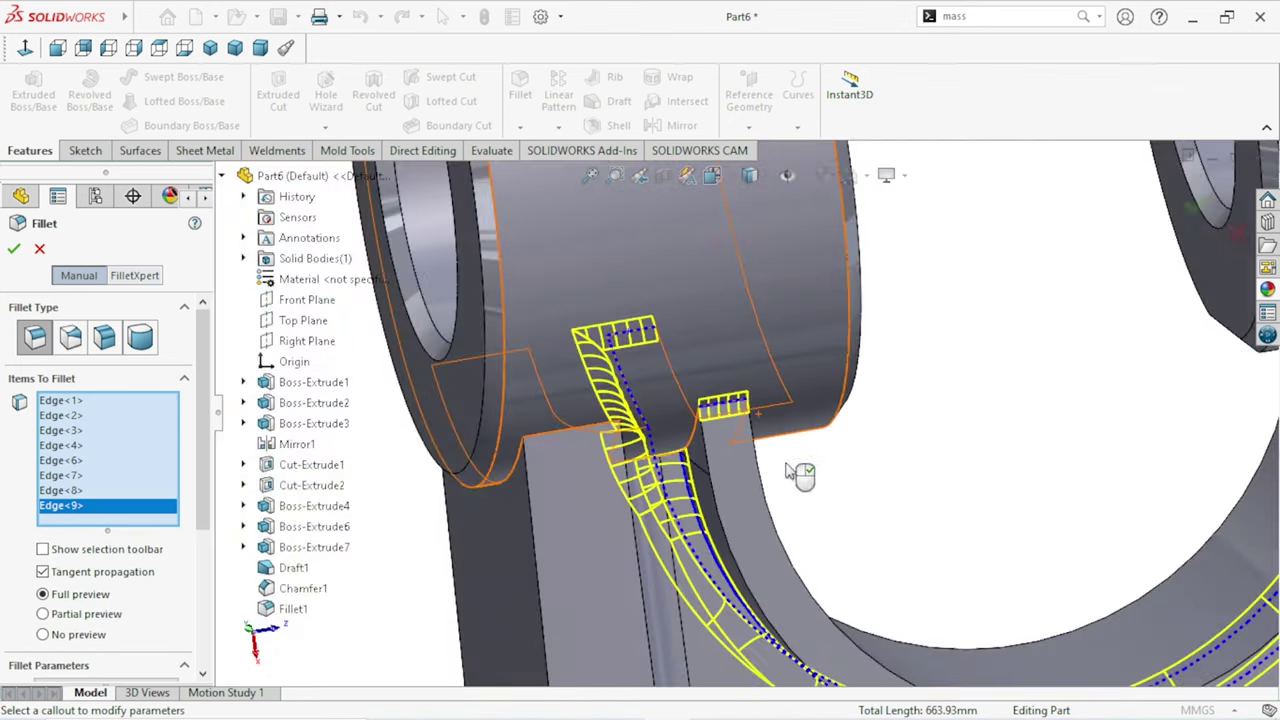
{"action": "scroll", "coordinate": [717, 455], "scroll_direction": "down", "scroll_amount": 3}
{"action": "scroll", "coordinate": [725, 452], "scroll_direction": "down", "scroll_amount": 2}
{"action": "scroll", "coordinate": [735, 430], "scroll_direction": "down", "scroll_amount": 2}
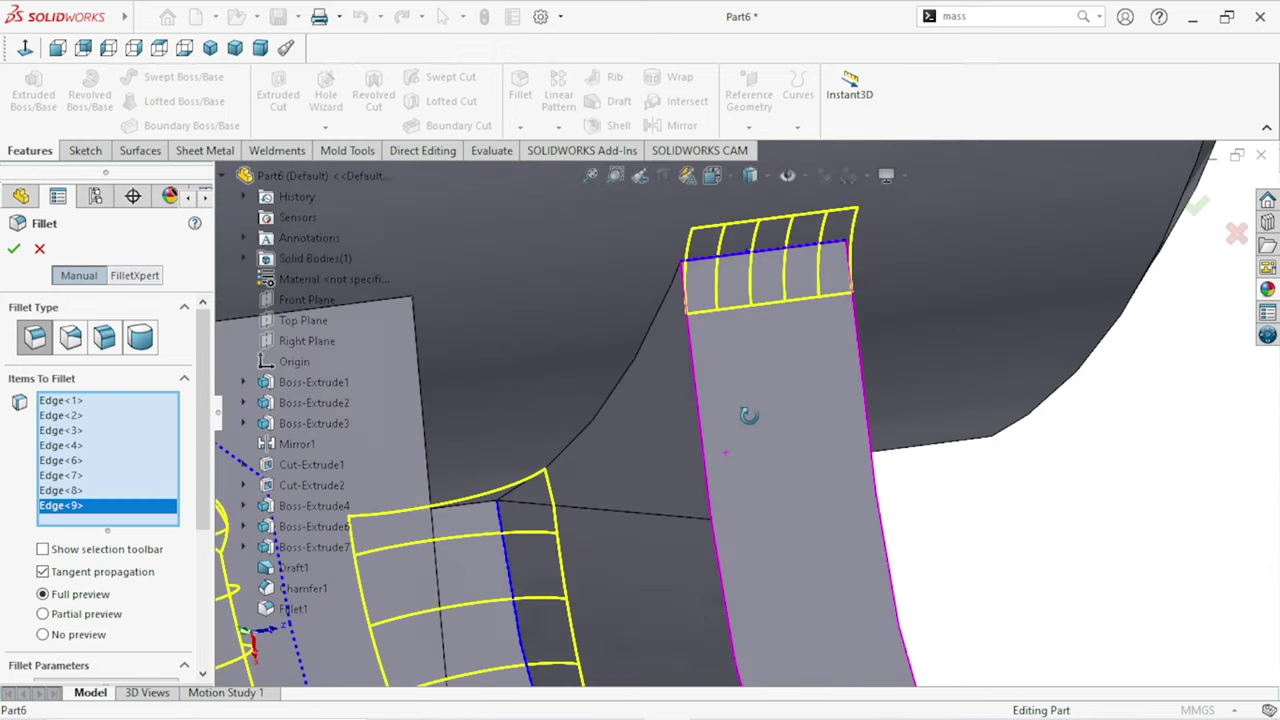
{"action": "scroll", "coordinate": [700, 430], "scroll_direction": "down", "scroll_amount": 2}
{"action": "left_click", "coordinate": [642, 388]}
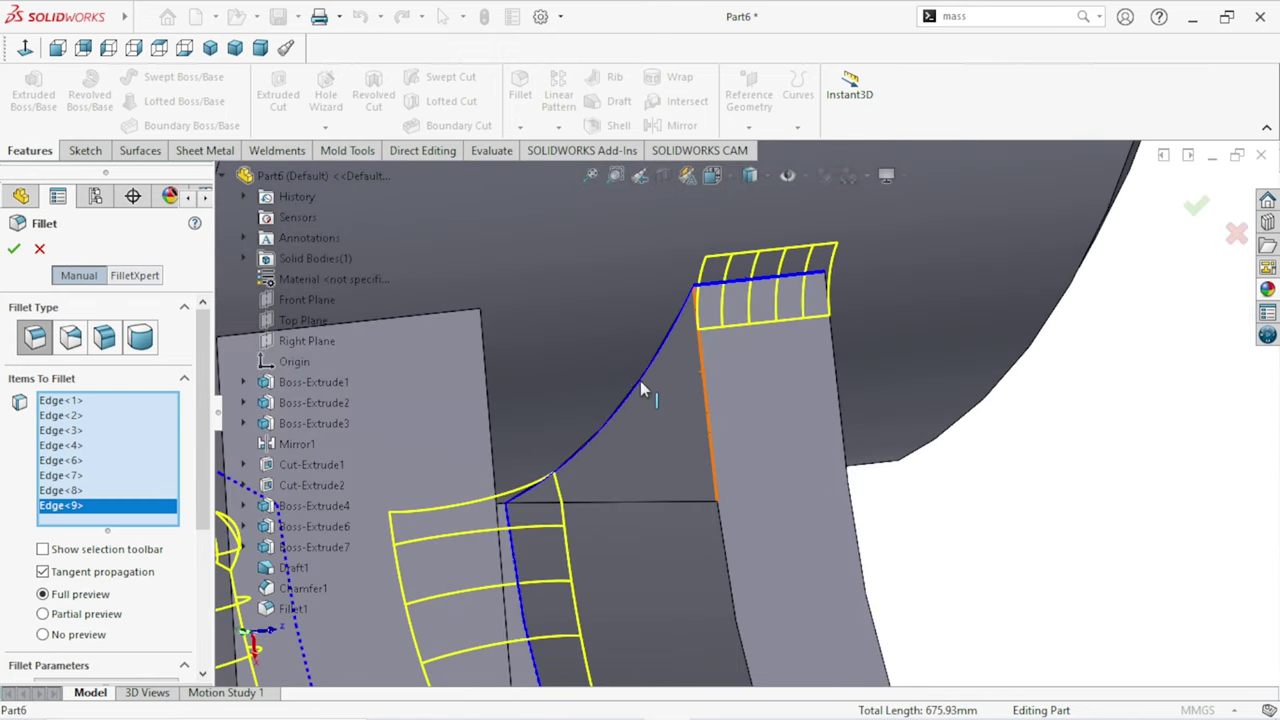
{"action": "scroll", "coordinate": [737, 410], "scroll_direction": "up", "scroll_amount": 3}
{"action": "middle_click_drag", "start_coordinate": [866, 380], "coordinate": [815, 440]}
{"action": "scroll", "coordinate": [816, 441], "scroll_direction": "down", "scroll_amount": 3}
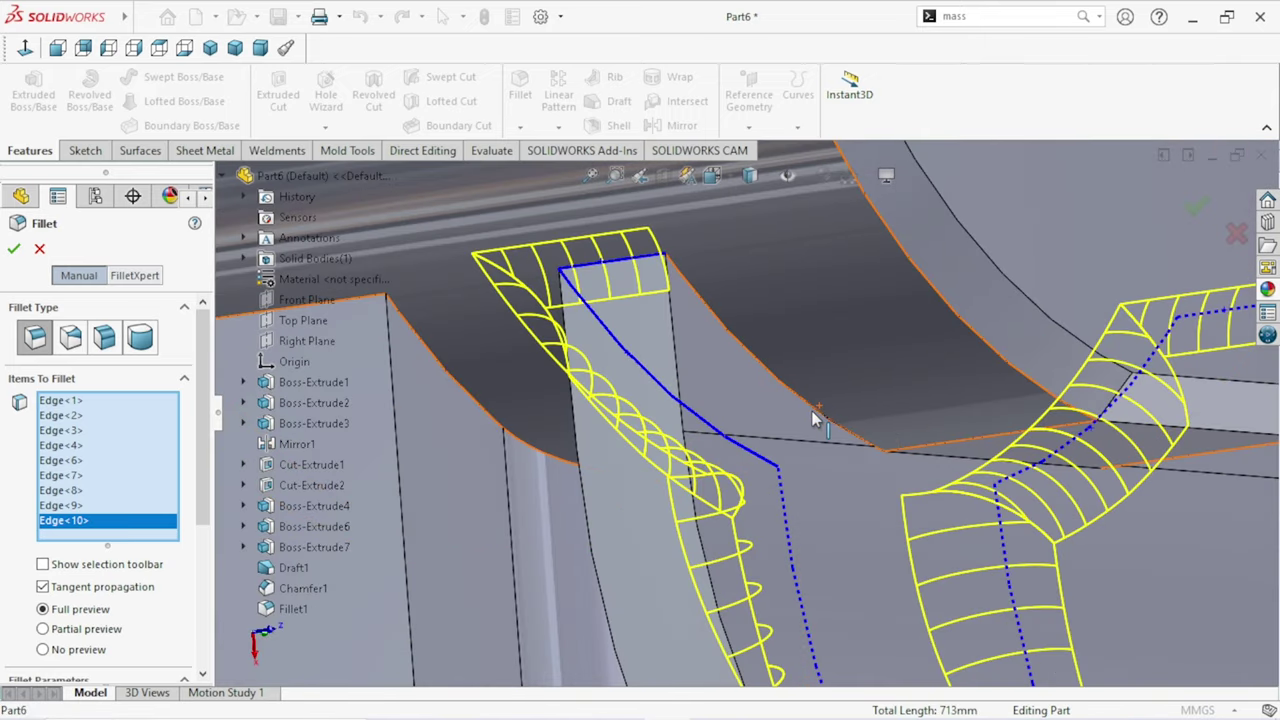
{"action": "left_click", "coordinate": [815, 420]}
Step: Add the curved saddle edge to the 8 mm fillet
{"action": "scroll", "coordinate": [851, 470], "scroll_direction": "up", "scroll_amount": 1}
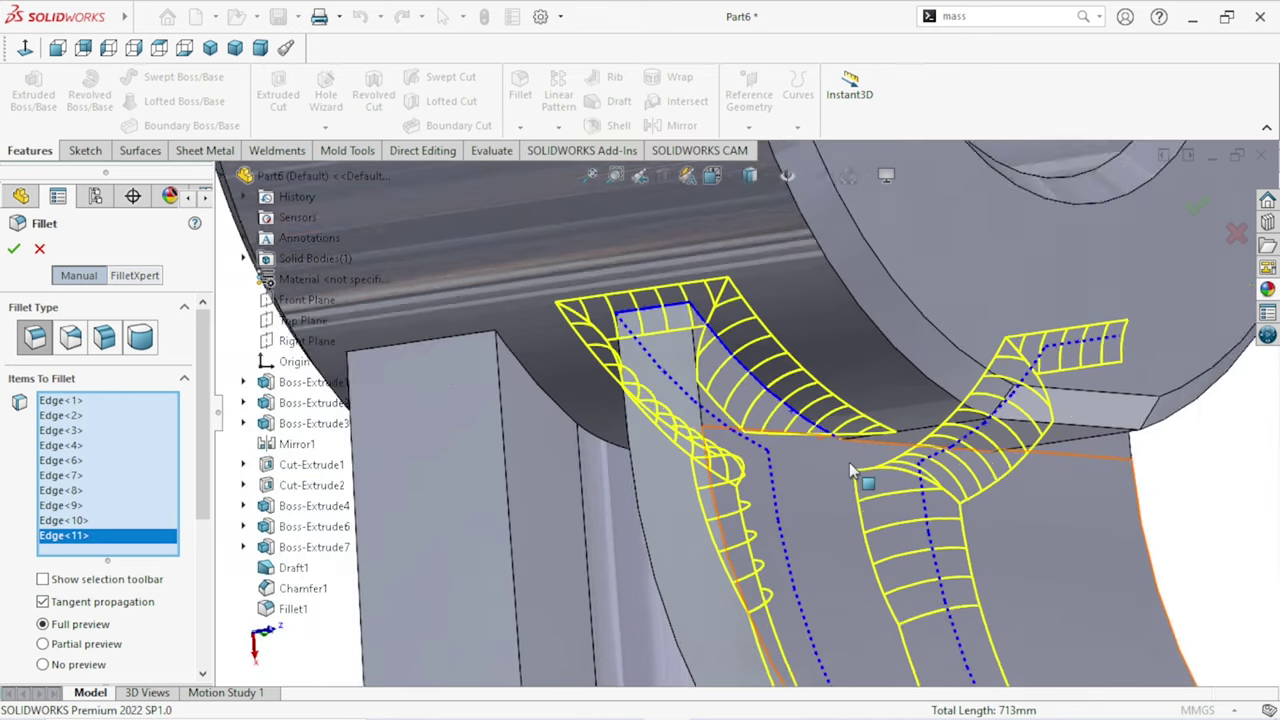
{"action": "scroll", "coordinate": [900, 476], "scroll_direction": "up", "scroll_amount": 3}
{"action": "middle_click_drag", "start_coordinate": [1043, 478], "coordinate": [988, 470]}
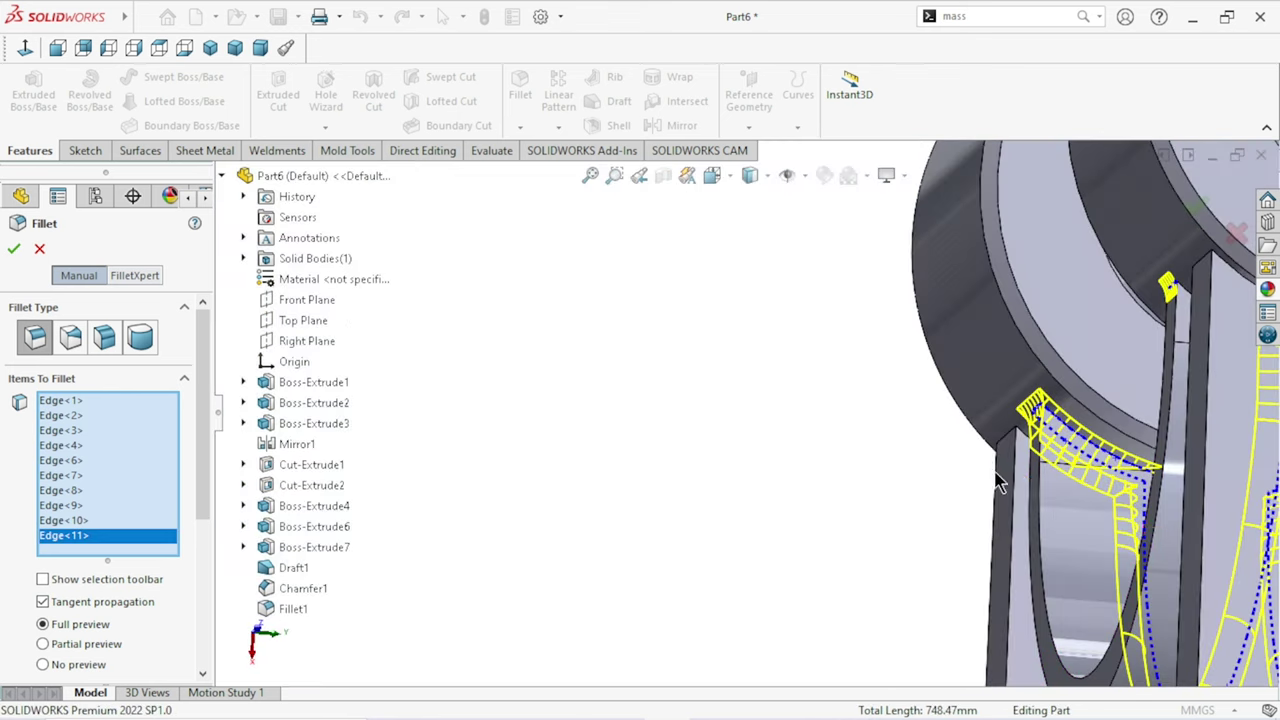
{"action": "scroll", "coordinate": [1058, 502], "scroll_direction": "up", "scroll_amount": 3}
{"action": "mouse_move", "coordinate": [1058, 502]}
{"action": "middle_mouse_down"}
{"action": "mouse_move", "coordinate": [1160, 494]}
{"action": "mouse_move", "coordinate": [1189, 523]}
{"action": "mouse_move", "coordinate": [1138, 532]}
{"action": "middle_mouse_up"}
{"action": "scroll", "coordinate": [1150, 450], "scroll_direction": "down", "scroll_amount": 2}
{"action": "scroll", "coordinate": [1150, 450], "scroll_direction": "down", "scroll_amount": 2}
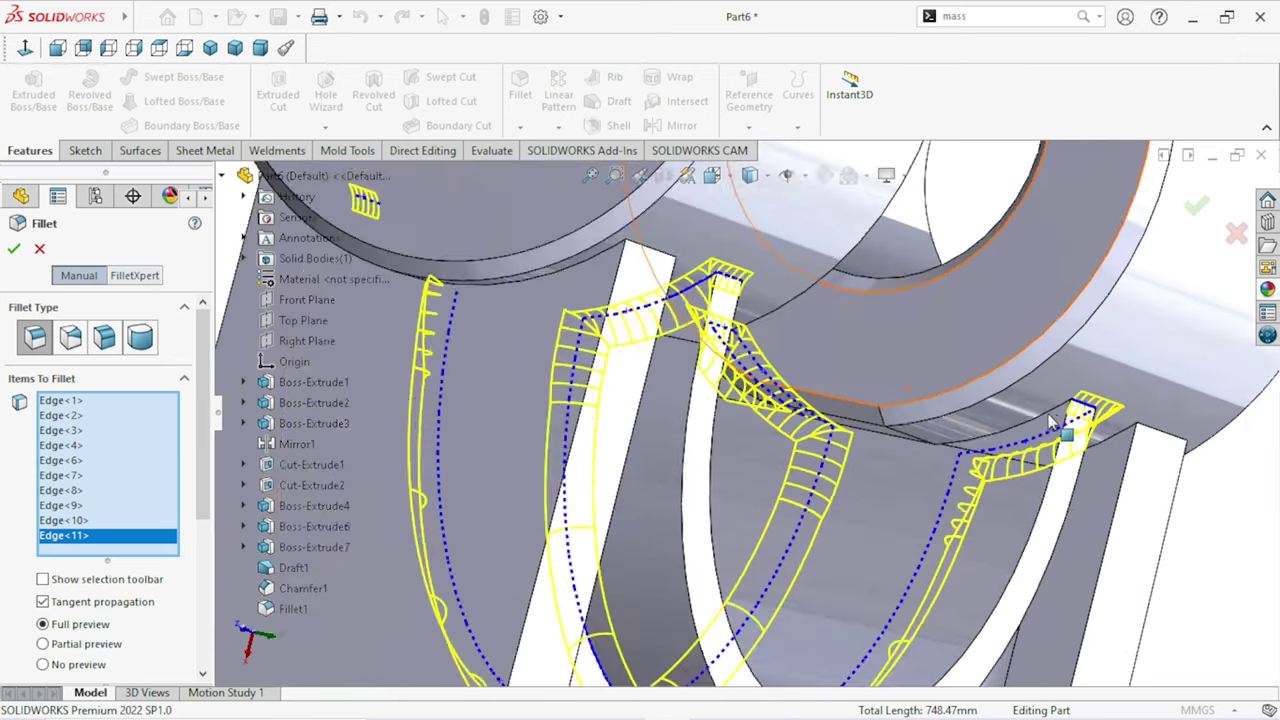
{"action": "scroll", "coordinate": [975, 458], "scroll_direction": "down", "scroll_amount": 2}
{"action": "scroll", "coordinate": [865, 452], "scroll_direction": "down", "scroll_amount": 2}
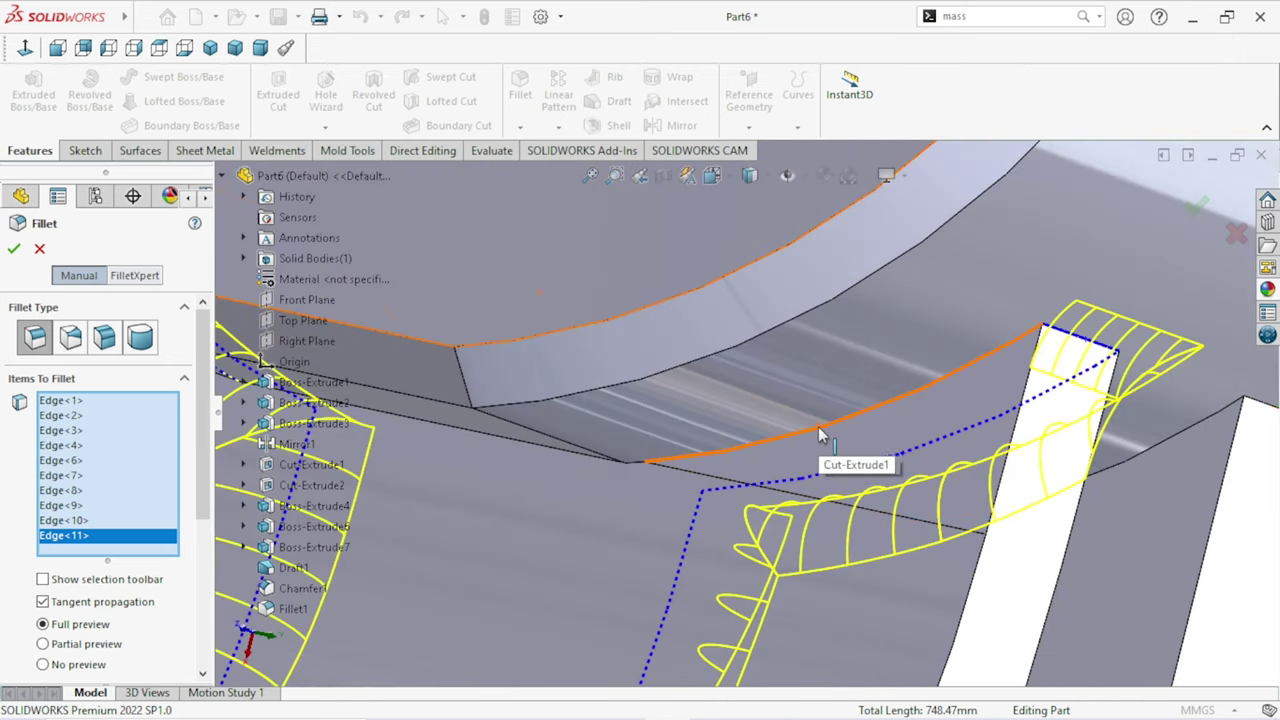
{"action": "left_click", "coordinate": [819, 426]}
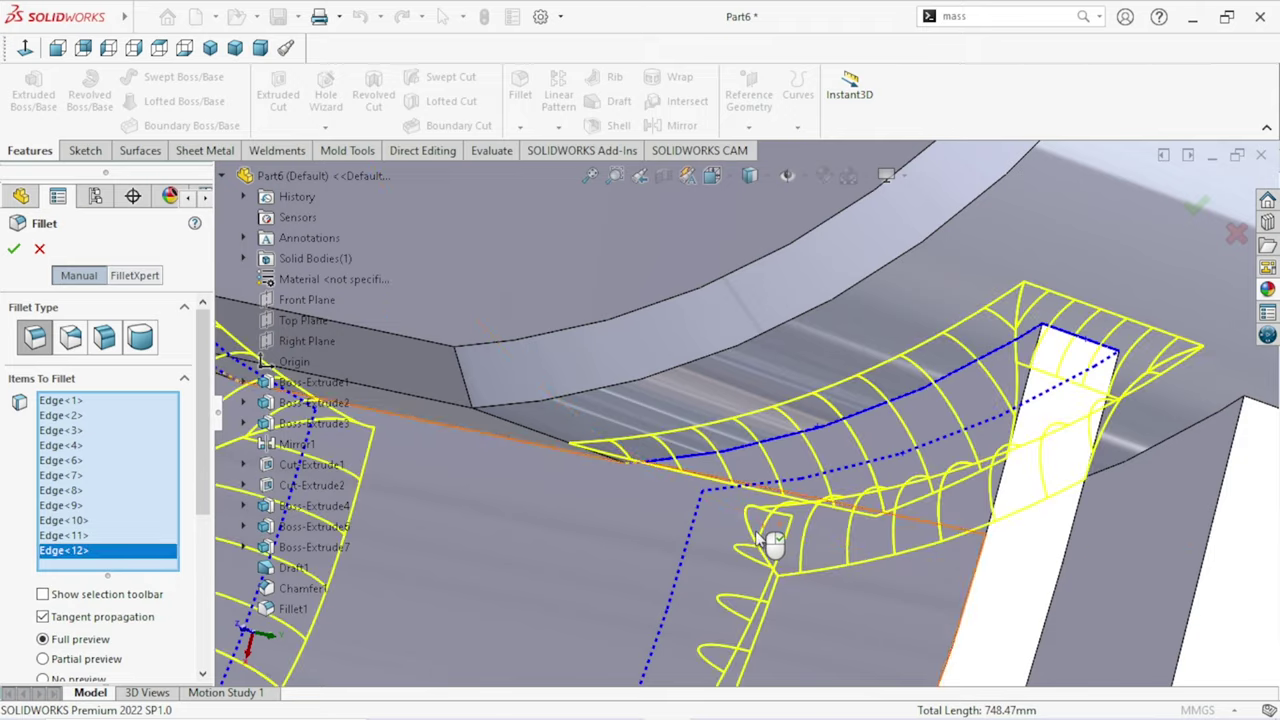
Step: Add the saddle rim edge, deleting the wrongly picked face from Items To Fillet
{"action": "scroll", "coordinate": [781, 530], "scroll_direction": "up", "scroll_amount": 4}
{"action": "middle_click_drag", "start_coordinate": [737, 490], "coordinate": [678, 495]}
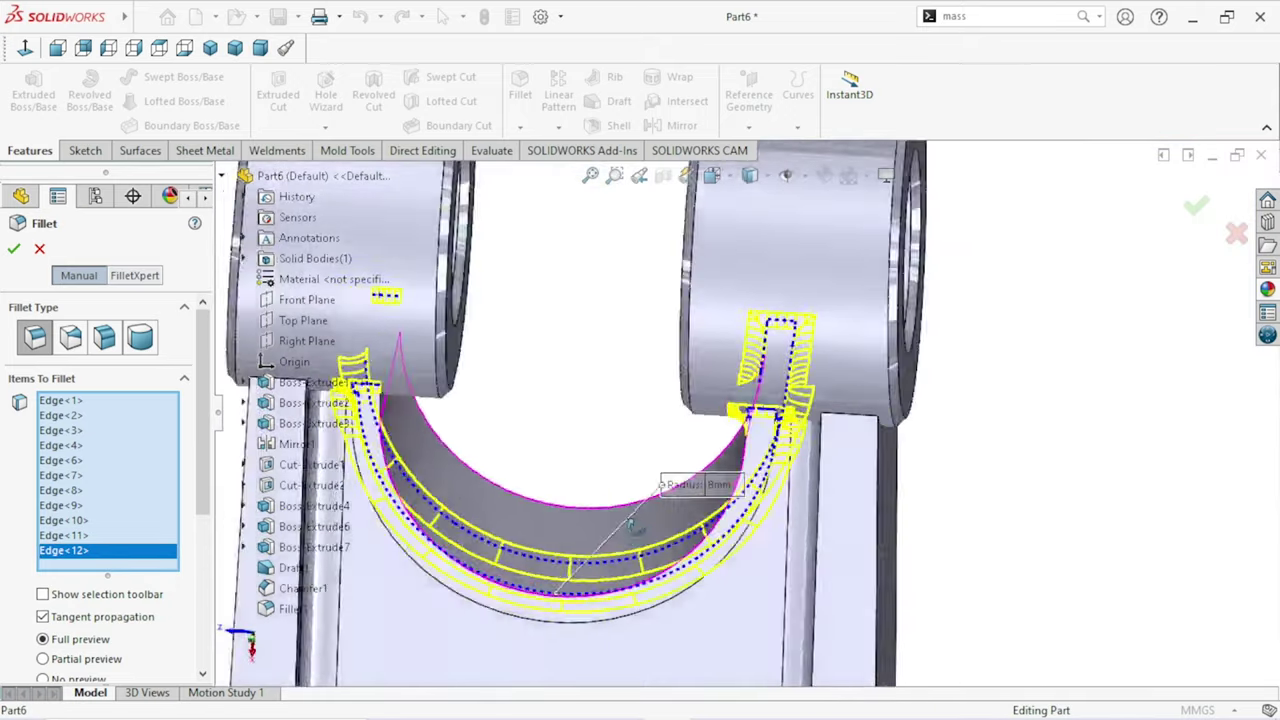
{"action": "scroll", "coordinate": [511, 469], "scroll_direction": "down", "scroll_amount": 3}
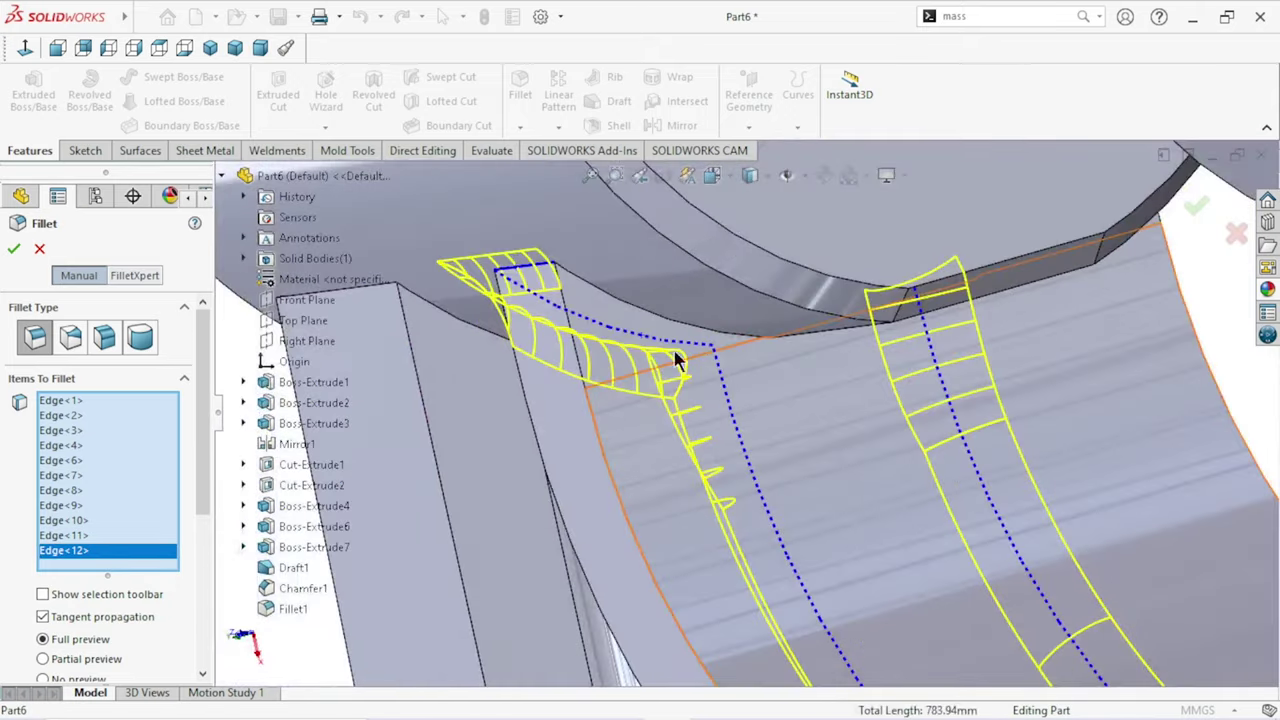
{"action": "scroll", "coordinate": [707, 301], "scroll_direction": "down", "scroll_amount": 2}
{"action": "scroll", "coordinate": [577, 359], "scroll_direction": "down", "scroll_amount": 2}
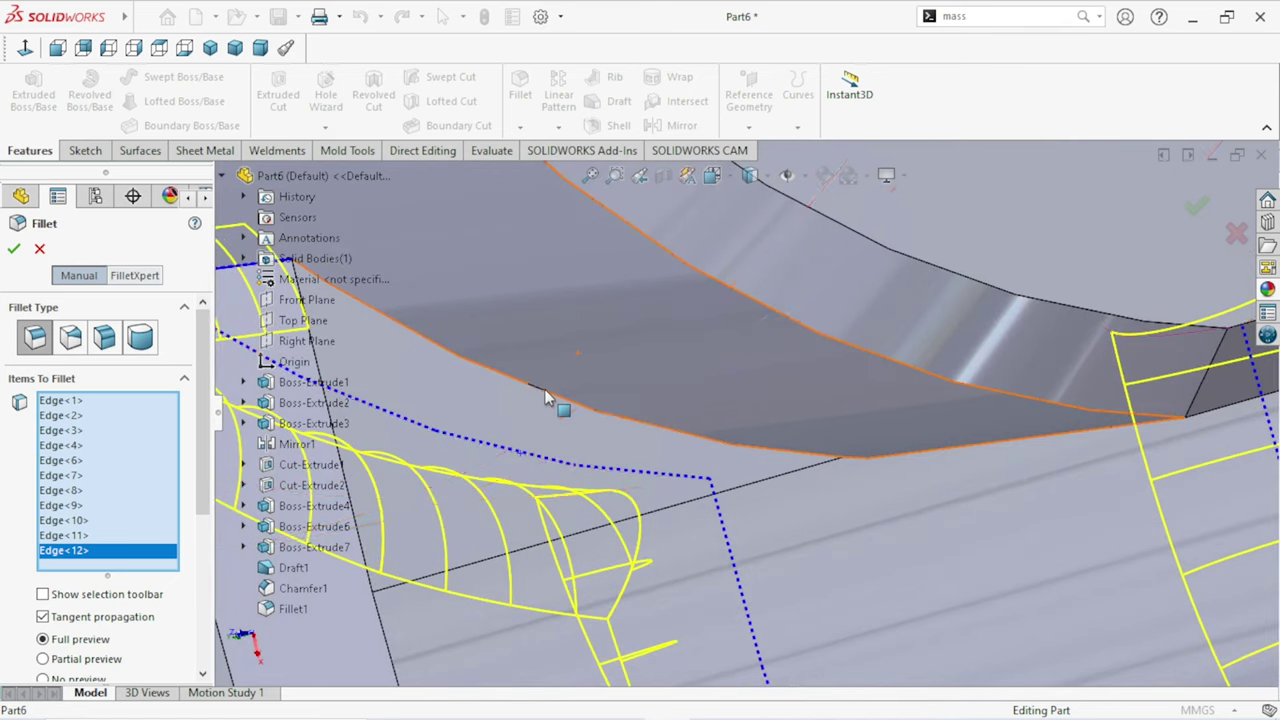
{"action": "left_click", "coordinate": [546, 398]}
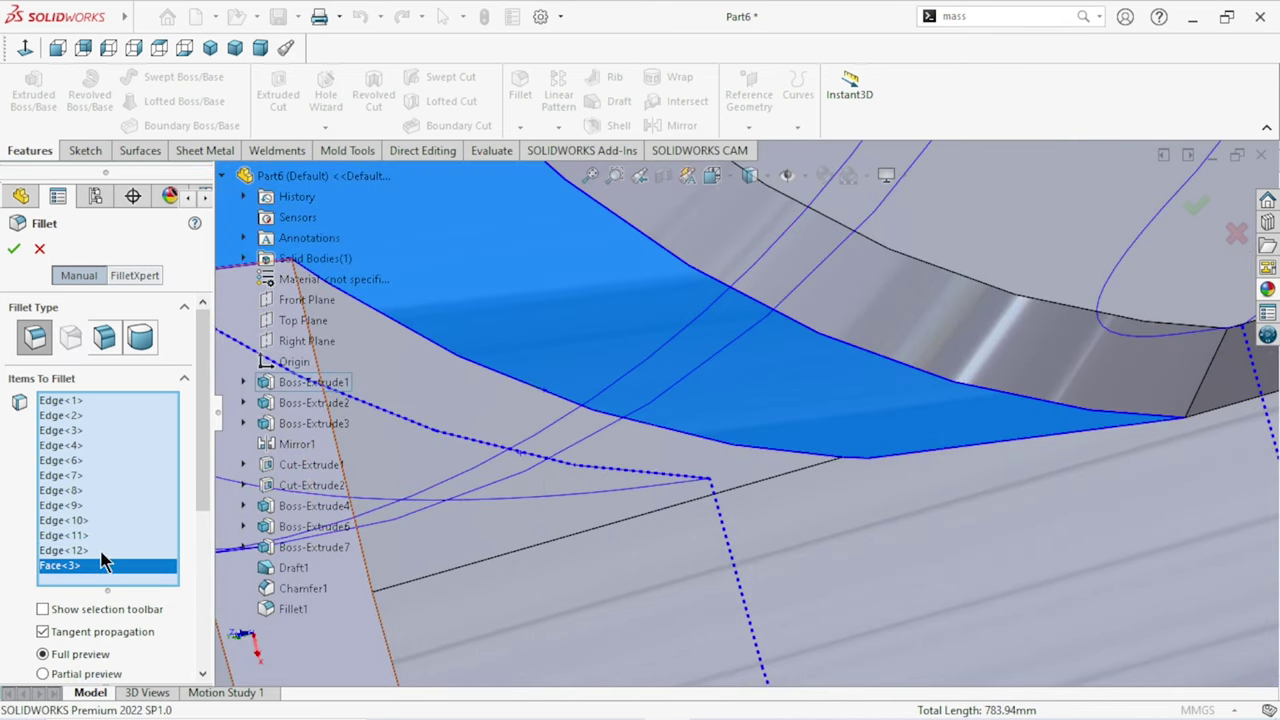
{"action": "right_click", "coordinate": [86, 575]}
{"action": "left_click", "coordinate": [58, 575]}
{"action": "right_click", "coordinate": [58, 573]}
{"action": "left_click", "coordinate": [100, 605]}
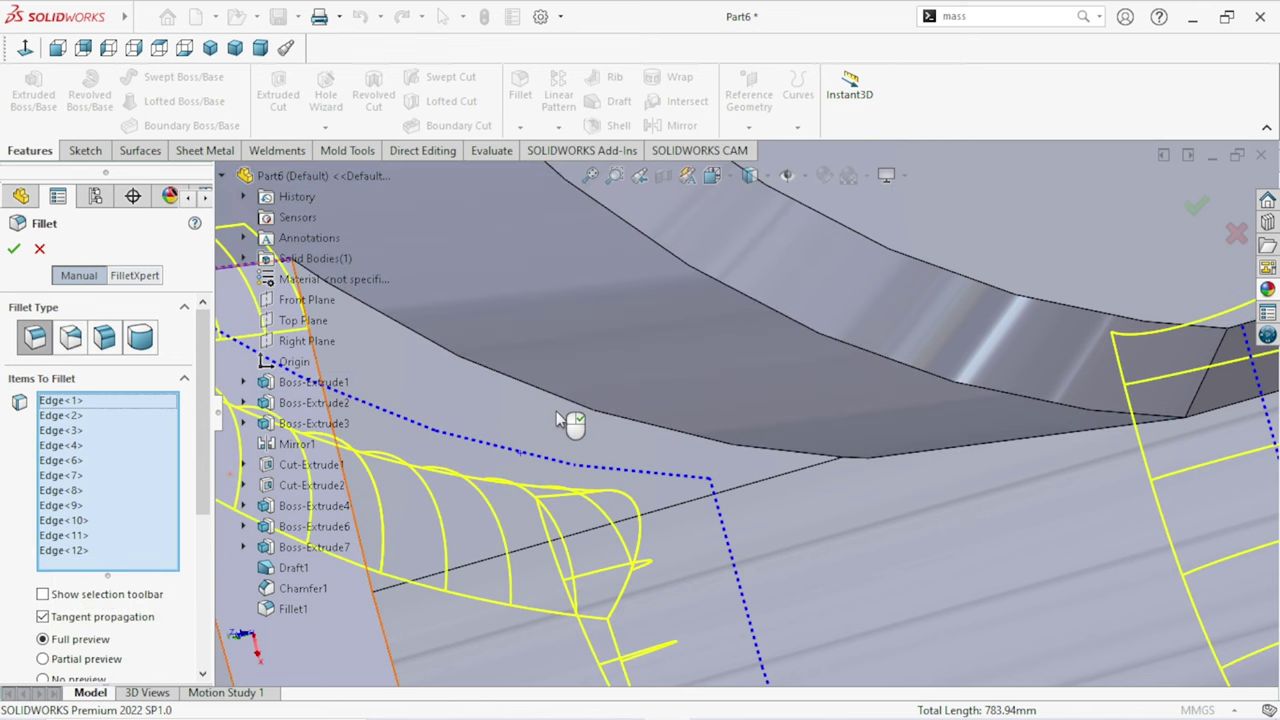
{"action": "left_click", "coordinate": [560, 403]}
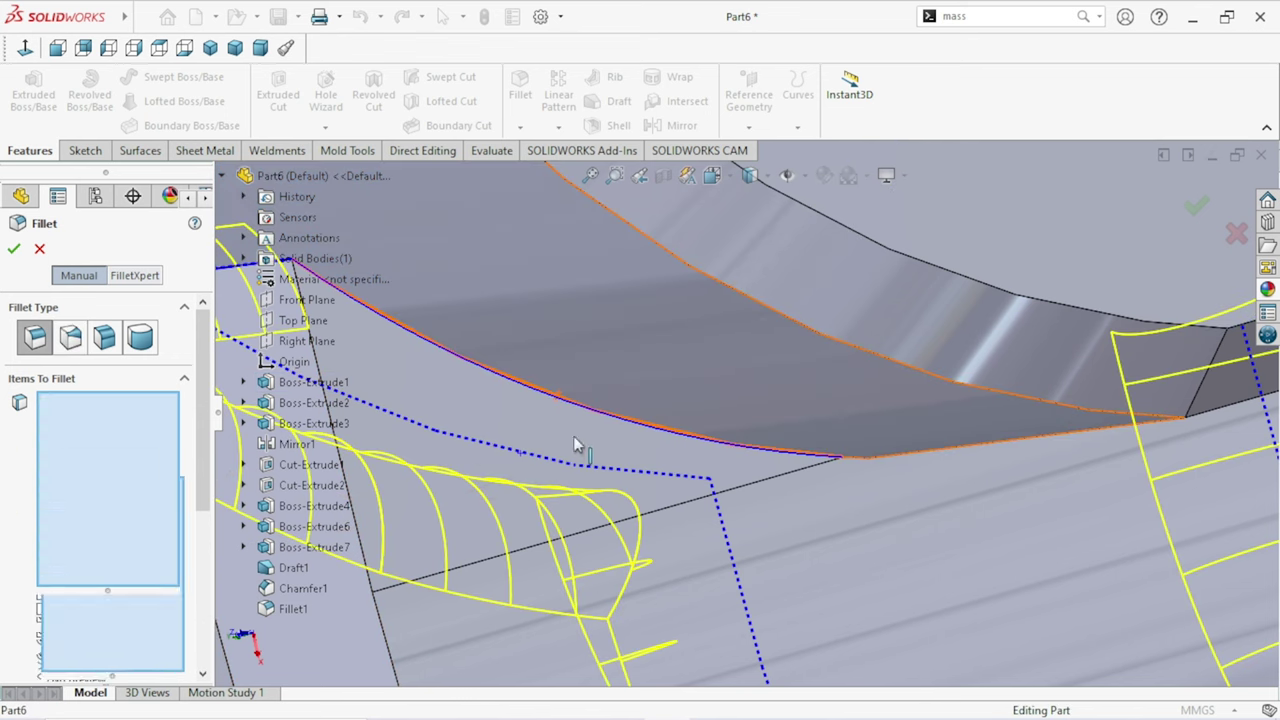
Step: Remove the face picked by mistake while aiming for the remaining saddle edge
{"action": "scroll", "coordinate": [577, 463], "scroll_direction": "up", "scroll_amount": 2}
{"action": "scroll", "coordinate": [580, 470], "scroll_direction": "up", "scroll_amount": 3}
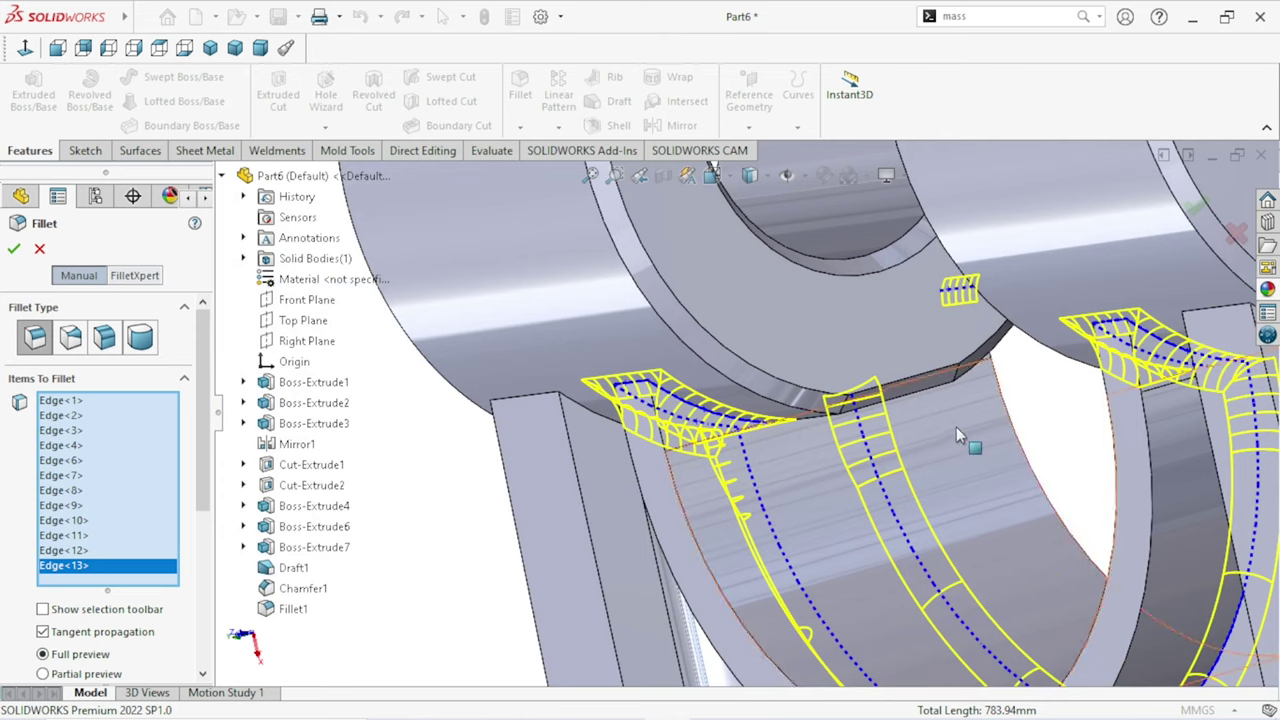
{"action": "middle_click_drag", "start_coordinate": [957, 435], "coordinate": [949, 386]}
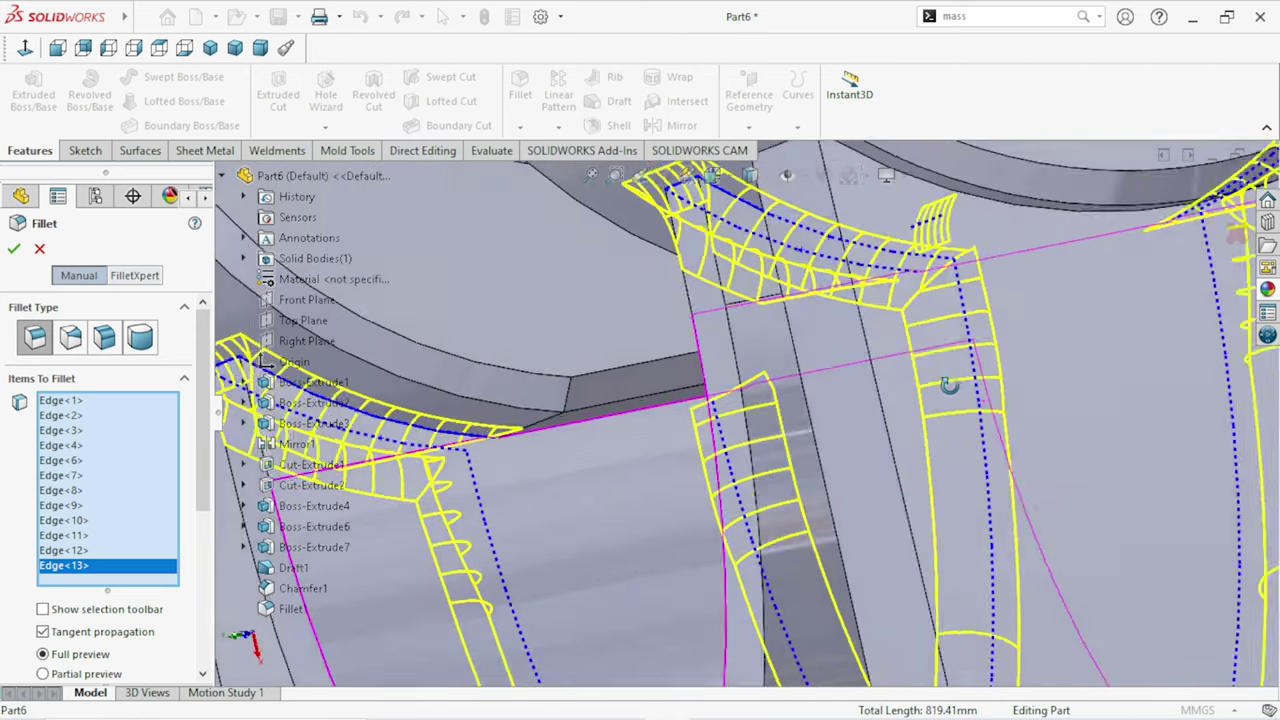
{"action": "scroll", "coordinate": [930, 380], "scroll_direction": "down", "scroll_amount": 3}
{"action": "scroll", "coordinate": [894, 371], "scroll_direction": "down", "scroll_amount": 3}
{"action": "scroll", "coordinate": [884, 344], "scroll_direction": "down", "scroll_amount": 3}
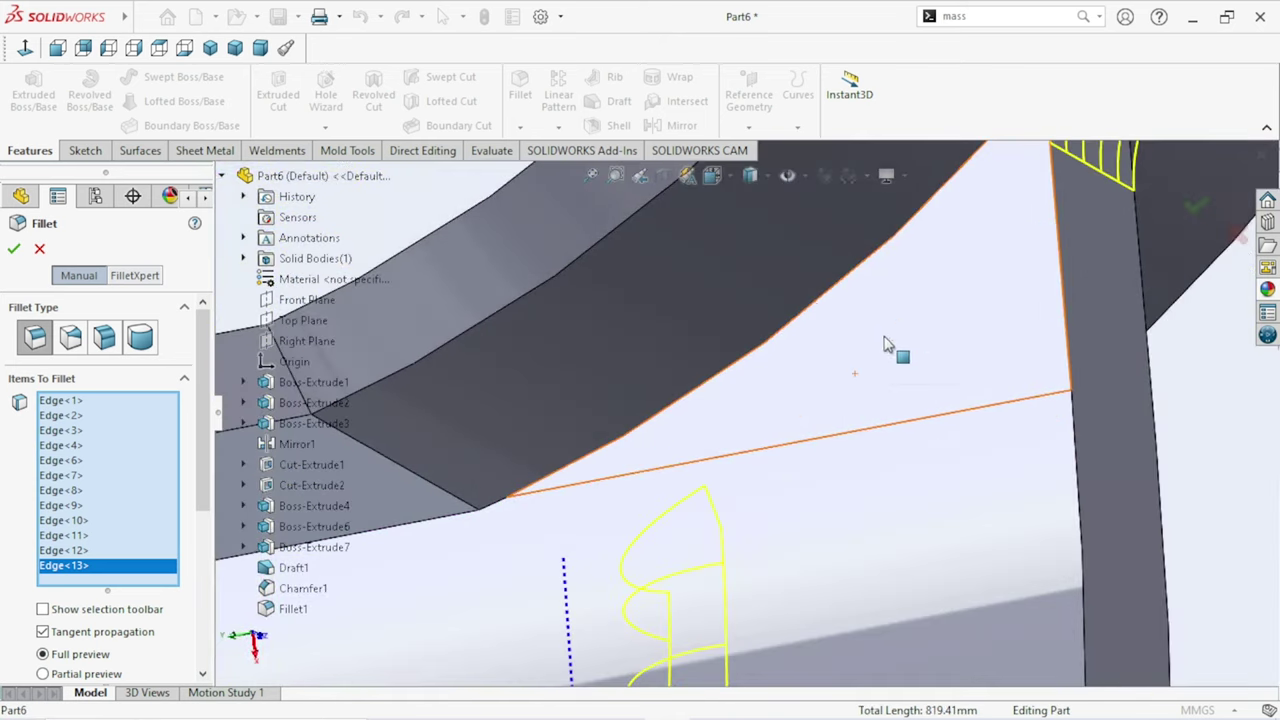
{"action": "left_click", "coordinate": [815, 310]}
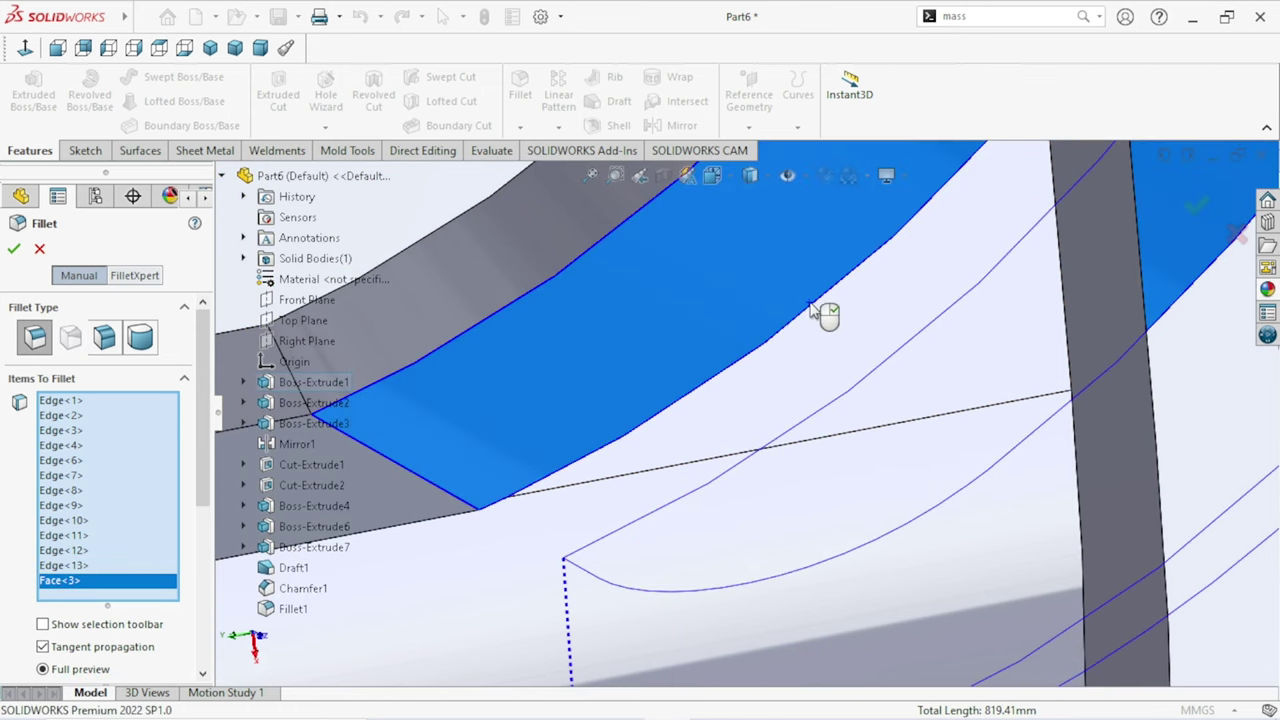
{"action": "right_click", "coordinate": [66, 582]}
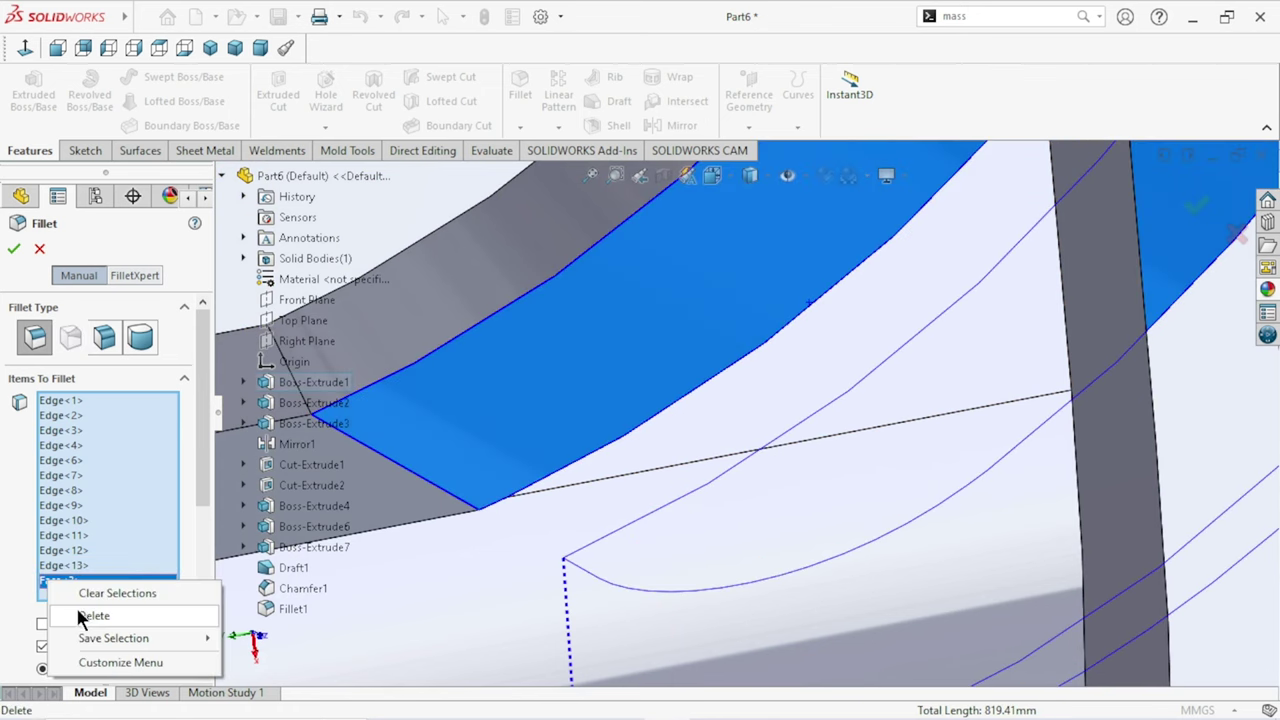
{"action": "left_click", "coordinate": [80, 617]}
Step: Add the long curved saddle-wall edge as Edge<14> and apply the 8 mm fillet
{"action": "scroll", "coordinate": [830, 308], "scroll_direction": "down", "scroll_amount": 2}
{"action": "scroll", "coordinate": [840, 340], "scroll_direction": "down", "scroll_amount": 3}
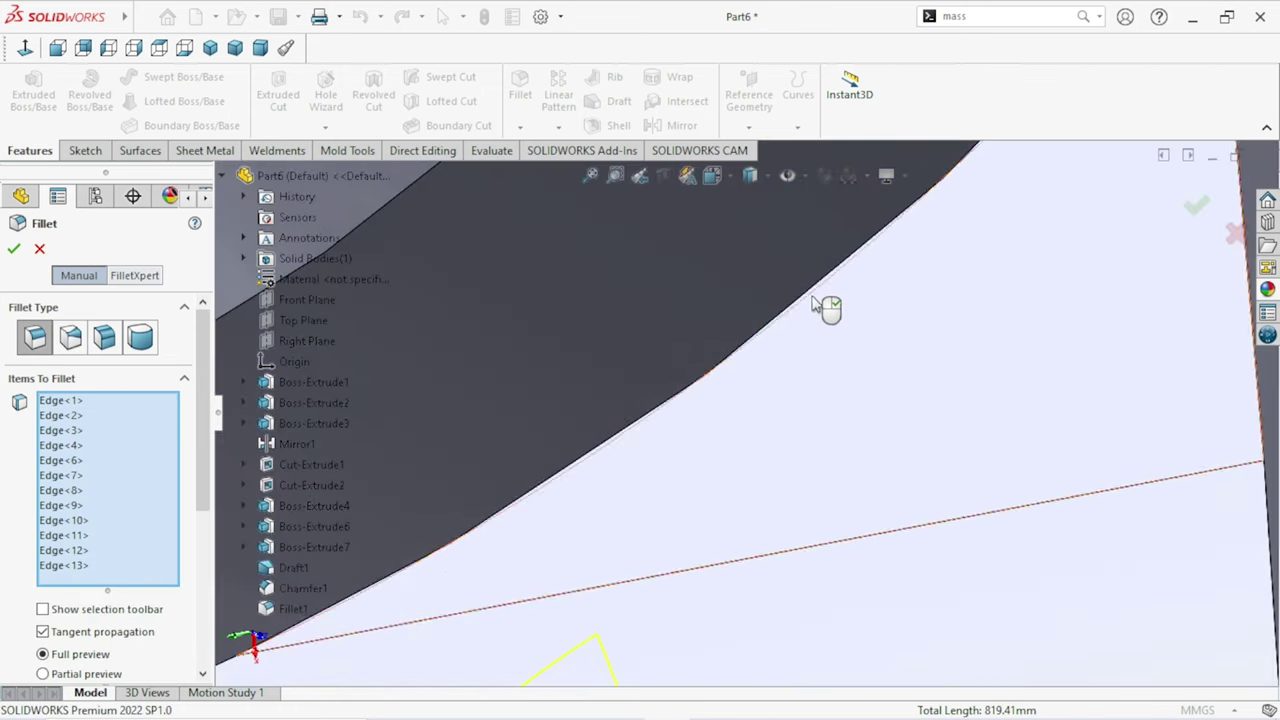
{"action": "left_click", "coordinate": [811, 296]}
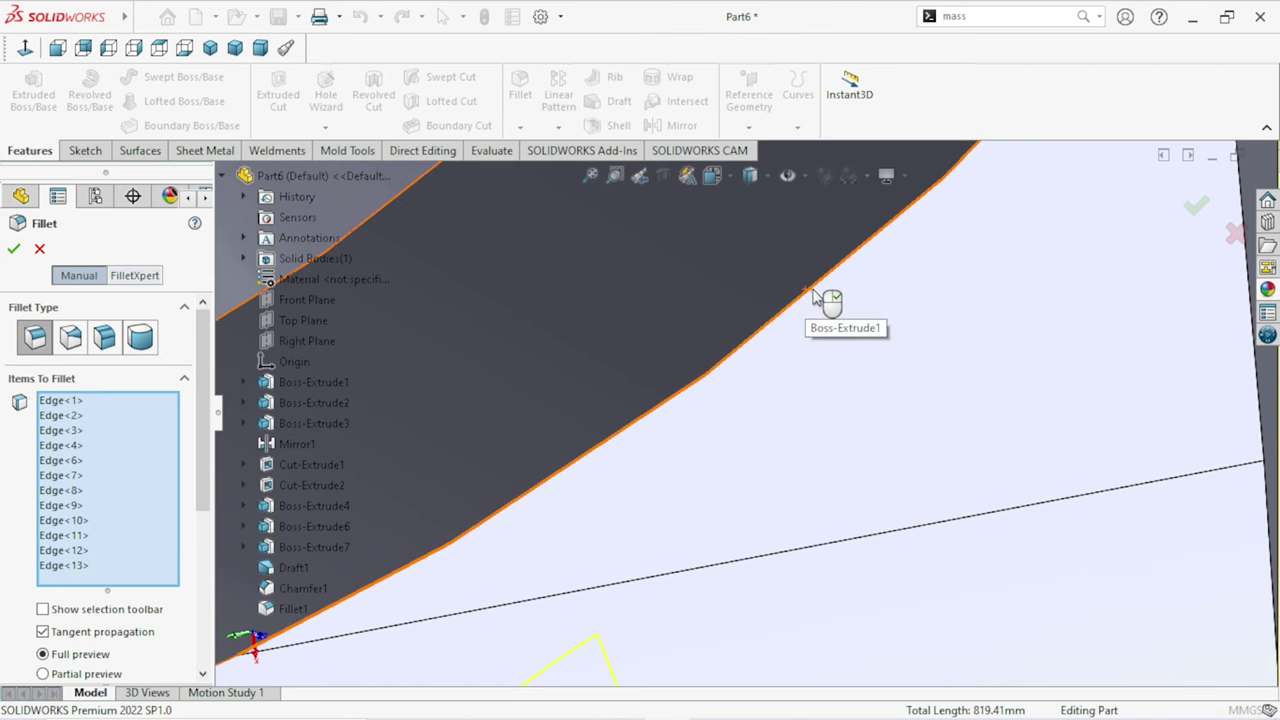
{"action": "left_click", "coordinate": [811, 296]}
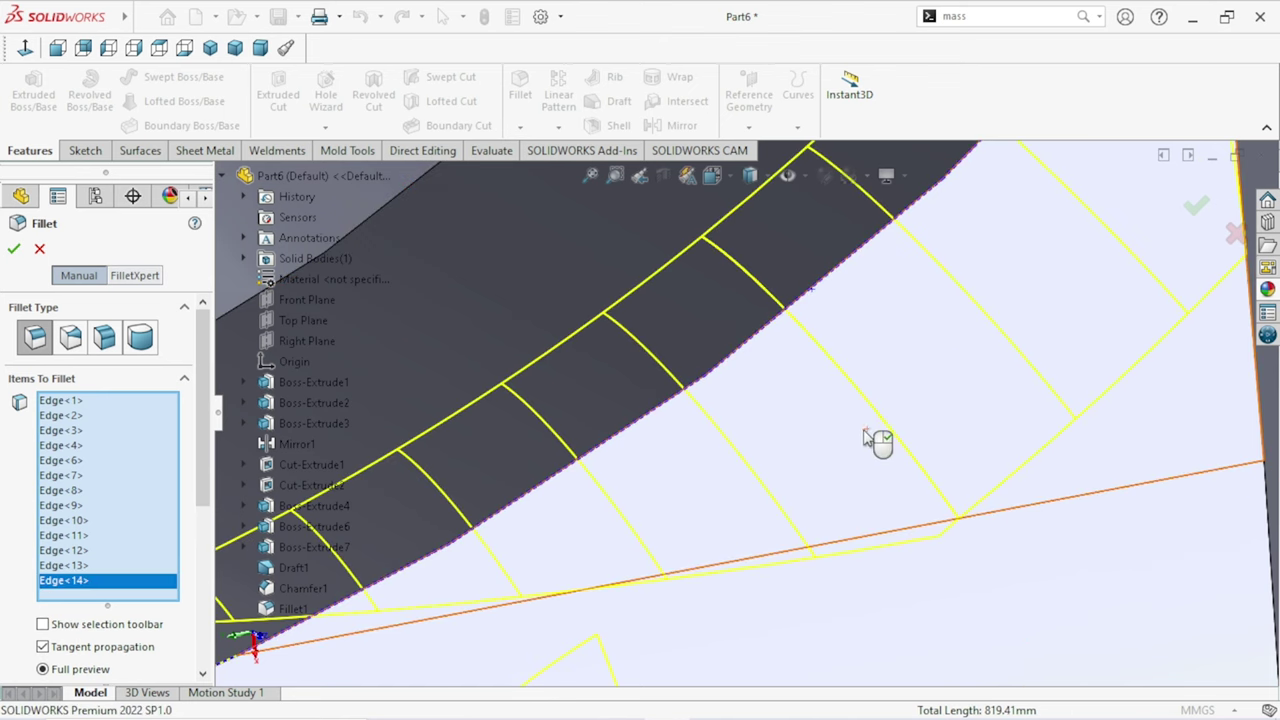
{"action": "scroll", "coordinate": [870, 442], "scroll_direction": "up", "scroll_amount": 4}
{"action": "scroll", "coordinate": [882, 448], "scroll_direction": "up", "scroll_amount": 2}
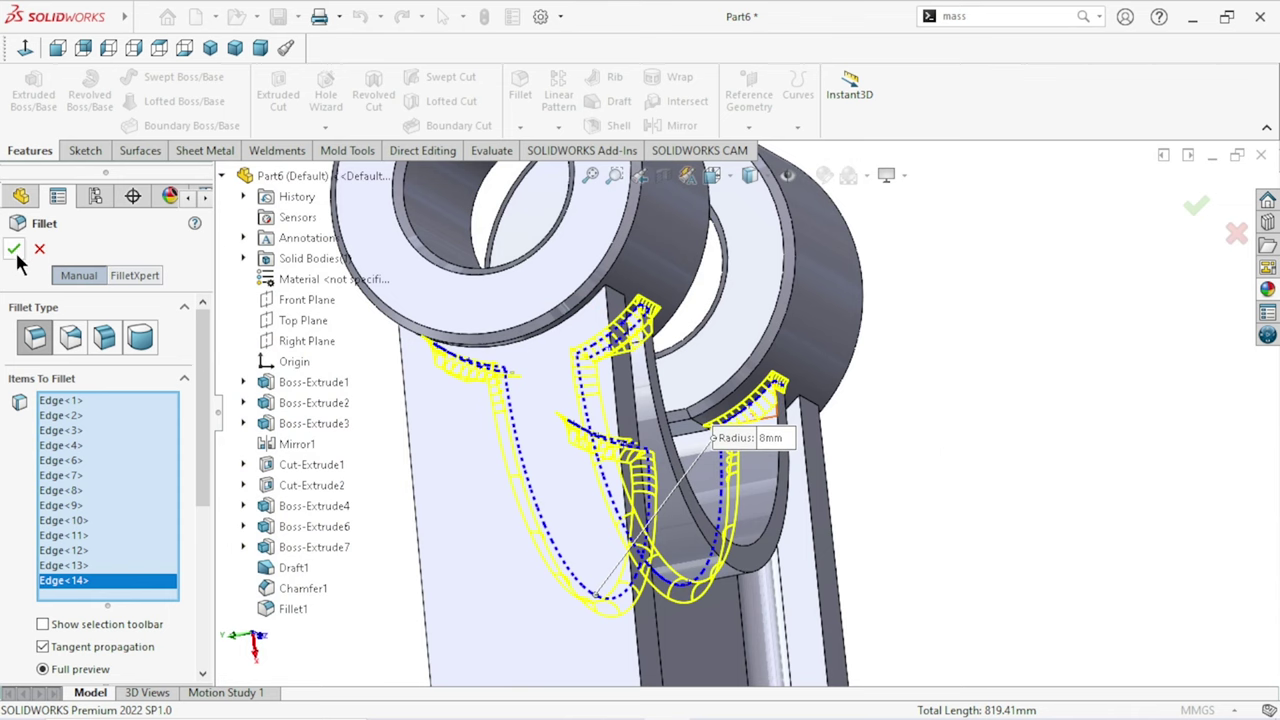
{"action": "key", "text": "Return"}
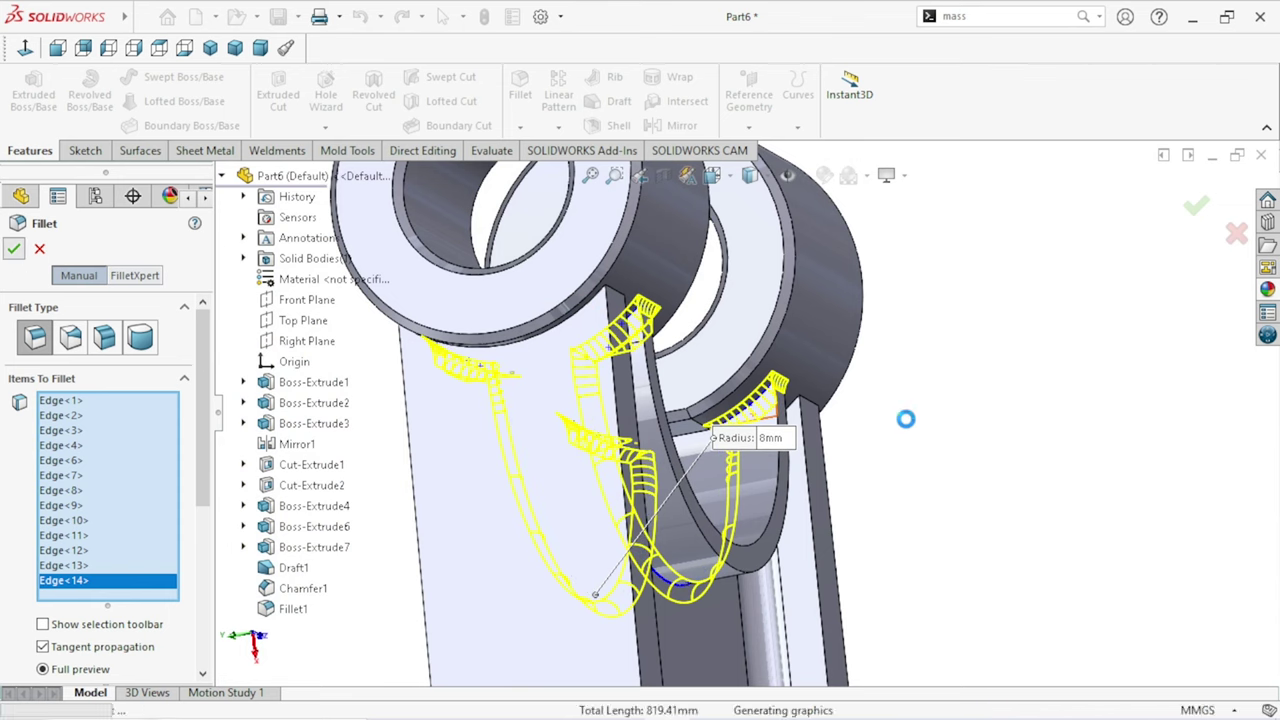
Step: Zoom onto the rounded U-shaped saddle cutout and show Fillet2 in the feature tree
{"action": "scroll", "coordinate": [605, 452], "scroll_direction": "down", "scroll_amount": 3}
{"action": "mouse_move", "coordinate": [605, 452]}
{"action": "middle_mouse_down"}
{"action": "mouse_move", "coordinate": [707, 270]}
{"action": "mouse_move", "coordinate": [667, 234]}
{"action": "mouse_move", "coordinate": [737, 231]}
{"action": "mouse_move", "coordinate": [745, 272]}
{"action": "mouse_move", "coordinate": [703, 260]}
{"action": "mouse_move", "coordinate": [661, 290]}
{"action": "mouse_move", "coordinate": [619, 351]}
{"action": "mouse_move", "coordinate": [674, 309]}
{"action": "mouse_move", "coordinate": [660, 349]}
{"action": "mouse_move", "coordinate": [673, 345]}
{"action": "mouse_move", "coordinate": [697, 297]}
{"action": "middle_mouse_up"}
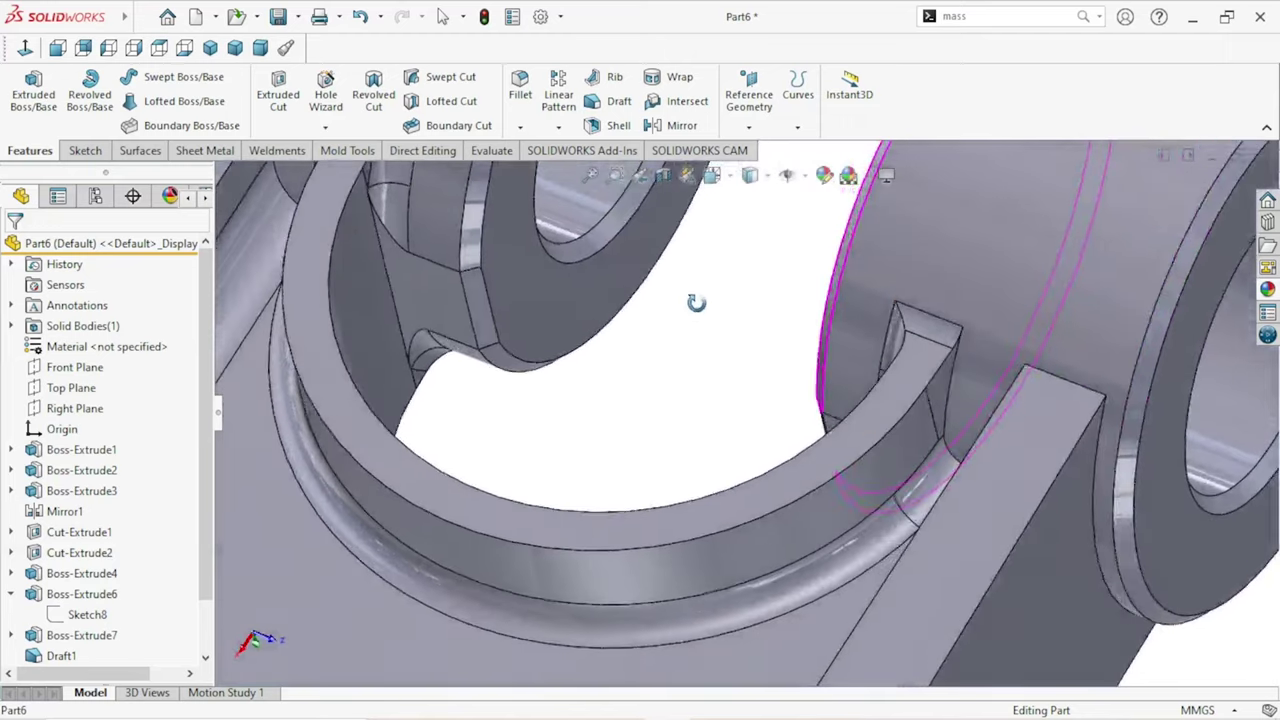
{"action": "scroll", "coordinate": [196, 556], "scroll_direction": "down", "scroll_amount": 2}
{"action": "scroll", "coordinate": [150, 600], "scroll_direction": "down", "scroll_amount": 1}
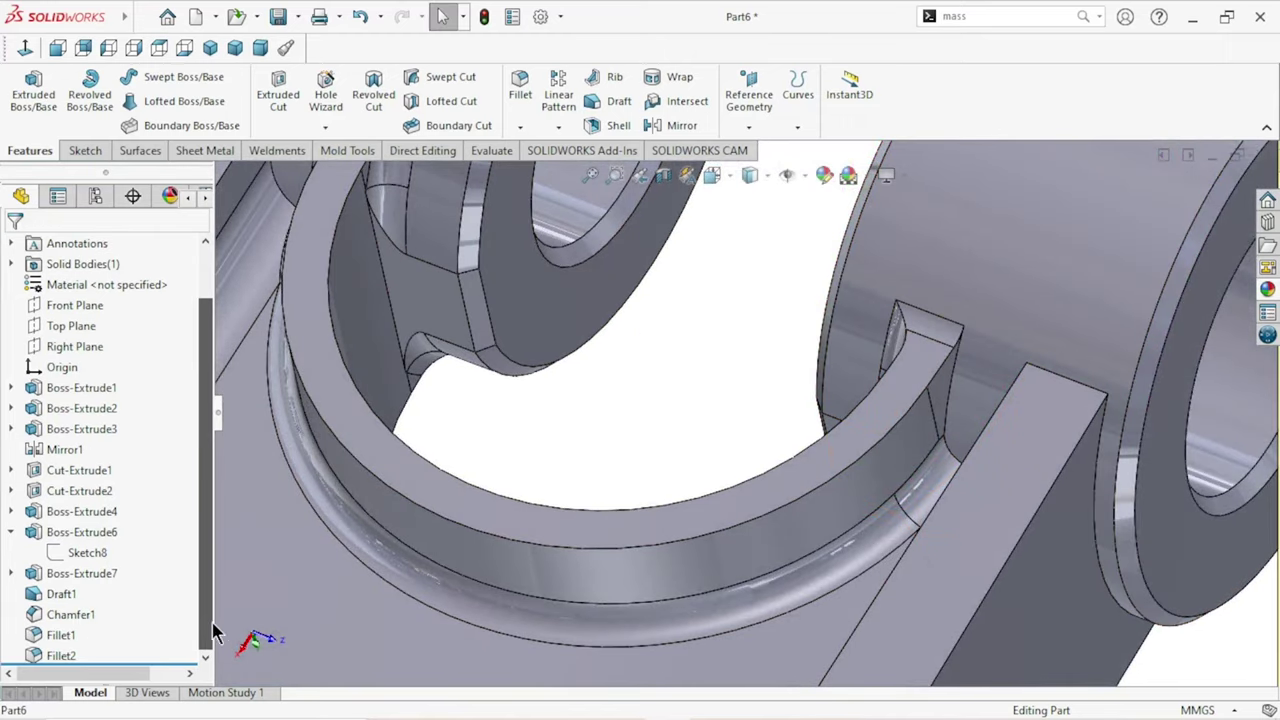
Step: Edit Fillet2 to add the saddle wall's end edge to its 8 mm round
{"action": "left_click", "coordinate": [70, 657]}
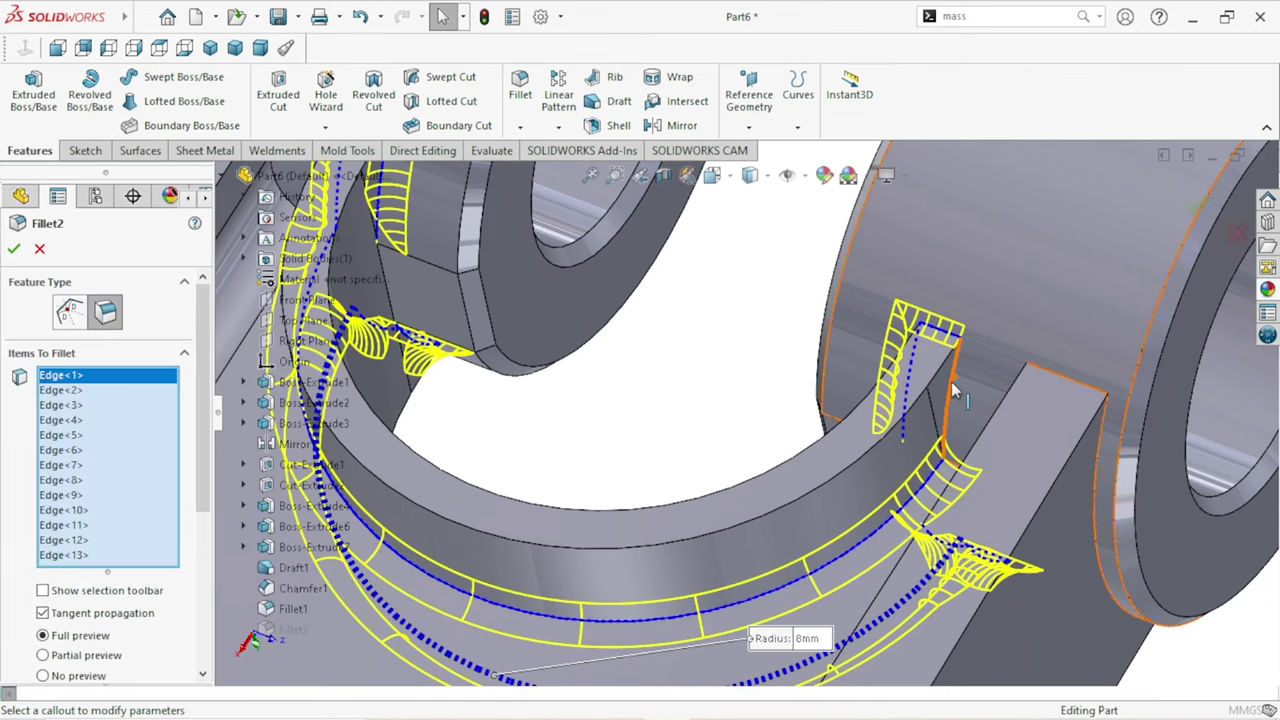
{"action": "left_click", "coordinate": [949, 381]}
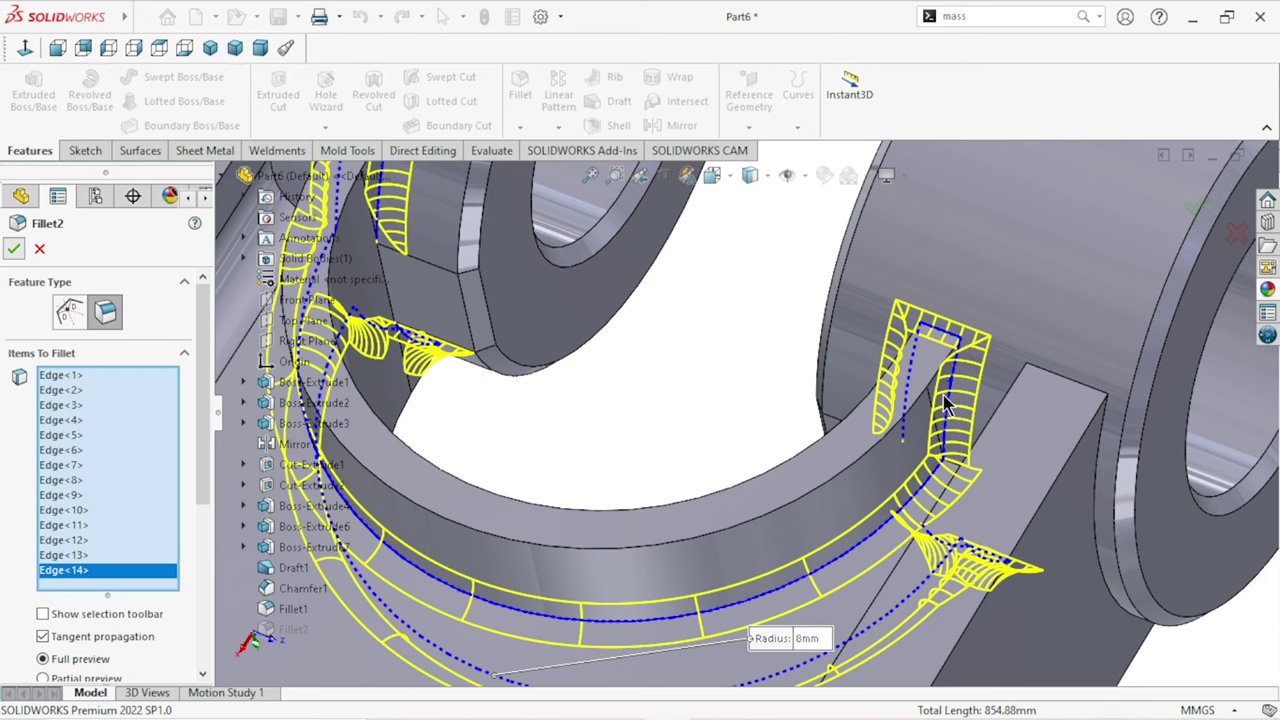
{"action": "key", "text": "Return"}
{"action": "scroll", "coordinate": [907, 470], "scroll_direction": "up", "scroll_amount": 5}
{"action": "middle_click_drag", "start_coordinate": [907, 470], "coordinate": [871, 443]}
{"action": "scroll", "coordinate": [871, 443], "scroll_direction": "up", "scroll_amount": 3}
{"action": "mouse_move", "coordinate": [743, 380]}
{"action": "middle_mouse_down"}
{"action": "mouse_move", "coordinate": [707, 297]}
{"action": "mouse_move", "coordinate": [591, 217]}
{"action": "mouse_move", "coordinate": [598, 176]}
{"action": "mouse_move", "coordinate": [663, 177]}
{"action": "mouse_move", "coordinate": [643, 231]}
{"action": "mouse_move", "coordinate": [617, 240]}
{"action": "mouse_move", "coordinate": [605, 221]}
{"action": "middle_mouse_up"}
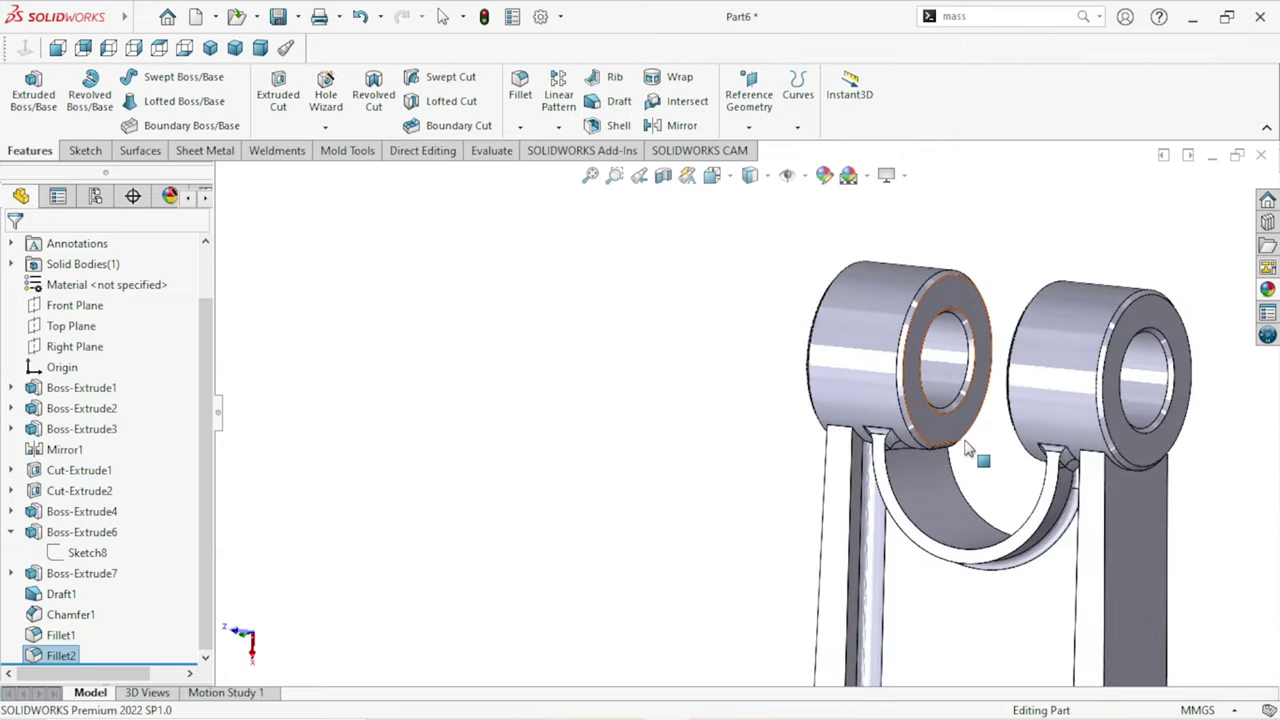
{"action": "scroll", "coordinate": [967, 448], "scroll_direction": "up", "scroll_amount": 3}
{"action": "scroll", "coordinate": [835, 484], "scroll_direction": "down", "scroll_amount": 3}
{"action": "scroll", "coordinate": [835, 484], "scroll_direction": "down", "scroll_amount": 2}
{"action": "middle_click_drag", "start_coordinate": [900, 525], "coordinate": [872, 462]}
Step: Select the upper boss's circular outer edge and bring up the fillet and chamfer choices
{"action": "scroll", "coordinate": [787, 454], "scroll_direction": "down", "scroll_amount": 2}
{"action": "scroll", "coordinate": [800, 456], "scroll_direction": "down", "scroll_amount": 2}
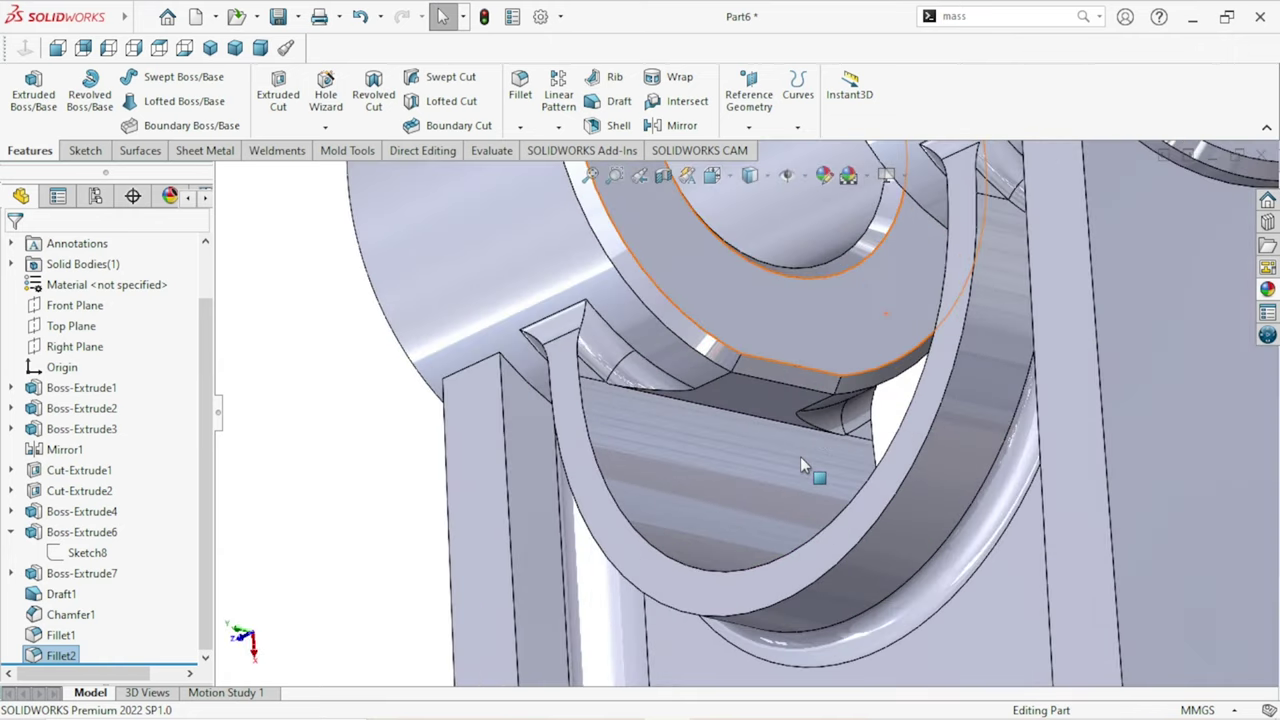
{"action": "scroll", "coordinate": [800, 456], "scroll_direction": "down", "scroll_amount": 2}
{"action": "scroll", "coordinate": [800, 456], "scroll_direction": "down", "scroll_amount": 2}
{"action": "scroll", "coordinate": [800, 456], "scroll_direction": "up", "scroll_amount": 3}
{"action": "scroll", "coordinate": [799, 454], "scroll_direction": "up", "scroll_amount": 2}
{"action": "mouse_move", "coordinate": [780, 464]}
{"action": "middle_mouse_down"}
{"action": "mouse_move", "coordinate": [843, 366]}
{"action": "mouse_move", "coordinate": [866, 369]}
{"action": "mouse_move", "coordinate": [851, 449]}
{"action": "mouse_move", "coordinate": [860, 412]}
{"action": "mouse_move", "coordinate": [871, 448]}
{"action": "middle_mouse_up"}
{"action": "scroll", "coordinate": [828, 458], "scroll_direction": "down", "scroll_amount": 3}
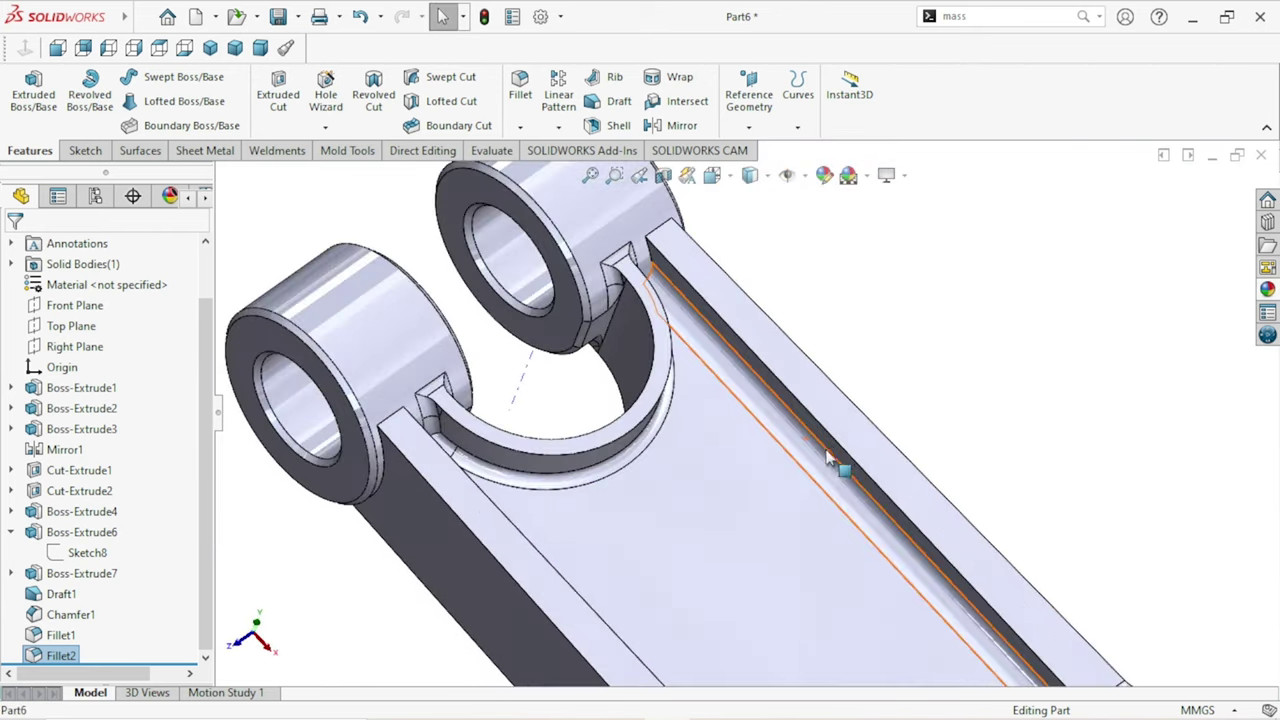
{"action": "left_click", "coordinate": [565, 301]}
{"action": "left_click", "coordinate": [521, 127]}
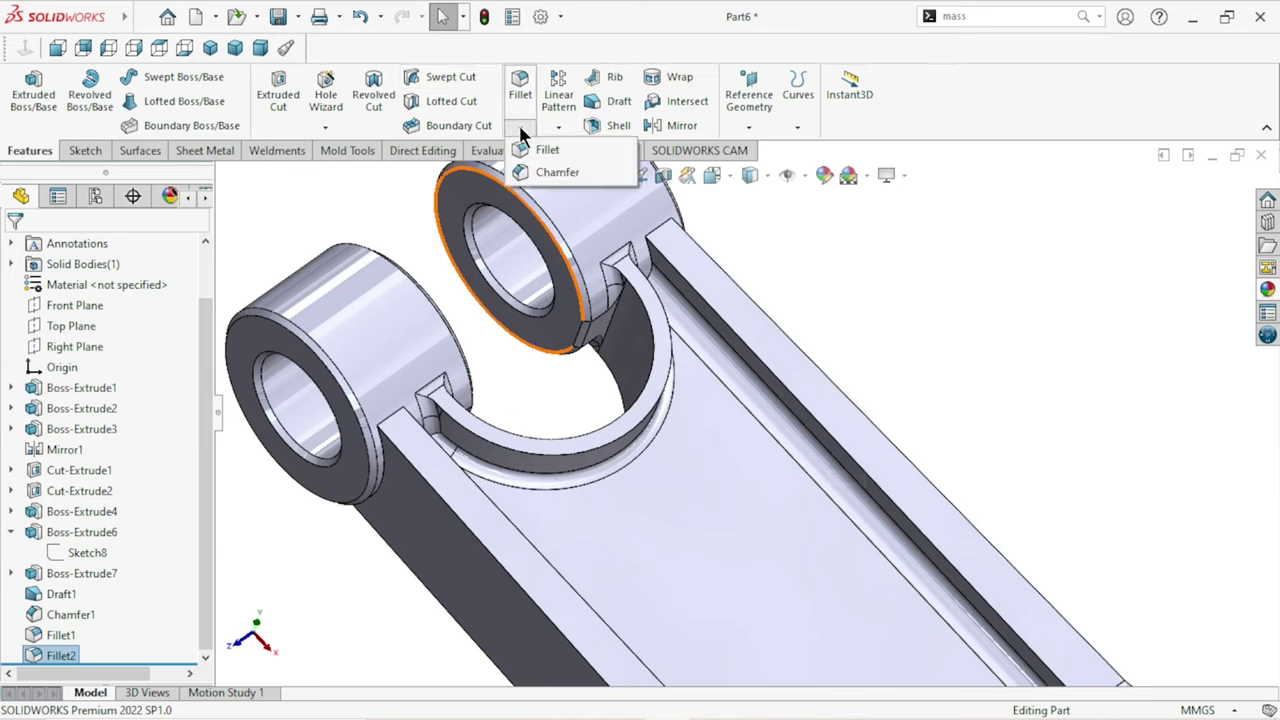
Step: Start a 6 mm chamfer and remove the rail face that was picked by mistake
{"action": "left_click", "coordinate": [552, 173]}
{"action": "type", "text": "6"}
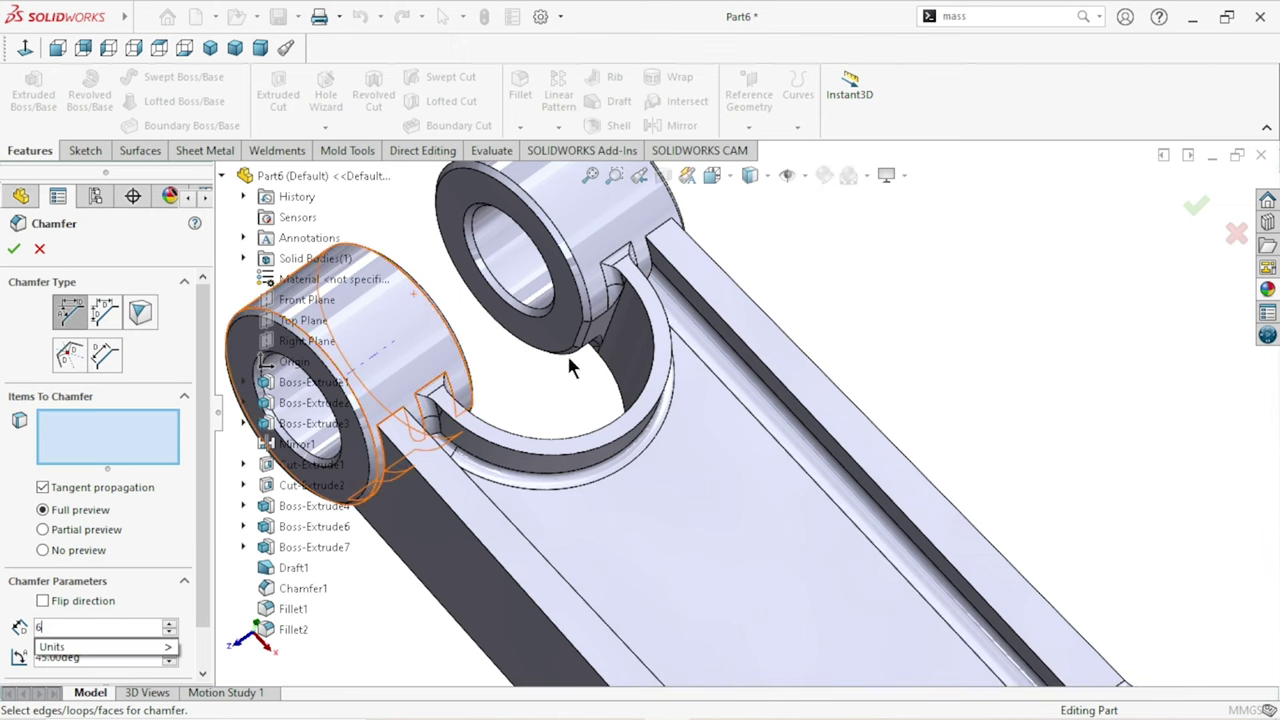
{"action": "key", "text": "Return"}
{"action": "left_click", "coordinate": [843, 432]}
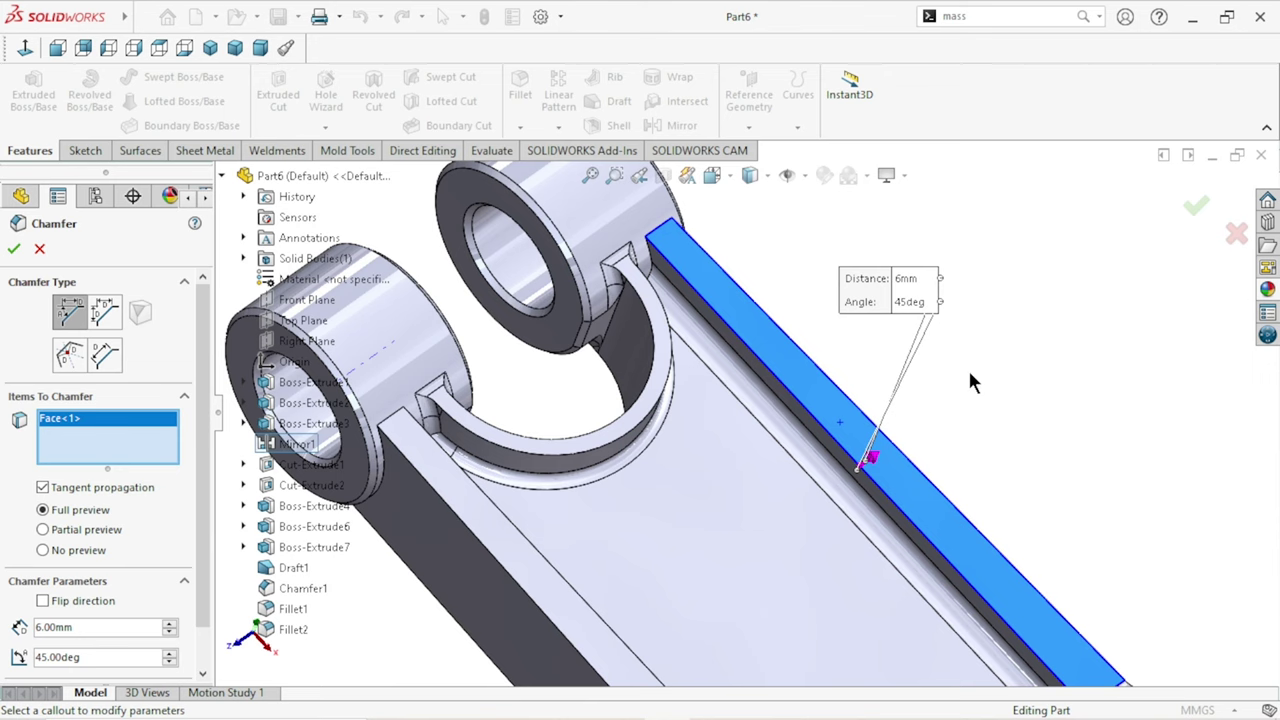
{"action": "right_click", "coordinate": [110, 430]}
{"action": "left_click", "coordinate": [145, 456]}
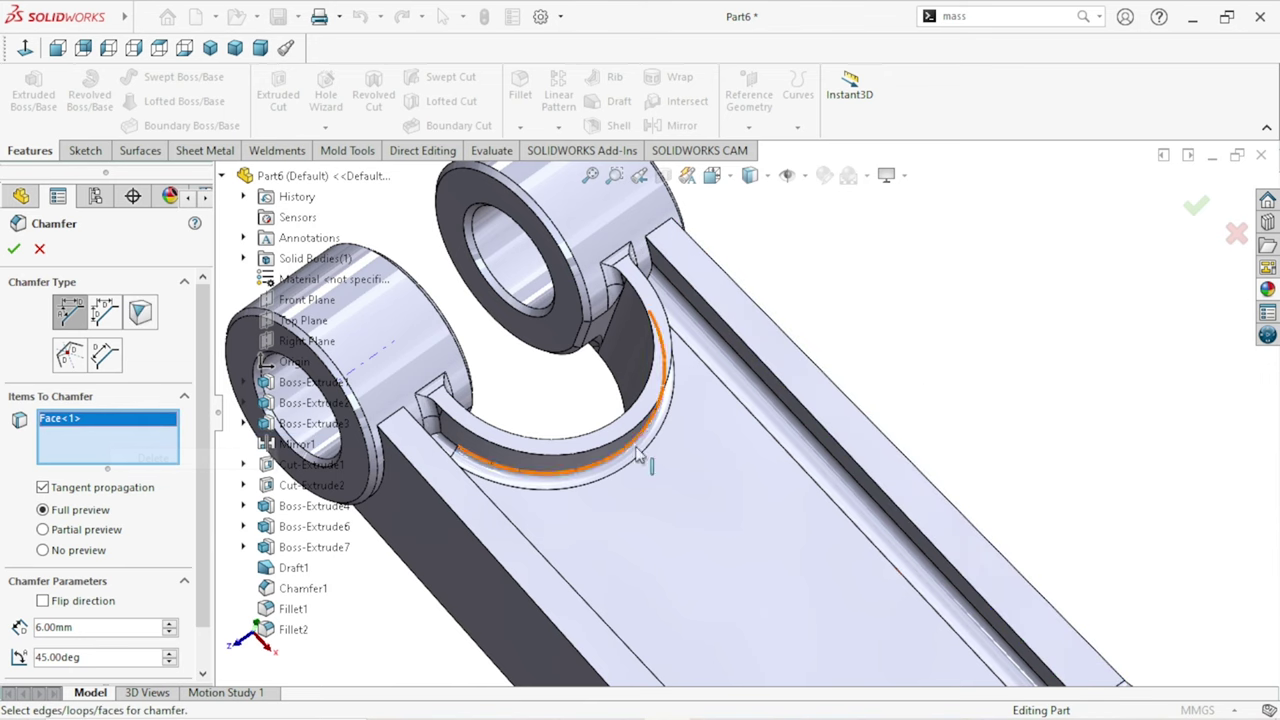
Step: Add the first four long rail and pocket rim edges to the chamfer
{"action": "left_click", "coordinate": [840, 452]}
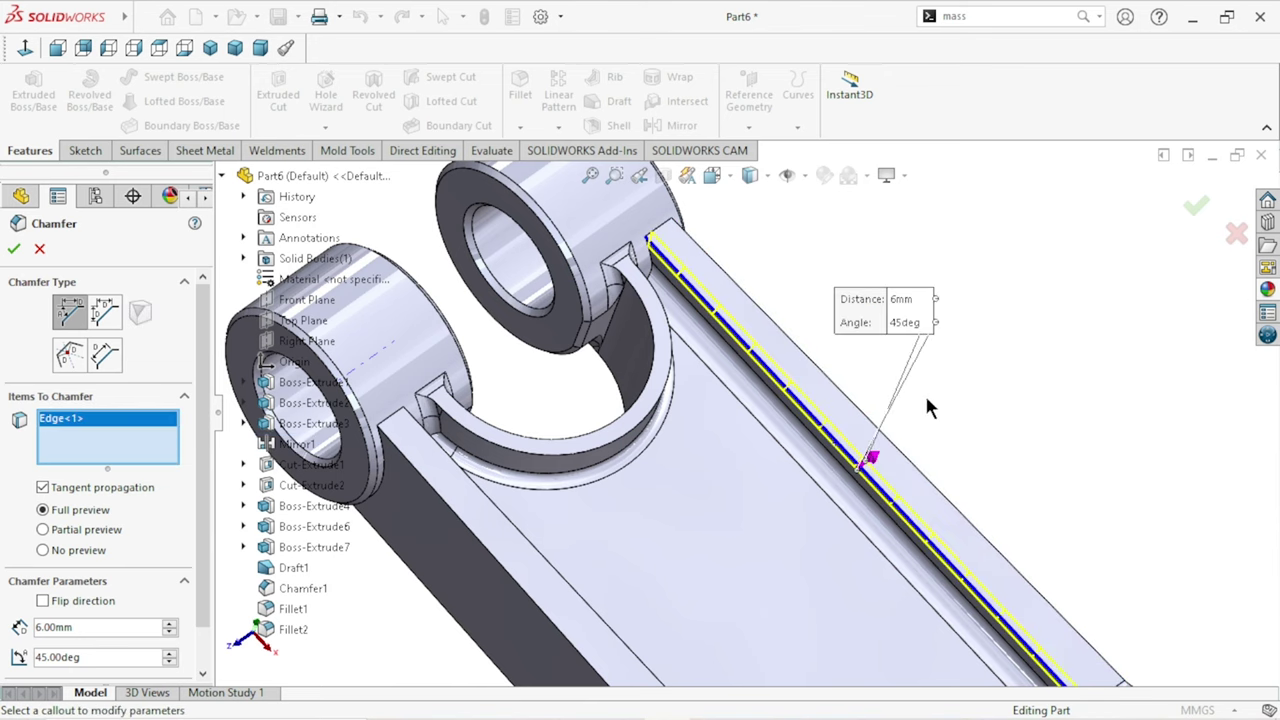
{"action": "middle_click_drag", "start_coordinate": [1042, 378], "coordinate": [933, 502]}
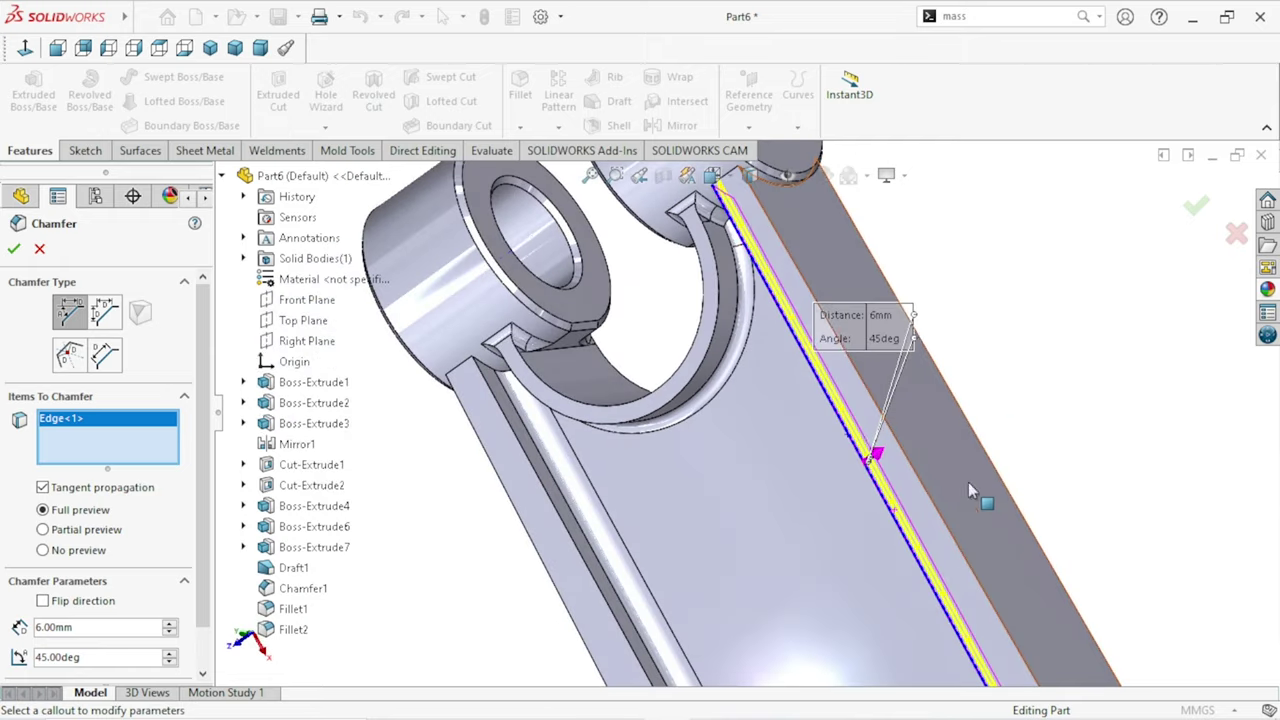
{"action": "left_click", "coordinate": [935, 503]}
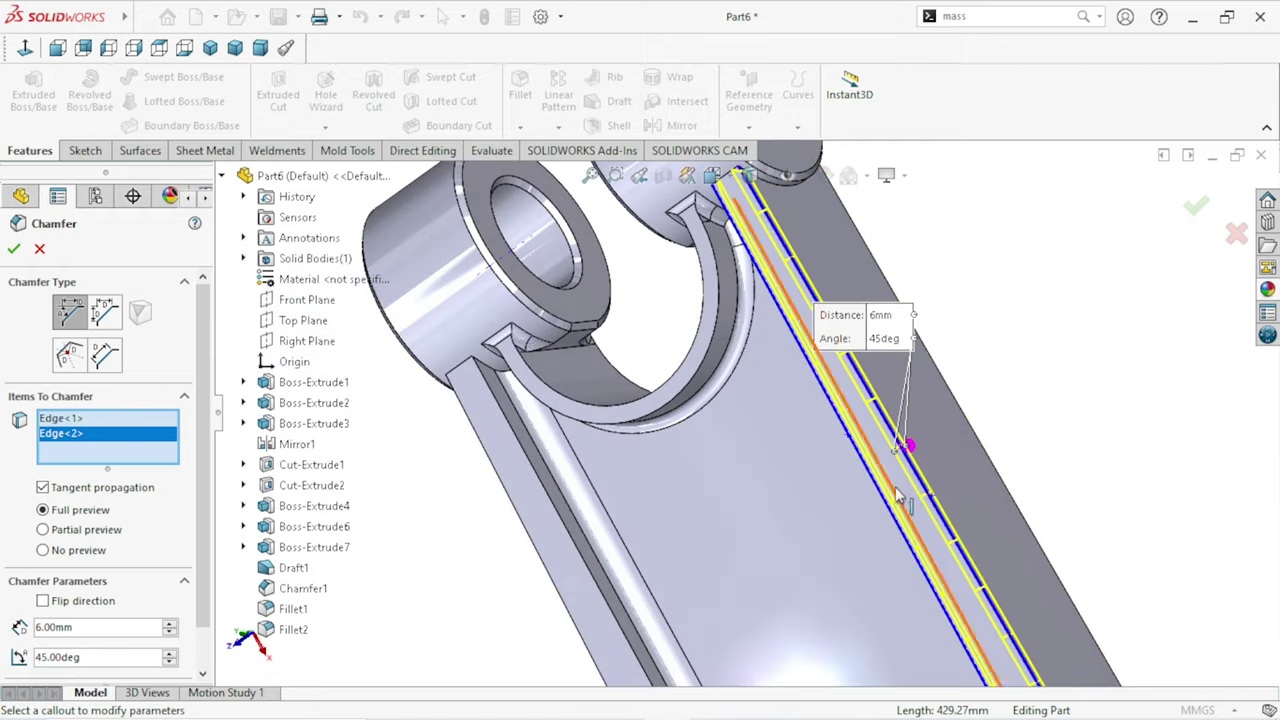
{"action": "scroll", "coordinate": [900, 500], "scroll_direction": "up", "scroll_amount": 5}
{"action": "scroll", "coordinate": [716, 515], "scroll_direction": "up", "scroll_amount": 3}
{"action": "scroll", "coordinate": [735, 505], "scroll_direction": "down", "scroll_amount": 3}
{"action": "scroll", "coordinate": [760, 455], "scroll_direction": "down", "scroll_amount": 3}
{"action": "scroll", "coordinate": [680, 525], "scroll_direction": "down", "scroll_amount": 2}
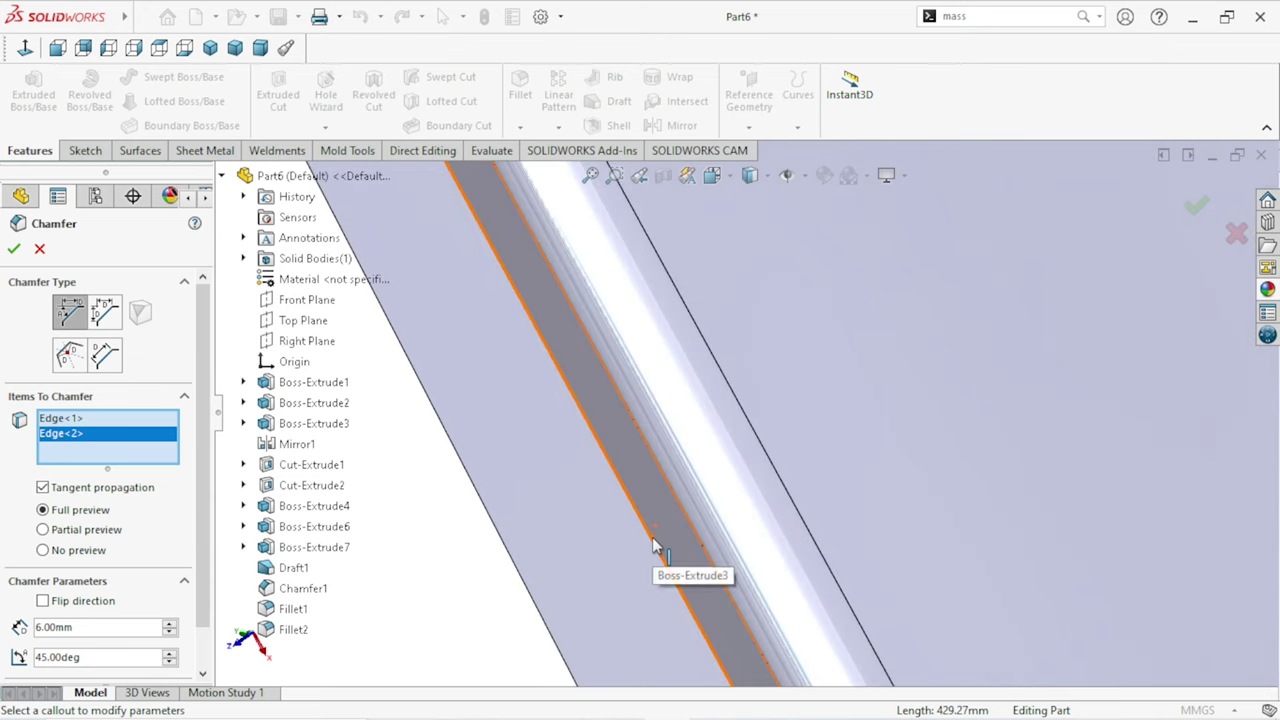
{"action": "left_click", "coordinate": [653, 540]}
{"action": "scroll", "coordinate": [658, 533], "scroll_direction": "up", "scroll_amount": 2}
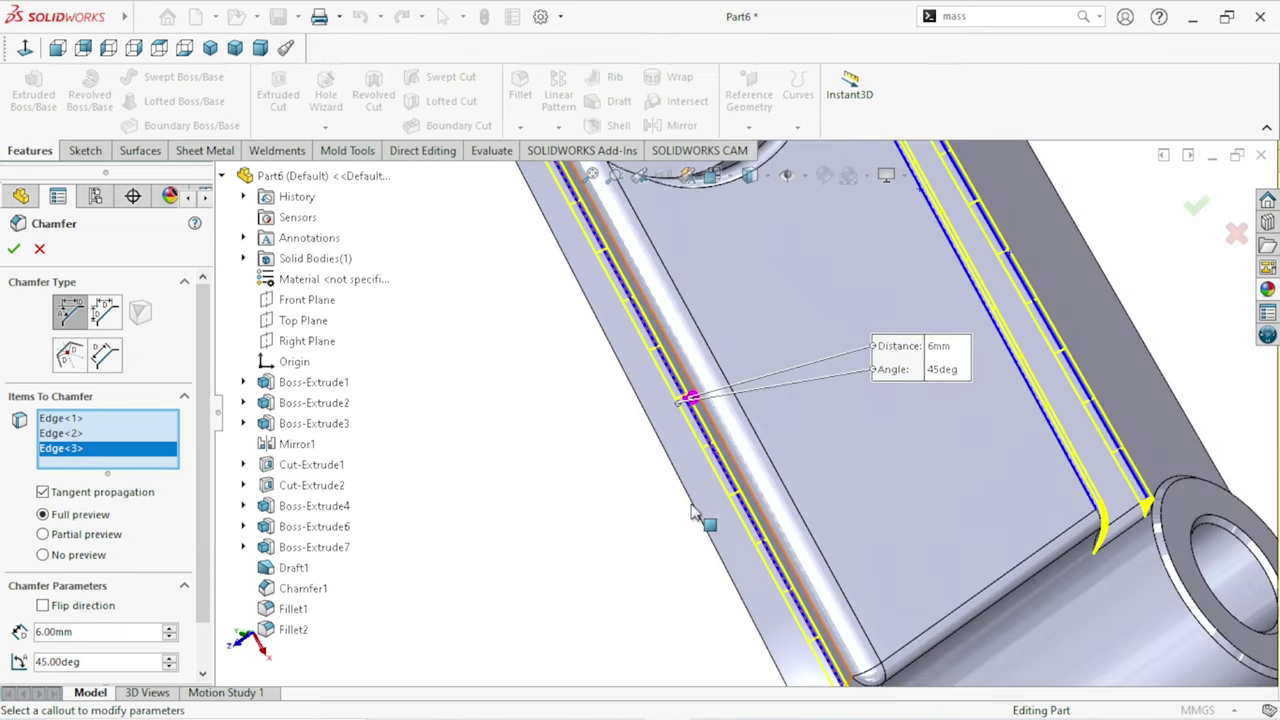
{"action": "scroll", "coordinate": [700, 510], "scroll_direction": "up", "scroll_amount": 2}
{"action": "scroll", "coordinate": [745, 490], "scroll_direction": "down", "scroll_amount": 1}
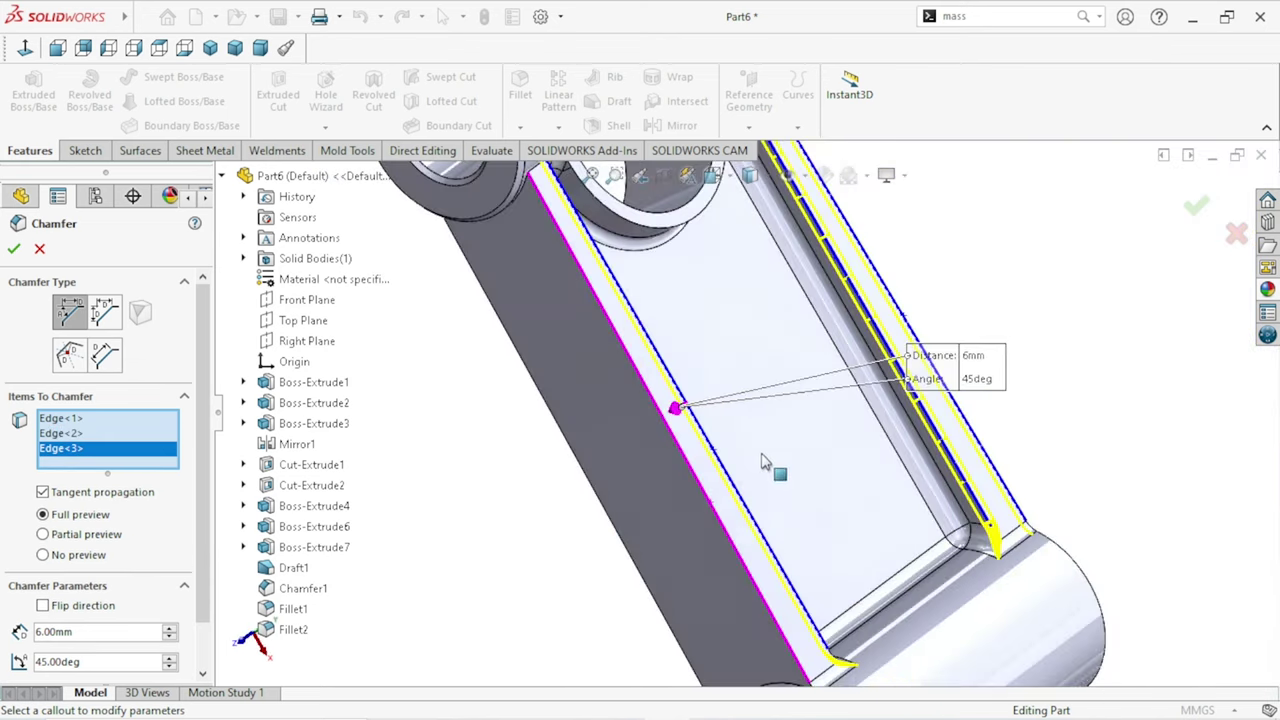
{"action": "left_click", "coordinate": [708, 508]}
{"action": "scroll", "coordinate": [1008, 360], "scroll_direction": "up", "scroll_amount": 3}
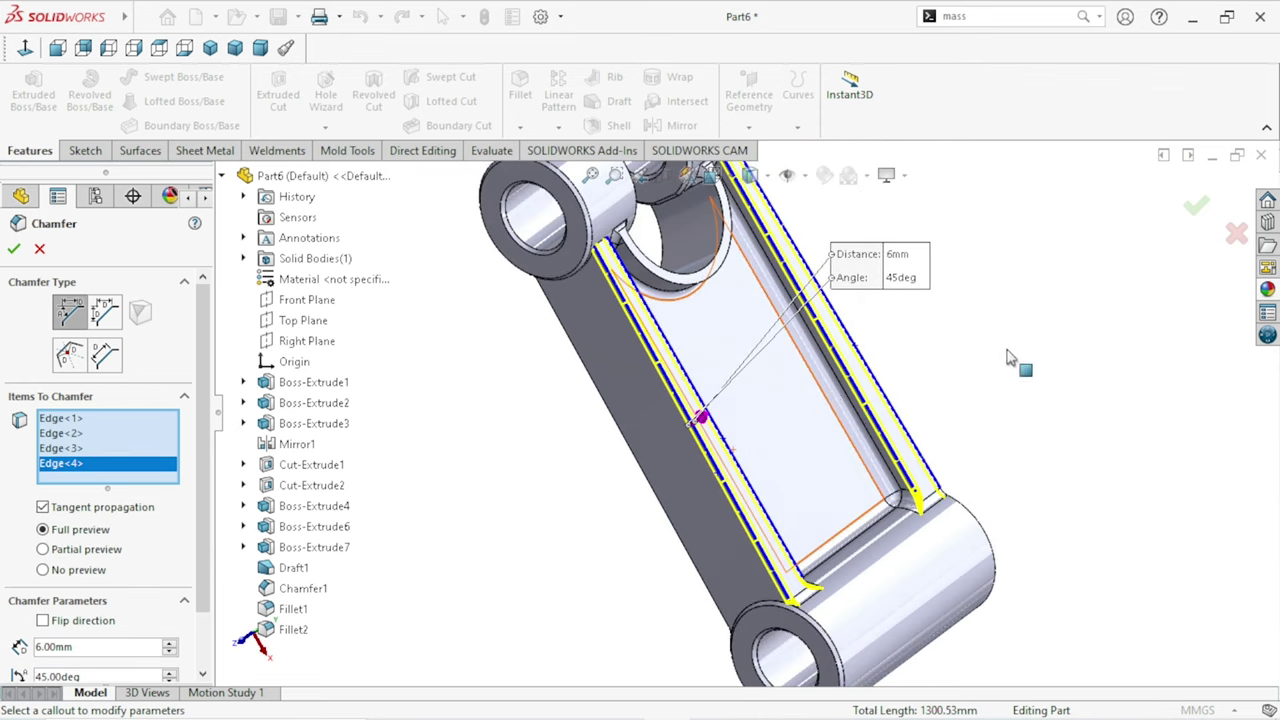
{"action": "scroll", "coordinate": [980, 363], "scroll_direction": "up", "scroll_amount": 2}
Step: Add the fifth through eighth rim edges to the chamfer
{"action": "mouse_move", "coordinate": [980, 363]}
{"action": "middle_mouse_down"}
{"action": "mouse_move", "coordinate": [851, 391]}
{"action": "mouse_move", "coordinate": [666, 343]}
{"action": "mouse_move", "coordinate": [763, 229]}
{"action": "mouse_move", "coordinate": [803, 284]}
{"action": "mouse_move", "coordinate": [797, 342]}
{"action": "mouse_move", "coordinate": [712, 402]}
{"action": "middle_mouse_up"}
{"action": "scroll", "coordinate": [710, 400], "scroll_direction": "down", "scroll_amount": 5}
{"action": "scroll", "coordinate": [710, 400], "scroll_direction": "down", "scroll_amount": 2}
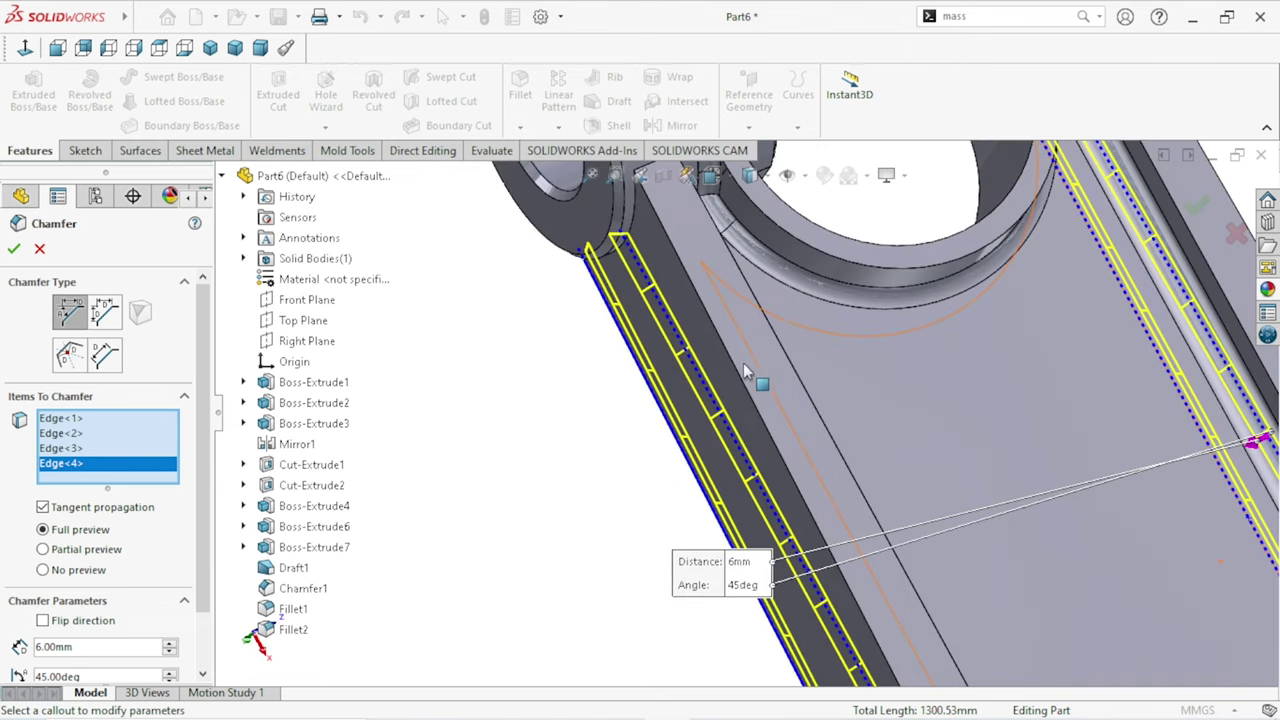
{"action": "scroll", "coordinate": [785, 370], "scroll_direction": "down", "scroll_amount": 2}
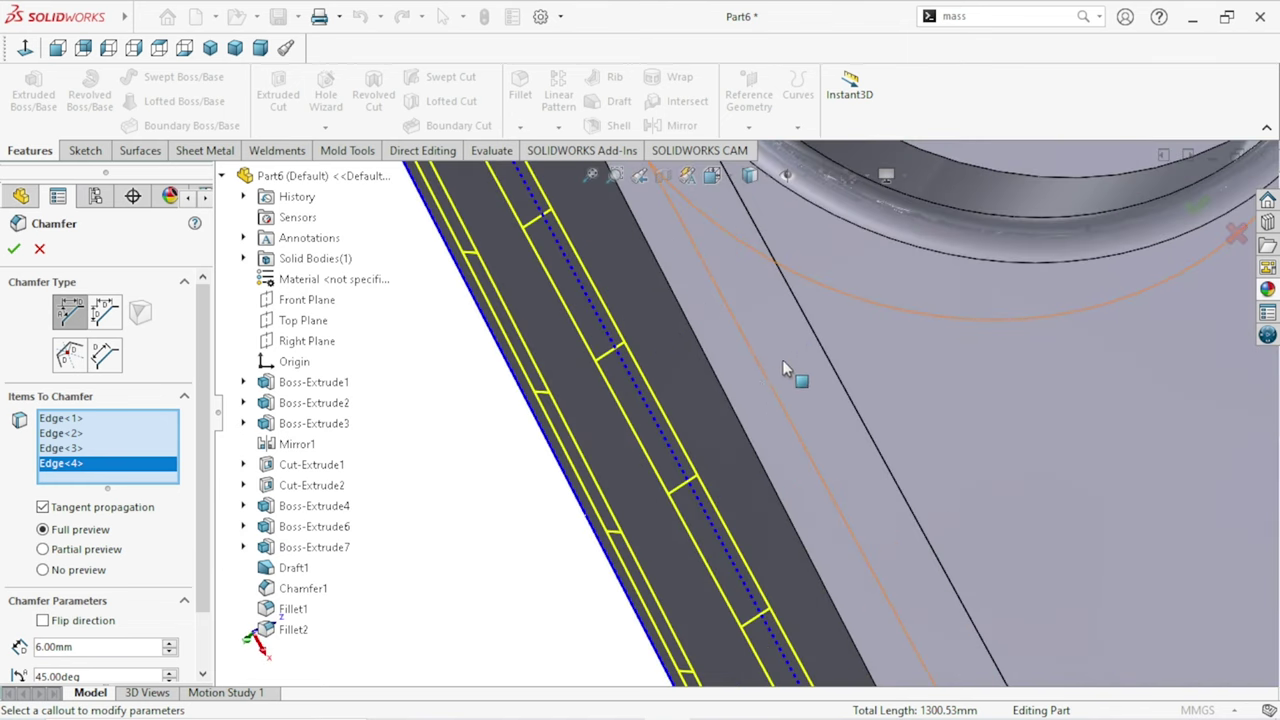
{"action": "left_click", "coordinate": [733, 420]}
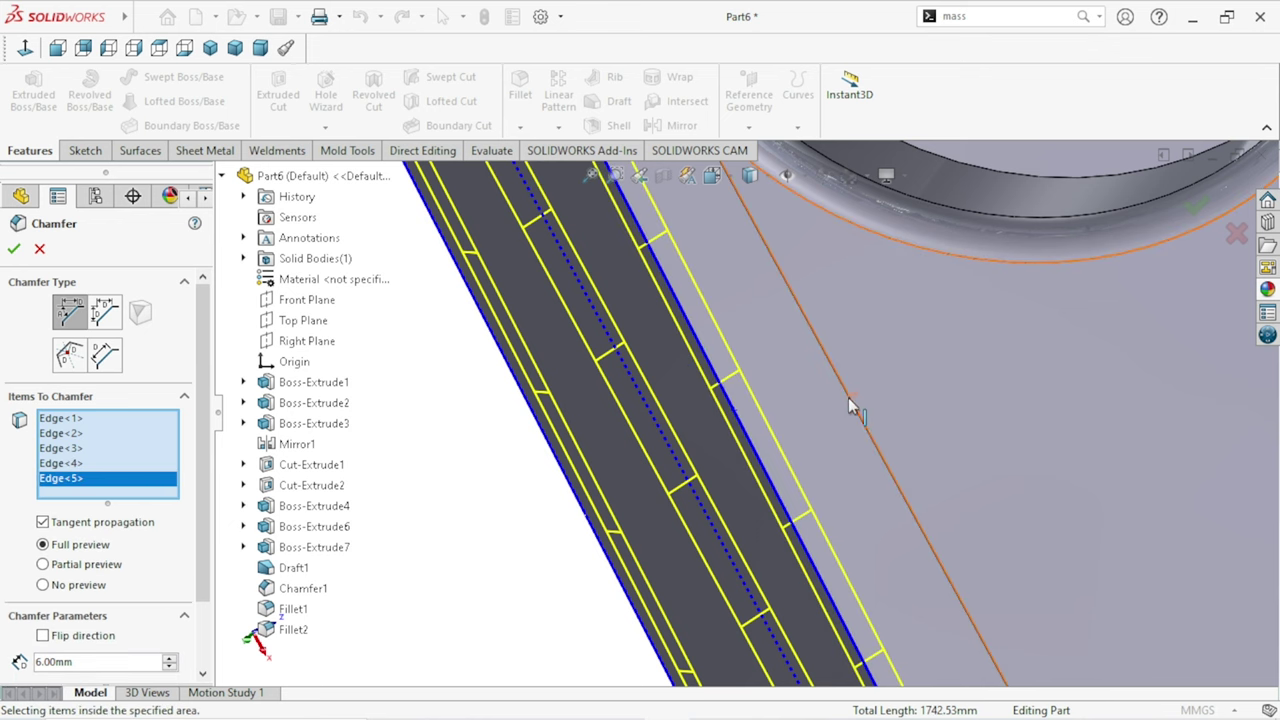
{"action": "left_click", "coordinate": [853, 403]}
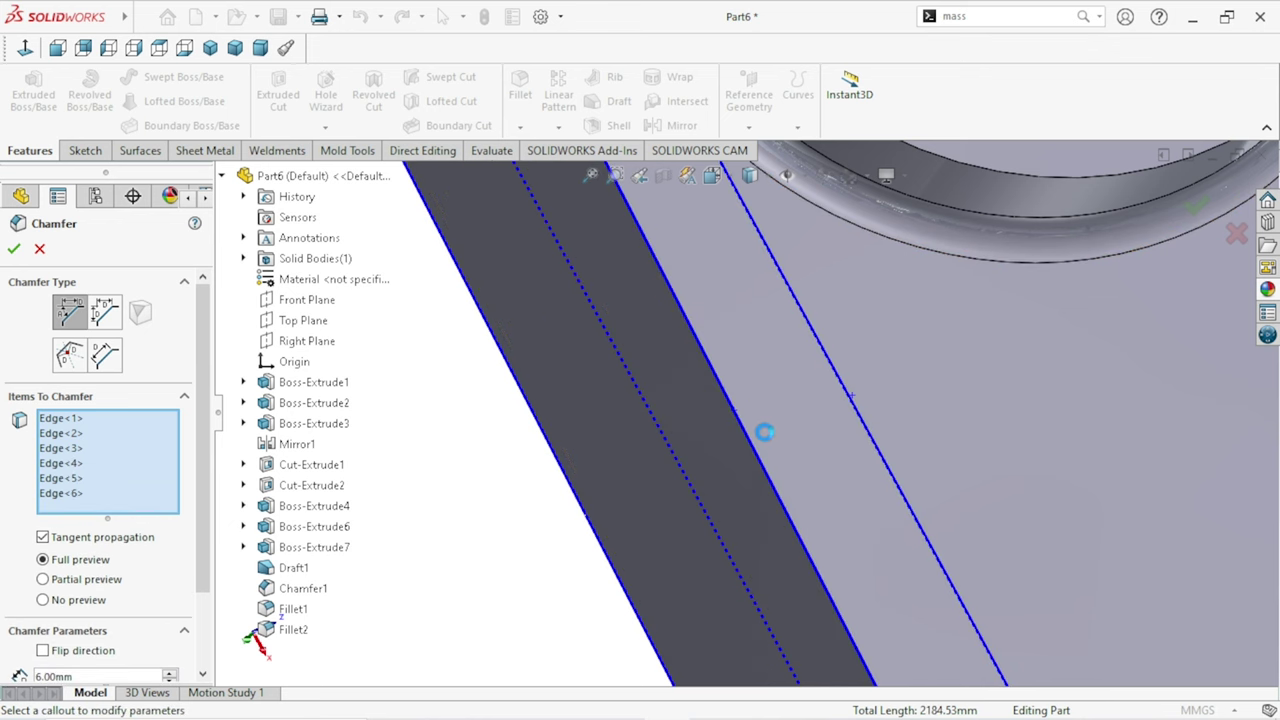
{"action": "middle_click_drag", "start_coordinate": [762, 430], "coordinate": [745, 435]}
{"action": "scroll", "coordinate": [745, 435], "scroll_direction": "up", "scroll_amount": 3}
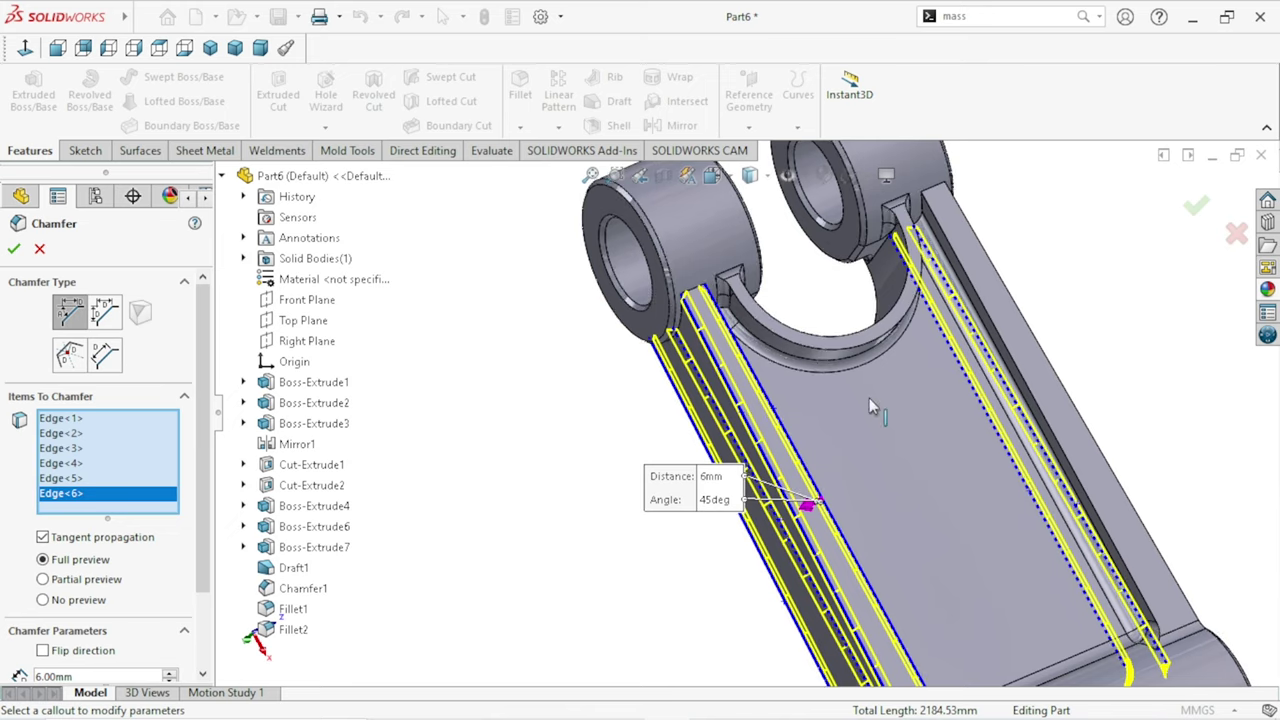
{"action": "scroll", "coordinate": [863, 395], "scroll_direction": "down", "scroll_amount": 2}
{"action": "scroll", "coordinate": [996, 399], "scroll_direction": "down", "scroll_amount": 3}
{"action": "scroll", "coordinate": [996, 399], "scroll_direction": "down", "scroll_amount": 2}
{"action": "left_click", "coordinate": [893, 463]}
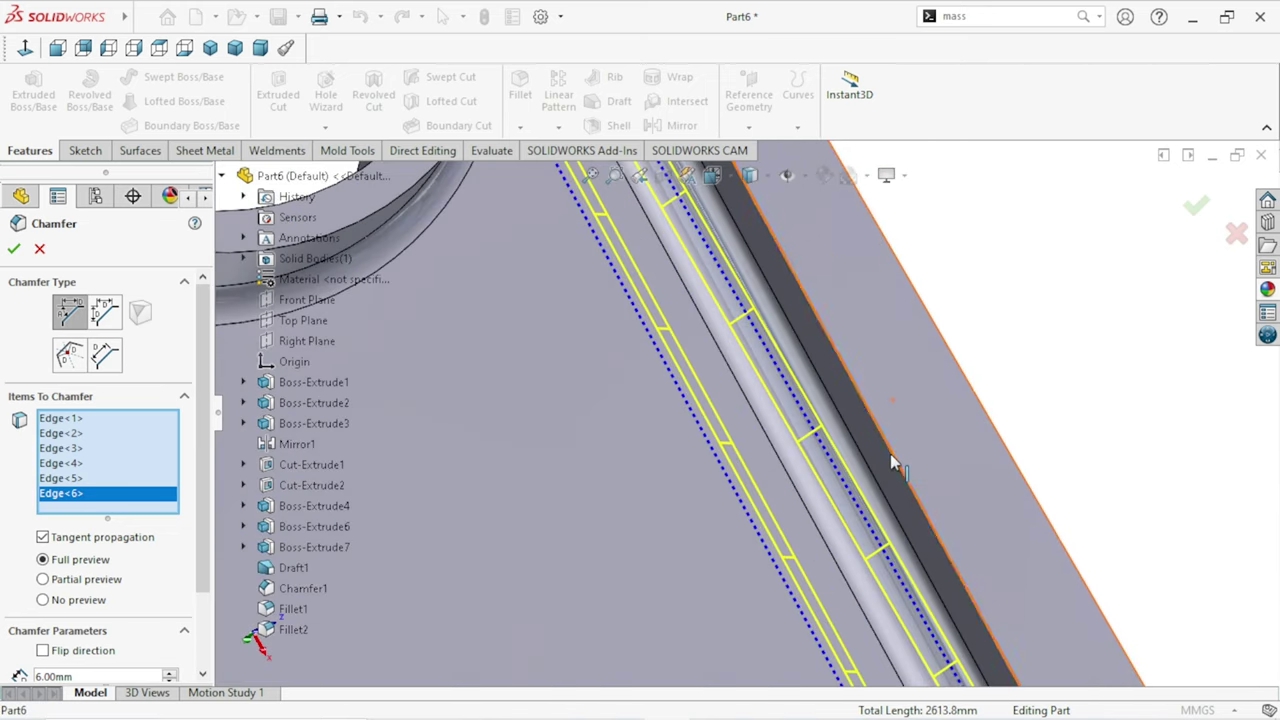
{"action": "left_click", "coordinate": [997, 434]}
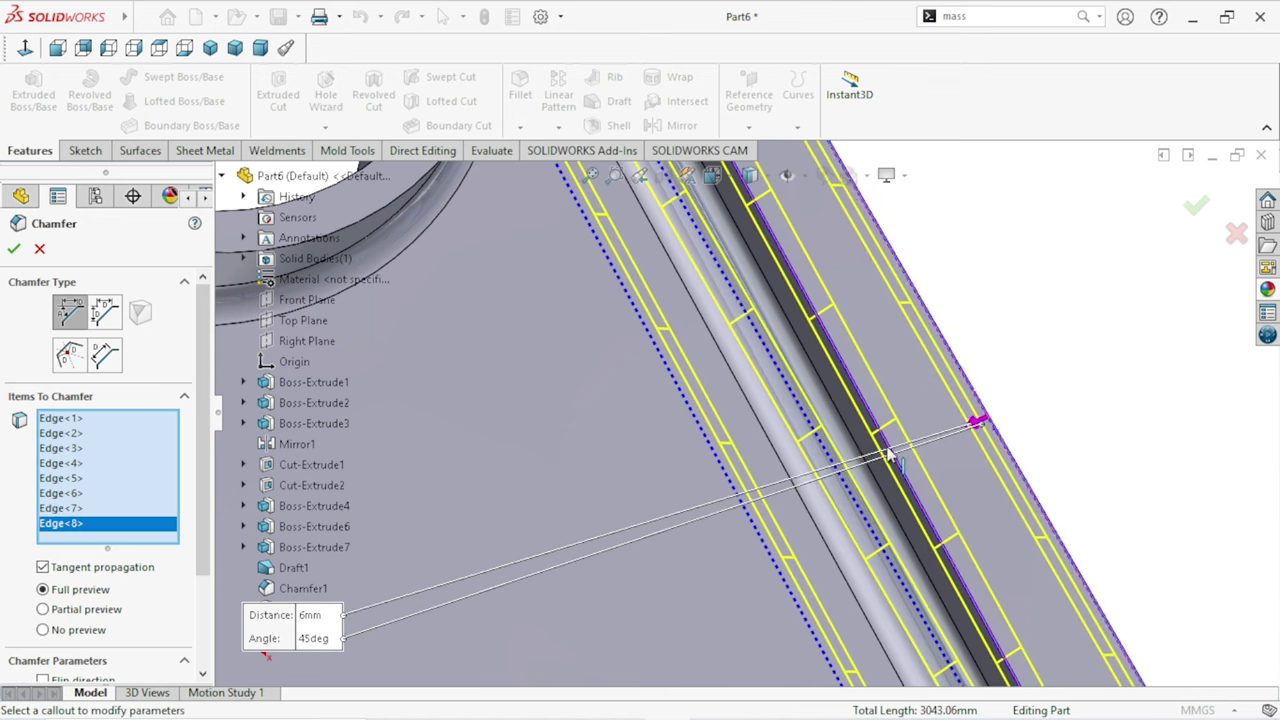
Step: Exit the eight-edge rail chamfer to return to the feature tree
{"action": "scroll", "coordinate": [693, 453], "scroll_direction": "up", "scroll_amount": 6}
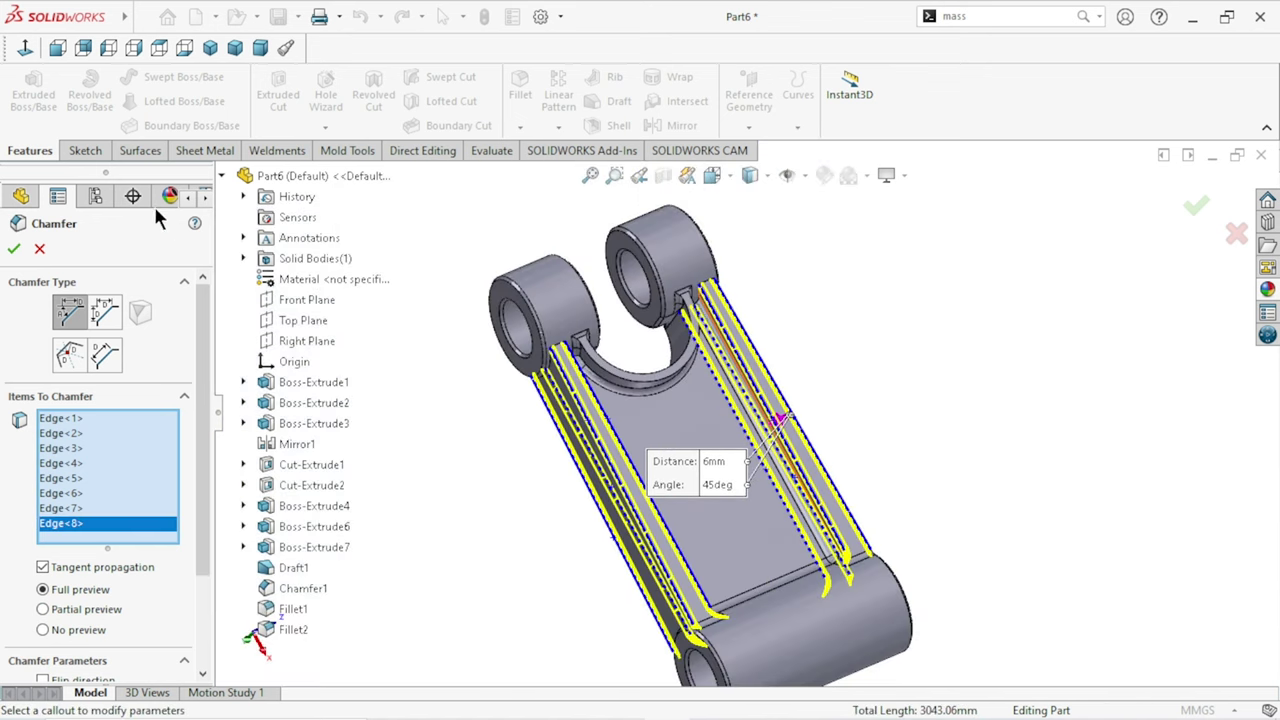
{"action": "scroll", "coordinate": [755, 345], "scroll_direction": "down", "scroll_amount": 3}
{"action": "scroll", "coordinate": [686, 270], "scroll_direction": "down", "scroll_amount": 3}
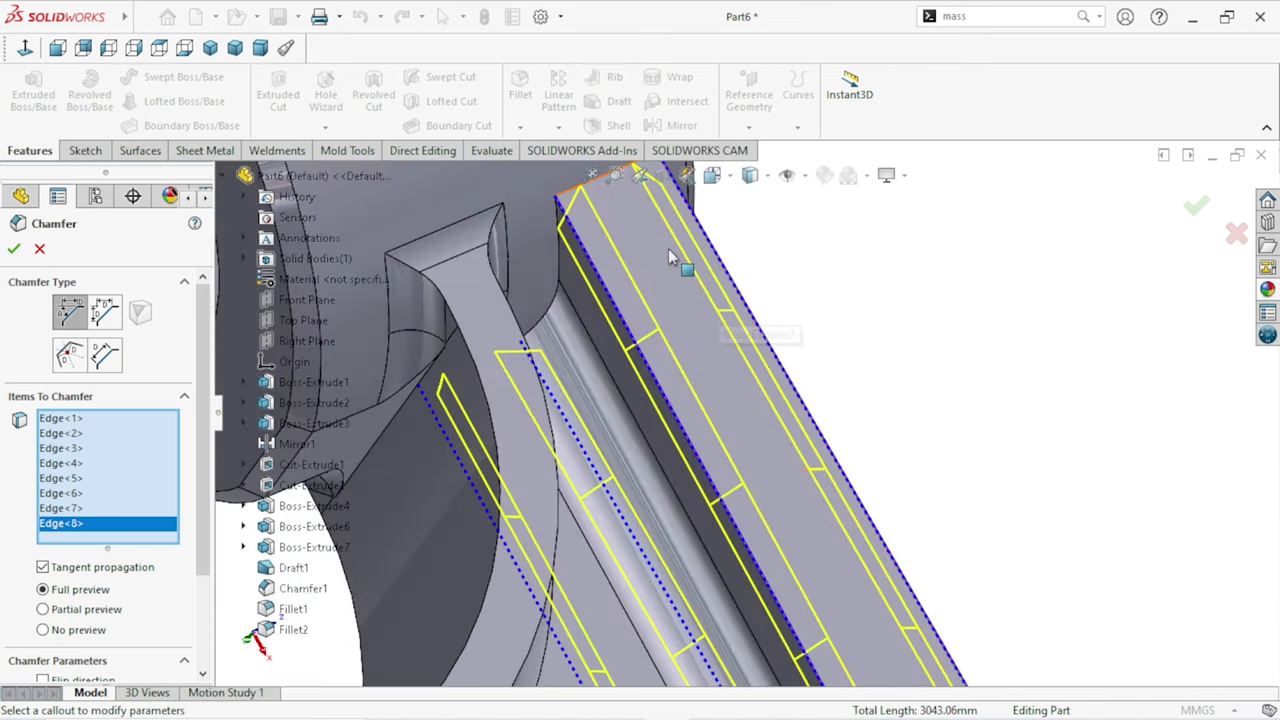
{"action": "scroll", "coordinate": [626, 226], "scroll_direction": "up", "scroll_amount": 2}
{"action": "scroll", "coordinate": [630, 235], "scroll_direction": "down", "scroll_amount": 2}
{"action": "scroll", "coordinate": [637, 241], "scroll_direction": "down", "scroll_amount": 3}
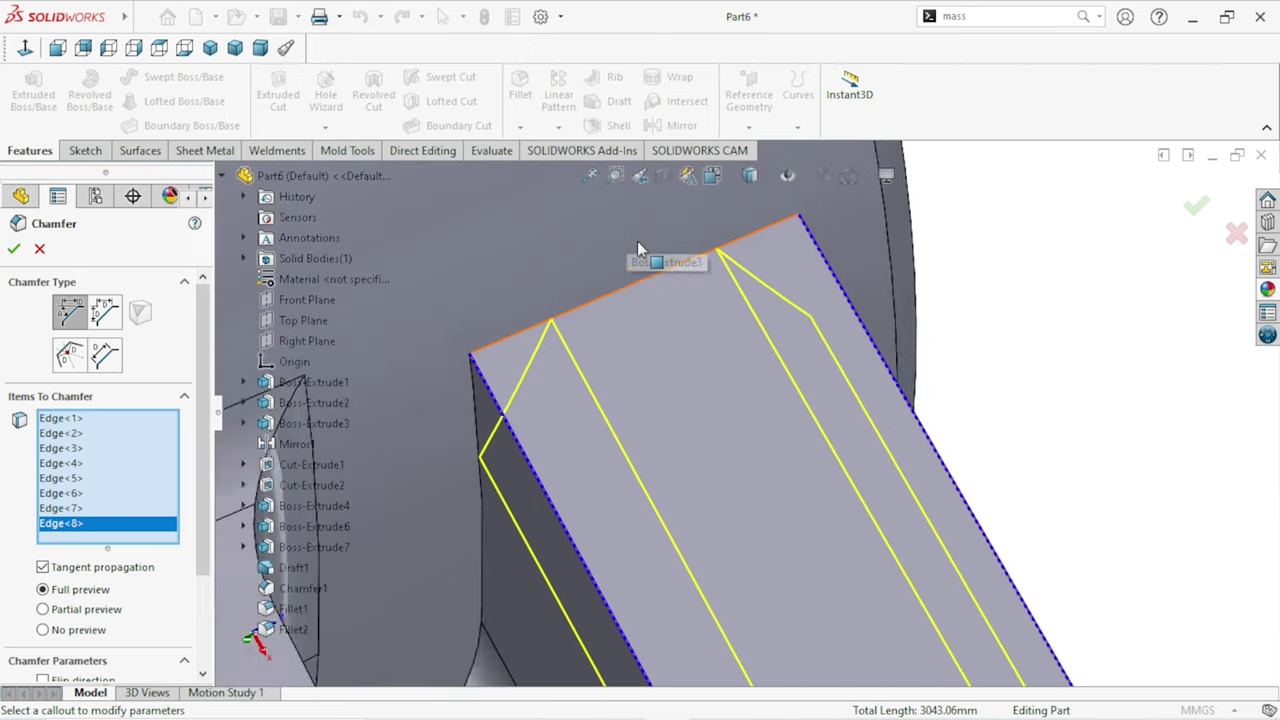
{"action": "scroll", "coordinate": [637, 241], "scroll_direction": "down", "scroll_amount": 2}
{"action": "scroll", "coordinate": [666, 420], "scroll_direction": "up", "scroll_amount": 4}
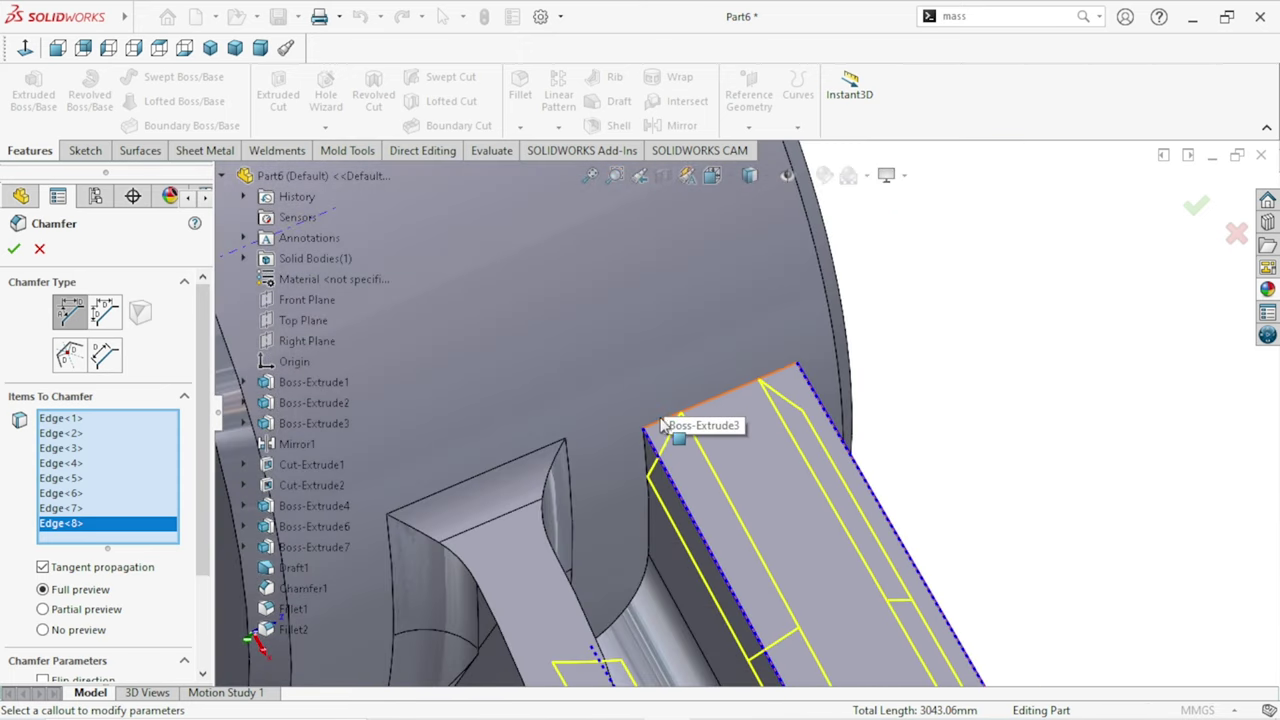
{"action": "scroll", "coordinate": [455, 455], "scroll_direction": "down", "scroll_amount": 1}
{"action": "left_click", "coordinate": [13, 248]}
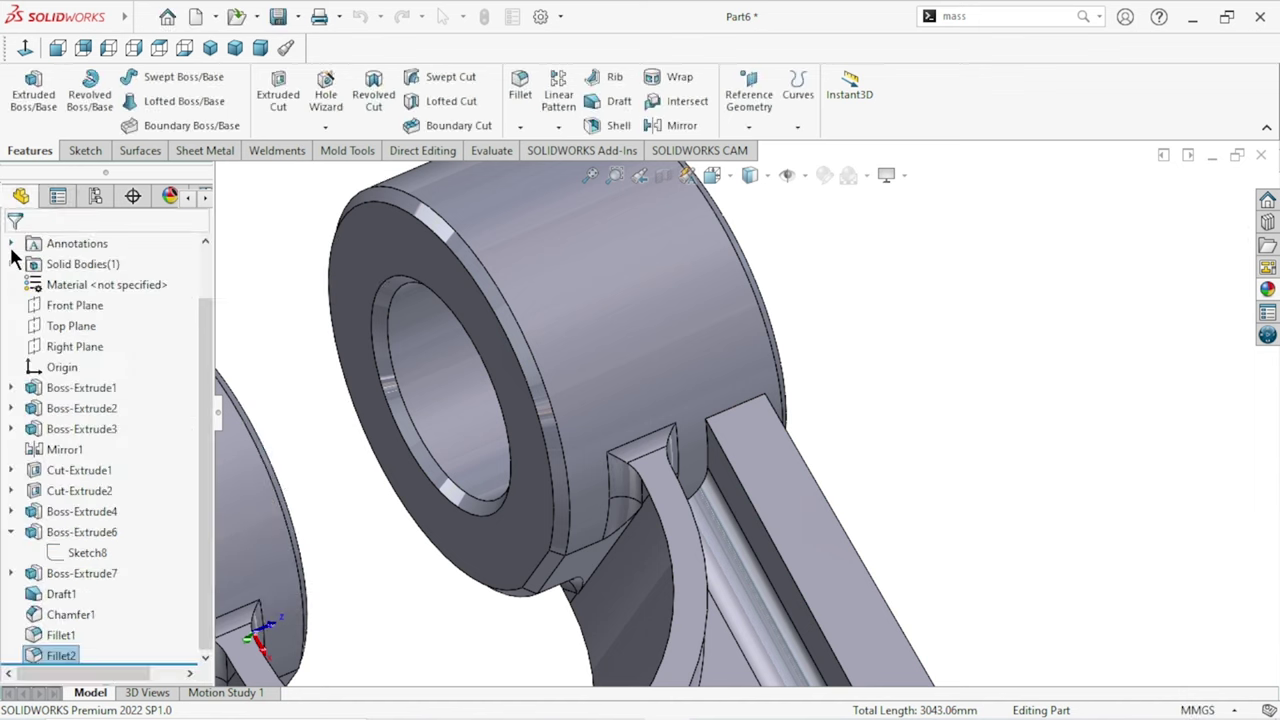
Step: Start a new chamfer from the Fillet dropdown with a 6 mm distance
{"action": "scroll", "coordinate": [686, 520], "scroll_direction": "up", "scroll_amount": 1}
{"action": "scroll", "coordinate": [720, 535], "scroll_direction": "up", "scroll_amount": 3}
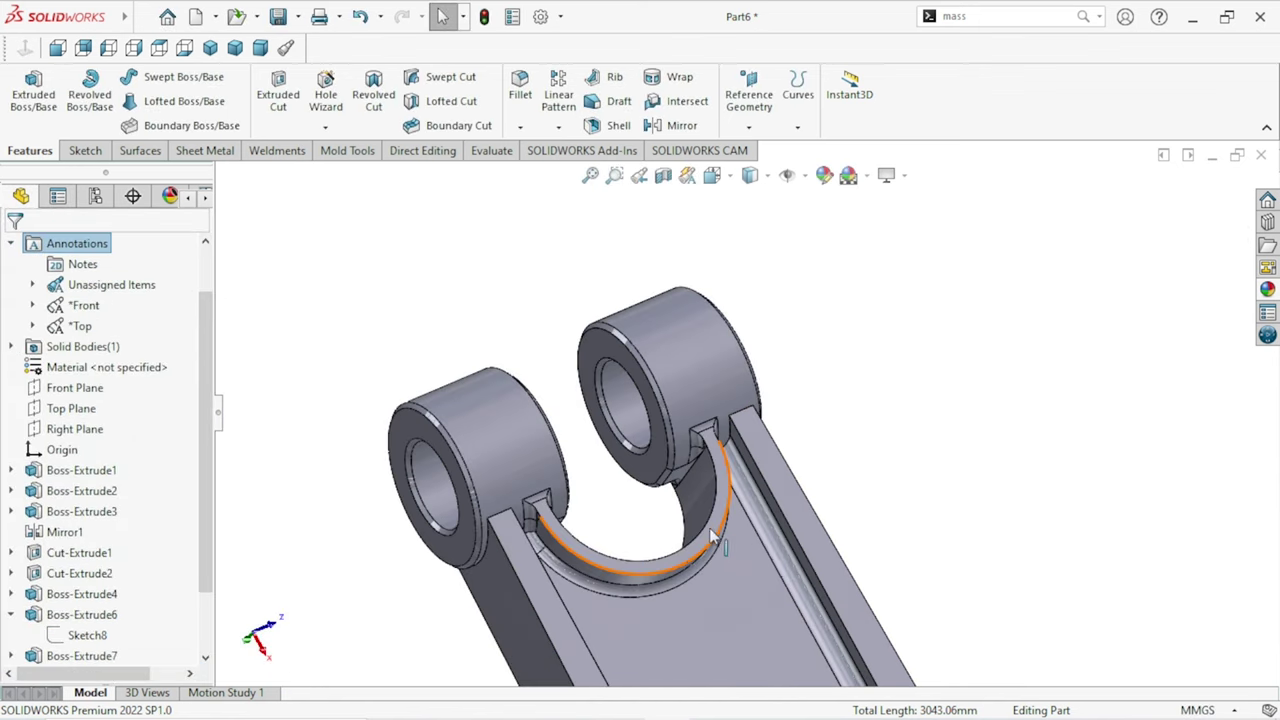
{"action": "scroll", "coordinate": [764, 553], "scroll_direction": "up", "scroll_amount": 3}
{"action": "scroll", "coordinate": [833, 562], "scroll_direction": "down", "scroll_amount": 2}
{"action": "scroll", "coordinate": [863, 506], "scroll_direction": "down", "scroll_amount": 1}
{"action": "mouse_move", "coordinate": [863, 506]}
{"action": "middle_mouse_down"}
{"action": "mouse_move", "coordinate": [870, 438]}
{"action": "mouse_move", "coordinate": [670, 303]}
{"action": "middle_mouse_up"}
{"action": "scroll", "coordinate": [670, 303], "scroll_direction": "down", "scroll_amount": 1}
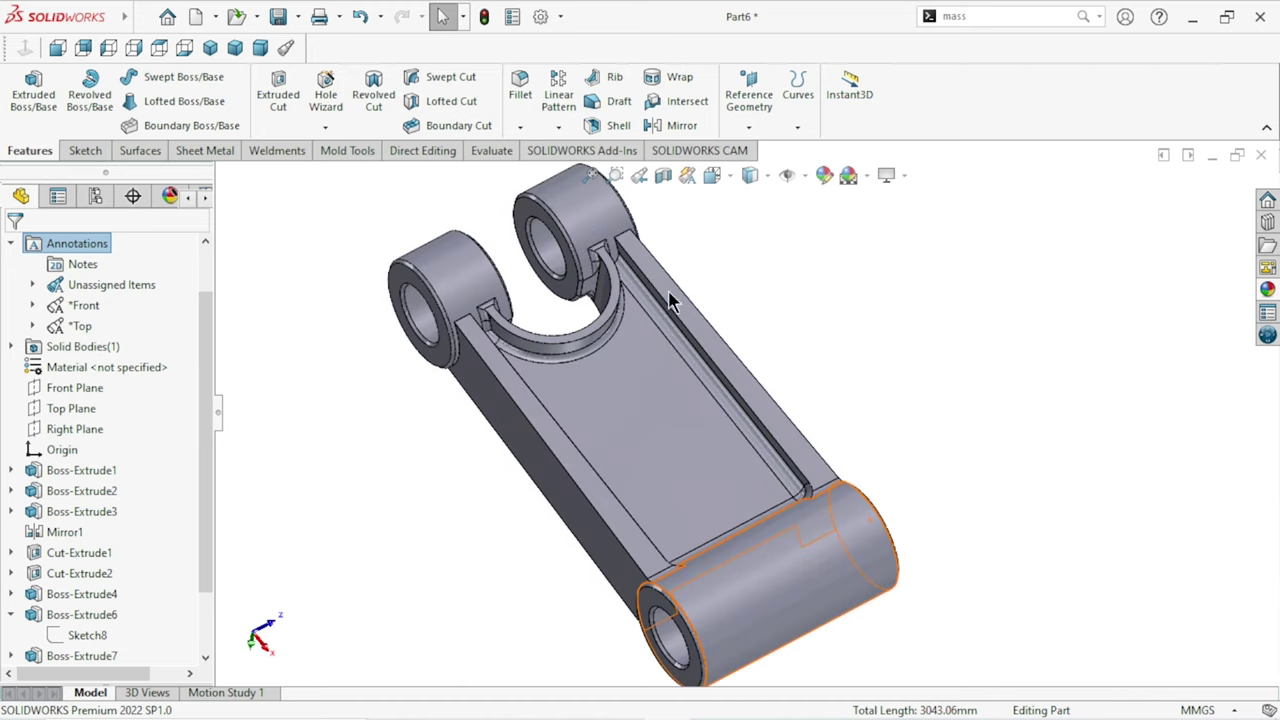
{"action": "left_click", "coordinate": [520, 127]}
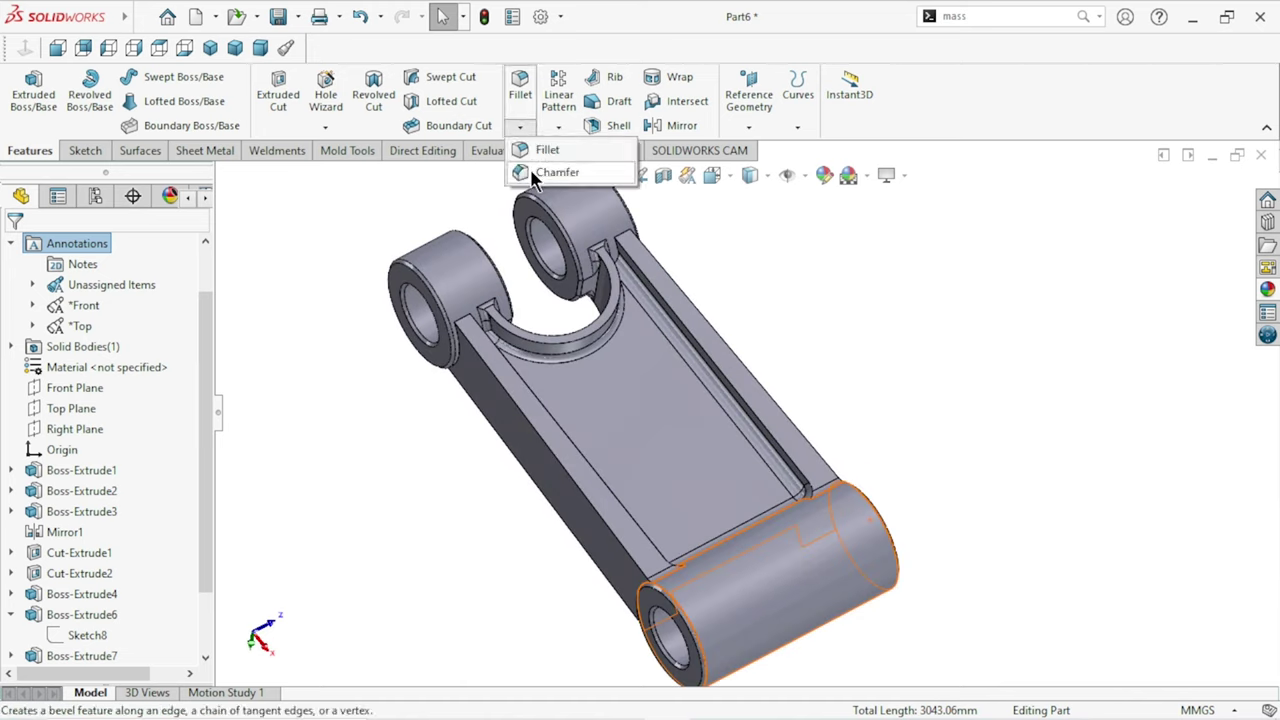
{"action": "left_click", "coordinate": [535, 174]}
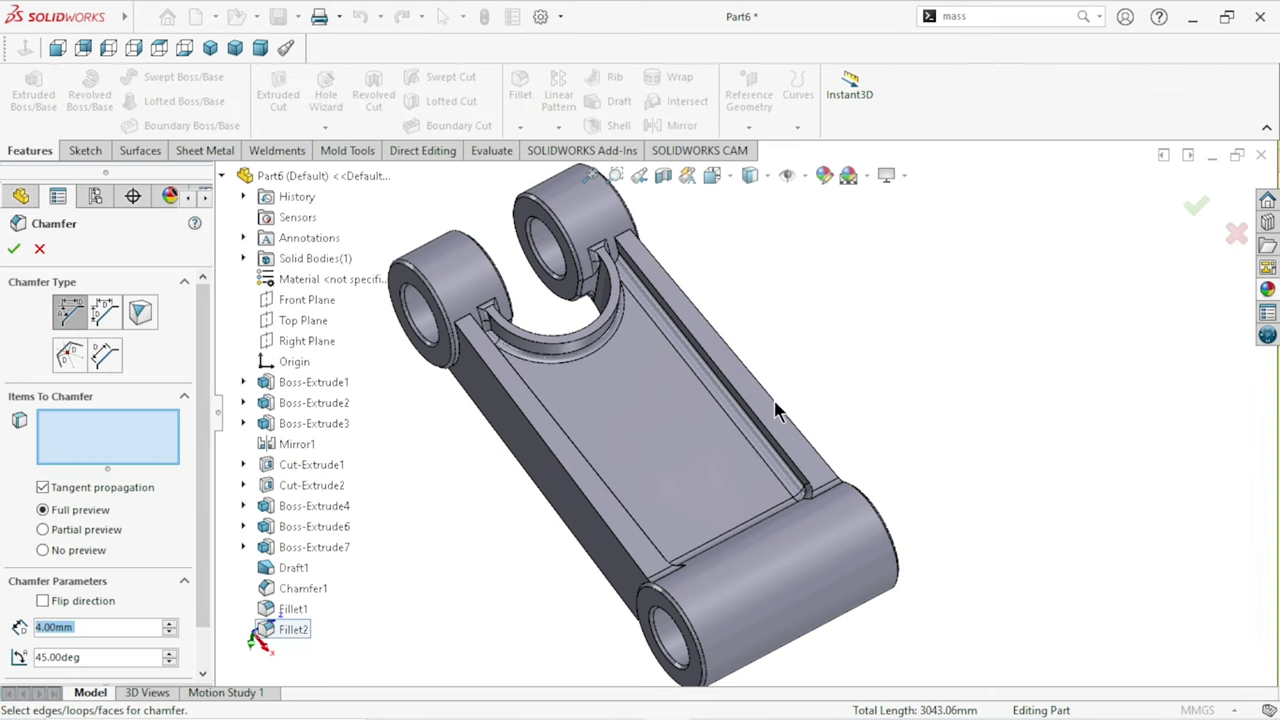
{"action": "scroll", "coordinate": [778, 415], "scroll_direction": "down", "scroll_amount": 3}
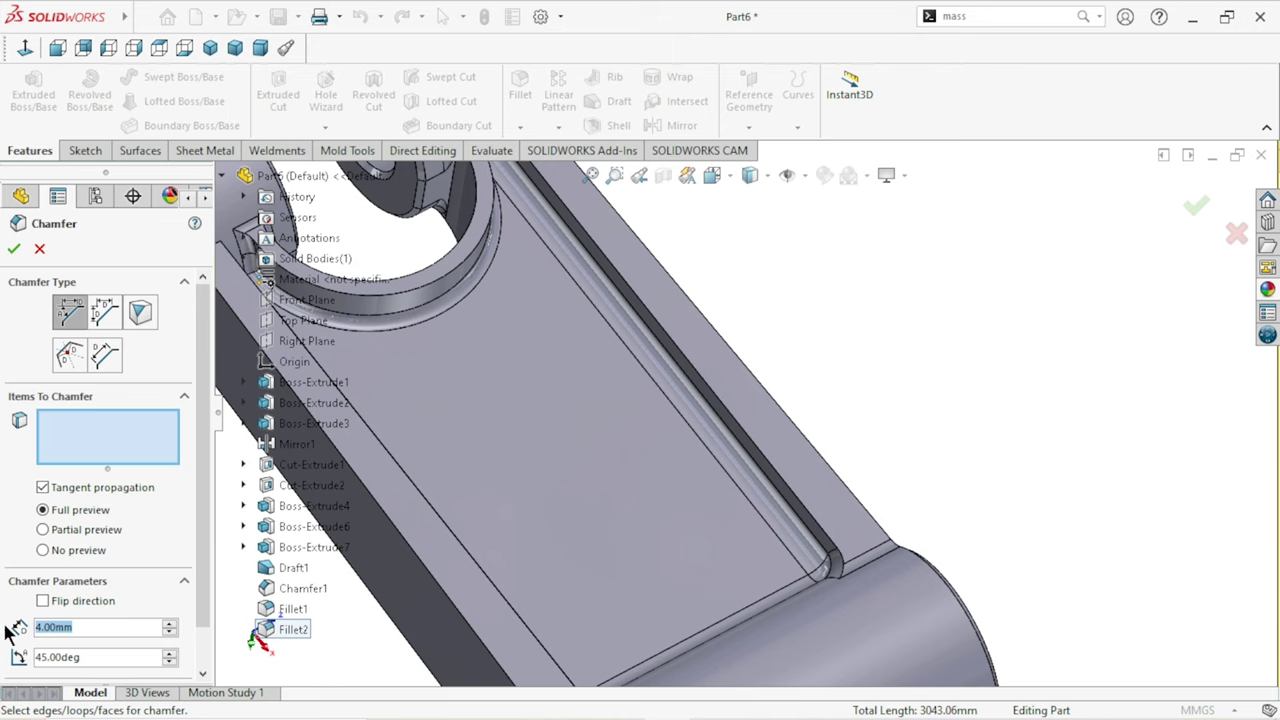
{"action": "type", "text": "6"}
{"action": "key", "text": "Return"}
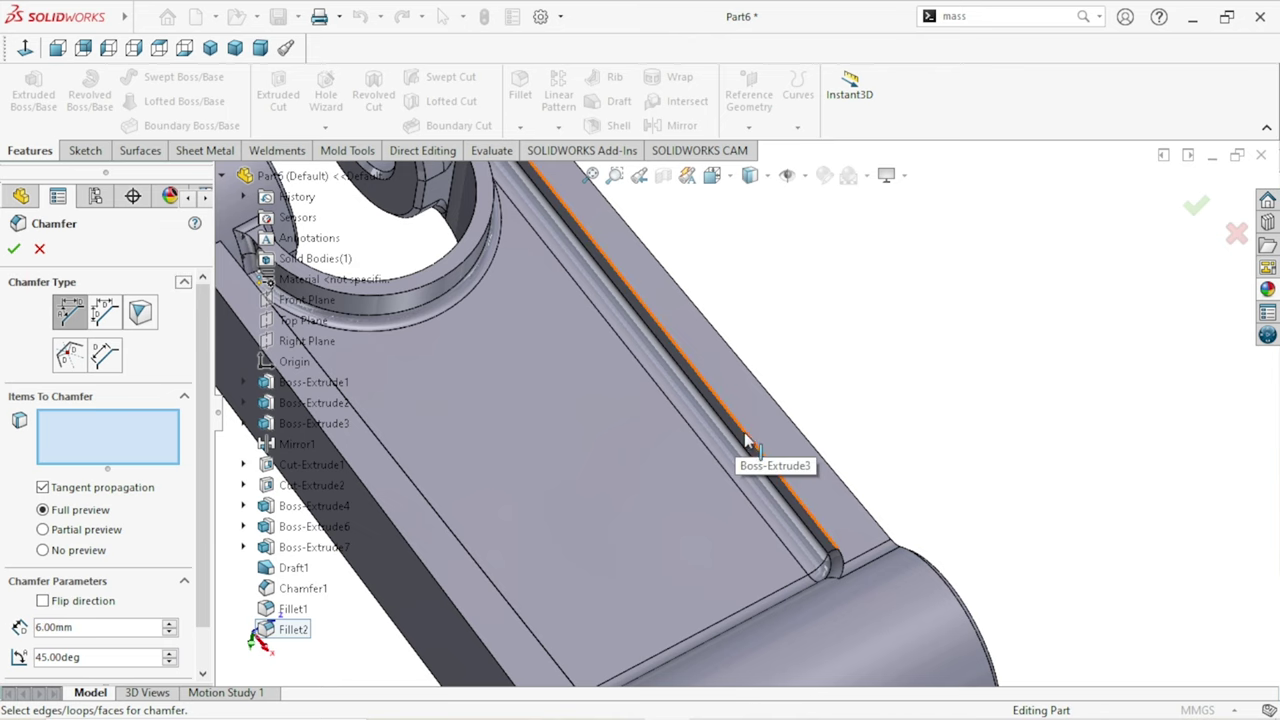
Step: Pick four long rail edges on both pocket rails for the chamfer
{"action": "left_click", "coordinate": [745, 440]}
{"action": "left_click", "coordinate": [790, 420]}
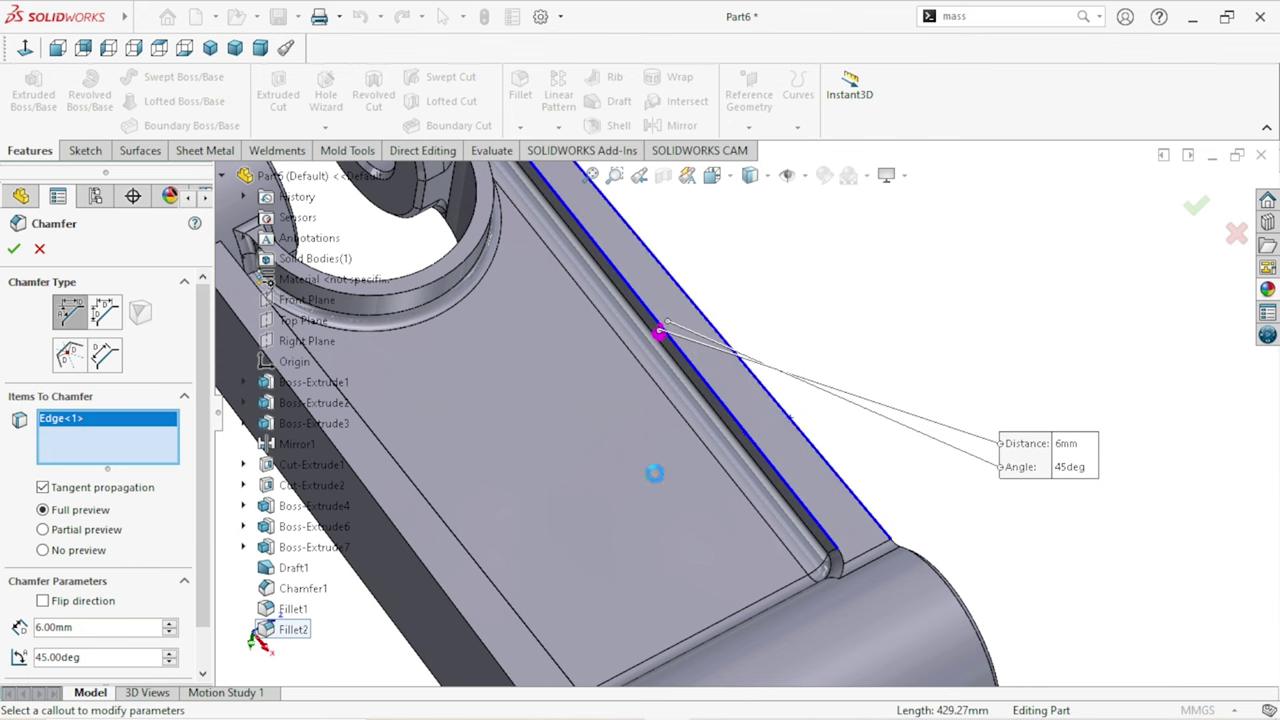
{"action": "left_click", "coordinate": [420, 551]}
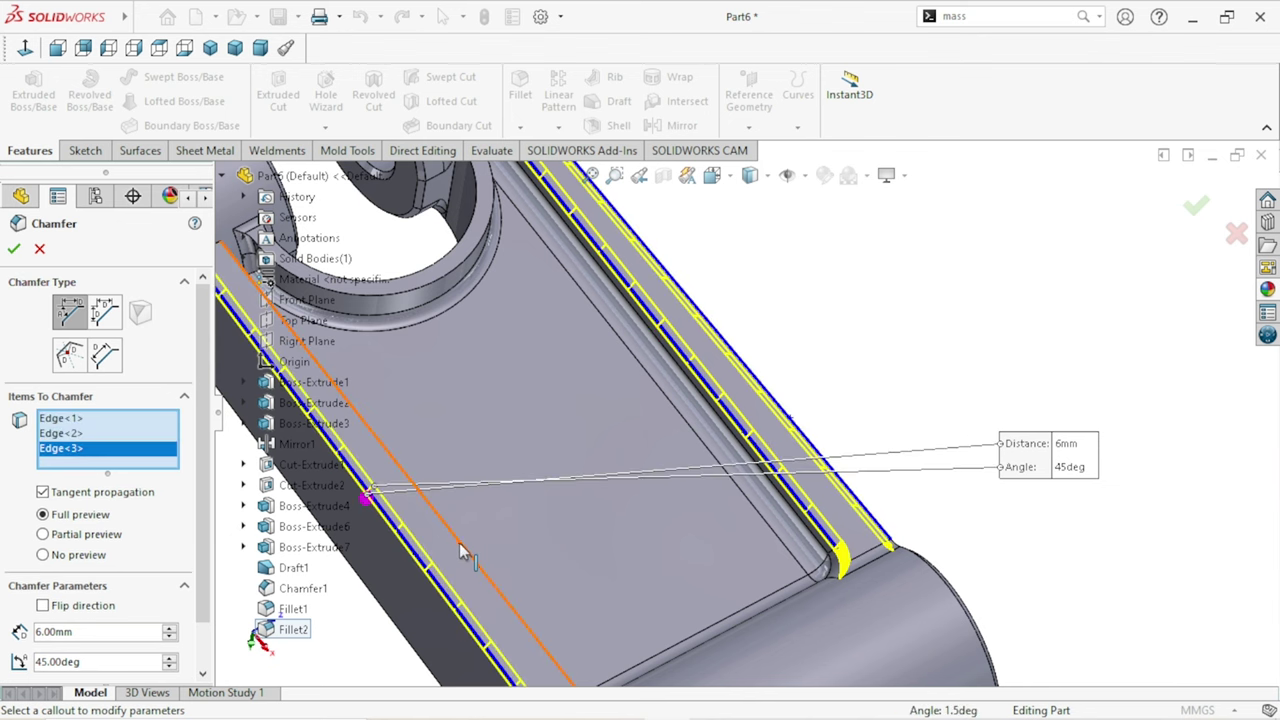
{"action": "left_click", "coordinate": [462, 551]}
{"action": "scroll", "coordinate": [608, 514], "scroll_direction": "up", "scroll_amount": 5}
{"action": "scroll", "coordinate": [577, 525], "scroll_direction": "up", "scroll_amount": 3}
{"action": "middle_click_drag", "start_coordinate": [577, 525], "coordinate": [620, 520]}
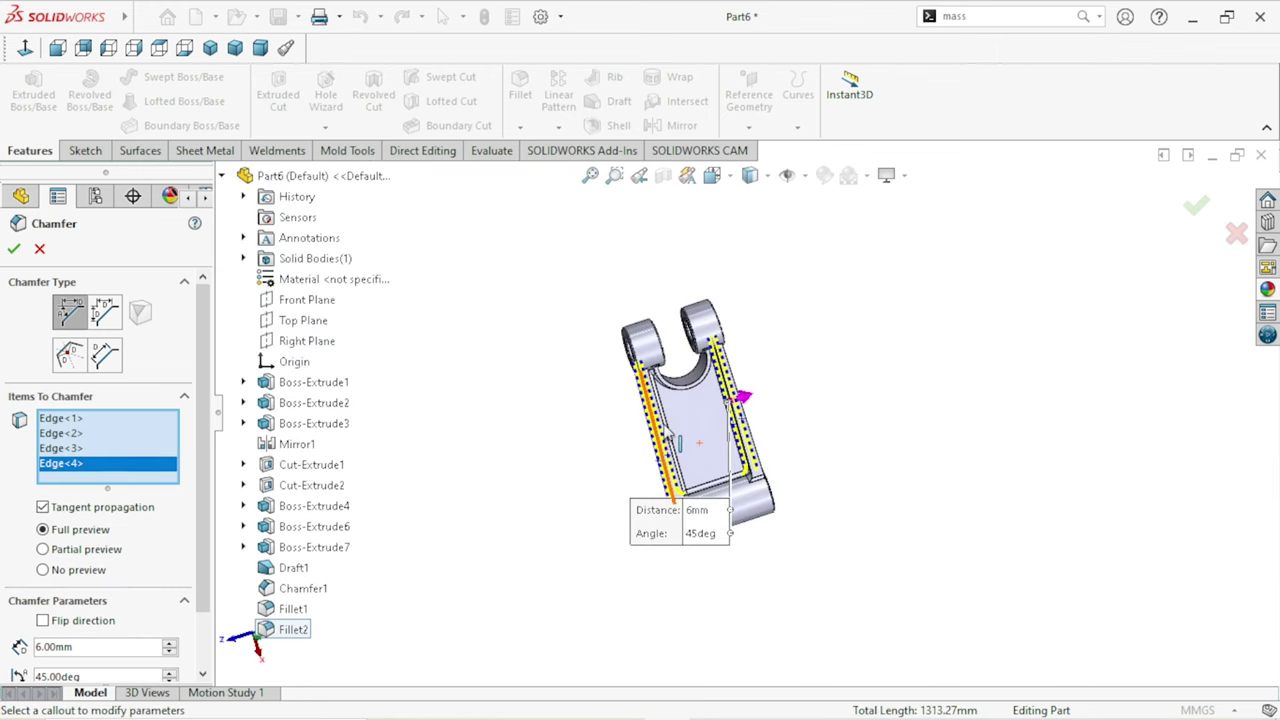
{"action": "scroll", "coordinate": [667, 434], "scroll_direction": "down", "scroll_amount": 5}
{"action": "middle_click_drag", "start_coordinate": [700, 400], "coordinate": [731, 337]}
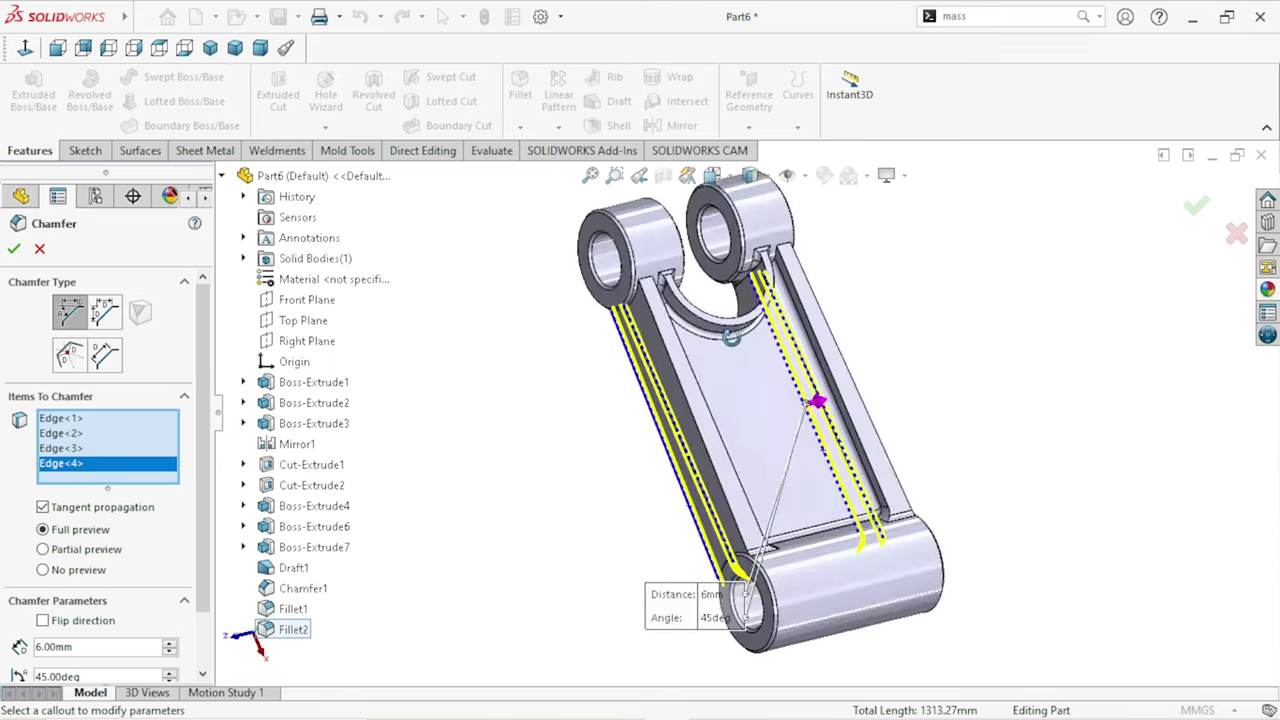
{"action": "scroll", "coordinate": [723, 386], "scroll_direction": "down", "scroll_amount": 5}
{"action": "scroll", "coordinate": [615, 418], "scroll_direction": "down", "scroll_amount": 3}
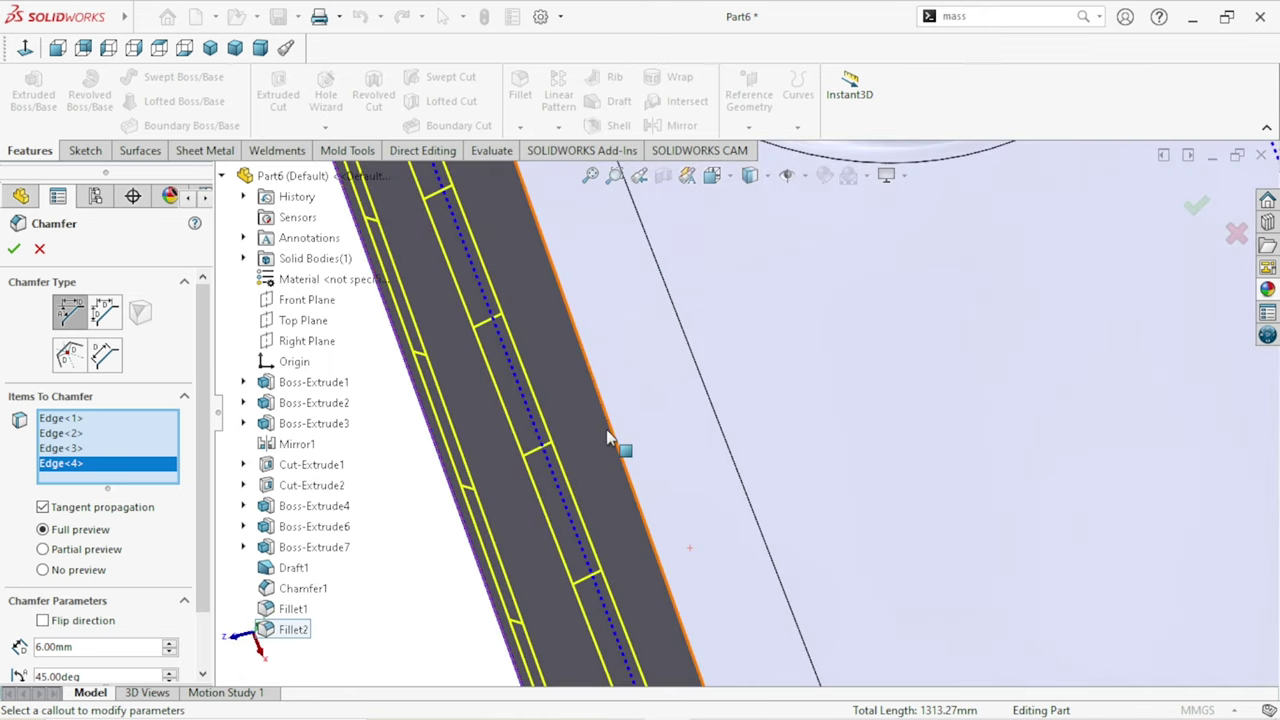
Step: Replace the mistakenly picked rail face with the fifth and sixth rail edges
{"action": "left_click", "coordinate": [611, 433]}
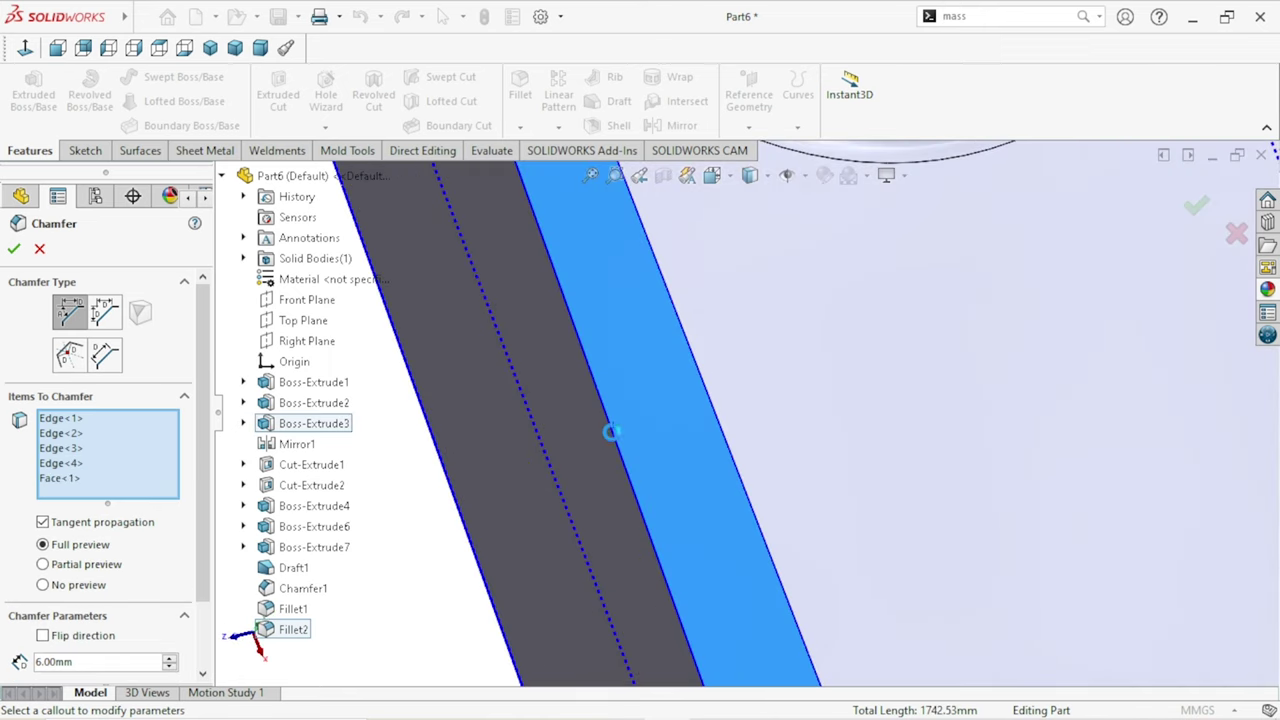
{"action": "right_click", "coordinate": [58, 482]}
{"action": "left_click", "coordinate": [75, 511]}
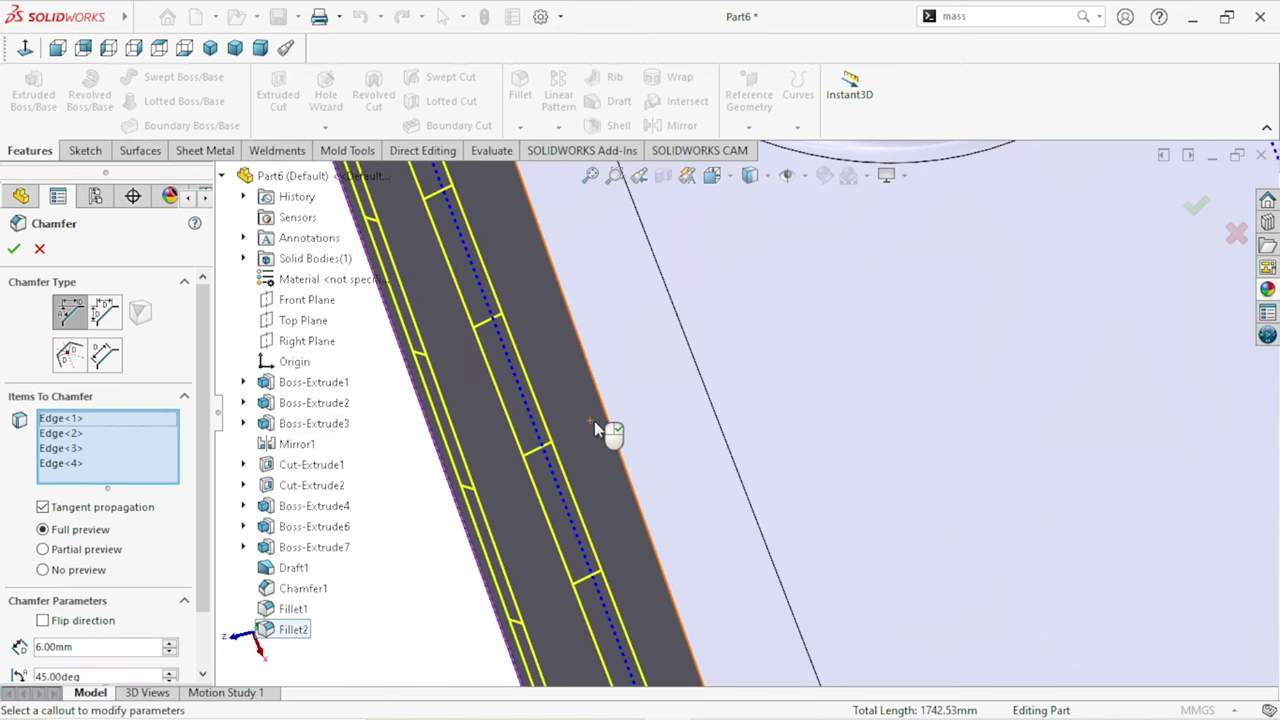
{"action": "left_click", "coordinate": [605, 425]}
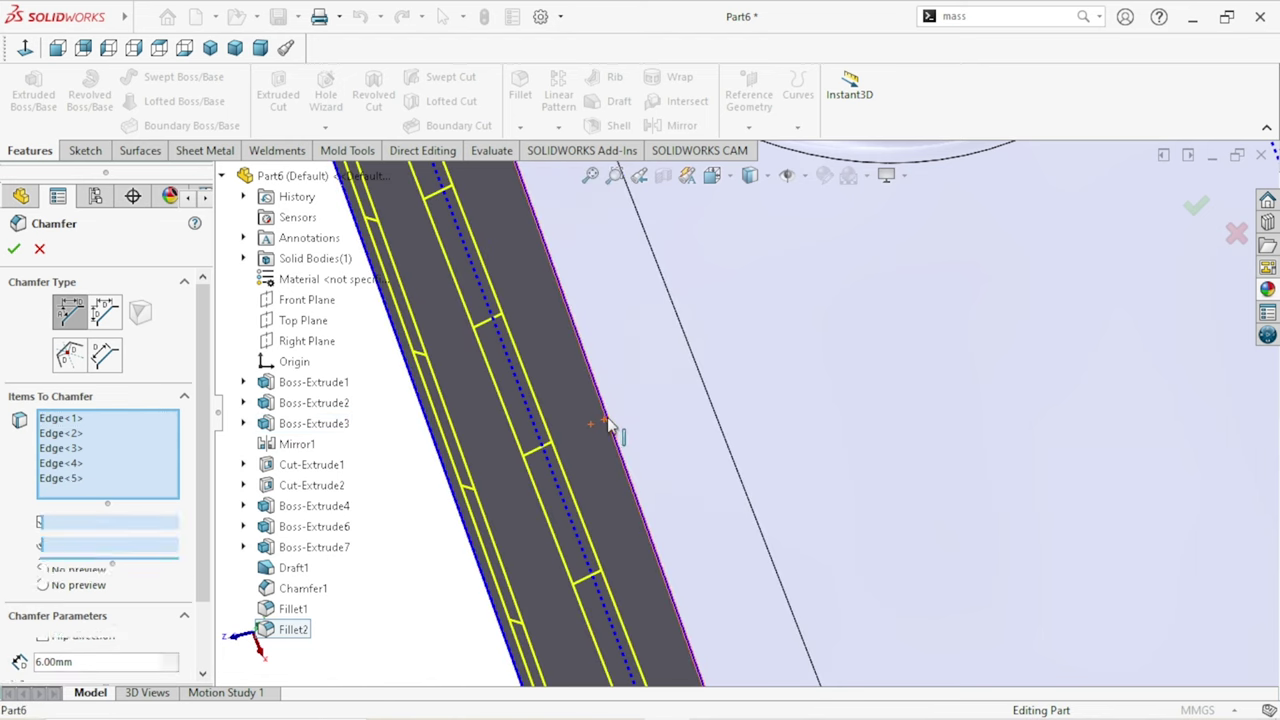
{"action": "left_click", "coordinate": [716, 420]}
Step: Add the seventh and eighth rail edges and apply the 6 mm, 45° chamfer
{"action": "scroll", "coordinate": [740, 428], "scroll_direction": "up", "scroll_amount": 3}
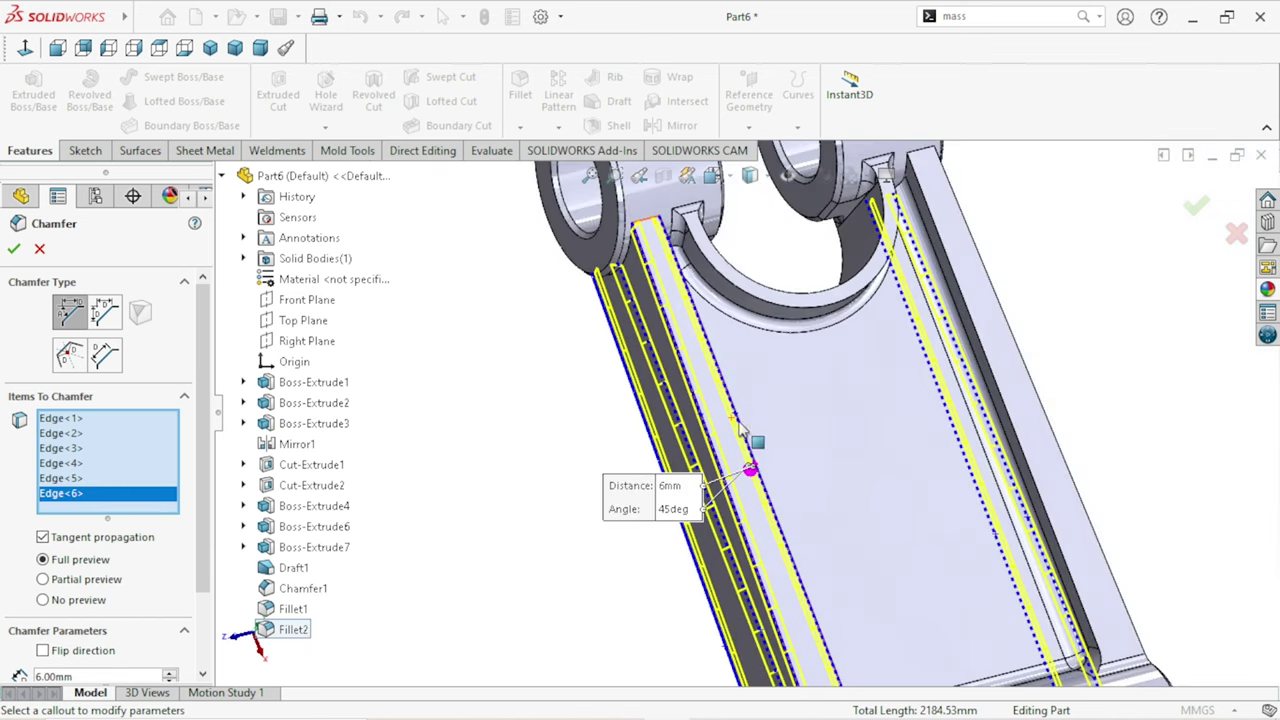
{"action": "scroll", "coordinate": [1045, 420], "scroll_direction": "down", "scroll_amount": 3}
{"action": "scroll", "coordinate": [994, 431], "scroll_direction": "down", "scroll_amount": 2}
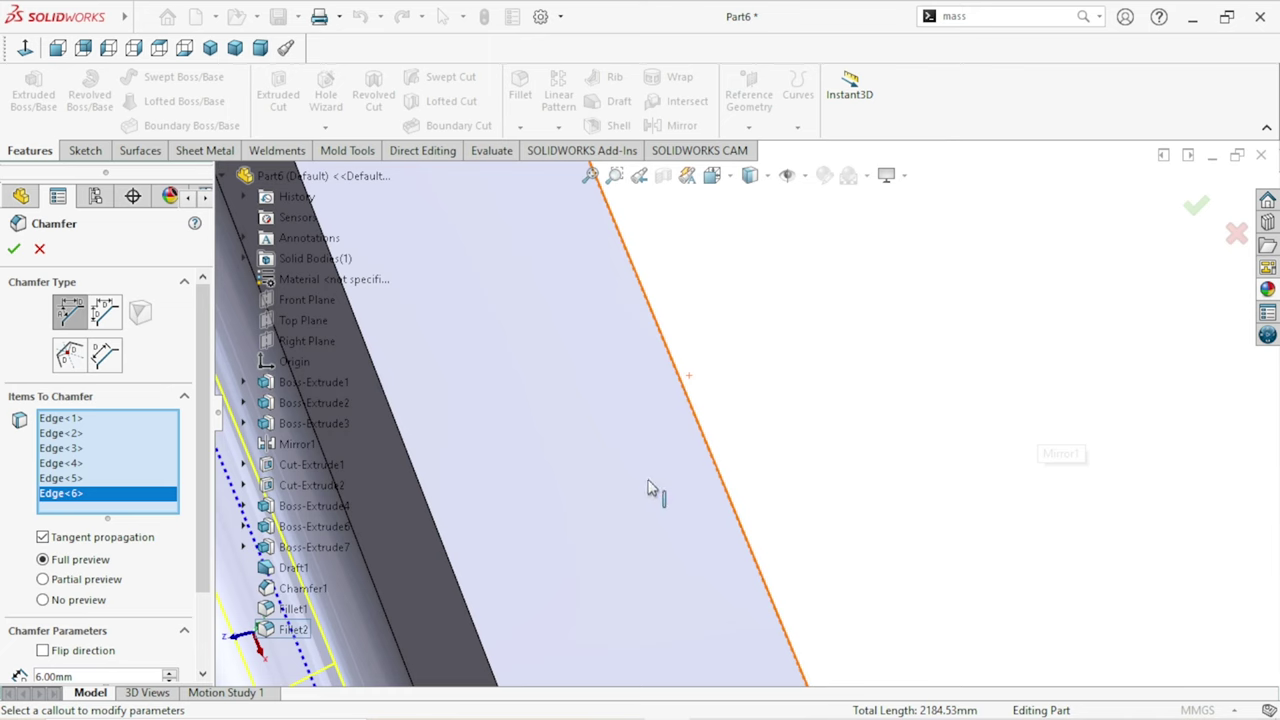
{"action": "left_click", "coordinate": [452, 538]}
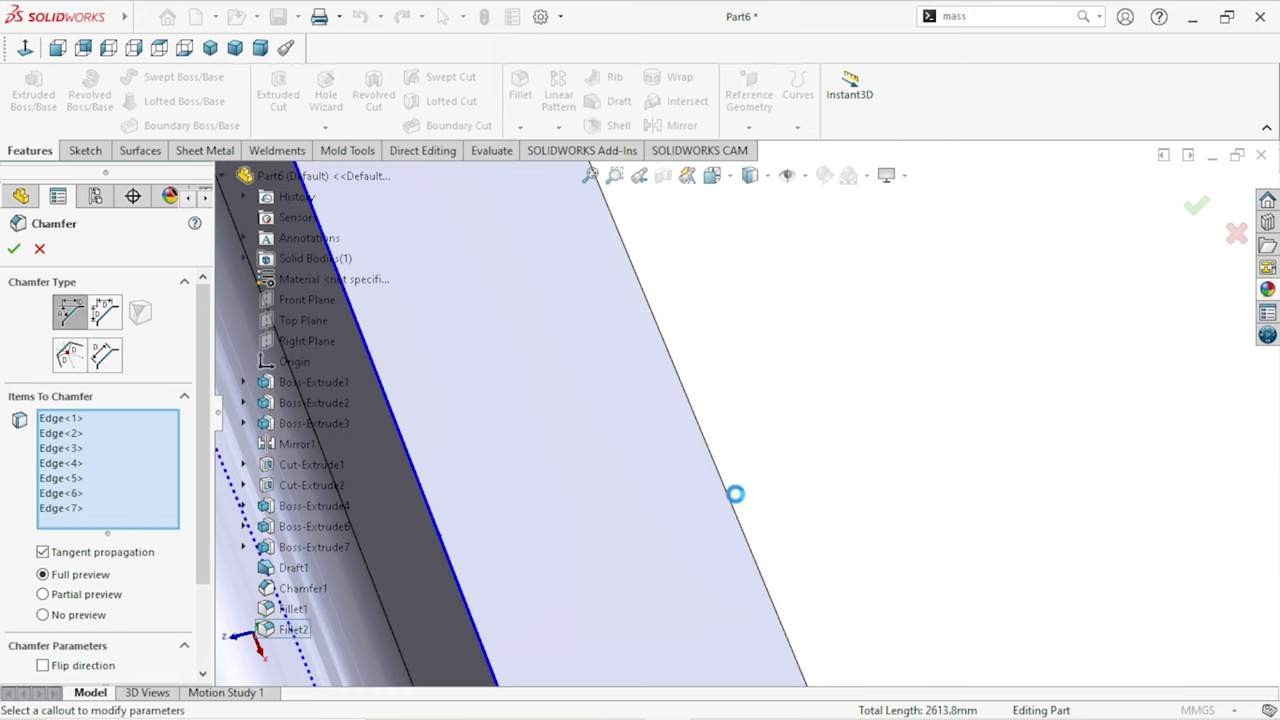
{"action": "left_click", "coordinate": [734, 506]}
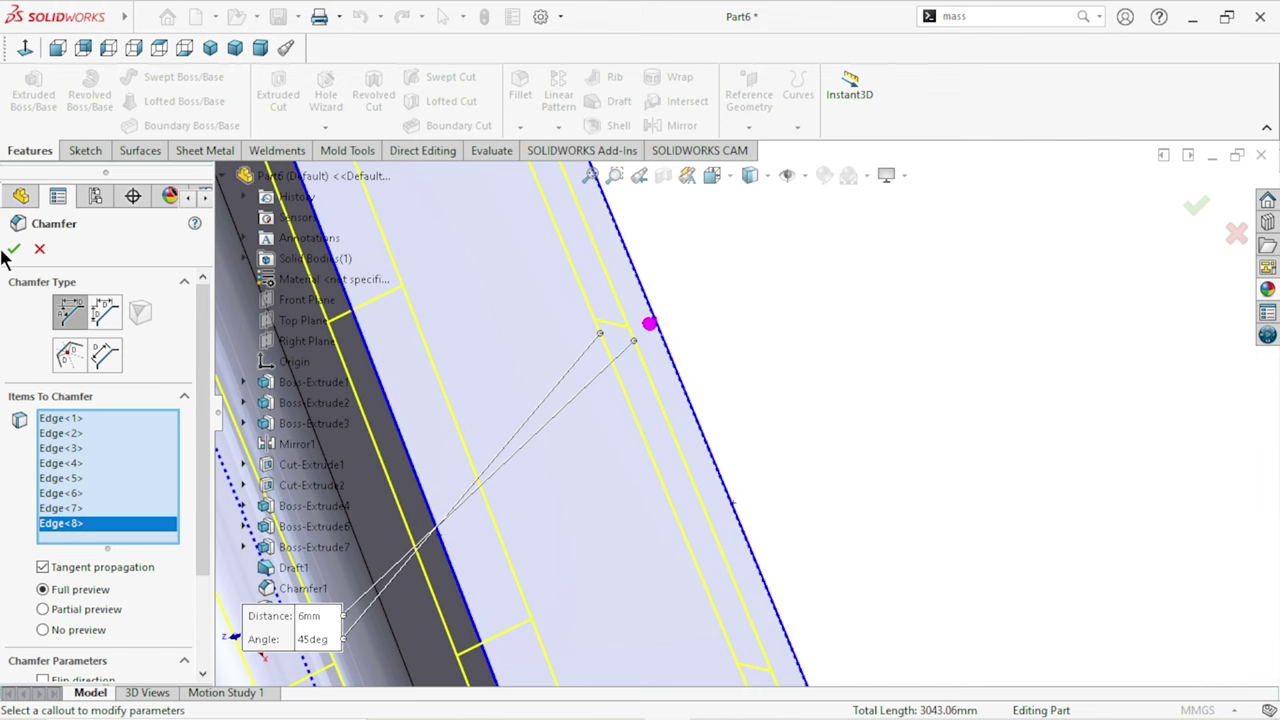
{"action": "key", "text": "Return"}
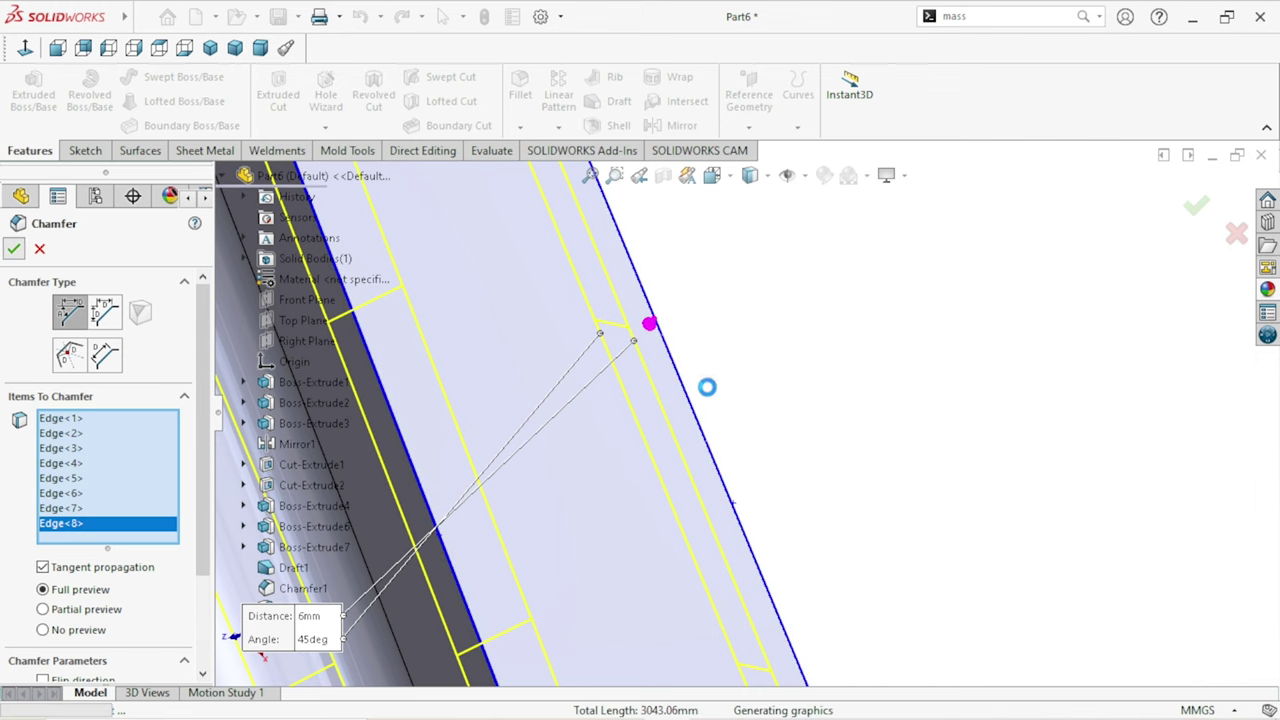
{"action": "scroll", "coordinate": [772, 481], "scroll_direction": "up", "scroll_amount": 5}
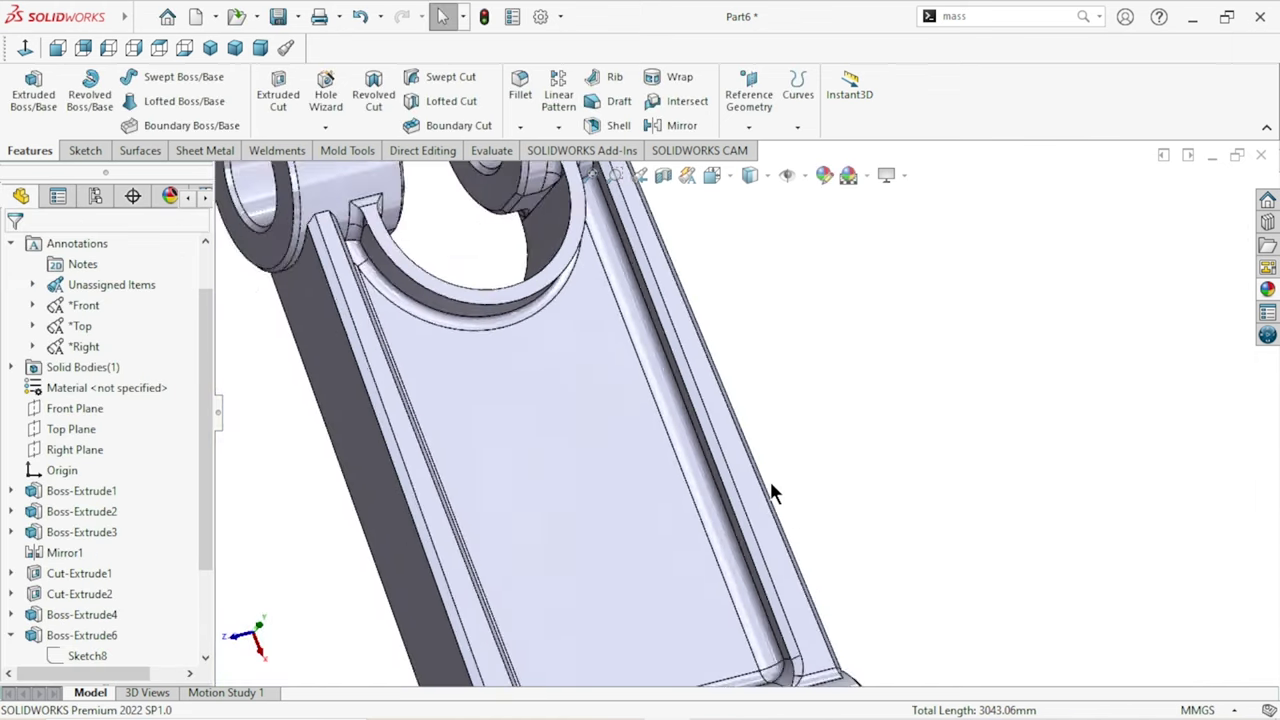
{"action": "mouse_move", "coordinate": [905, 504]}
{"action": "middle_mouse_down"}
{"action": "mouse_move", "coordinate": [870, 460]}
{"action": "mouse_move", "coordinate": [908, 454]}
{"action": "middle_mouse_up"}
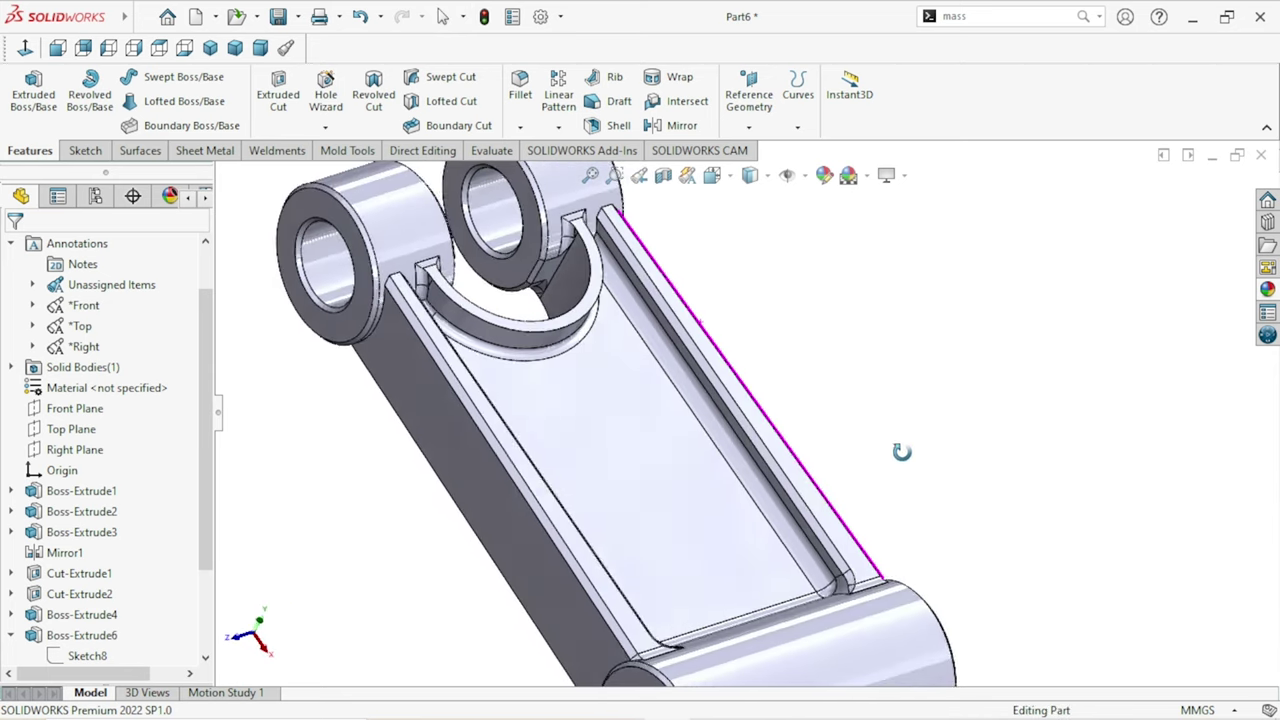
{"action": "scroll", "coordinate": [632, 222], "scroll_direction": "down", "scroll_amount": 5}
{"action": "scroll", "coordinate": [632, 222], "scroll_direction": "down", "scroll_amount": 3}
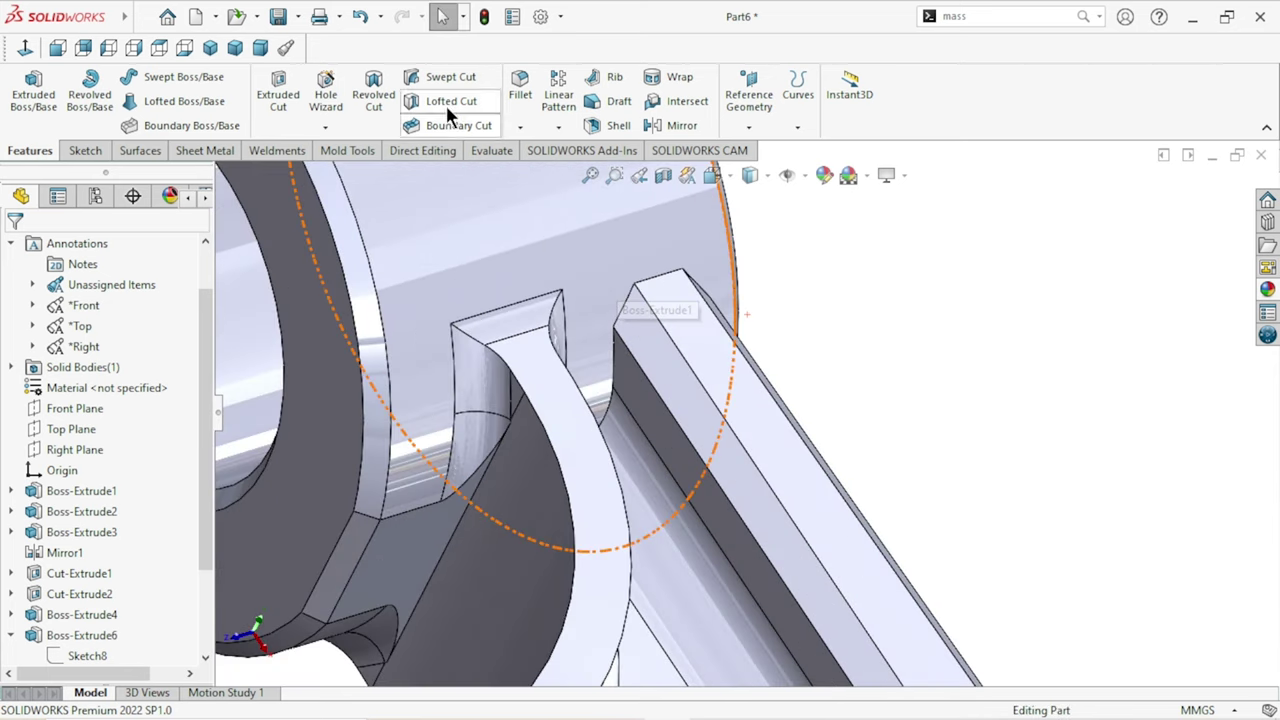
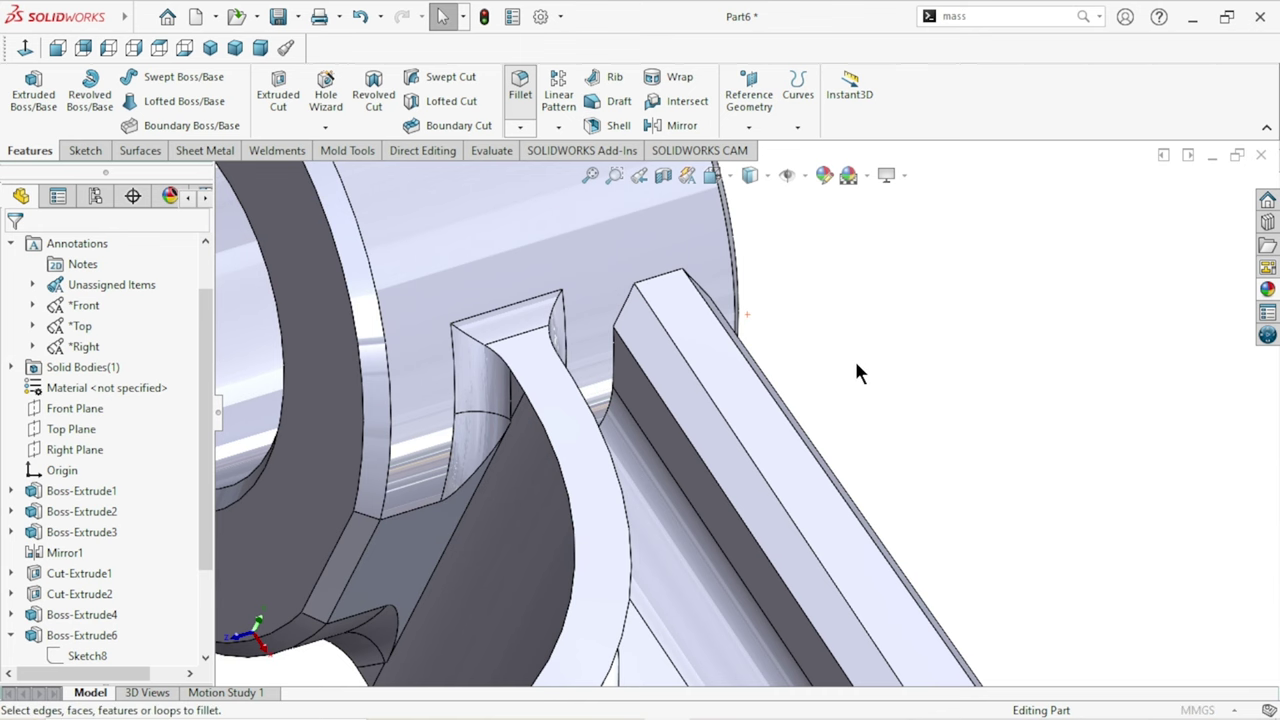
Step: Set the fillet radius to 5 mm and pick the first bar edge, adjoining top edge and vertical edge
{"action": "scroll", "coordinate": [790, 361], "scroll_direction": "up", "scroll_amount": 3}
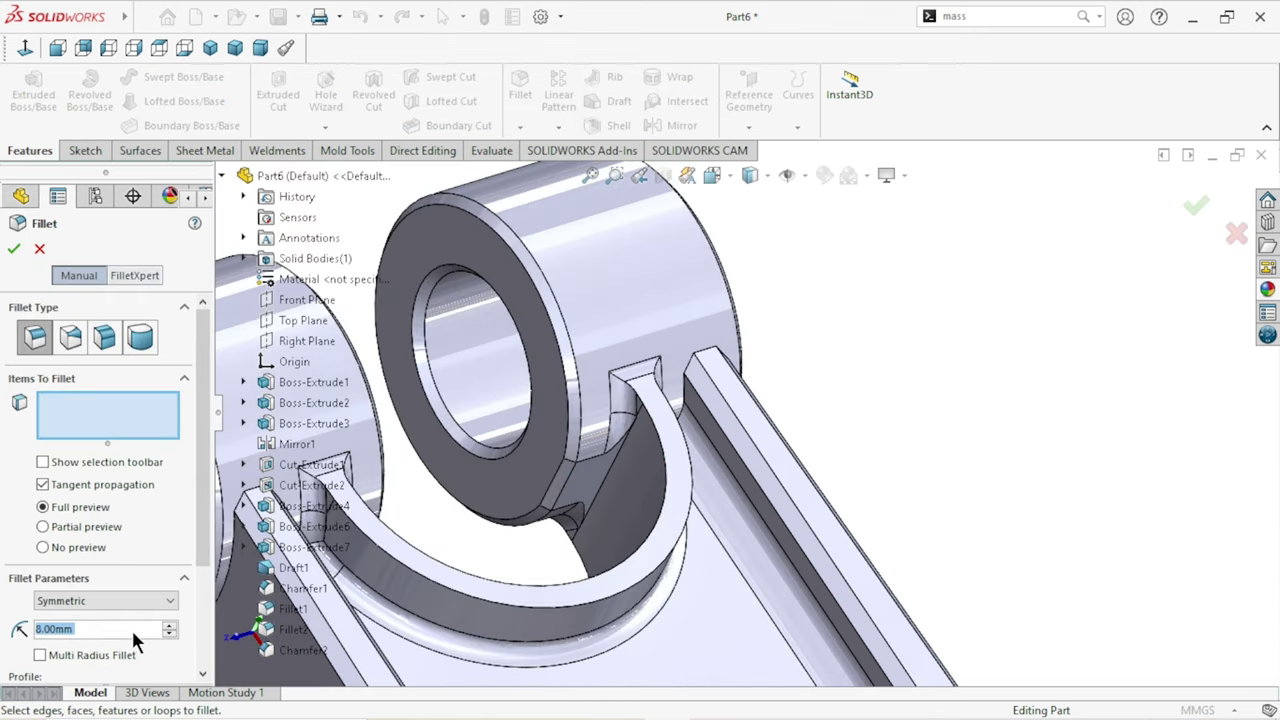
{"action": "type", "text": "1"}
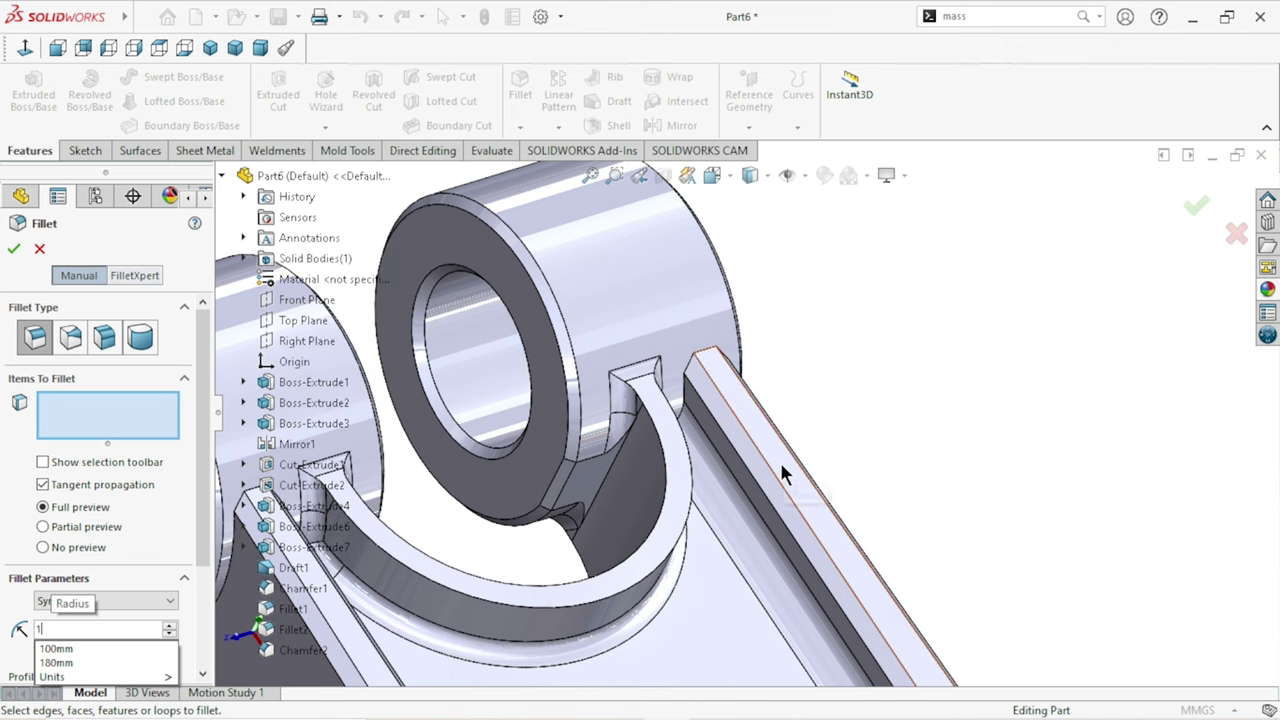
{"action": "key", "text": "BackSpace"}
{"action": "type", "text": "5"}
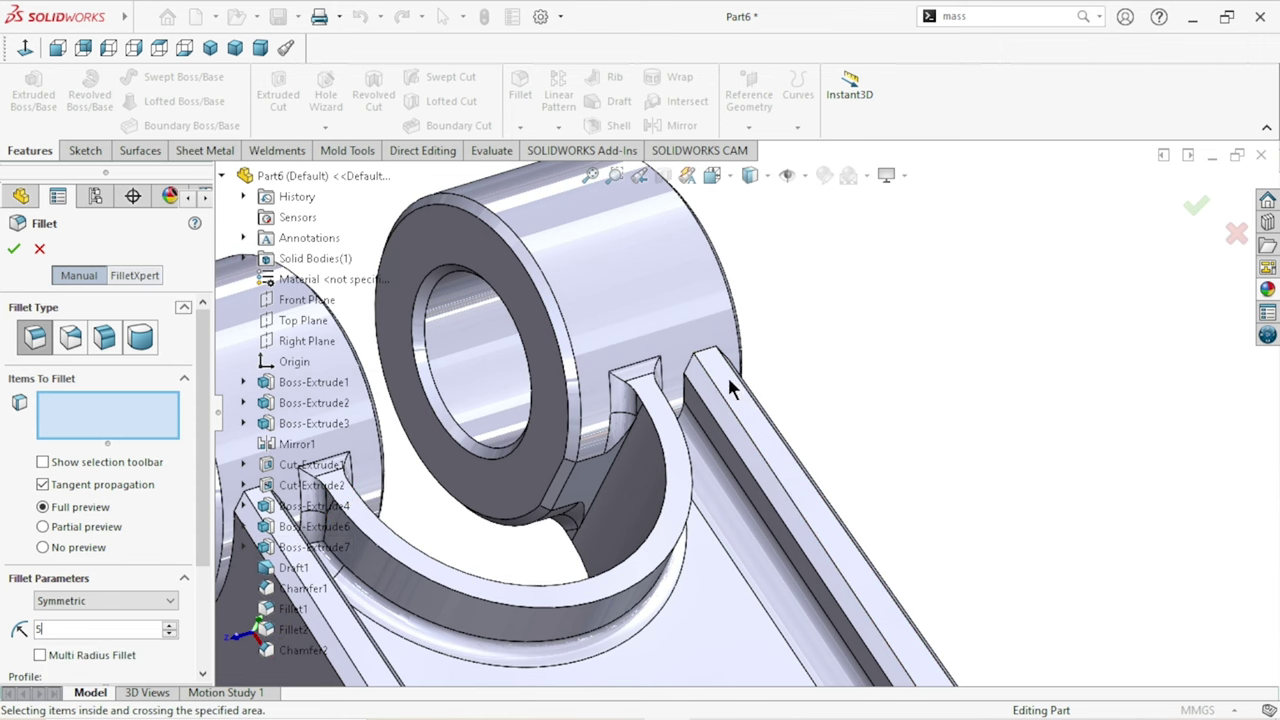
{"action": "left_click", "coordinate": [712, 357]}
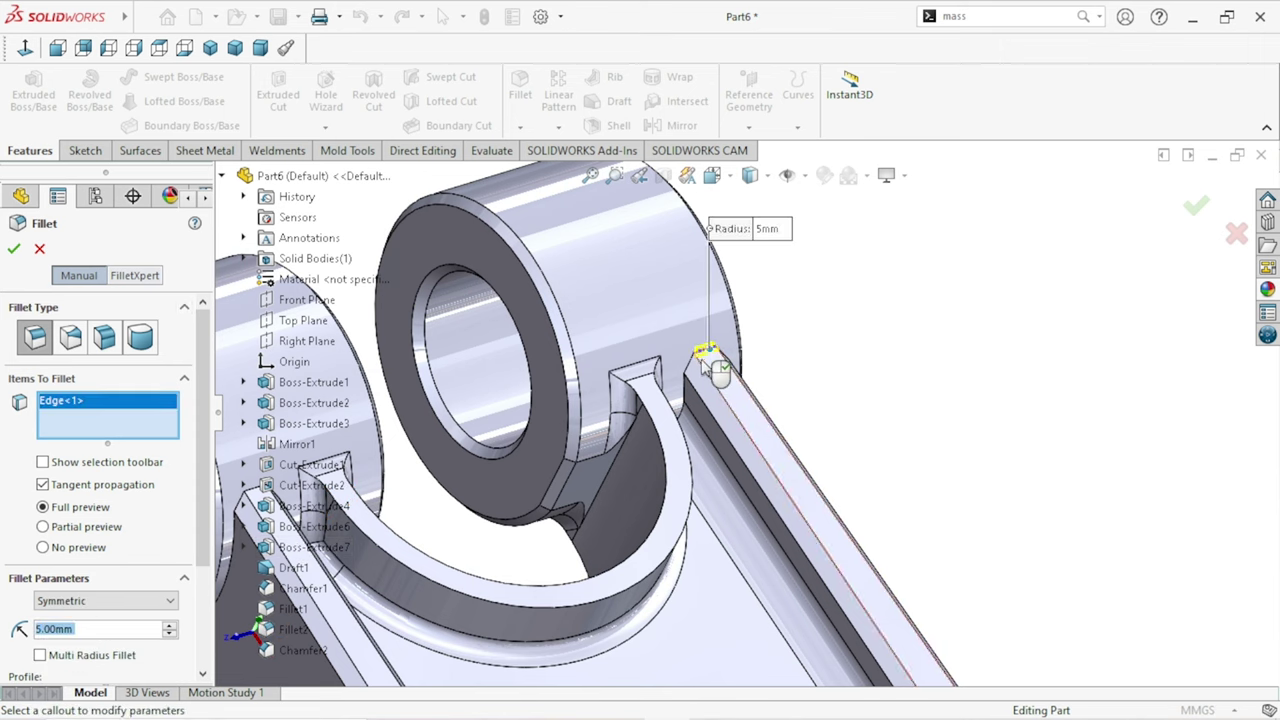
{"action": "scroll", "coordinate": [712, 366], "scroll_direction": "down", "scroll_amount": 2}
{"action": "scroll", "coordinate": [705, 372], "scroll_direction": "down", "scroll_amount": 2}
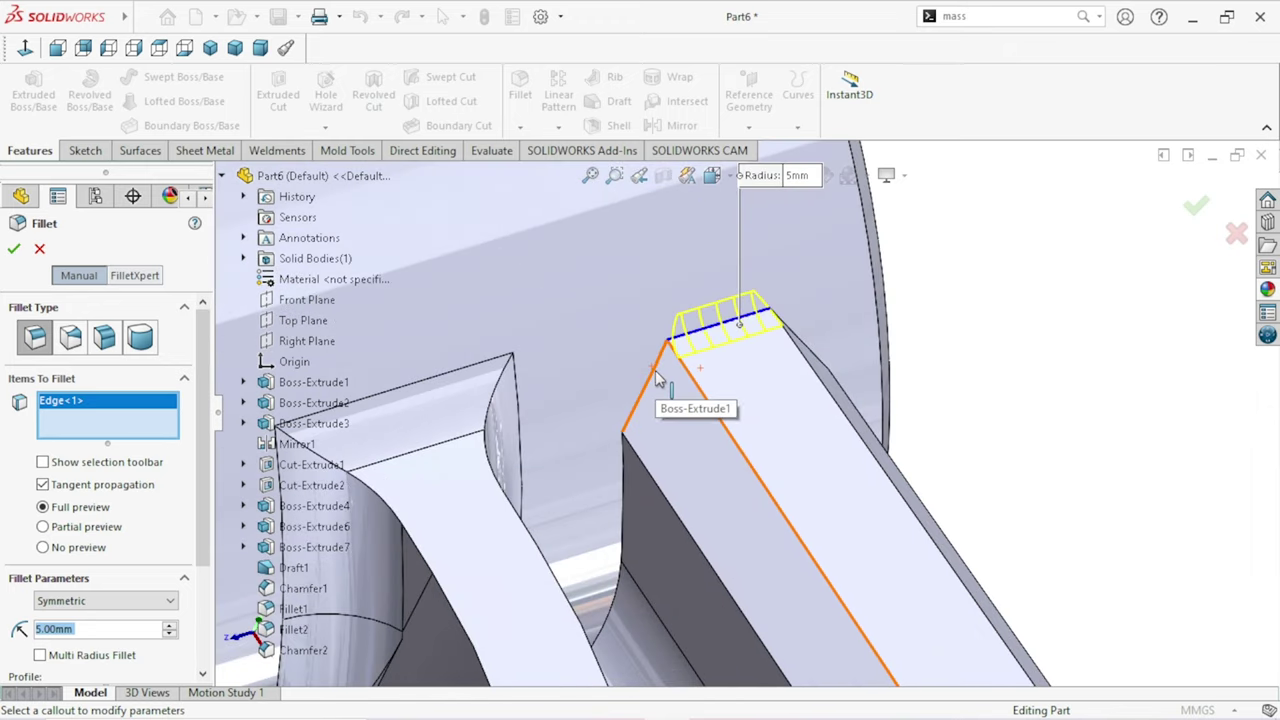
{"action": "left_click", "coordinate": [632, 418]}
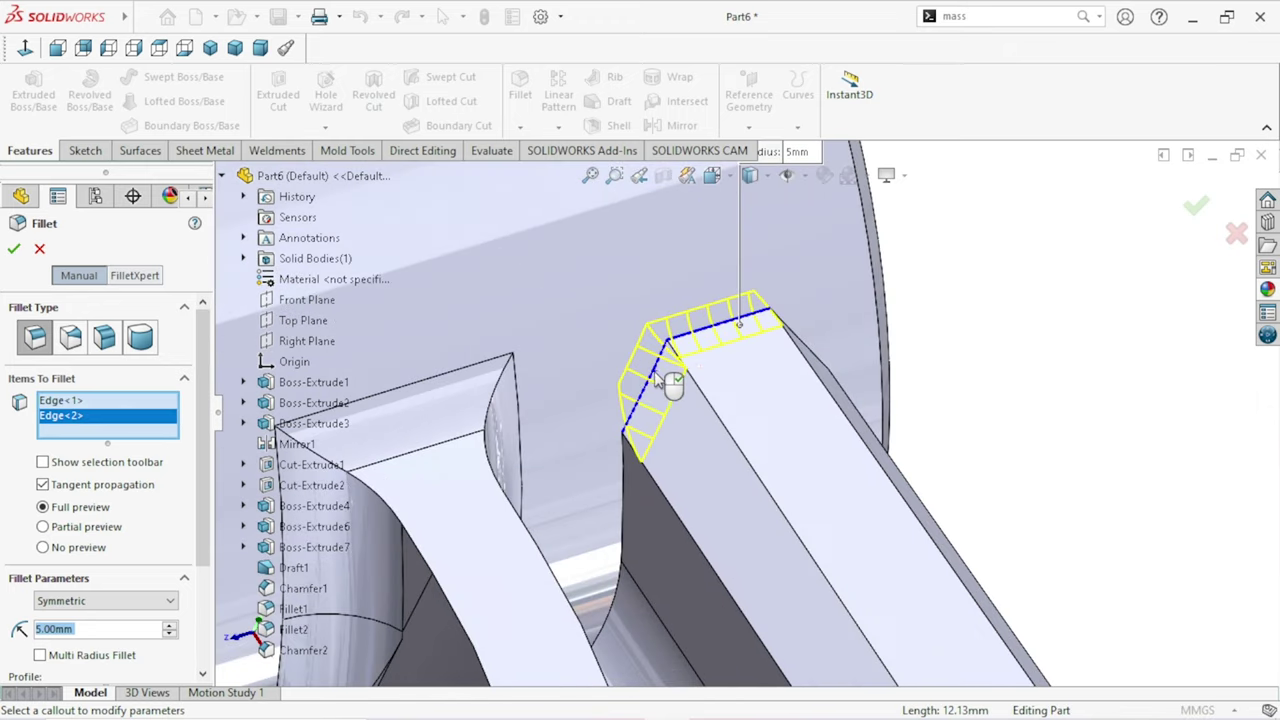
{"action": "left_click", "coordinate": [622, 478]}
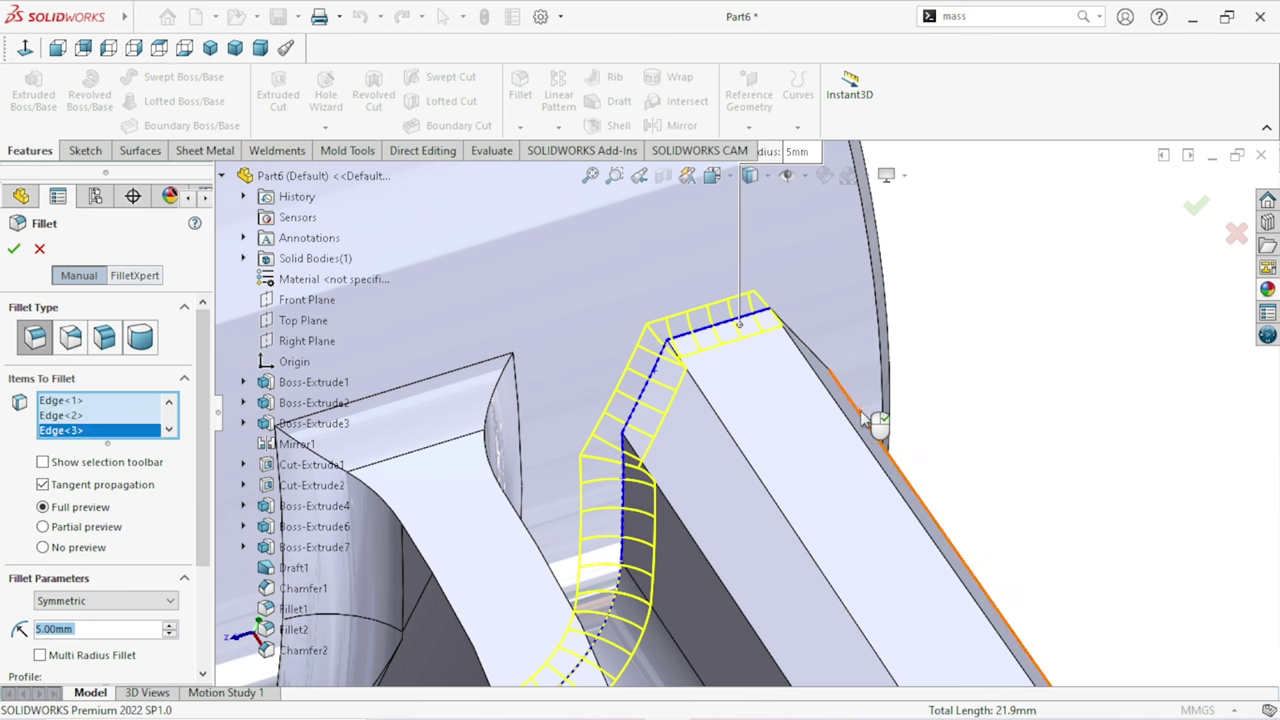
Step: Add the short top edge, the long curved edge and the bar's top edge to the fillet
{"action": "mouse_move", "coordinate": [880, 420]}
{"action": "middle_mouse_down"}
{"action": "mouse_move", "coordinate": [943, 394]}
{"action": "mouse_move", "coordinate": [886, 429]}
{"action": "mouse_move", "coordinate": [932, 400]}
{"action": "middle_mouse_up"}
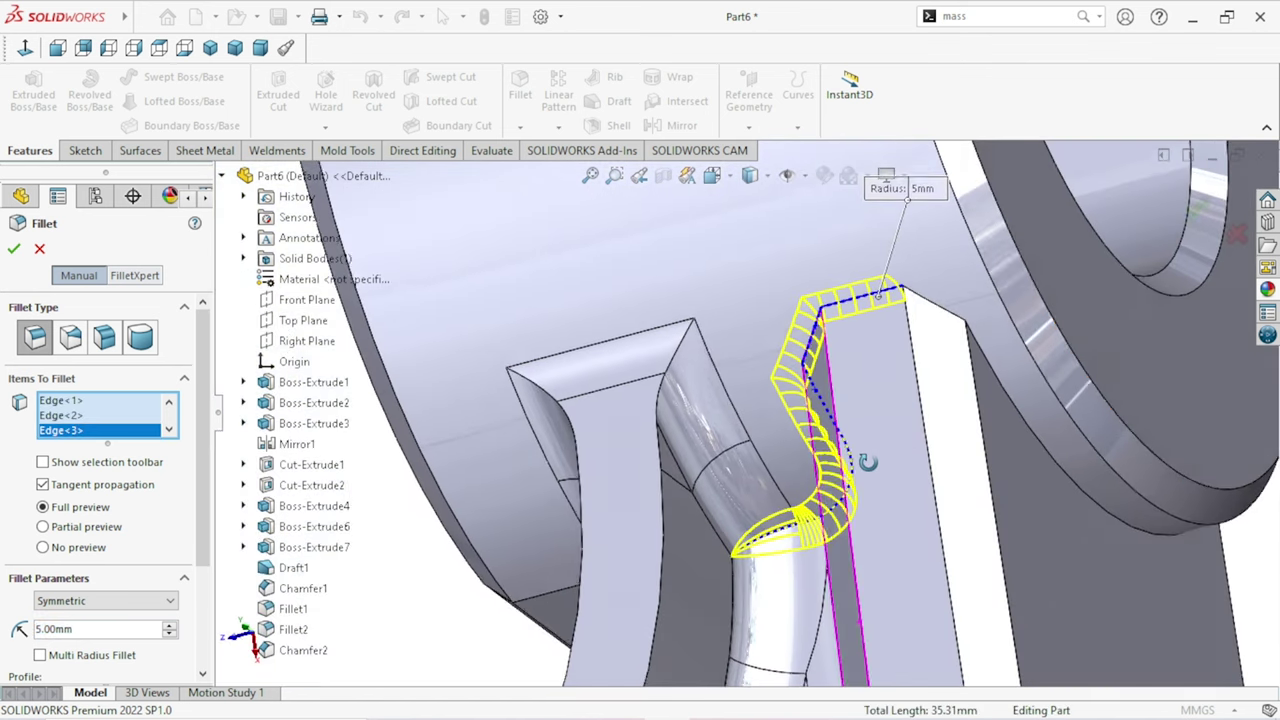
{"action": "left_click", "coordinate": [942, 312]}
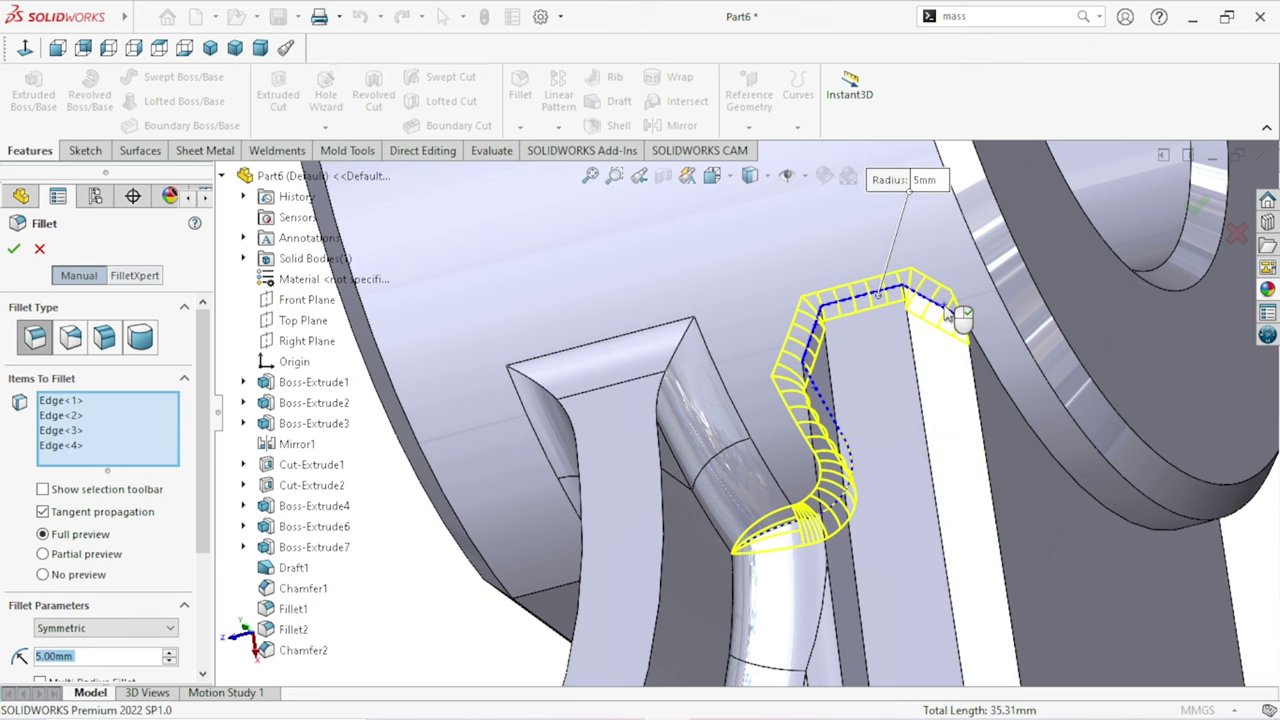
{"action": "left_click", "coordinate": [984, 356]}
{"action": "mouse_move", "coordinate": [990, 365]}
{"action": "middle_mouse_down"}
{"action": "mouse_move", "coordinate": [960, 429]}
{"action": "mouse_move", "coordinate": [1150, 440]}
{"action": "mouse_move", "coordinate": [1010, 480]}
{"action": "middle_mouse_up"}
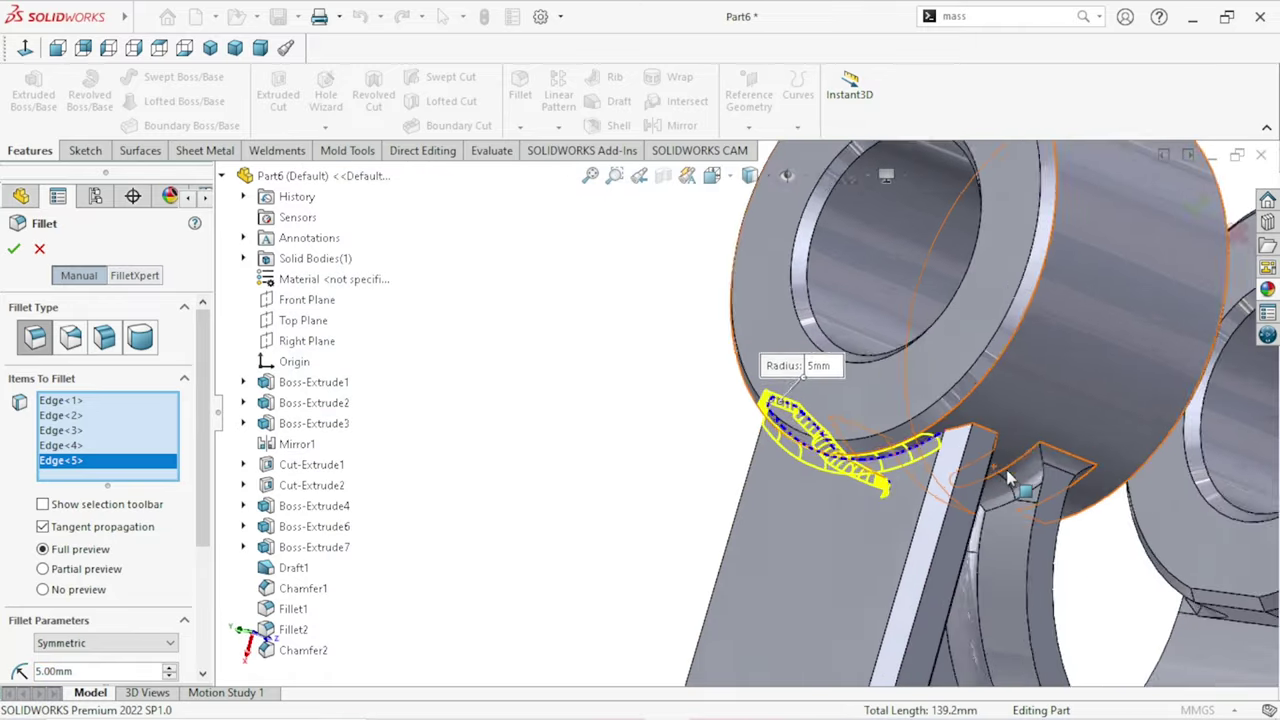
{"action": "scroll", "coordinate": [960, 430], "scroll_direction": "down", "scroll_amount": 5}
{"action": "mouse_move", "coordinate": [810, 378]}
{"action": "middle_mouse_down"}
{"action": "mouse_move", "coordinate": [820, 363]}
{"action": "mouse_move", "coordinate": [750, 340]}
{"action": "middle_mouse_up"}
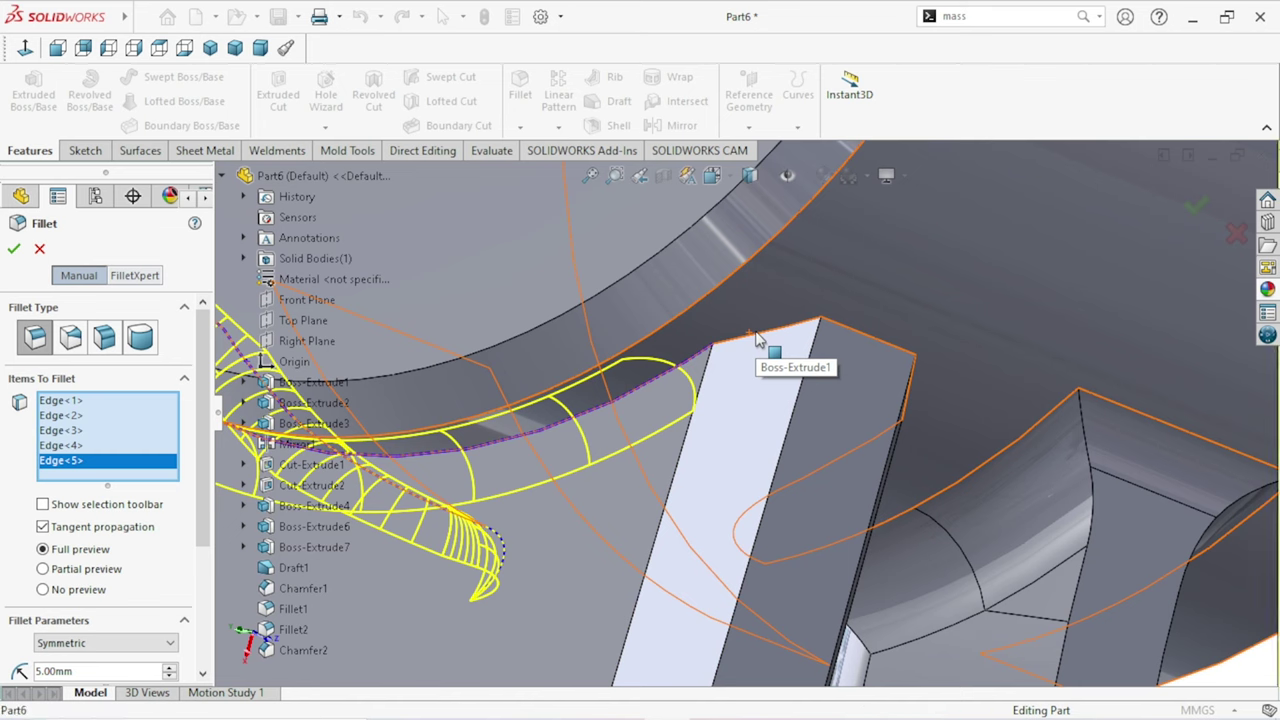
{"action": "left_click", "coordinate": [757, 338]}
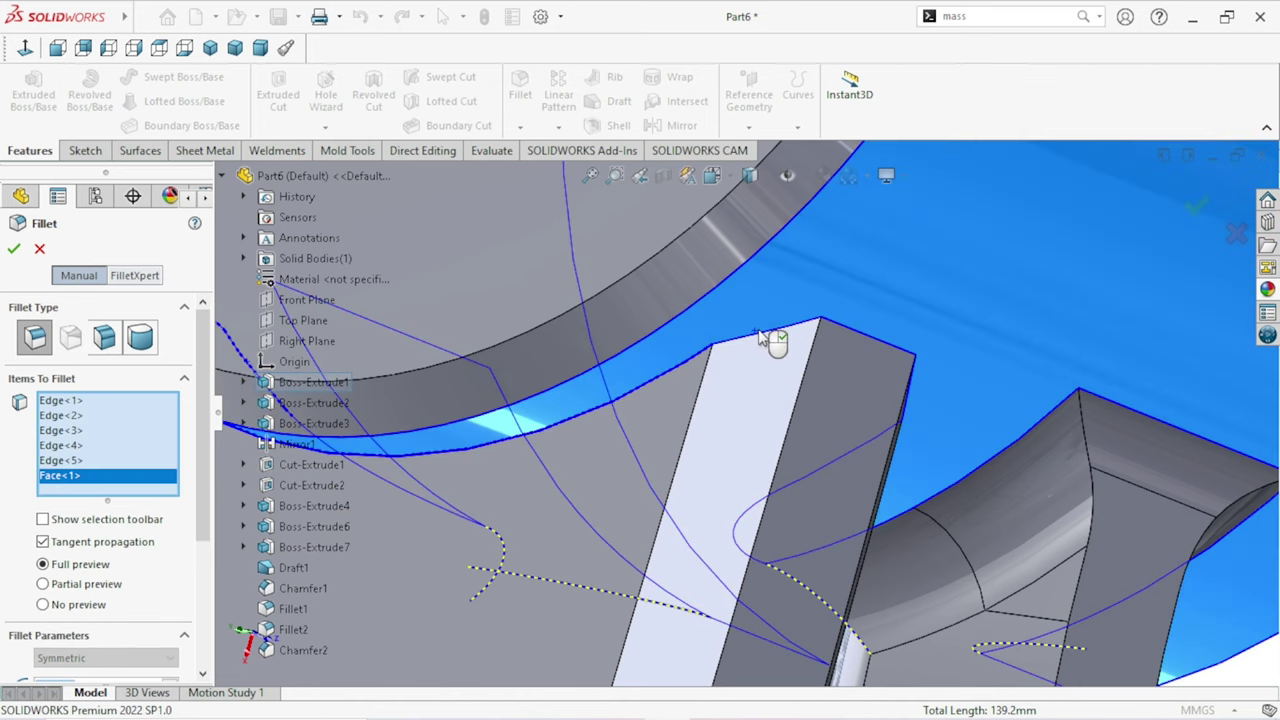
Step: Delete the stray Face<1> from the fillet and add the bar's two top edges
{"action": "right_click", "coordinate": [95, 477]}
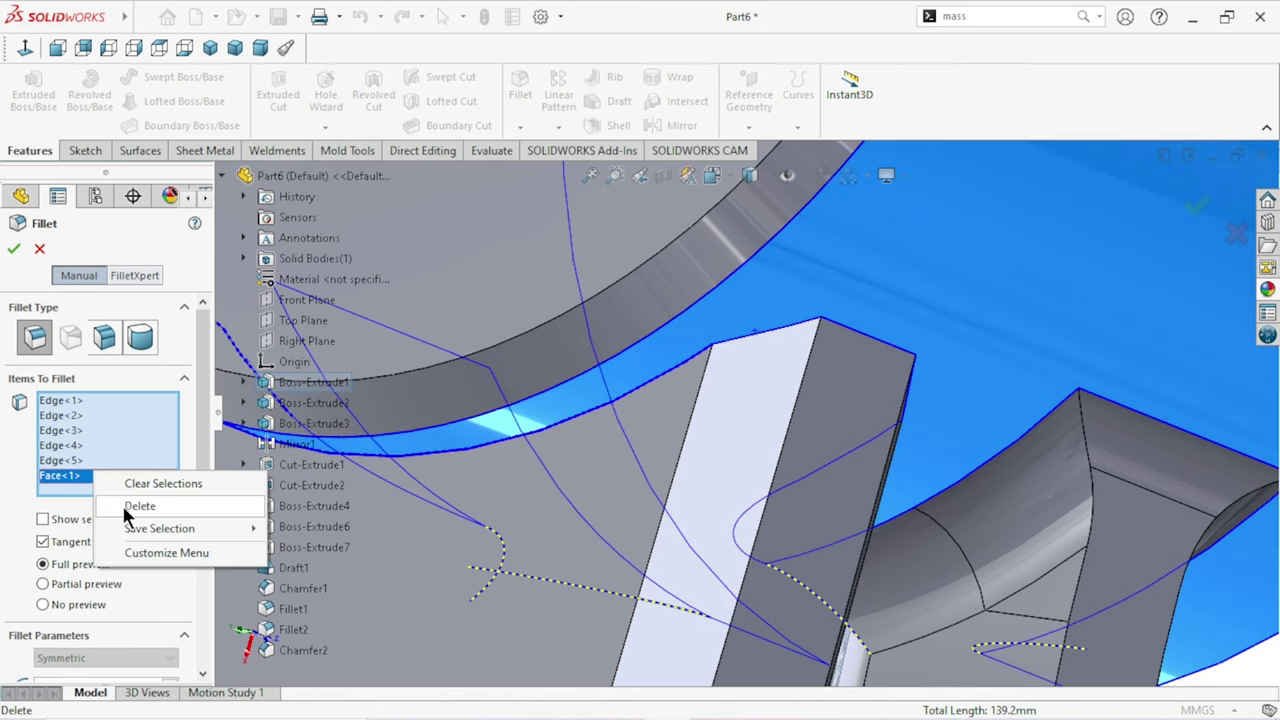
{"action": "left_click", "coordinate": [130, 507]}
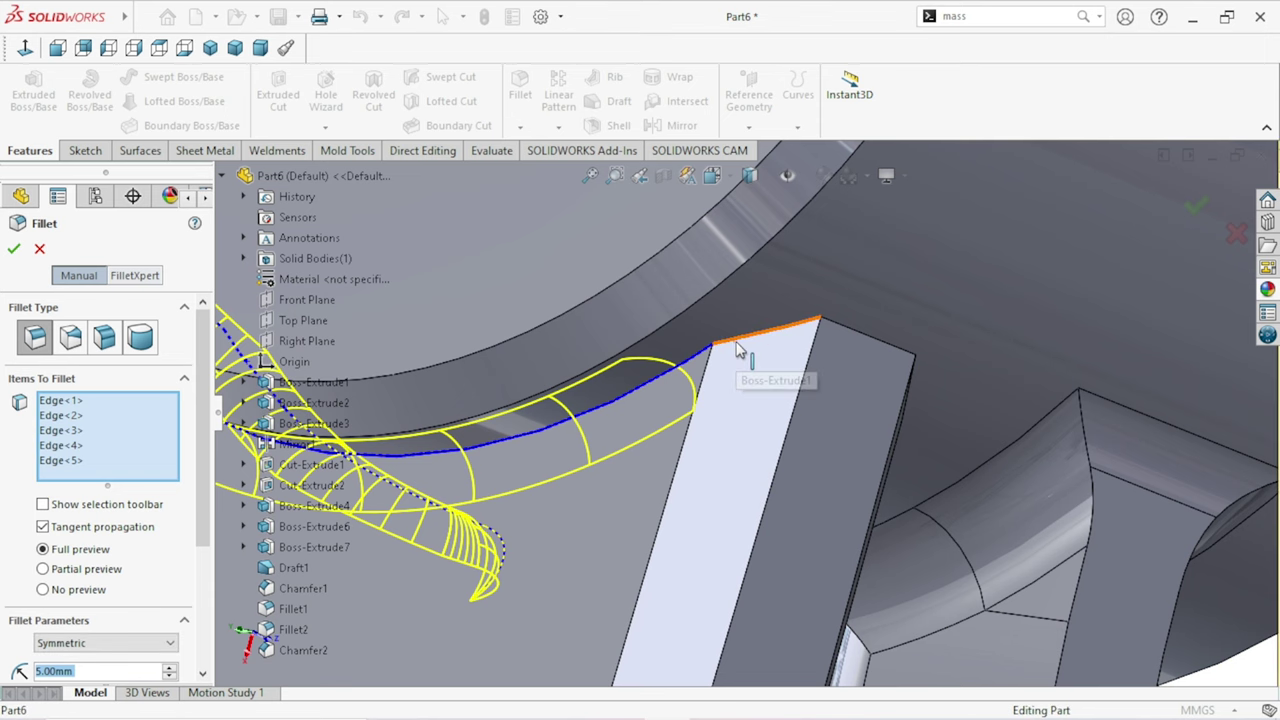
{"action": "left_click", "coordinate": [737, 345]}
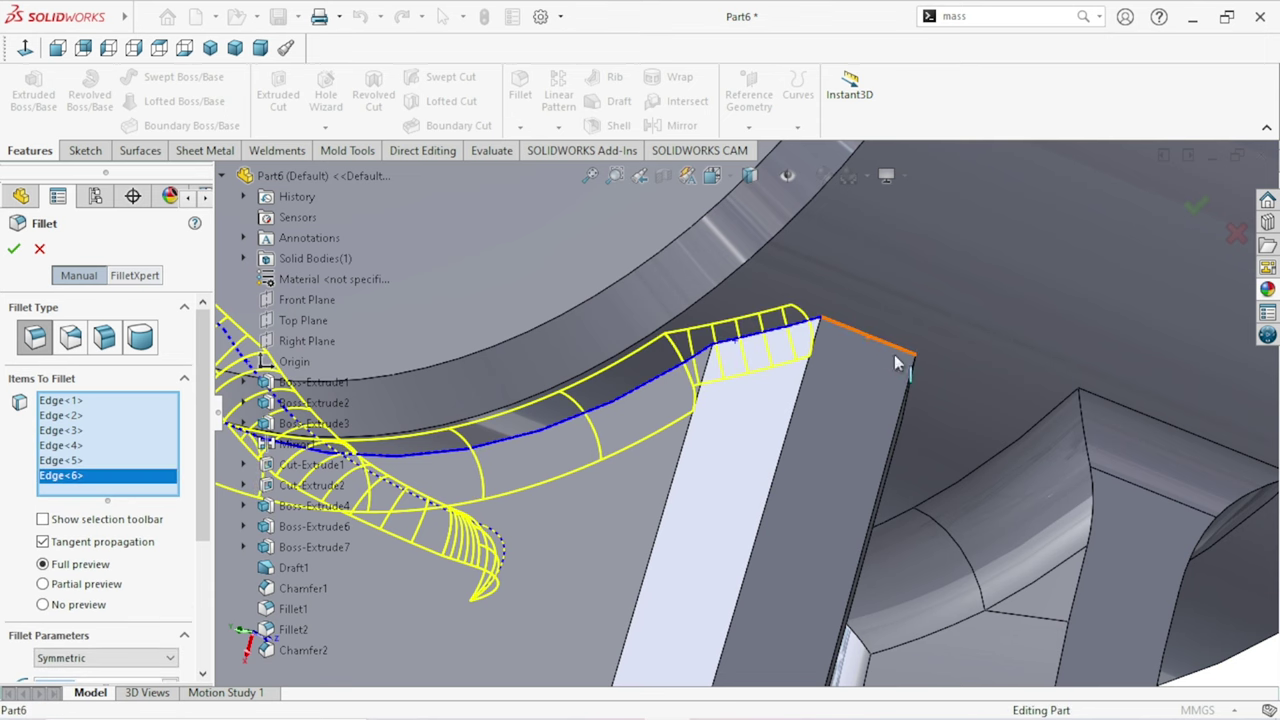
{"action": "left_click", "coordinate": [965, 405]}
Step: Add the next bar edge and the sloped side edge, then check the preview around the slot
{"action": "mouse_move", "coordinate": [971, 414]}
{"action": "middle_mouse_down"}
{"action": "mouse_move", "coordinate": [872, 363]}
{"action": "mouse_move", "coordinate": [892, 450]}
{"action": "middle_mouse_up"}
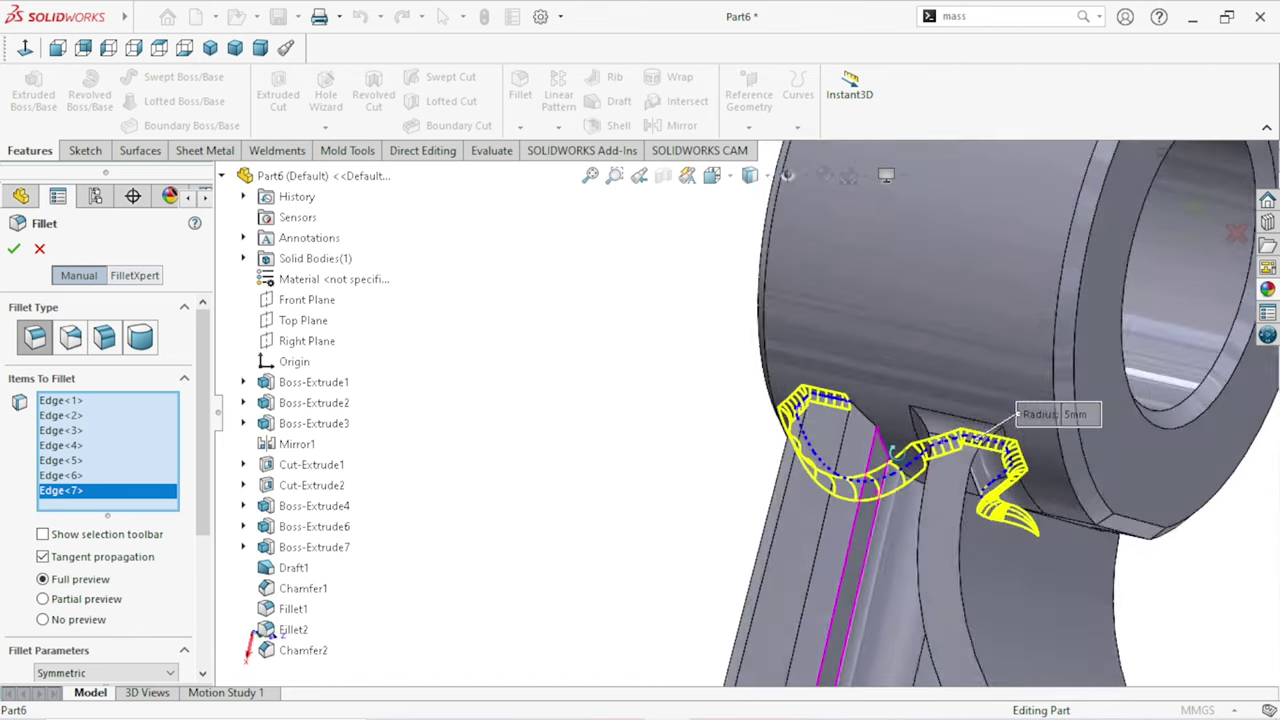
{"action": "middle_click_drag", "start_coordinate": [892, 452], "coordinate": [975, 500]}
{"action": "scroll", "coordinate": [872, 420], "scroll_direction": "down", "scroll_amount": 3}
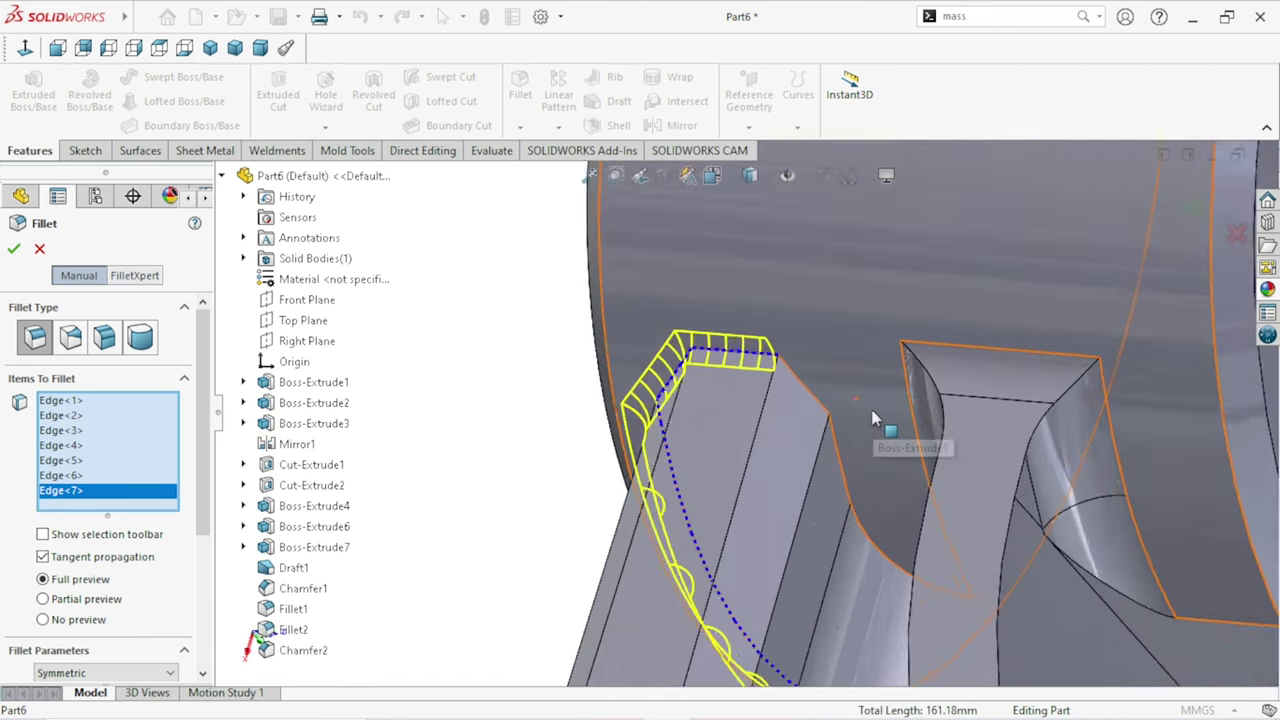
{"action": "scroll", "coordinate": [872, 418], "scroll_direction": "down", "scroll_amount": 3}
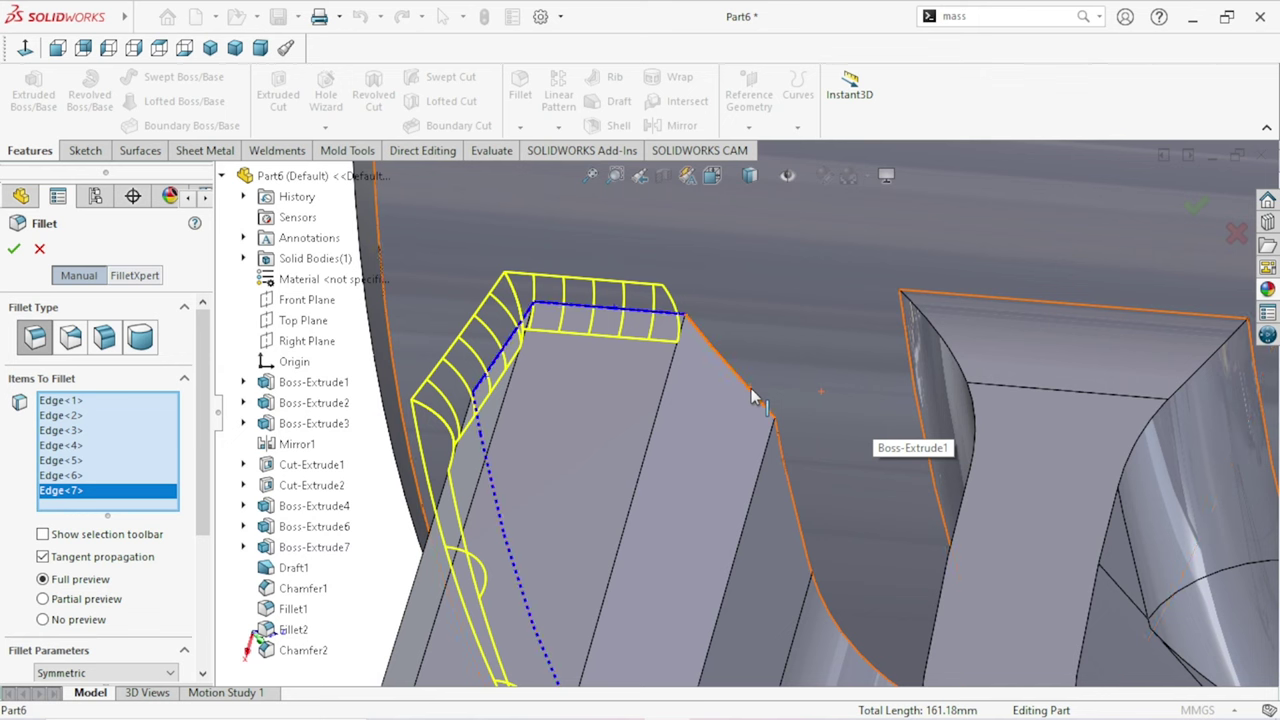
{"action": "left_click", "coordinate": [752, 398]}
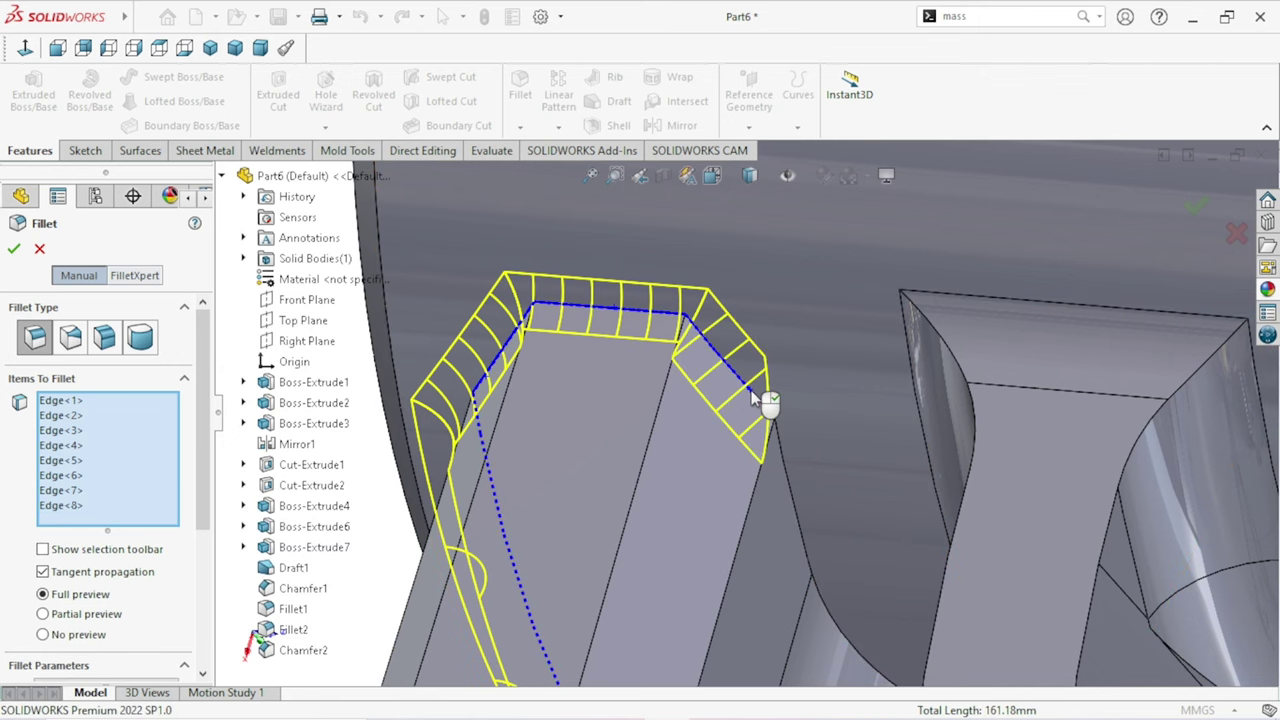
{"action": "left_click", "coordinate": [779, 441]}
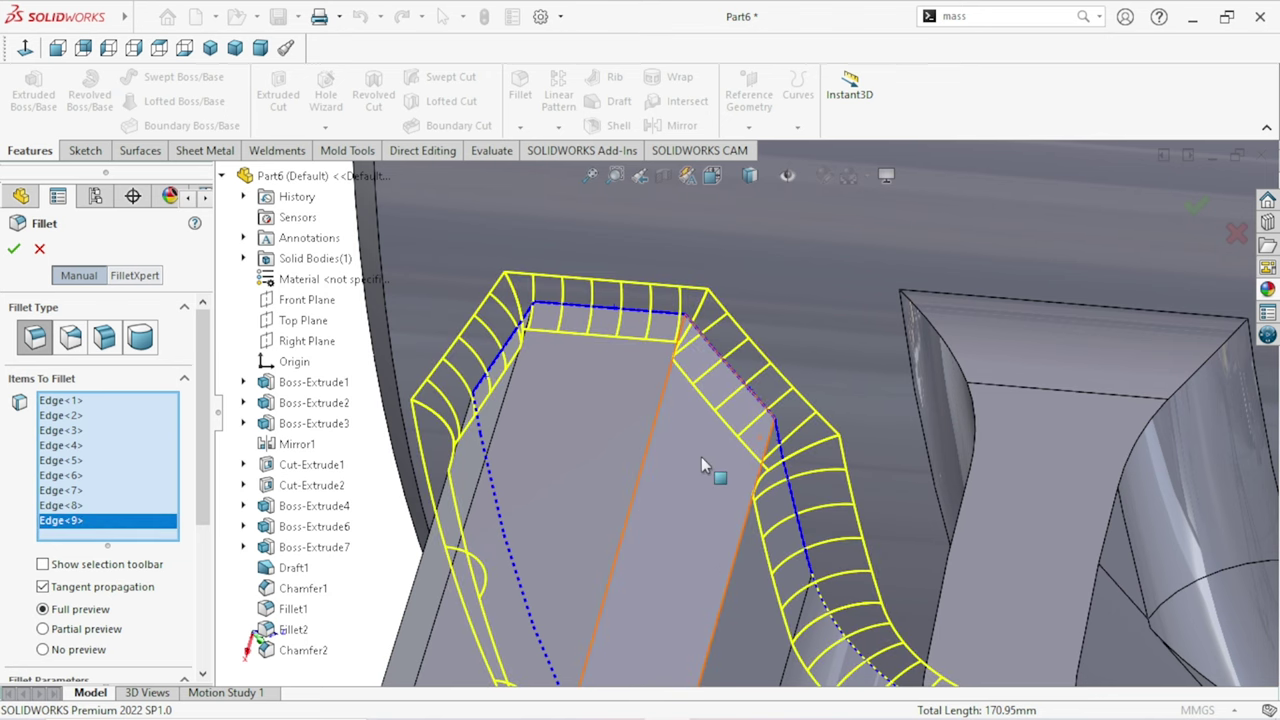
{"action": "scroll", "coordinate": [701, 460], "scroll_direction": "up", "scroll_amount": 5}
{"action": "middle_click_drag", "start_coordinate": [757, 400], "coordinate": [820, 470]}
{"action": "scroll", "coordinate": [820, 480], "scroll_direction": "down", "scroll_amount": 3}
{"action": "mouse_move", "coordinate": [810, 523]}
{"action": "middle_mouse_down"}
{"action": "mouse_move", "coordinate": [815, 533]}
{"action": "mouse_move", "coordinate": [1040, 425]}
{"action": "middle_mouse_up"}
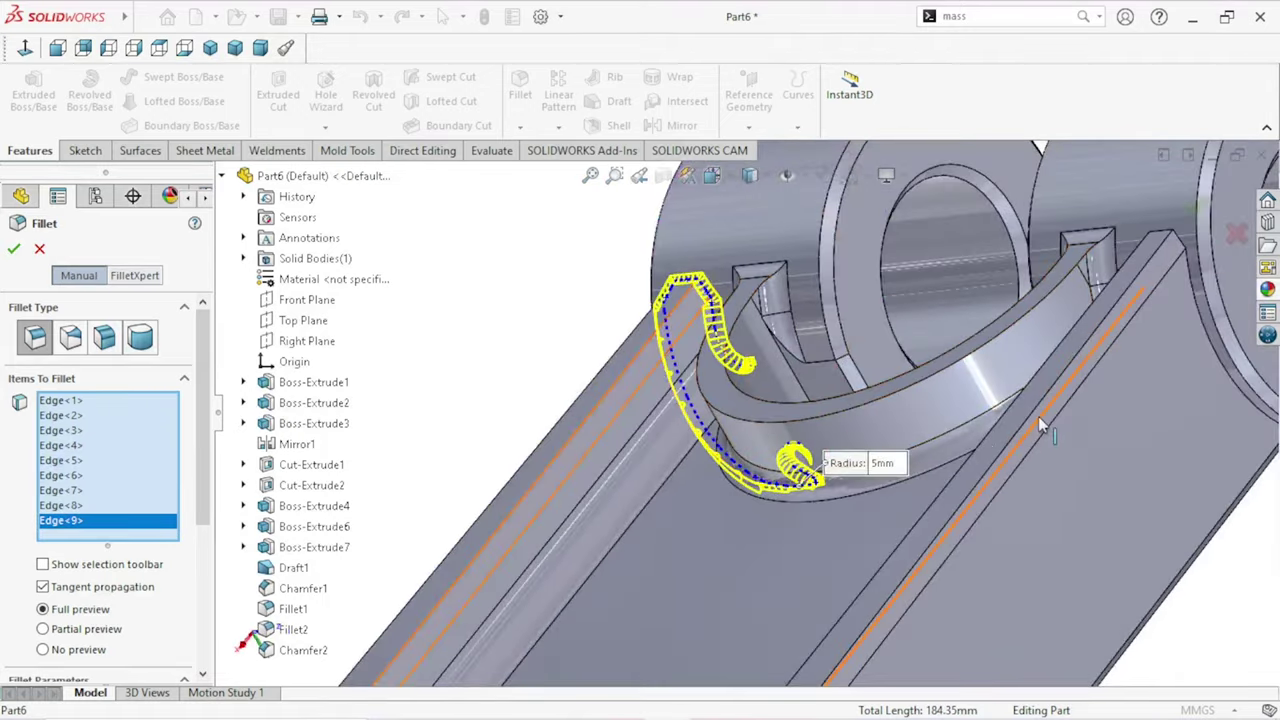
{"action": "scroll", "coordinate": [1040, 425], "scroll_direction": "up", "scroll_amount": 3}
{"action": "mouse_move", "coordinate": [1040, 425]}
{"action": "middle_mouse_down"}
{"action": "mouse_move", "coordinate": [1115, 433]}
{"action": "mouse_move", "coordinate": [1007, 358]}
{"action": "middle_mouse_up"}
{"action": "scroll", "coordinate": [1047, 303], "scroll_direction": "down", "scroll_amount": 4}
{"action": "scroll", "coordinate": [994, 282], "scroll_direction": "down", "scroll_amount": 3}
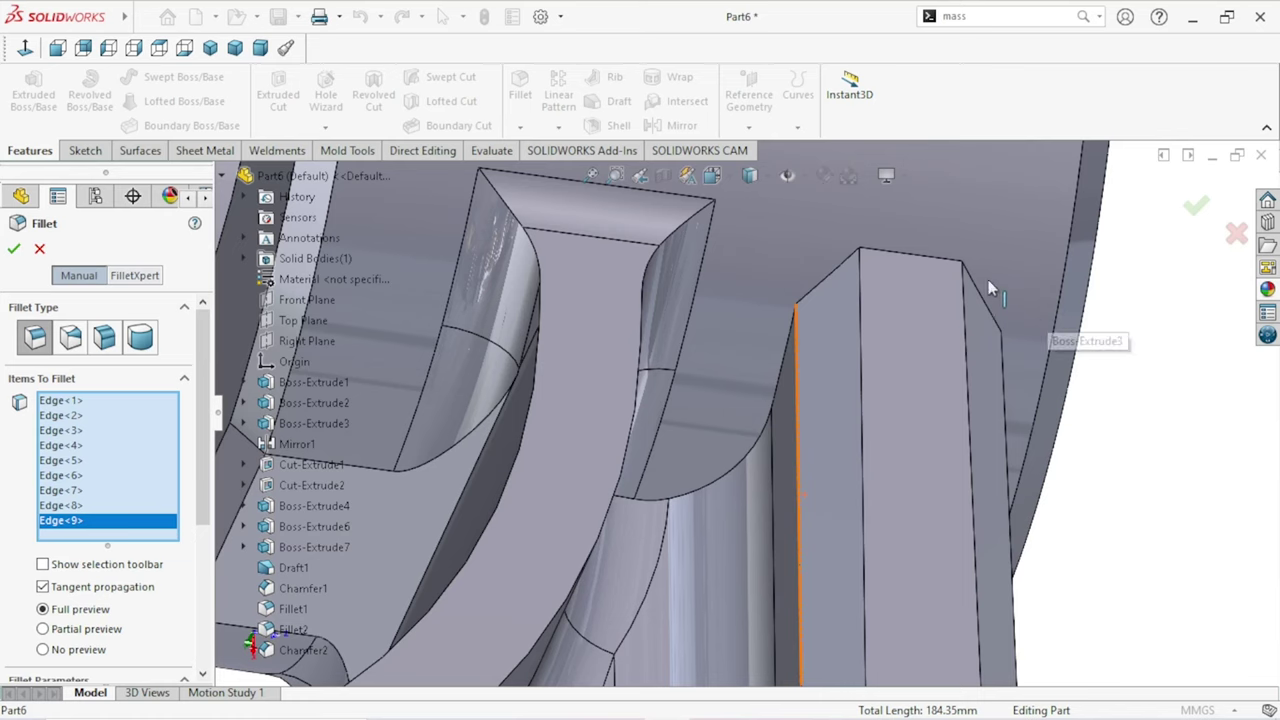
Step: Add the bar's top edge and four sloped notch edges to the 5 mm fillet
{"action": "left_click", "coordinate": [912, 261]}
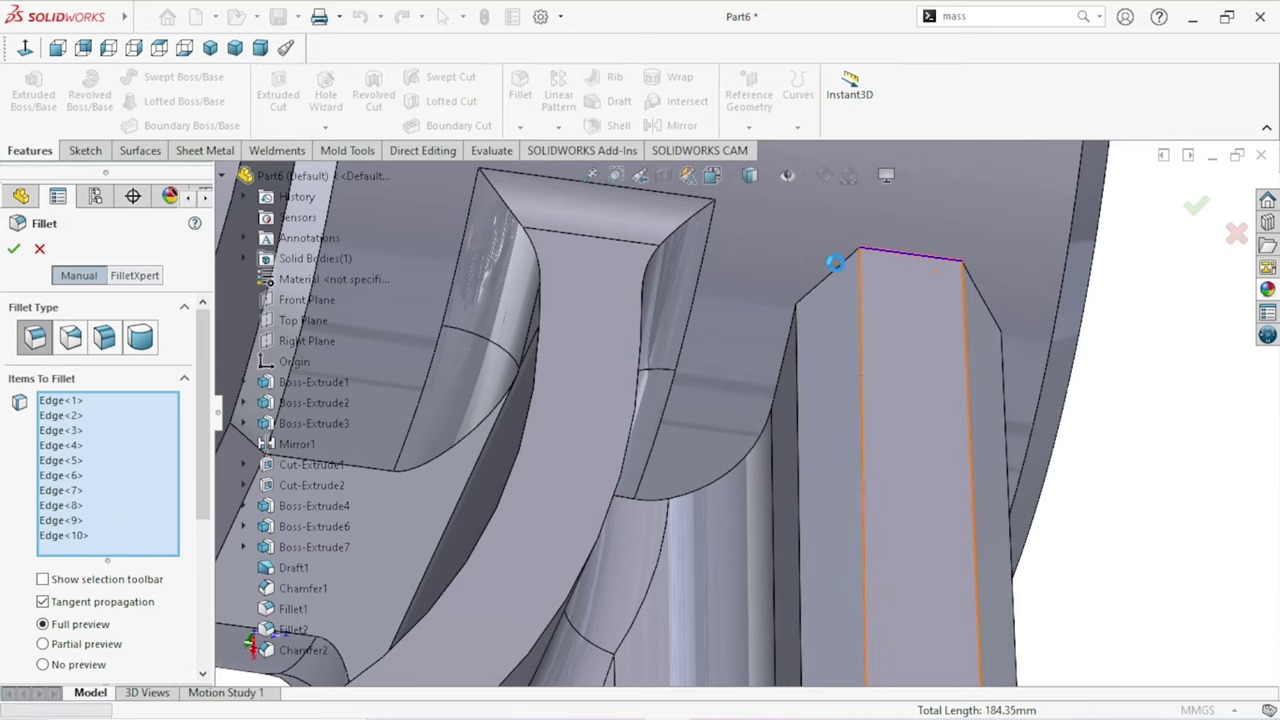
{"action": "left_click", "coordinate": [838, 267]}
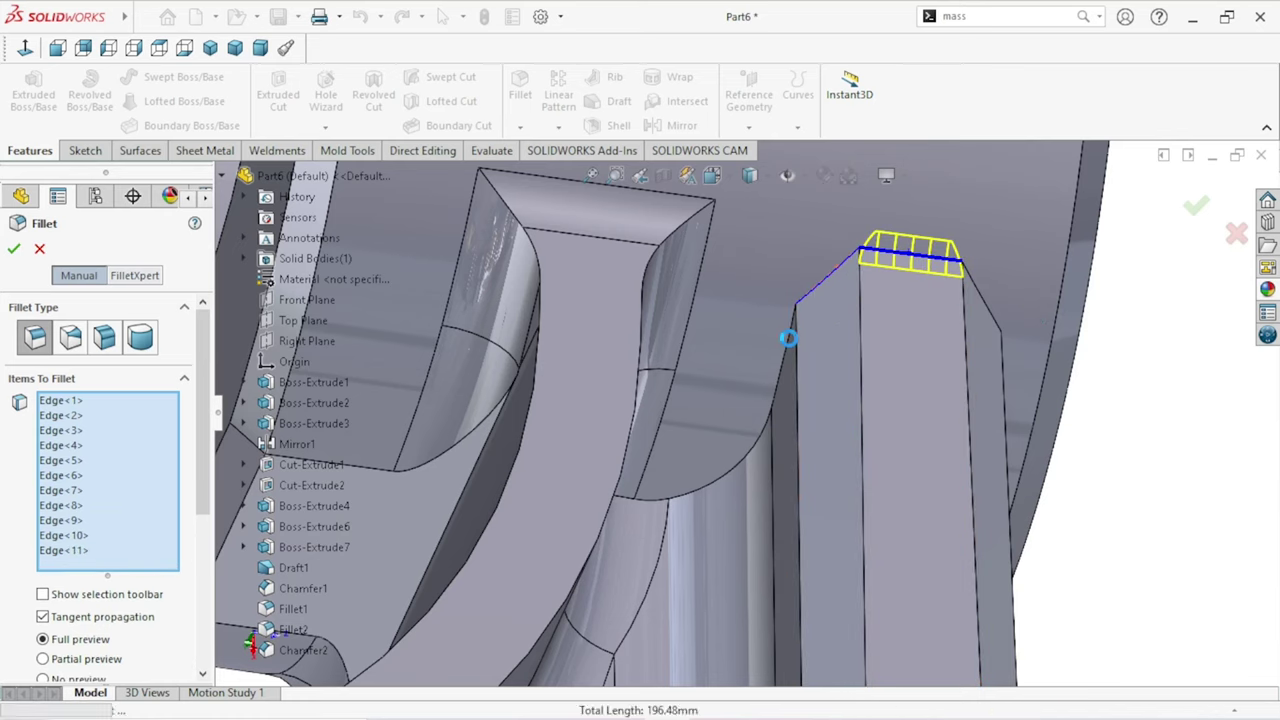
{"action": "left_click", "coordinate": [786, 343]}
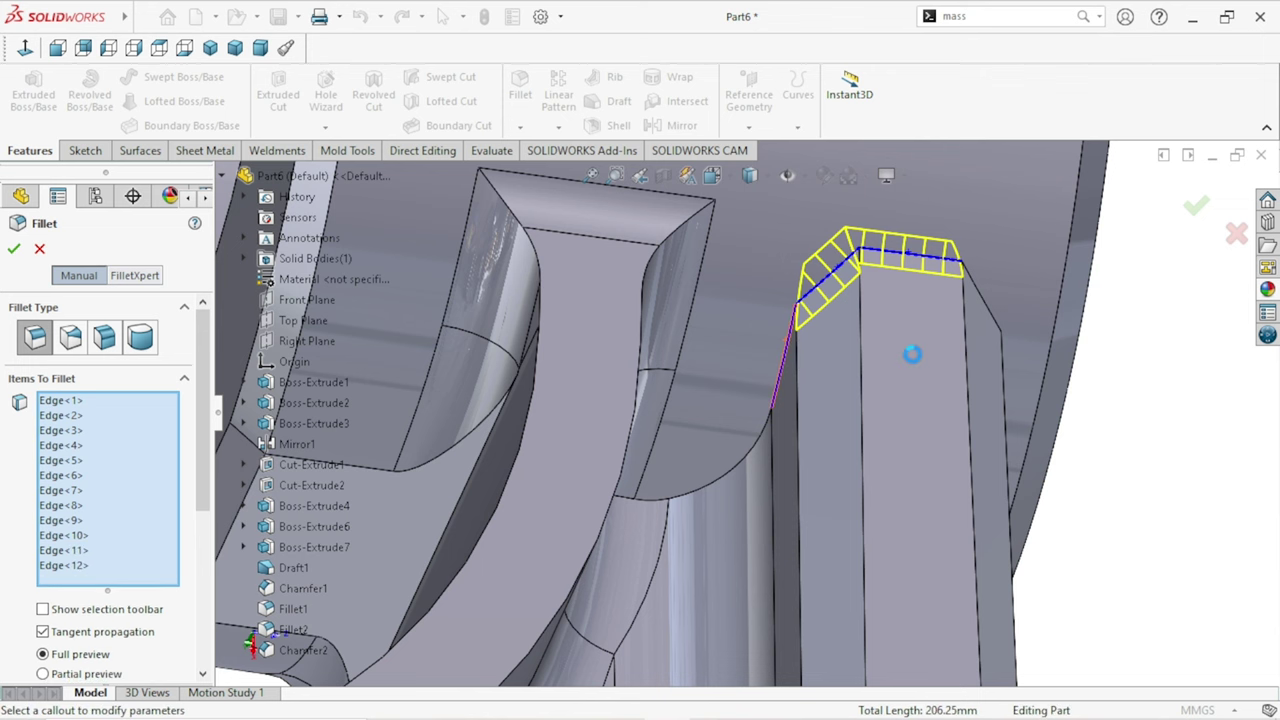
{"action": "scroll", "coordinate": [948, 364], "scroll_direction": "up", "scroll_amount": 3}
{"action": "middle_click_drag", "start_coordinate": [960, 368], "coordinate": [883, 374]}
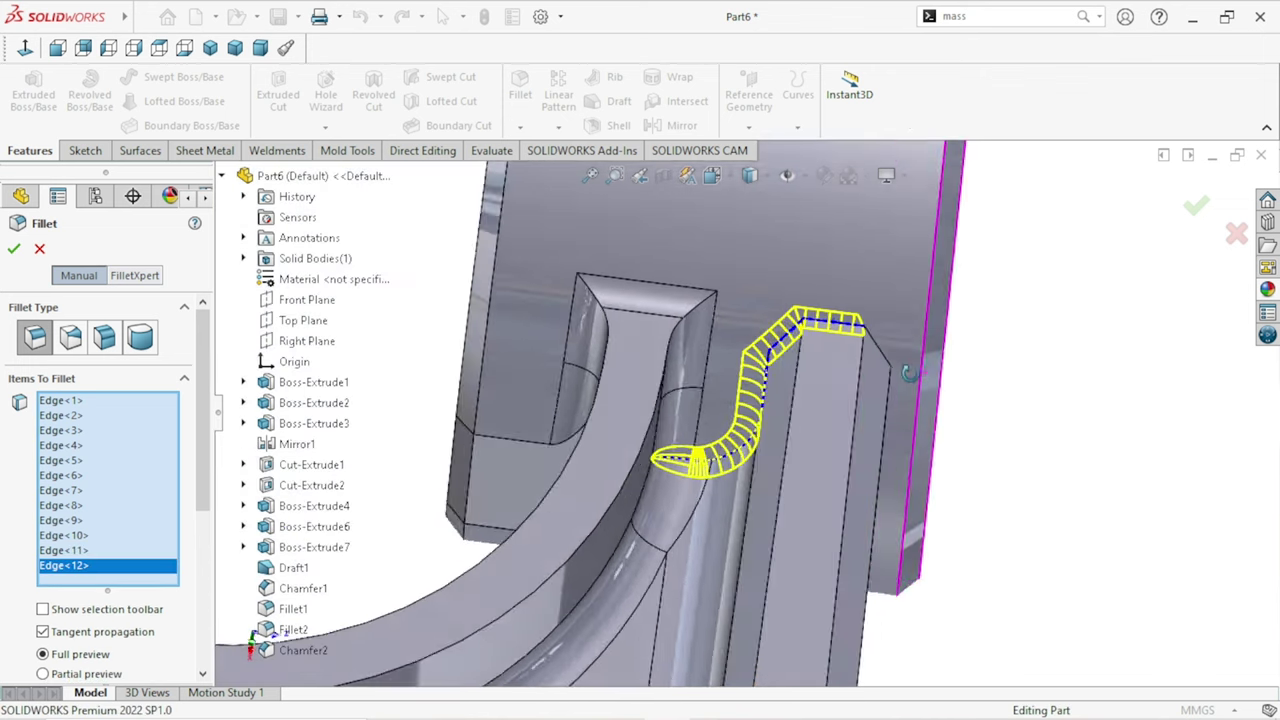
{"action": "scroll", "coordinate": [890, 362], "scroll_direction": "down", "scroll_amount": 5}
{"action": "scroll", "coordinate": [872, 354], "scroll_direction": "down", "scroll_amount": 3}
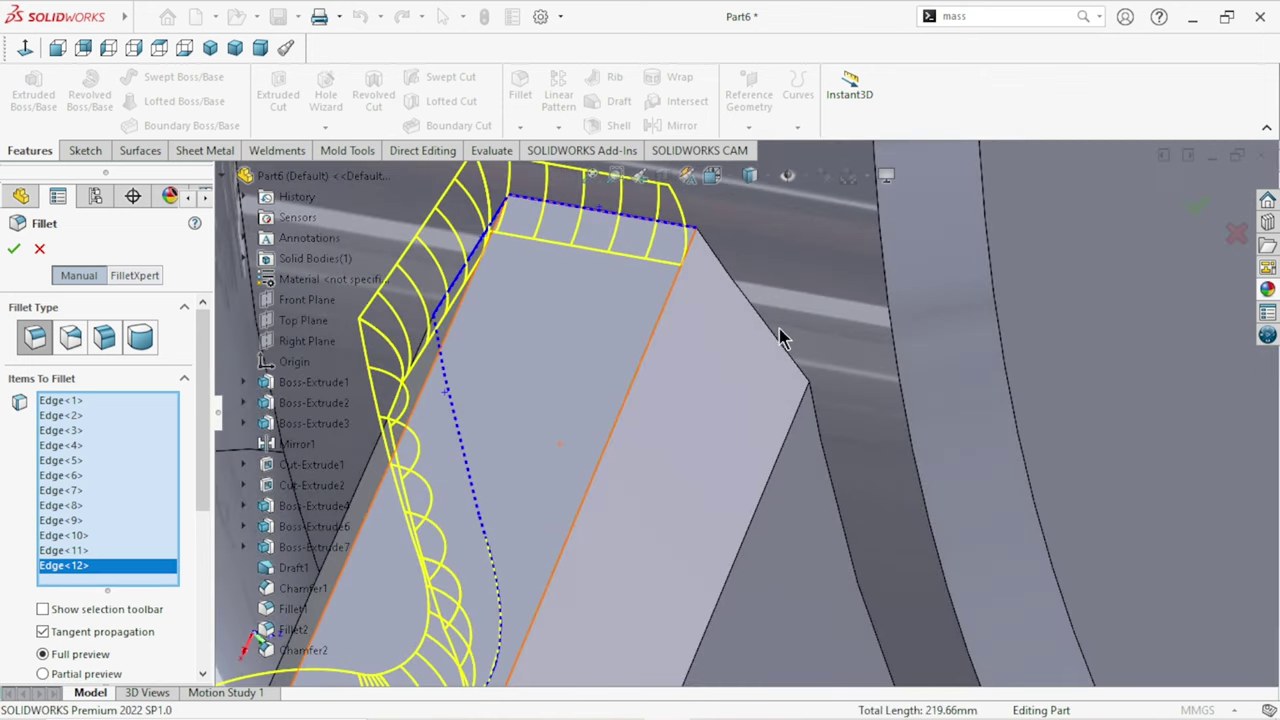
{"action": "left_click", "coordinate": [774, 330]}
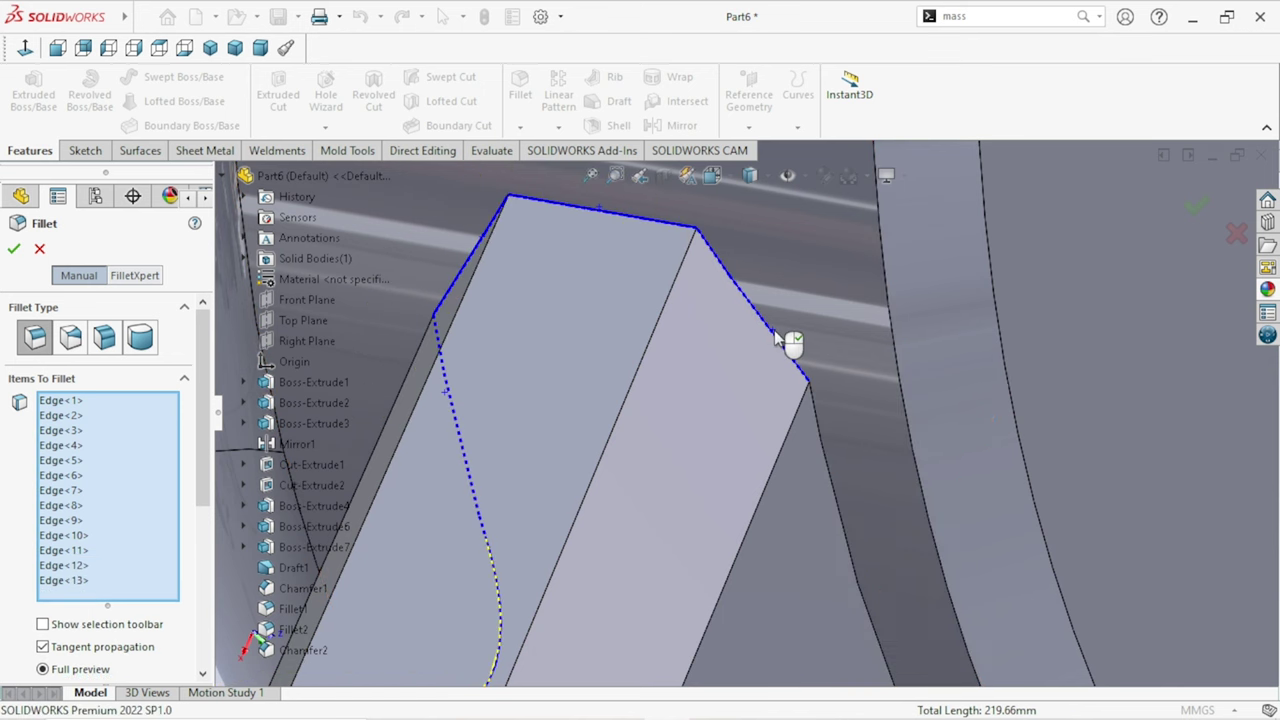
{"action": "left_click", "coordinate": [816, 418]}
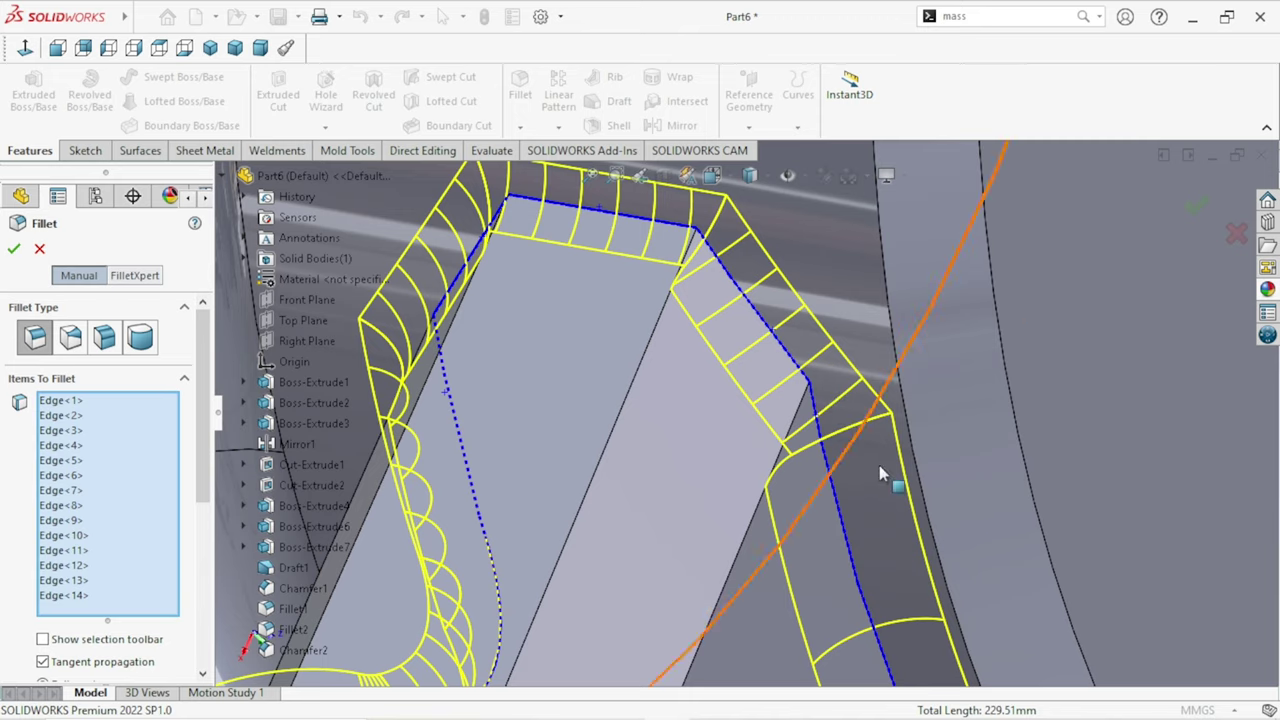
Step: Add the top notch edge and short top edge at the other boss
{"action": "scroll", "coordinate": [872, 466], "scroll_direction": "up", "scroll_amount": 3}
{"action": "scroll", "coordinate": [885, 490], "scroll_direction": "up", "scroll_amount": 3}
{"action": "scroll", "coordinate": [915, 505], "scroll_direction": "up", "scroll_amount": 2}
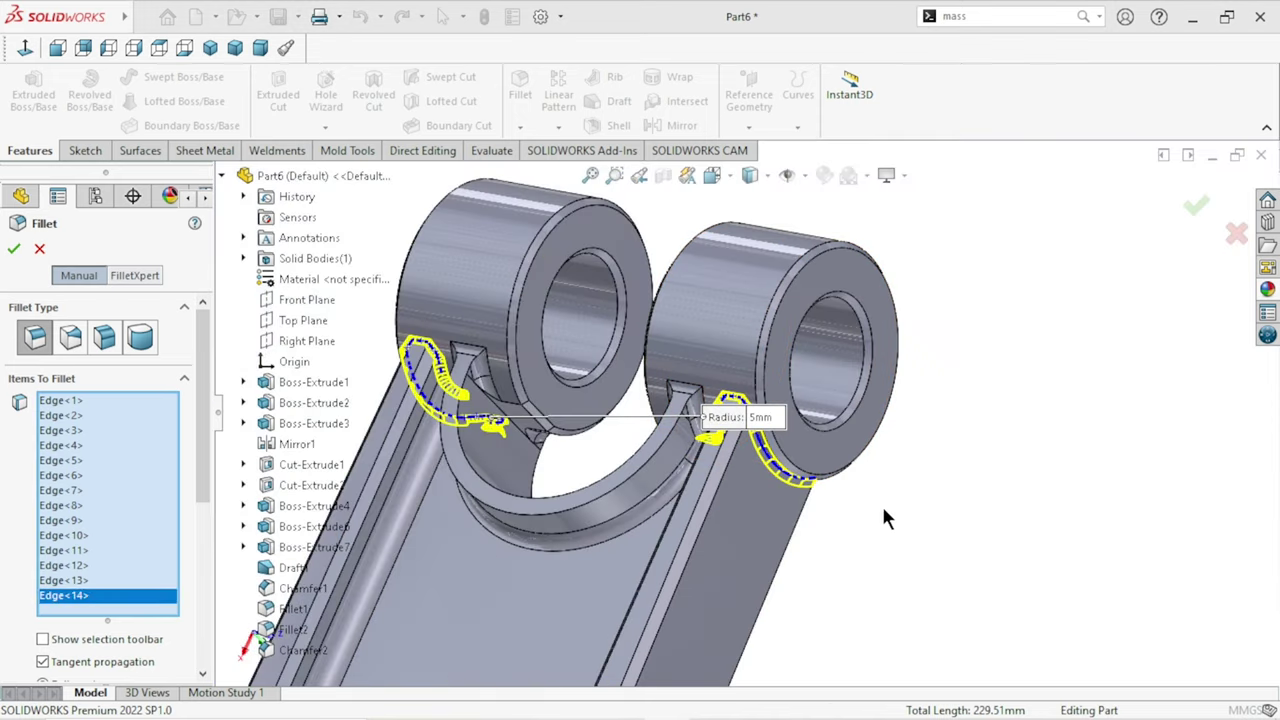
{"action": "mouse_move", "coordinate": [903, 466]}
{"action": "middle_mouse_down"}
{"action": "mouse_move", "coordinate": [1101, 458]}
{"action": "mouse_move", "coordinate": [1080, 450]}
{"action": "middle_mouse_up"}
{"action": "scroll", "coordinate": [780, 420], "scroll_direction": "down", "scroll_amount": 2}
{"action": "scroll", "coordinate": [785, 428], "scroll_direction": "down", "scroll_amount": 2}
{"action": "scroll", "coordinate": [786, 432], "scroll_direction": "down", "scroll_amount": 2}
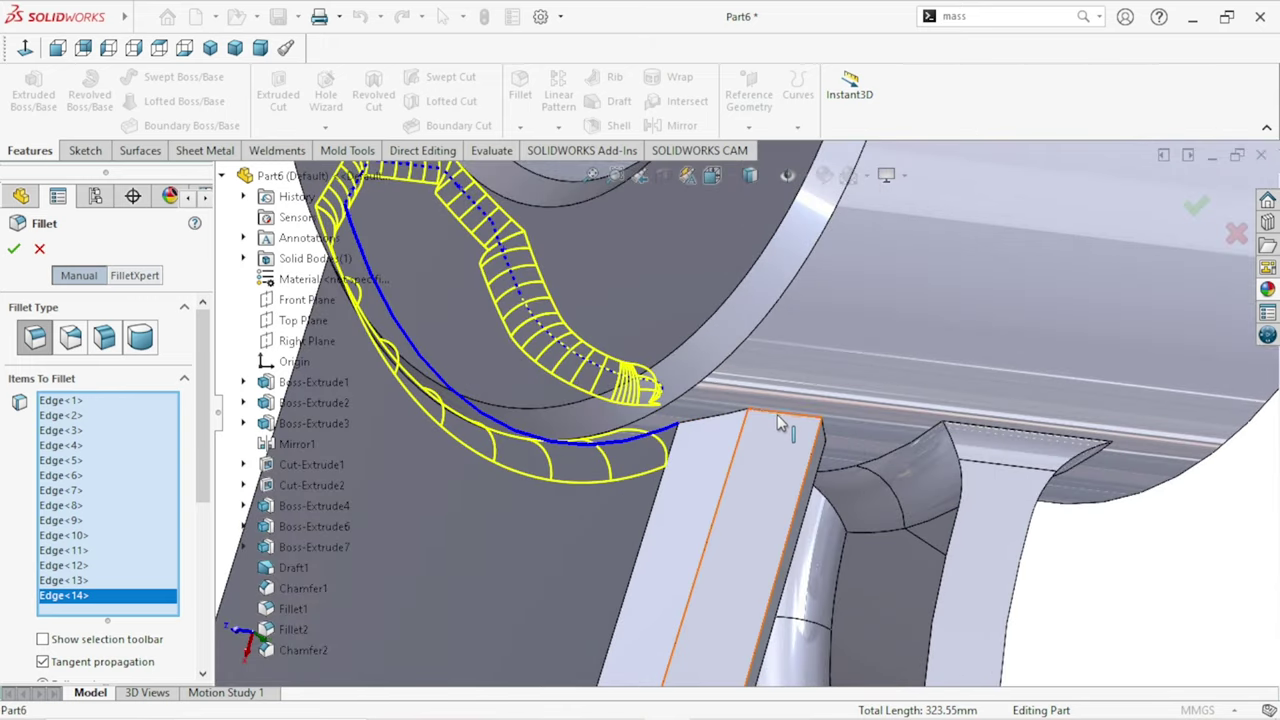
{"action": "left_click", "coordinate": [779, 421]}
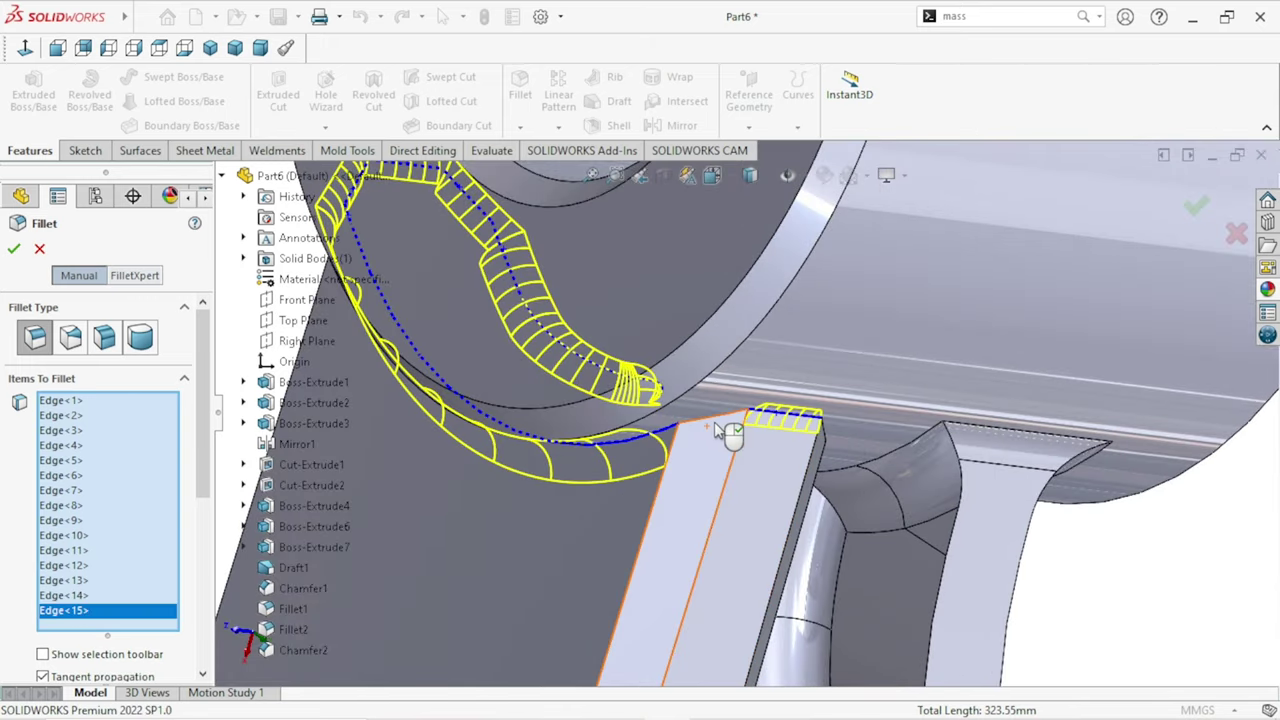
{"action": "left_click", "coordinate": [724, 420]}
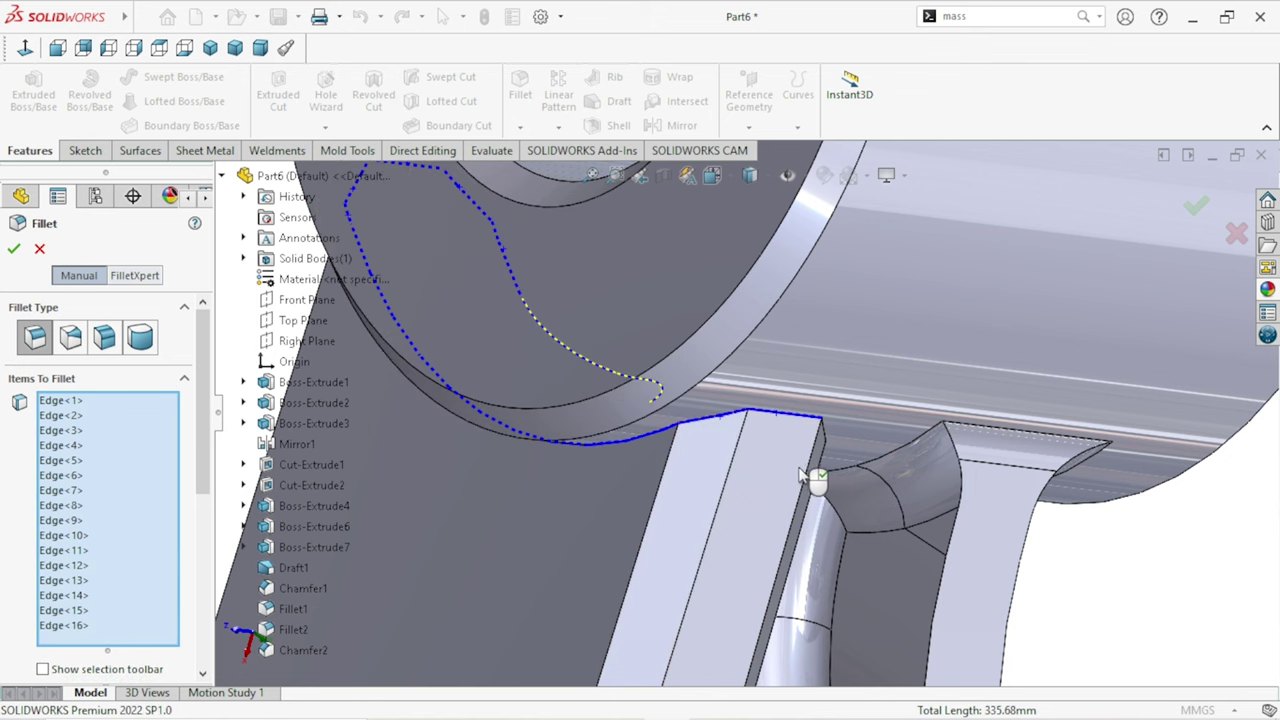
Step: Add the last arm top edge and sloped edge, then apply the 18-edge 5 mm fillet
{"action": "middle_click_drag", "start_coordinate": [800, 477], "coordinate": [677, 428]}
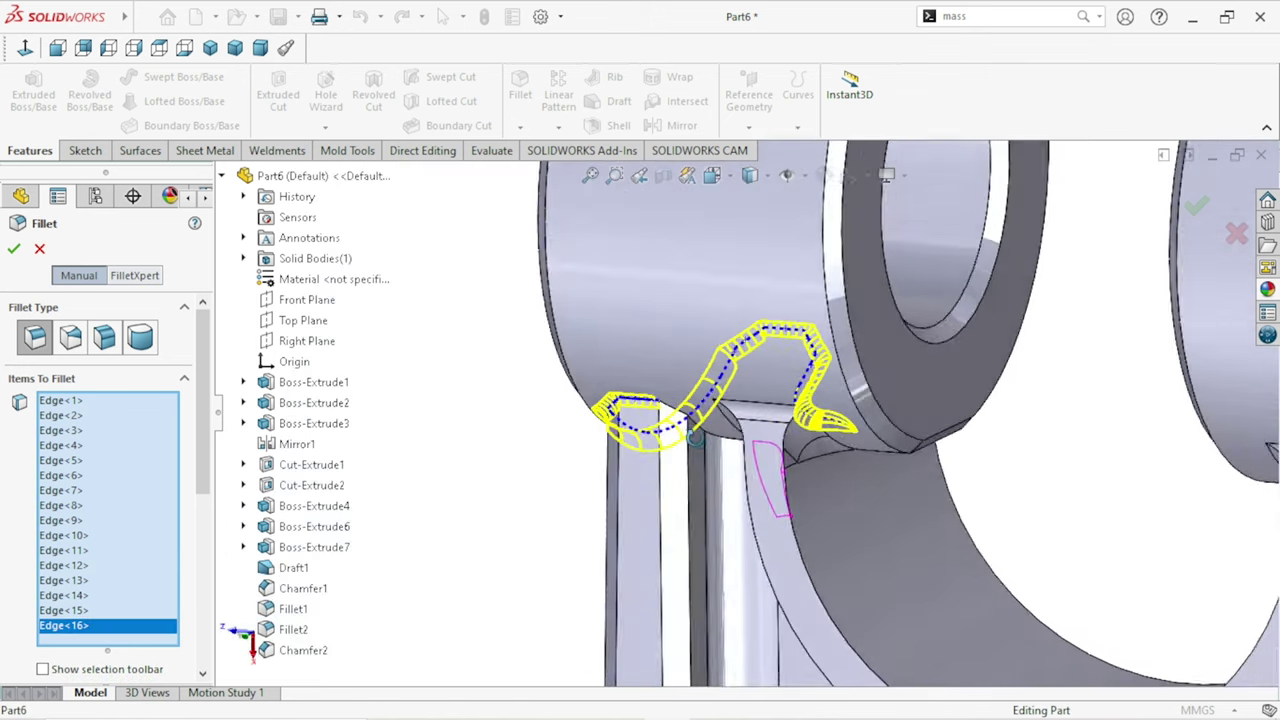
{"action": "scroll", "coordinate": [677, 428], "scroll_direction": "down", "scroll_amount": 2}
{"action": "scroll", "coordinate": [657, 414], "scroll_direction": "down", "scroll_amount": 3}
{"action": "scroll", "coordinate": [660, 400], "scroll_direction": "down", "scroll_amount": 3}
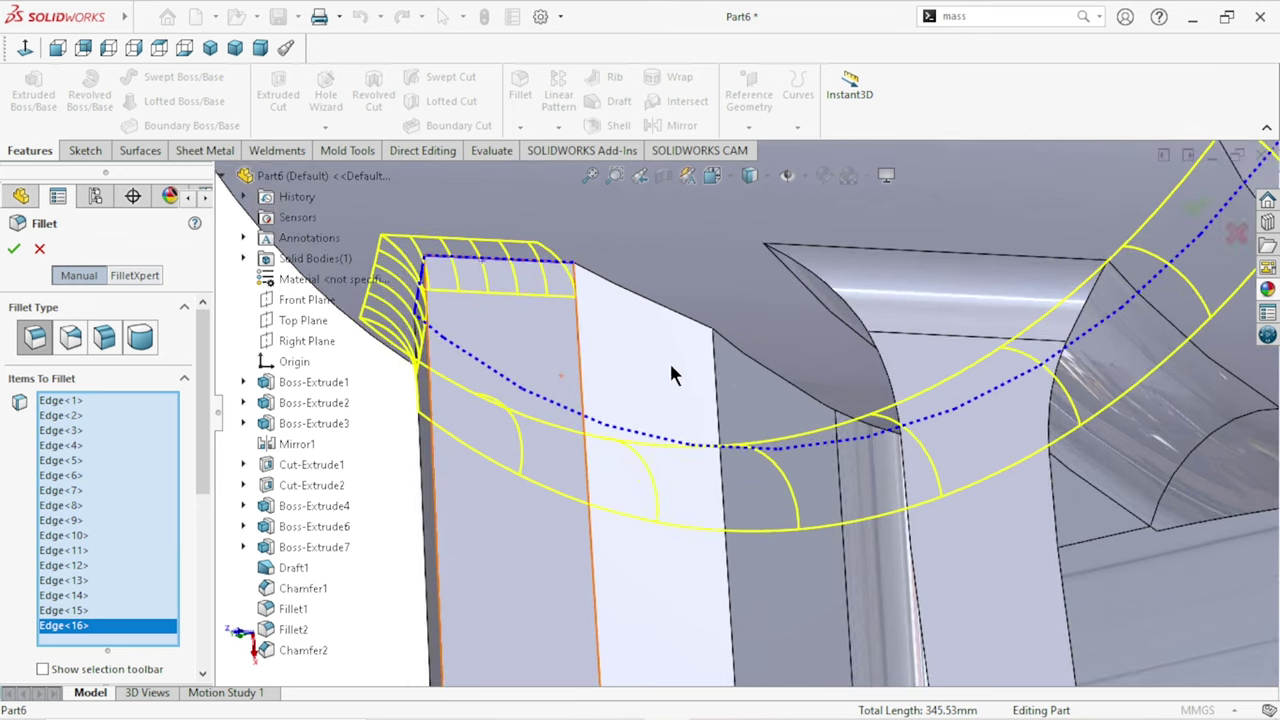
{"action": "left_click", "coordinate": [661, 311]}
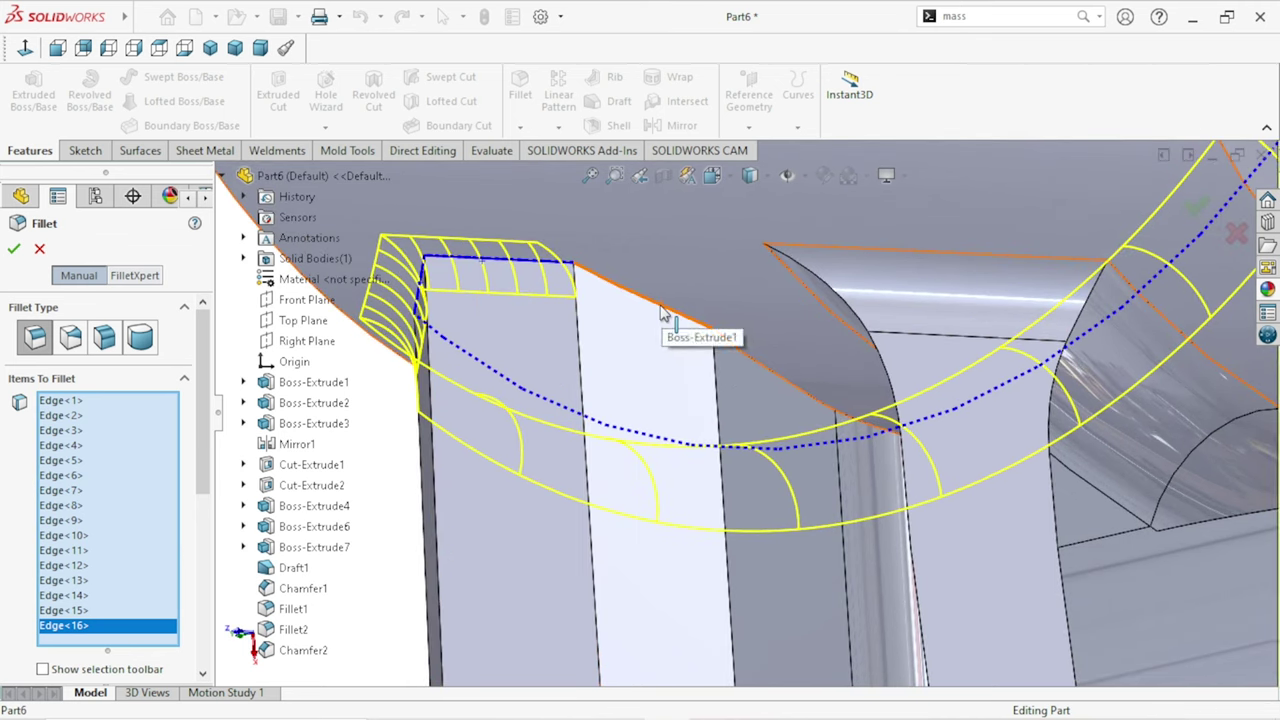
{"action": "left_click", "coordinate": [756, 360]}
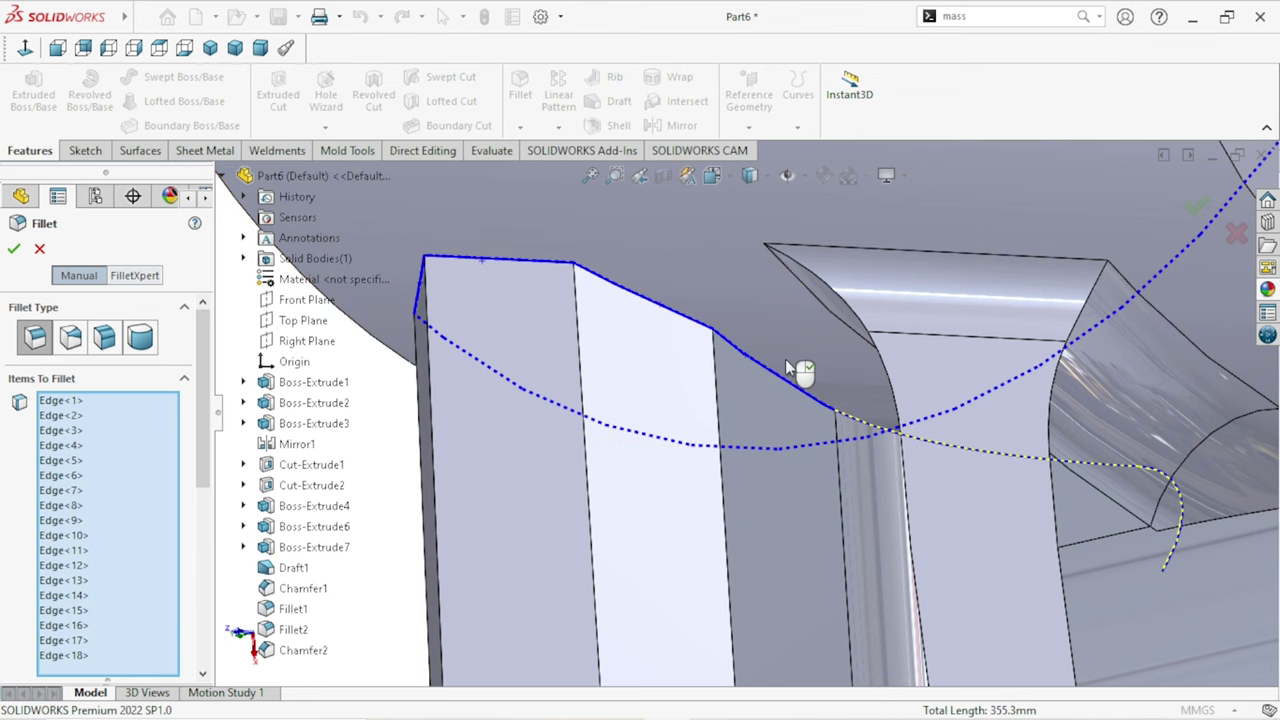
{"action": "mouse_move", "coordinate": [800, 366]}
{"action": "middle_mouse_down"}
{"action": "mouse_move", "coordinate": [793, 430]}
{"action": "mouse_move", "coordinate": [899, 463]}
{"action": "middle_mouse_up"}
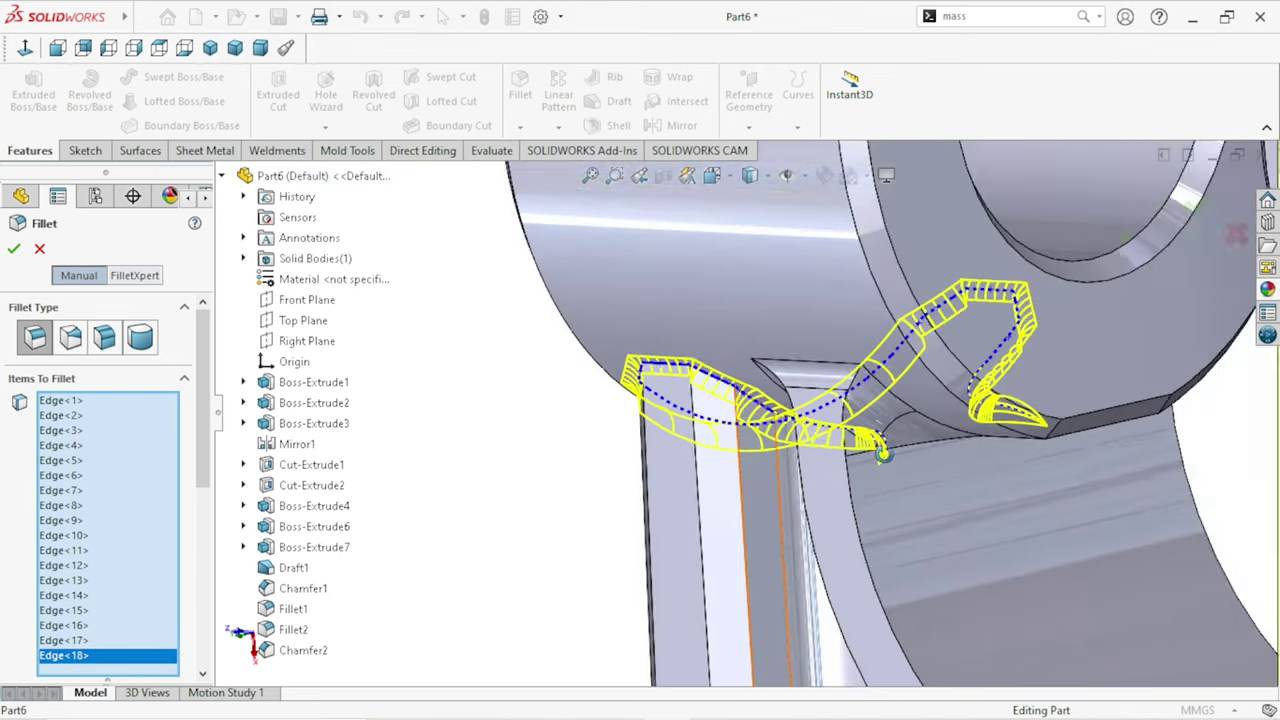
{"action": "scroll", "coordinate": [900, 465], "scroll_direction": "up", "scroll_amount": 3}
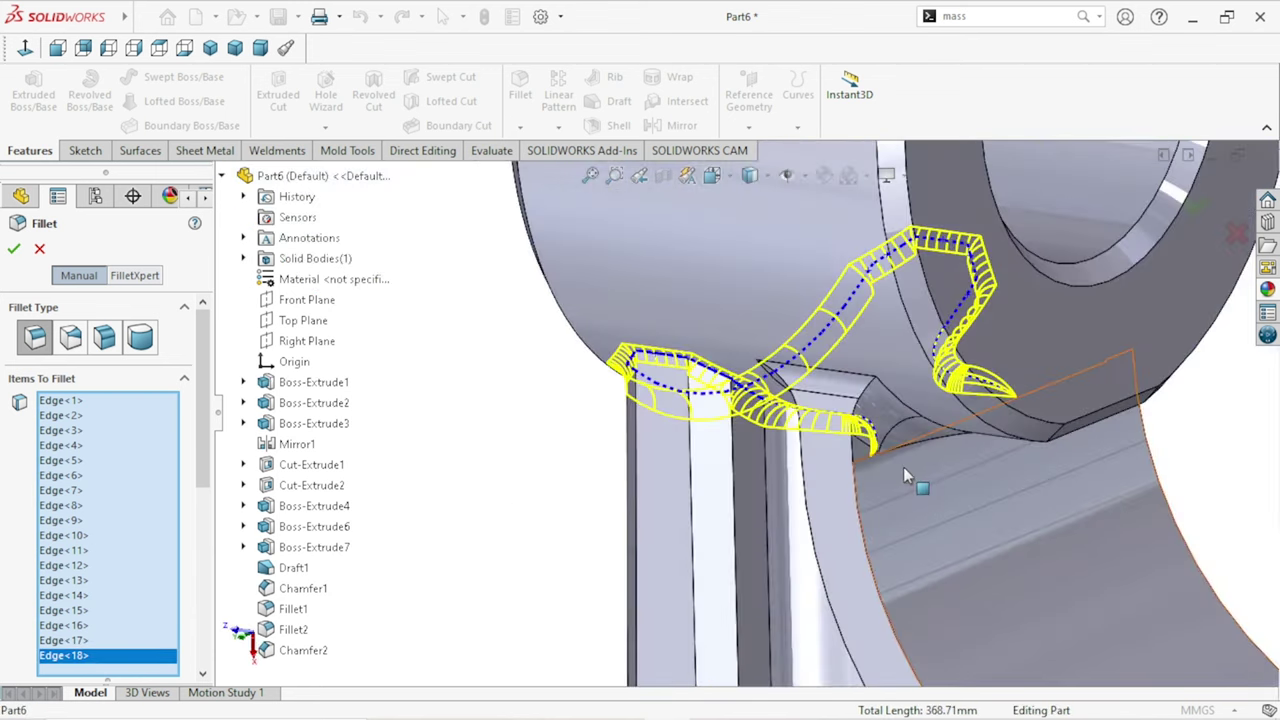
{"action": "scroll", "coordinate": [903, 467], "scroll_direction": "up", "scroll_amount": 3}
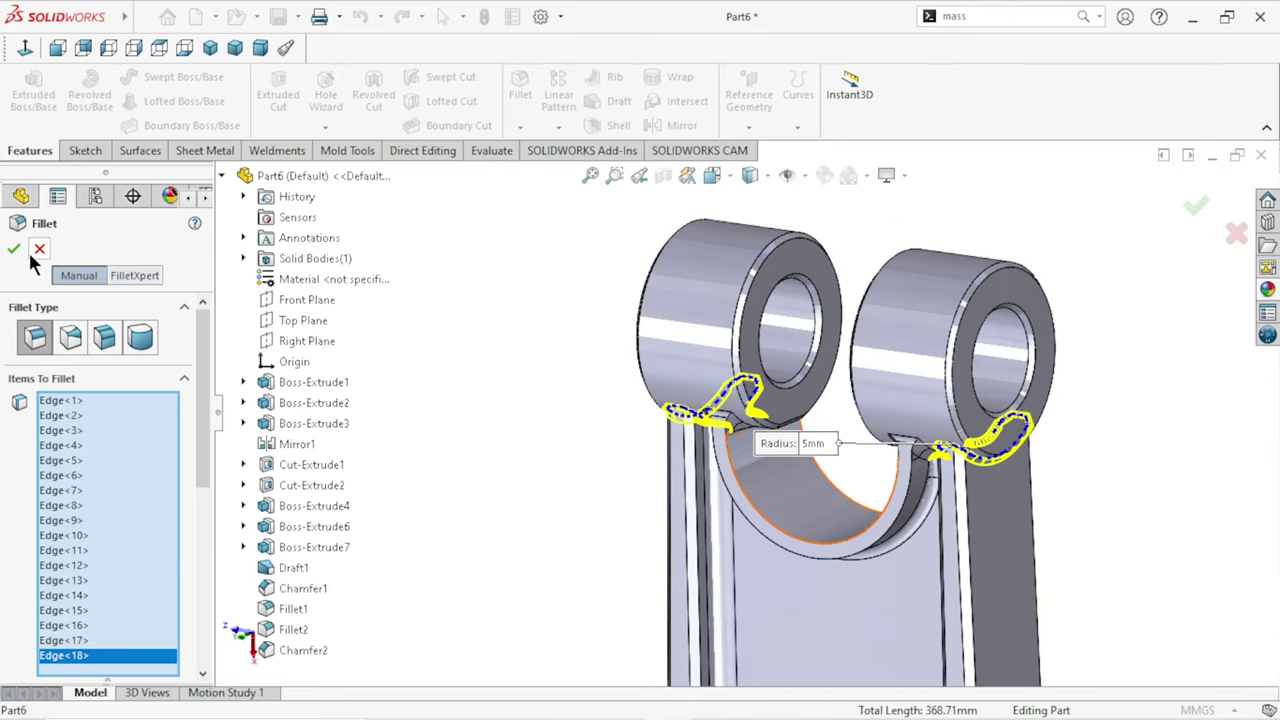
{"action": "key", "text": "Return"}
{"action": "scroll", "coordinate": [817, 512], "scroll_direction": "up", "scroll_amount": 3}
Step: Inspect the filleted part from several angles, selecting the curved edge beside the notch, for a new 5 mm fillet
{"action": "mouse_move", "coordinate": [960, 518]}
{"action": "middle_mouse_down"}
{"action": "mouse_move", "coordinate": [973, 265]}
{"action": "mouse_move", "coordinate": [1020, 294]}
{"action": "mouse_move", "coordinate": [895, 435]}
{"action": "middle_mouse_up"}
{"action": "scroll", "coordinate": [820, 478], "scroll_direction": "down", "scroll_amount": 5}
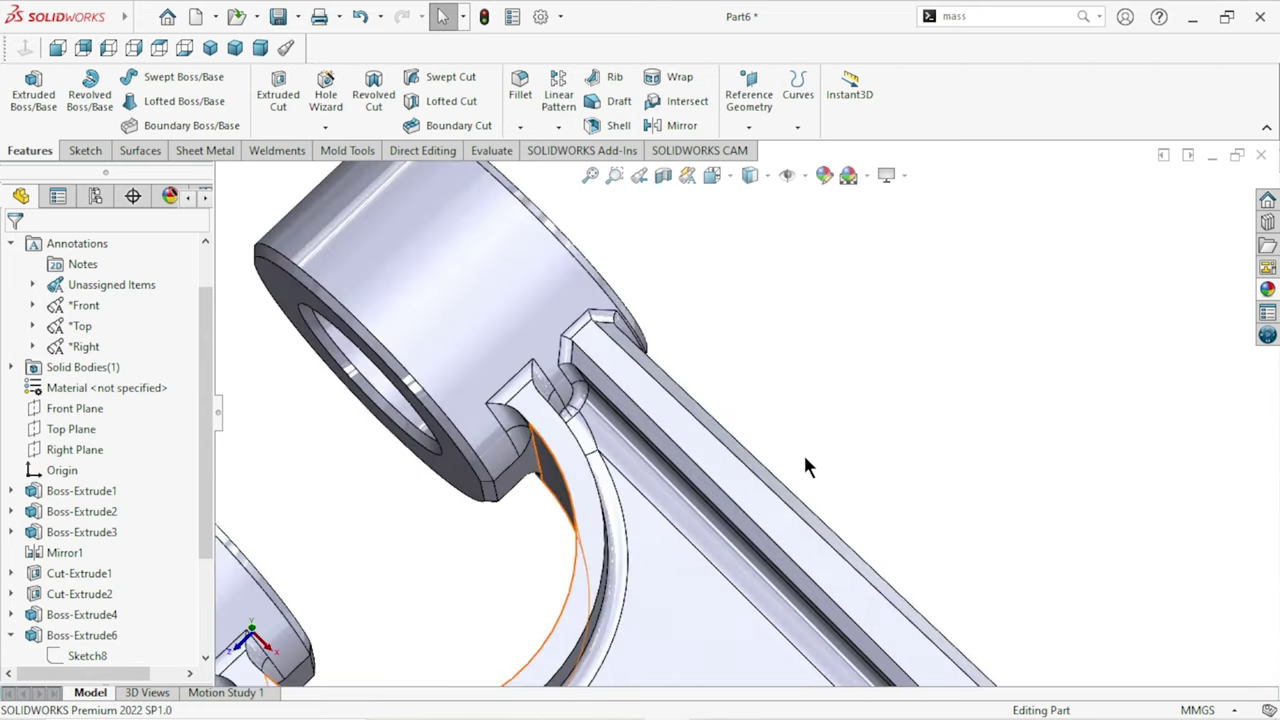
{"action": "left_click", "coordinate": [650, 490]}
{"action": "mouse_move", "coordinate": [843, 500]}
{"action": "middle_mouse_down"}
{"action": "mouse_move", "coordinate": [790, 483]}
{"action": "mouse_move", "coordinate": [877, 423]}
{"action": "mouse_move", "coordinate": [903, 360]}
{"action": "mouse_move", "coordinate": [891, 289]}
{"action": "mouse_move", "coordinate": [869, 457]}
{"action": "mouse_move", "coordinate": [963, 480]}
{"action": "mouse_move", "coordinate": [1063, 417]}
{"action": "mouse_move", "coordinate": [1105, 507]}
{"action": "mouse_move", "coordinate": [989, 542]}
{"action": "middle_mouse_up"}
{"action": "scroll", "coordinate": [870, 457], "scroll_direction": "up", "scroll_amount": 5}
{"action": "scroll", "coordinate": [960, 525], "scroll_direction": "down", "scroll_amount": 3}
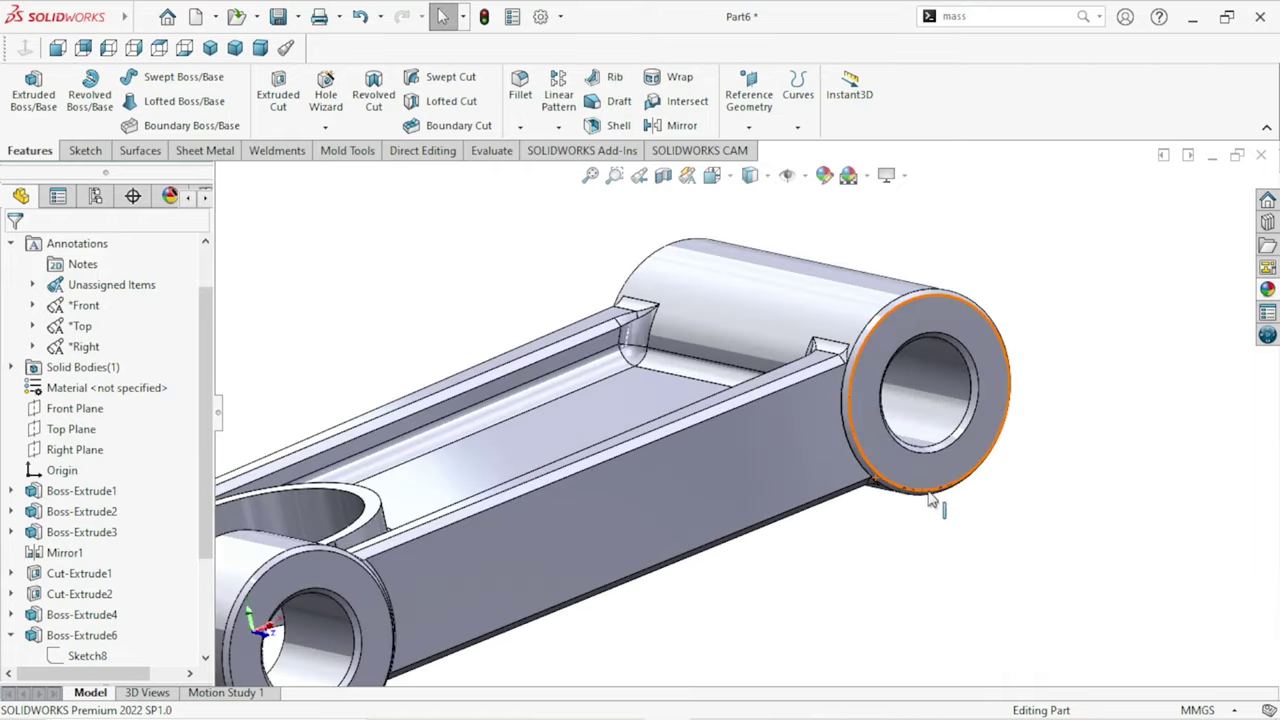
{"action": "scroll", "coordinate": [900, 470], "scroll_direction": "down", "scroll_amount": 2}
{"action": "scroll", "coordinate": [820, 450], "scroll_direction": "down", "scroll_amount": 2}
{"action": "mouse_move", "coordinate": [797, 452]}
{"action": "middle_mouse_down"}
{"action": "mouse_move", "coordinate": [814, 443]}
{"action": "mouse_move", "coordinate": [820, 463]}
{"action": "mouse_move", "coordinate": [785, 510]}
{"action": "middle_mouse_up"}
{"action": "scroll", "coordinate": [785, 510], "scroll_direction": "up", "scroll_amount": 4}
{"action": "mouse_move", "coordinate": [686, 489]}
{"action": "middle_mouse_down"}
{"action": "mouse_move", "coordinate": [580, 403]}
{"action": "mouse_move", "coordinate": [623, 423]}
{"action": "mouse_move", "coordinate": [641, 415]}
{"action": "mouse_move", "coordinate": [630, 370]}
{"action": "mouse_move", "coordinate": [643, 323]}
{"action": "mouse_move", "coordinate": [623, 294]}
{"action": "mouse_move", "coordinate": [729, 357]}
{"action": "mouse_move", "coordinate": [729, 374]}
{"action": "mouse_move", "coordinate": [603, 322]}
{"action": "middle_mouse_up"}
{"action": "scroll", "coordinate": [603, 322], "scroll_direction": "up", "scroll_amount": 1}
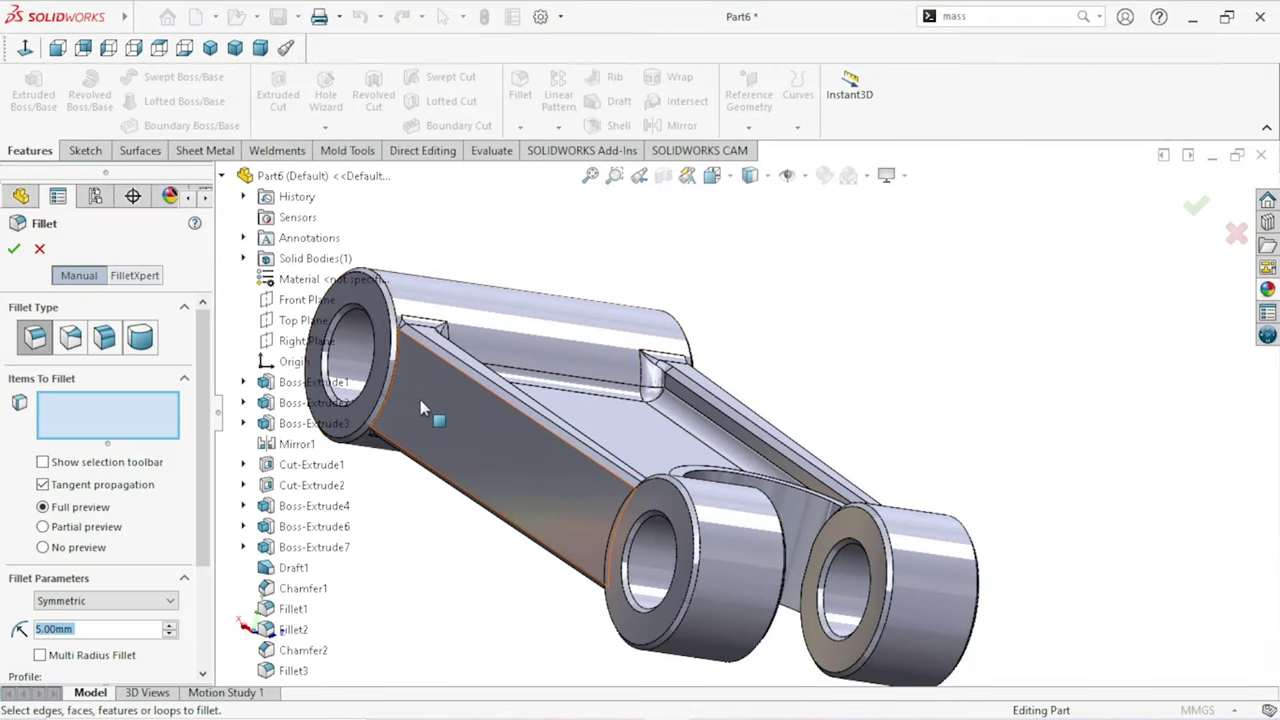
Step: Pick the cylinder edge for the new fillet and turn the boss to the right
{"action": "scroll", "coordinate": [421, 408], "scroll_direction": "down", "scroll_amount": 3}
{"action": "scroll", "coordinate": [565, 348], "scroll_direction": "down", "scroll_amount": 4}
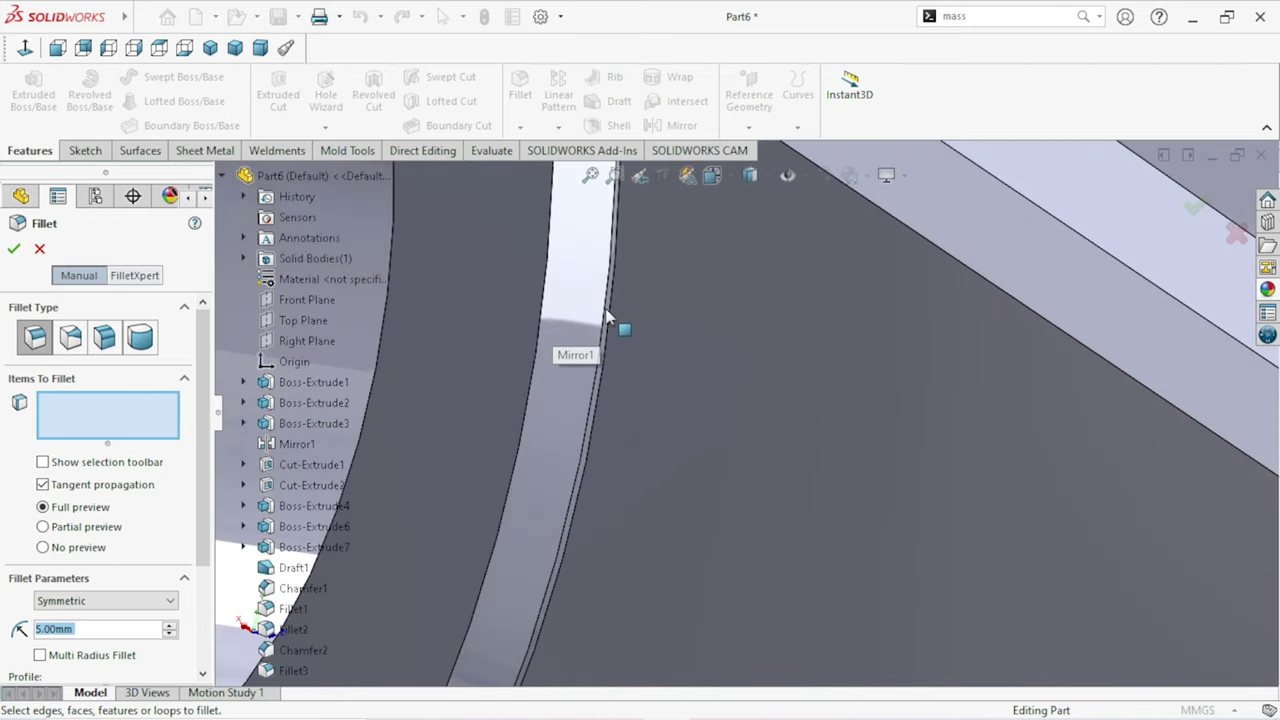
{"action": "left_click", "coordinate": [607, 318]}
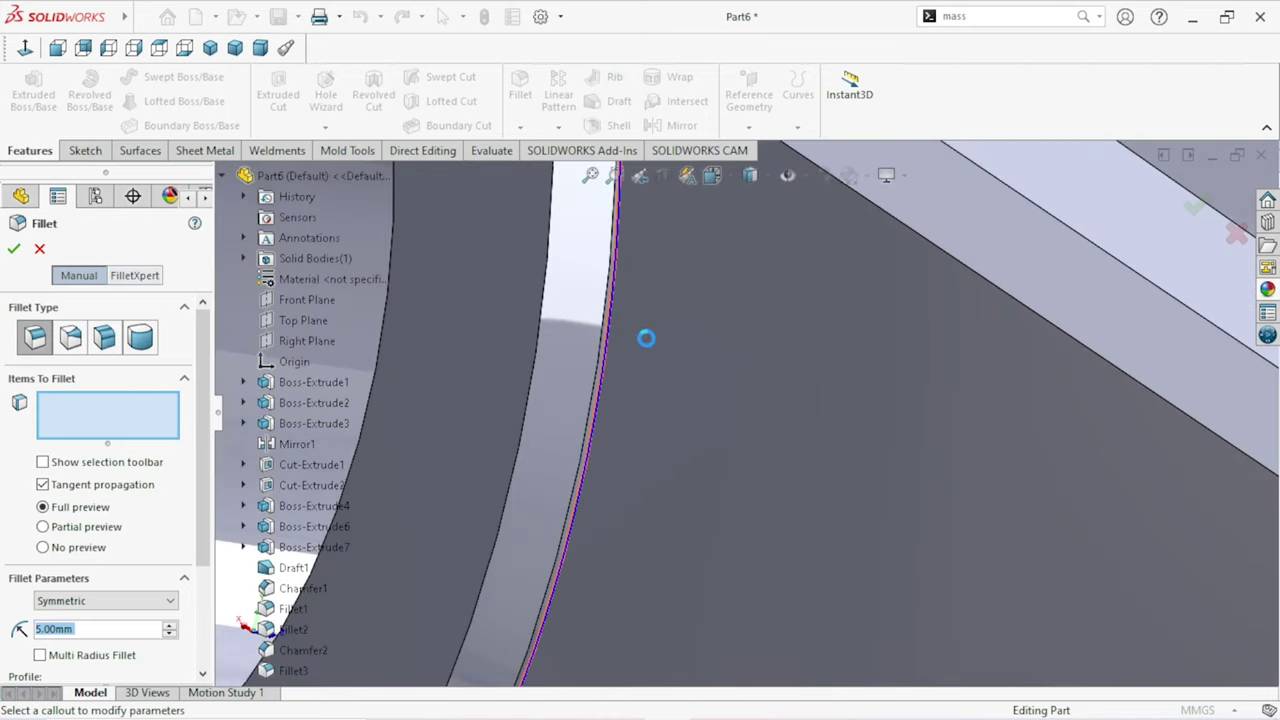
{"action": "scroll", "coordinate": [651, 440], "scroll_direction": "up", "scroll_amount": 2}
{"action": "scroll", "coordinate": [660, 460], "scroll_direction": "up", "scroll_amount": 1}
{"action": "scroll", "coordinate": [750, 440], "scroll_direction": "up", "scroll_amount": 1}
{"action": "mouse_move", "coordinate": [812, 394]}
{"action": "middle_mouse_down"}
{"action": "mouse_move", "coordinate": [655, 400]}
{"action": "mouse_move", "coordinate": [1118, 454]}
{"action": "middle_mouse_up"}
{"action": "scroll", "coordinate": [1118, 454], "scroll_direction": "up", "scroll_amount": 3}
{"action": "scroll", "coordinate": [1010, 458], "scroll_direction": "down", "scroll_amount": 3}
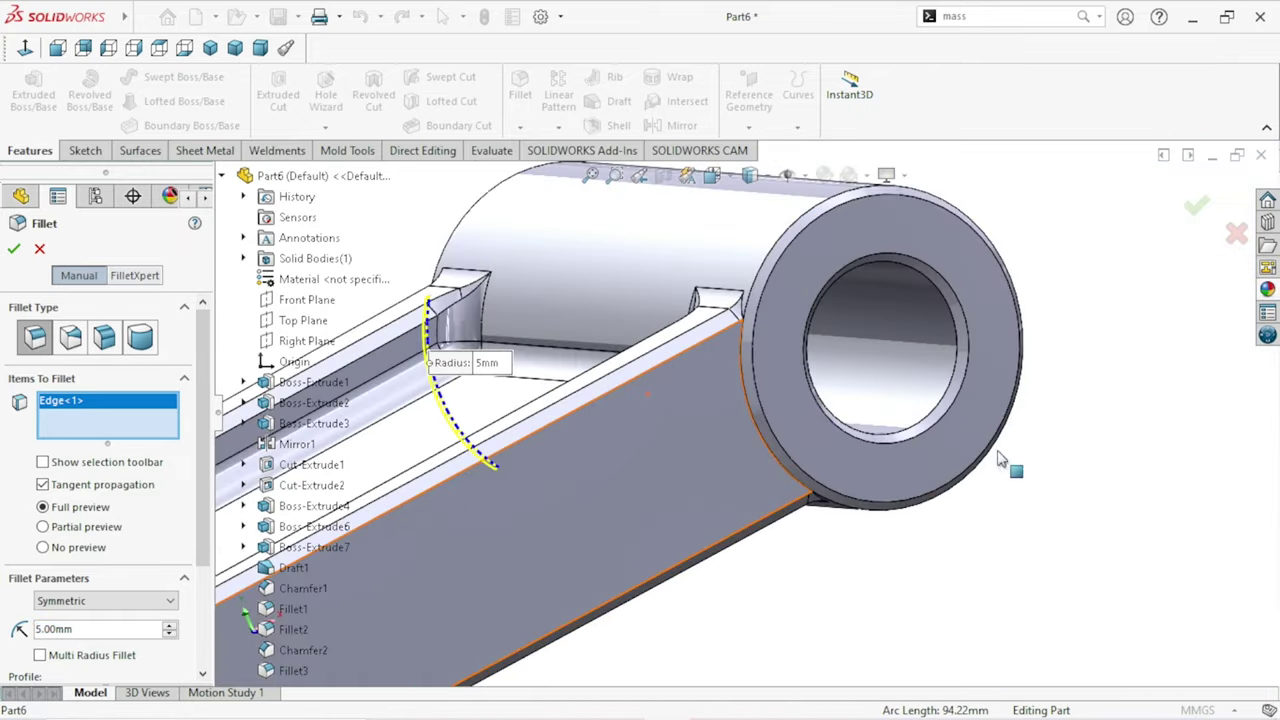
{"action": "scroll", "coordinate": [760, 416], "scroll_direction": "down", "scroll_amount": 3}
{"action": "scroll", "coordinate": [738, 415], "scroll_direction": "down", "scroll_amount": 2}
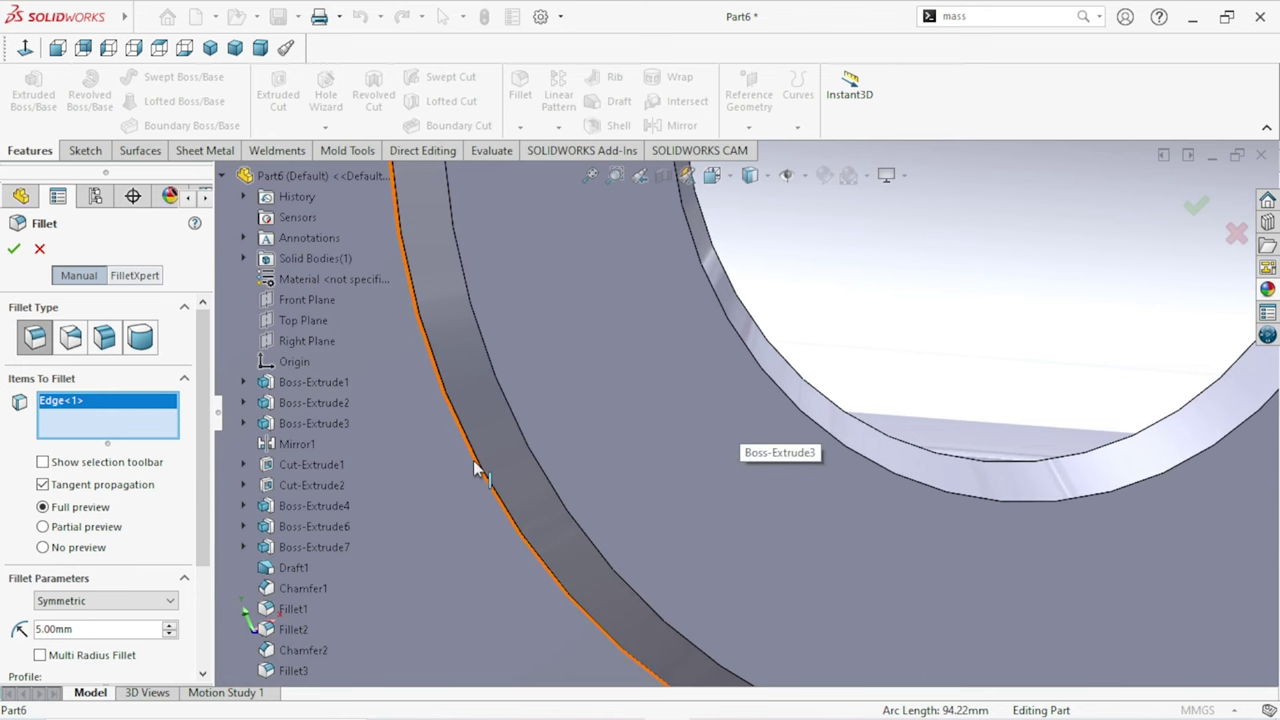
Step: Add the ring's outer edge and the notch's curved edges to the fillet
{"action": "left_click", "coordinate": [478, 465]}
{"action": "scroll", "coordinate": [500, 480], "scroll_direction": "up", "scroll_amount": 3}
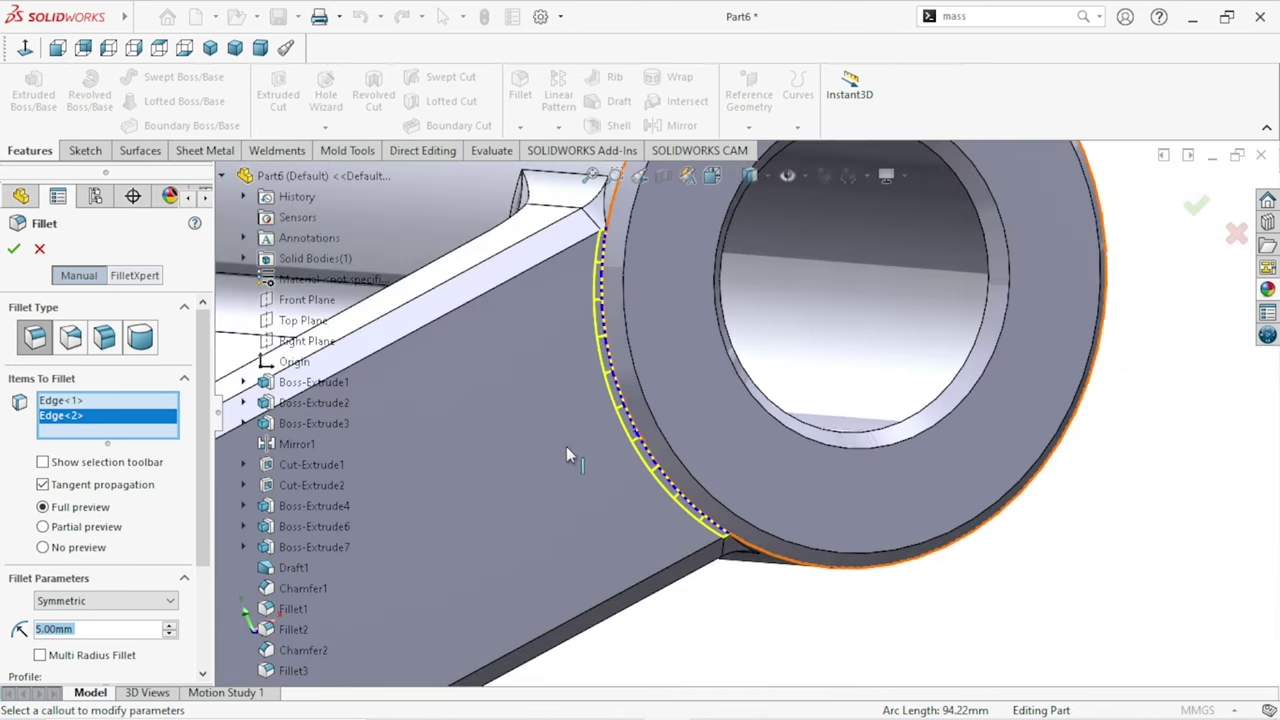
{"action": "scroll", "coordinate": [551, 443], "scroll_direction": "down", "scroll_amount": 1}
{"action": "scroll", "coordinate": [578, 428], "scroll_direction": "up", "scroll_amount": 3}
{"action": "middle_click_drag", "start_coordinate": [614, 366], "coordinate": [834, 486]}
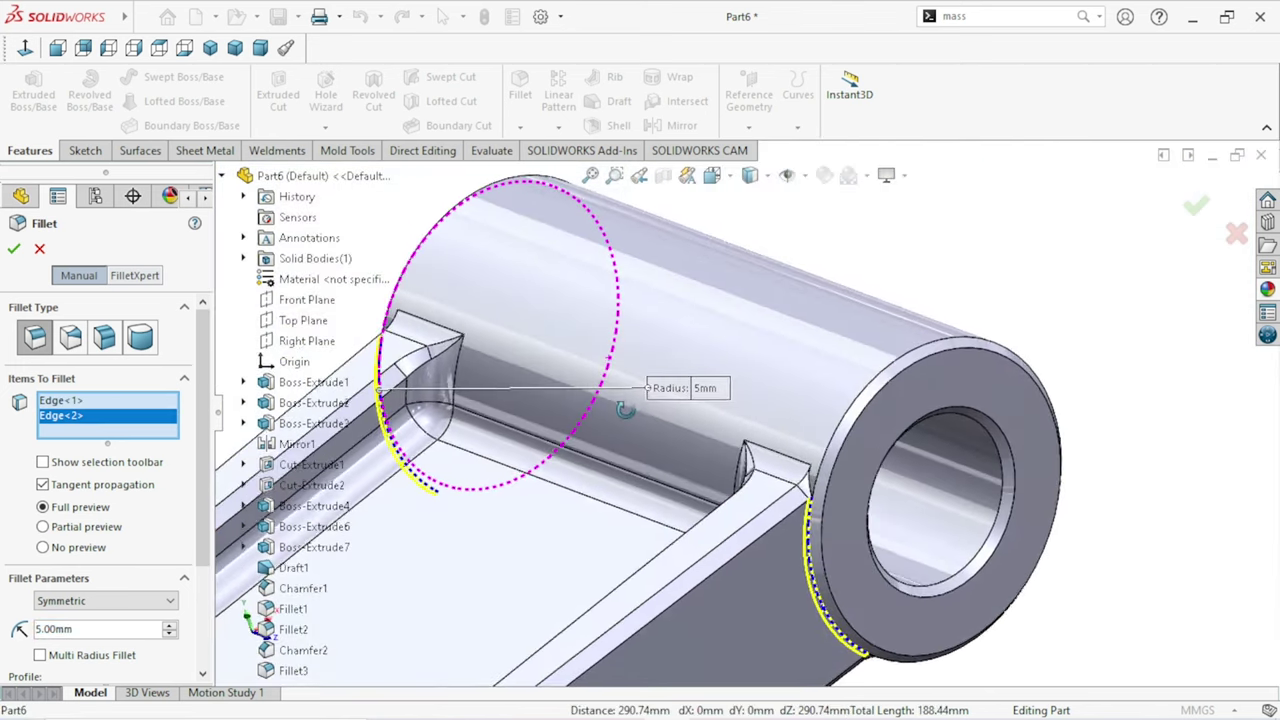
{"action": "scroll", "coordinate": [832, 478], "scroll_direction": "down", "scroll_amount": 3}
{"action": "scroll", "coordinate": [805, 500], "scroll_direction": "down", "scroll_amount": 2}
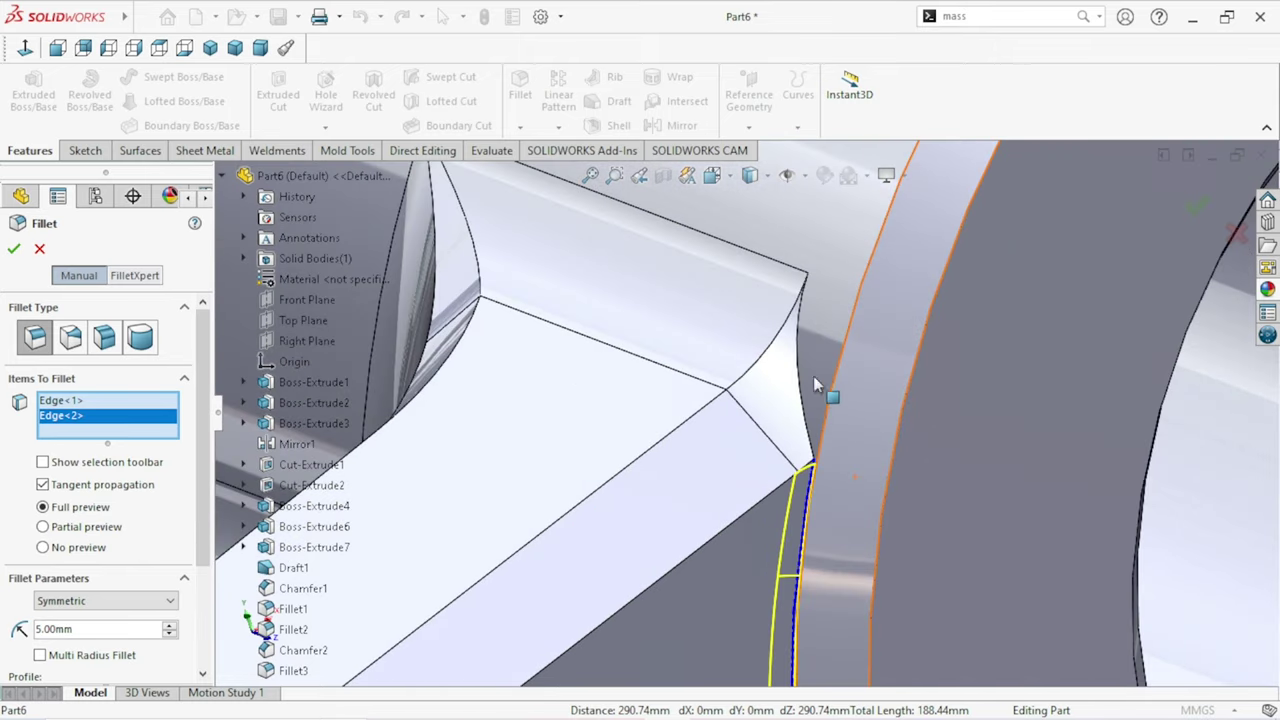
{"action": "scroll", "coordinate": [820, 383], "scroll_direction": "down", "scroll_amount": 1}
{"action": "left_click", "coordinate": [803, 377]}
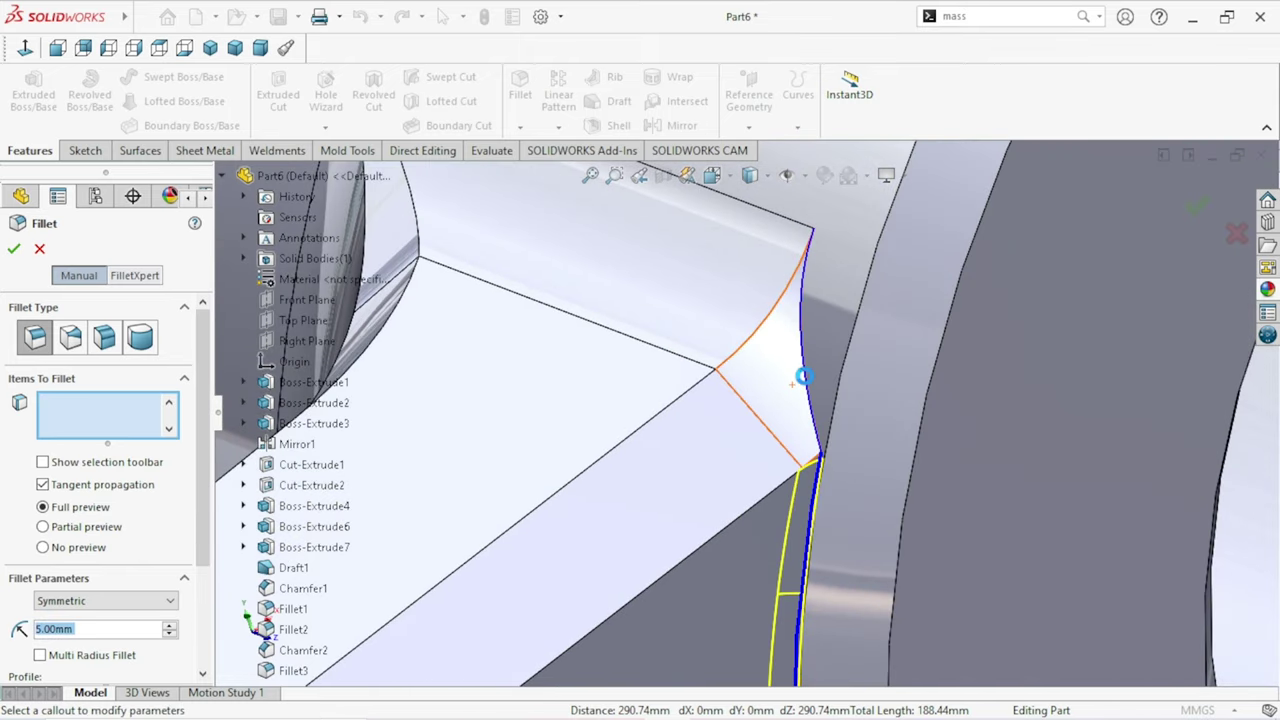
{"action": "left_click", "coordinate": [807, 376]}
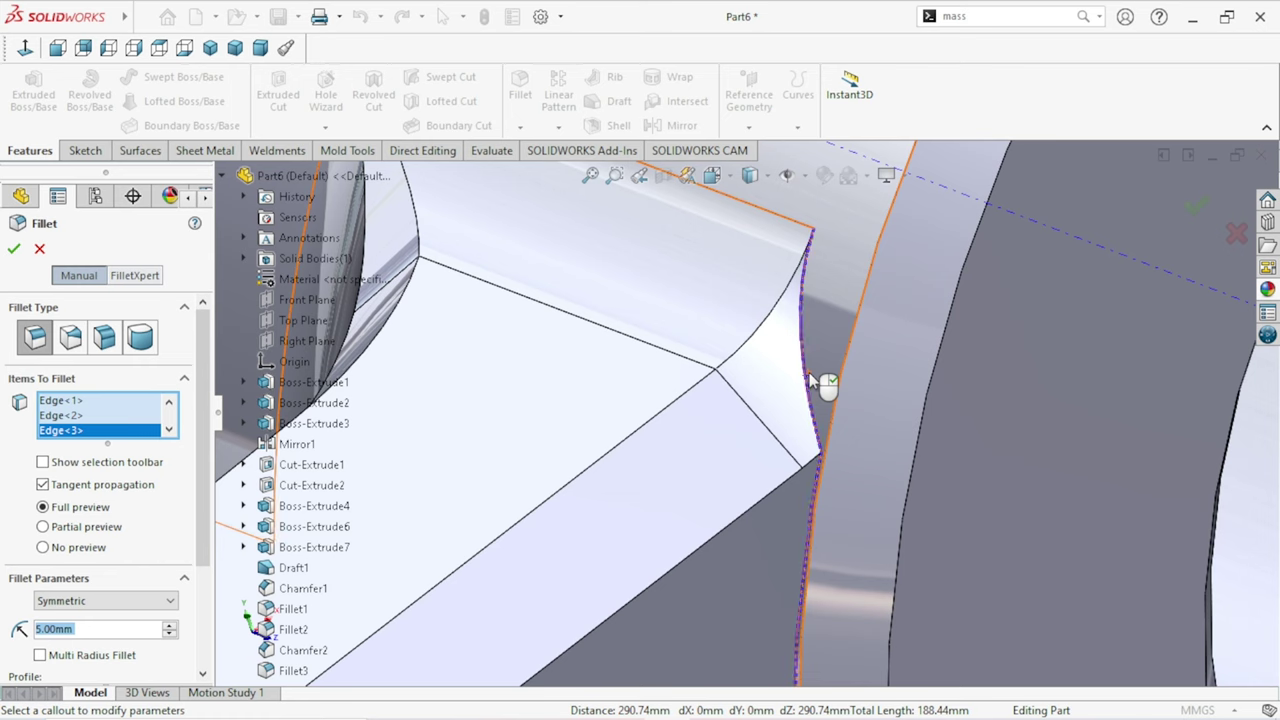
Step: Clear the fillet selections, pick the two rib-to-cylinder edges, and apply the 5 mm fillet
{"action": "right_click", "coordinate": [104, 429]}
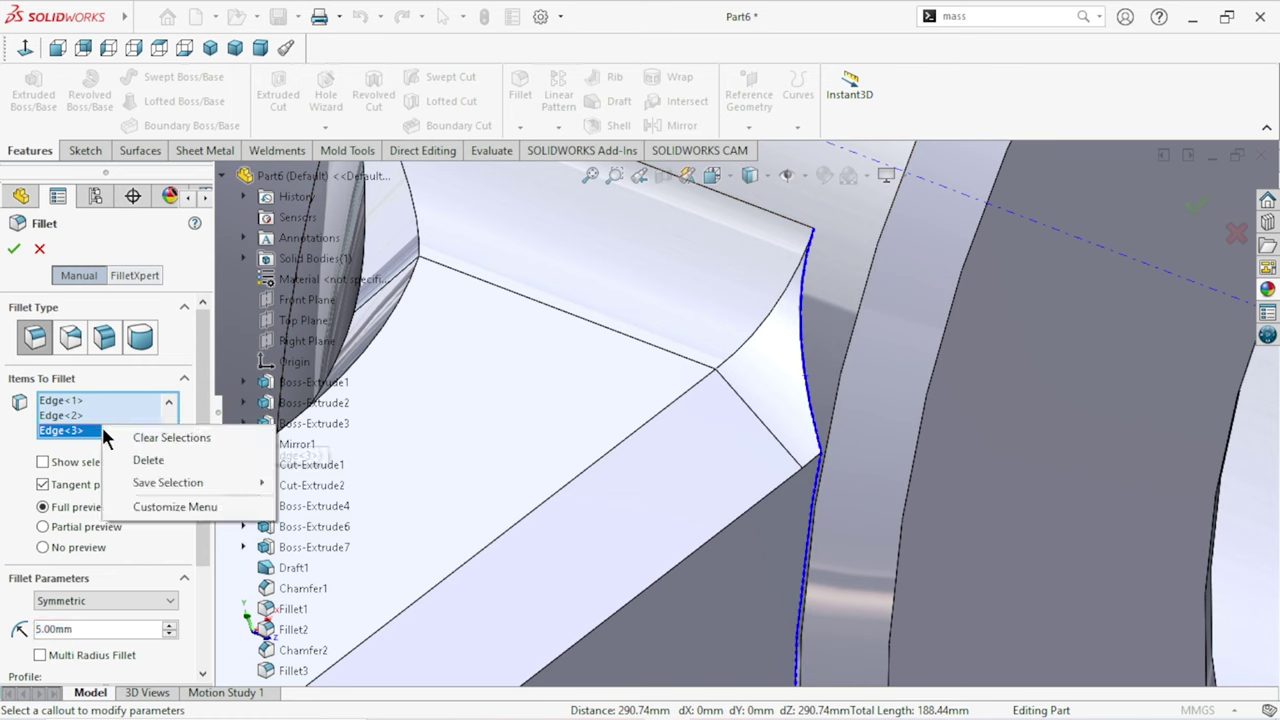
{"action": "left_click", "coordinate": [78, 436]}
{"action": "right_click", "coordinate": [98, 430]}
{"action": "left_click", "coordinate": [125, 442]}
{"action": "left_click", "coordinate": [812, 480]}
{"action": "scroll", "coordinate": [812, 480], "scroll_direction": "up", "scroll_amount": 3}
{"action": "scroll", "coordinate": [760, 480], "scroll_direction": "up", "scroll_amount": 3}
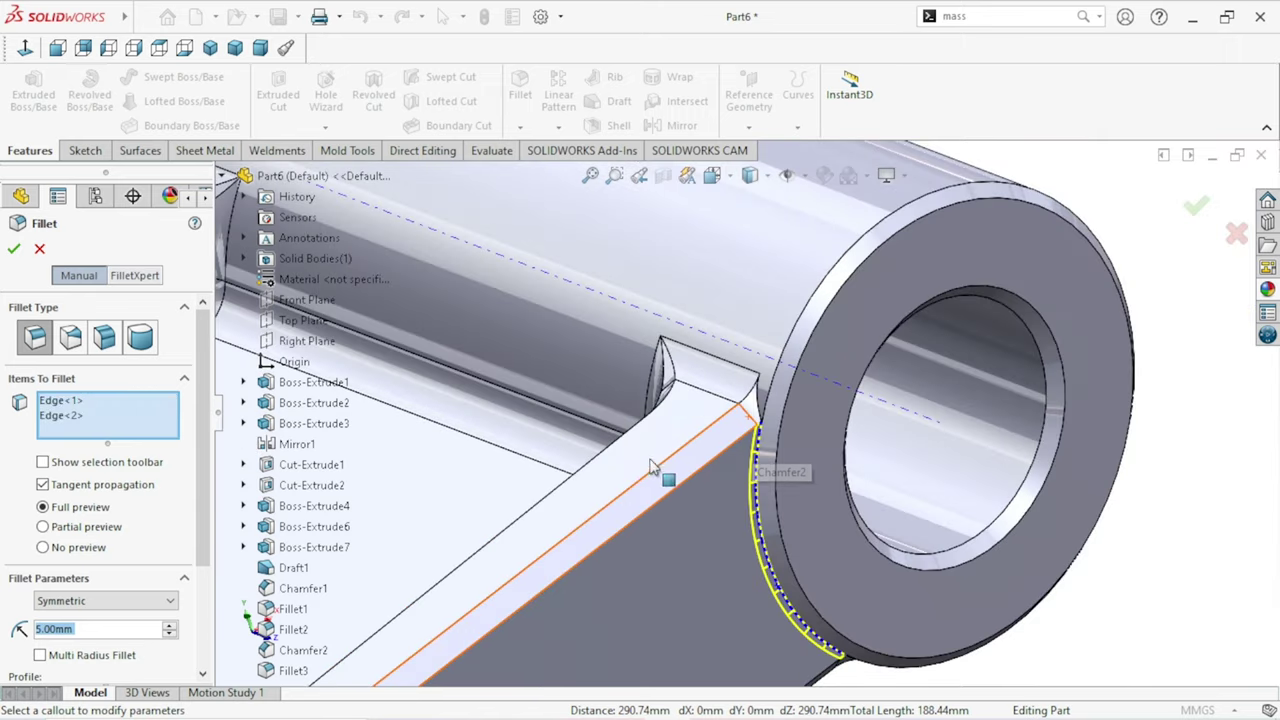
{"action": "scroll", "coordinate": [700, 490], "scroll_direction": "down", "scroll_amount": 3}
{"action": "scroll", "coordinate": [628, 445], "scroll_direction": "up", "scroll_amount": 1}
{"action": "scroll", "coordinate": [581, 435], "scroll_direction": "up", "scroll_amount": 3}
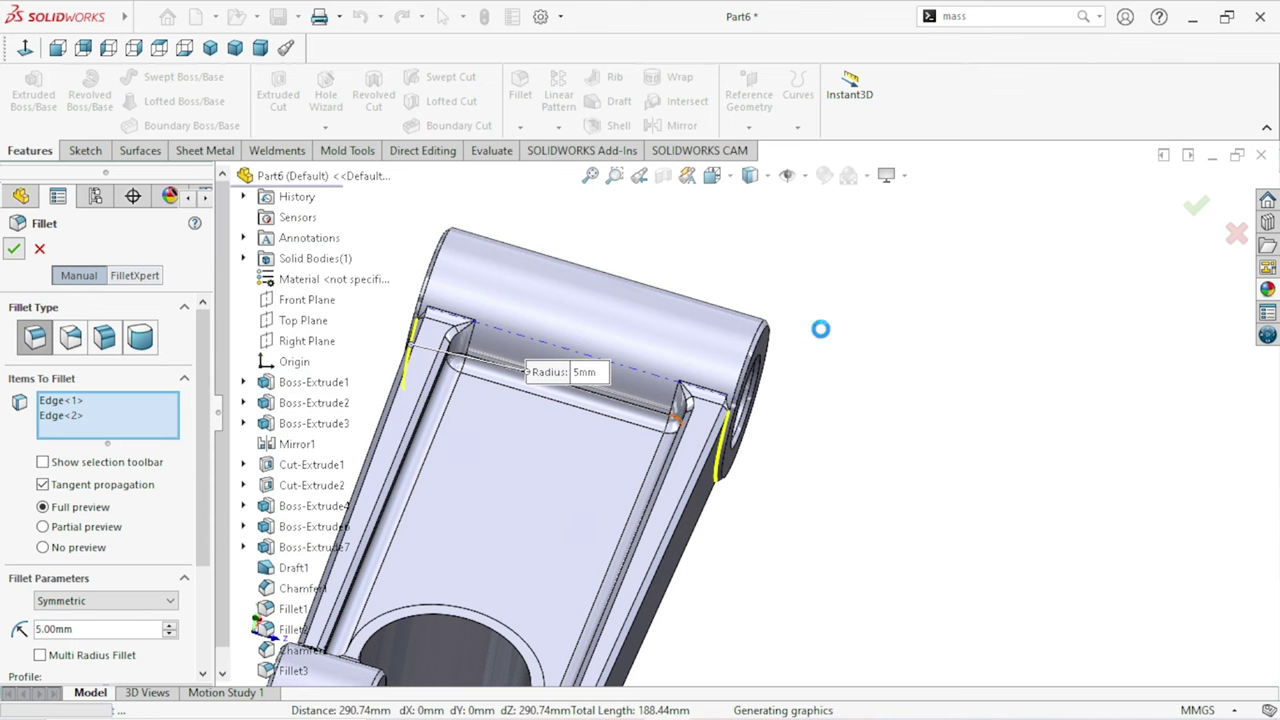
{"action": "scroll", "coordinate": [760, 420], "scroll_direction": "up", "scroll_amount": 5}
Step: Start a Chamfer feature with a 2 mm distance at 45°
{"action": "mouse_move", "coordinate": [828, 423]}
{"action": "middle_mouse_down"}
{"action": "mouse_move", "coordinate": [743, 354]}
{"action": "mouse_move", "coordinate": [640, 489]}
{"action": "mouse_move", "coordinate": [663, 523]}
{"action": "mouse_move", "coordinate": [680, 510]}
{"action": "middle_mouse_up"}
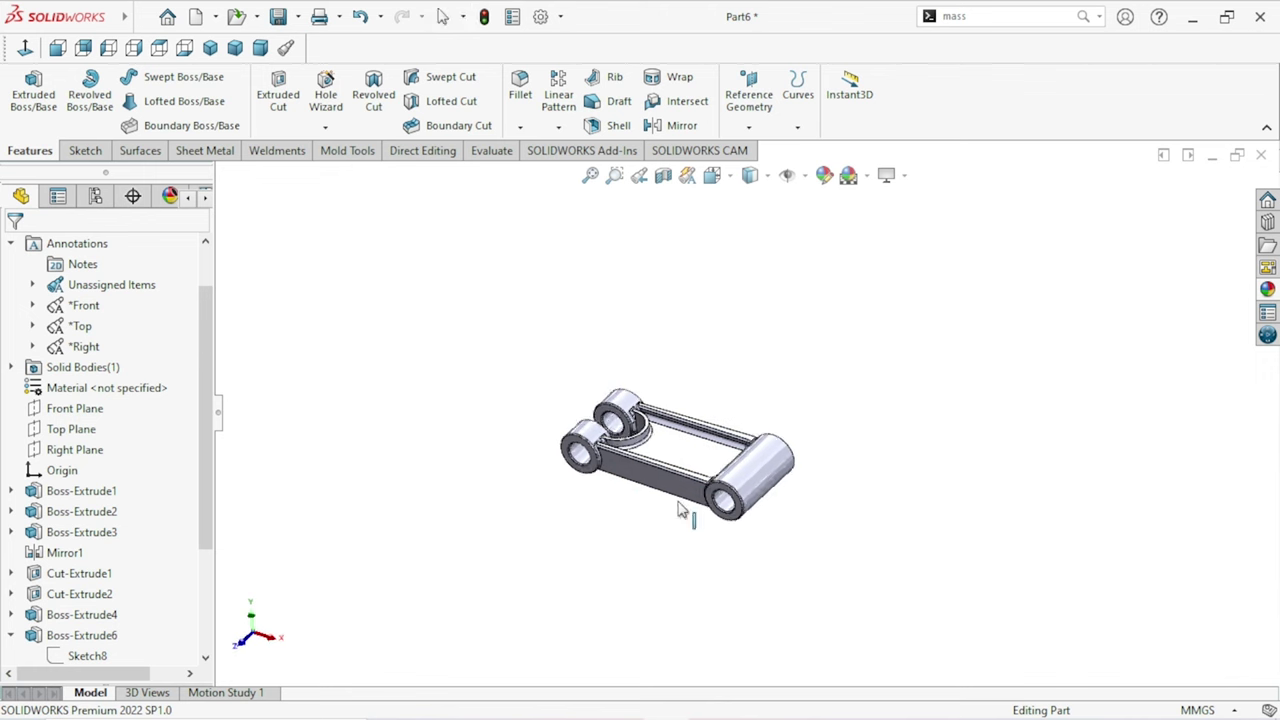
{"action": "scroll", "coordinate": [686, 457], "scroll_direction": "down", "scroll_amount": 2}
{"action": "scroll", "coordinate": [686, 450], "scroll_direction": "down", "scroll_amount": 2}
{"action": "scroll", "coordinate": [690, 462], "scroll_direction": "down", "scroll_amount": 3}
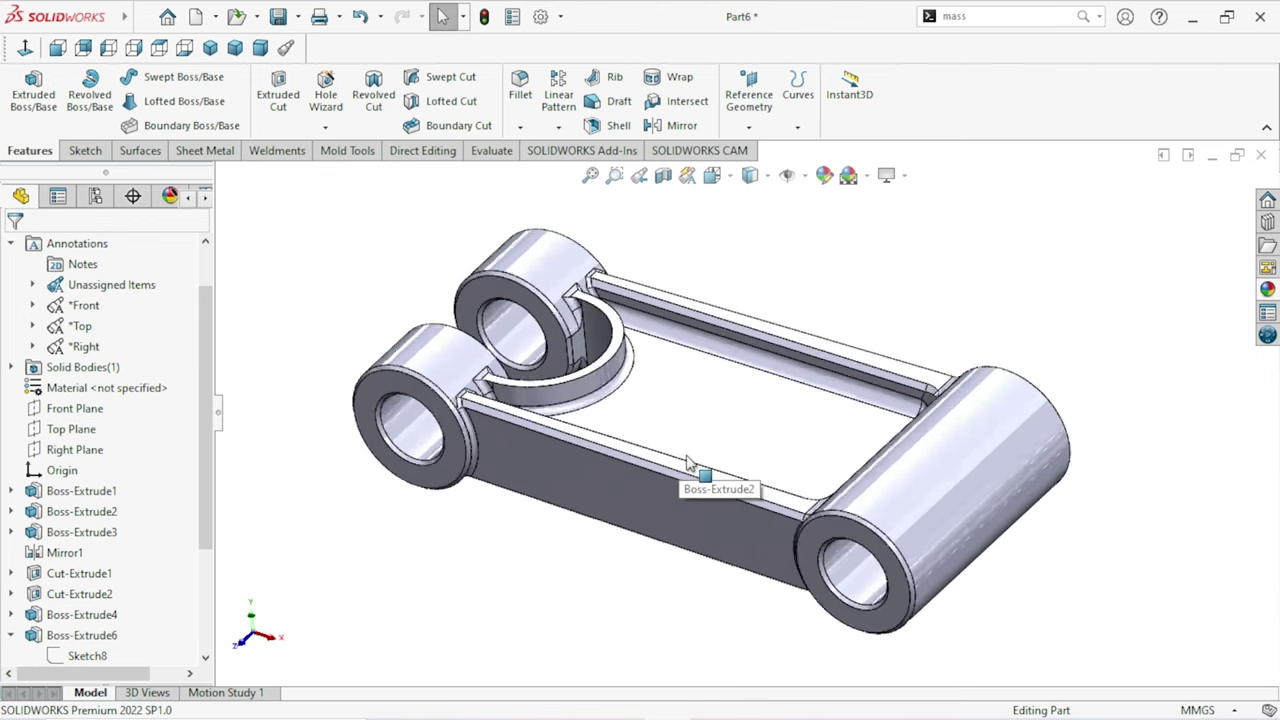
{"action": "mouse_move", "coordinate": [686, 462]}
{"action": "middle_mouse_down"}
{"action": "mouse_move", "coordinate": [646, 363]}
{"action": "mouse_move", "coordinate": [657, 437]}
{"action": "mouse_move", "coordinate": [632, 368]}
{"action": "middle_mouse_up"}
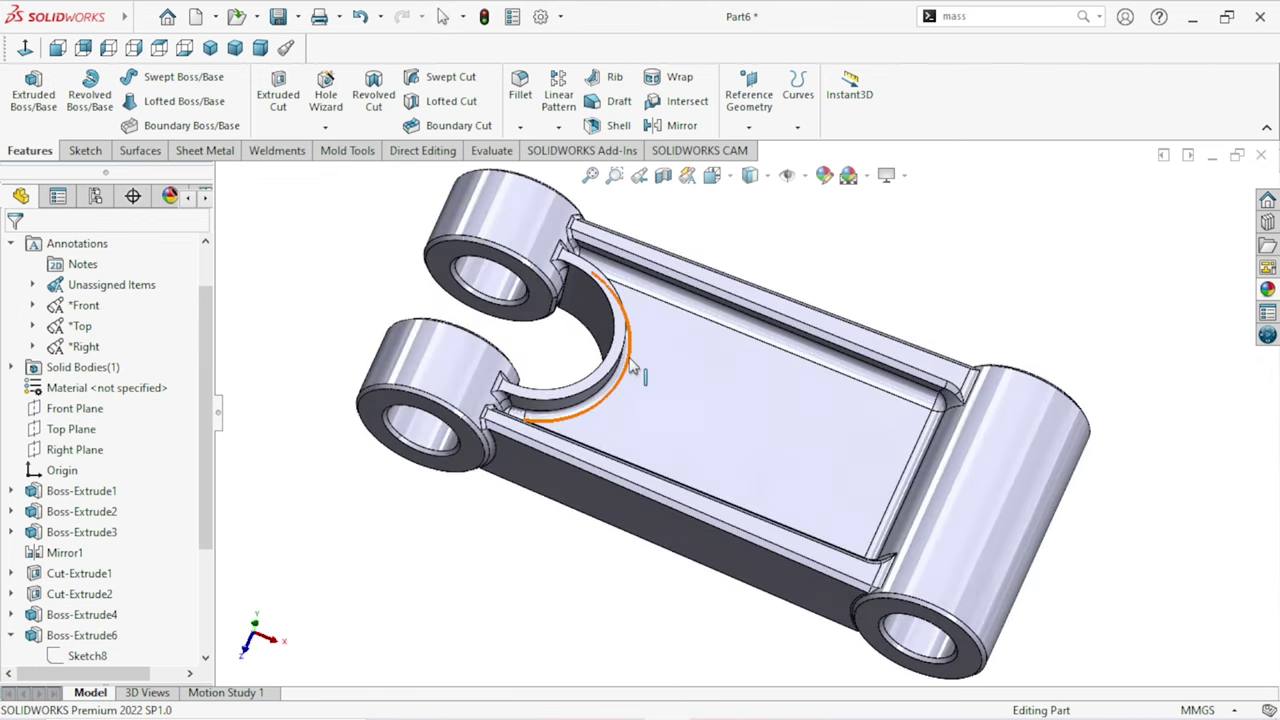
{"action": "scroll", "coordinate": [632, 368], "scroll_direction": "down", "scroll_amount": 3}
{"action": "left_click", "coordinate": [518, 129]}
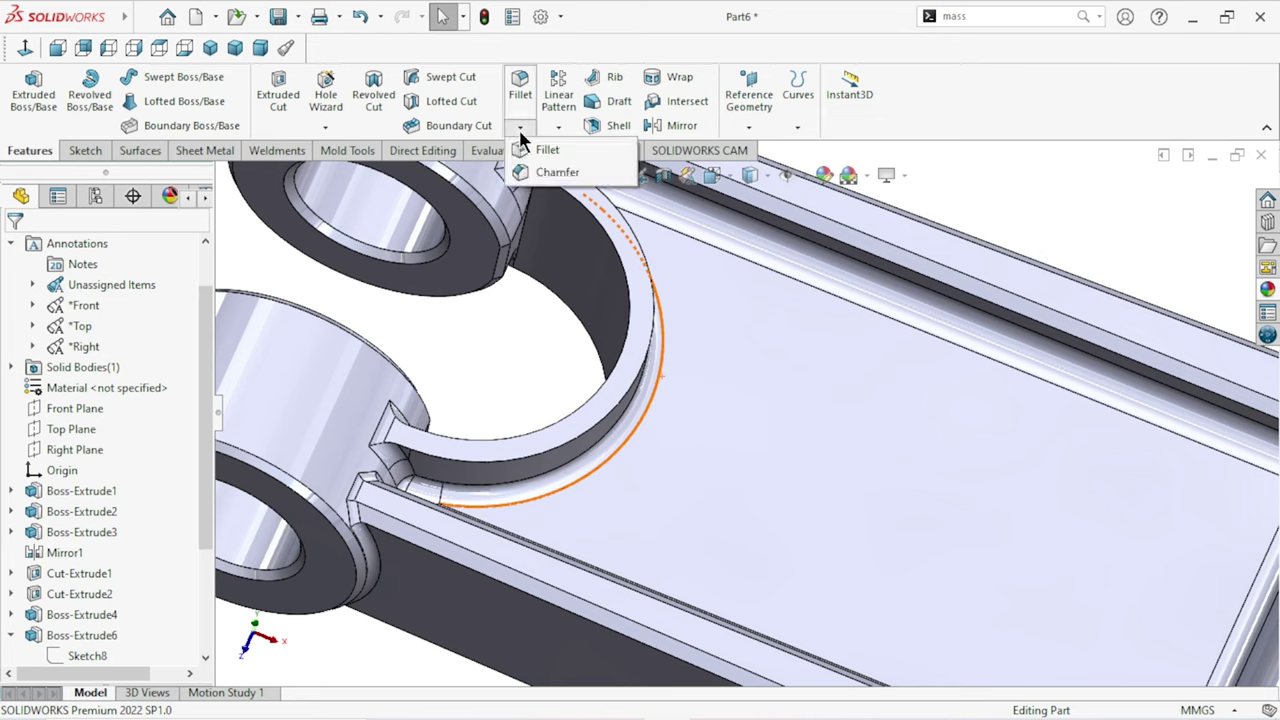
{"action": "left_click", "coordinate": [512, 173]}
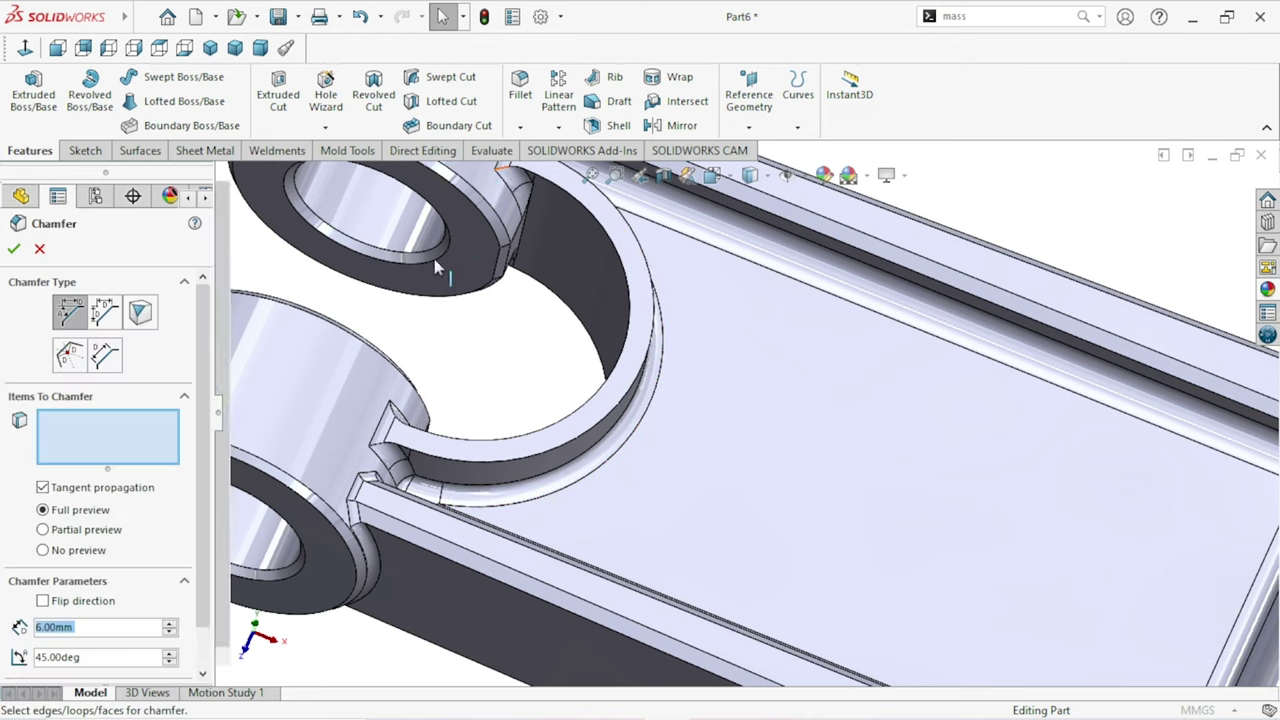
{"action": "type", "text": "2"}
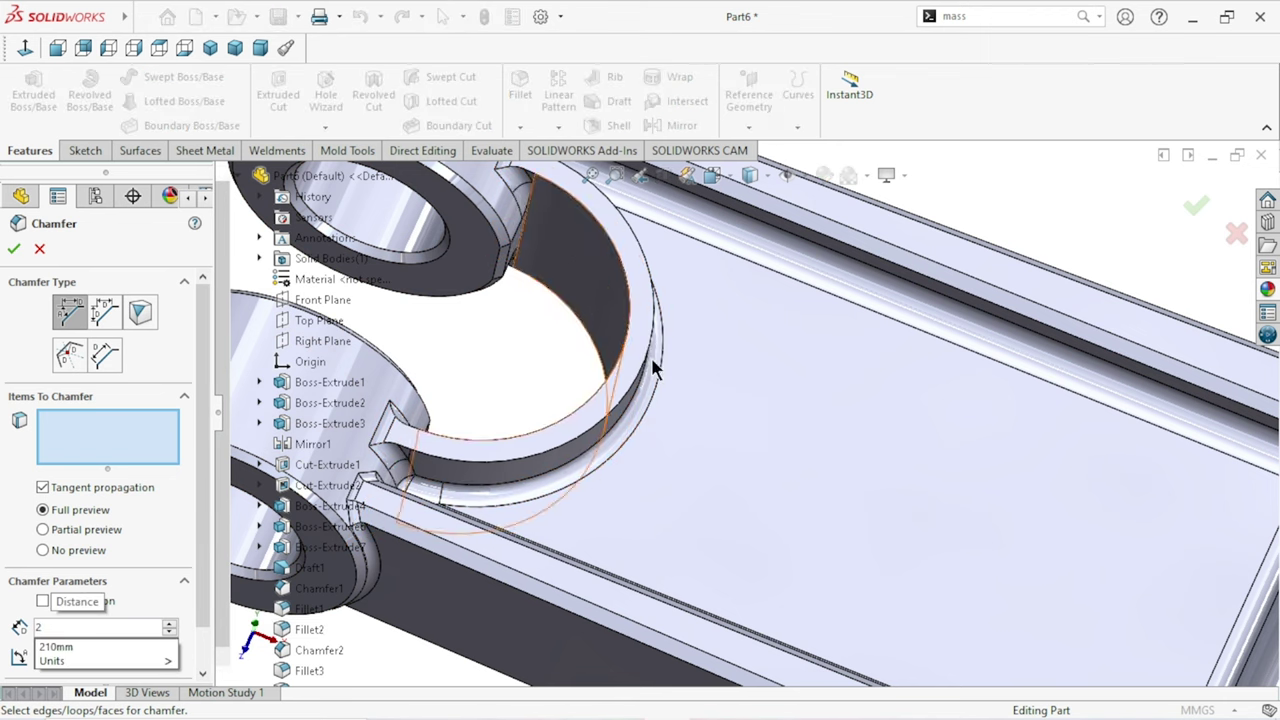
Step: Select the first two arc edges of the semicircular cutout for chamfering
{"action": "middle_click_drag", "start_coordinate": [631, 357], "coordinate": [670, 392]}
{"action": "scroll", "coordinate": [665, 392], "scroll_direction": "down", "scroll_amount": 5}
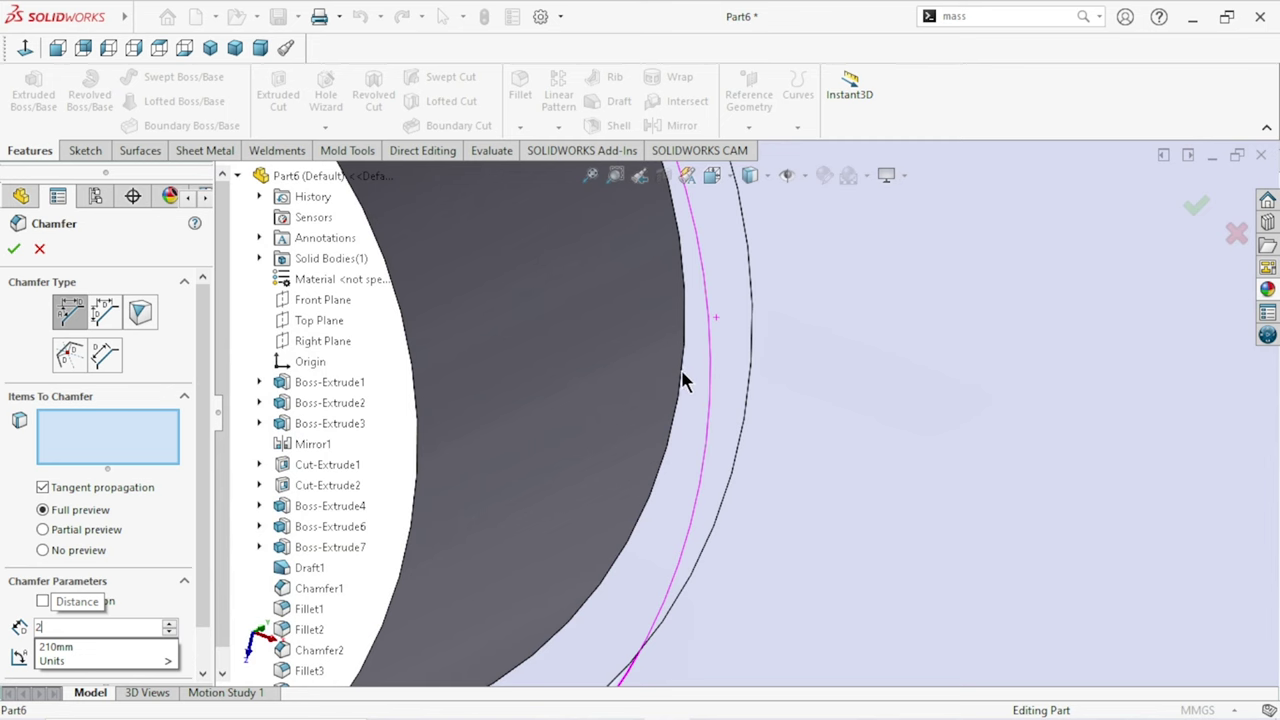
{"action": "left_click", "coordinate": [682, 374]}
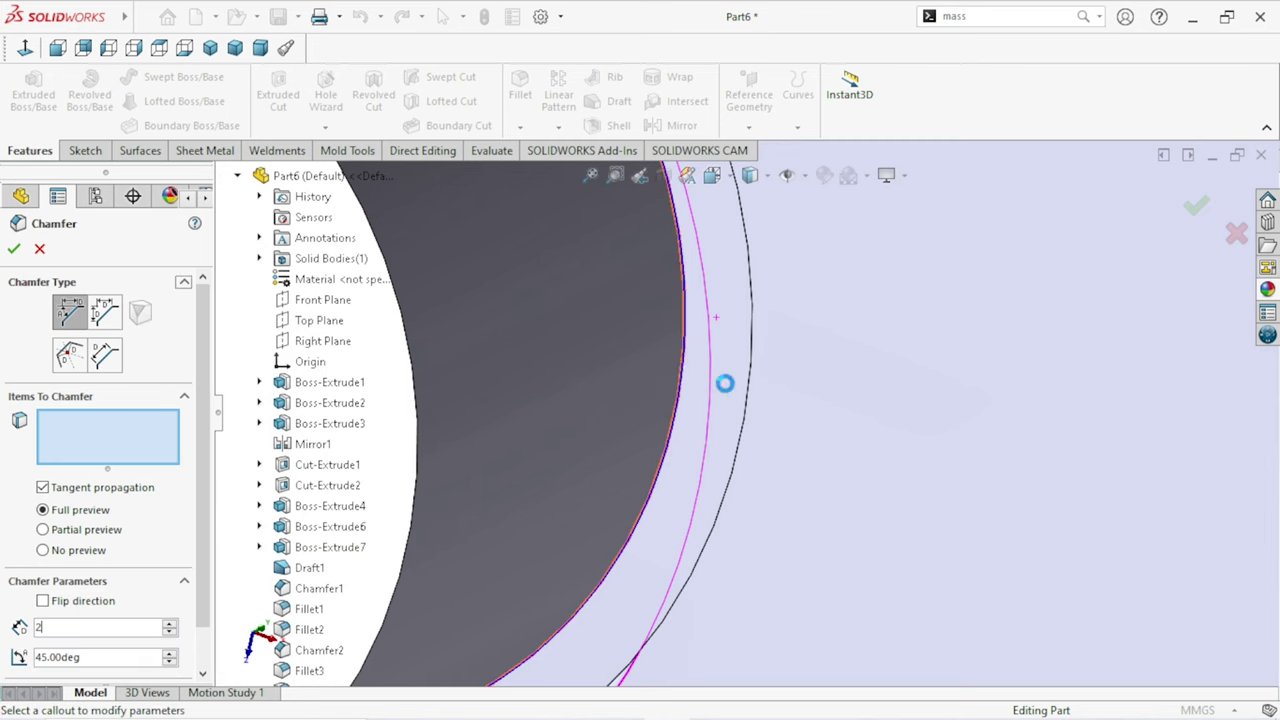
{"action": "left_click", "coordinate": [731, 442]}
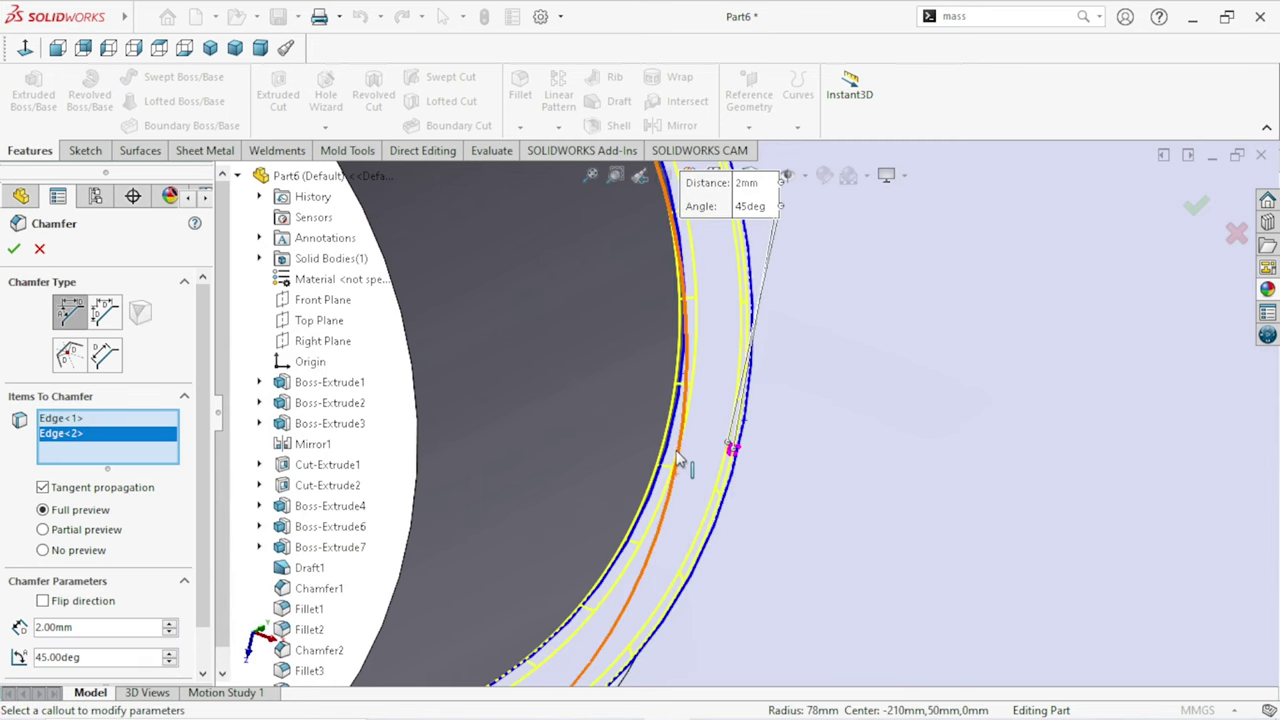
{"action": "scroll", "coordinate": [677, 462], "scroll_direction": "up", "scroll_amount": 5}
{"action": "scroll", "coordinate": [677, 462], "scroll_direction": "up", "scroll_amount": 3}
{"action": "middle_click_drag", "start_coordinate": [677, 462], "coordinate": [760, 420]}
{"action": "middle_click_drag", "start_coordinate": [852, 372], "coordinate": [866, 425]}
{"action": "scroll", "coordinate": [869, 430], "scroll_direction": "down", "scroll_amount": 2}
{"action": "scroll", "coordinate": [869, 430], "scroll_direction": "down", "scroll_amount": 3}
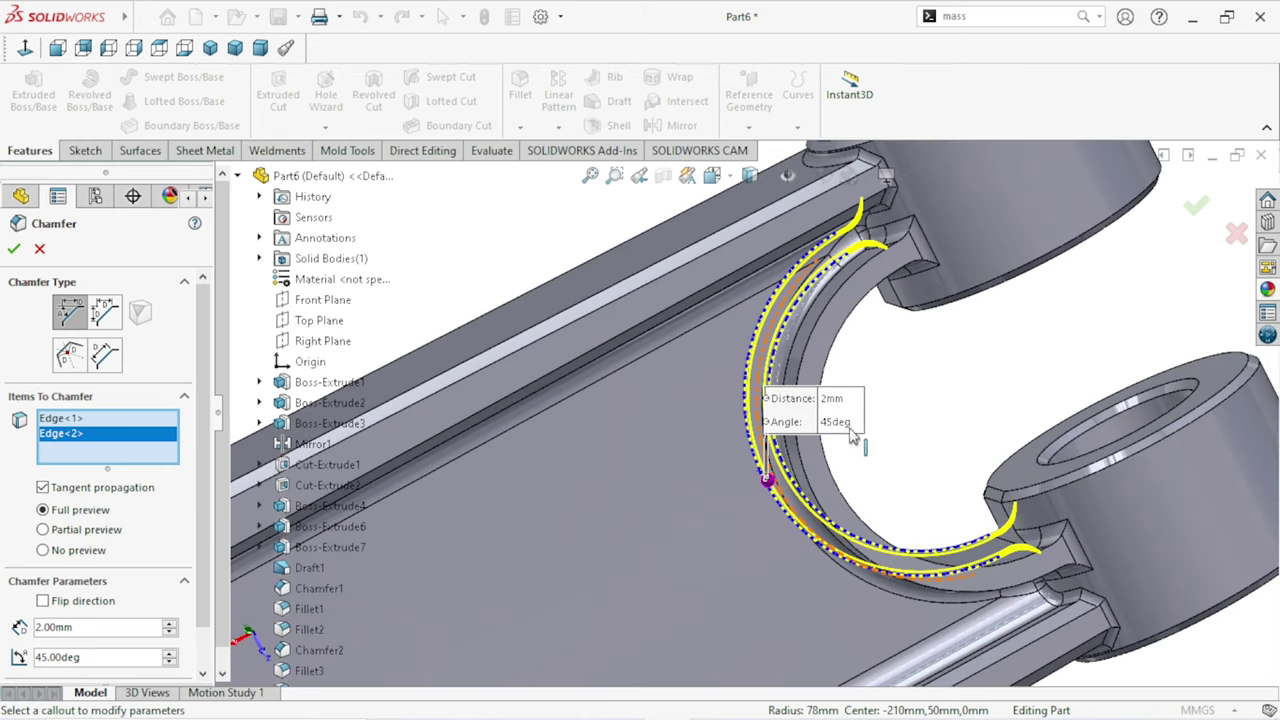
{"action": "scroll", "coordinate": [812, 403], "scroll_direction": "down", "scroll_amount": 1}
{"action": "scroll", "coordinate": [922, 352], "scroll_direction": "down", "scroll_amount": 2}
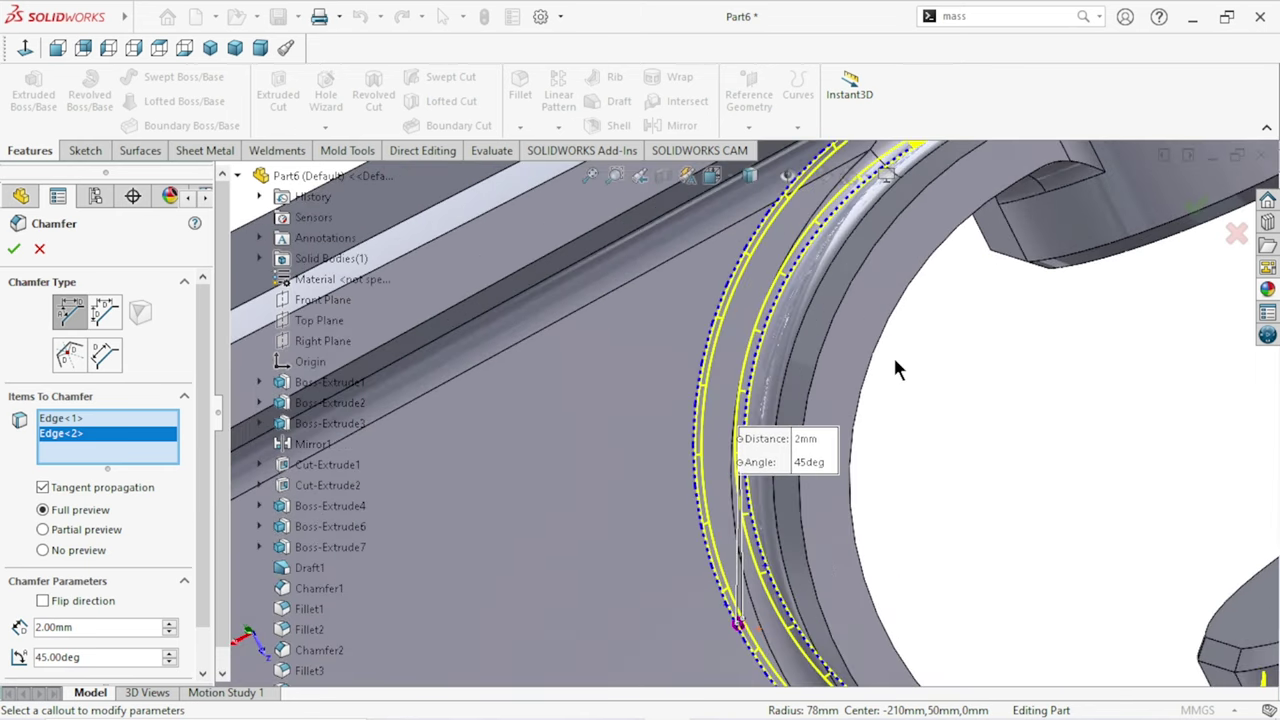
{"action": "scroll", "coordinate": [965, 345], "scroll_direction": "up", "scroll_amount": 3}
Step: Add the third and fourth arc edges of the cutout to the chamfer
{"action": "middle_click_drag", "start_coordinate": [965, 345], "coordinate": [903, 368]}
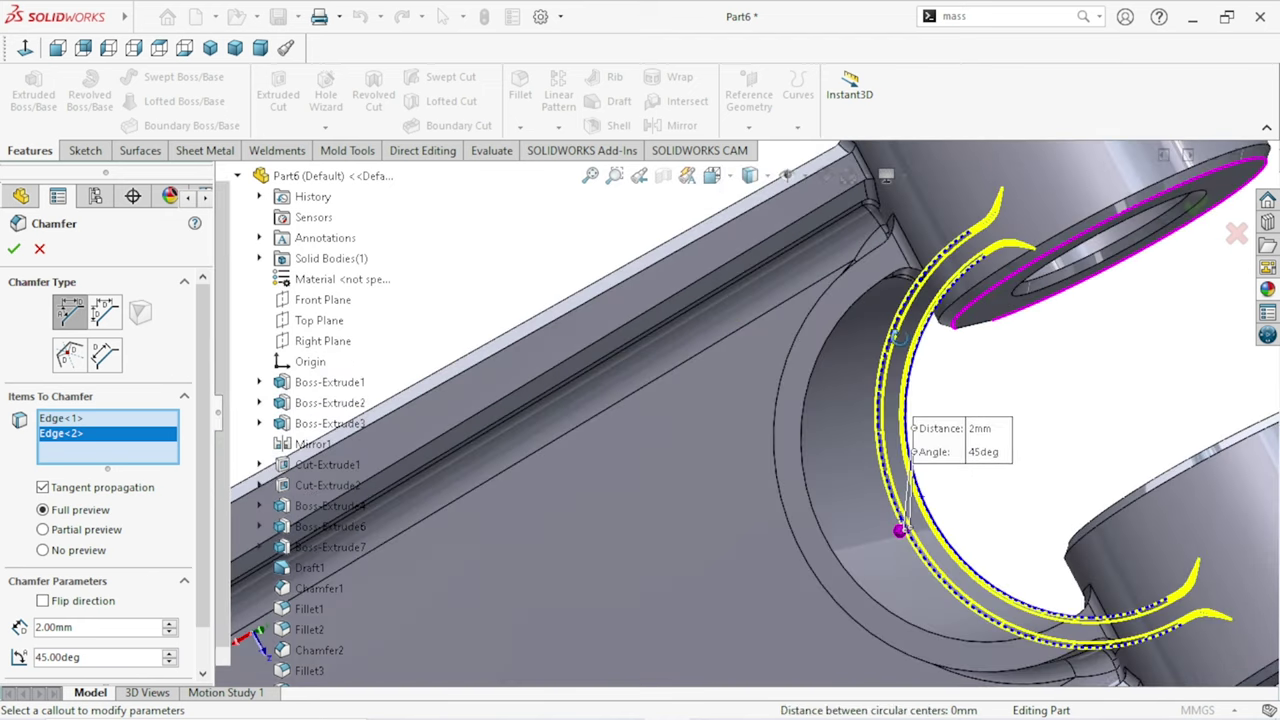
{"action": "scroll", "coordinate": [880, 378], "scroll_direction": "down", "scroll_amount": 3}
{"action": "scroll", "coordinate": [780, 391], "scroll_direction": "down", "scroll_amount": 1}
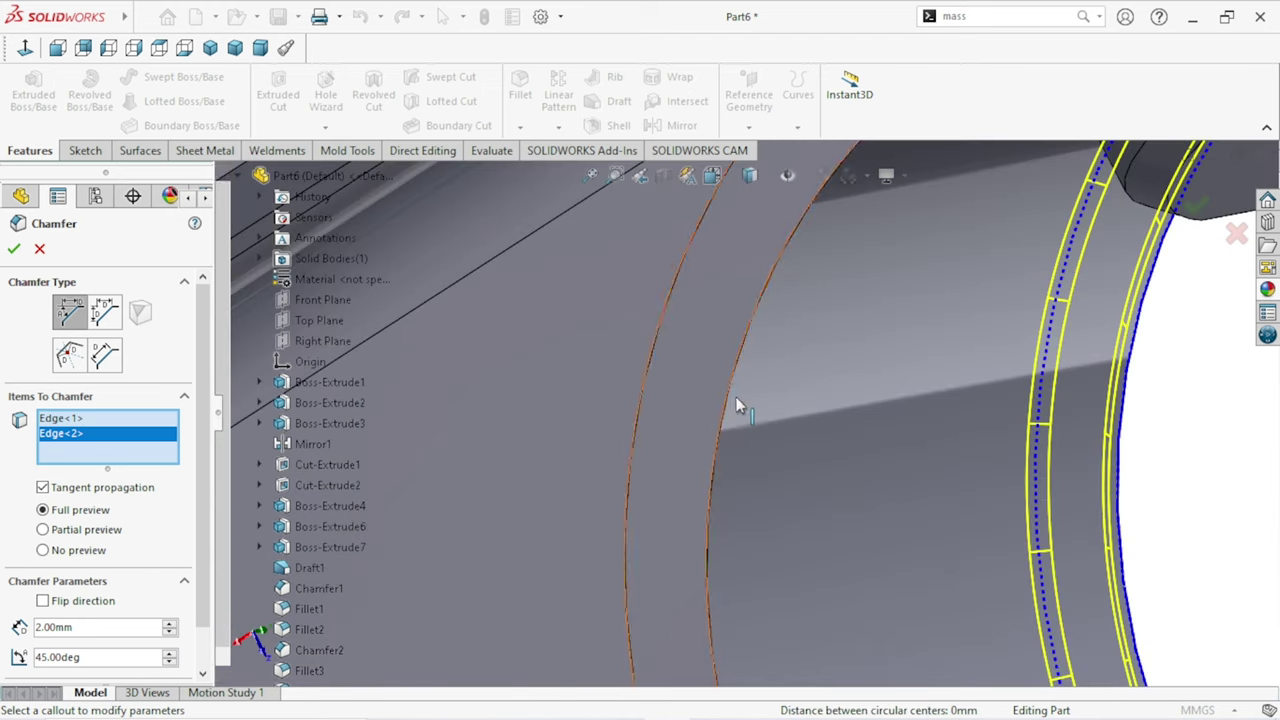
{"action": "left_click", "coordinate": [724, 414]}
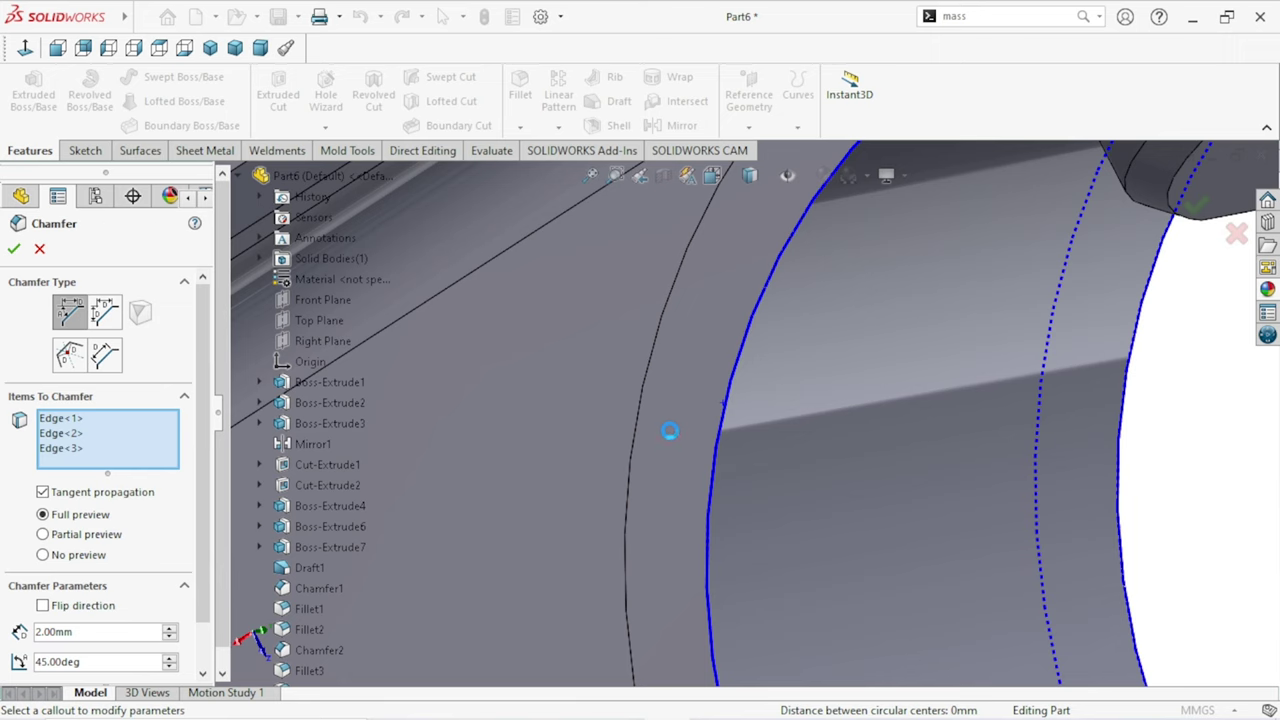
{"action": "scroll", "coordinate": [669, 431], "scroll_direction": "up", "scroll_amount": 3}
{"action": "middle_click_drag", "start_coordinate": [621, 425], "coordinate": [727, 450]}
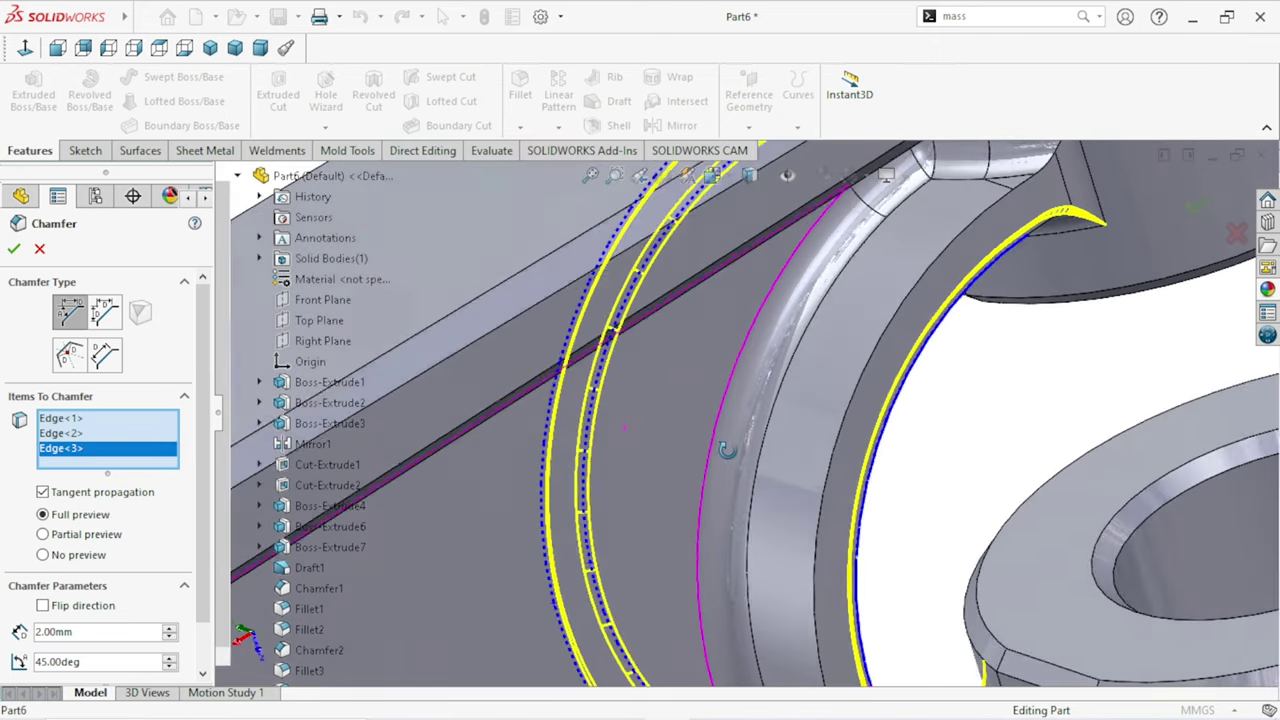
{"action": "scroll", "coordinate": [859, 383], "scroll_direction": "down", "scroll_amount": 3}
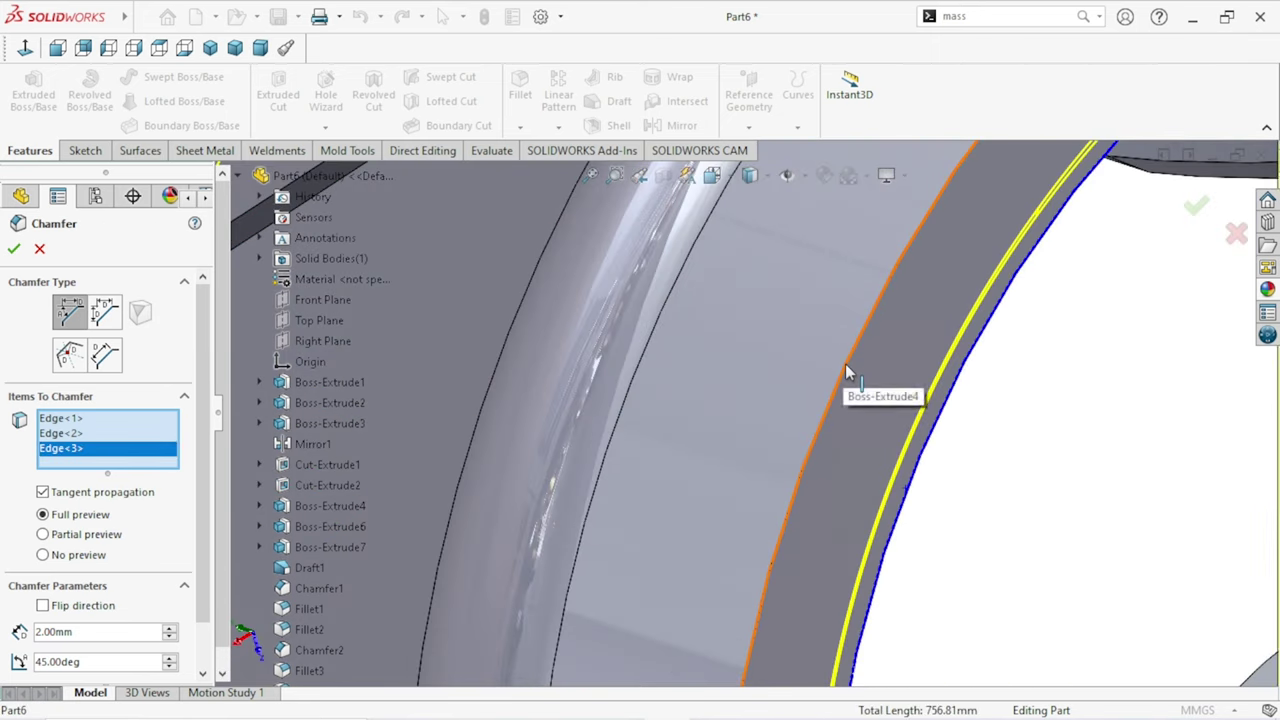
{"action": "left_click", "coordinate": [845, 368]}
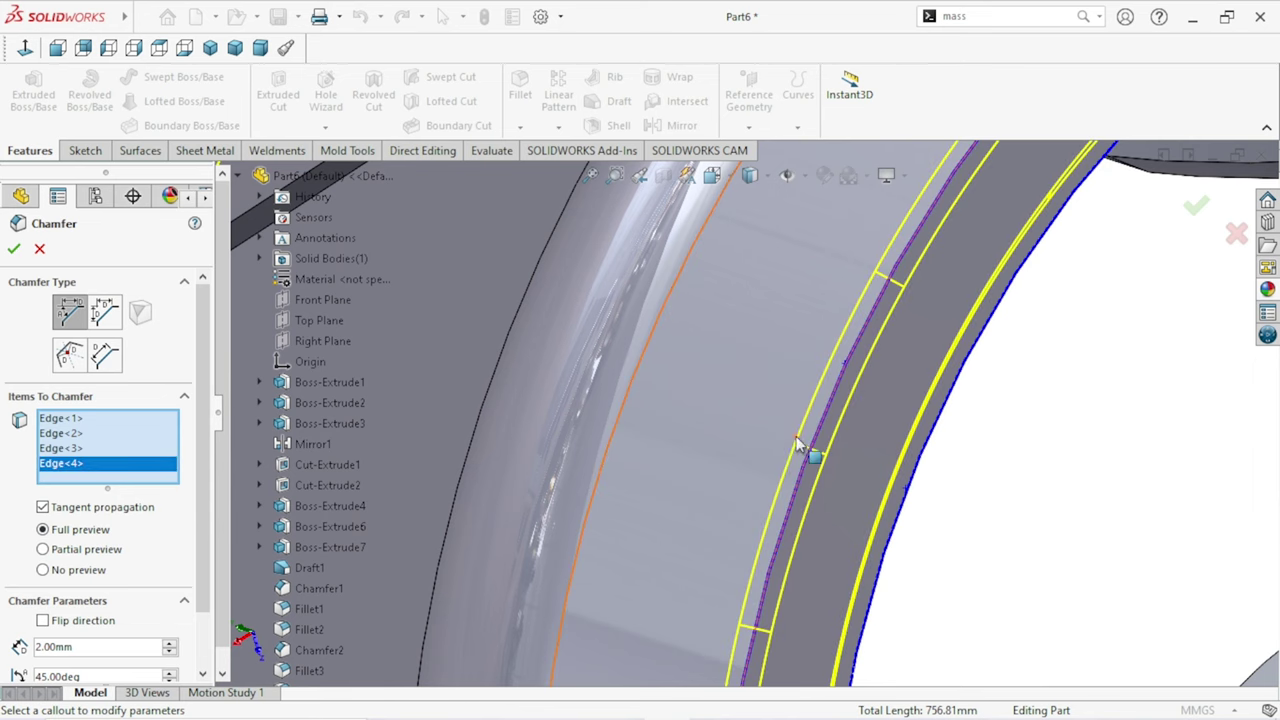
{"action": "scroll", "coordinate": [800, 440], "scroll_direction": "up", "scroll_amount": 3}
{"action": "scroll", "coordinate": [810, 448], "scroll_direction": "up", "scroll_amount": 1}
{"action": "scroll", "coordinate": [820, 456], "scroll_direction": "up", "scroll_amount": 2}
{"action": "middle_click_drag", "start_coordinate": [820, 455], "coordinate": [643, 334]}
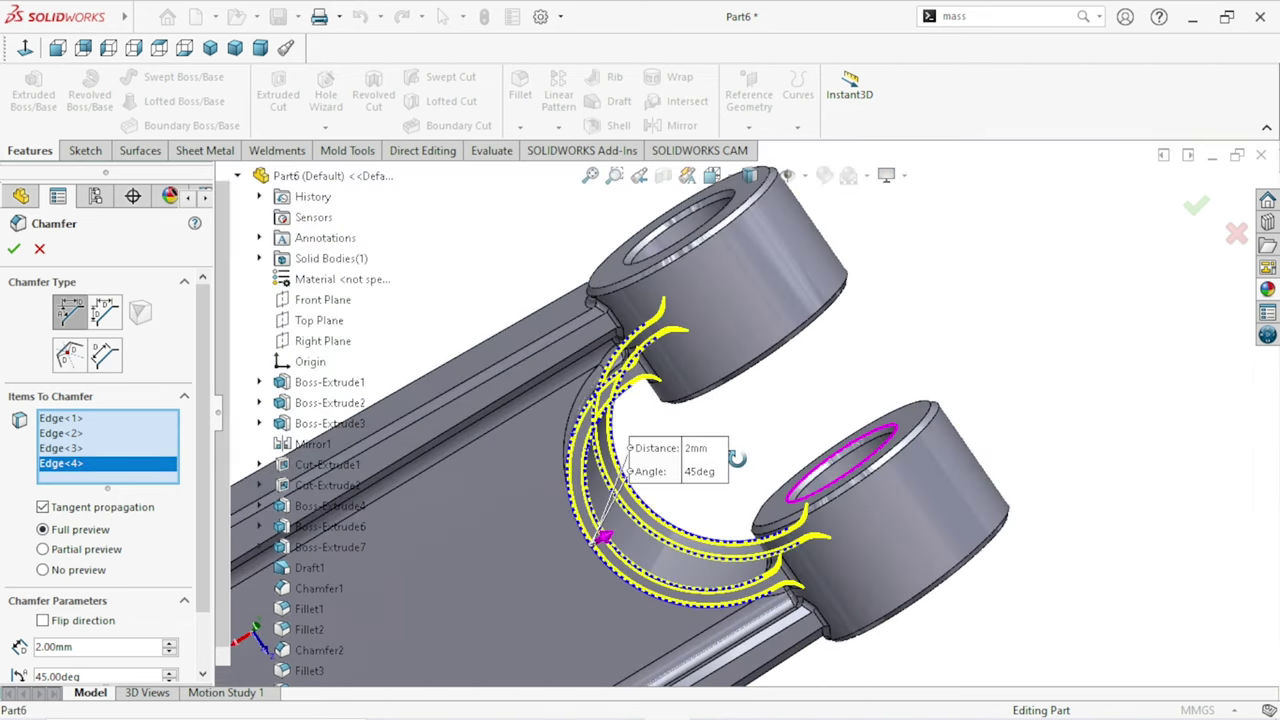
Step: Apply the 2 mm × 45° chamfer and snap the view to isometric
{"action": "left_click", "coordinate": [14, 250]}
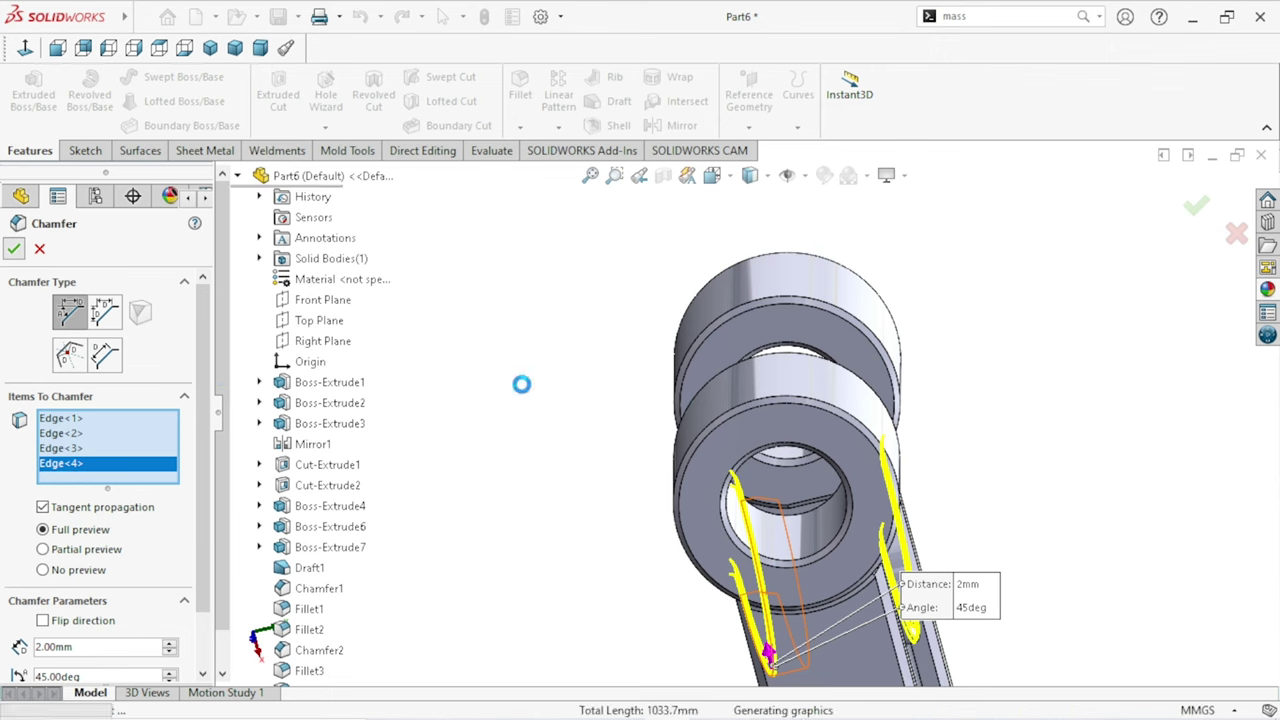
{"action": "scroll", "coordinate": [864, 518], "scroll_direction": "up", "scroll_amount": 4}
{"action": "mouse_move", "coordinate": [864, 518]}
{"action": "middle_mouse_down"}
{"action": "mouse_move", "coordinate": [860, 575]}
{"action": "mouse_move", "coordinate": [836, 392]}
{"action": "middle_mouse_up"}
{"action": "left_click", "coordinate": [211, 48]}
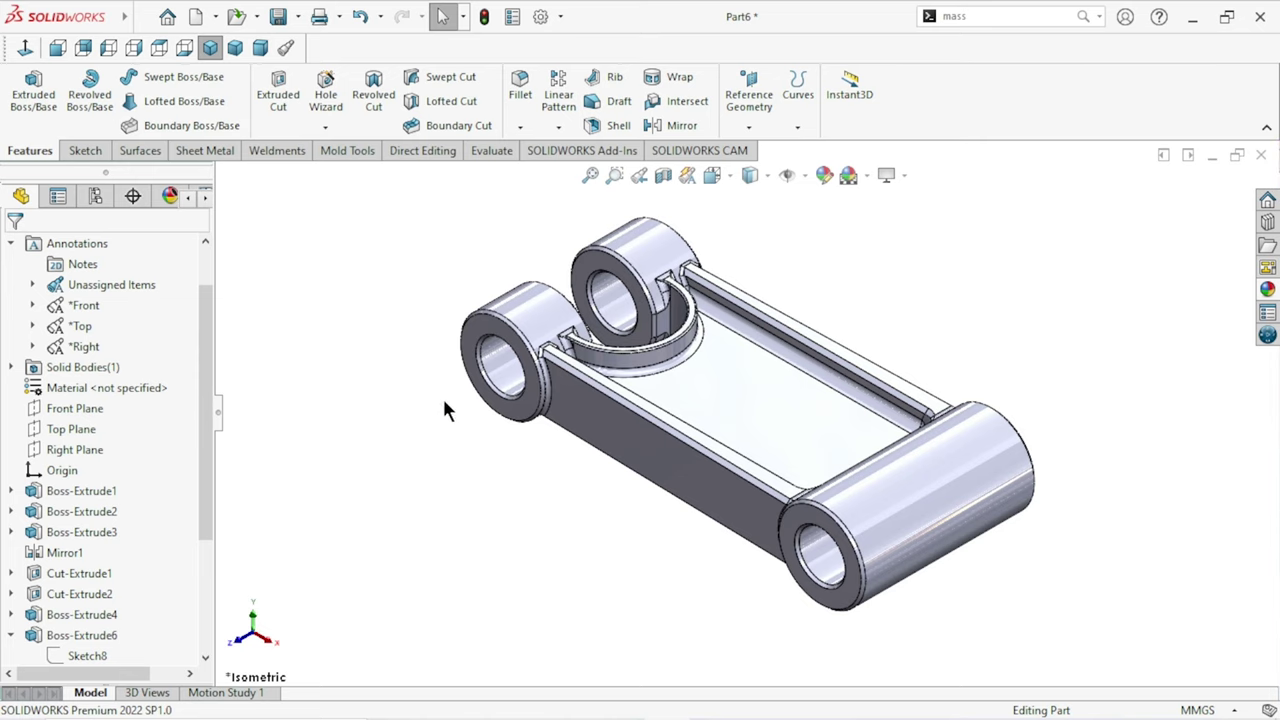
{"action": "right_click", "coordinate": [99, 386]}
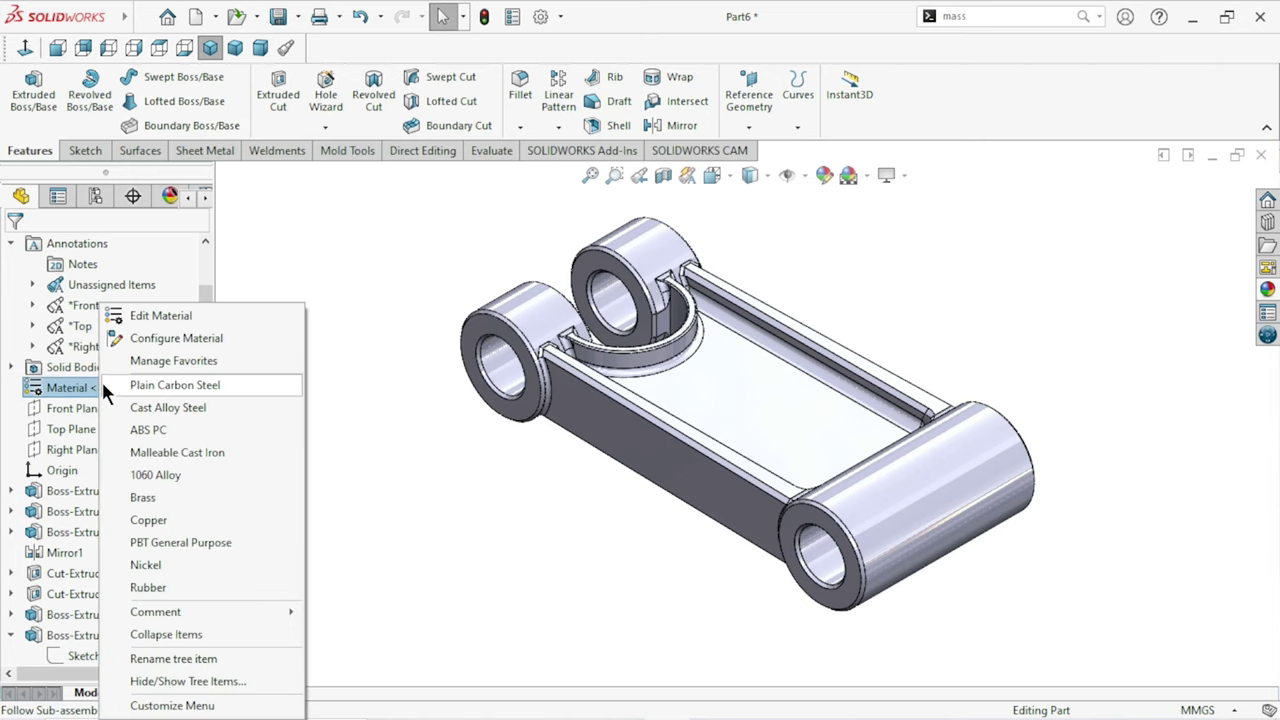
Step: Assign Cast Carbon Steel as the part material and orbit to inspect it
{"action": "left_click", "coordinate": [180, 312]}
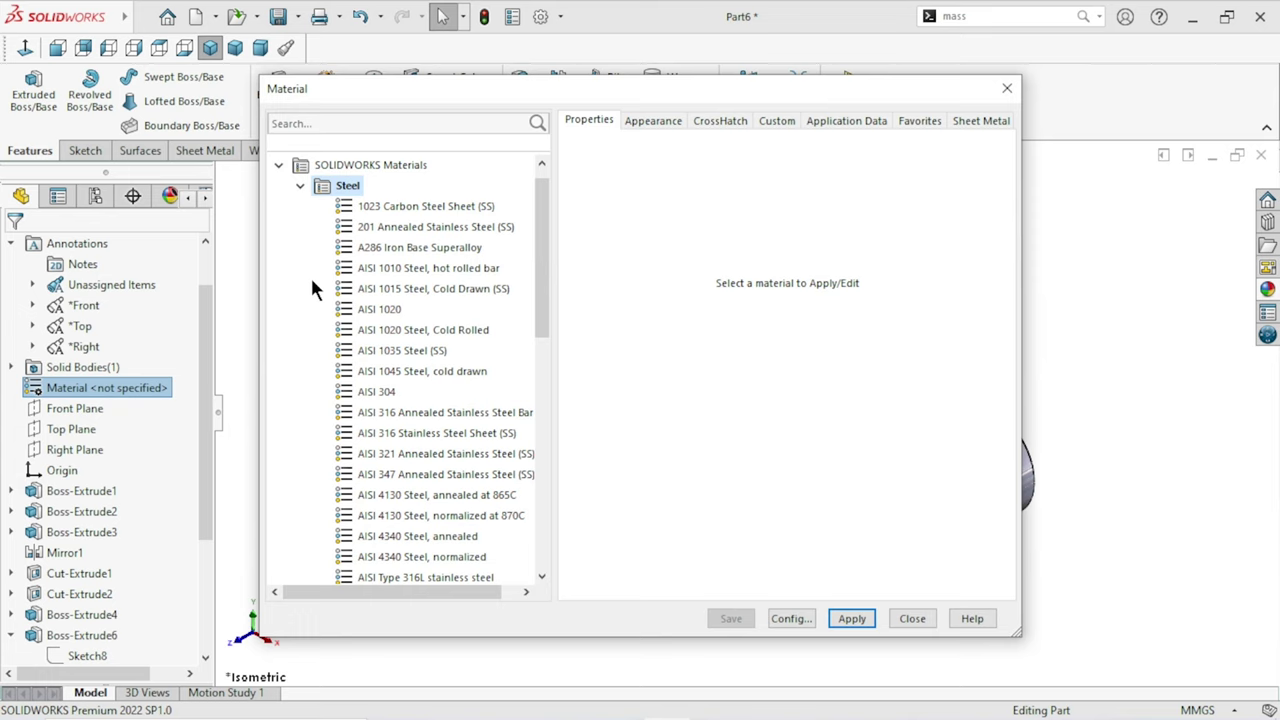
{"action": "left_click_drag", "start_coordinate": [544, 256], "coordinate": [552, 342]}
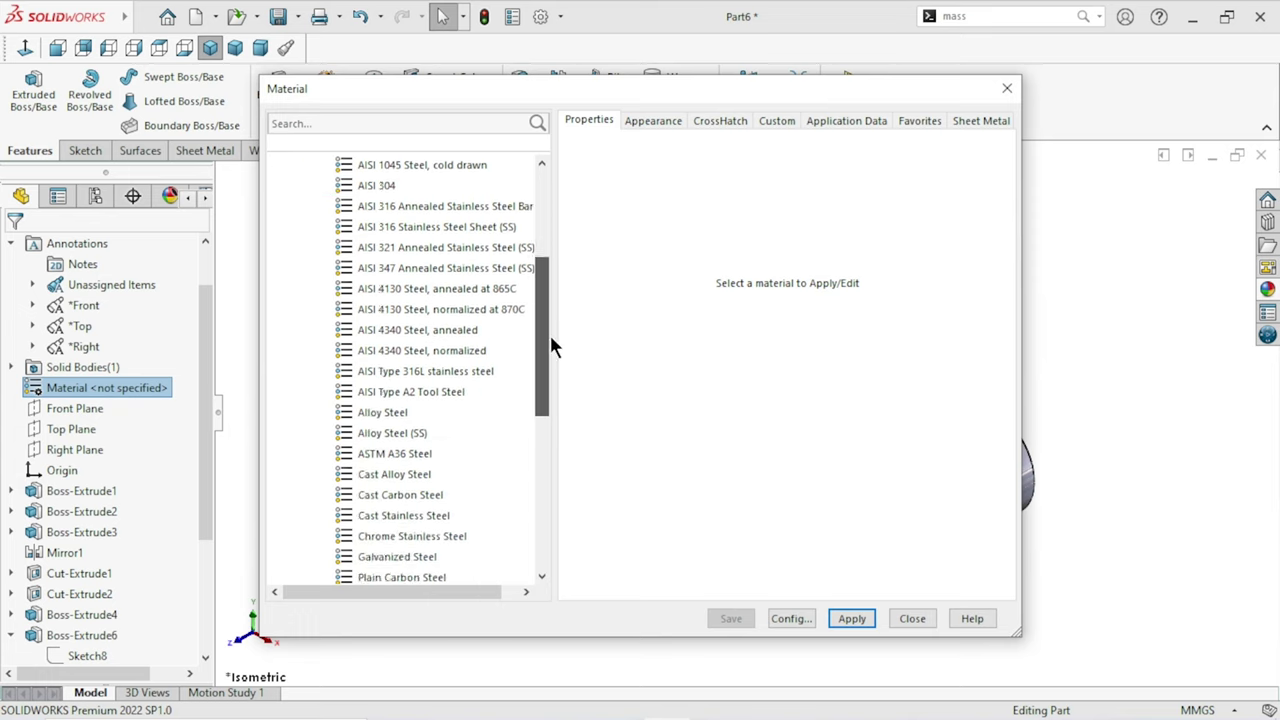
{"action": "left_click_drag", "start_coordinate": [551, 342], "coordinate": [553, 360]}
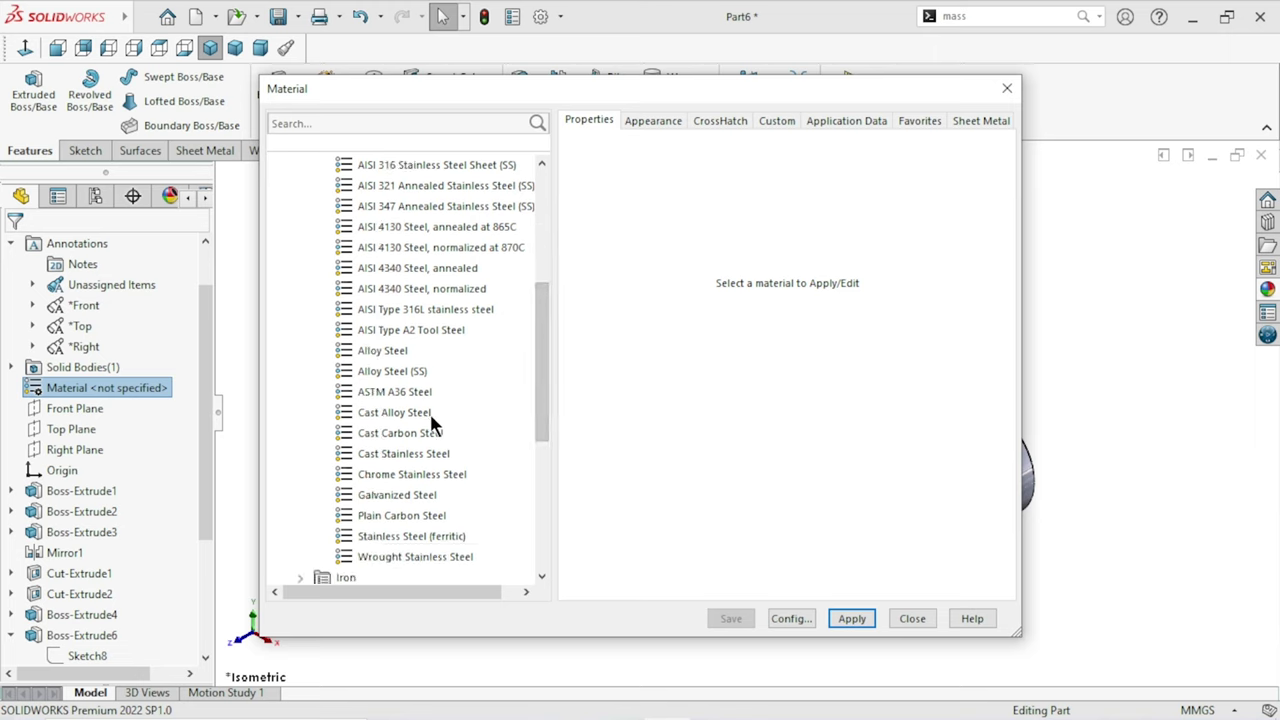
{"action": "left_click", "coordinate": [410, 433]}
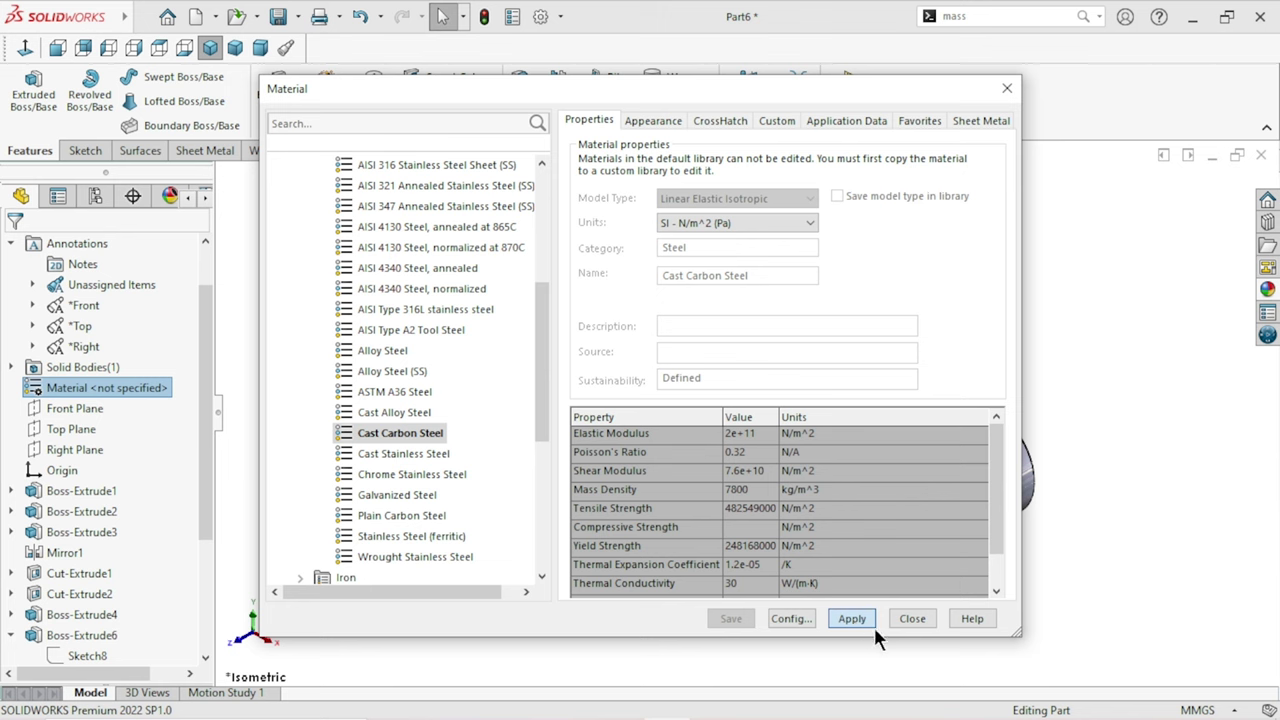
{"action": "left_click", "coordinate": [918, 619]}
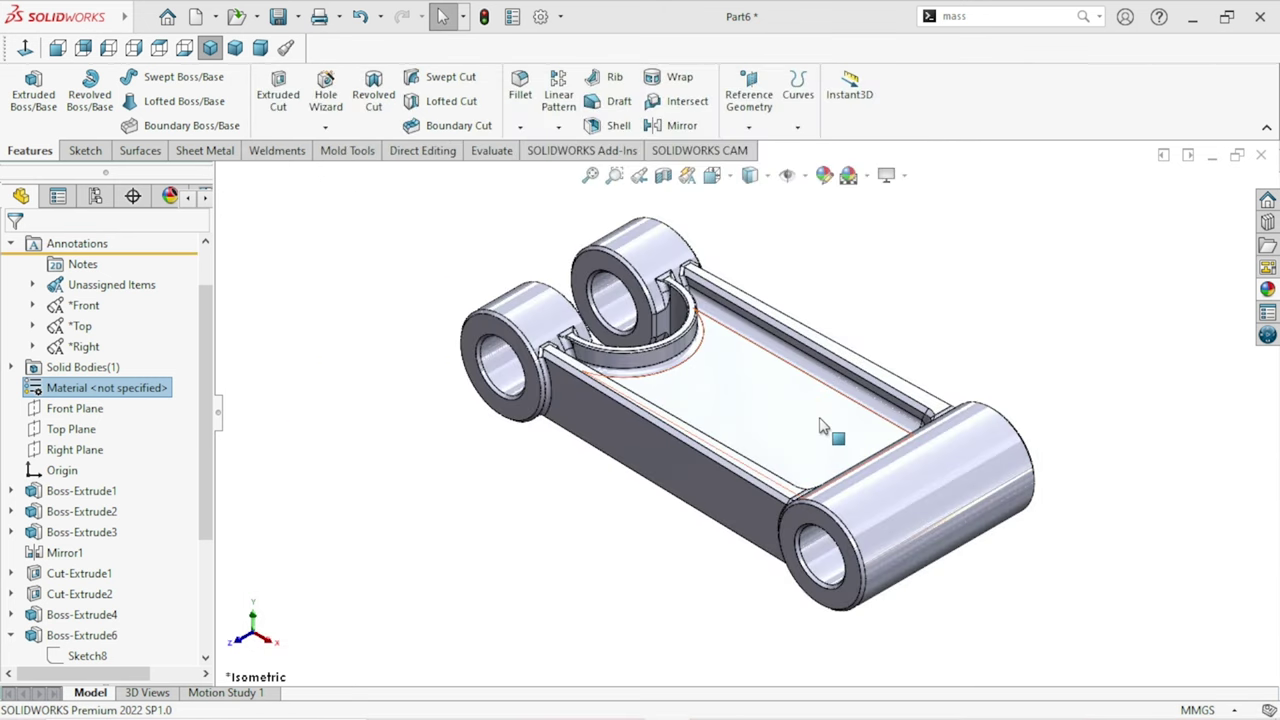
{"action": "scroll", "coordinate": [760, 425], "scroll_direction": "down", "scroll_amount": 2}
{"action": "scroll", "coordinate": [760, 425], "scroll_direction": "down", "scroll_amount": 3}
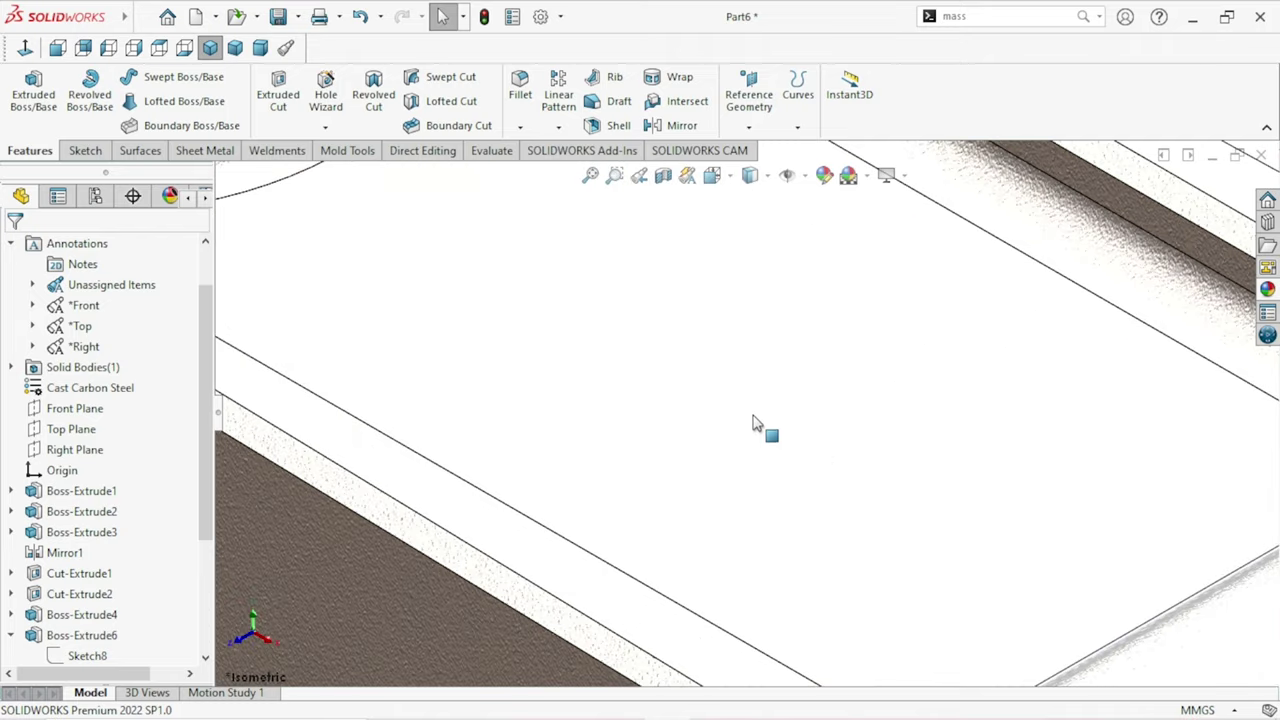
{"action": "scroll", "coordinate": [757, 427], "scroll_direction": "down", "scroll_amount": 3}
{"action": "scroll", "coordinate": [757, 427], "scroll_direction": "up", "scroll_amount": 2}
{"action": "scroll", "coordinate": [757, 427], "scroll_direction": "up", "scroll_amount": 2}
{"action": "scroll", "coordinate": [757, 427], "scroll_direction": "up", "scroll_amount": 1}
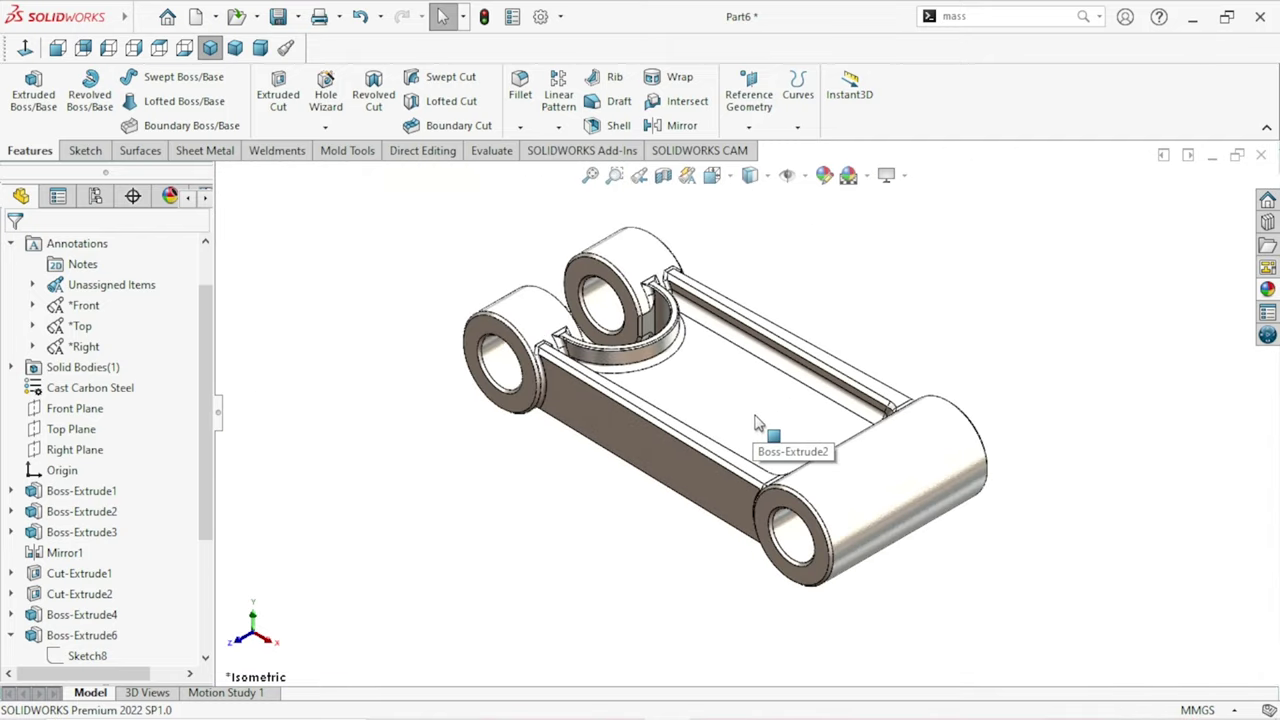
{"action": "mouse_move", "coordinate": [885, 418]}
{"action": "middle_mouse_down"}
{"action": "mouse_move", "coordinate": [704, 397]}
{"action": "mouse_move", "coordinate": [928, 367]}
{"action": "mouse_move", "coordinate": [923, 354]}
{"action": "middle_mouse_up"}
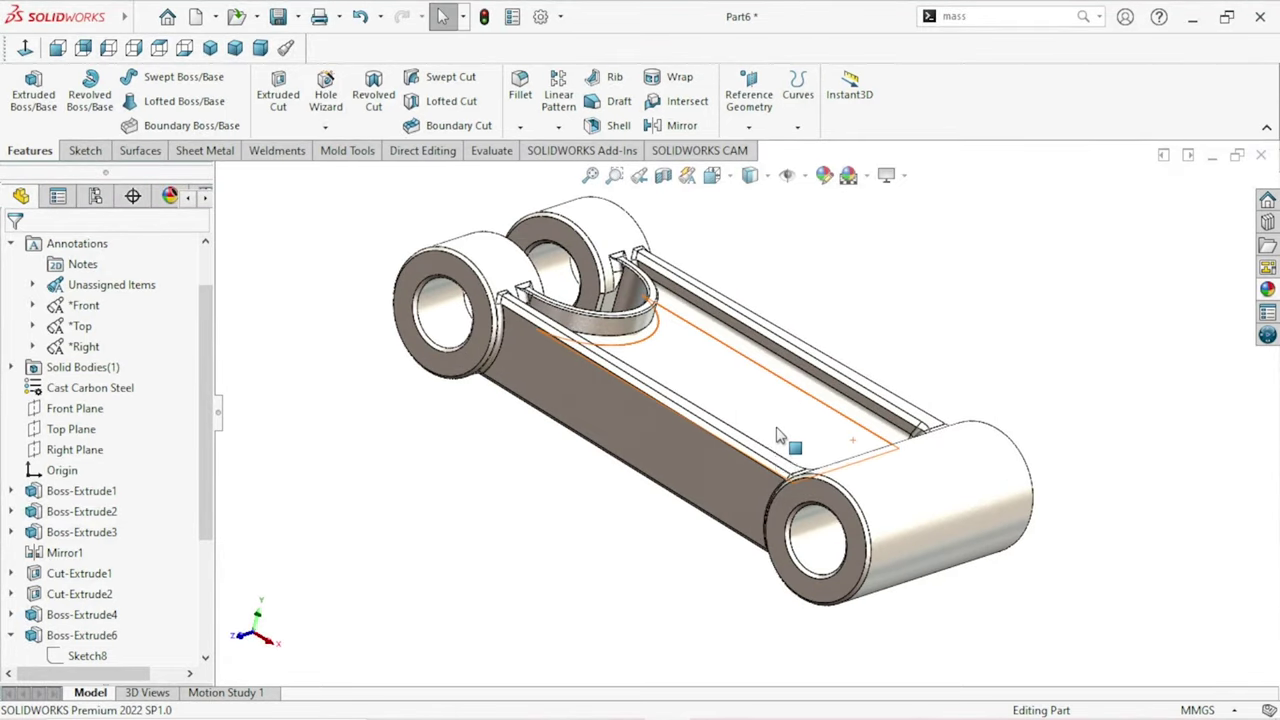
{"action": "mouse_move", "coordinate": [902, 330]}
{"action": "middle_mouse_down"}
{"action": "mouse_move", "coordinate": [866, 289]}
{"action": "mouse_move", "coordinate": [870, 341]}
{"action": "middle_mouse_up"}
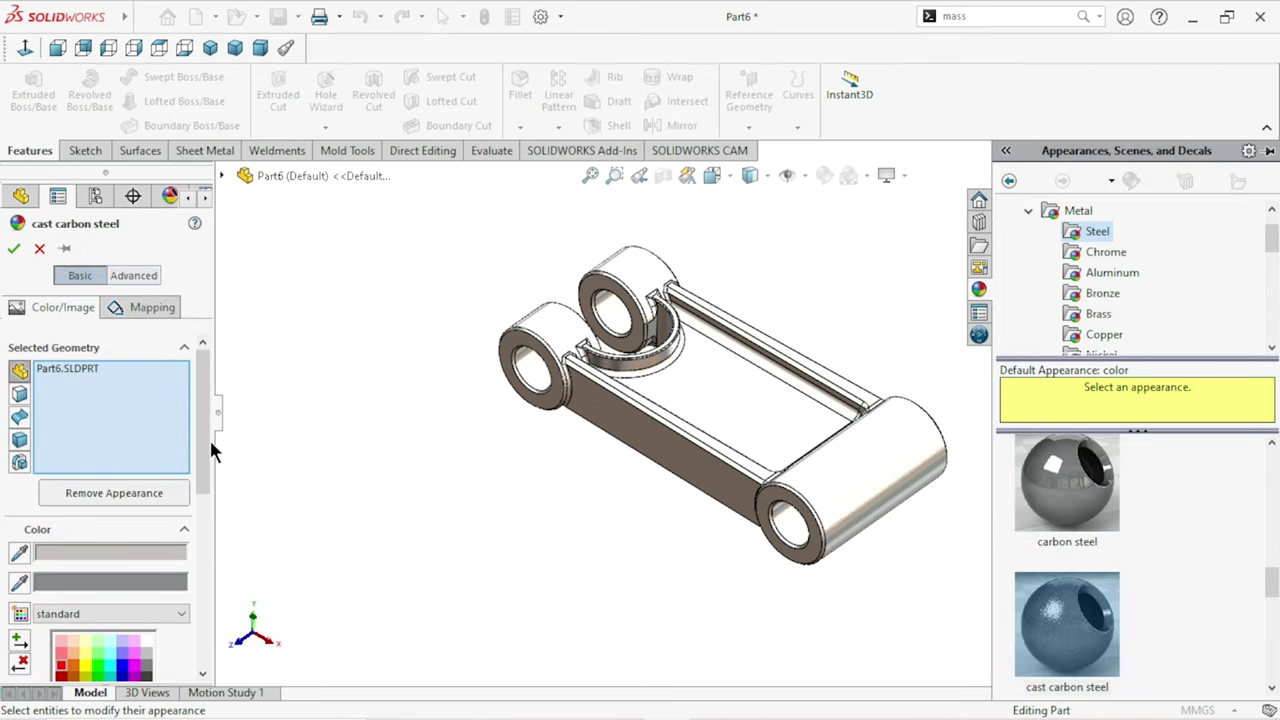
Step: Give the whole lug bracket a yellow appearance
{"action": "left_click_drag", "start_coordinate": [203, 371], "coordinate": [206, 543]}
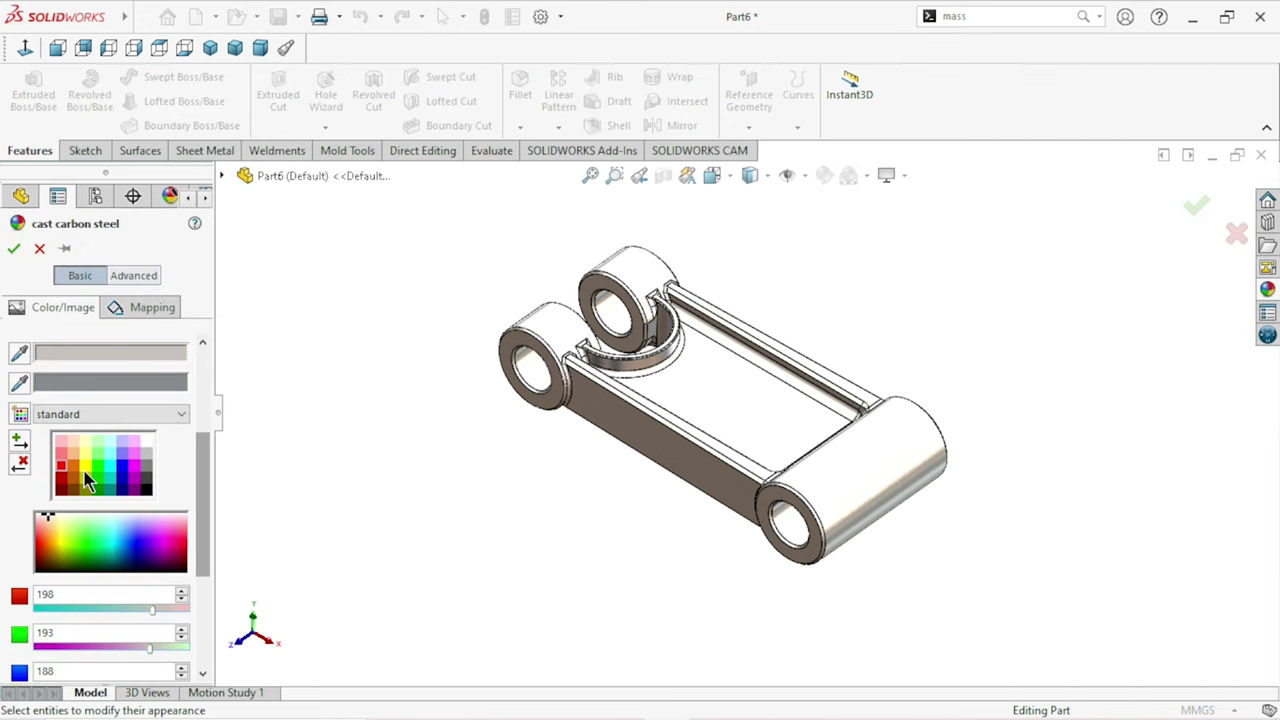
{"action": "left_click", "coordinate": [76, 479]}
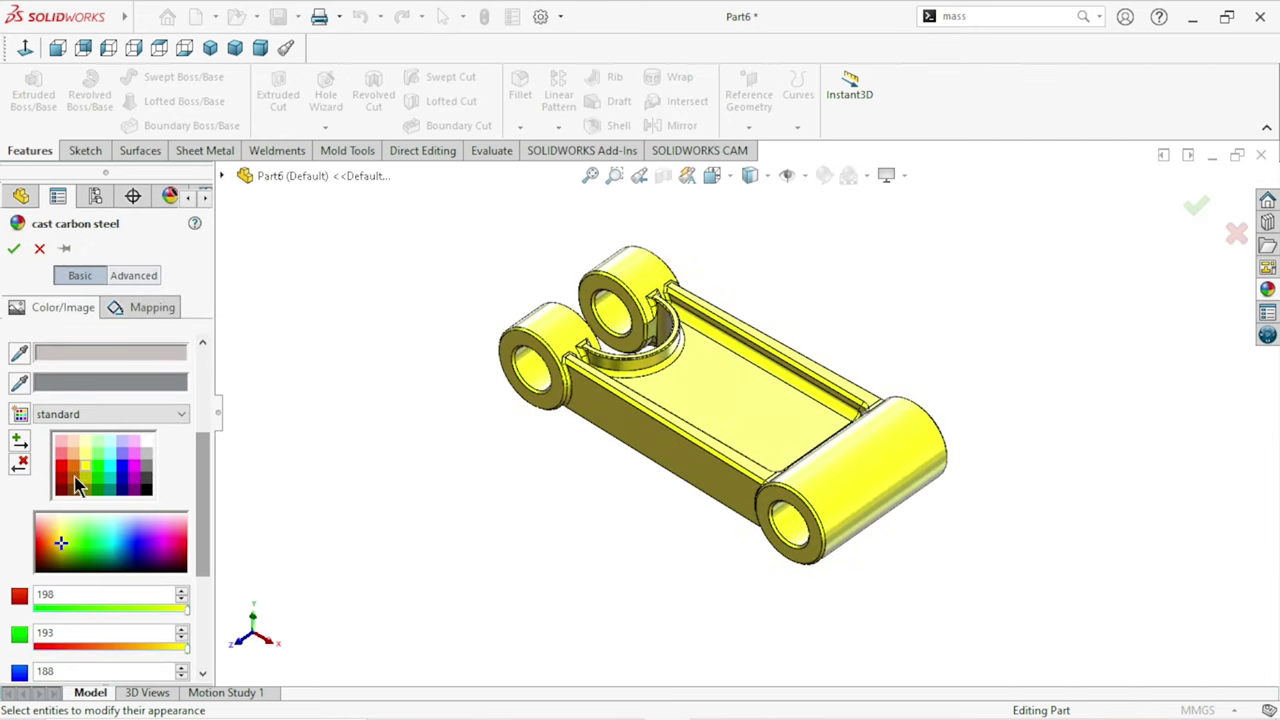
{"action": "left_click", "coordinate": [14, 249]}
Step: Colour the Chamfer1 faces red and close the appearances pane
{"action": "scroll", "coordinate": [757, 372], "scroll_direction": "down", "scroll_amount": 2}
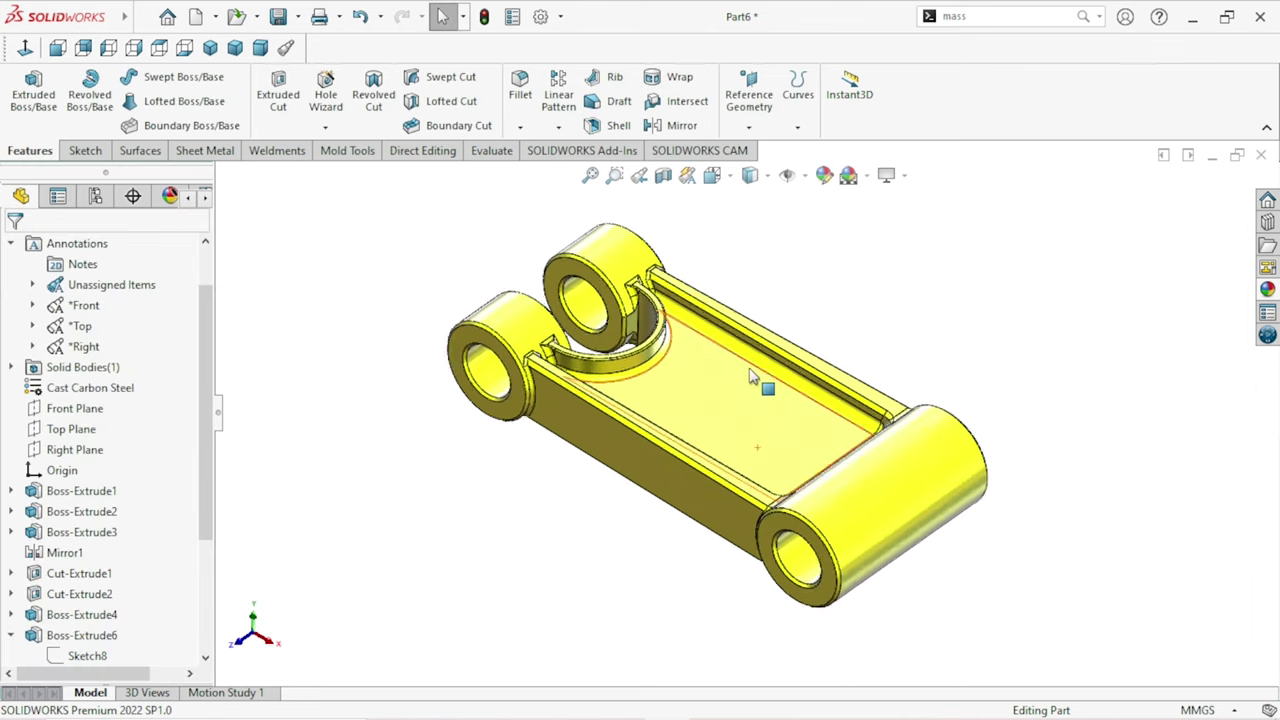
{"action": "scroll", "coordinate": [757, 372], "scroll_direction": "down", "scroll_amount": 1}
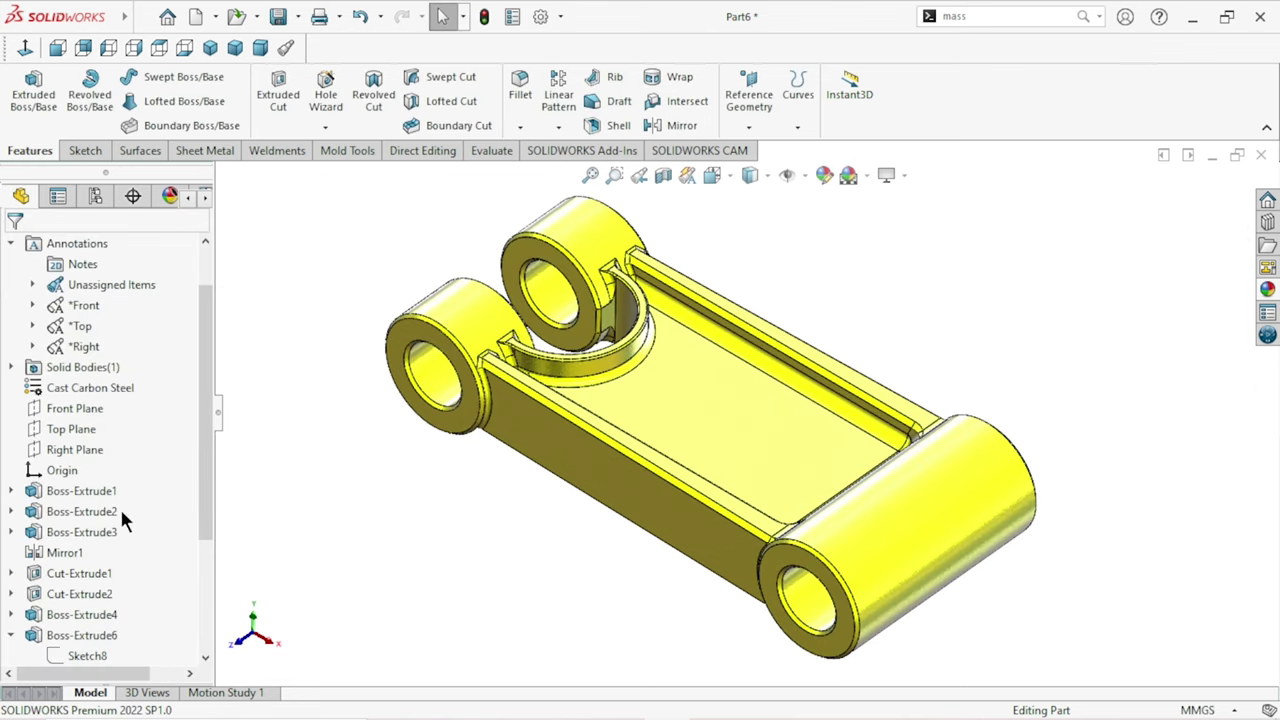
{"action": "left_click_drag", "start_coordinate": [200, 504], "coordinate": [204, 614]}
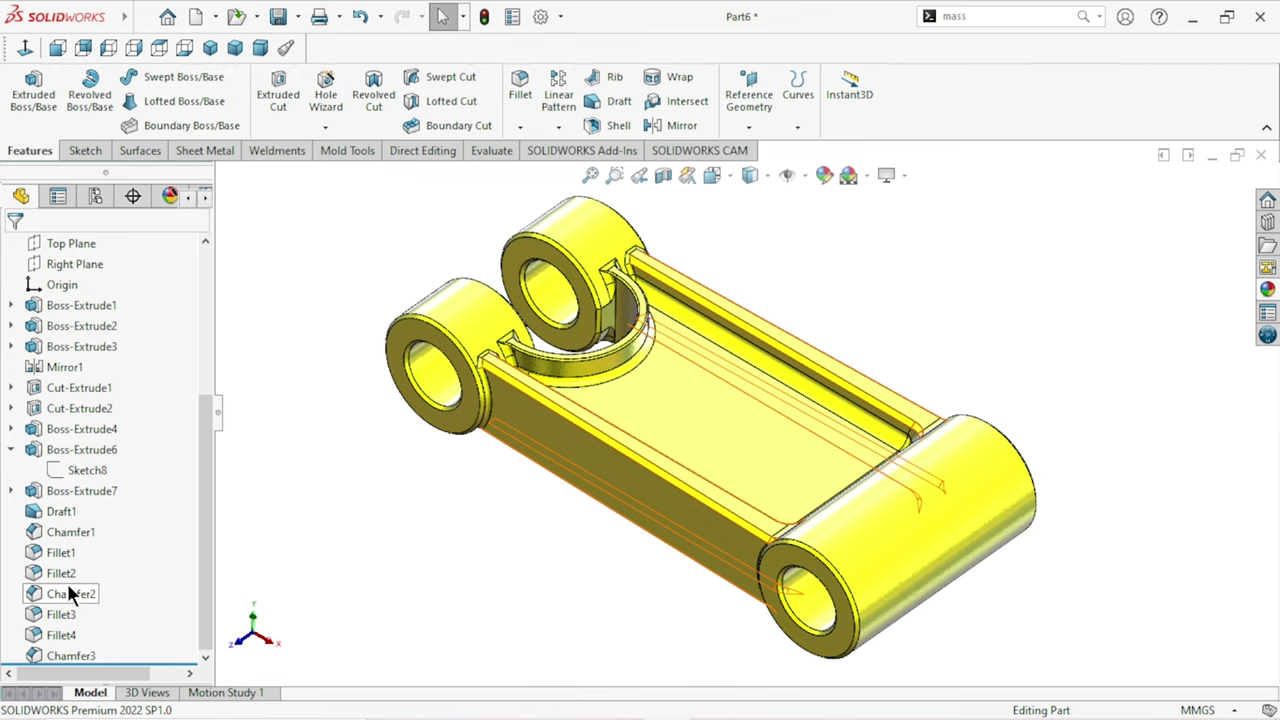
{"action": "left_click", "coordinate": [70, 532]}
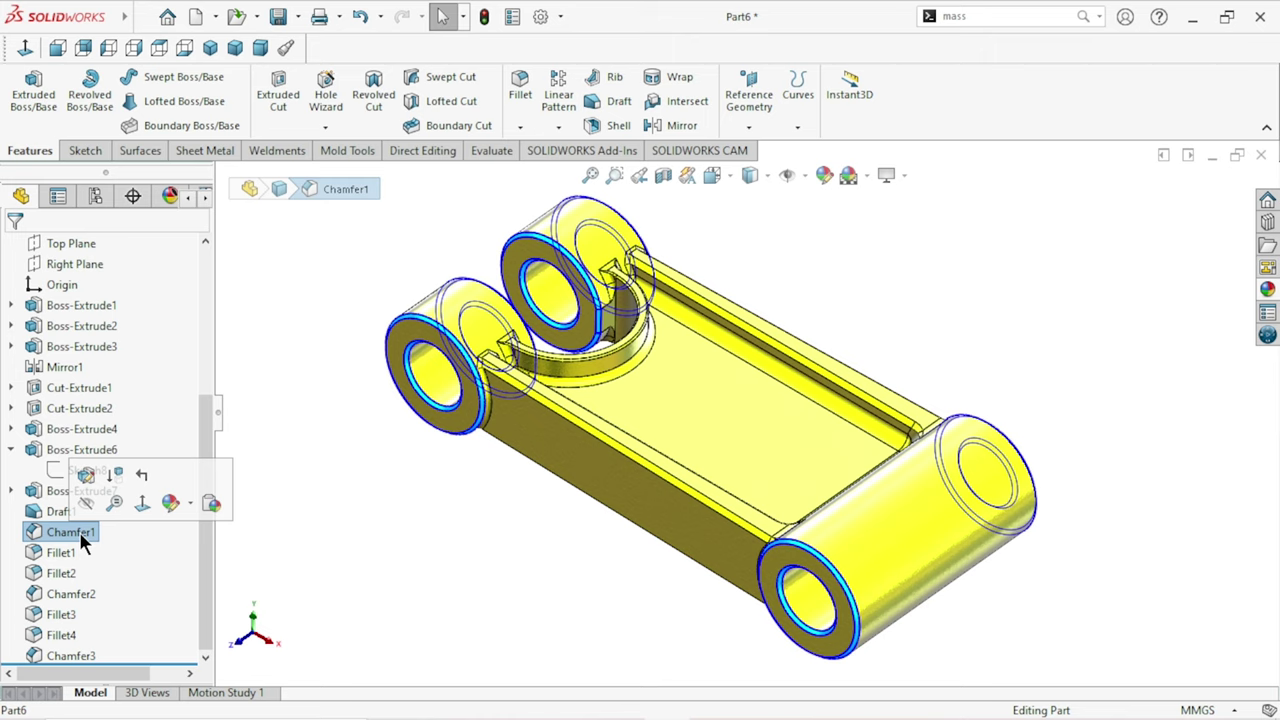
{"action": "left_click", "coordinate": [825, 175]}
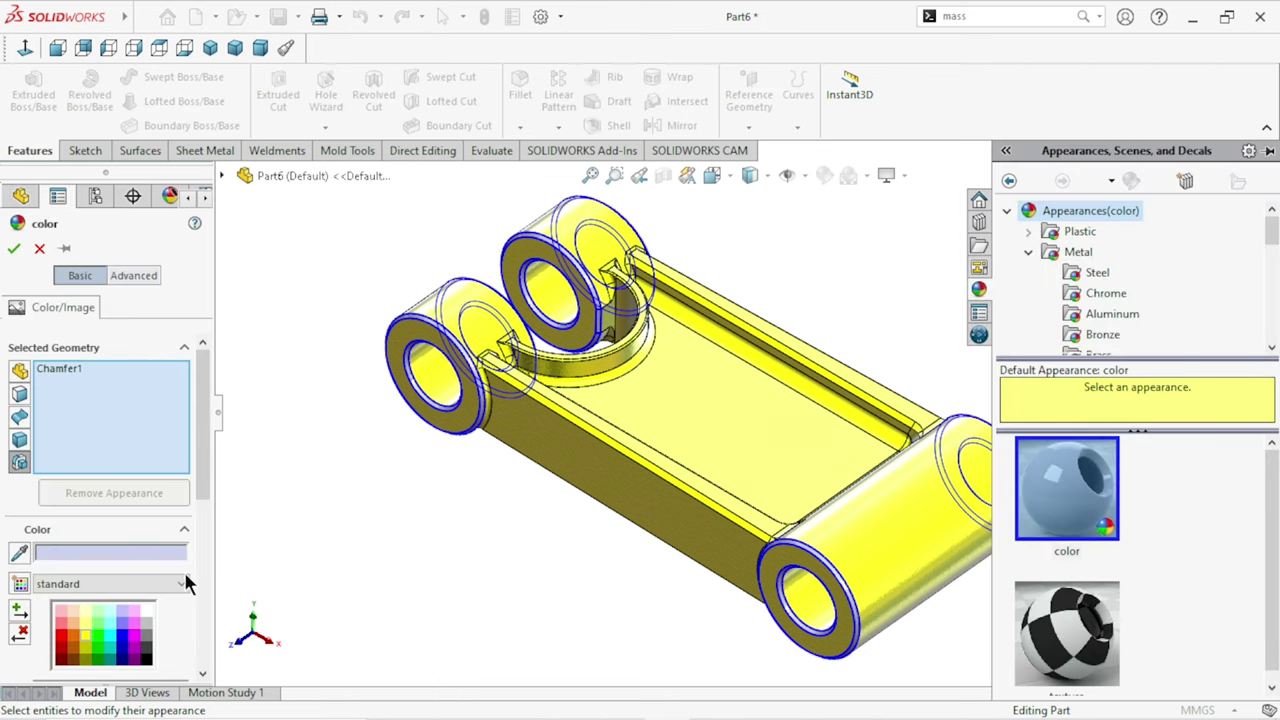
{"action": "left_click", "coordinate": [60, 638]}
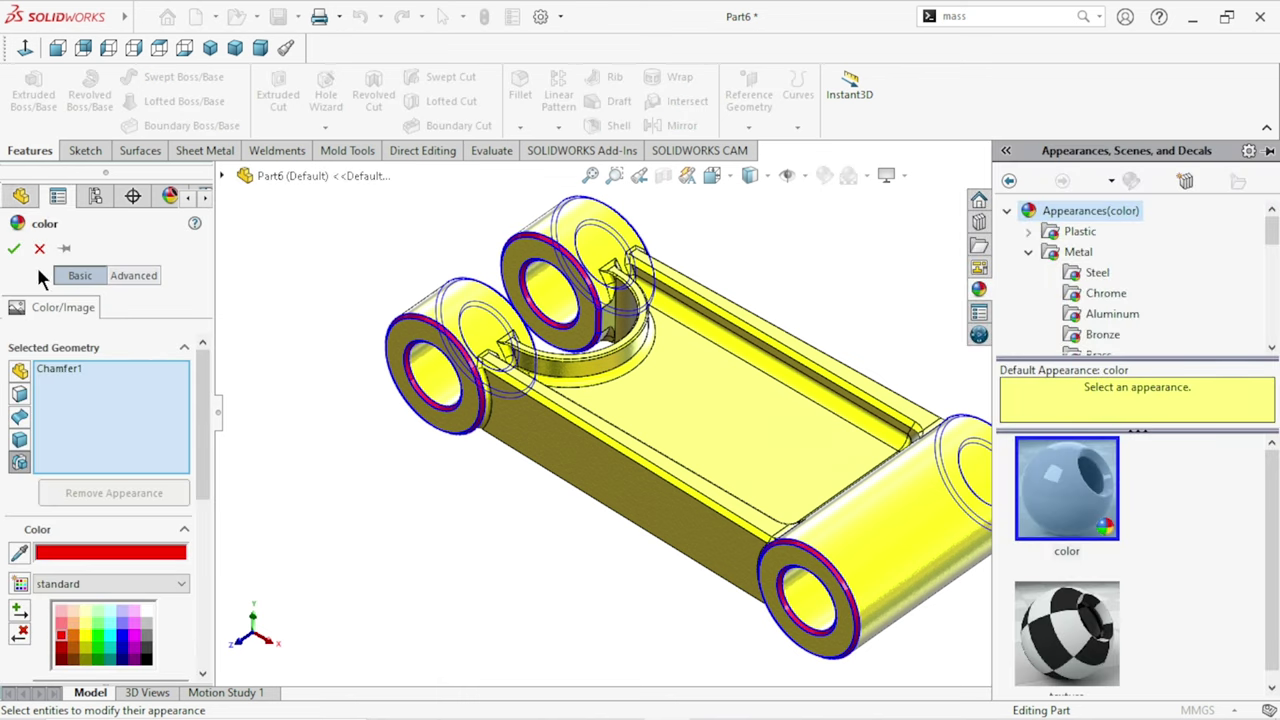
{"action": "left_click", "coordinate": [14, 249]}
{"action": "left_click", "coordinate": [309, 484]}
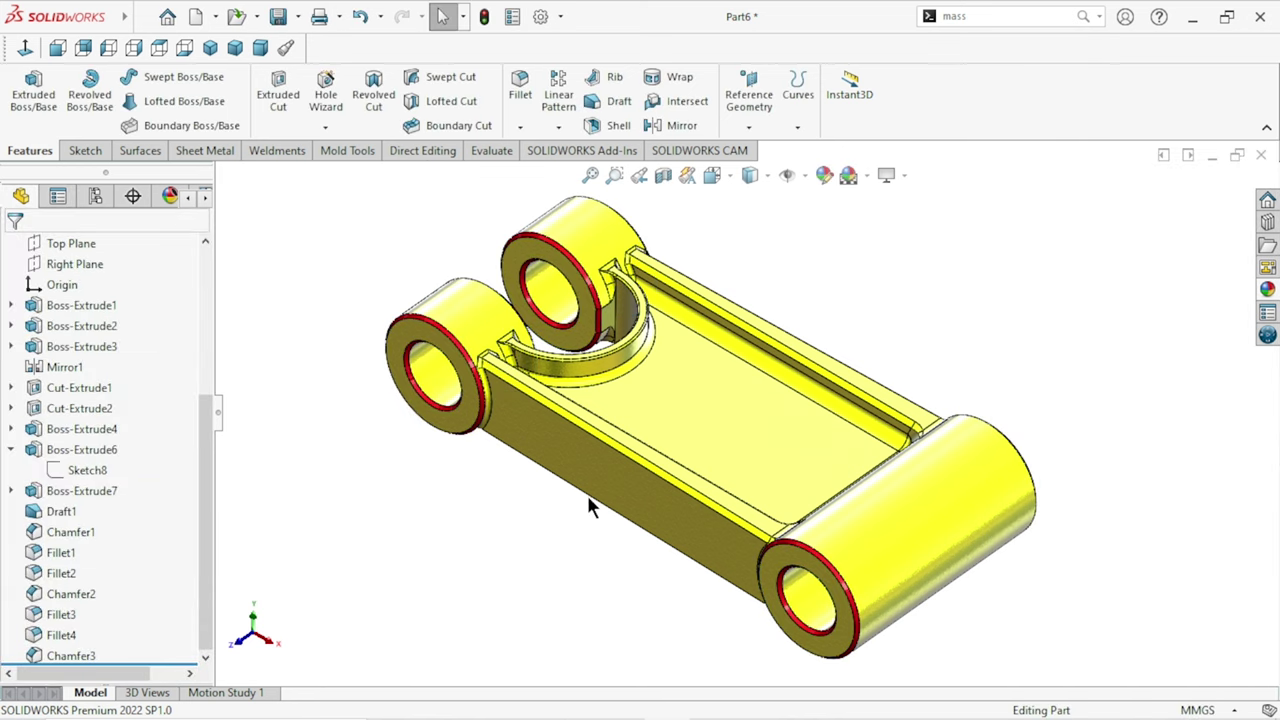
{"action": "scroll", "coordinate": [673, 463], "scroll_direction": "up", "scroll_amount": 2}
{"action": "mouse_move", "coordinate": [797, 397]}
{"action": "middle_mouse_down"}
{"action": "mouse_move", "coordinate": [567, 288]}
{"action": "mouse_move", "coordinate": [360, 263]}
{"action": "mouse_move", "coordinate": [457, 409]}
{"action": "mouse_move", "coordinate": [441, 271]}
{"action": "middle_mouse_up"}
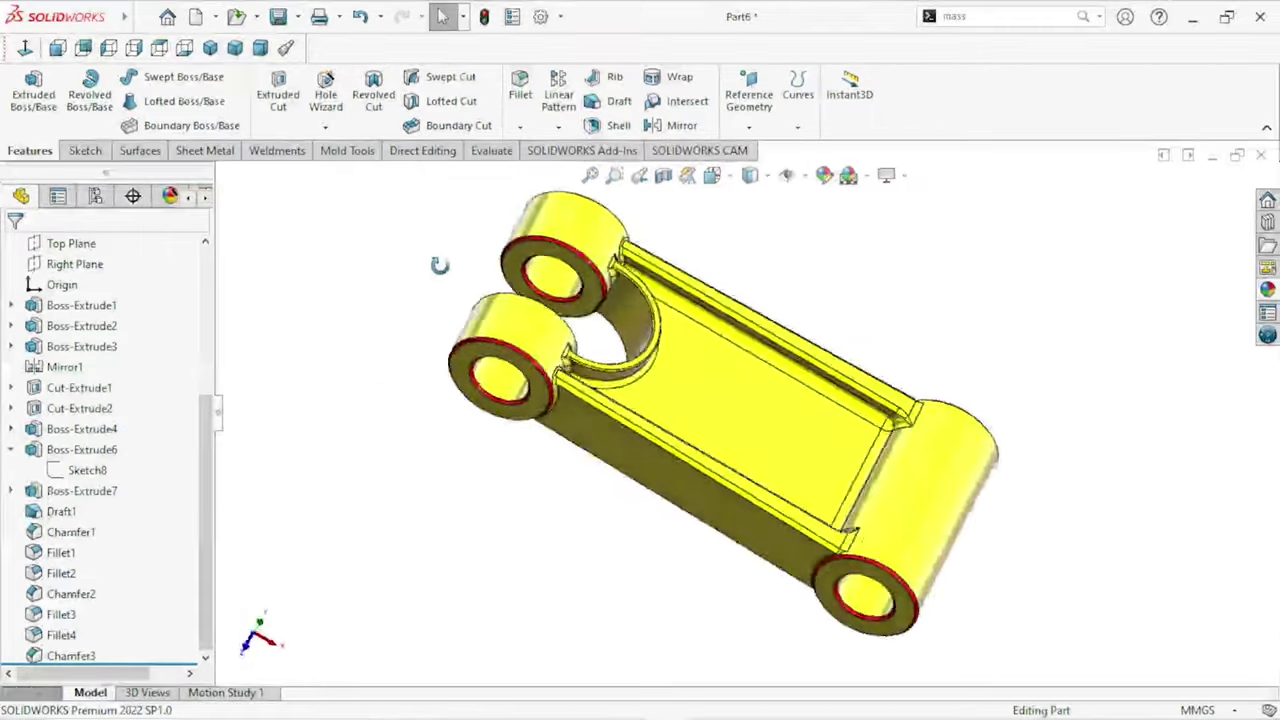
{"action": "scroll", "coordinate": [706, 358], "scroll_direction": "down", "scroll_amount": 2}
{"action": "scroll", "coordinate": [706, 370], "scroll_direction": "up", "scroll_amount": 3}
{"action": "middle_click_drag", "start_coordinate": [706, 385], "coordinate": [933, 288]}
{"action": "scroll", "coordinate": [806, 449], "scroll_direction": "down", "scroll_amount": 2}
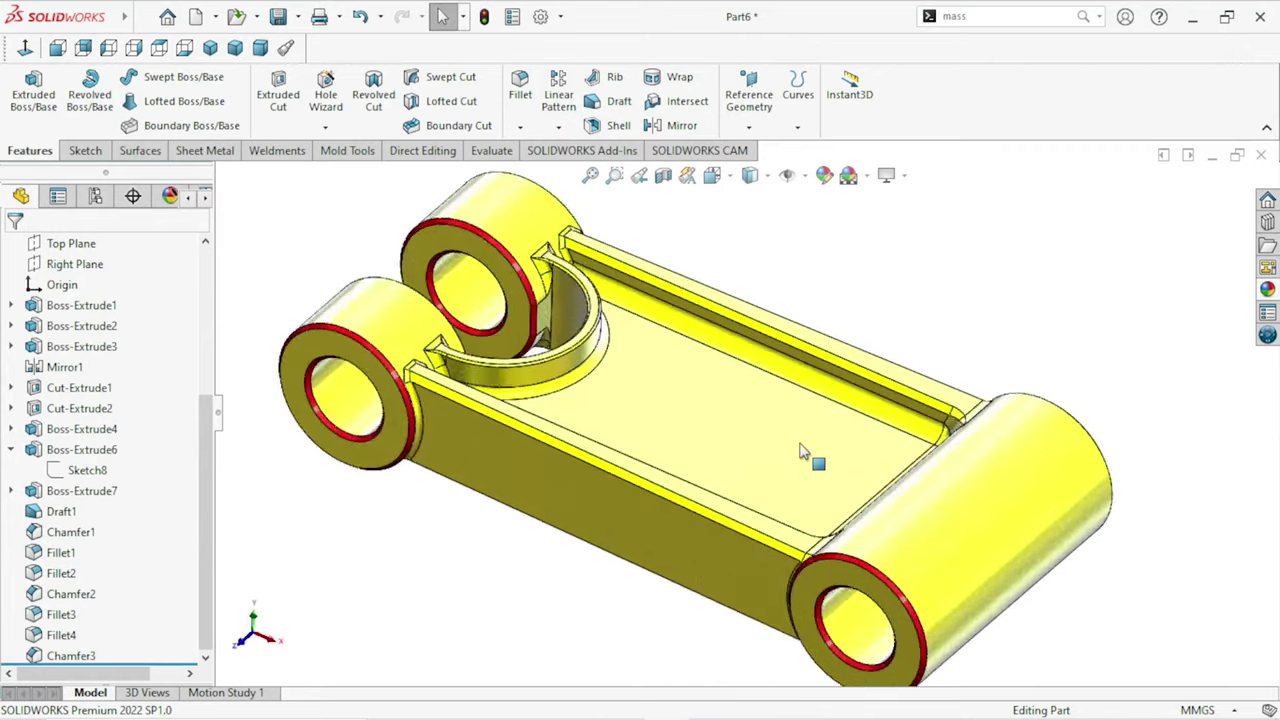
{"action": "scroll", "coordinate": [814, 457], "scroll_direction": "down", "scroll_amount": 2}
{"action": "scroll", "coordinate": [786, 449], "scroll_direction": "down", "scroll_amount": 1}
{"action": "scroll", "coordinate": [779, 440], "scroll_direction": "up", "scroll_amount": 1}
{"action": "scroll", "coordinate": [779, 440], "scroll_direction": "up", "scroll_amount": 3}
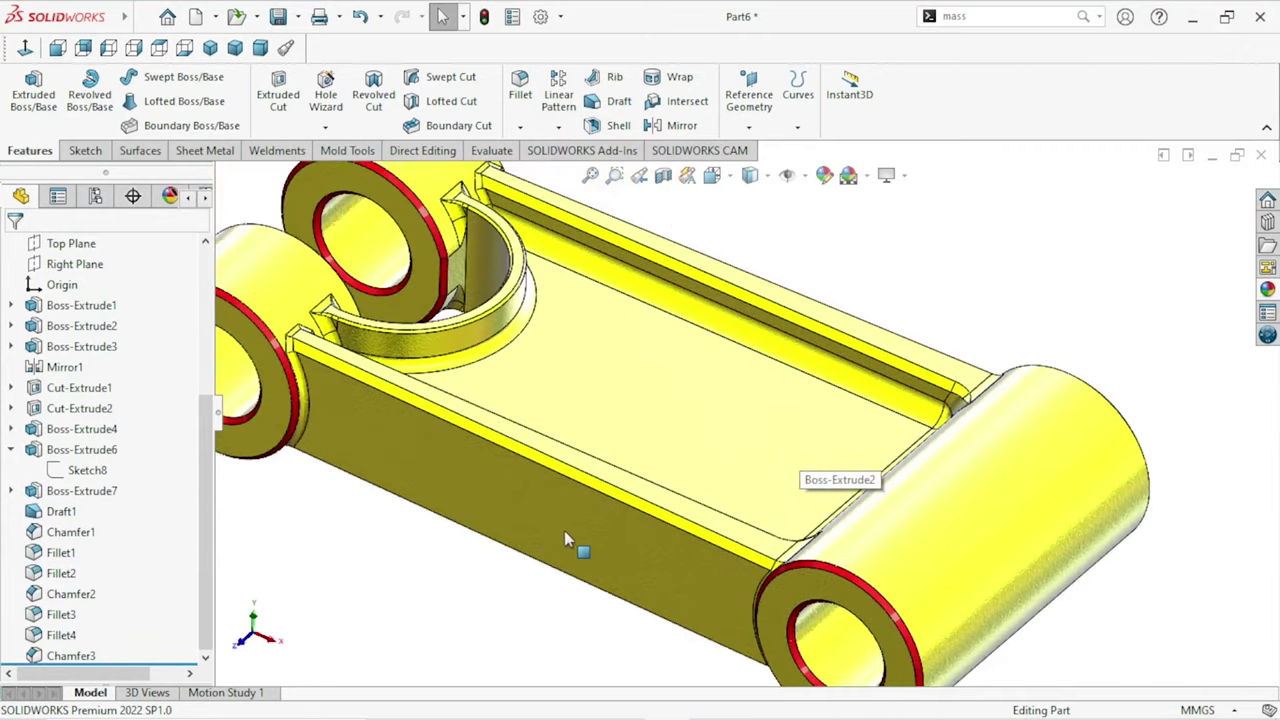
{"action": "scroll", "coordinate": [600, 510], "scroll_direction": "down", "scroll_amount": 3}
{"action": "scroll", "coordinate": [638, 478], "scroll_direction": "down", "scroll_amount": 2}
{"action": "scroll", "coordinate": [628, 472], "scroll_direction": "down", "scroll_amount": 2}
{"action": "scroll", "coordinate": [624, 465], "scroll_direction": "up", "scroll_amount": 1}
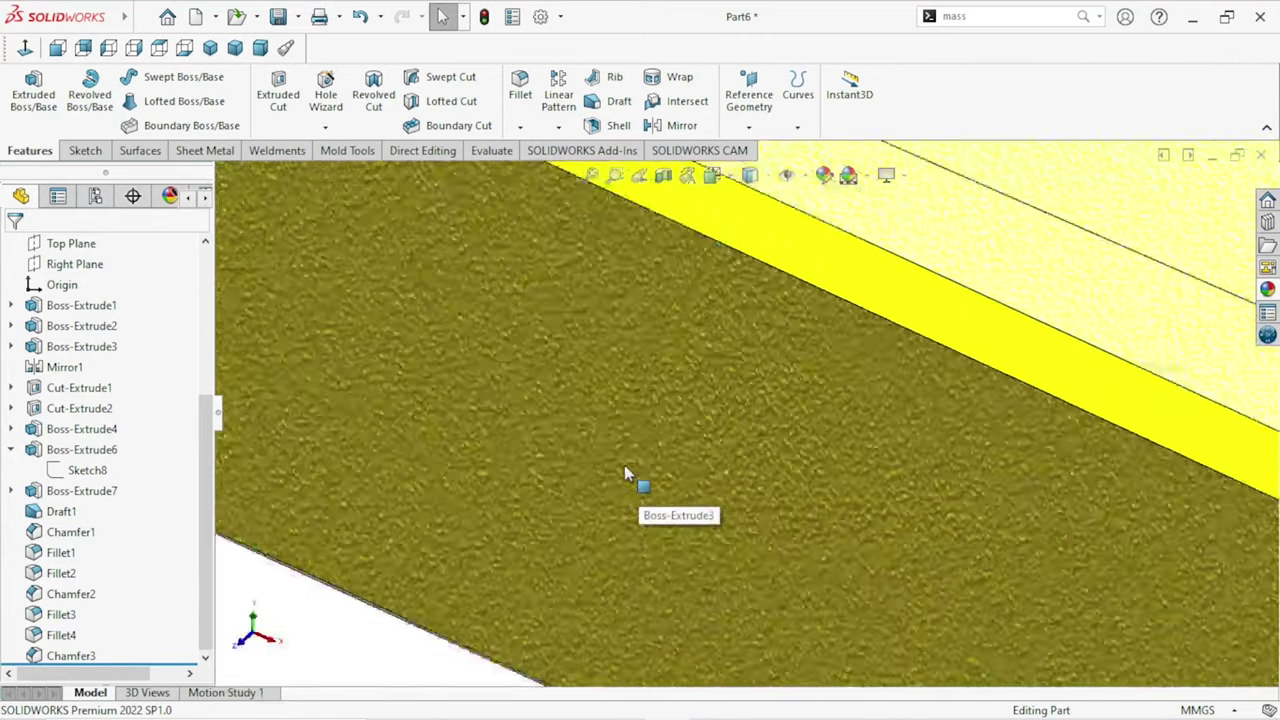
{"action": "scroll", "coordinate": [624, 465], "scroll_direction": "up", "scroll_amount": 1}
{"action": "scroll", "coordinate": [624, 465], "scroll_direction": "up", "scroll_amount": 1}
{"action": "scroll", "coordinate": [621, 455], "scroll_direction": "up", "scroll_amount": 2}
{"action": "scroll", "coordinate": [627, 458], "scroll_direction": "up", "scroll_amount": 2}
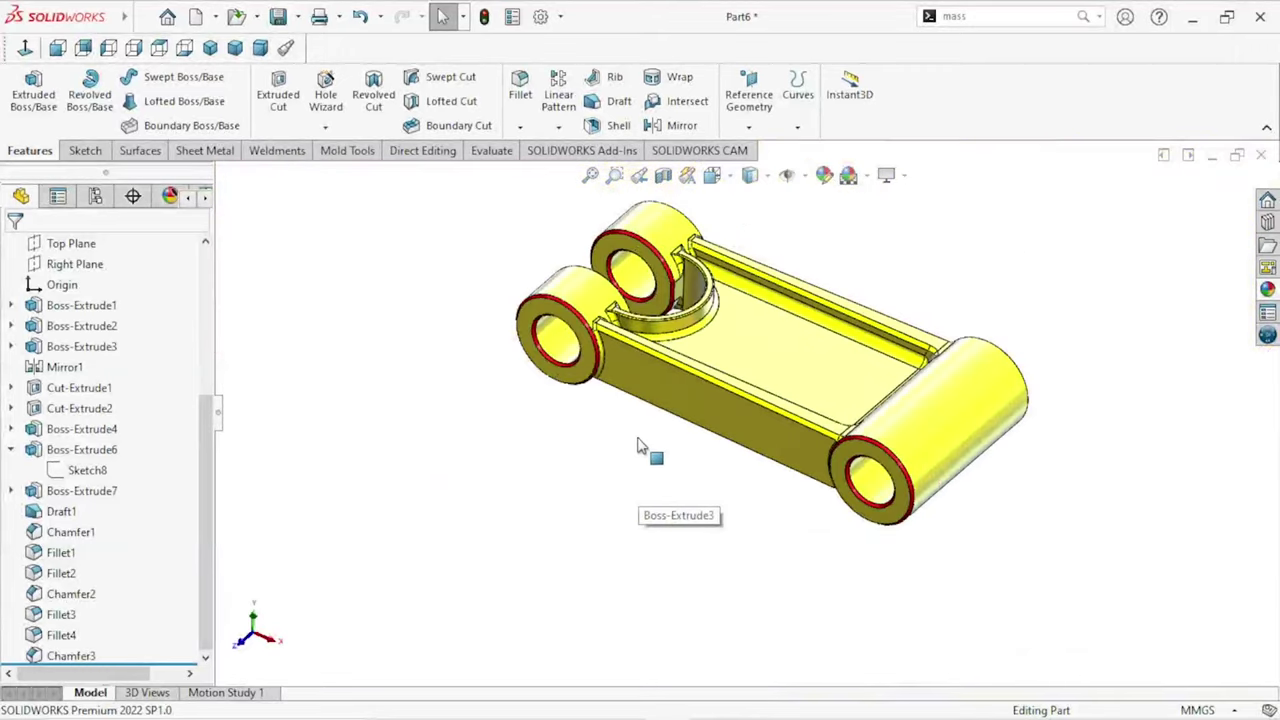
{"action": "left_click", "coordinate": [210, 50]}
{"action": "mouse_move", "coordinate": [957, 334]}
{"action": "middle_mouse_down"}
{"action": "mouse_move", "coordinate": [934, 366]}
{"action": "mouse_move", "coordinate": [960, 570]}
{"action": "mouse_move", "coordinate": [800, 342]}
{"action": "mouse_move", "coordinate": [951, 263]}
{"action": "mouse_move", "coordinate": [943, 320]}
{"action": "mouse_move", "coordinate": [988, 546]}
{"action": "mouse_move", "coordinate": [1020, 446]}
{"action": "mouse_move", "coordinate": [1009, 249]}
{"action": "mouse_move", "coordinate": [1060, 400]}
{"action": "mouse_move", "coordinate": [1057, 383]}
{"action": "mouse_move", "coordinate": [953, 427]}
{"action": "mouse_move", "coordinate": [1017, 329]}
{"action": "mouse_move", "coordinate": [960, 420]}
{"action": "mouse_move", "coordinate": [900, 400]}
{"action": "middle_mouse_up"}
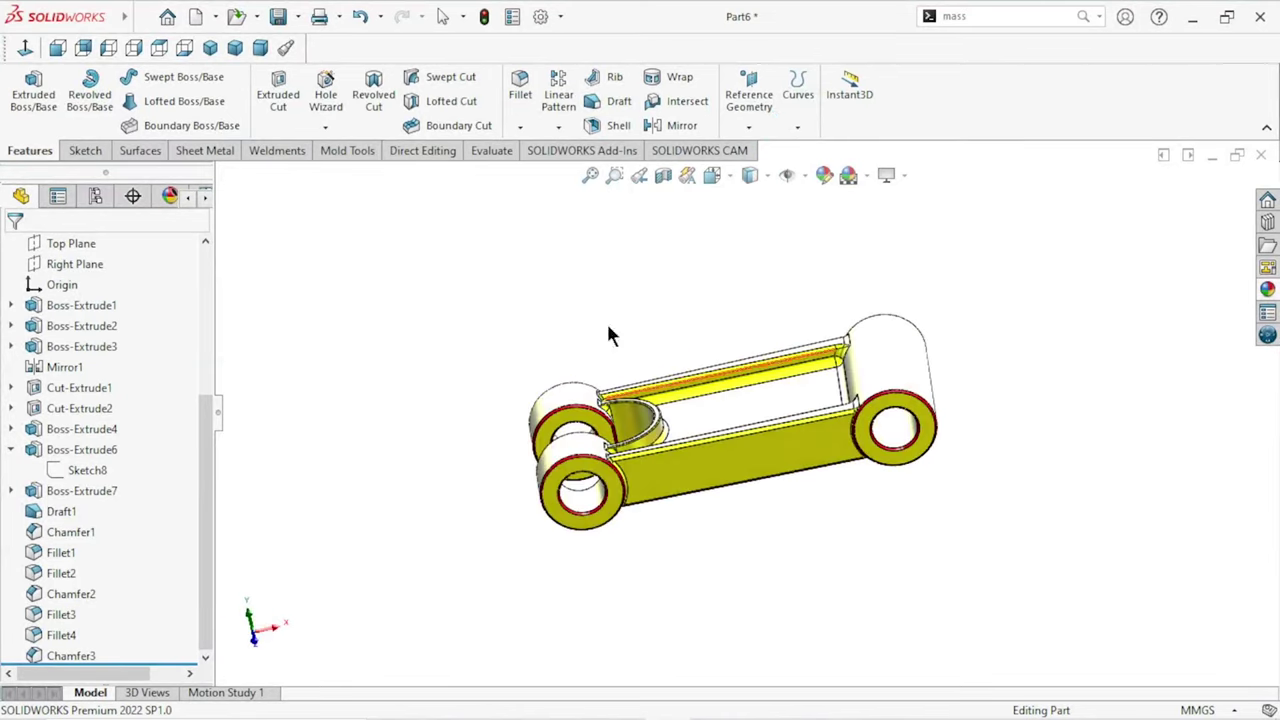
{"action": "left_click", "coordinate": [142, 17]}
{"action": "left_click", "coordinate": [534, 238]}
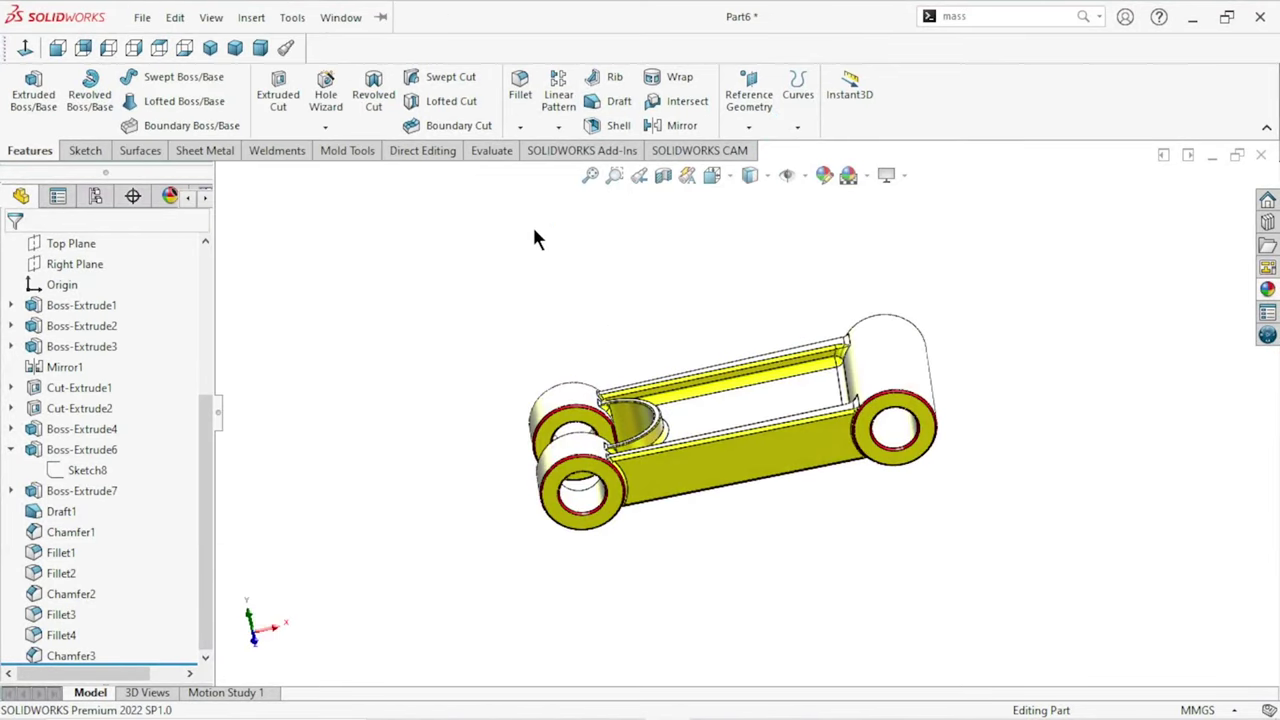
{"action": "left_click", "coordinate": [212, 47]}
{"action": "scroll", "coordinate": [928, 340], "scroll_direction": "down", "scroll_amount": 2}
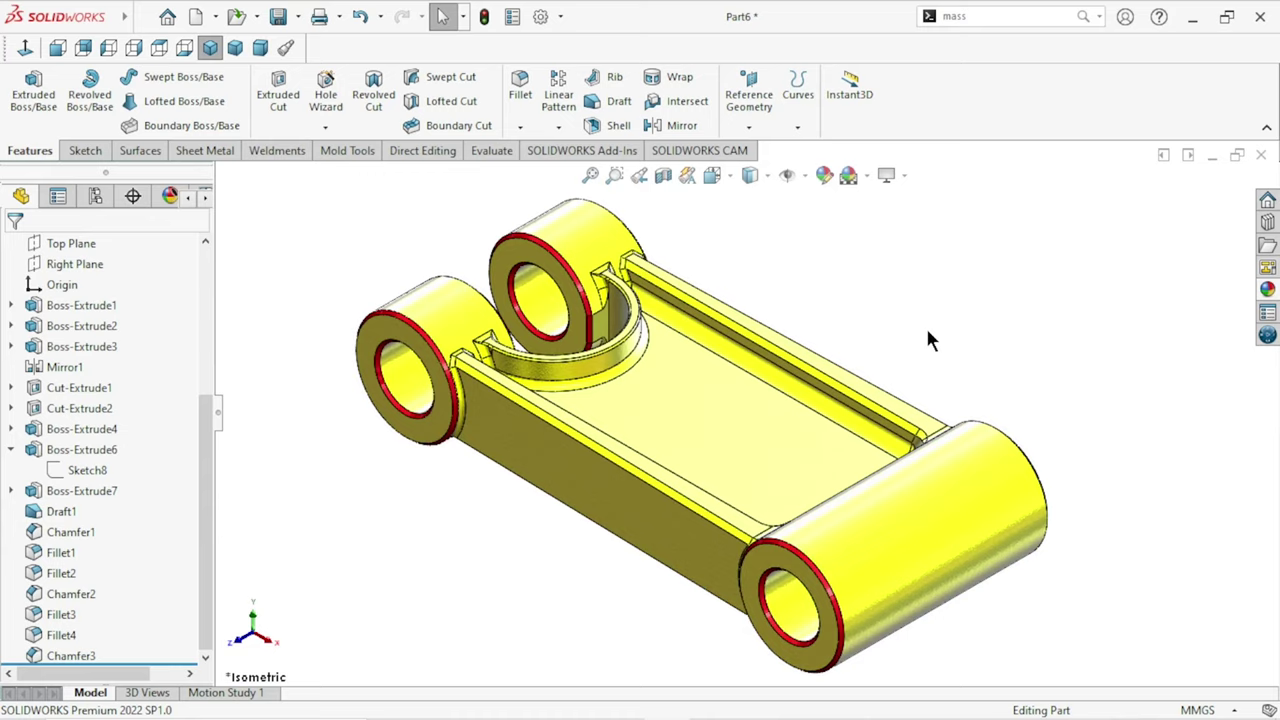